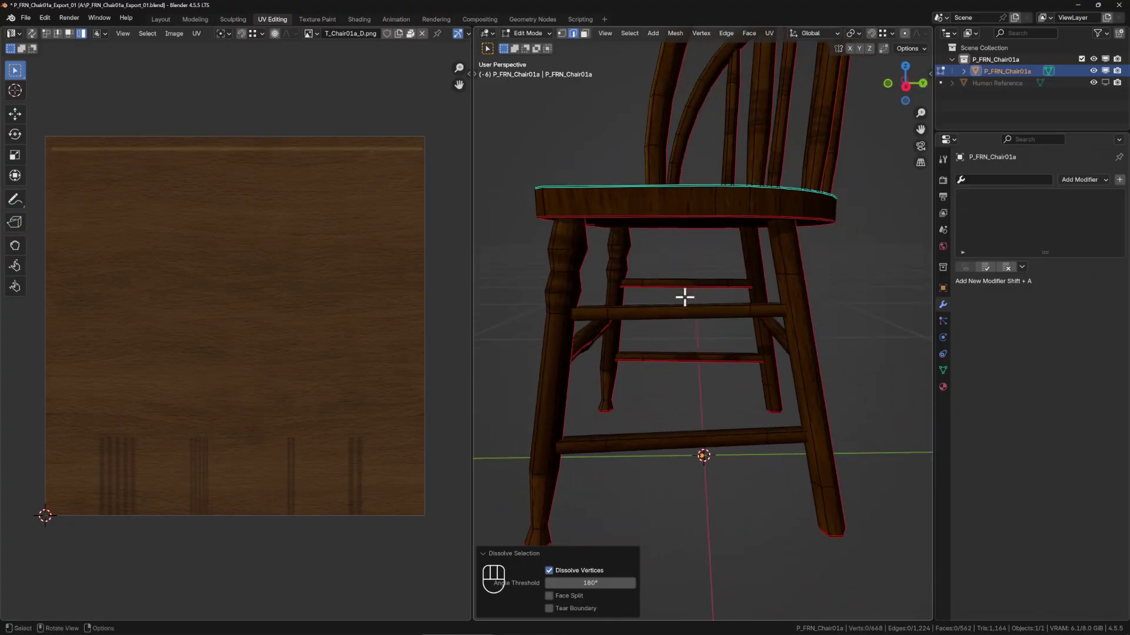
left_click(608, 317, "alt")
left_click(749, 311, "alt+shift")
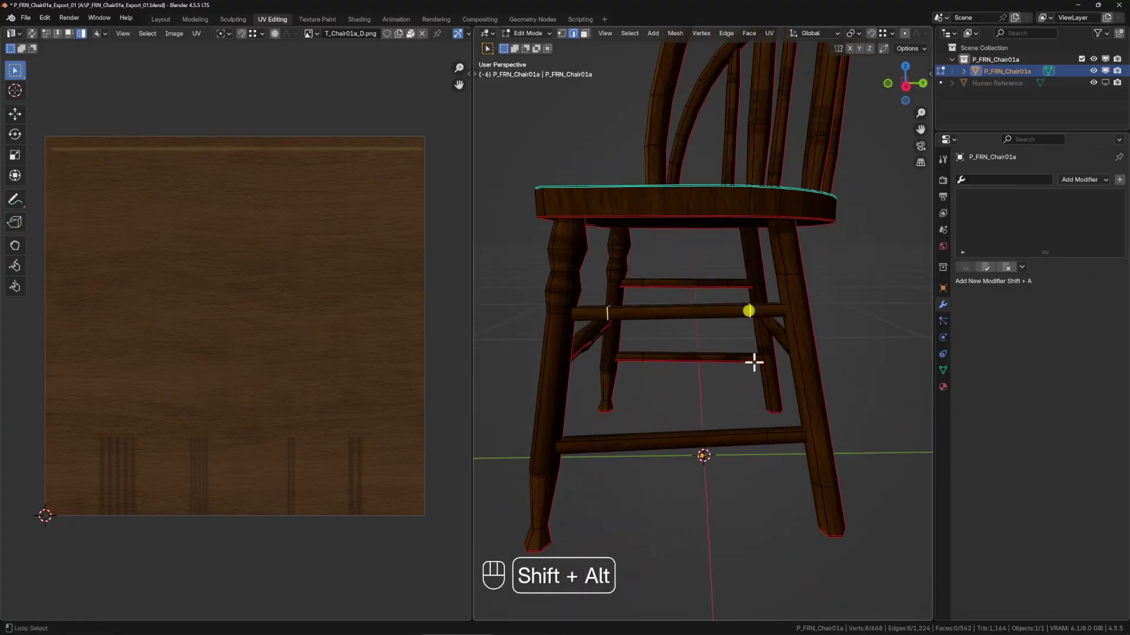
left_click(767, 441, "alt+shift")
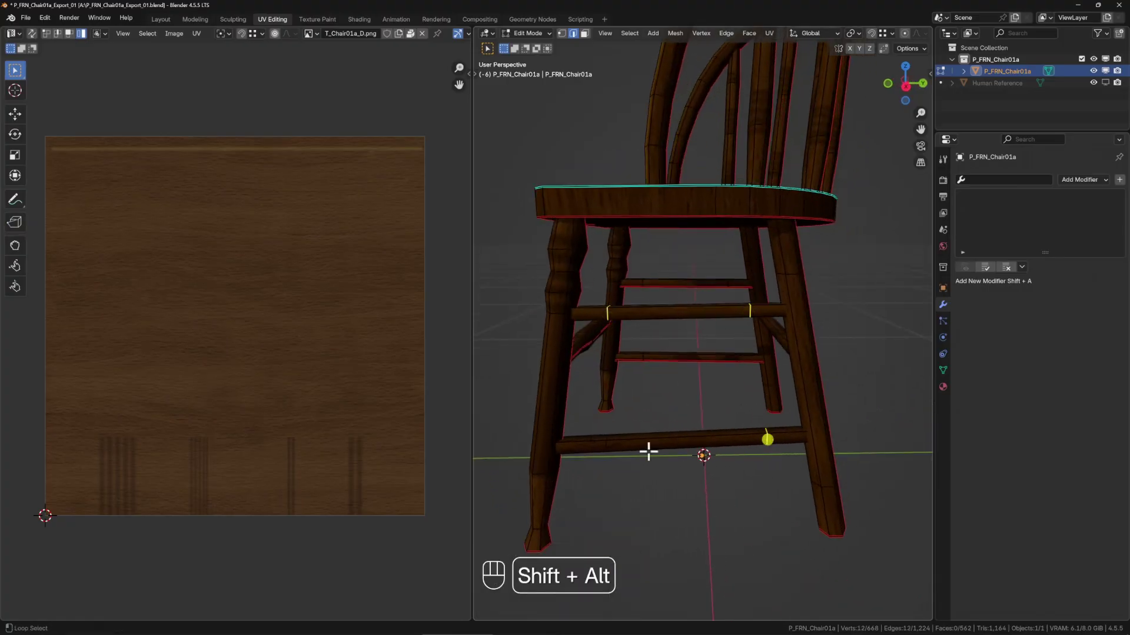
left_click(604, 448, "alt+shift")
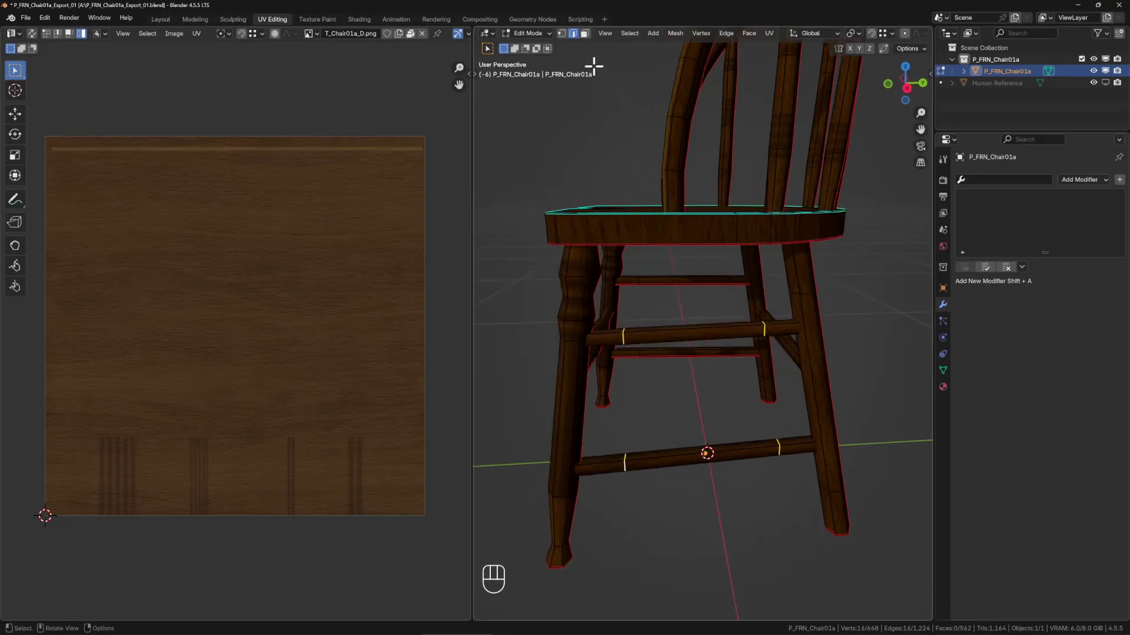
In face selection with wireframe shading, select the middle face sections of the four side stretchers and the rear stretcher.
left_click(584, 34)
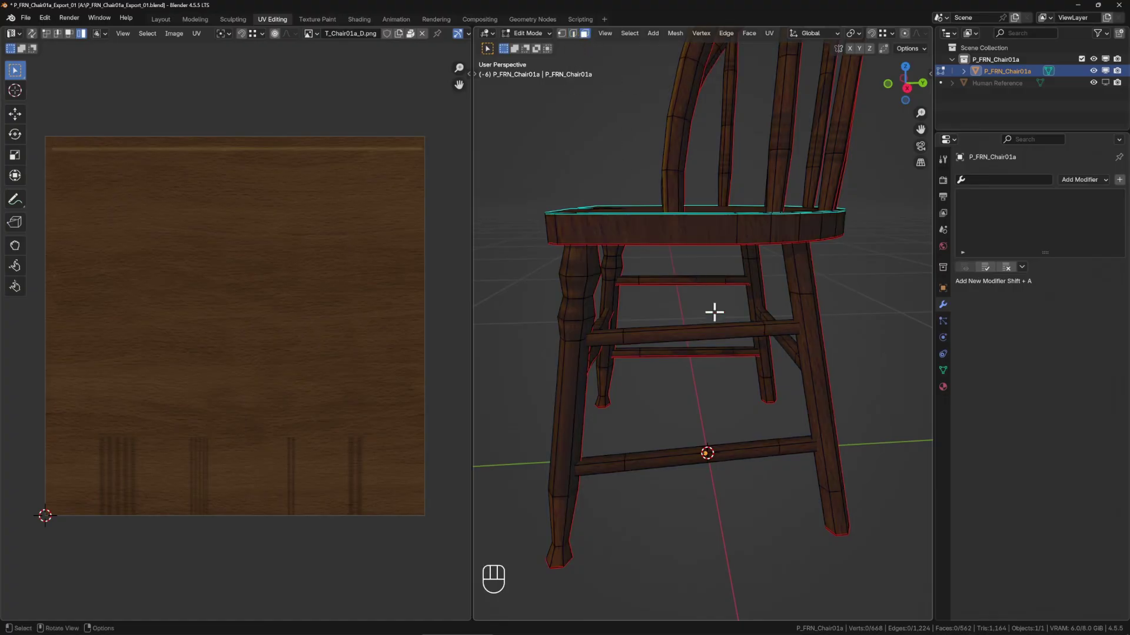
key("z")
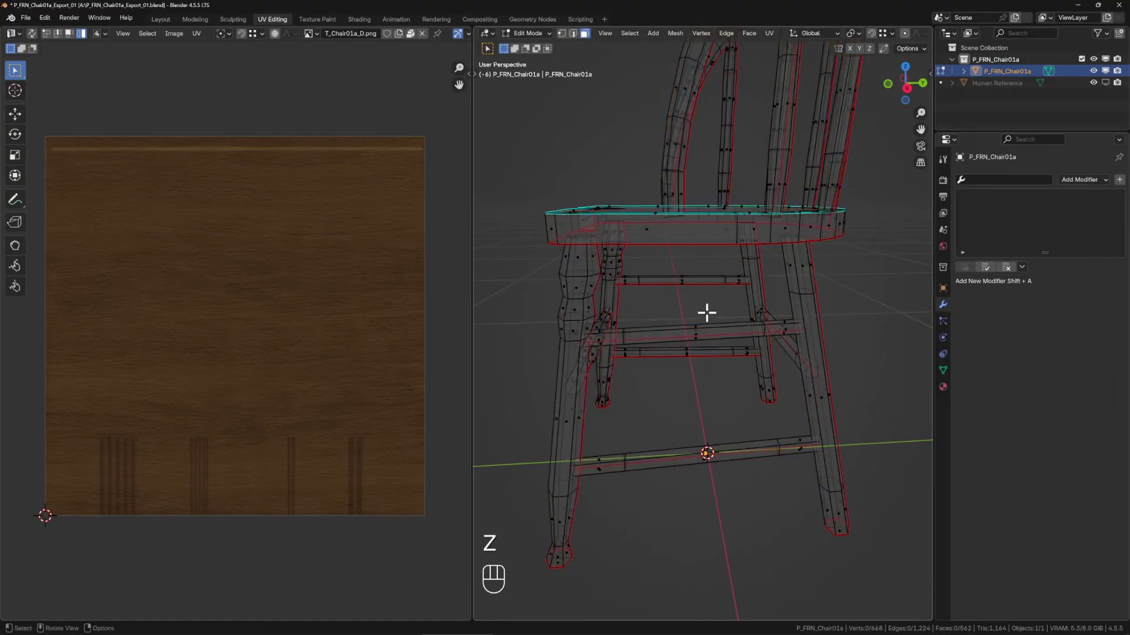
mouse_move(706, 313)
left_mouse_down()
mouse_move(616, 304)
mouse_move(681, 251)
mouse_move(657, 259)
mouse_move(709, 418)
mouse_move(673, 361)
mouse_move(751, 356)
mouse_move(693, 353)
mouse_move(650, 379)
mouse_move(673, 371)
mouse_move(696, 320)
mouse_move(758, 325)
left_mouse_up()
key("b")
key("z")
left_click(817, 331)
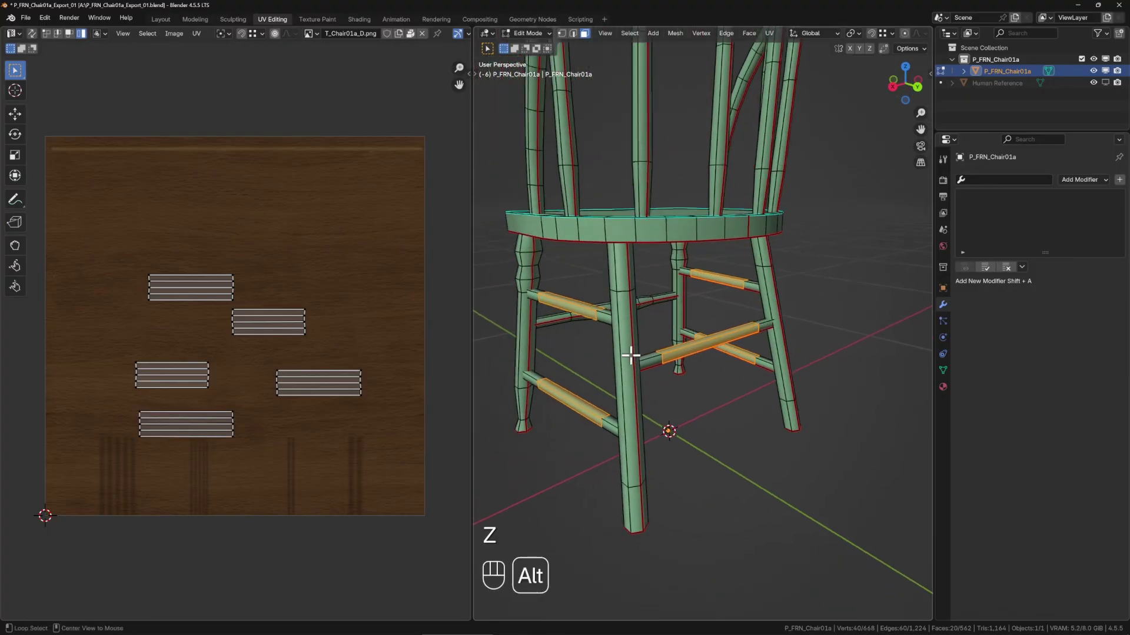
Add the long middle face sections of both straight back legs to the selection.
left_click(635, 405, "alt+shift")
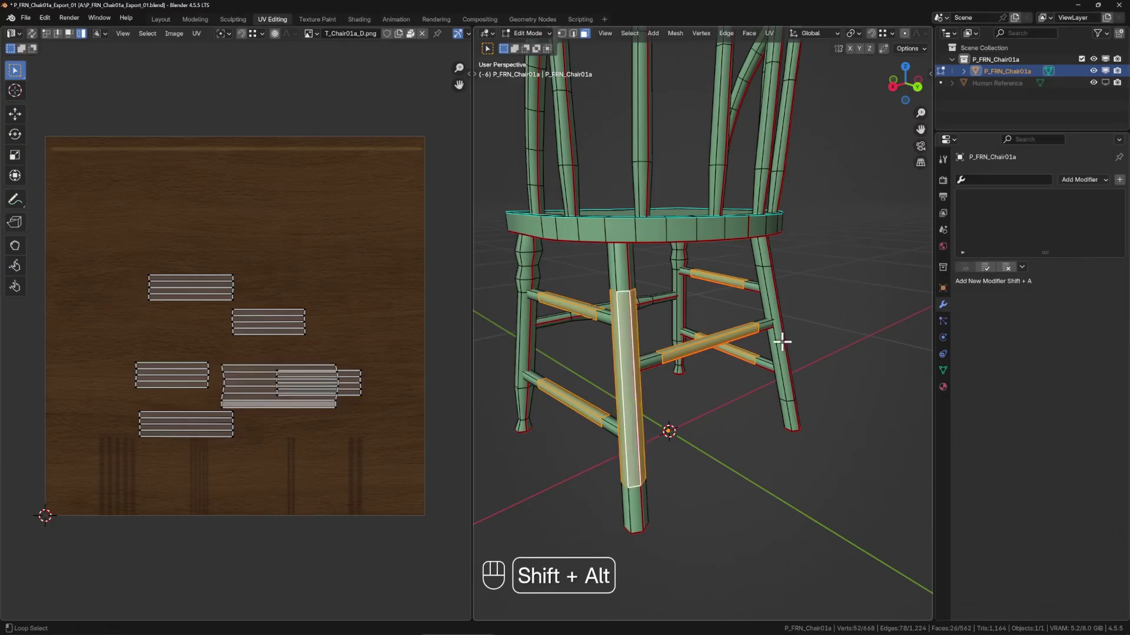
left_click(785, 291, "alt+shift")
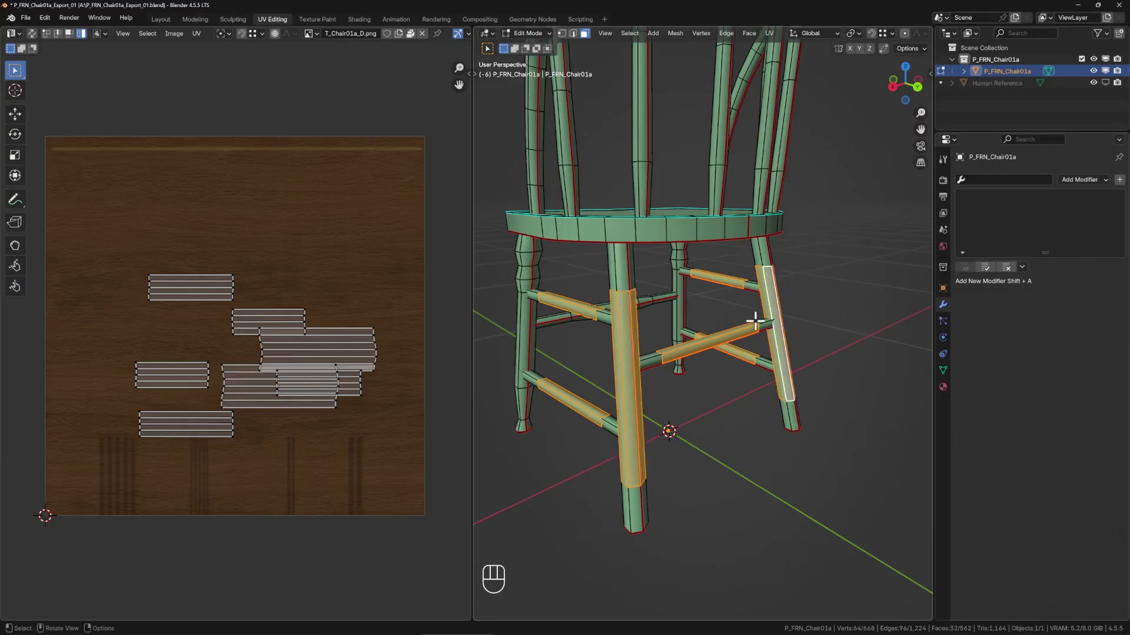
left_click_drag(755, 321, 822, 321)
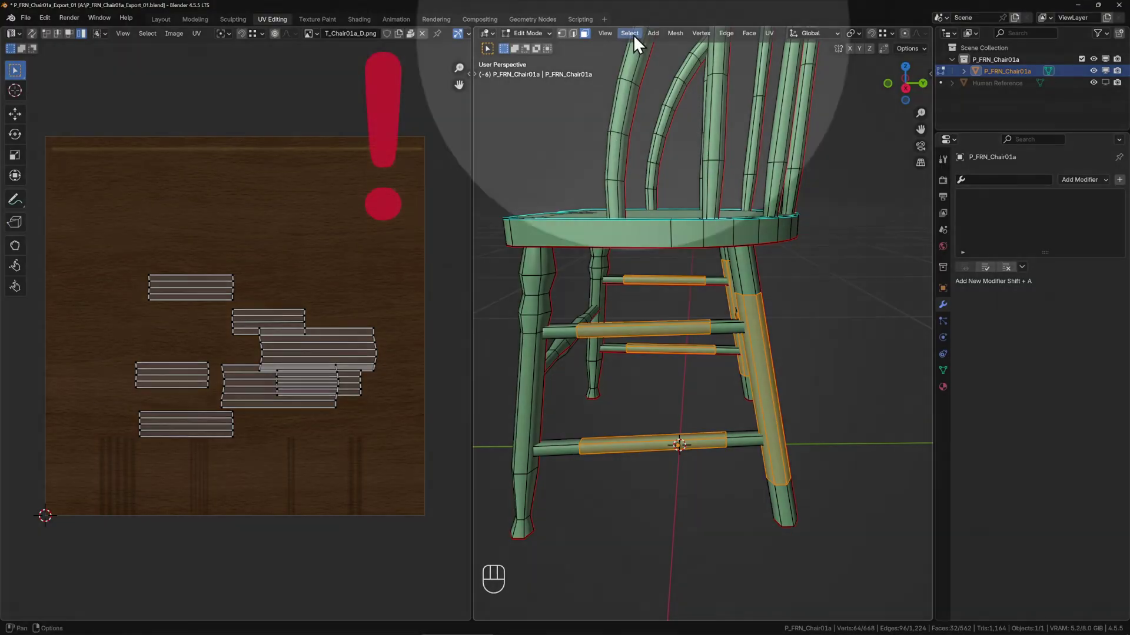
Convert the selected stretcher and leg faces to their boundary loops and dissolve those edges.
left_click(629, 34)
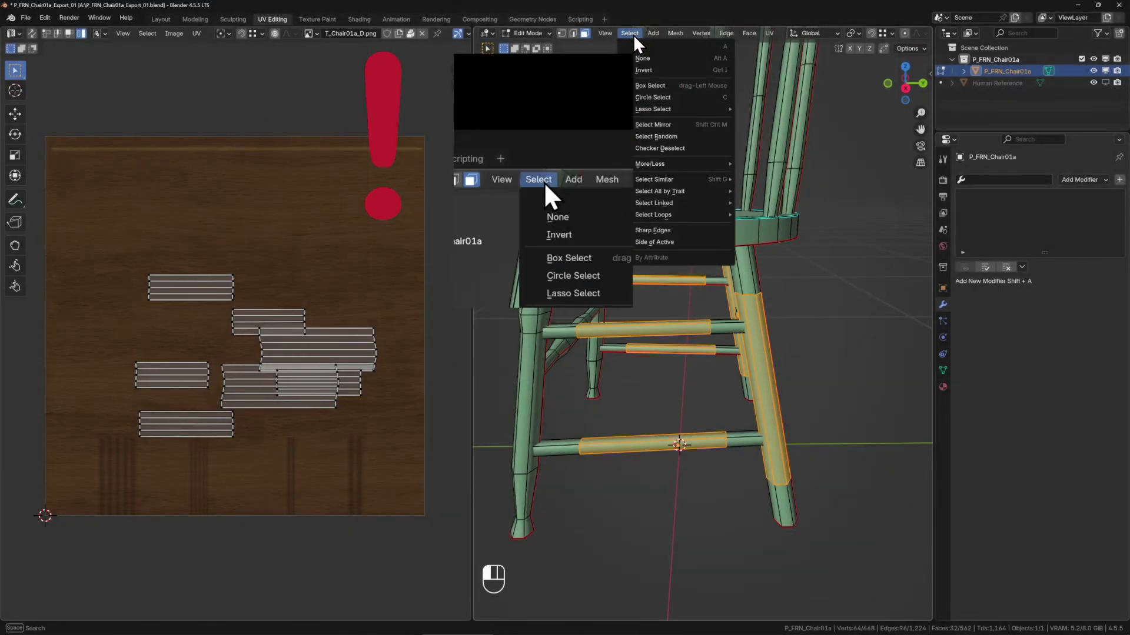
mouse_move(653, 216)
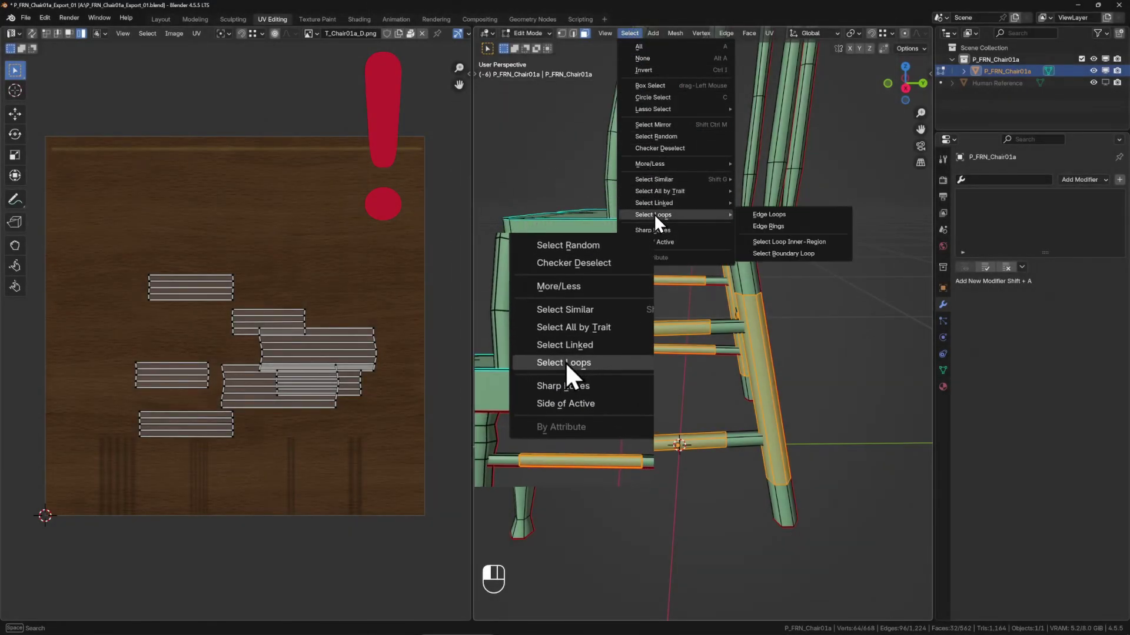
left_click(808, 253)
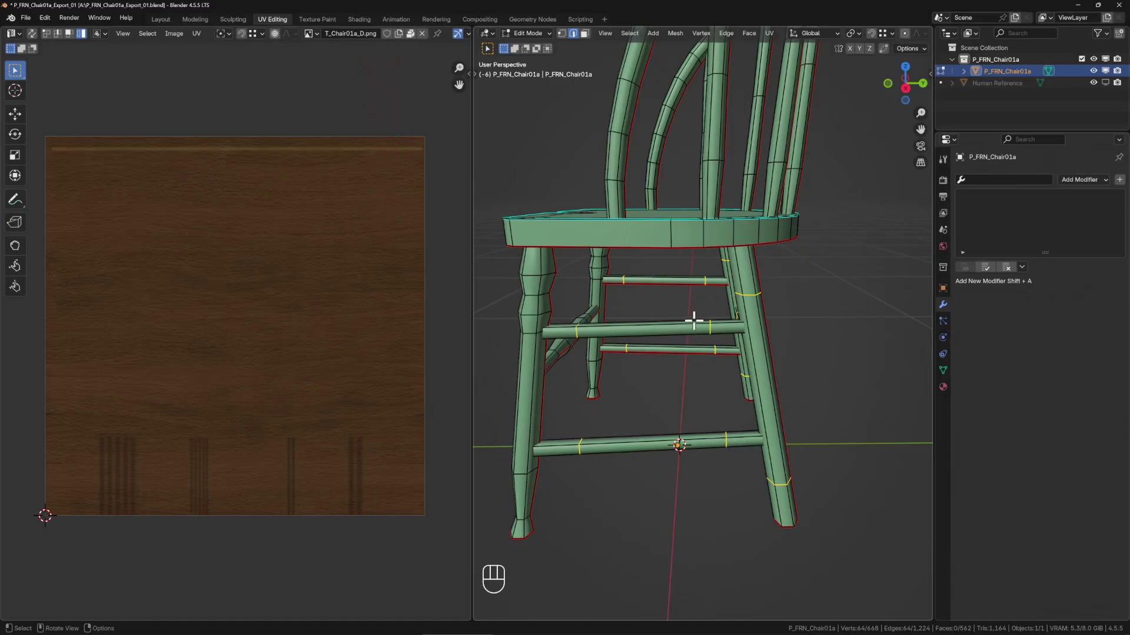
key("ctrl+x")
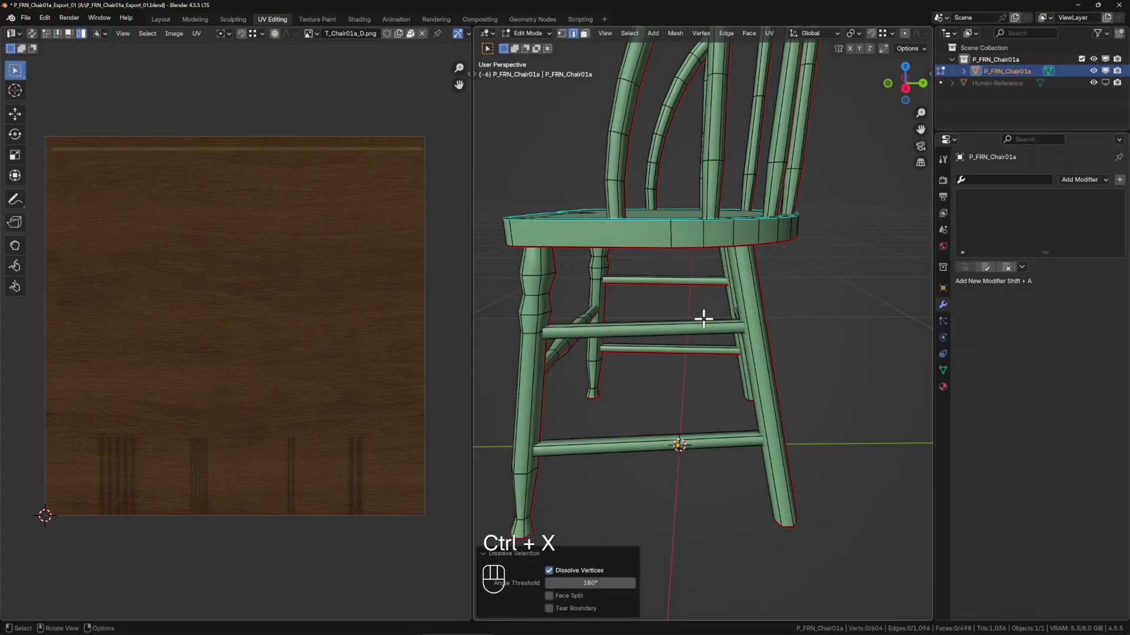
Select the inner top face of the seat, reduce it to its border edges and dissolve them.
left_click_drag(707, 315, 771, 332)
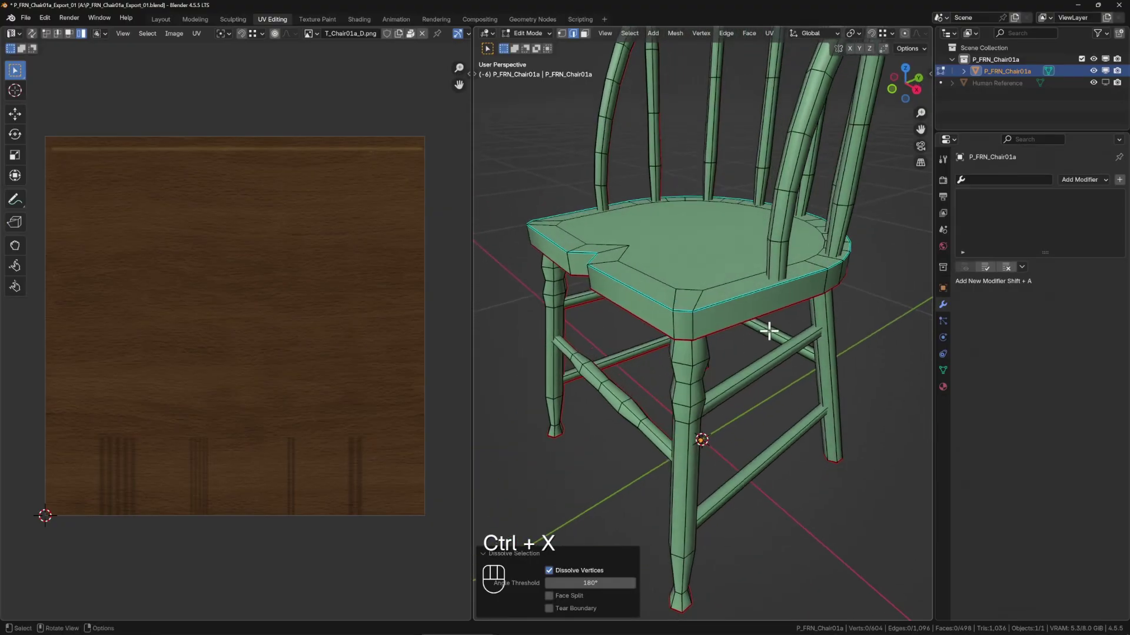
scroll(754, 319, "down", 2)
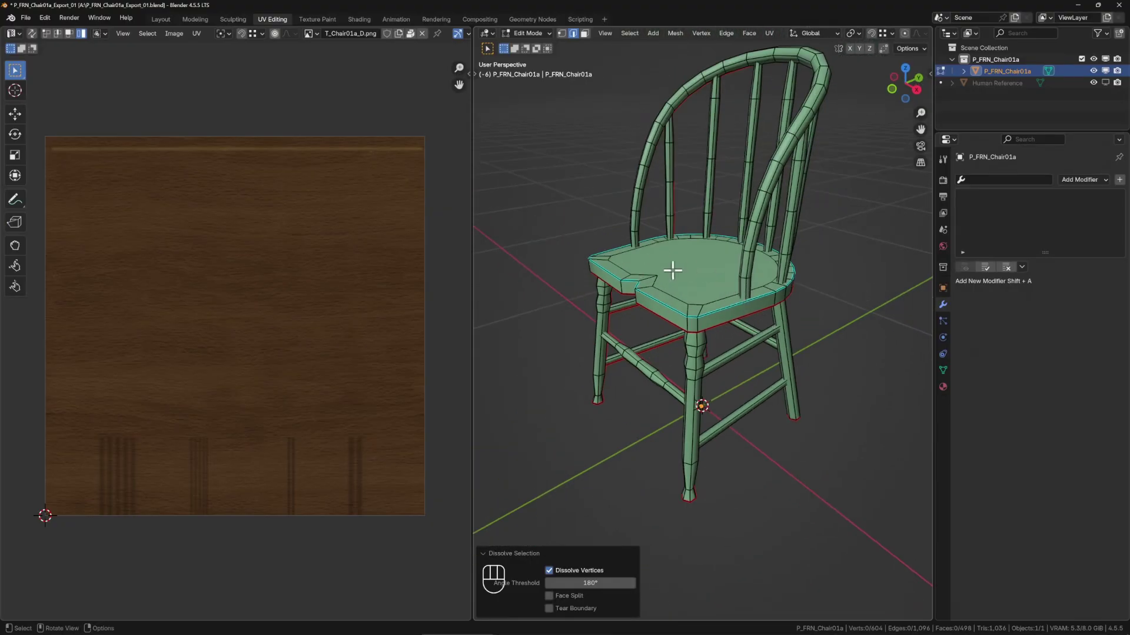
left_click_drag(673, 270, 689, 265)
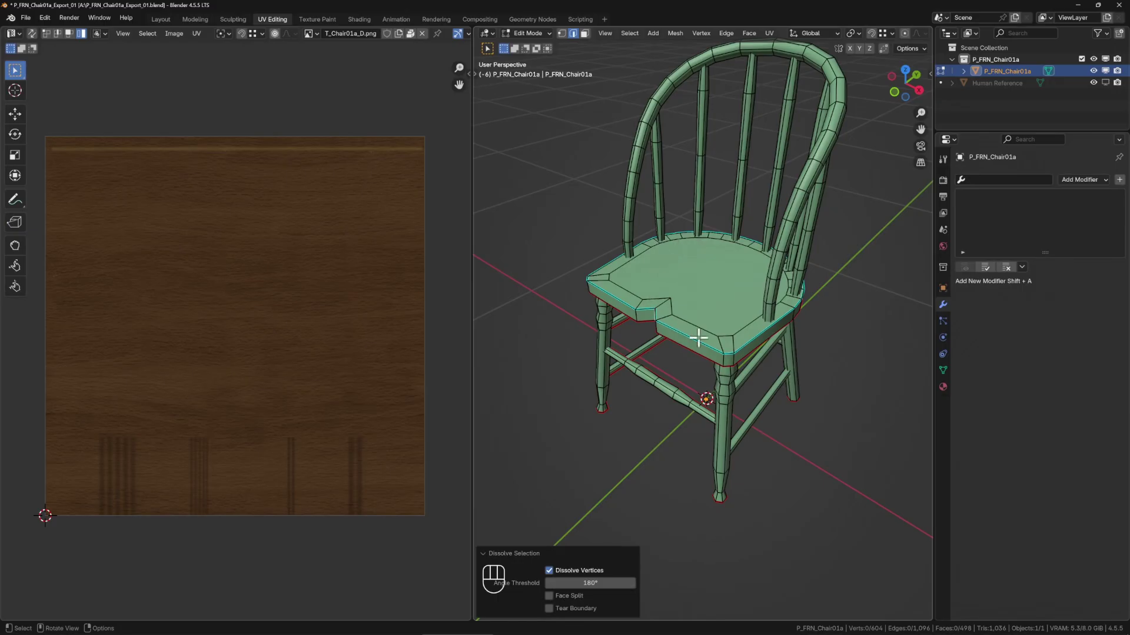
key("3")
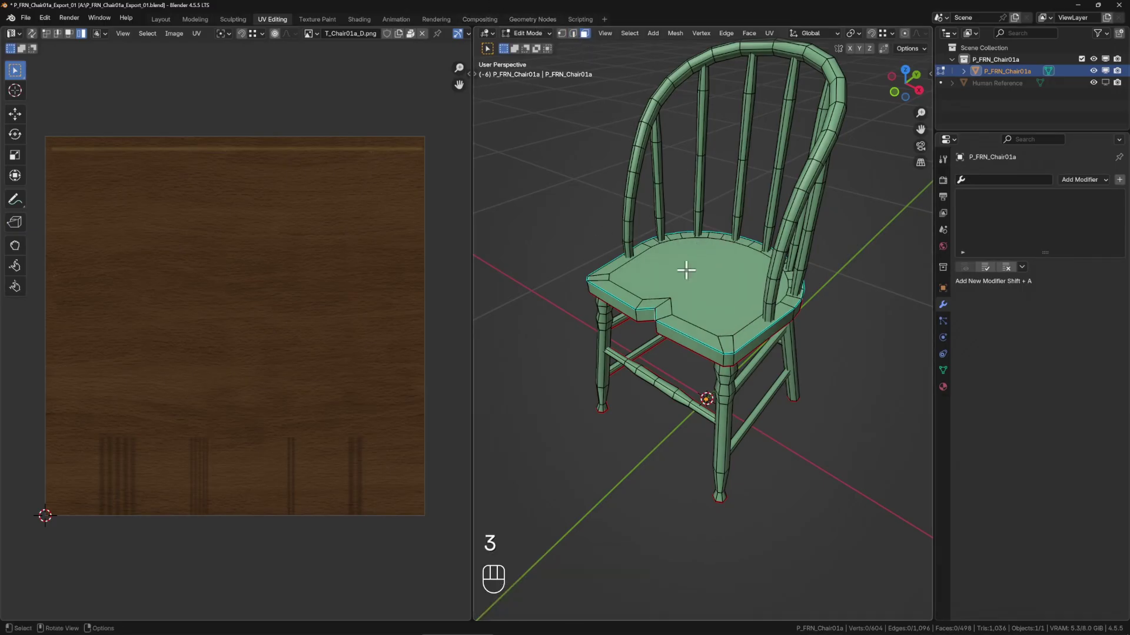
left_click(711, 274)
scroll(711, 285, "up", 3)
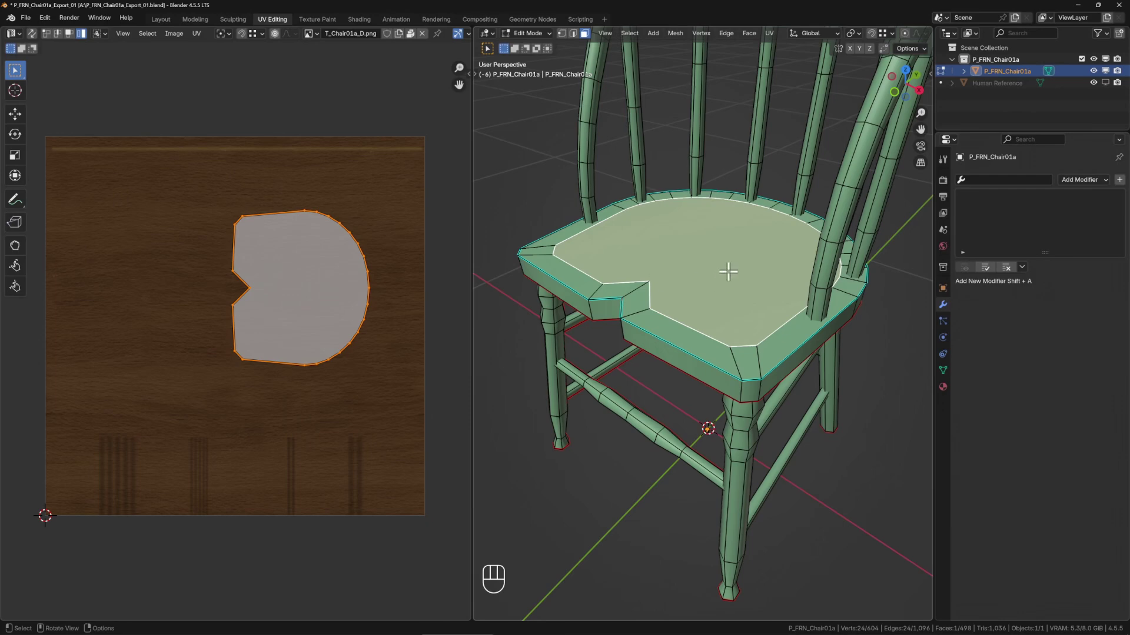
key("2")
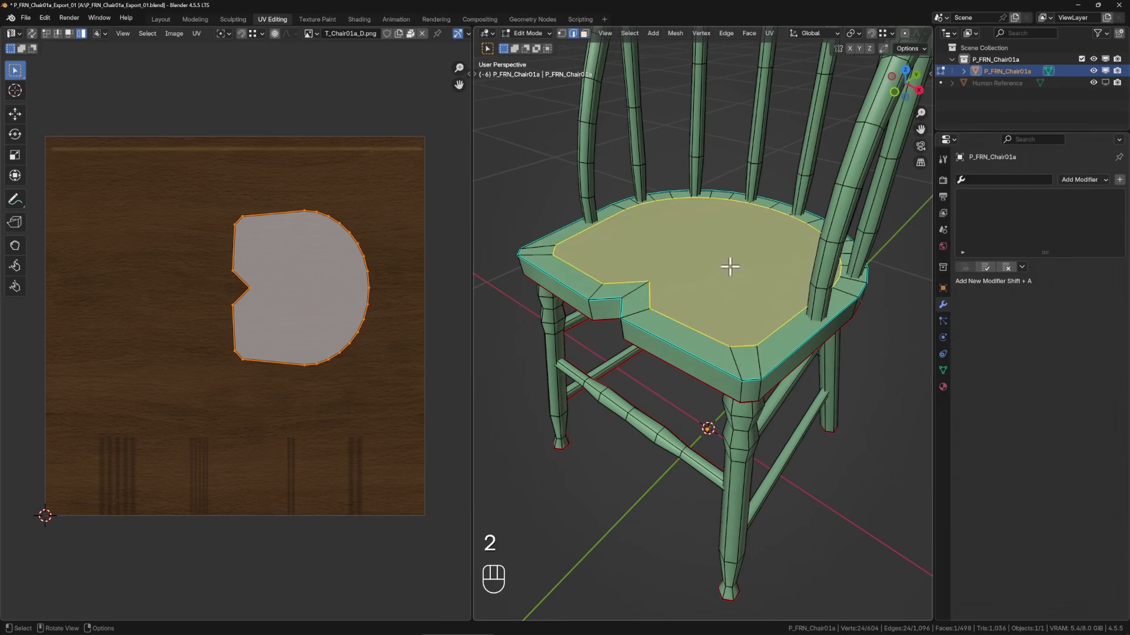
key("ctrl")
key("ctrl+x")
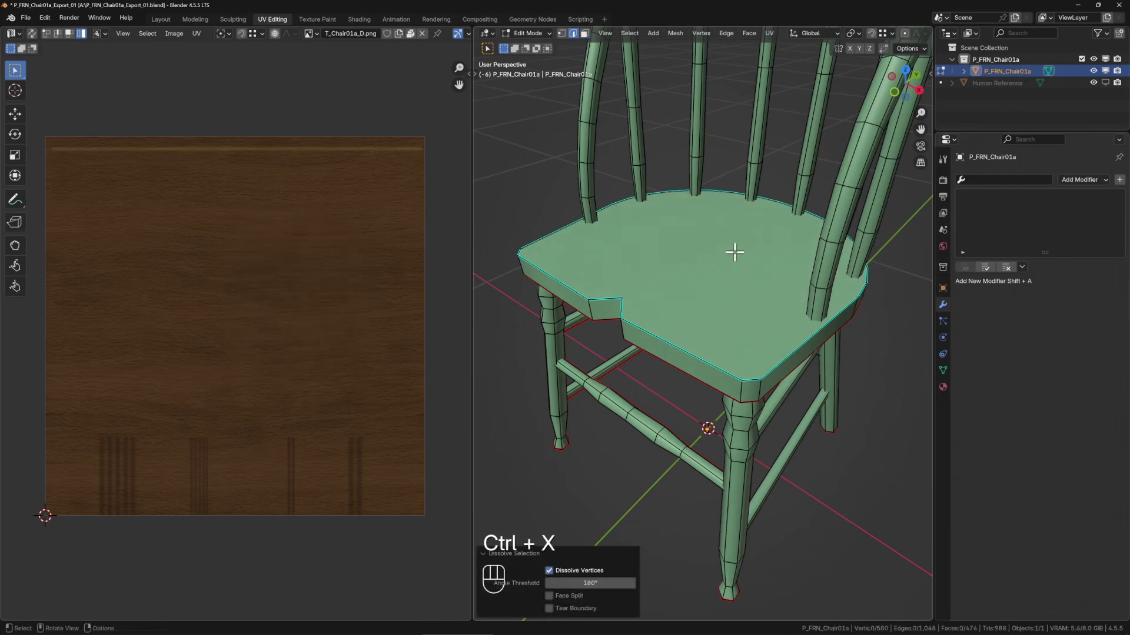
left_click_drag(830, 321, 757, 289)
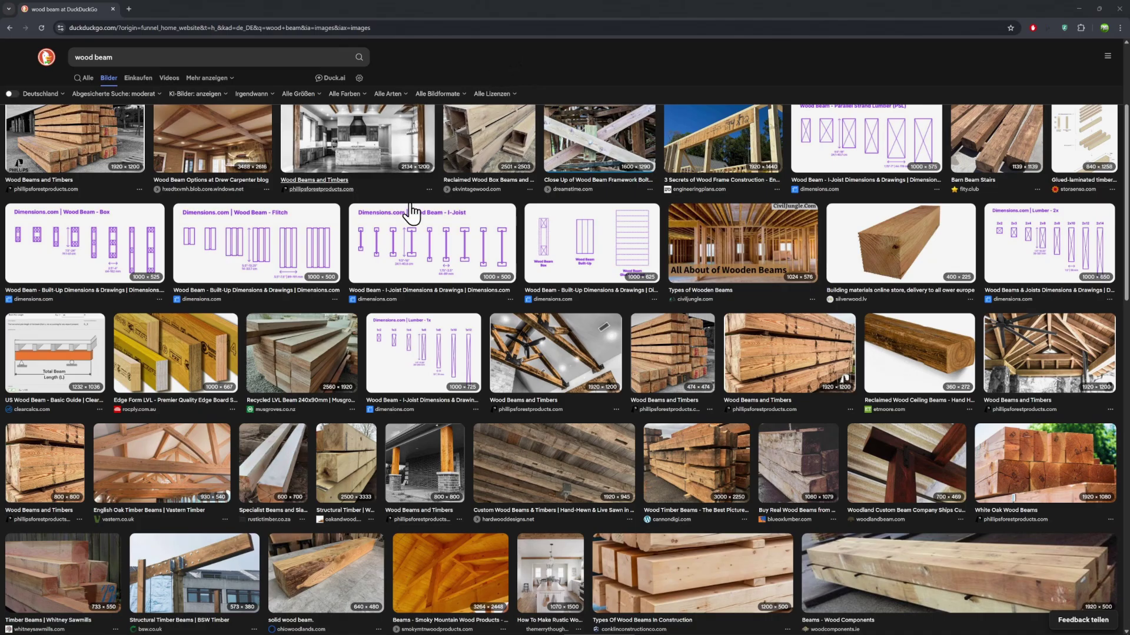
Switch to the browser and examine wood beam reference photos in the DuckDuckGo image results.
left_click(783, 356)
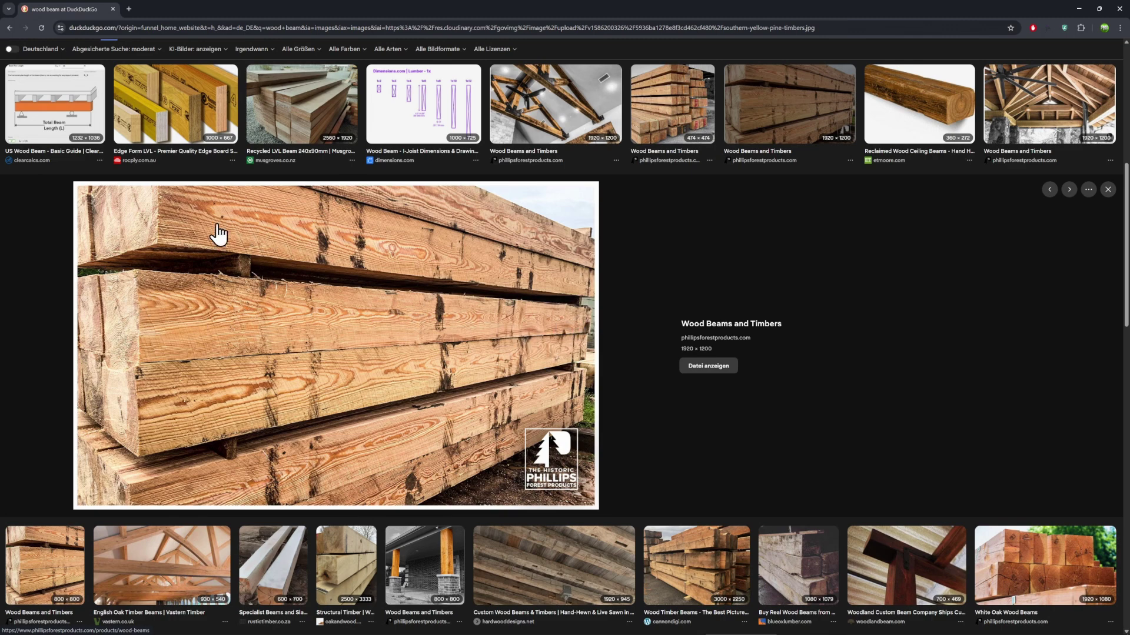
left_click(290, 105)
scroll(340, 499, "down", 1)
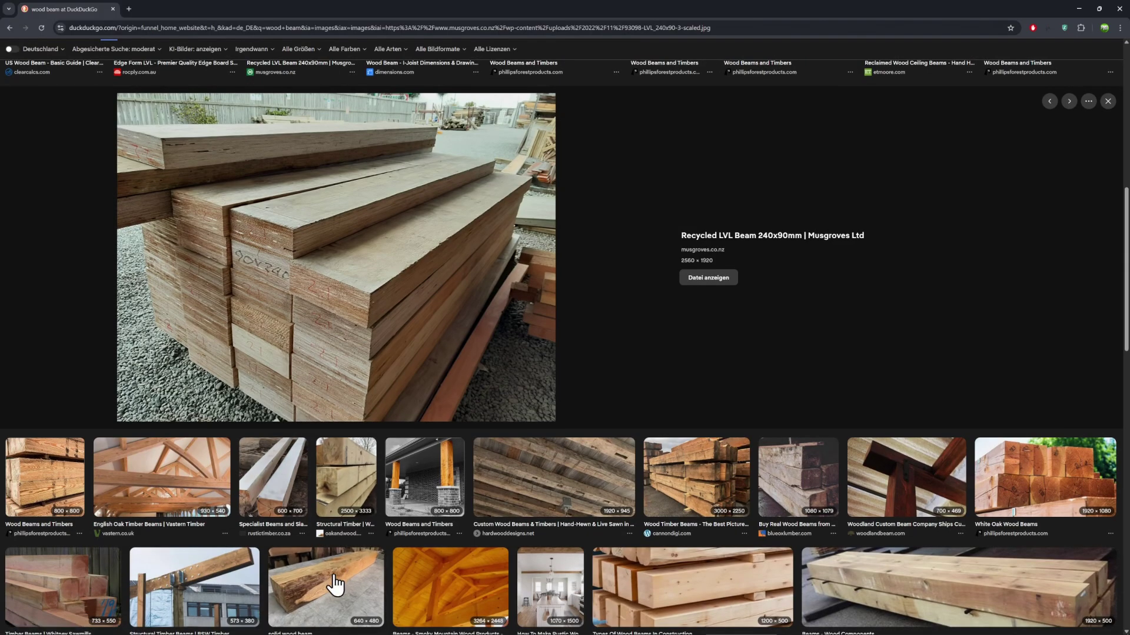
left_click(331, 578)
scroll(325, 379, "down", 2)
left_click(634, 422)
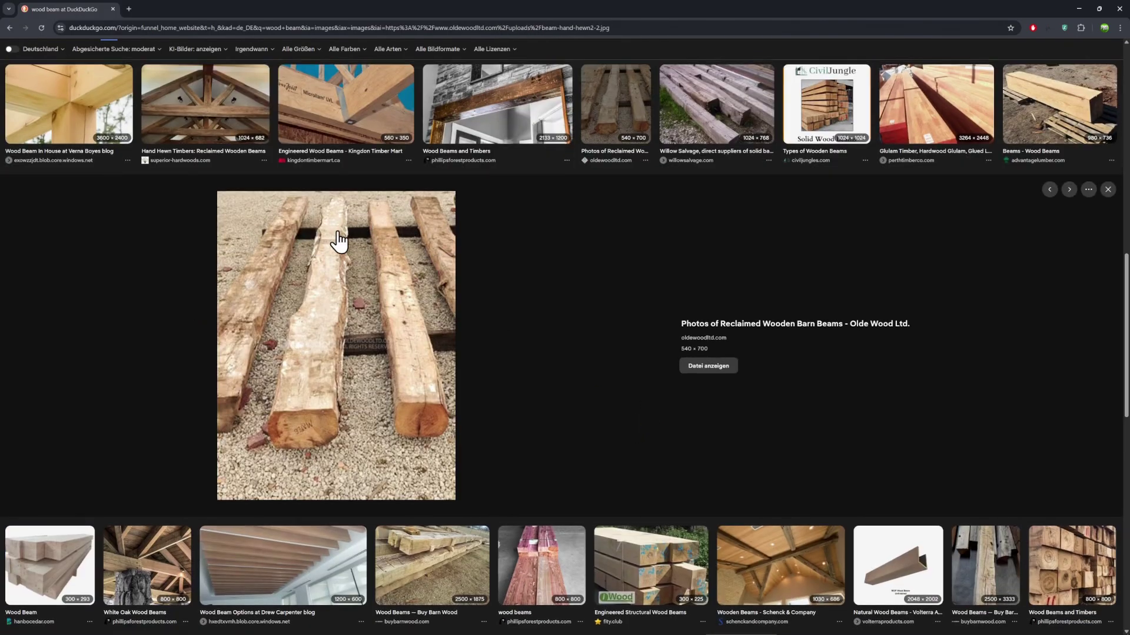
scroll(606, 465, "down", 3)
left_click(1029, 390)
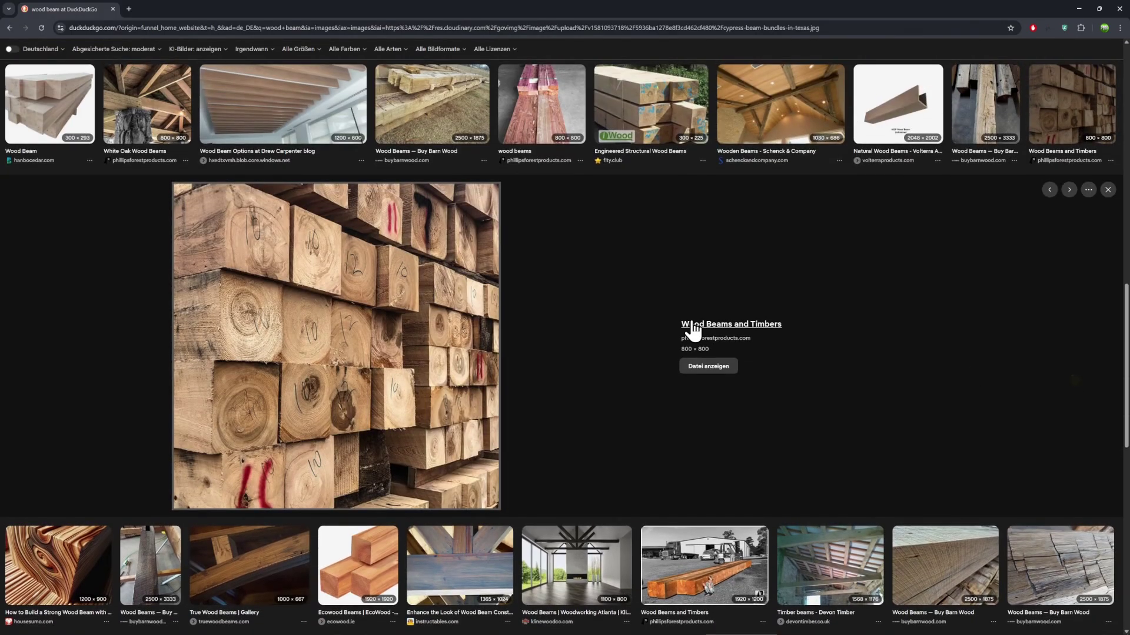
left_click(996, 106)
scroll(301, 392, "down", 3)
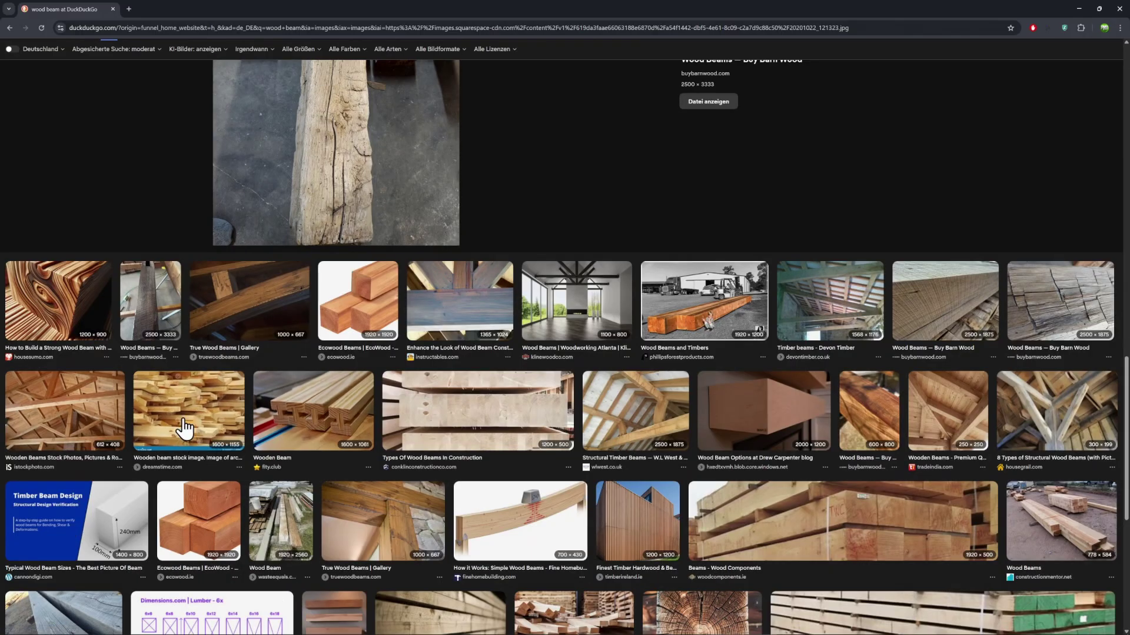
left_click(183, 425)
scroll(376, 350, "down", 3)
left_click(511, 327)
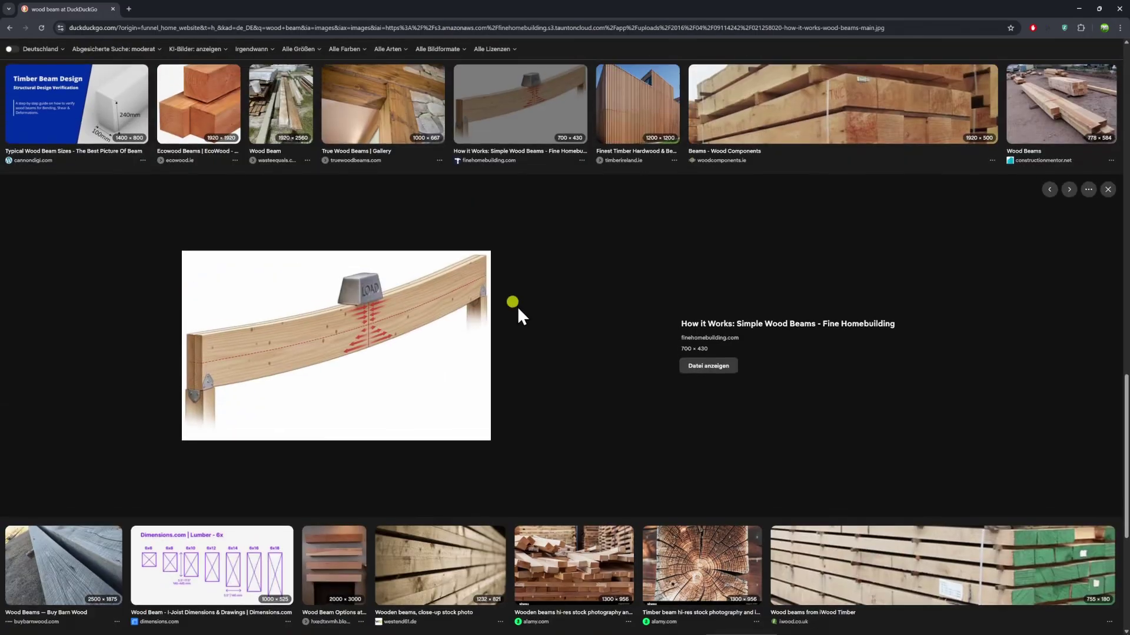
scroll(567, 328, "down", 4)
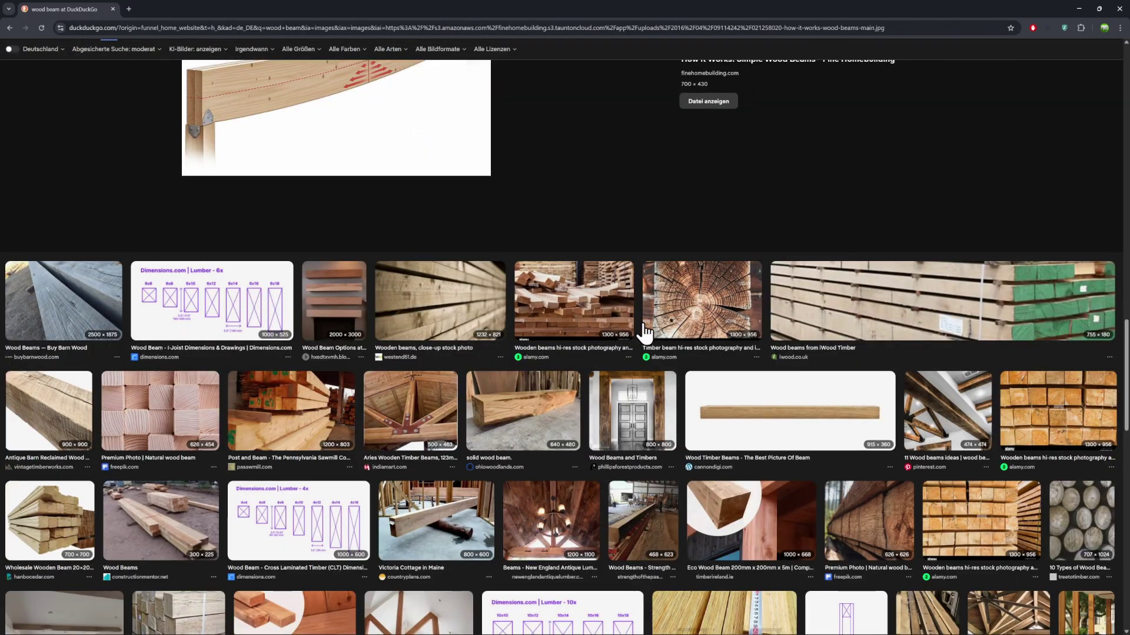
left_click(424, 413)
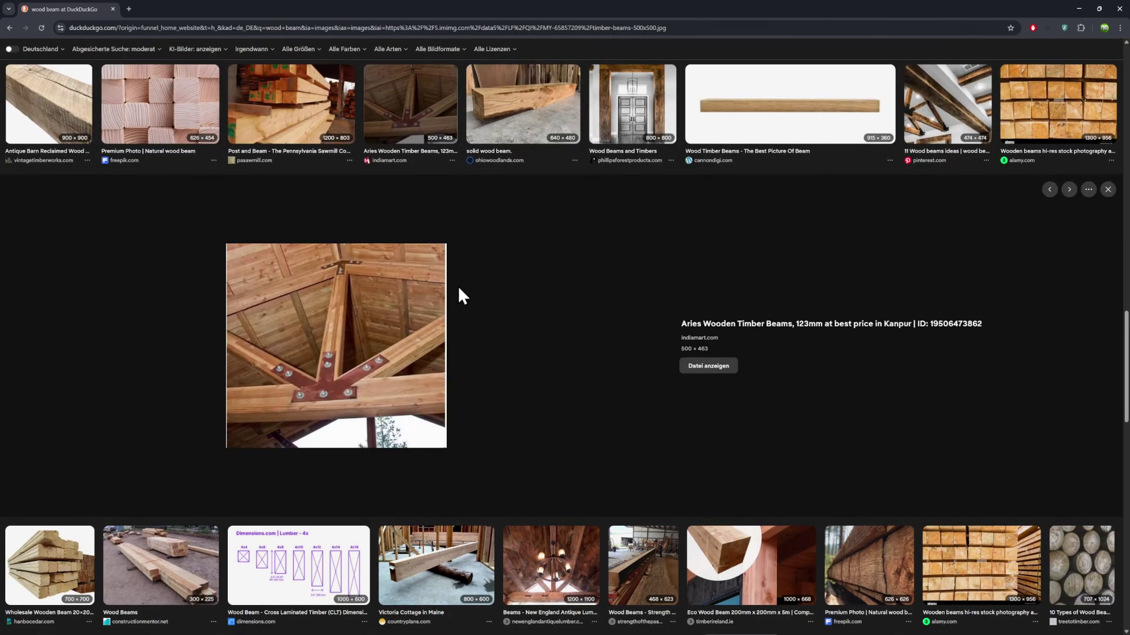
scroll(356, 391, "down", 4)
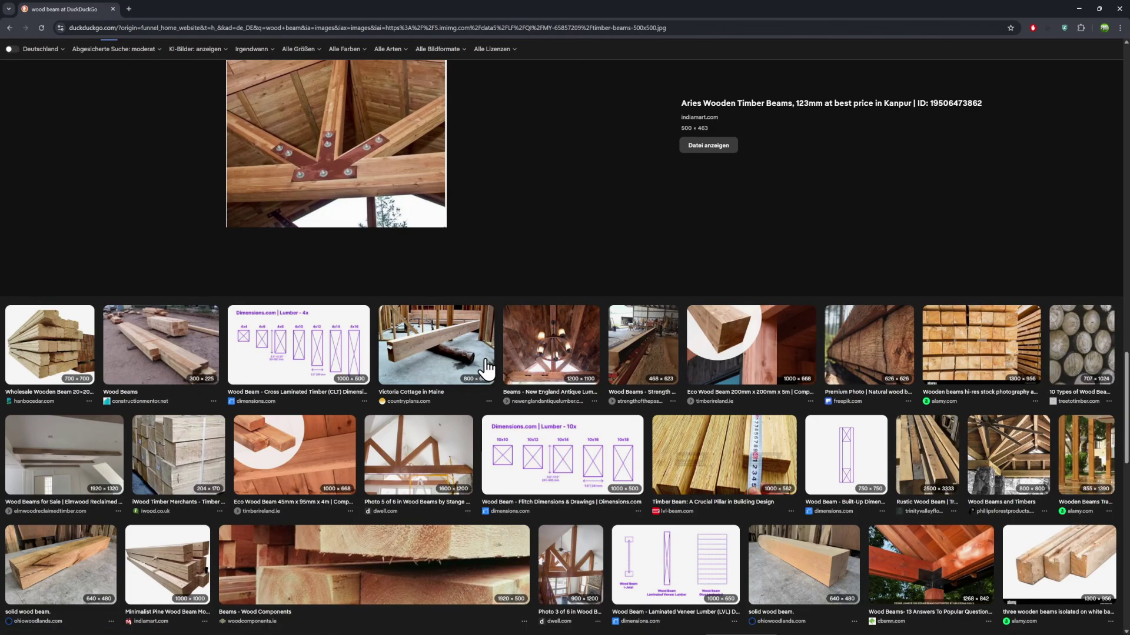
scroll(361, 412, "down", 4)
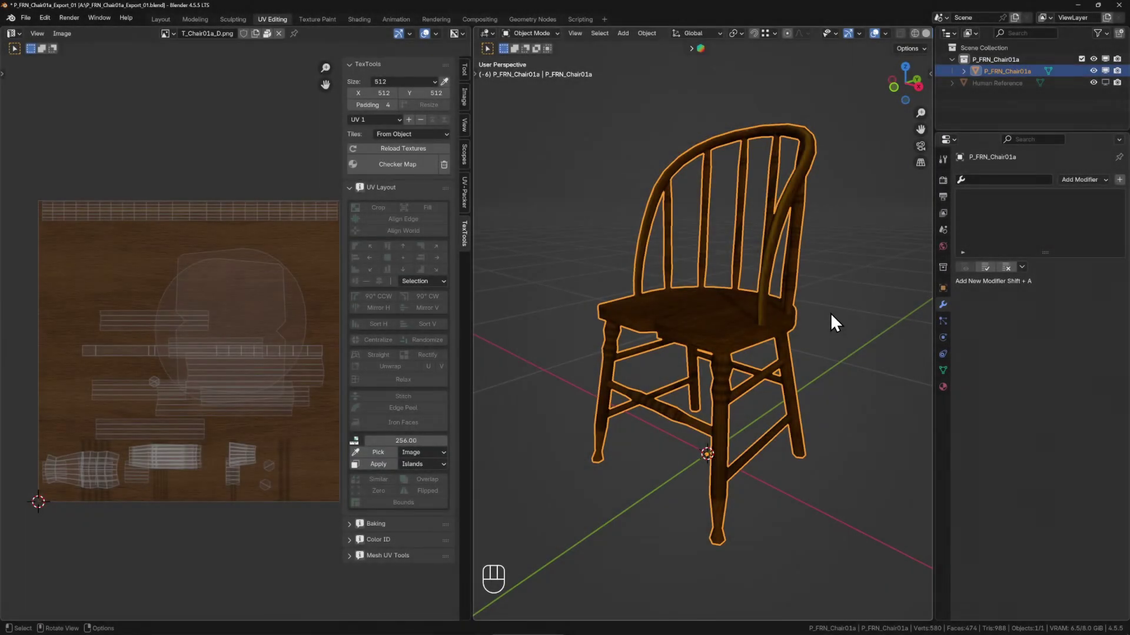
Return to Blender, enter Edit Mode on the chair, select the seat's linked geometry and extend the selection to the whole mesh.
left_click_drag(767, 337, 723, 372)
scroll(768, 323, "up", 3)
key("Tab")
scroll(723, 372, "down", 4)
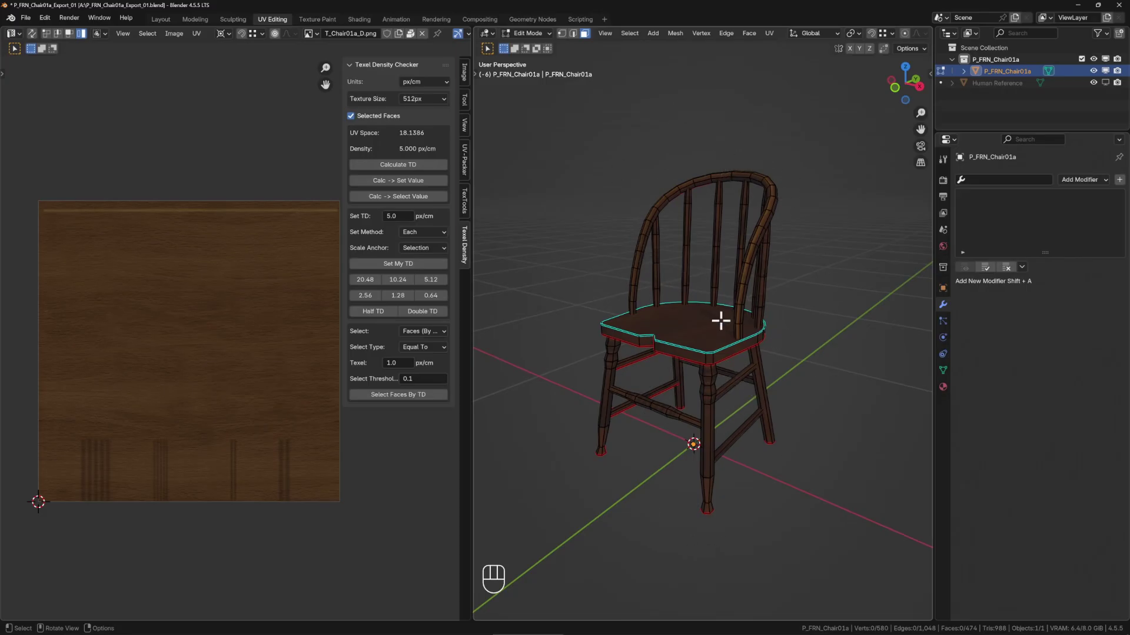
left_click(684, 349)
key("ctrl+l")
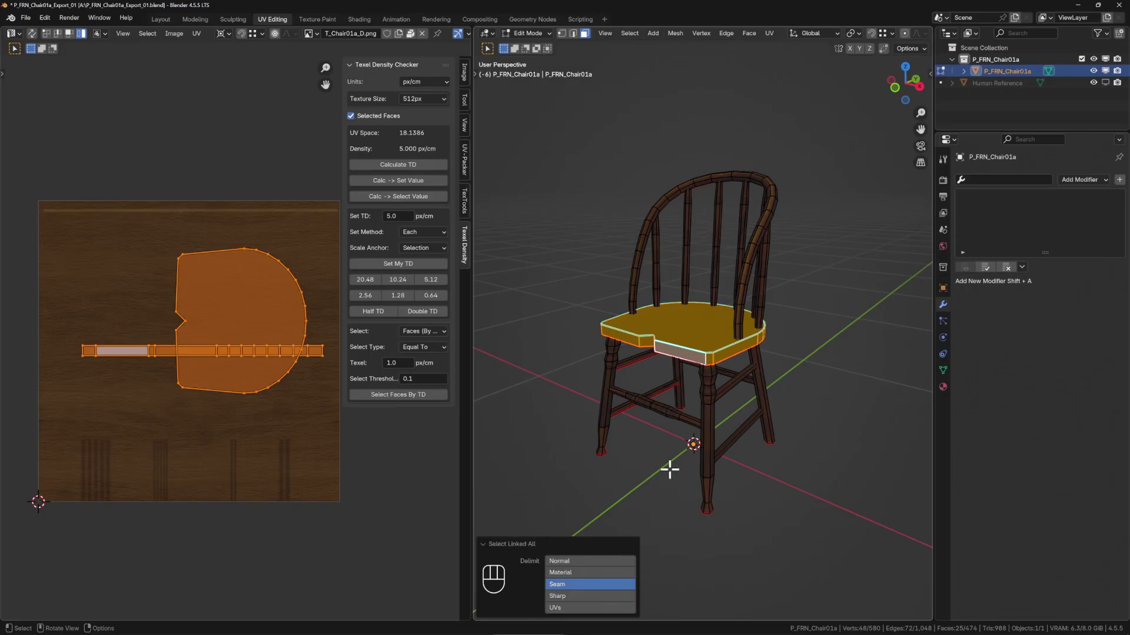
scroll(747, 358, "up", 2)
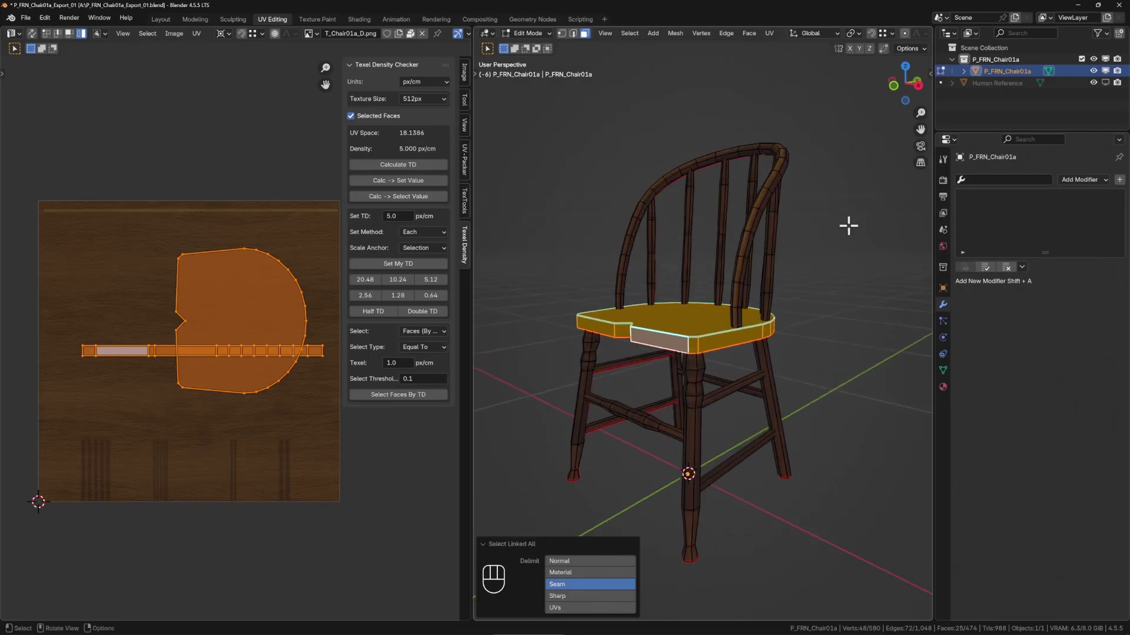
key("a")
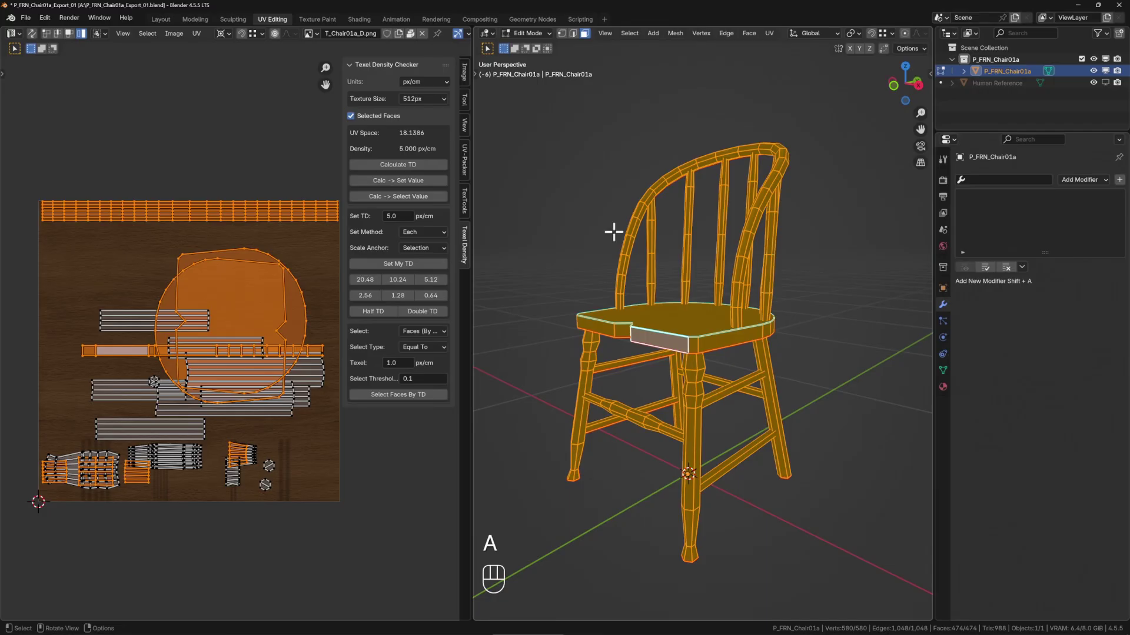
Unwrap the whole chair mesh with the Angle Based method and select the seat's linked UV island.
key("a")
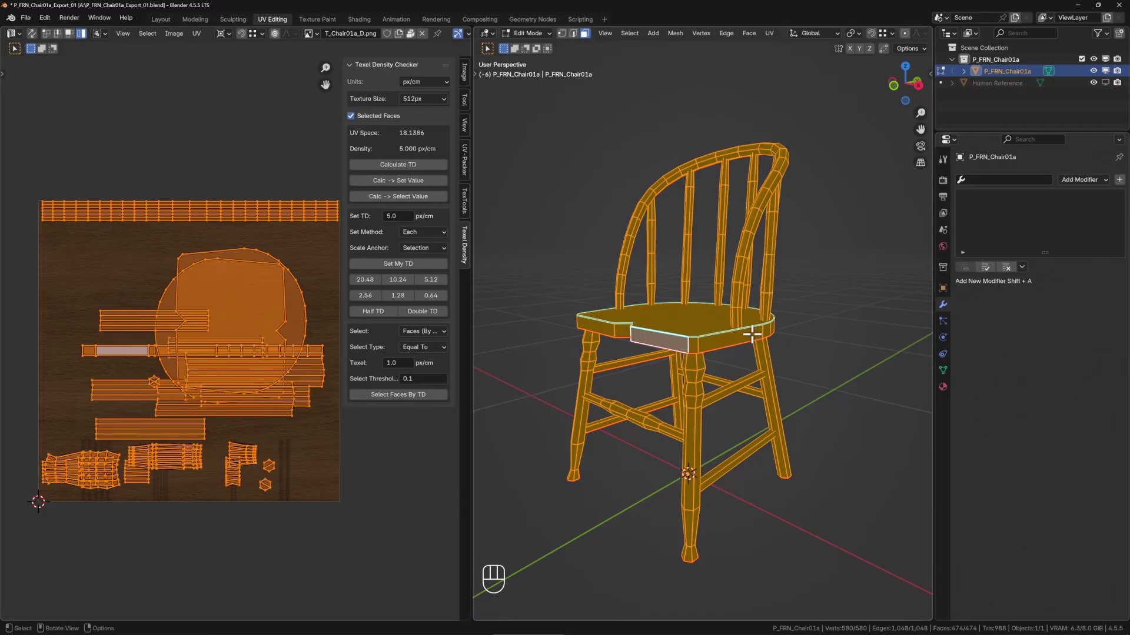
key("u")
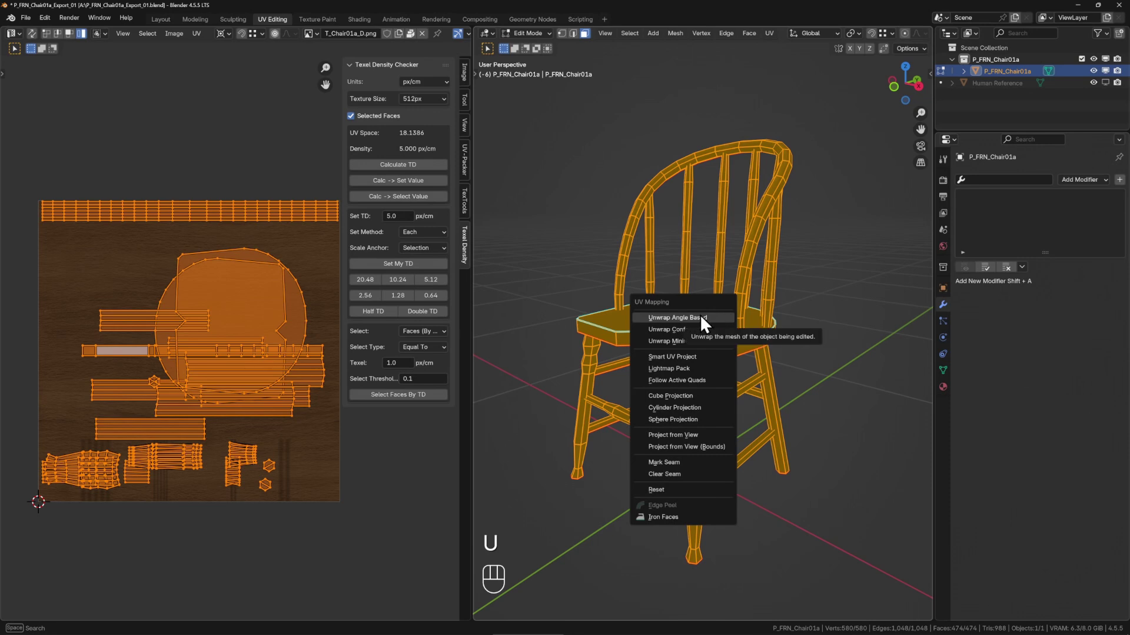
left_click(716, 316)
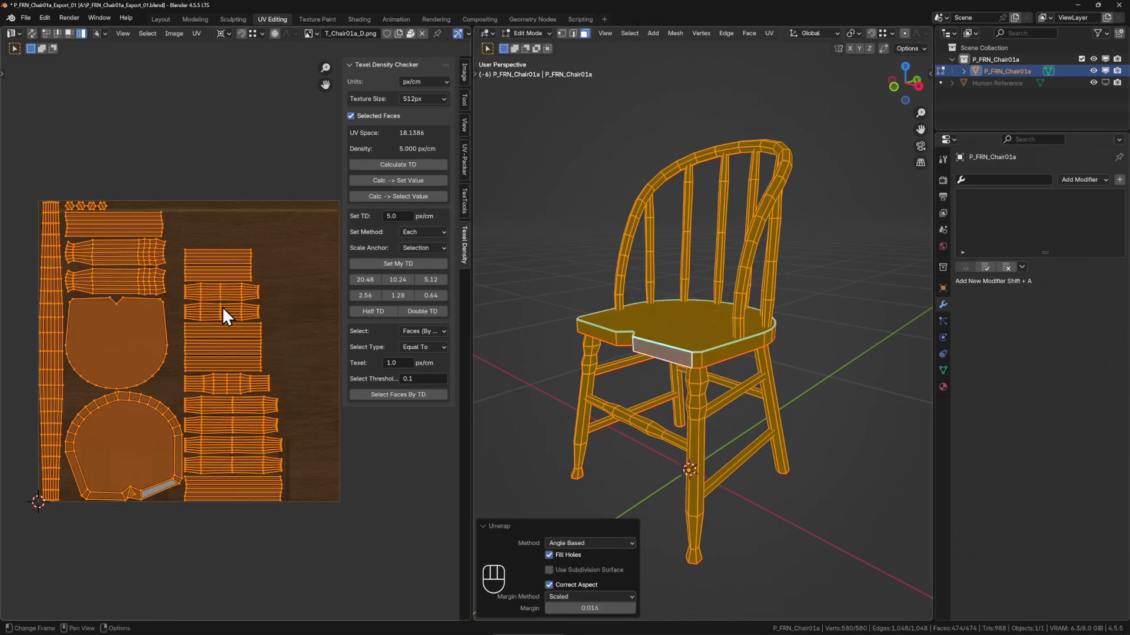
left_click(121, 442)
key("ctrl+l")
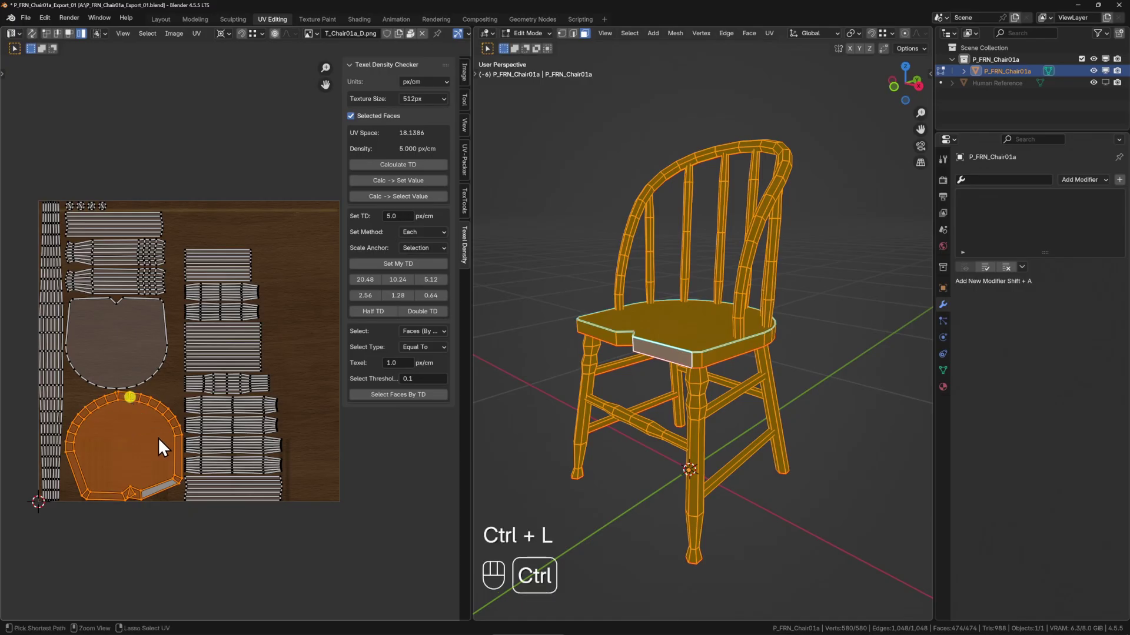
key("g")
left_click(143, 440)
Mark the border edges of the seat's top face as a seam.
scroll(610, 386, "up", 5)
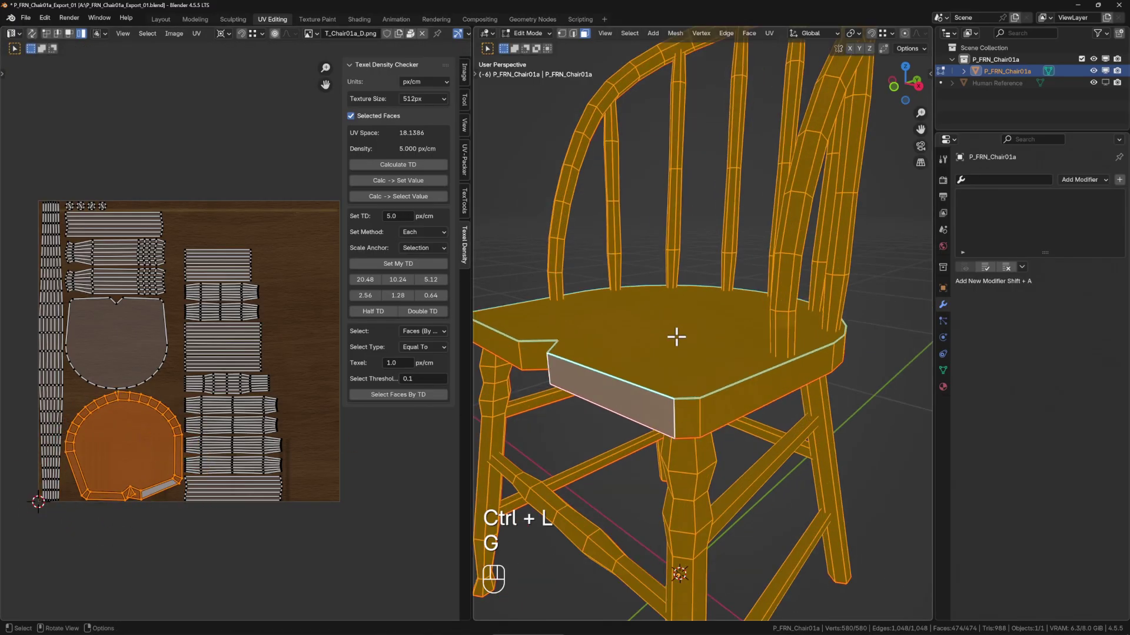
left_click(676, 335)
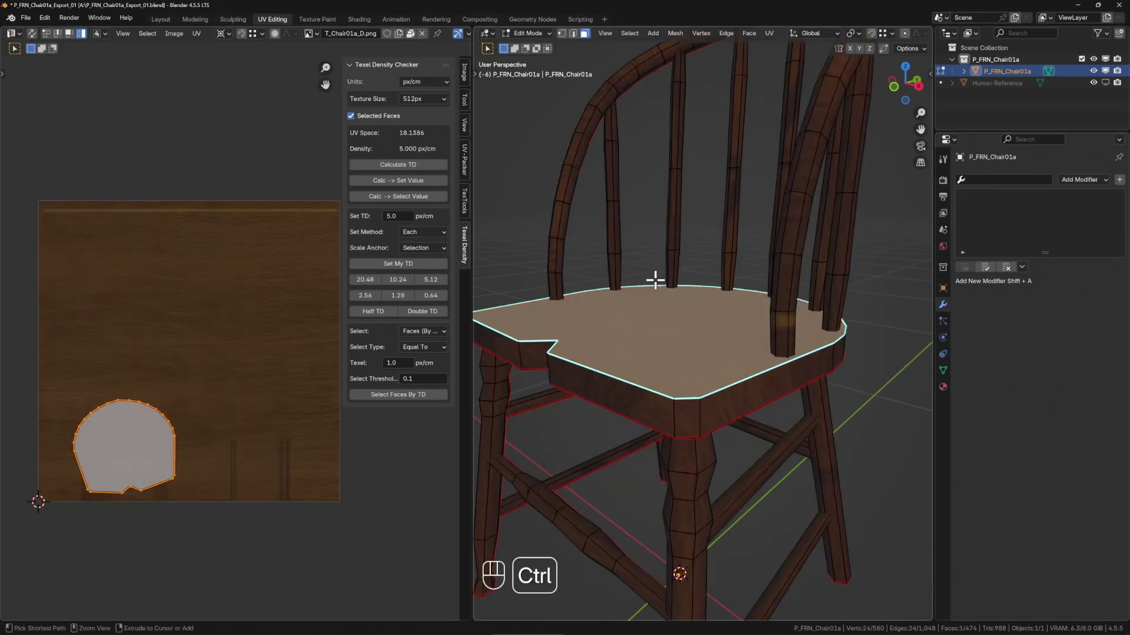
key("ctrl+e")
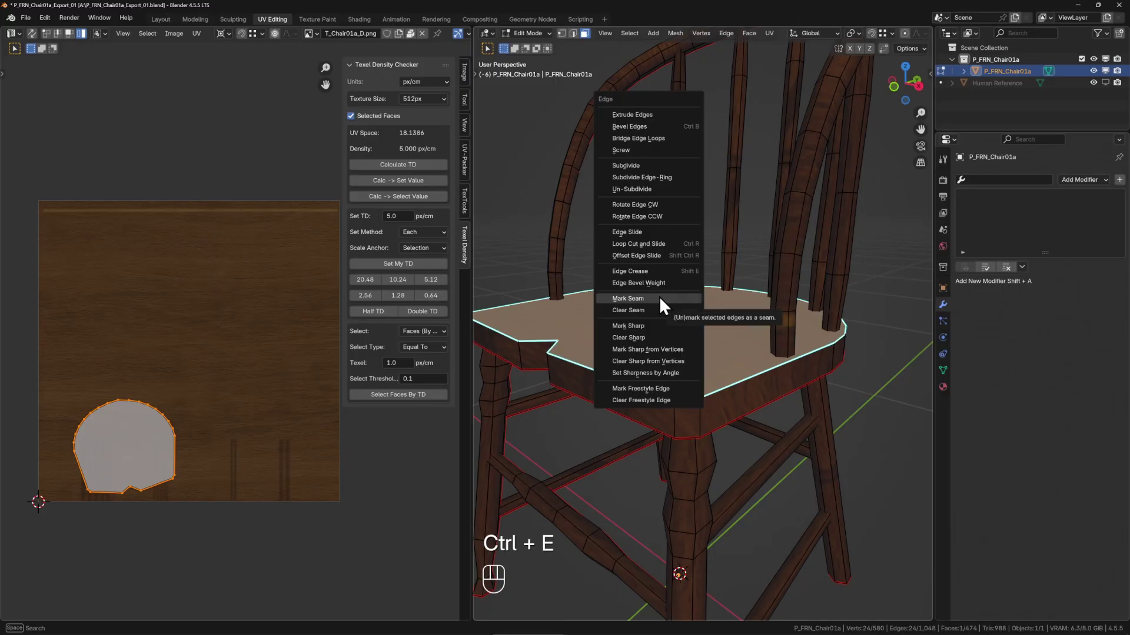
left_click(641, 298)
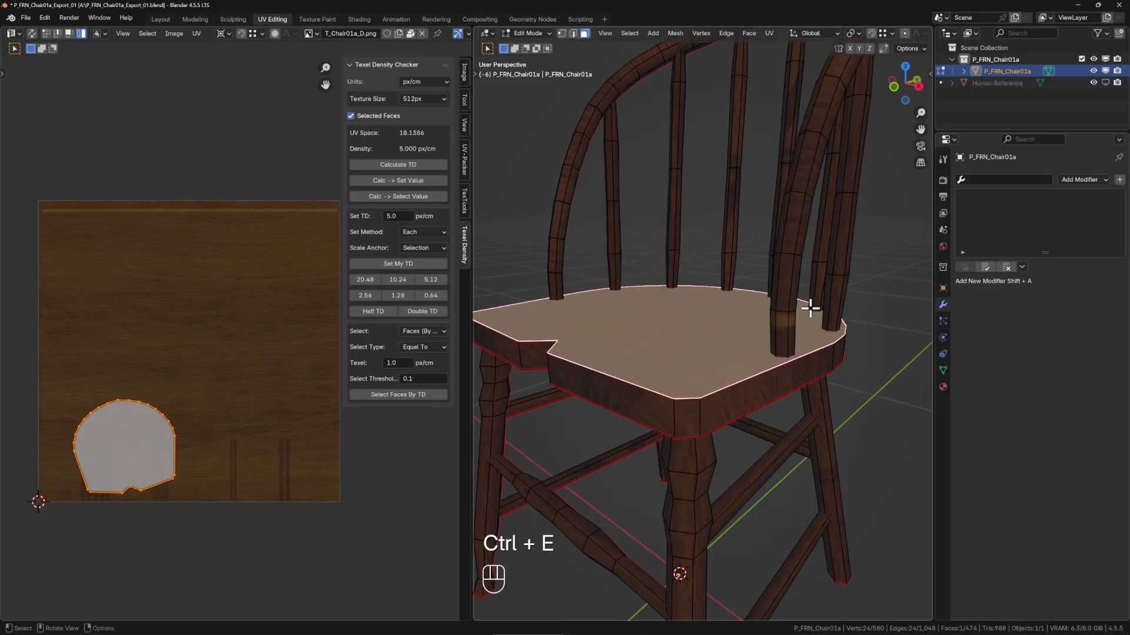
Select the whole chair mesh and unwrap it again with the Angle Based method.
scroll(713, 308, "down", 5)
scroll(713, 309, "down", 2)
key("a")
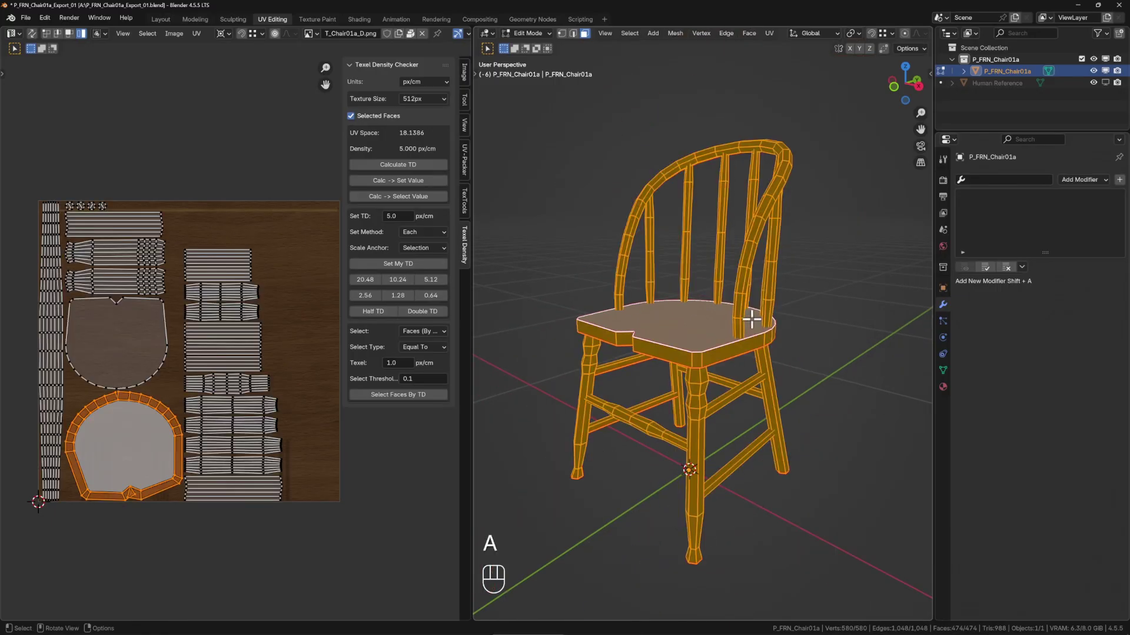
key("u")
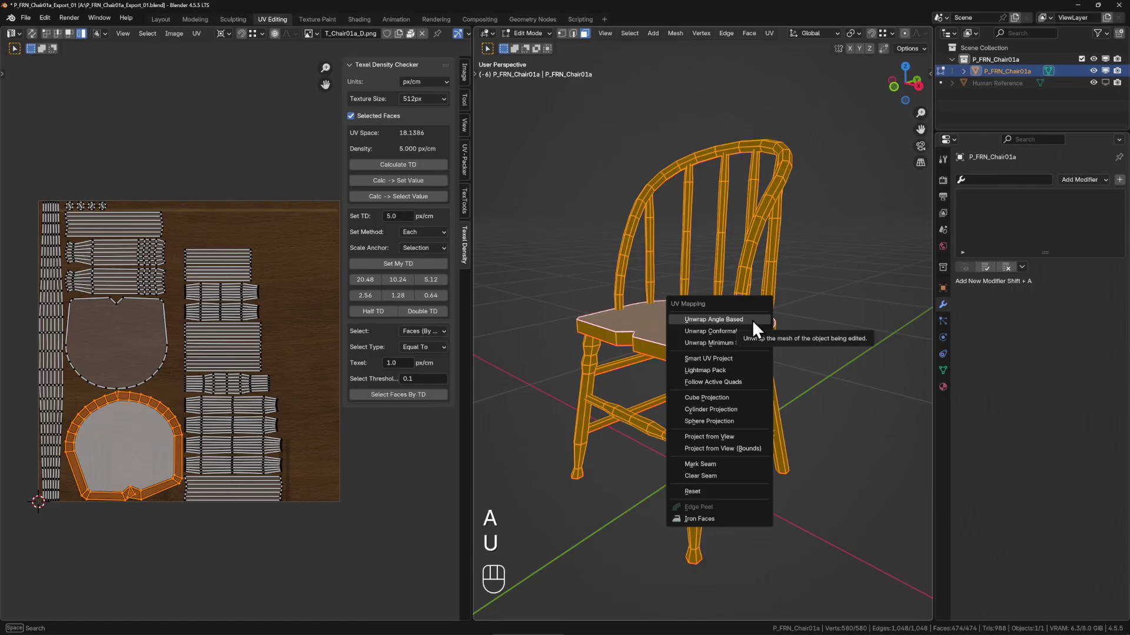
left_click(752, 320)
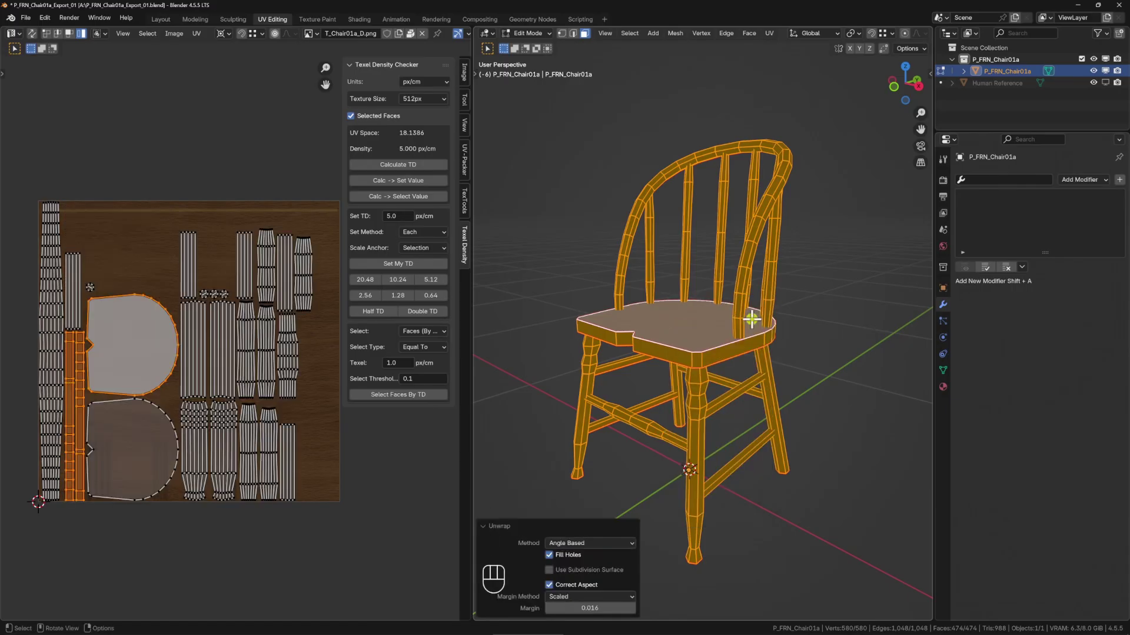
Select the long narrow UV islands with their linked parts and examine the wood grain direction on the chair in Object Mode.
left_click_drag(328, 210, 191, 525)
left_click_drag(10, 502, 78, 194)
key("ctrl+l")
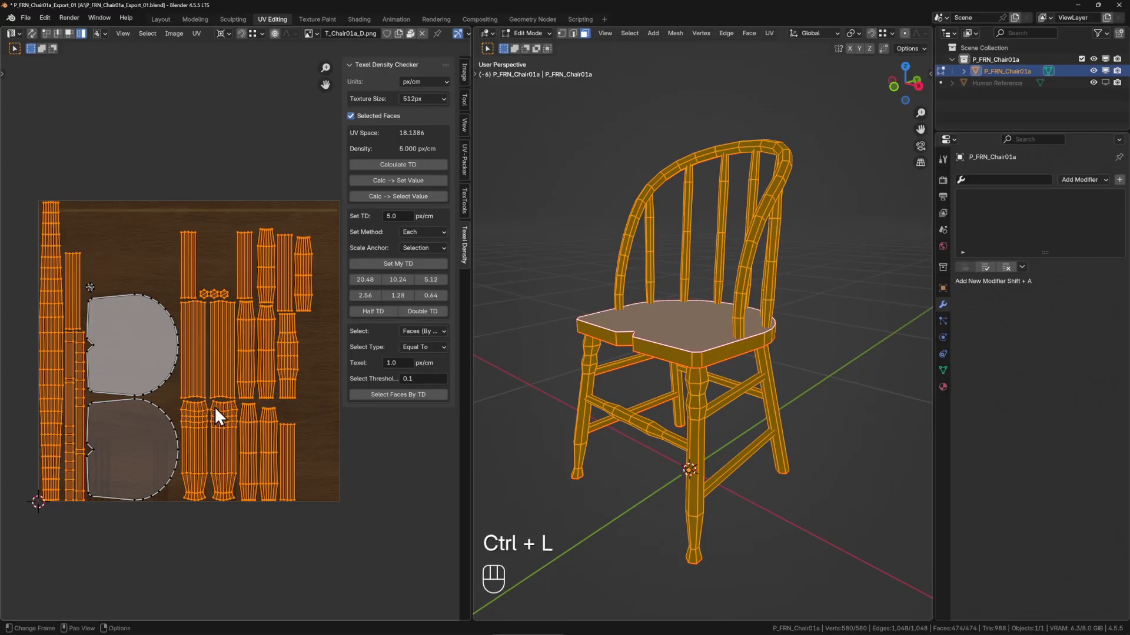
key("Tab")
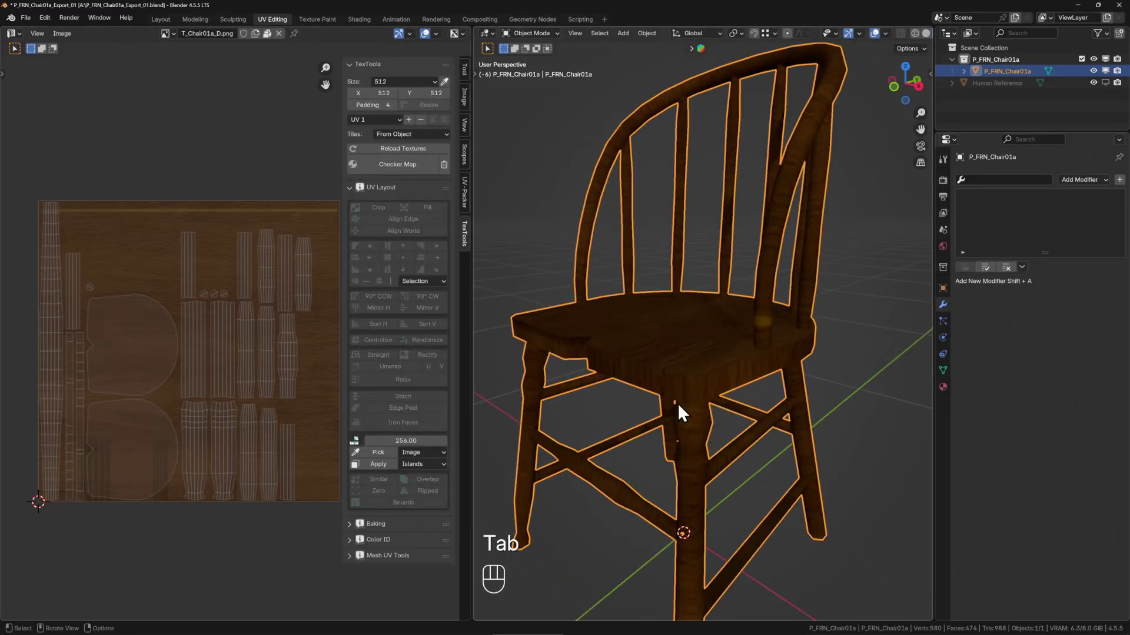
scroll(767, 375, "up", 4)
Rotate all UV islands a quarter turn counterclockwise and move them about 0.996 along X back onto the texture.
key("Tab")
key("a")
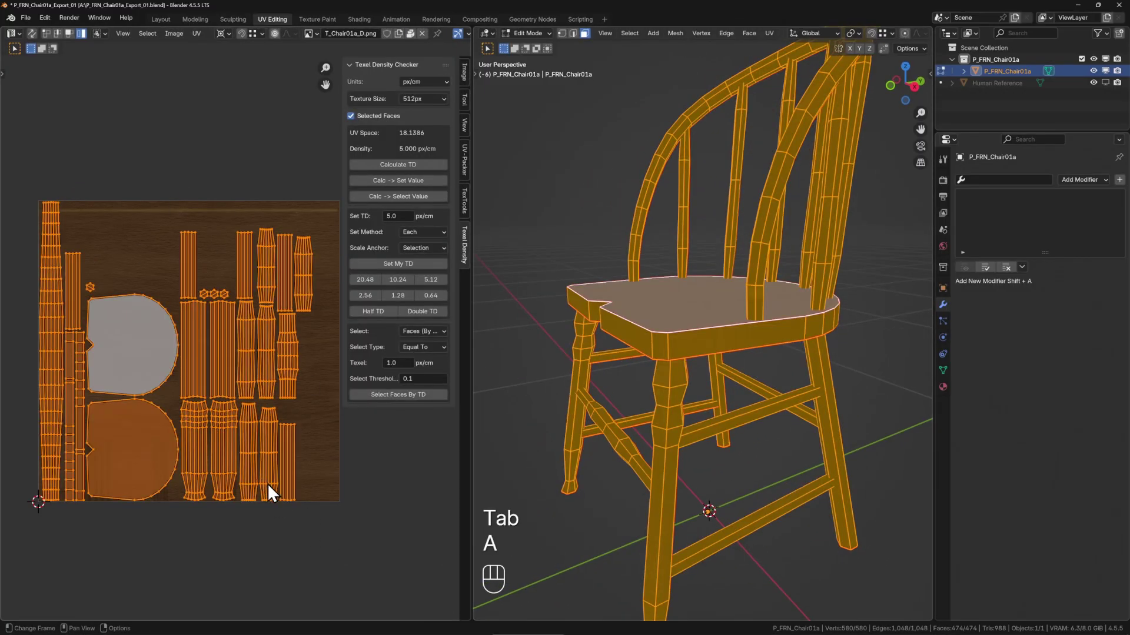
key("r")
left_click(23, 274)
key("g")
key("alt+x")
key("x")
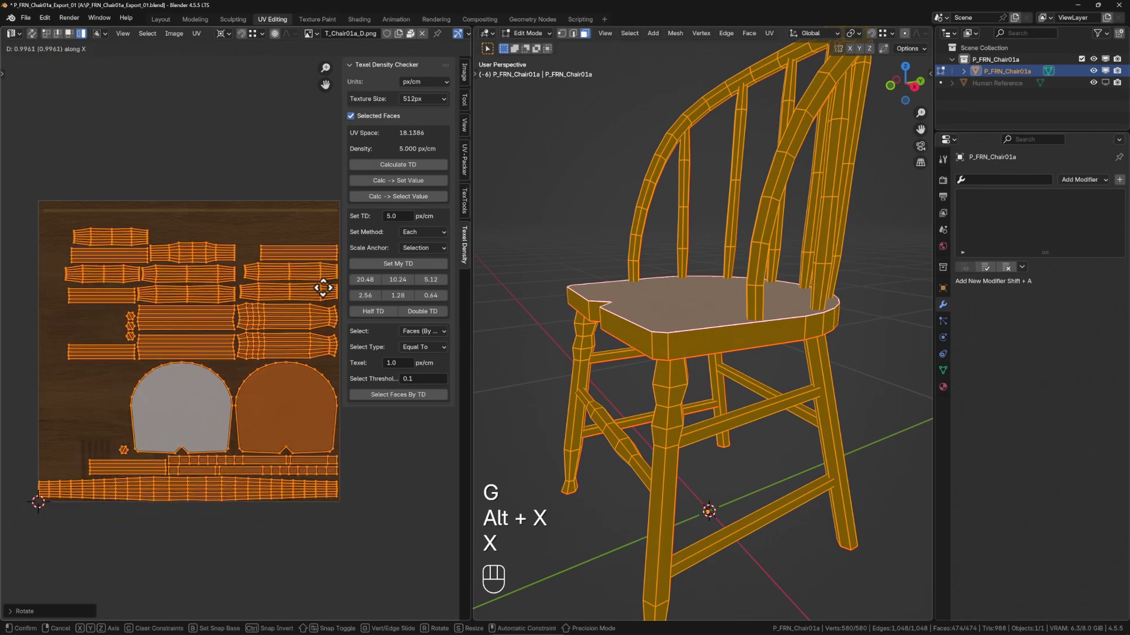
left_click(323, 289)
Examine the chair from several angles and calculate the texel density of the selected faces.
key("Tab")
scroll(239, 406, "down", 2)
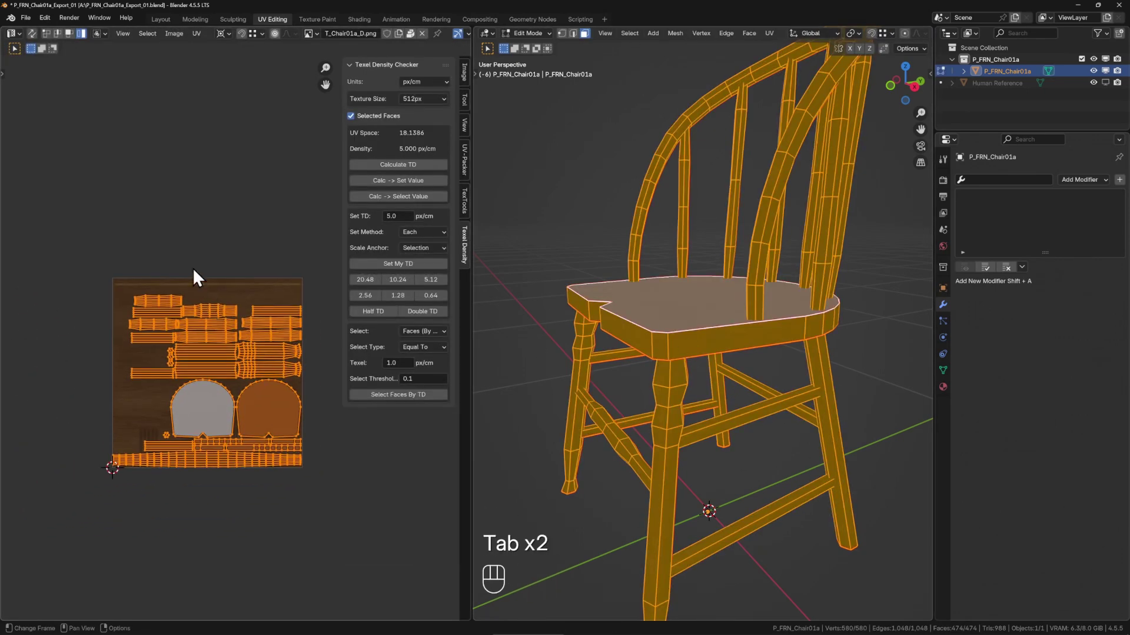
left_click_drag(682, 358, 720, 360)
left_click_drag(203, 350, 193, 327)
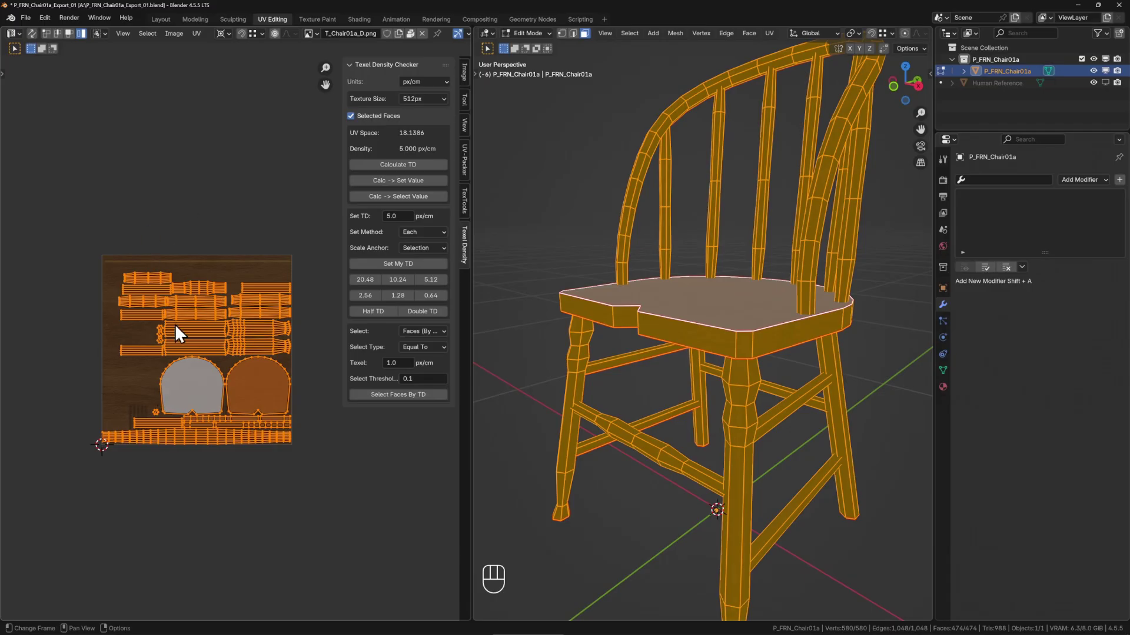
left_click_drag(729, 334, 729, 355)
left_click_drag(729, 355, 715, 355)
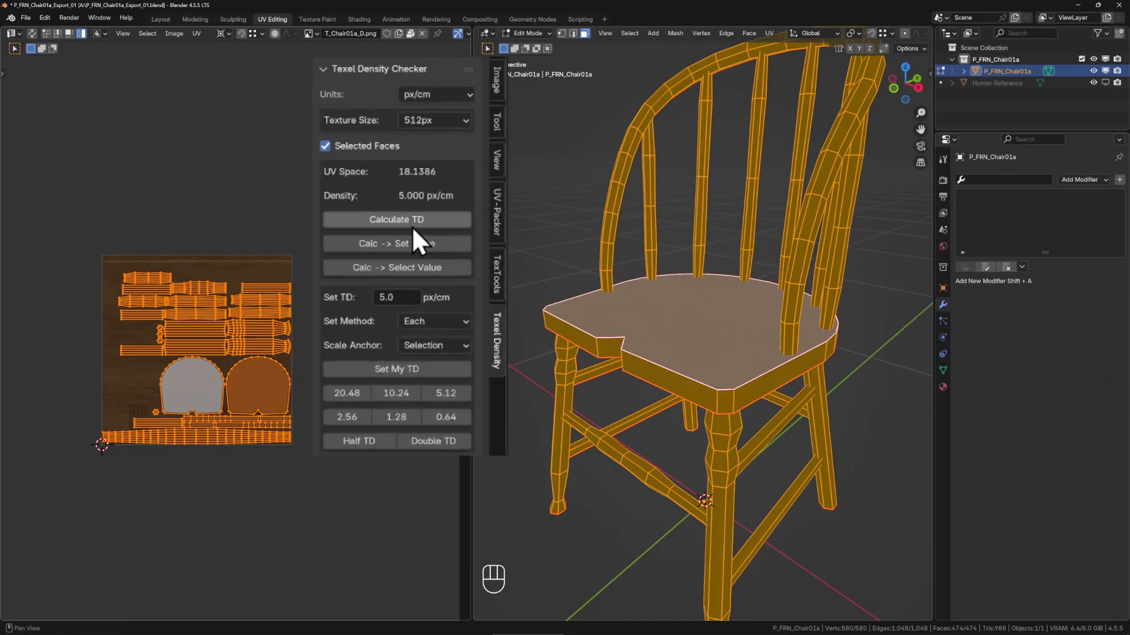
left_click(407, 166)
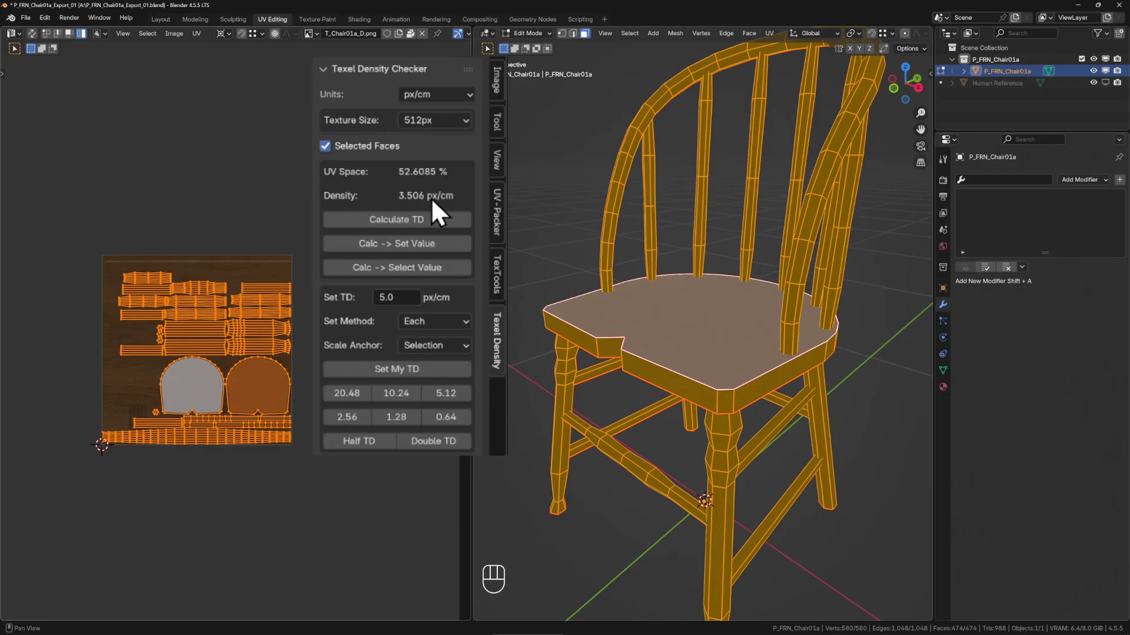
In UV face selection mode, select the backrest hoop's linked island and straighten it with TexTools Rectify.
left_click(183, 429)
key("ctrl+l")
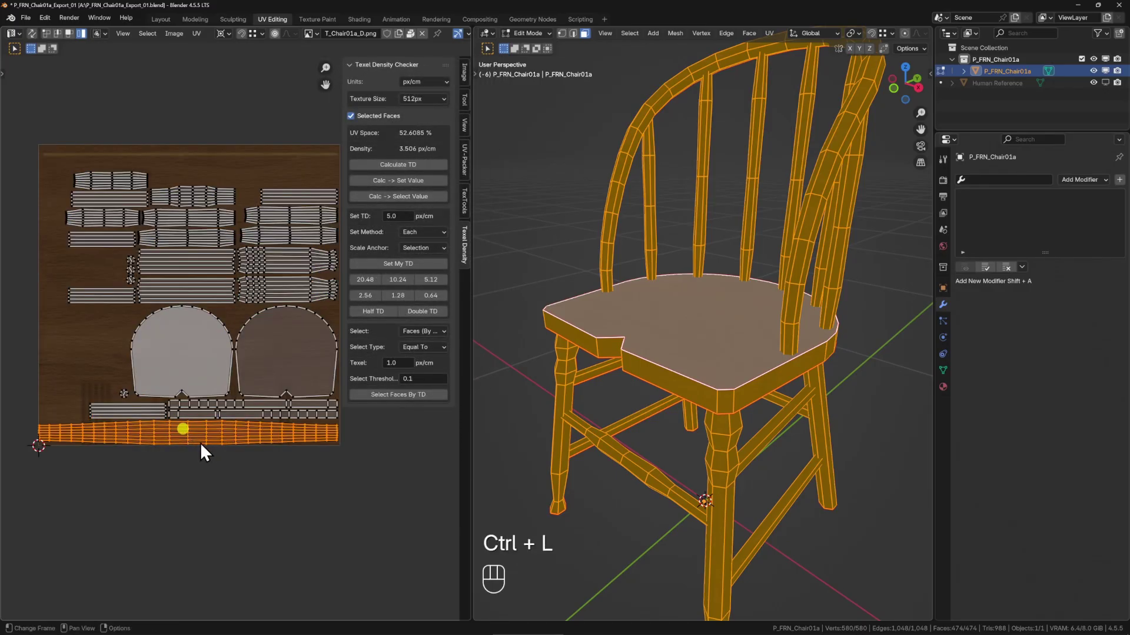
key("g")
right_click(204, 454)
left_click(465, 203)
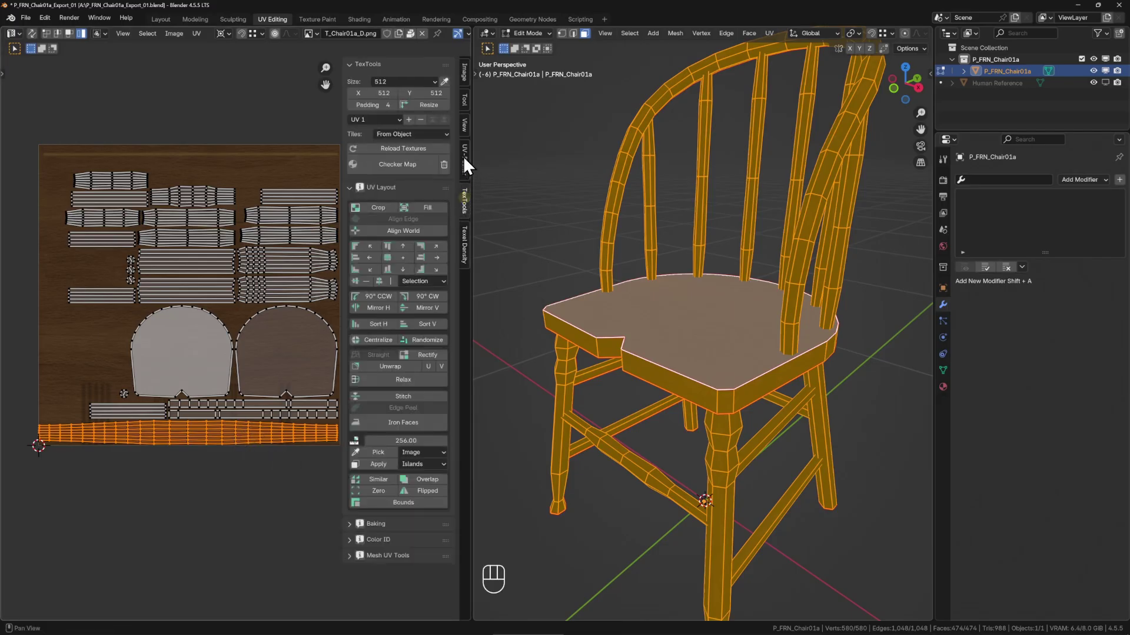
key("3")
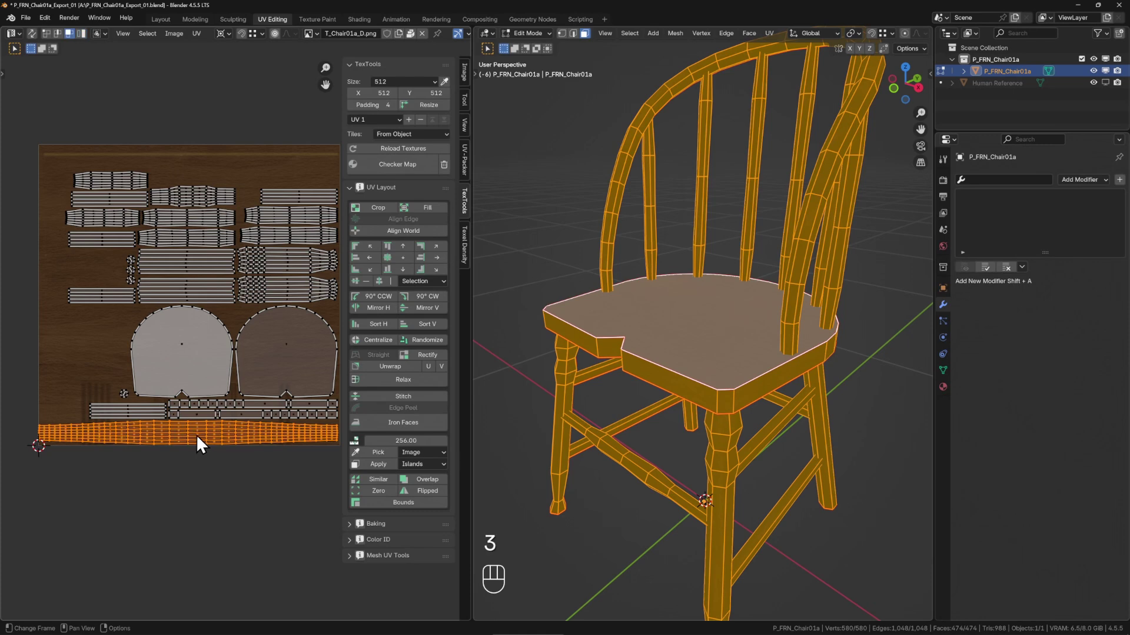
left_click(197, 434)
key("ctrl+l")
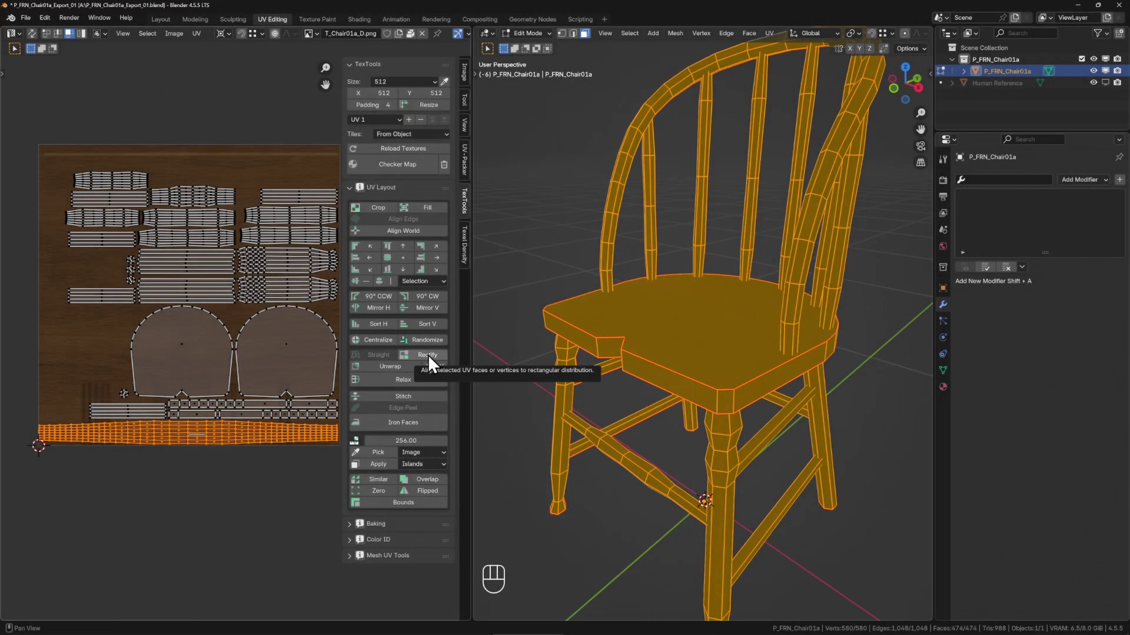
key("ctrl+l")
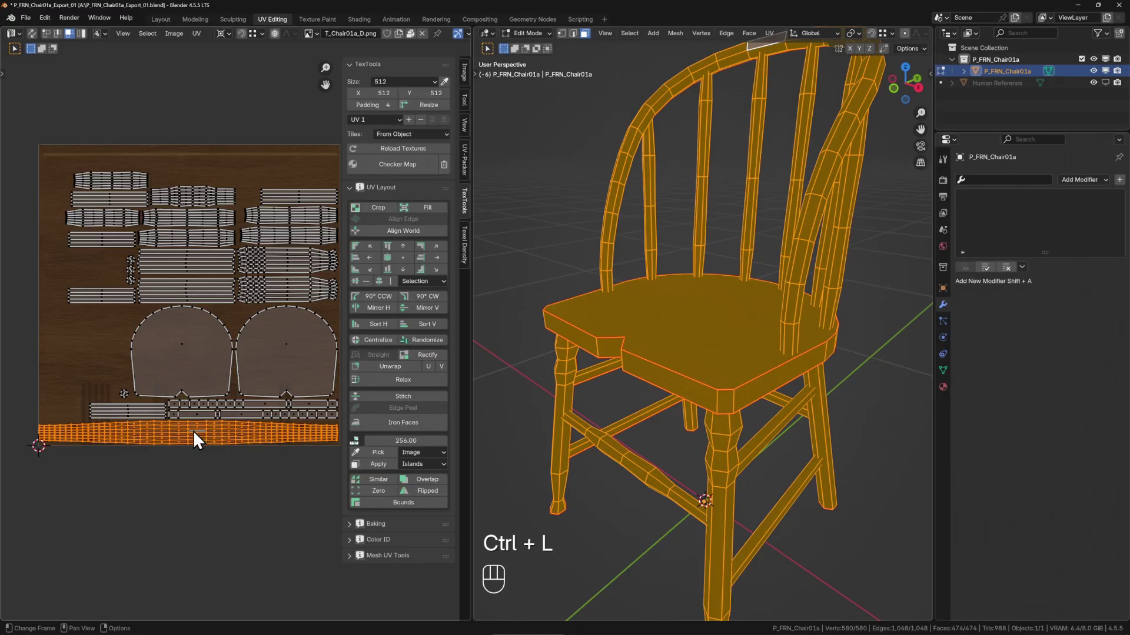
left_click(431, 355)
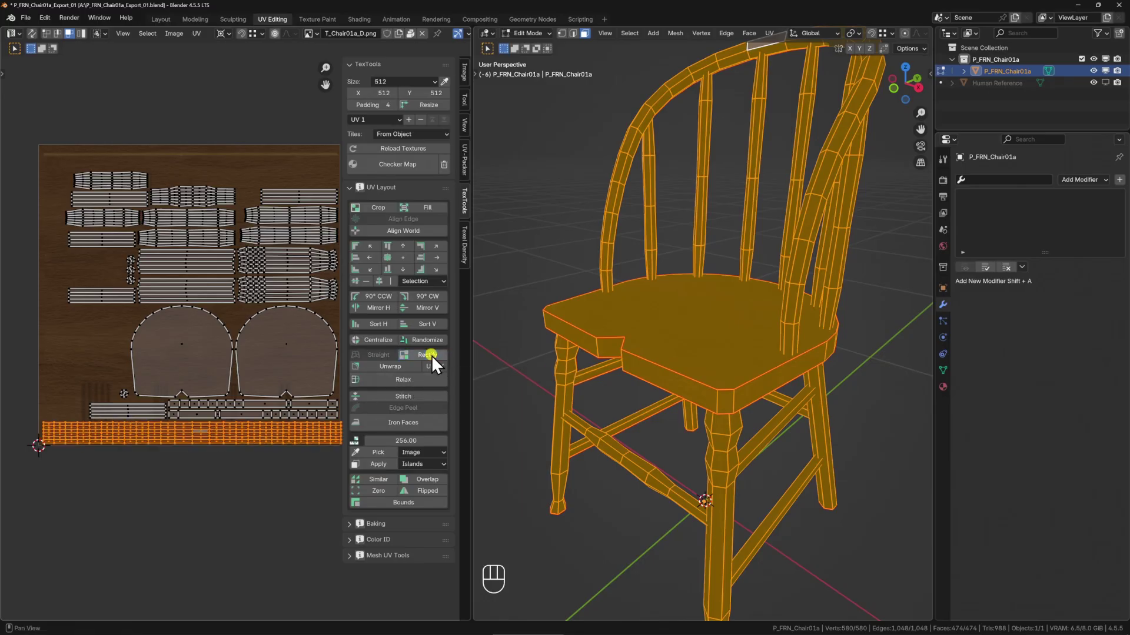
Scale the rectified hoop strip and move it onto the lower-left corner of the texture.
key("n")
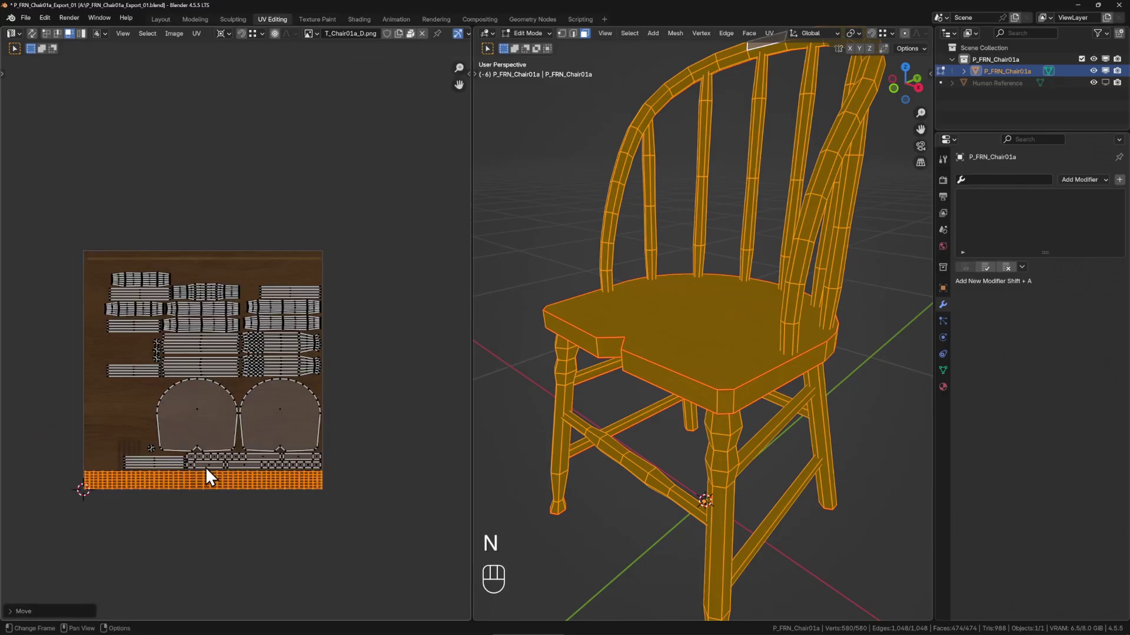
scroll(206, 467, "up", 2)
scroll(305, 528, "up", 3)
scroll(202, 416, "down", 2)
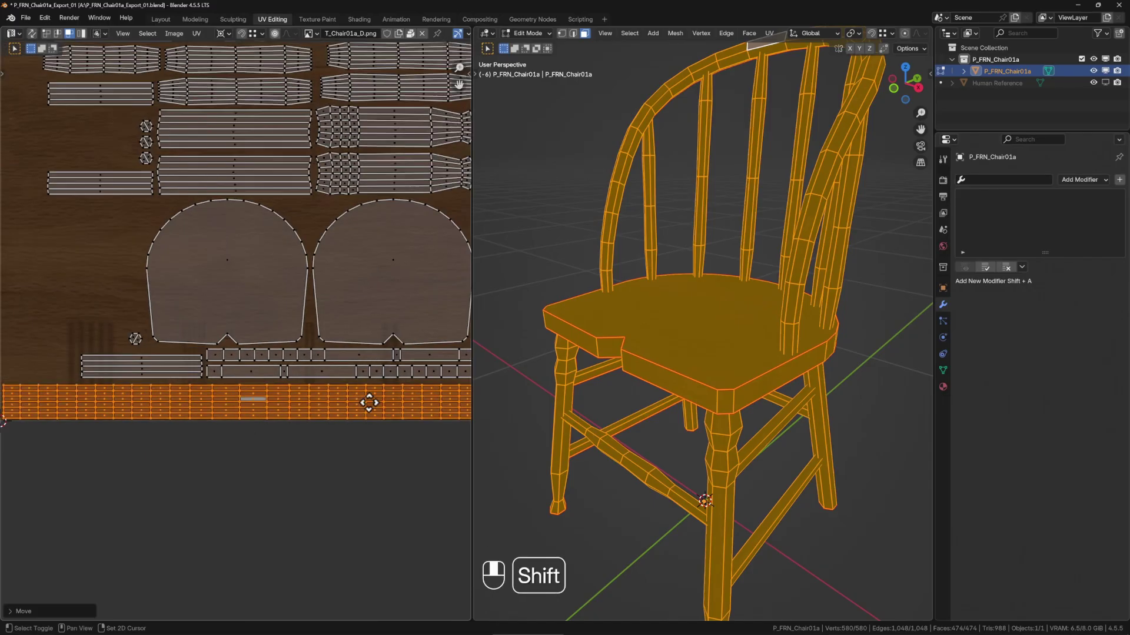
scroll(68, 382, "up", 6)
key("s")
left_click(231, 334)
key("g")
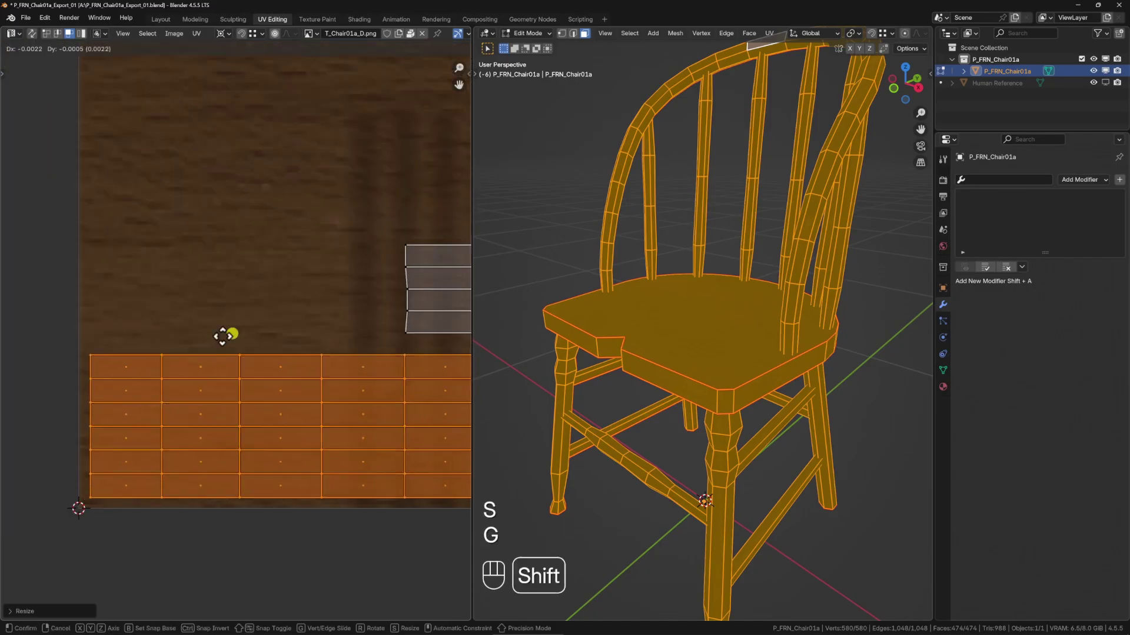
left_click(132, 401)
Scale the hoop strip so that its far end meets the texture's right border.
scroll(294, 394, "down", 5)
left_click_drag(306, 393, 137, 395)
scroll(390, 391, "up", 3)
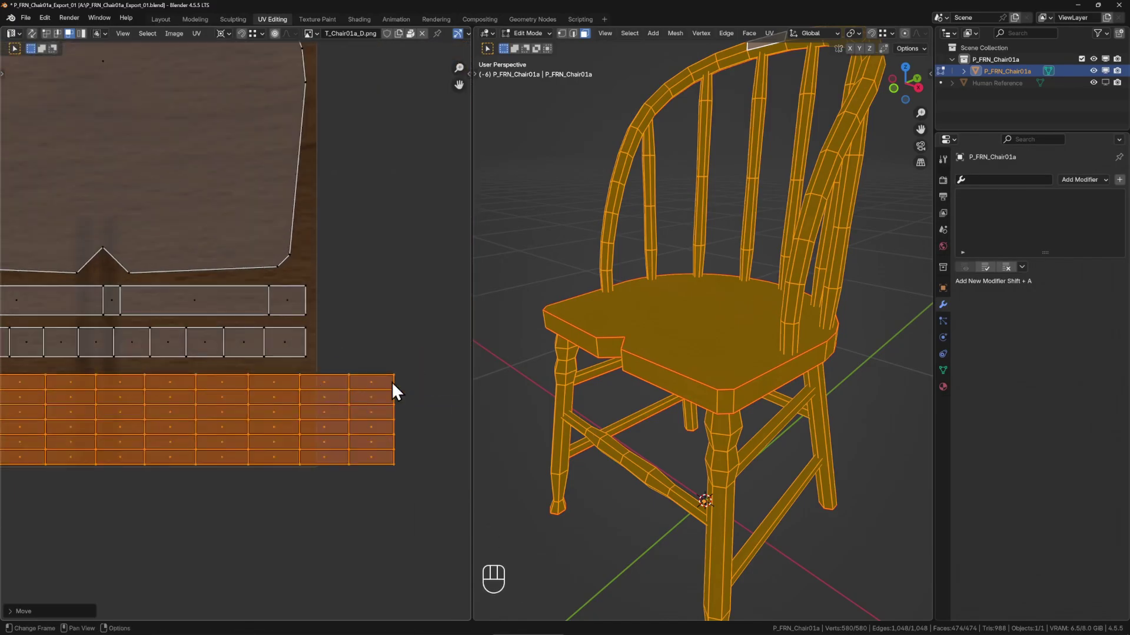
key("s")
left_click(298, 406)
scroll(323, 373, "down", 6)
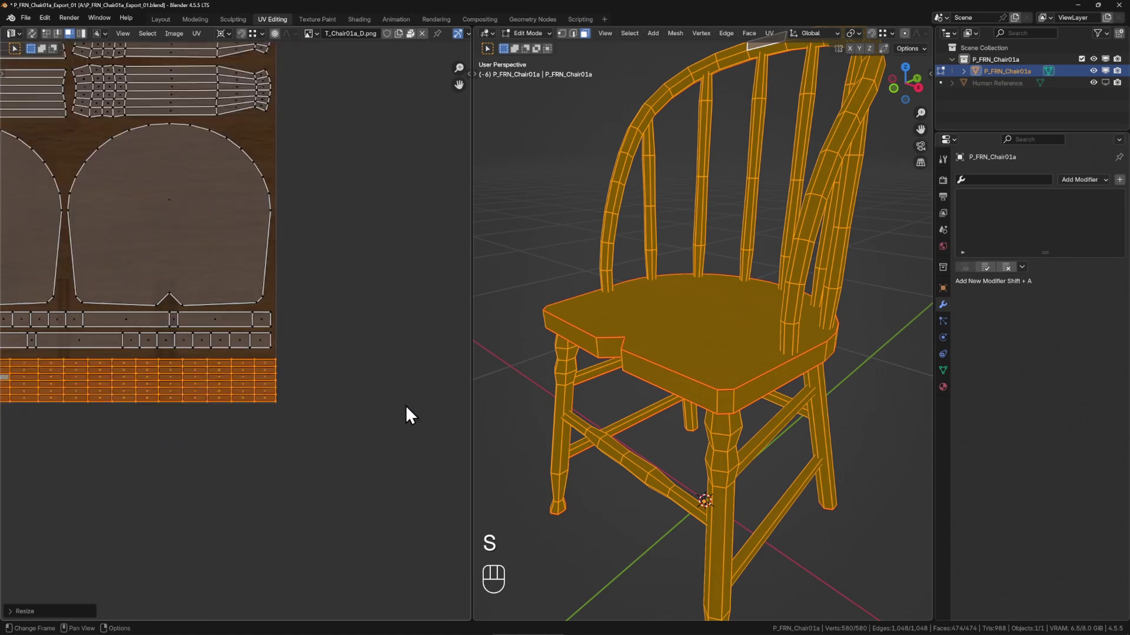
Select both seat islands and the seat's side strips with their linked faces, and move them along Y above the texture.
left_click(246, 361)
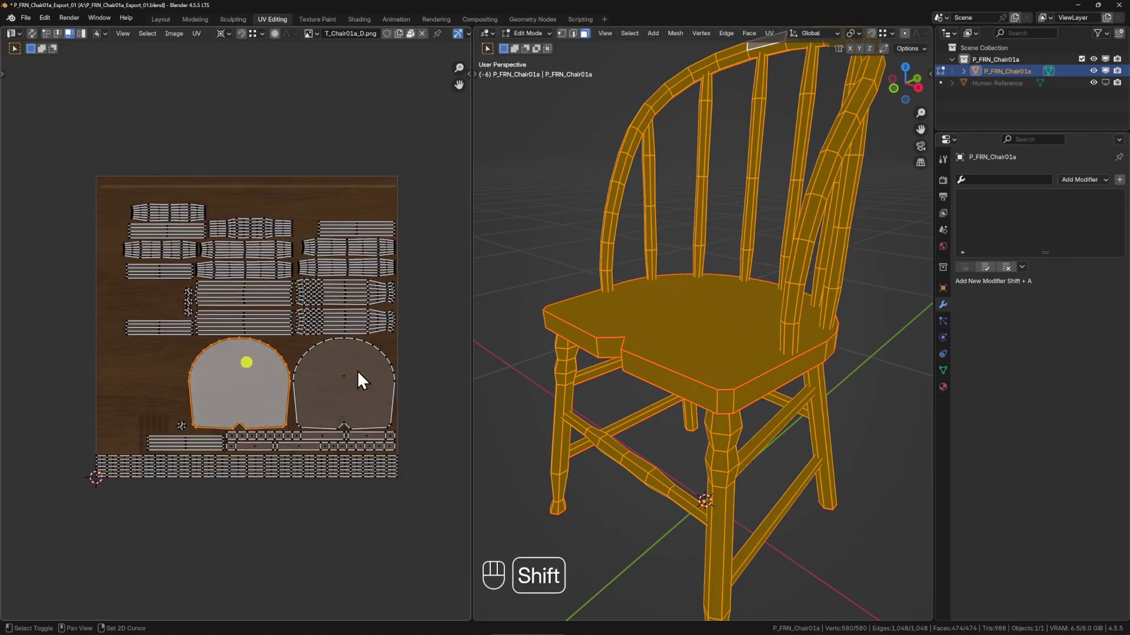
left_click(358, 370, "shift")
left_click_drag(410, 403, 252, 453)
key("ctrl+l")
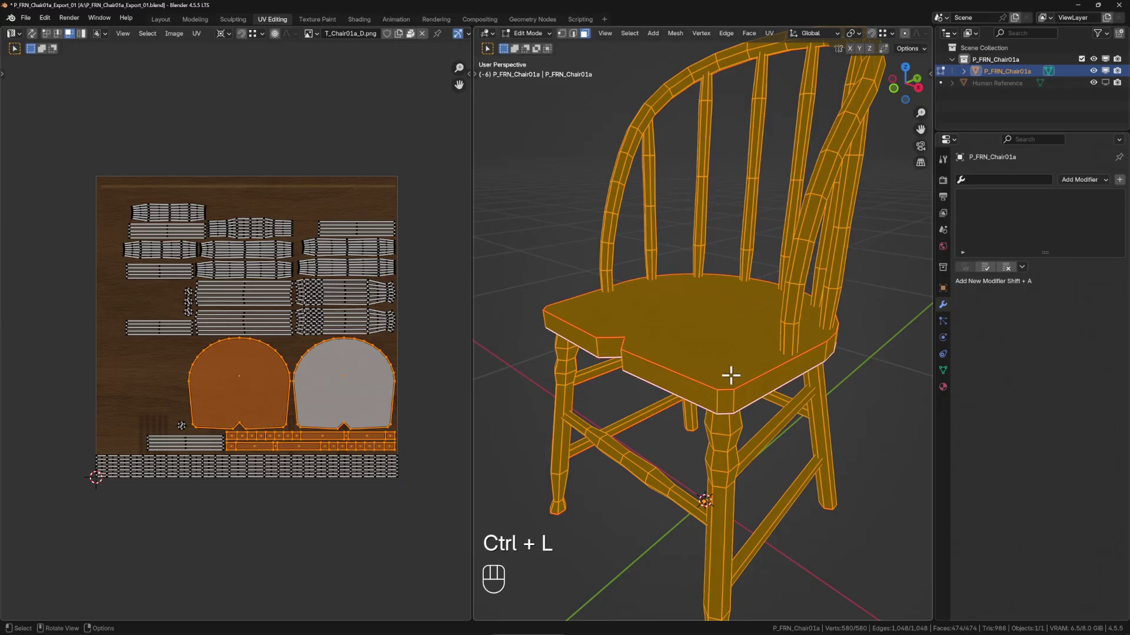
scroll(330, 353, "down", 1)
key("g")
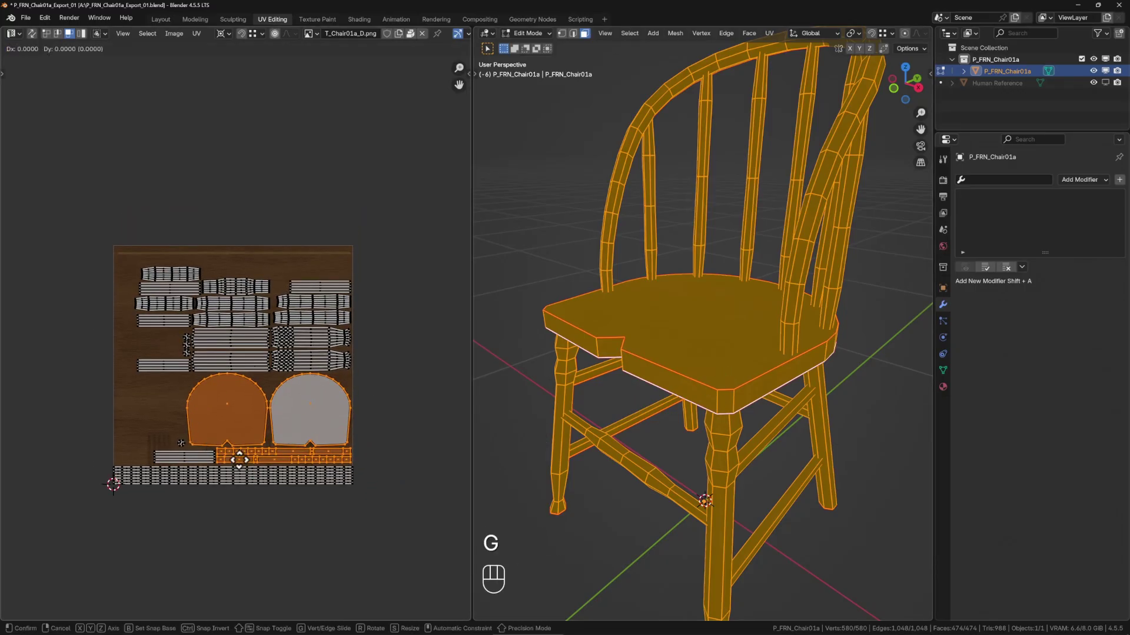
key("y")
left_click(307, 242)
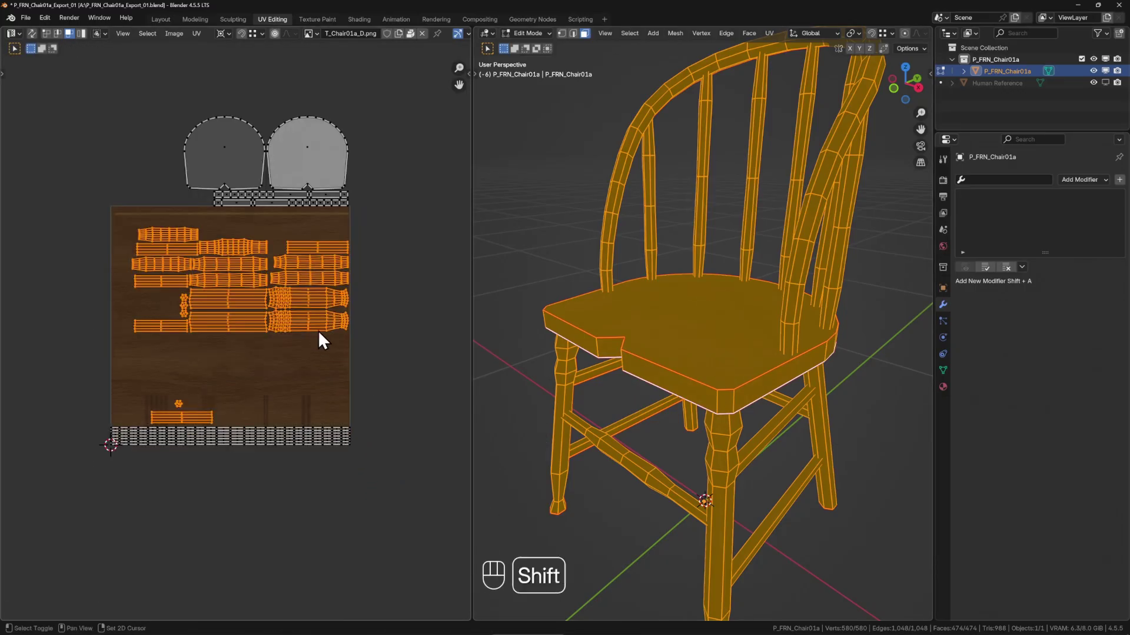
Select the five thin stretcher bars between the legs with their linked faces, and show the UV editor's sidebar.
left_click_drag(320, 333, 287, 341)
left_click_drag(699, 448, 620, 386)
left_click_drag(671, 302, 639, 544)
key("ctrl+l")
left_click_drag(673, 502, 785, 345)
left_click(732, 360, "shift")
key("ctrl+l")
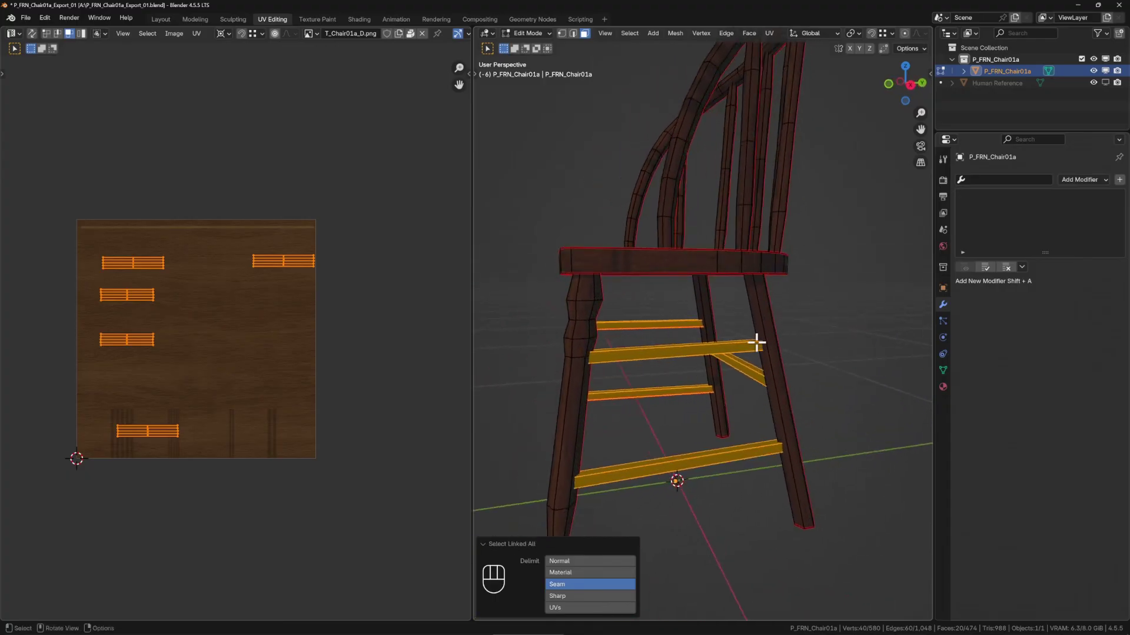
left_click_drag(628, 363, 690, 373)
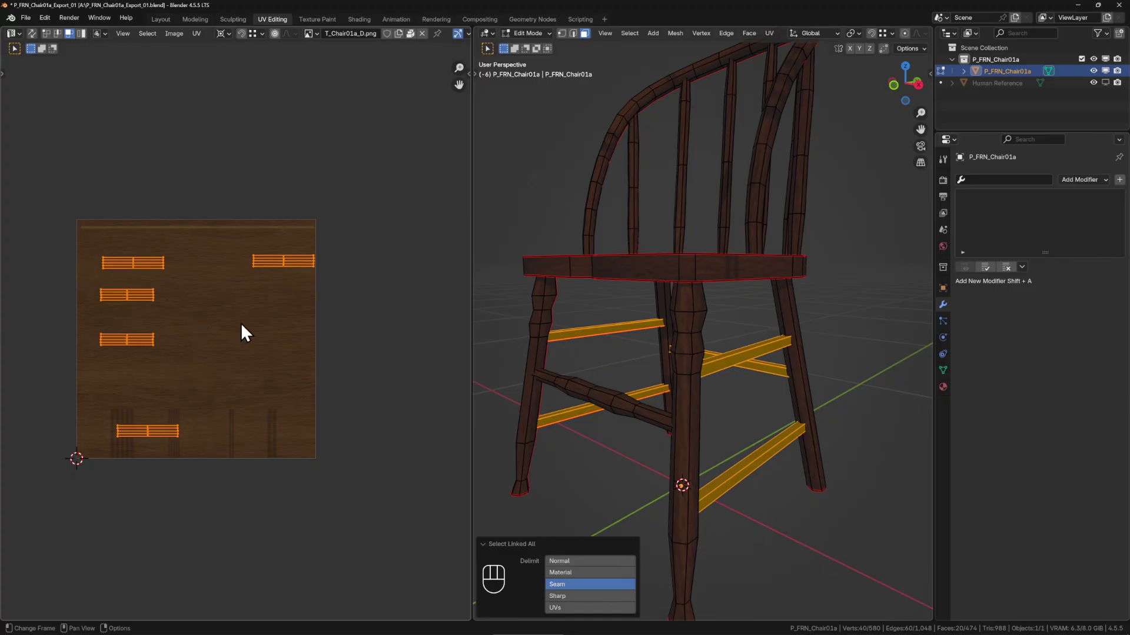
key("n")
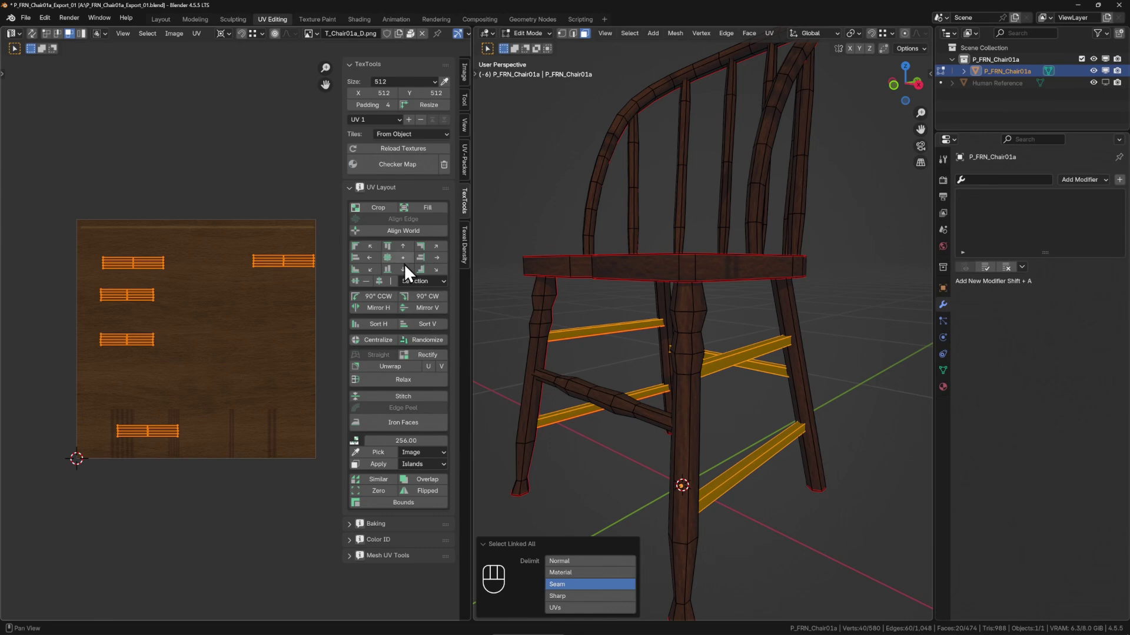
Try TexTools center alignment on the stretcher islands in UV face selection mode, and undo it.
key("ctrl")
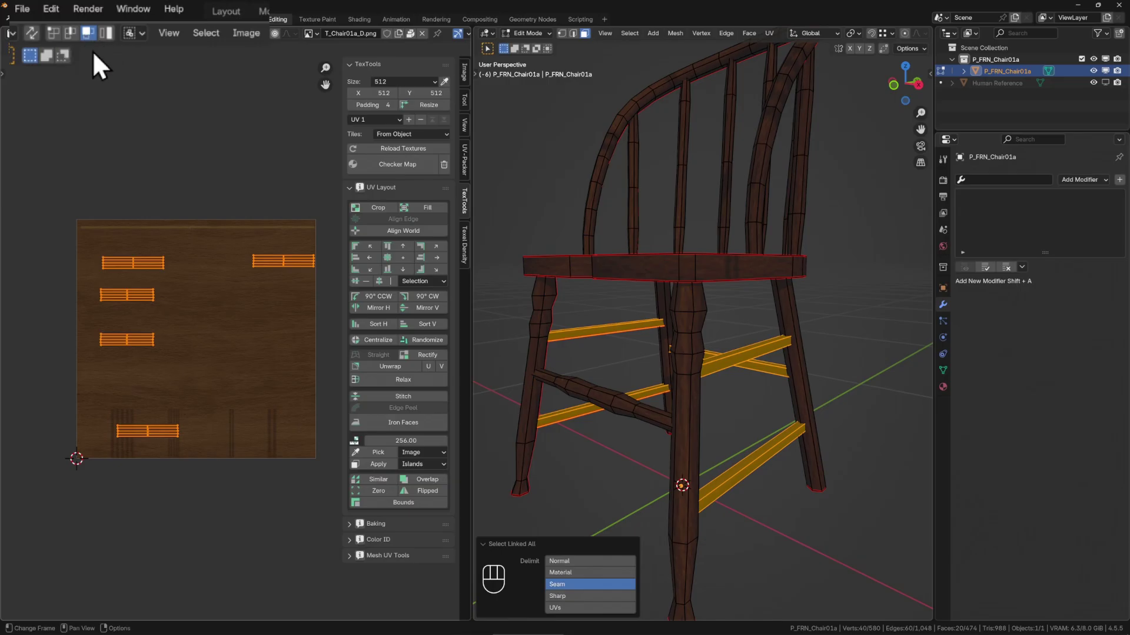
left_click(397, 259)
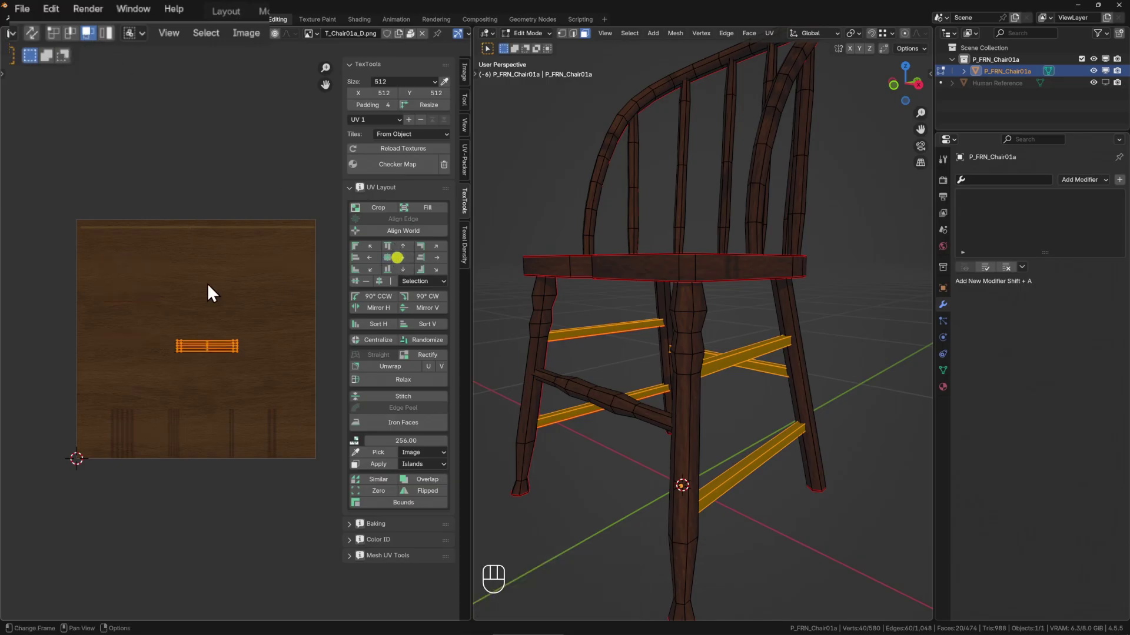
scroll(251, 363, "up", 3)
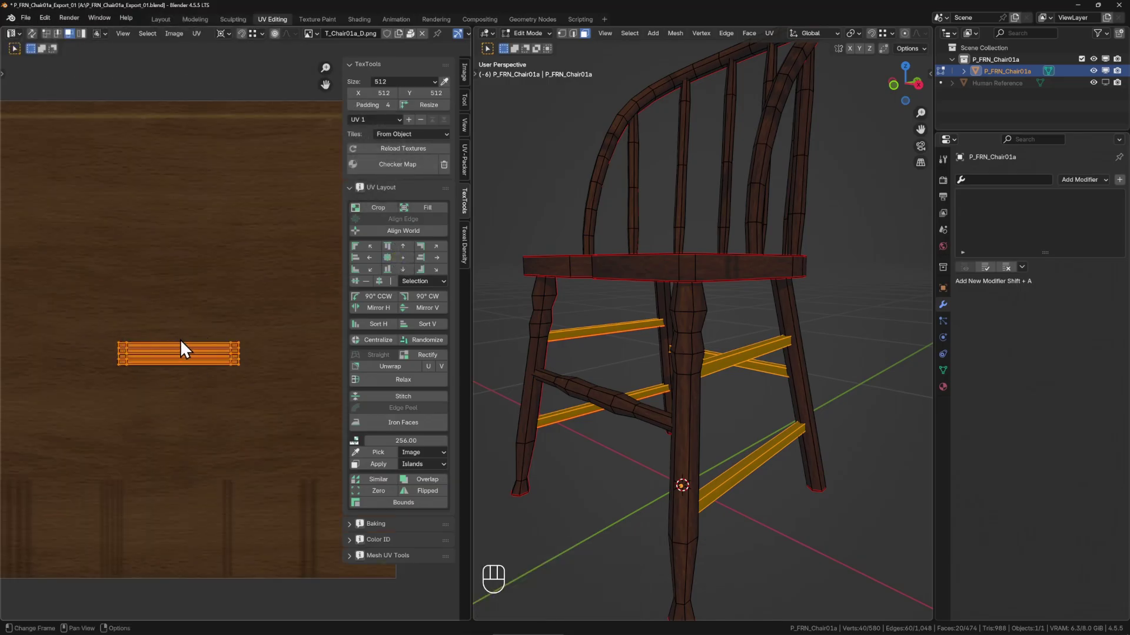
key("ctrl+z")
scroll(194, 306, "down", 4)
Try TexTools center alignment on the stretcher islands in UV vertex selection mode, and undo it.
left_click(46, 33)
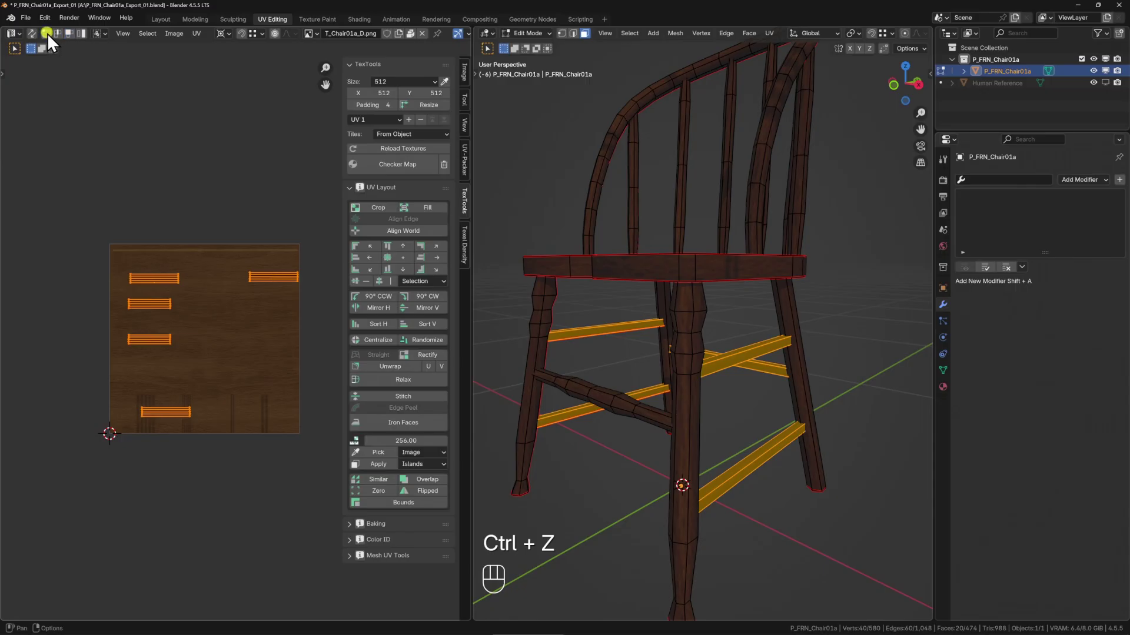
scroll(139, 249, "up", 3)
left_click(405, 257)
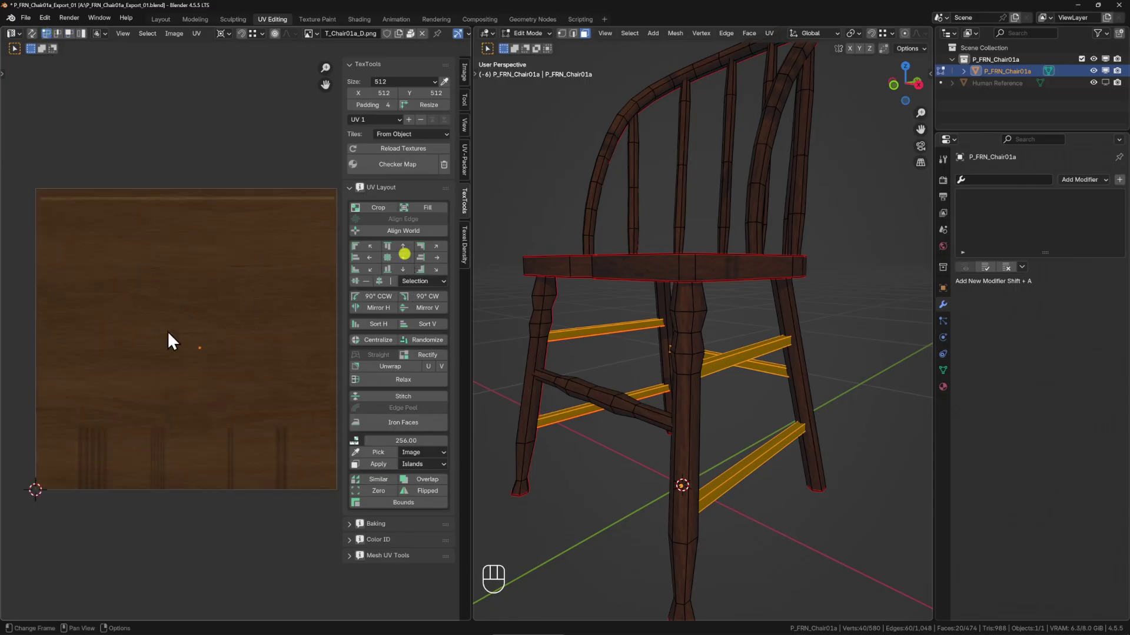
key("ctrl+z")
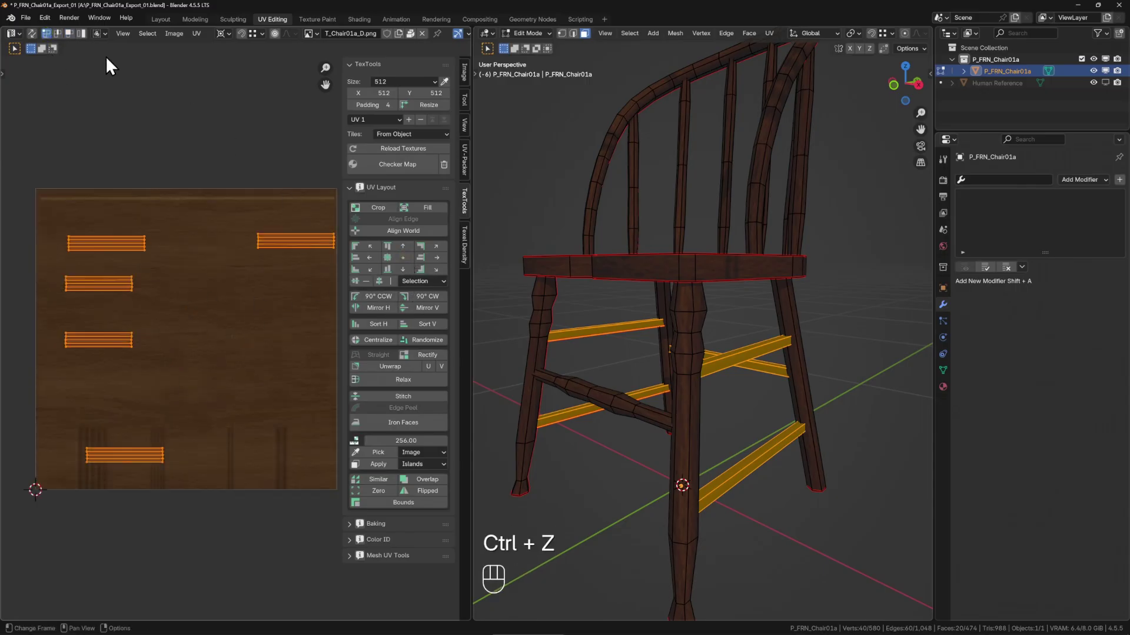
In UV face selection mode, stack the stretcher islands with TexTools center alignment and move them onto the texture's lower-right corner.
left_click(68, 33)
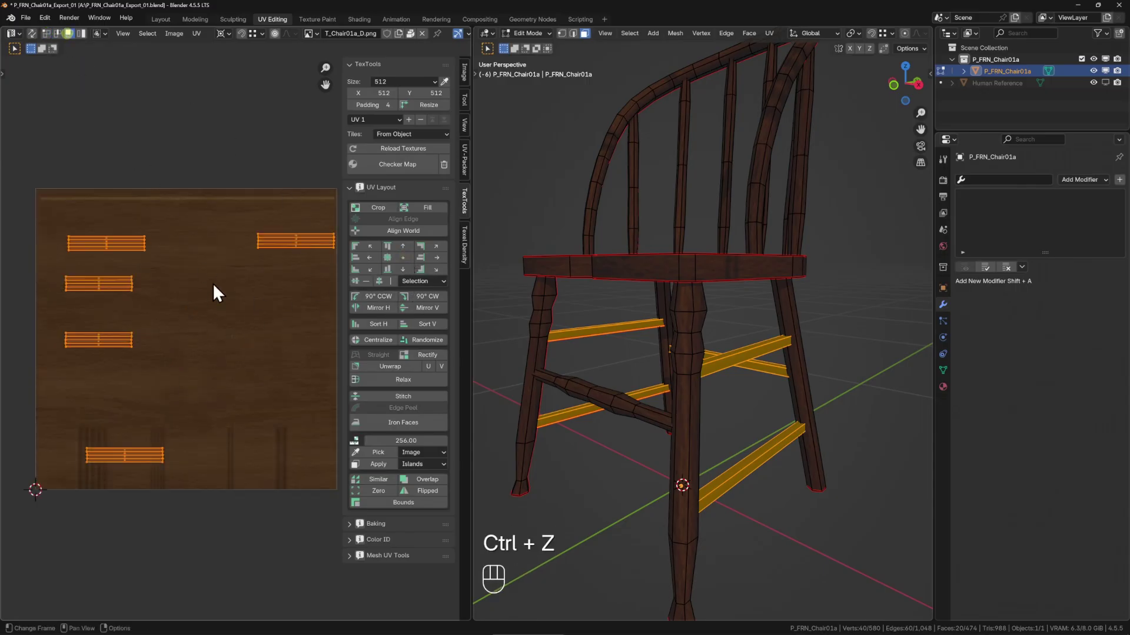
left_click(404, 256)
key("g")
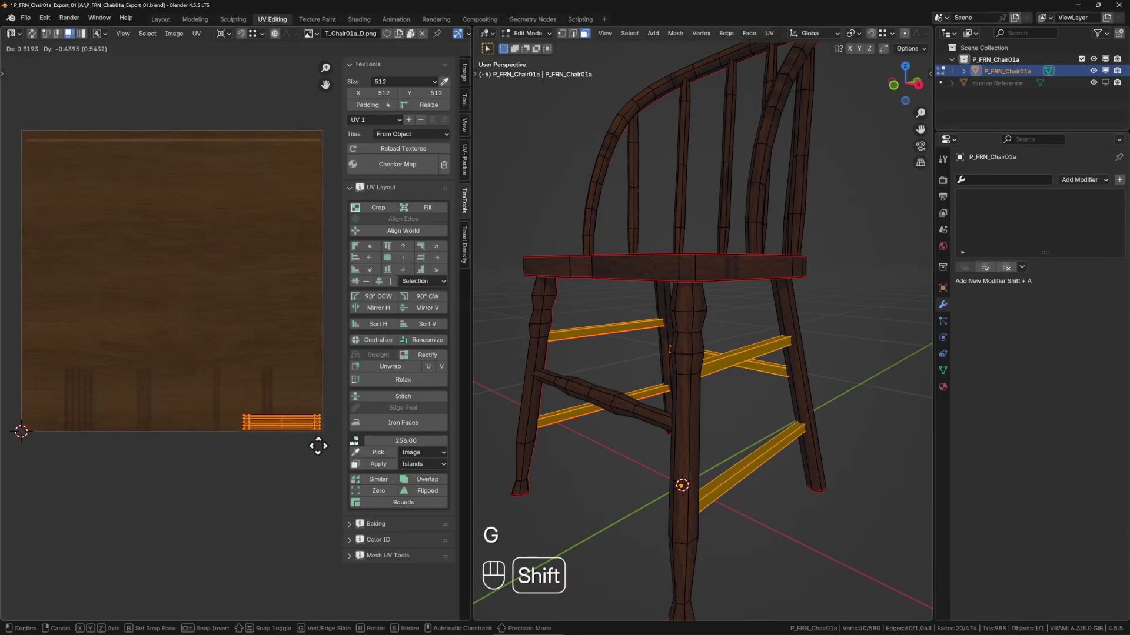
left_click(321, 447)
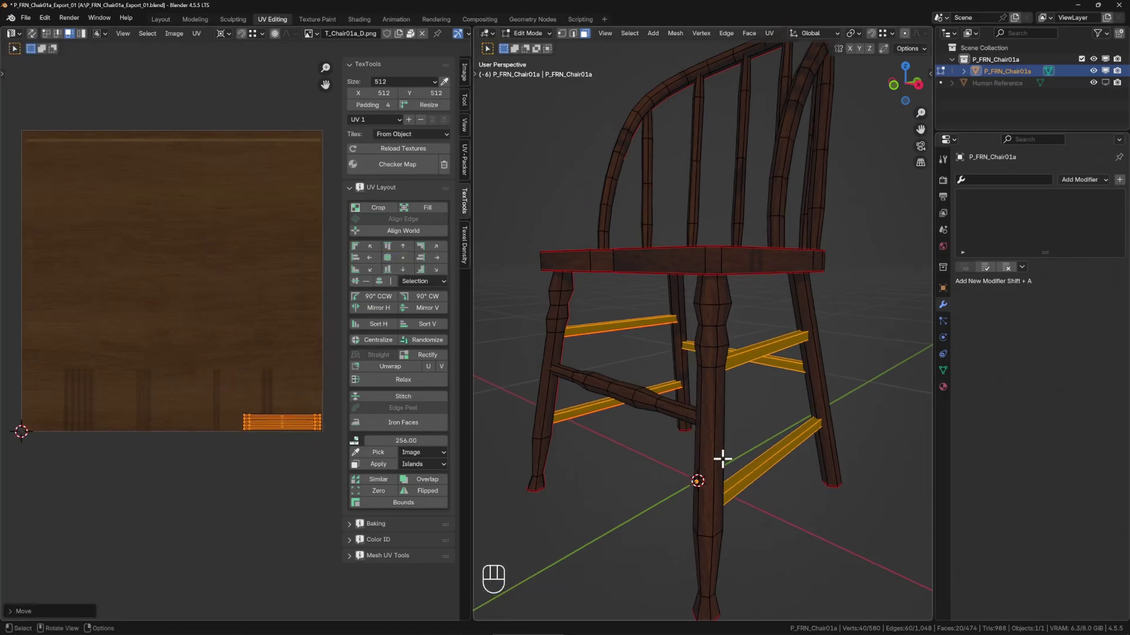
Select both turned front legs with their linked faces and move their islands to the texture's lower edge.
left_click(722, 459)
left_click(542, 399, "shift")
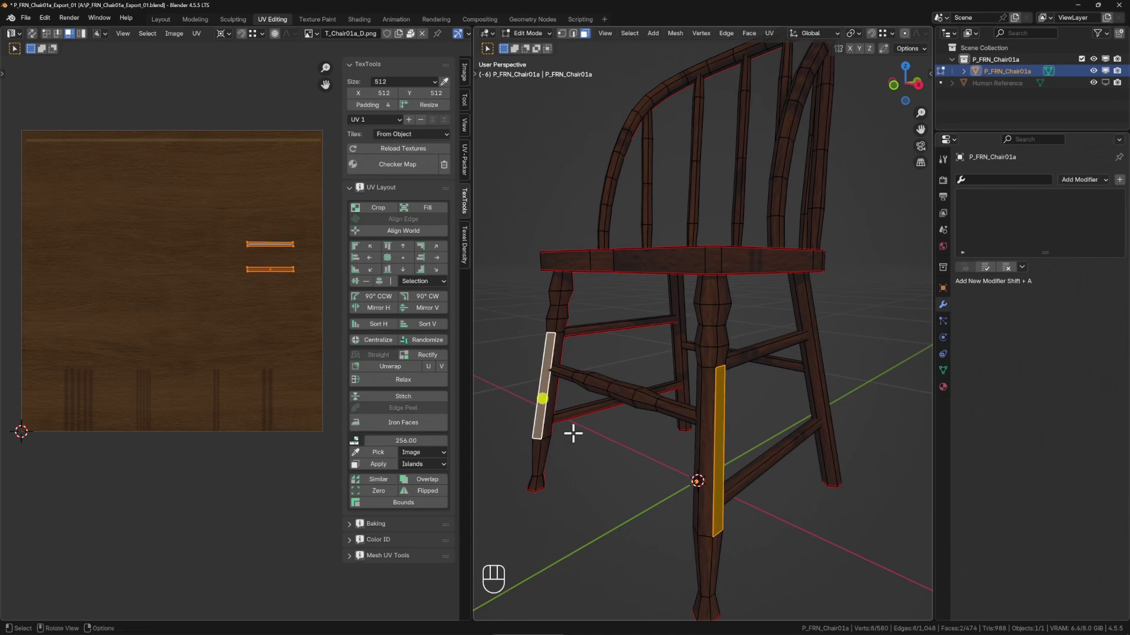
key("ctrl+l")
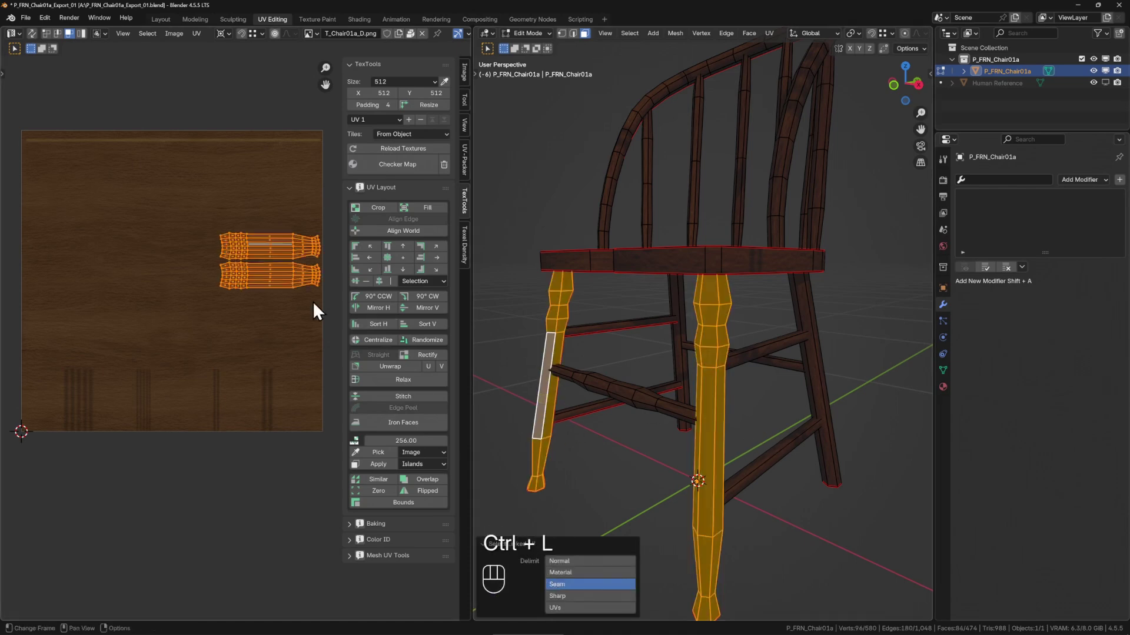
key("g")
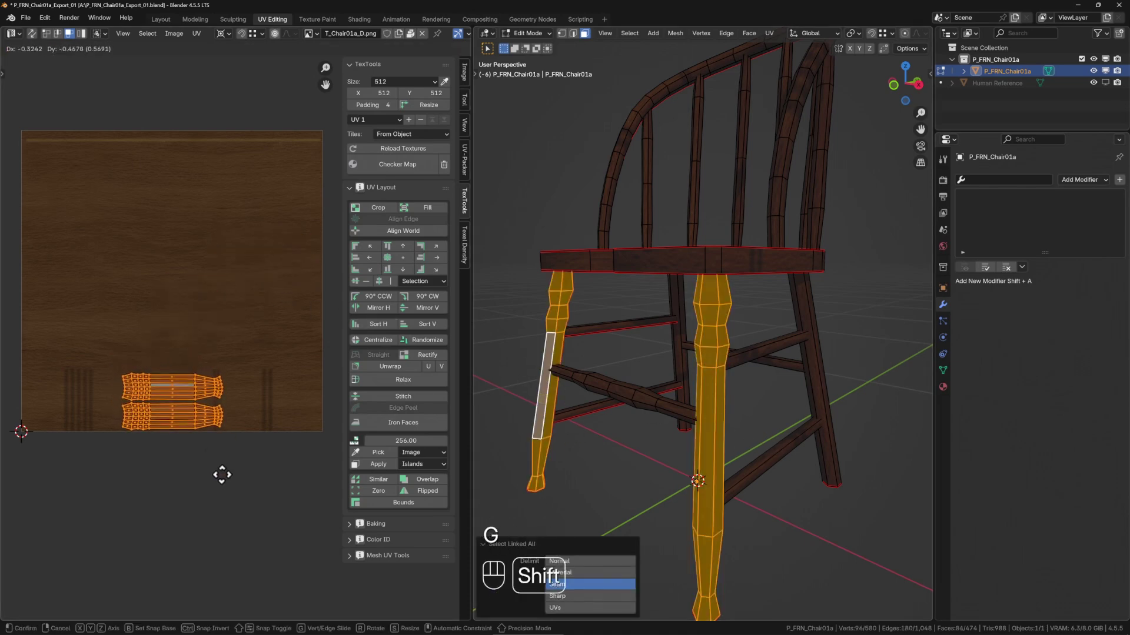
left_click(222, 486)
Select both straight back legs with their linked faces and move their islands to the texture's lower-left corner.
left_click(821, 369)
left_click(676, 295, "shift")
key("ctrl+l")
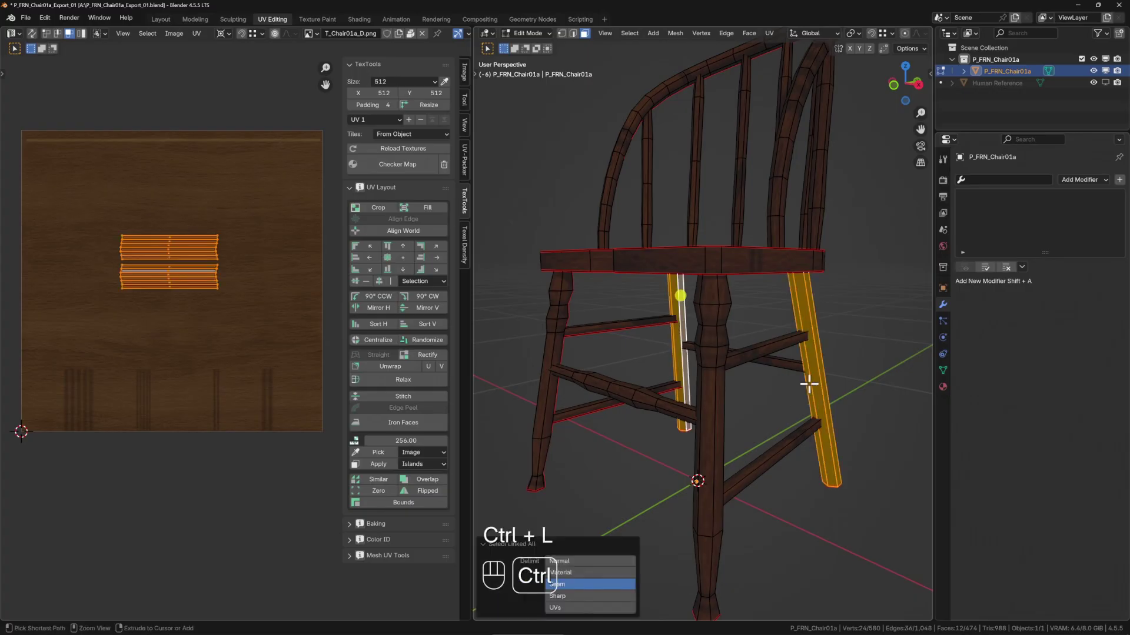
key("g")
left_click(113, 490)
Select the whole chair and move the linked hoop strip island up along Y, off the islands on the lower edge.
key("a")
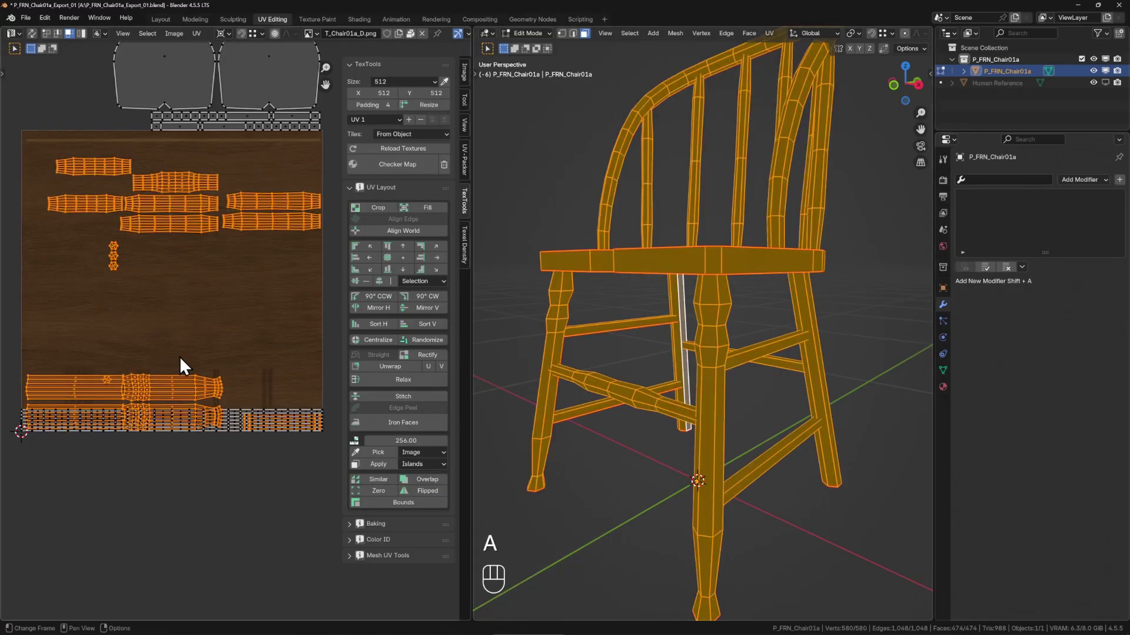
left_click(248, 415)
key("ctrl+l")
key("g")
key("y")
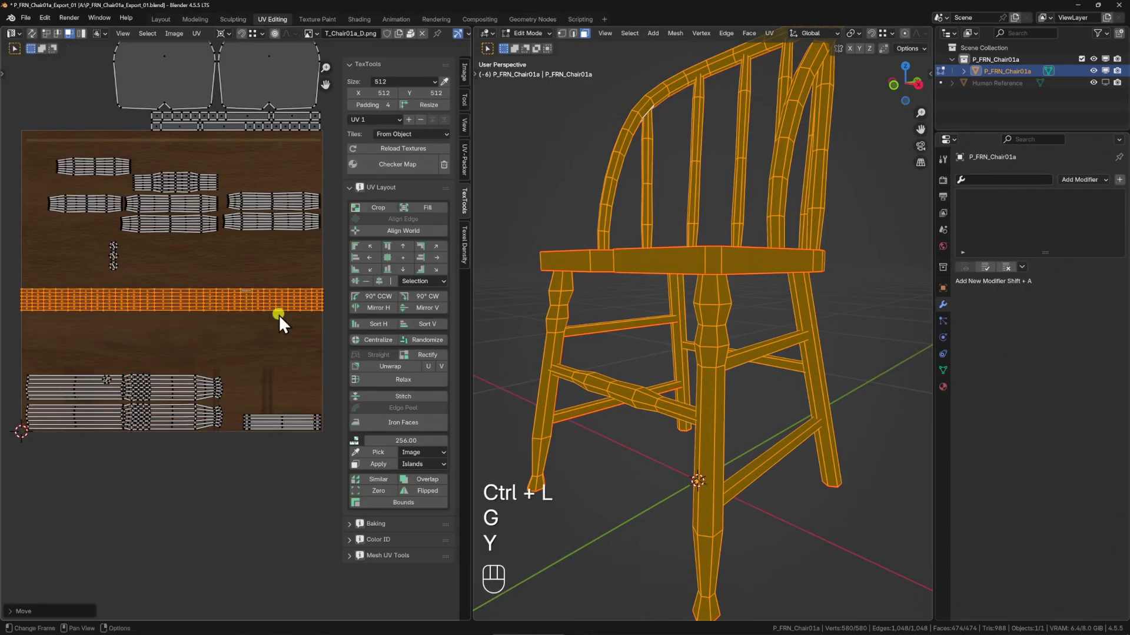
left_click(295, 272)
Select the six backrest spindles with their linked faces and select all of their UV islands.
left_click_drag(688, 197, 670, 327)
left_click_drag(570, 330, 820, 341)
left_click_drag(820, 341, 847, 300)
key("ctrl+l")
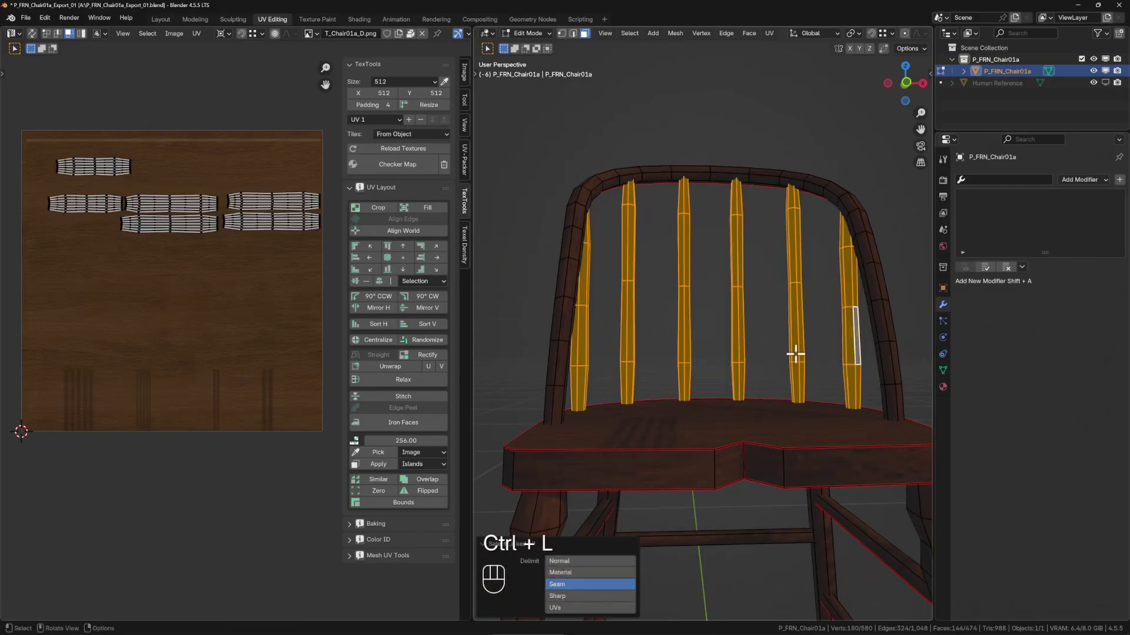
left_click_drag(796, 405, 782, 406)
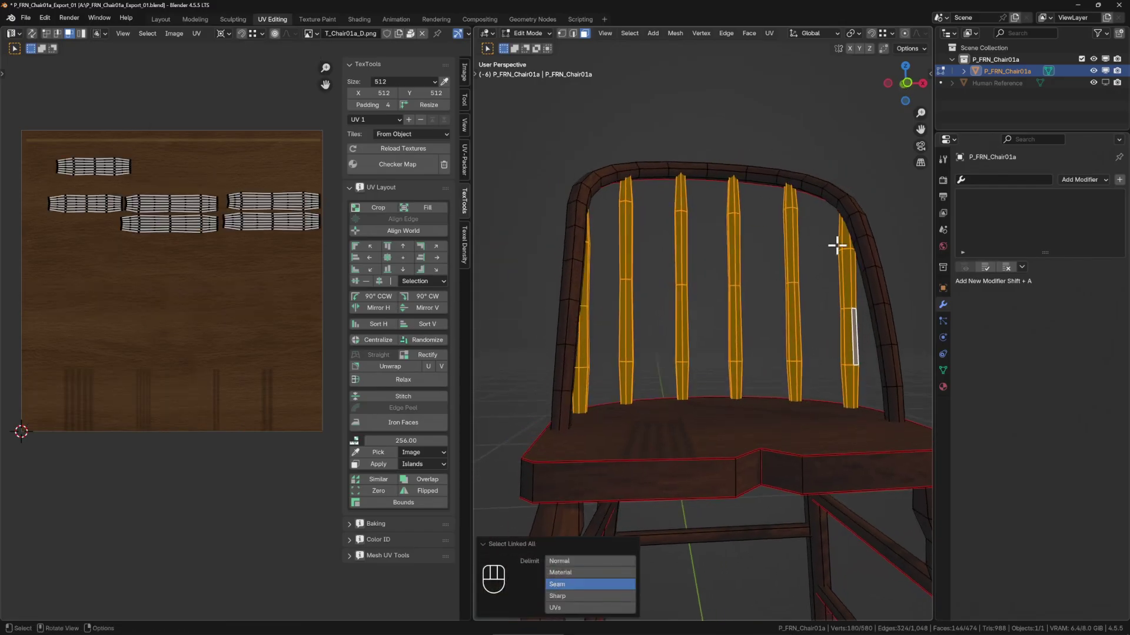
left_click_drag(837, 245, 796, 282)
key("a")
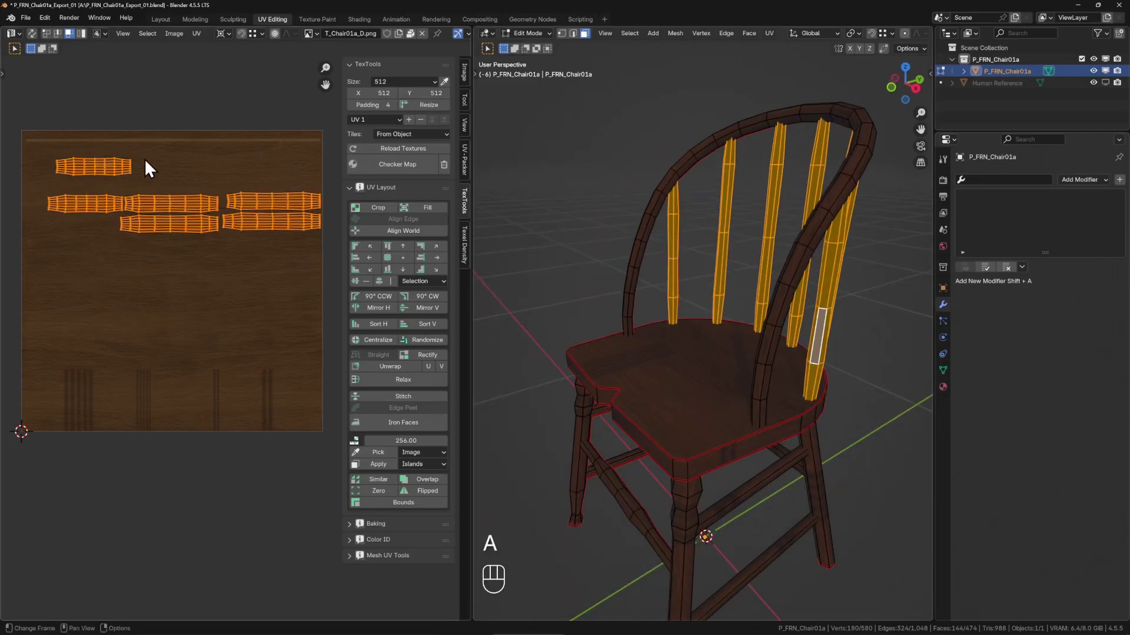
Stack the spindle islands with TexTools center alignment and move them against the texture's right border.
left_click(401, 256)
key("g")
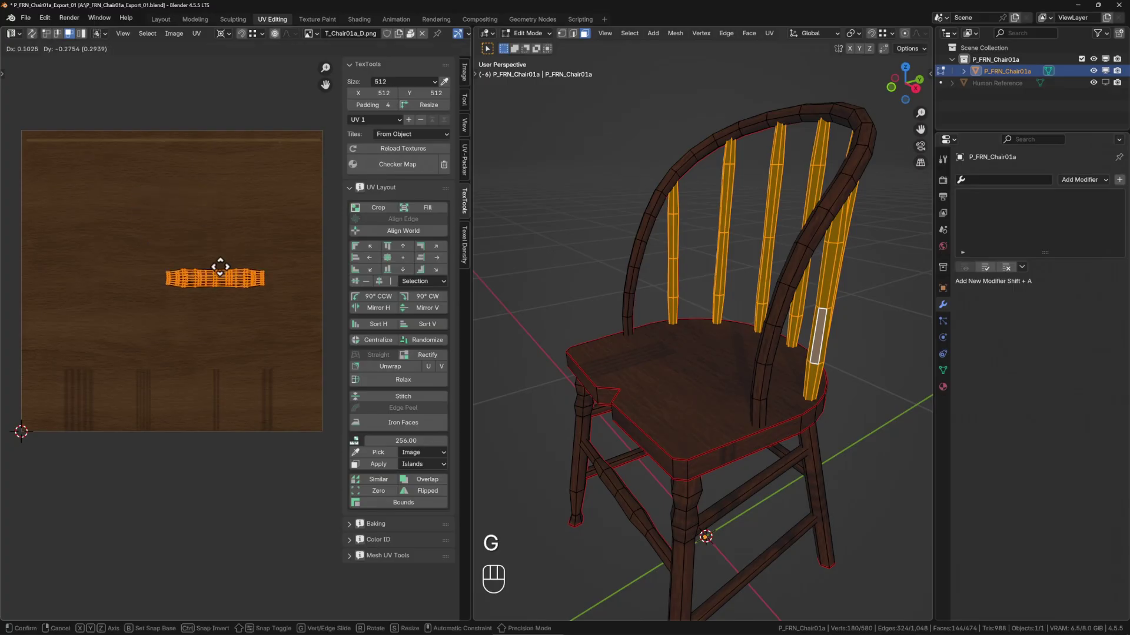
left_click(273, 323)
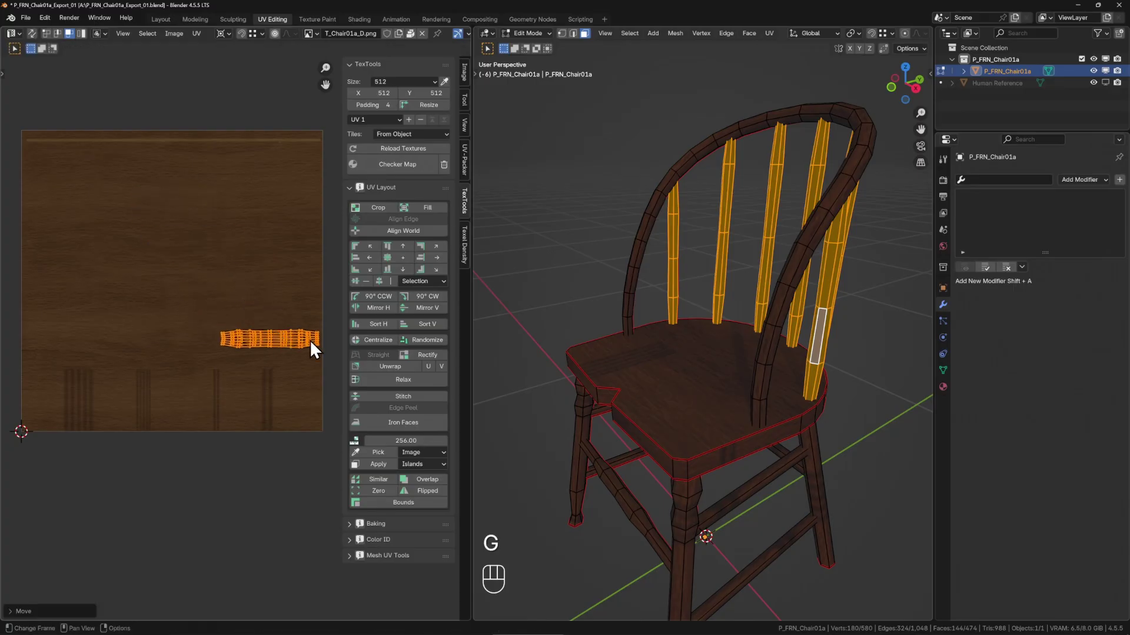
Spread the stacked spindle islands into a column with TexTools Sort V, and move the column up along Y.
left_click(428, 323)
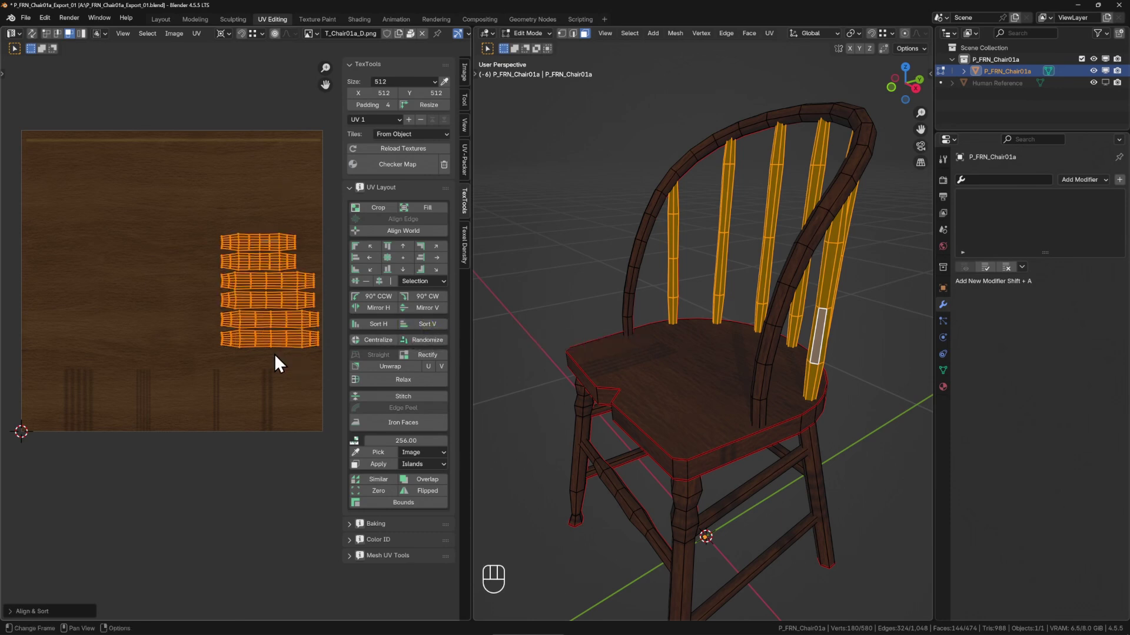
key("g")
key("y")
left_click(312, 339)
Select the whole chair, select the linked stacked stretcher islands and spread them into a column with TexTools Sort V.
key("a")
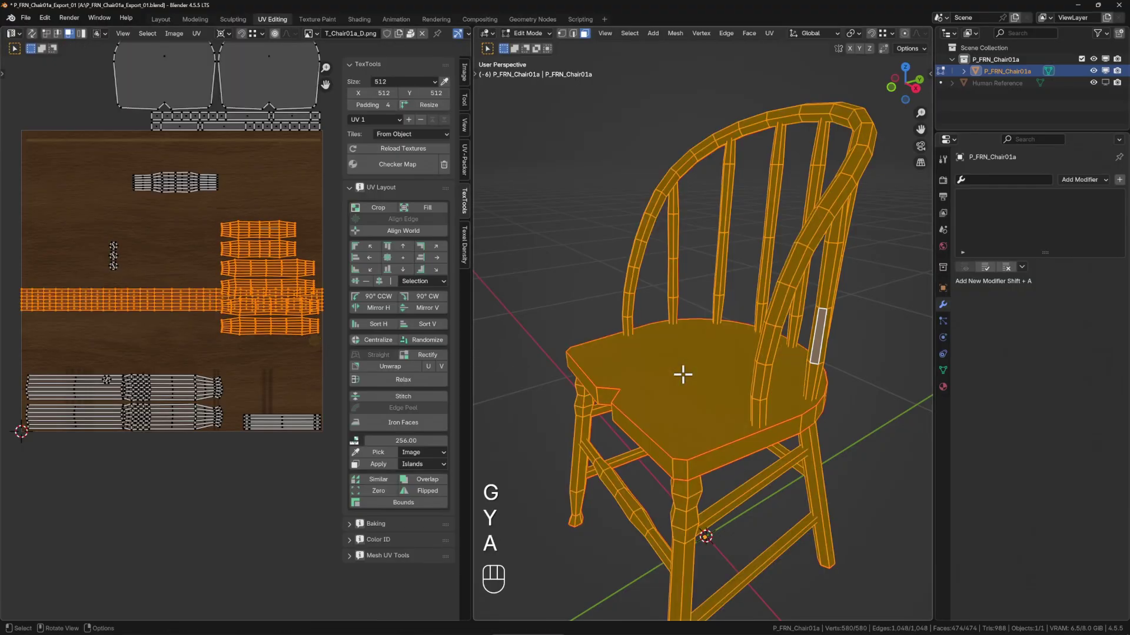
left_click(302, 444)
key("ctrl+l")
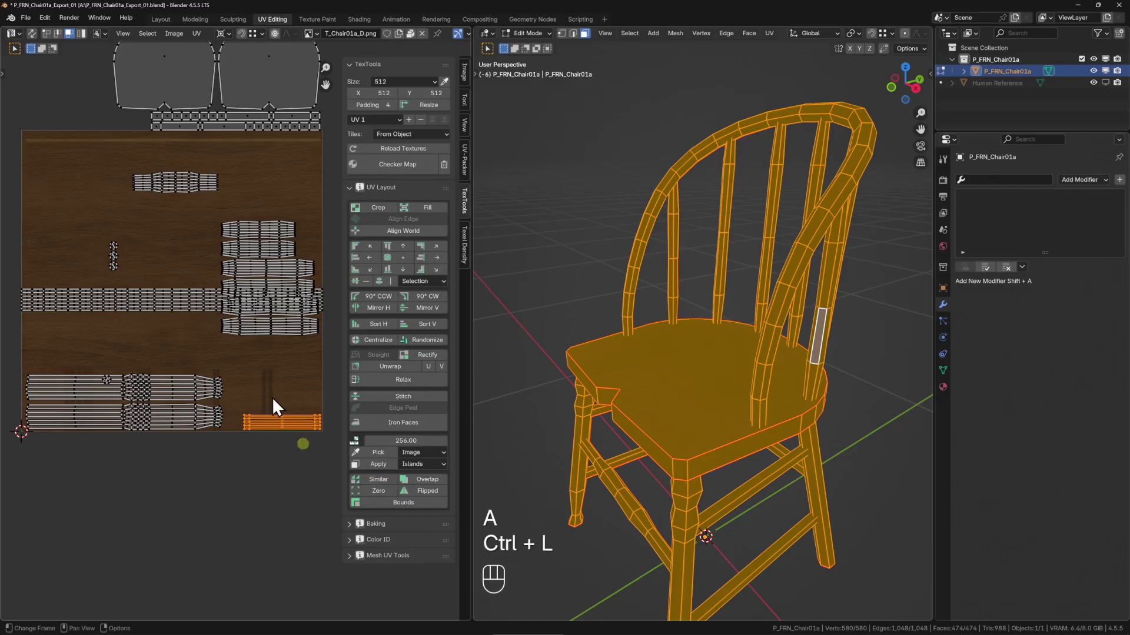
left_click(430, 324)
scroll(247, 353, "up", 2)
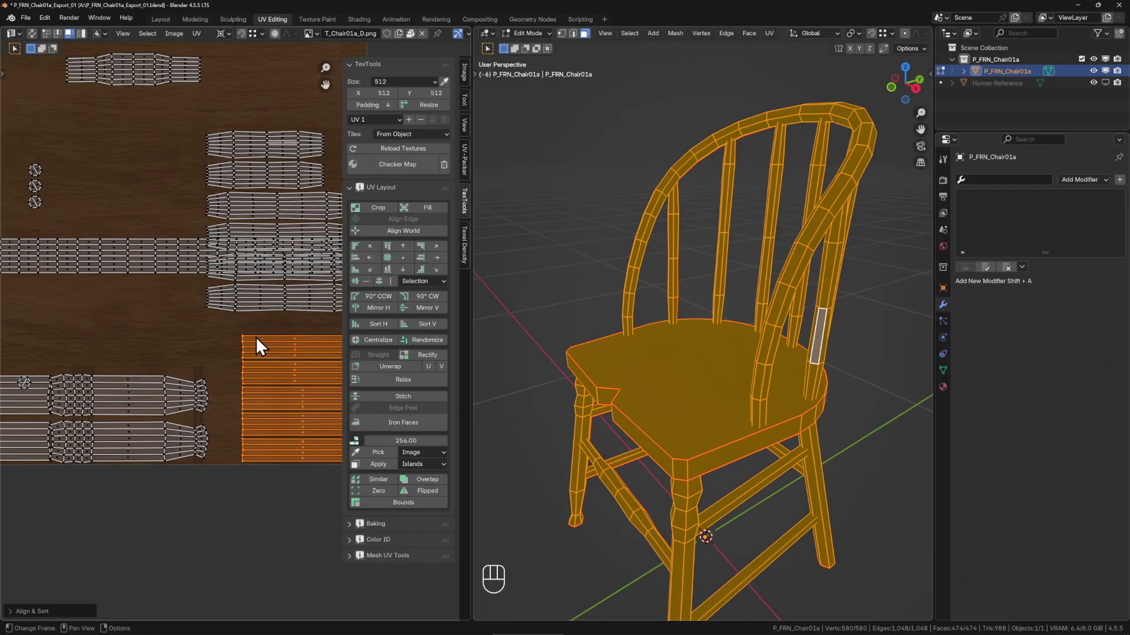
Select the linked hoop strip island and move it along Y to the upper edge of the texture.
scroll(232, 355, "down", 2)
left_click(185, 313)
key("ctrl+l")
key("g")
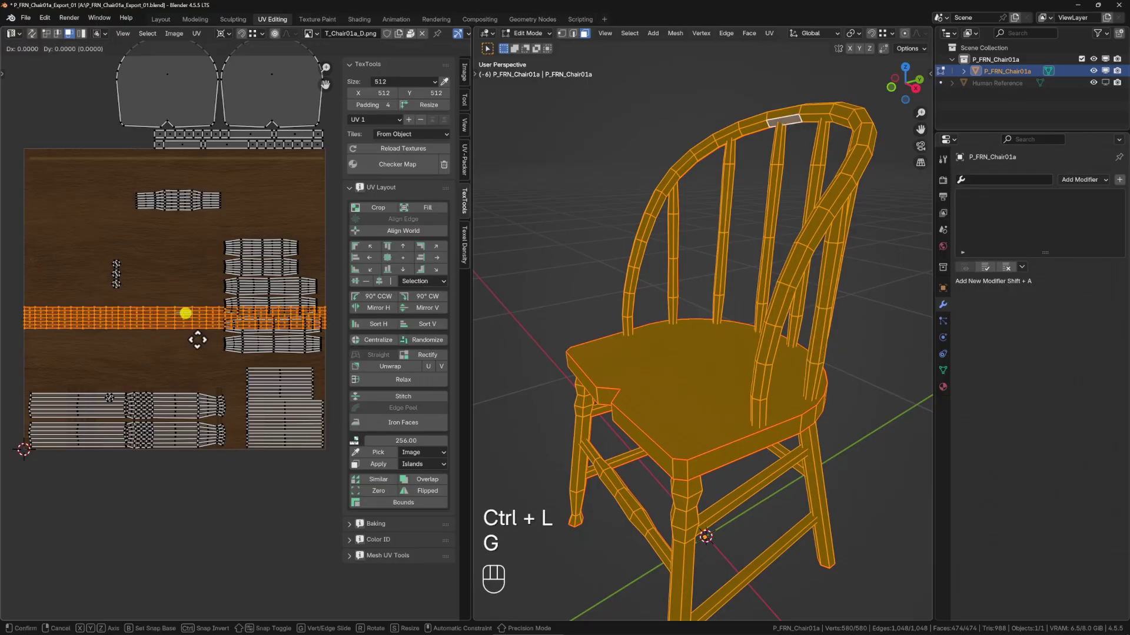
key("y")
left_click(197, 186)
Select the linked front-leg islands and move them along X clear of the back-leg islands.
left_click(173, 398)
key("ctrl+l")
key("g")
key("x")
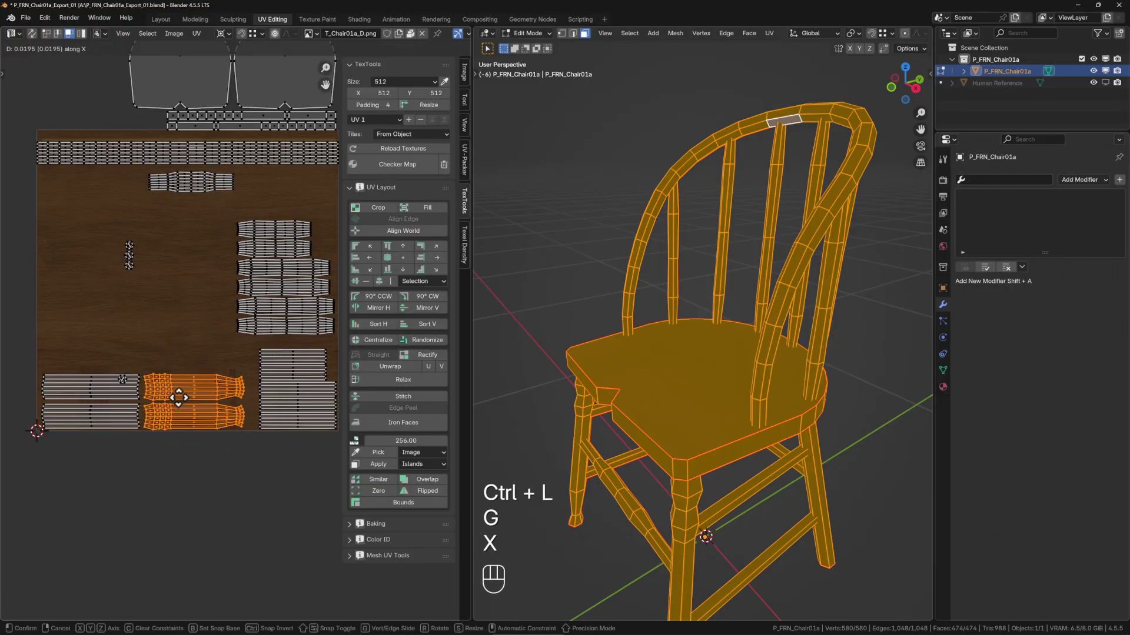
left_click(178, 406)
Select the small cap island overlapping the back-leg island and move it to the empty middle of the texture.
left_click(123, 380)
key("ctrl+l")
key("g")
left_click(216, 315)
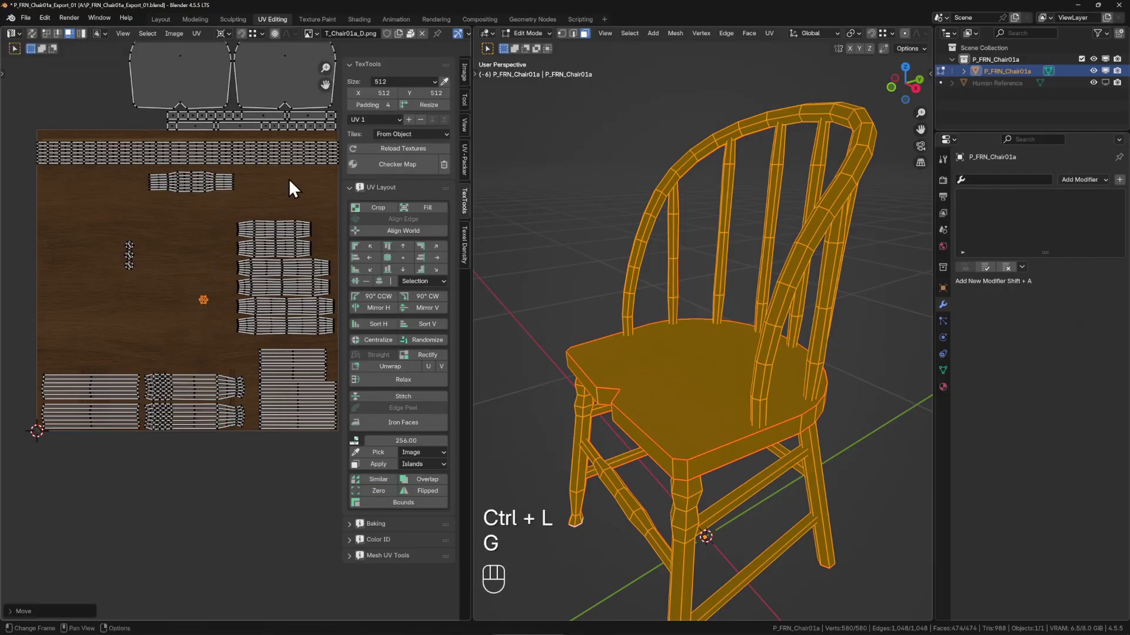
Hide the UV editor's sidebar and move the linked front-leg islands along X closer to the back-leg islands.
scroll(256, 291, "down", 1)
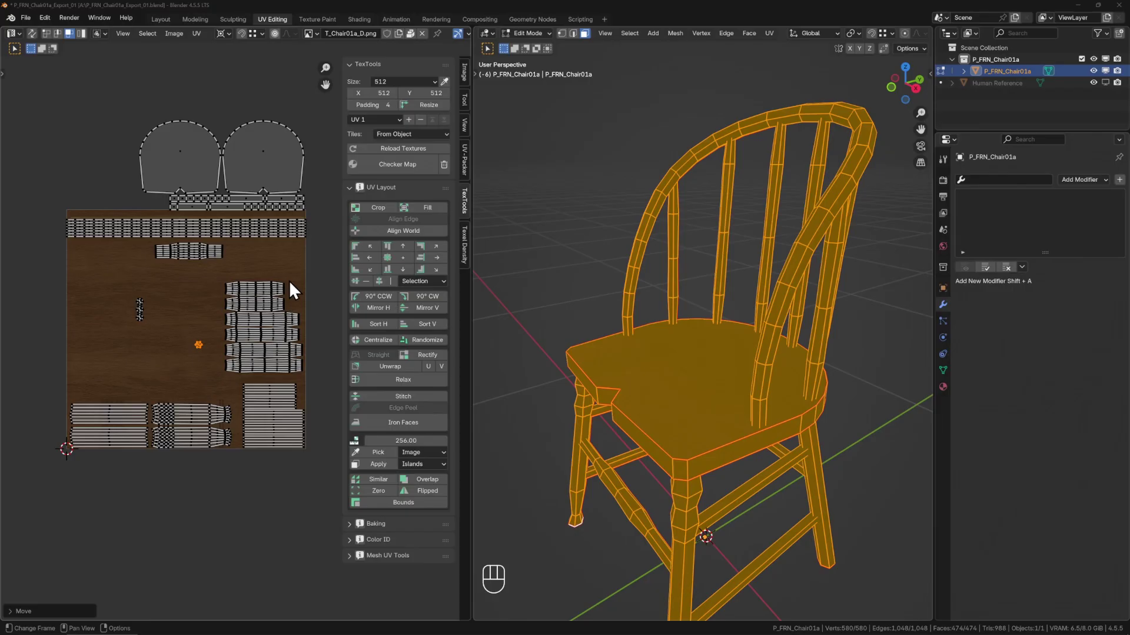
key("n")
left_click(392, 381)
key("ctrl+l")
scroll(353, 412, "up", 2)
left_click(356, 496)
key("ctrl+l")
key("ctrl+l")
key("g")
key("x")
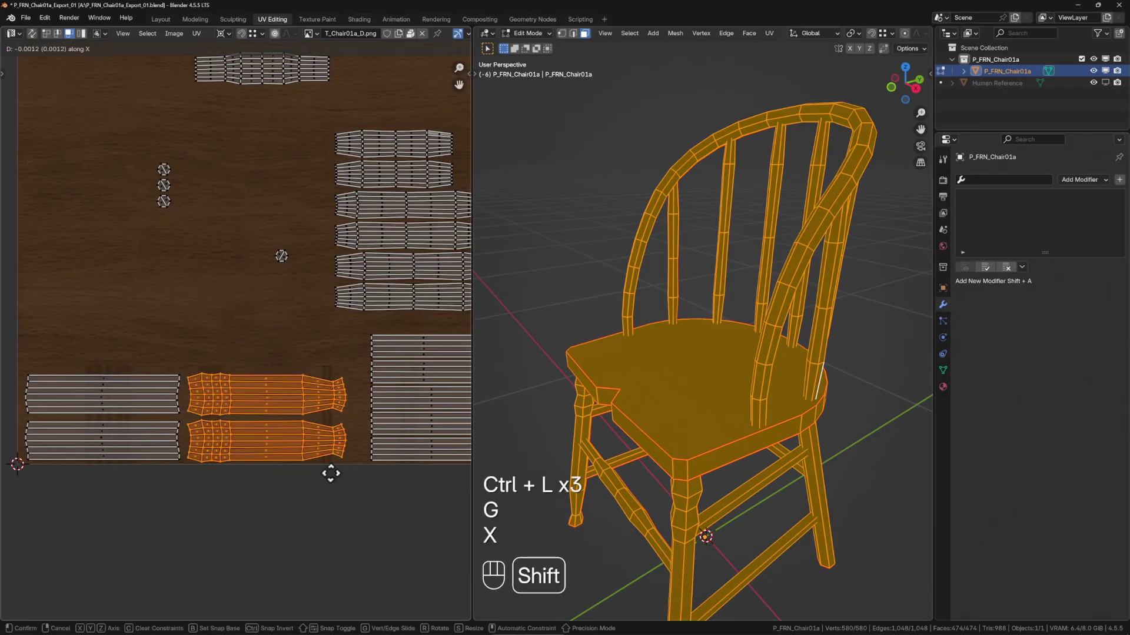
left_click(330, 472)
Select all front-leg and back-leg islands and move them along X toward the texture's left border.
left_click_drag(71, 356, 335, 501)
key("ctrl+l")
key("g")
key("x")
left_click(328, 502)
Select the linked column of stretcher islands and move it along X next to the front-leg islands.
left_click_drag(242, 324, 394, 517)
key("ctrl+l")
key("g")
key("x")
left_click(392, 511)
left_click(235, 313)
scroll(225, 313, "down", 1)
key("ctrl+l")
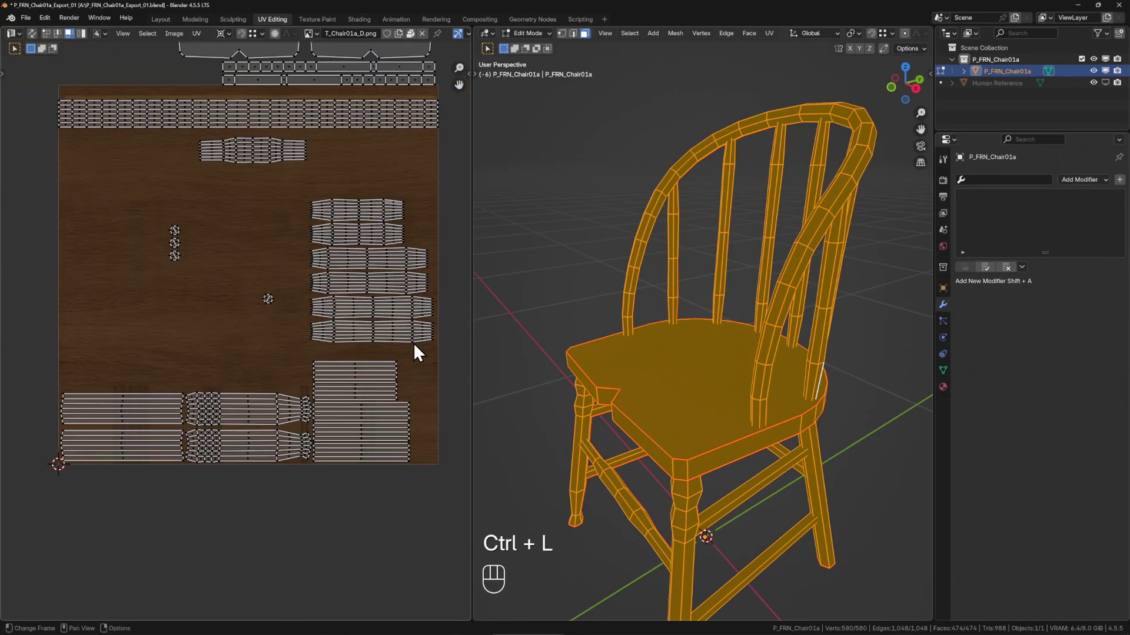
left_click_drag(413, 346, 410, 312)
key("ctrl+l")
key("g")
right_click(292, 390)
left_click_drag(348, 172, 397, 348)
key("ctrl+l")
key("g")
key("y")
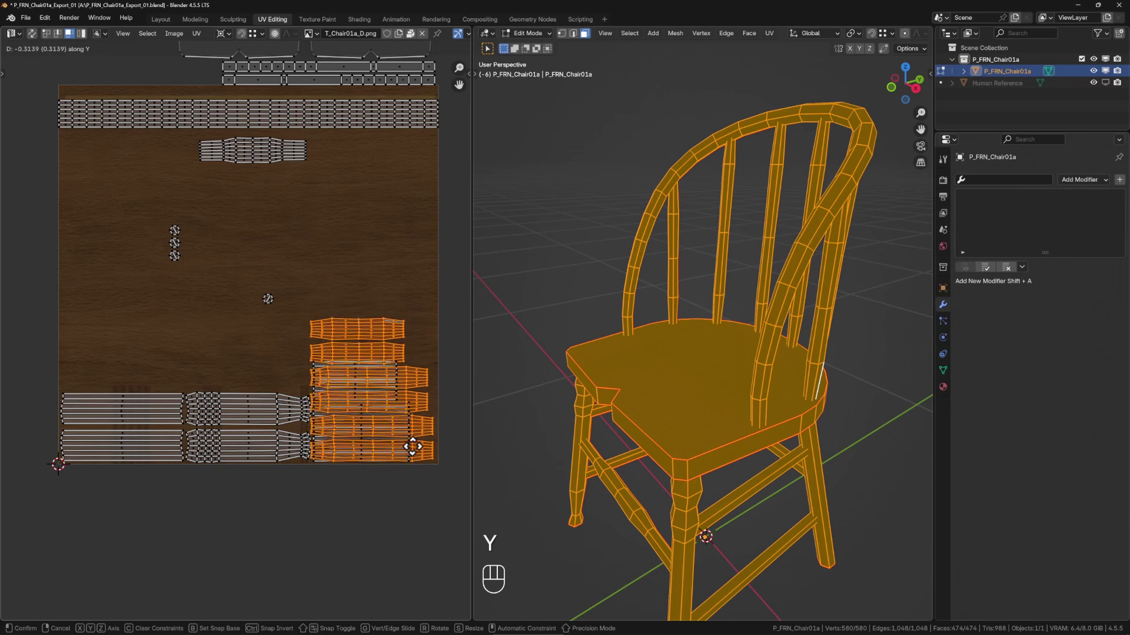
left_click(418, 328)
Select the column of stretcher islands and move it along X beyond the texture's right border.
left_click_drag(294, 339, 386, 479)
key("g")
key("x")
left_click(48, 425)
Select the linked stack of six tapered islands and move it along Y down to the texture's bottom border.
left_click_drag(344, 176, 381, 354)
key("ctrl+l")
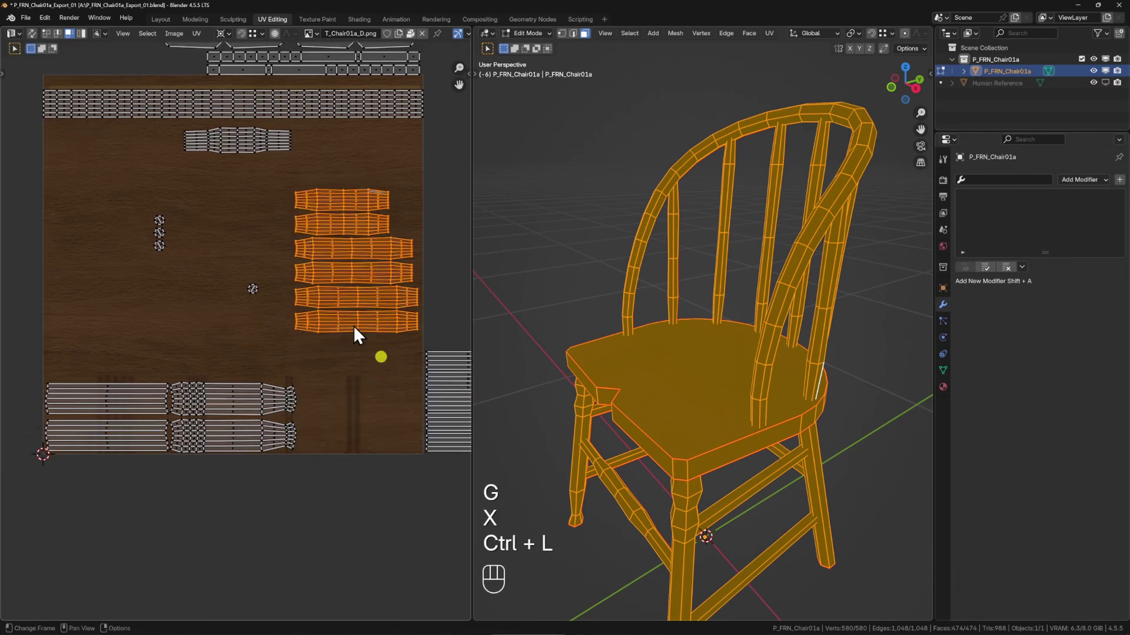
key("g")
key("x")
key("y")
left_click(348, 420)
Move the shorter tapered islands of the stack along X so their ends line up near the texture's right border.
scroll(335, 388, "up", 2)
left_click_drag(179, 226, 300, 405)
key("ctrl+l")
key("g")
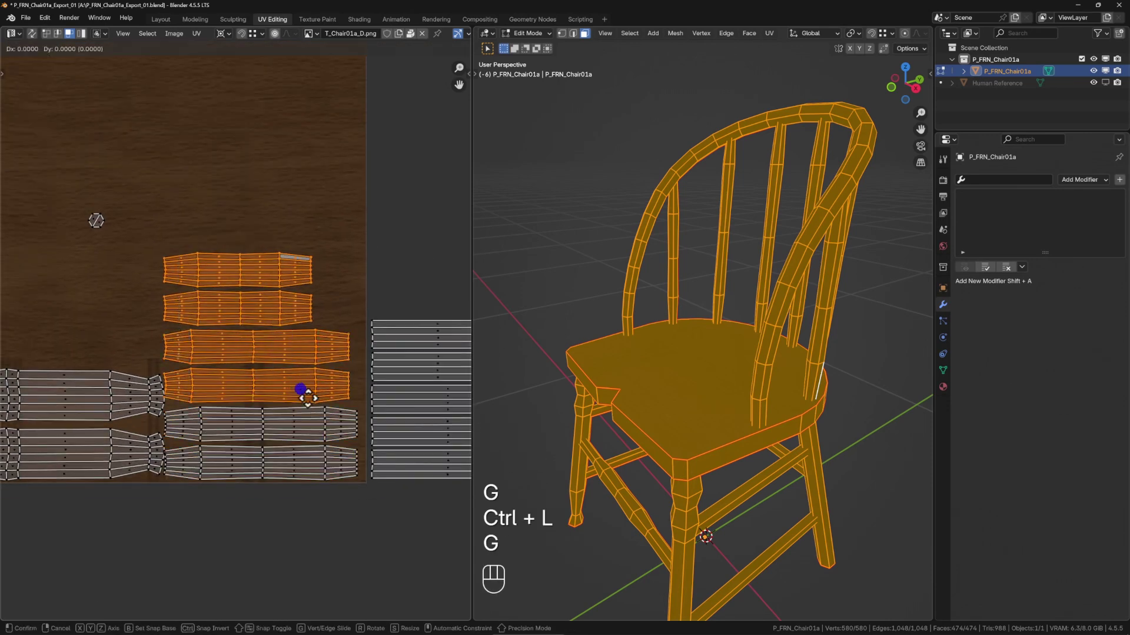
key("x")
left_click(343, 334)
scroll(282, 382, "down", 1)
scroll(282, 379, "up", 2)
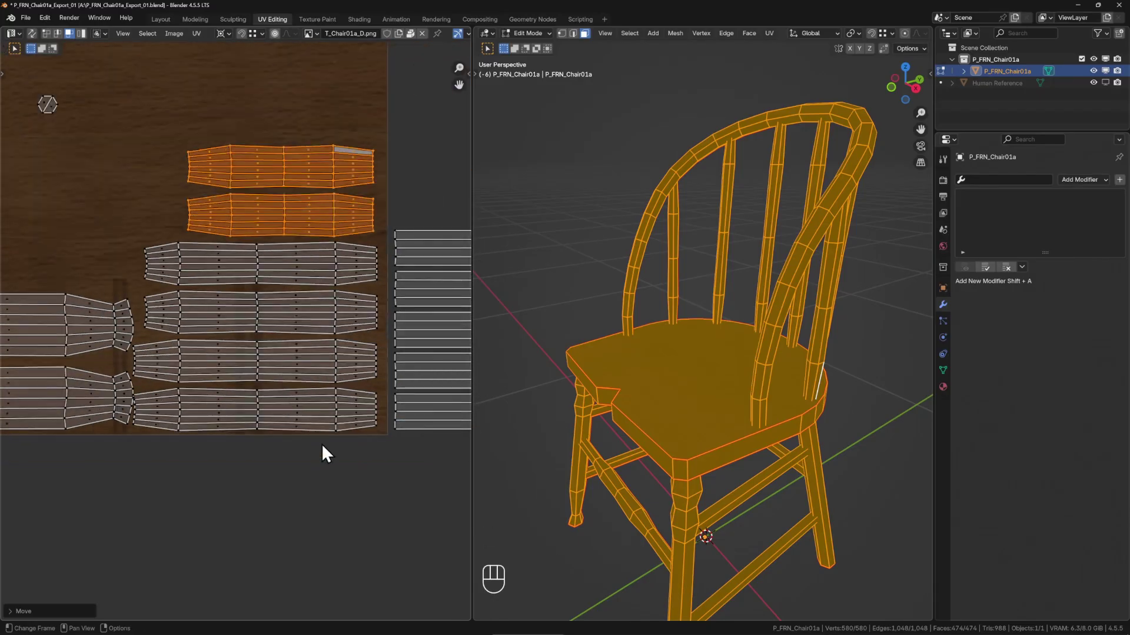
left_click_drag(321, 450, 207, 109)
key("ctrl+l")
scroll(232, 351, "down", 1)
Move the two front-leg islands up along Y above the back-leg islands and along X to the texture's left border.
left_click_drag(277, 322, 254, 455)
key("ctrl+l")
key("g")
key("x")
key("y")
left_click(247, 339)
key("g")
key("x")
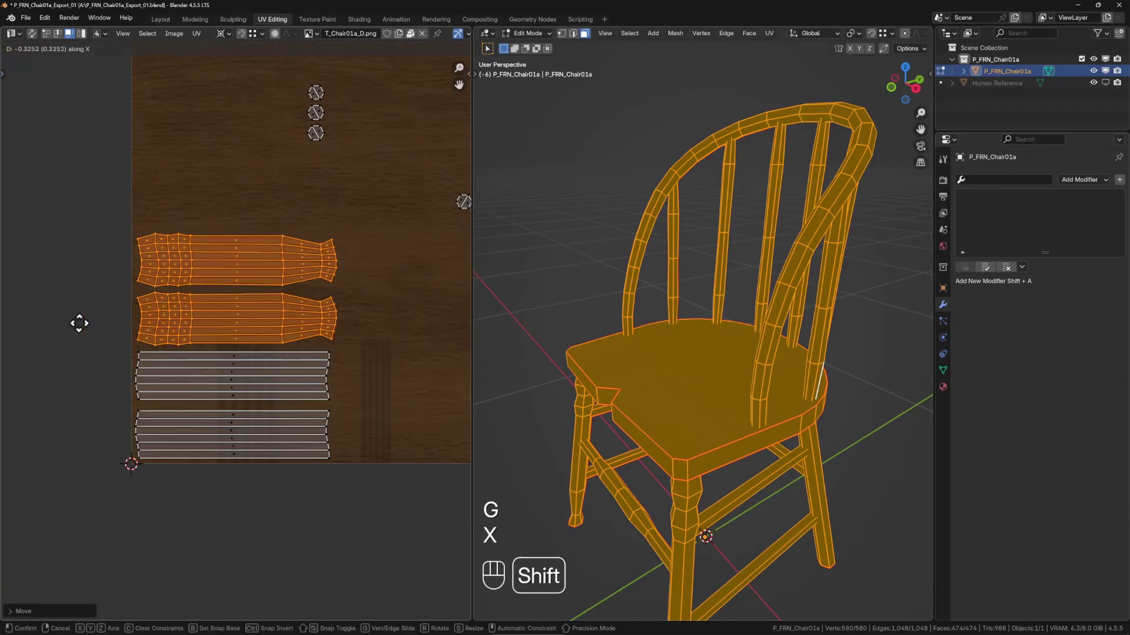
left_click(78, 323)
Select the column of straight strip islands outside the texture and move it along X next to the leg islands.
scroll(177, 330, "down", 2)
left_click_drag(333, 287, 349, 400)
key("ctrl+l")
key("g")
key("x")
left_click(36, 390)
Select all six tapered islands and move them along X toward the straight strip islands.
left_click_drag(336, 261, 392, 449)
key("ctrl+l")
key("g")
key("x")
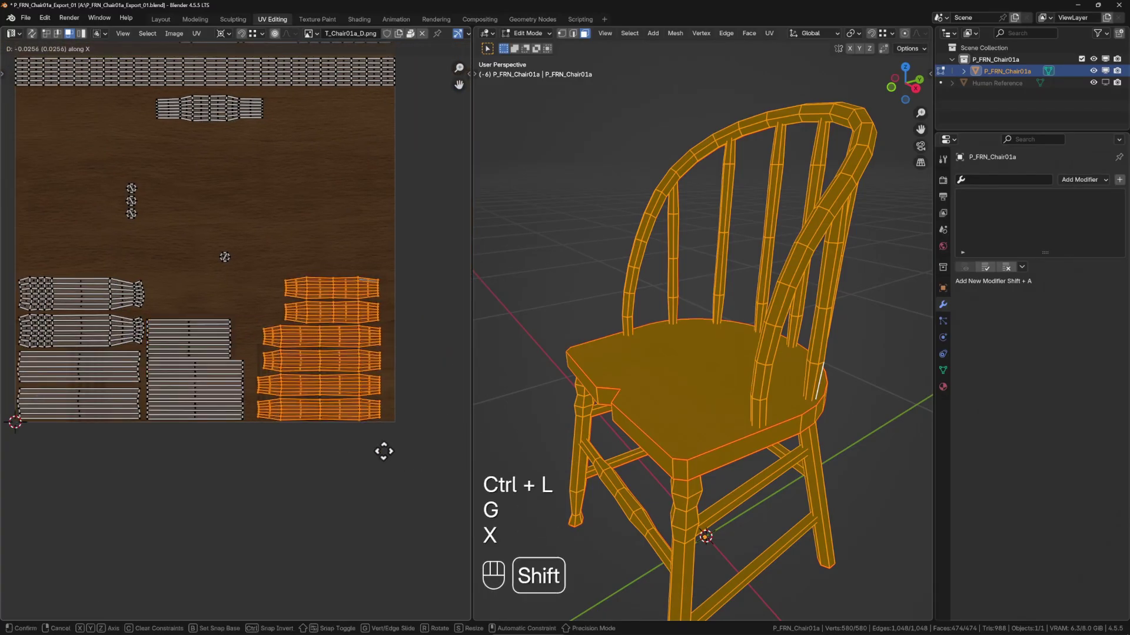
left_click(274, 464)
Rearrange the straight strip islands along Y so the three long strips sit above the two short ones.
scroll(262, 341, "up", 2)
key("ctrl+l")
key("g")
key("x")
left_click_drag(207, 485, 271, 397)
key("y")
left_click(288, 327)
key("1")
key("ctrl+l")
key("g")
key("y")
left_click(271, 432)
Shift the six tapered islands along X again to close the gap beside the rearranged straight strips.
left_click_drag(280, 225, 372, 494)
key("ctrl+l")
key("g")
key("x")
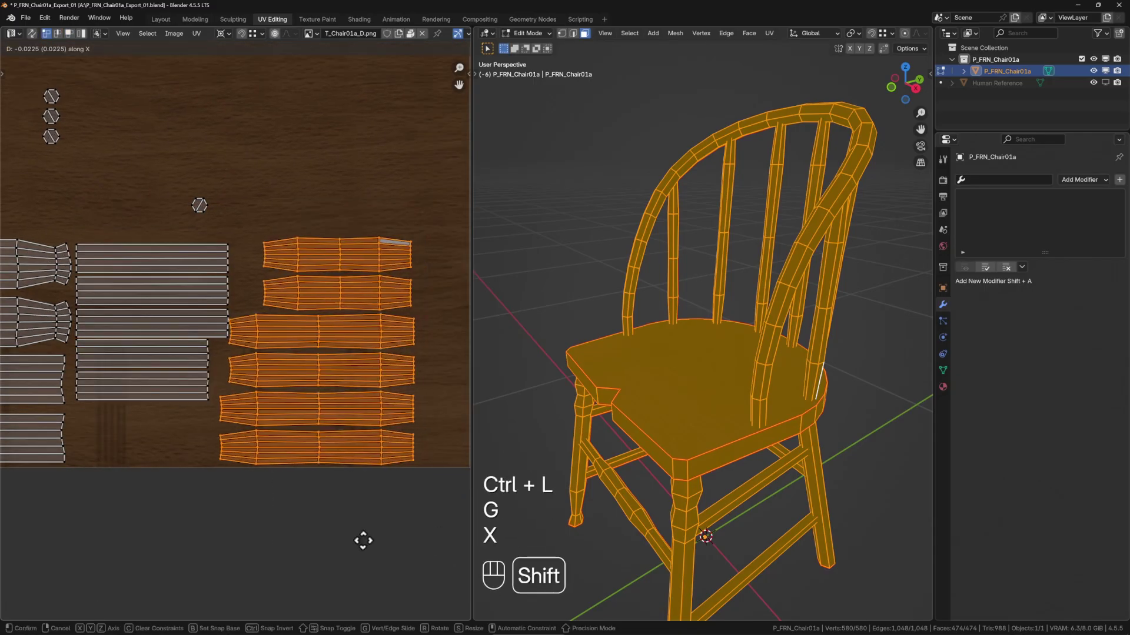
left_click(373, 539)
Select the straight strip islands and adjust their position along Y between the leg and tapered islands.
left_click_drag(207, 410, 253, 371)
key("ctrl+l")
key("g")
key("x")
key("shift+y")
key("y")
left_click(243, 406)
Select the single tapered island below the long strip and move it onto the top of the straight strip column.
key("a")
left_click(231, 134)
key("ctrl+l")
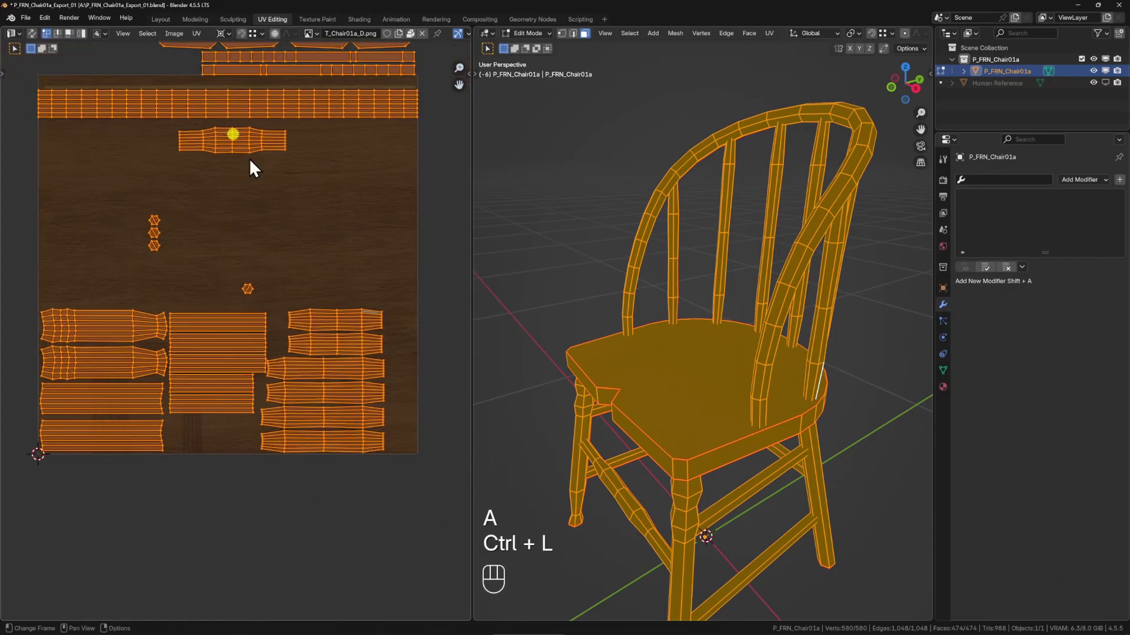
key("ctrl+l")
key("g")
left_click(262, 360)
scroll(262, 359, "up", 4)
left_click_drag(393, 232, 355, 468)
key("ctrl+l")
key("g")
right_click(352, 433)
scroll(353, 364, "down", 1)
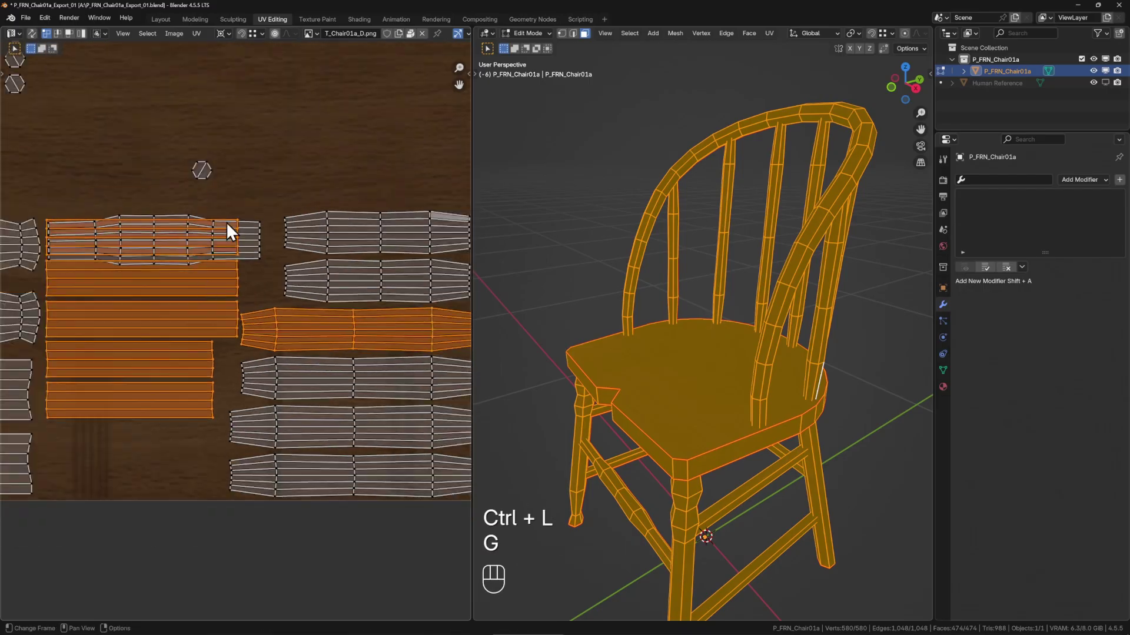
Select the five straight strip islands and move them along Y to clear the single tapered island above them.
left_click_drag(228, 224, 249, 306)
left_click_drag(169, 320, 218, 412)
key("ctrl+l")
key("g")
key("y")
left_click(243, 412)
Move the single hexagonal island and the stack of three hexagonal islands to the free space below the straight strips.
scroll(230, 465, "down", 1)
left_click_drag(208, 228, 235, 262)
key("ctrl+l")
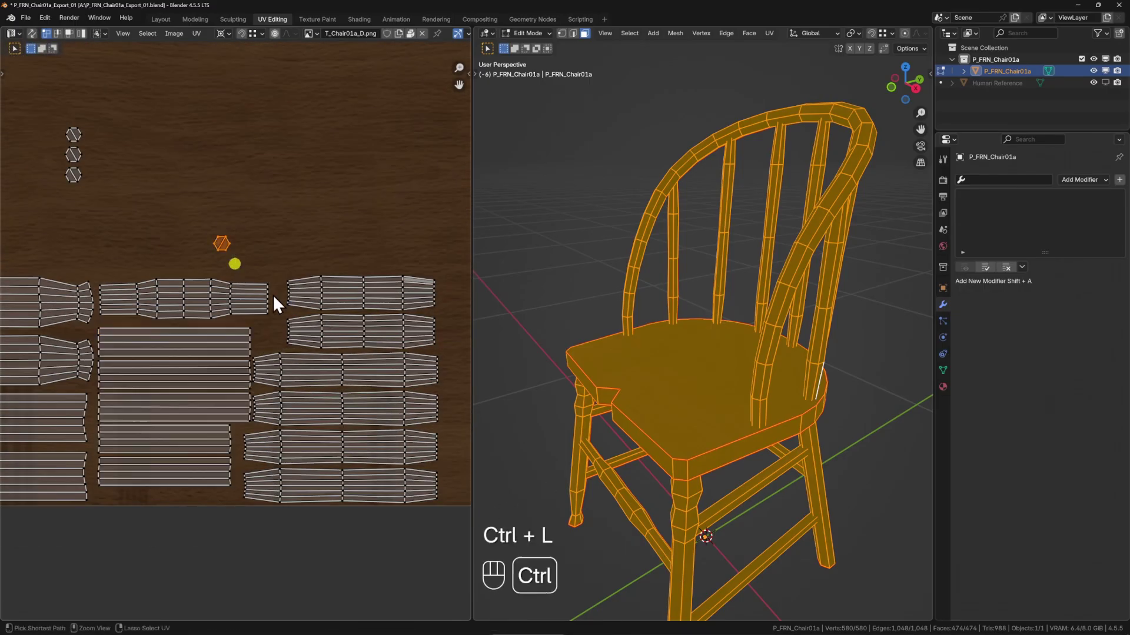
key("g")
left_click(292, 423)
left_click_drag(127, 223, 92, 167)
key("ctrl+l")
key("g")
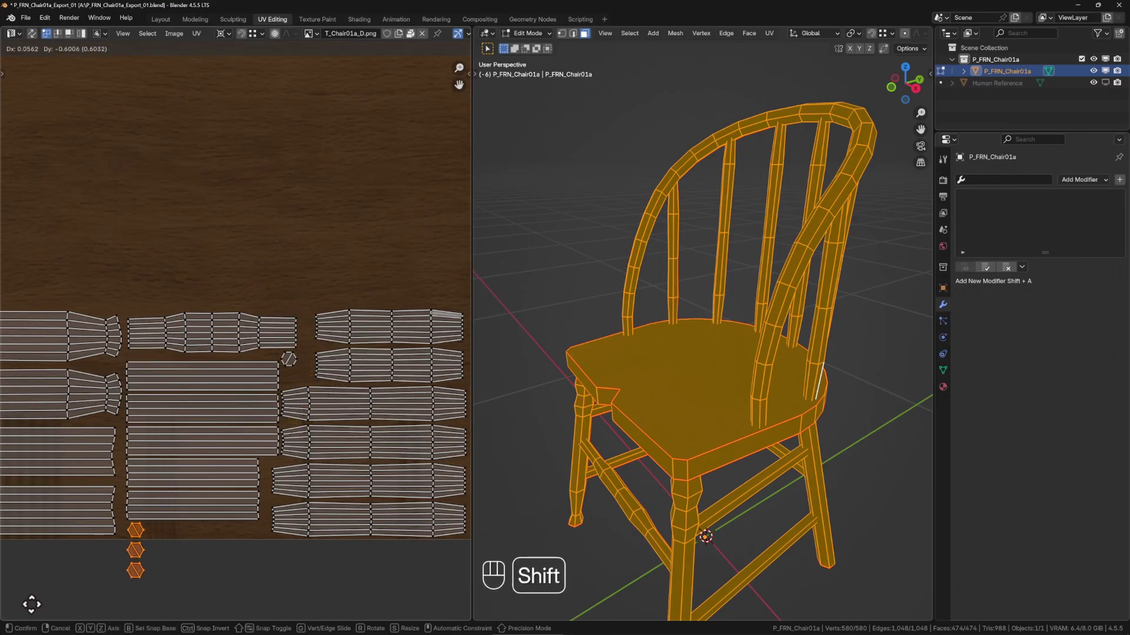
left_click(30, 604)
left_click(289, 359)
key("ctrl+l")
key("g")
left_click(50, 593)
Sort the four hexagonal islands horizontally with TexTools and move the row just below the straight strips.
key("n")
left_click_drag(240, 503, 171, 401)
key("ctrl+l")
left_click(379, 327)
key("g")
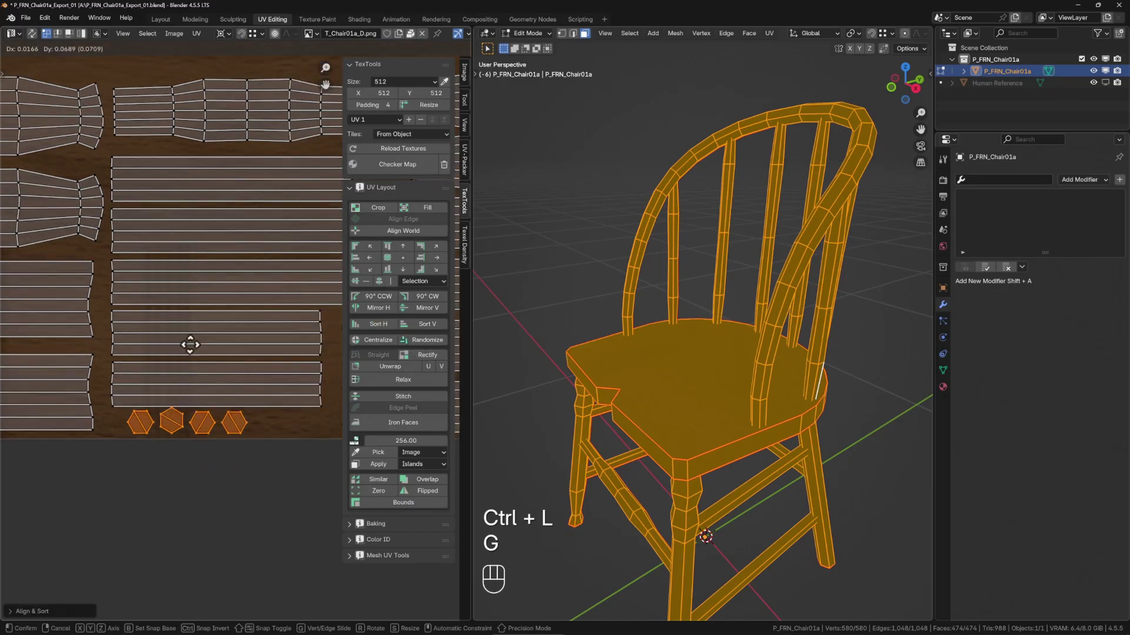
left_click(116, 336)
Rotate the second hexagonal island by 30 degrees to match its neighbours, and select the whole hexagon row.
left_click(164, 425)
key("ctrl+l")
key("r")
right_click(165, 423)
key("r")
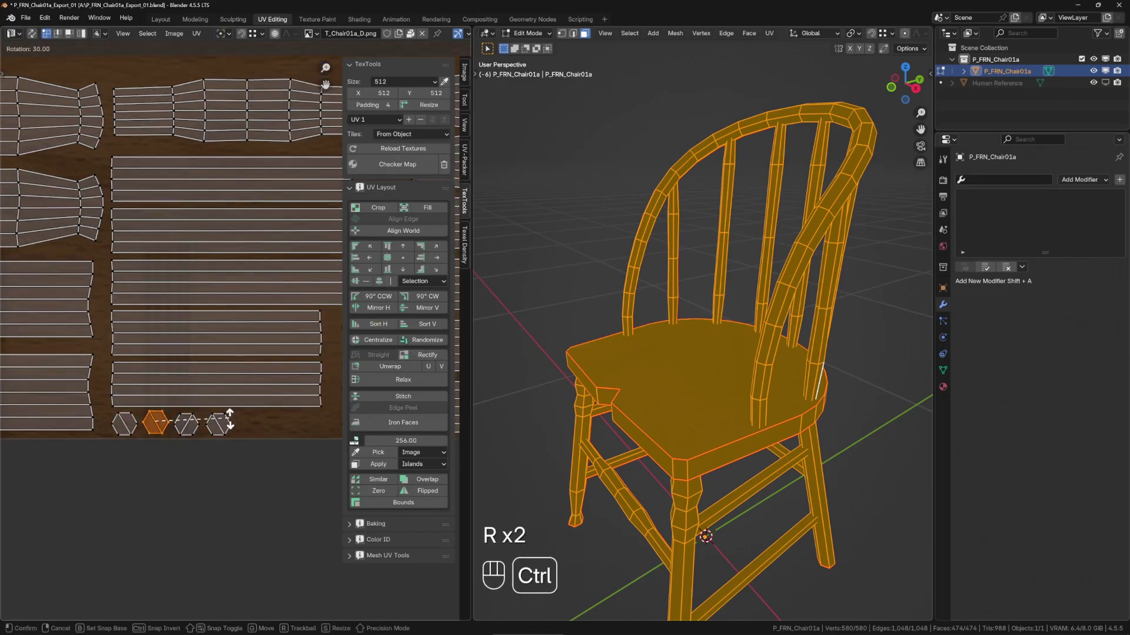
key("ctrl+l")
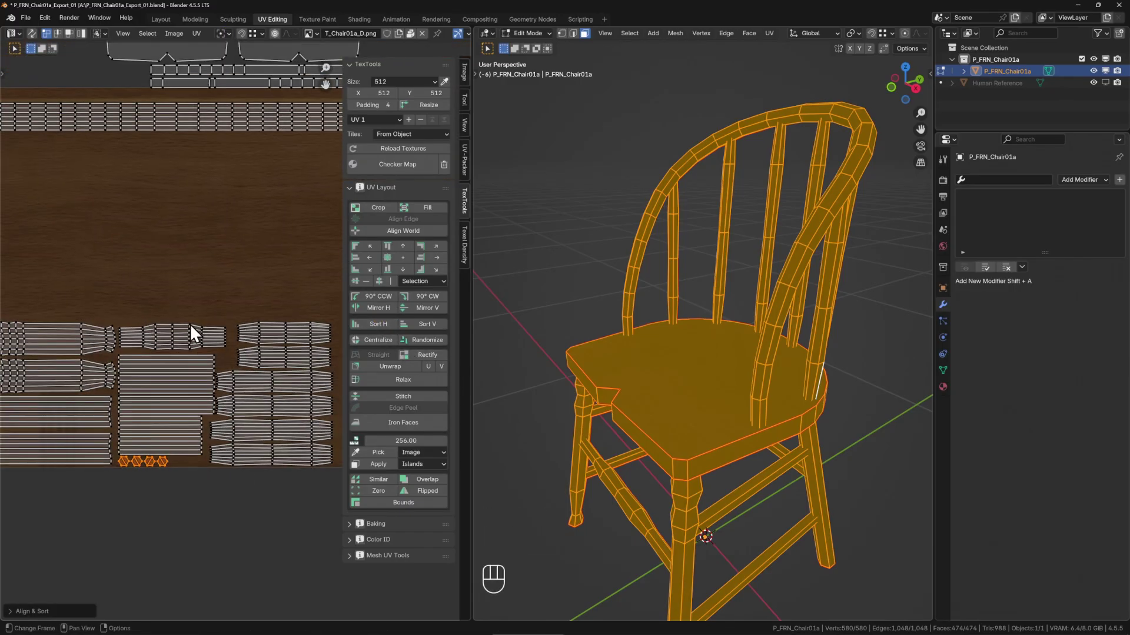
Select the full-width strip island and move it along Y down toward the packed islands.
left_click(222, 199)
key("ctrl+l")
key("g")
key("y")
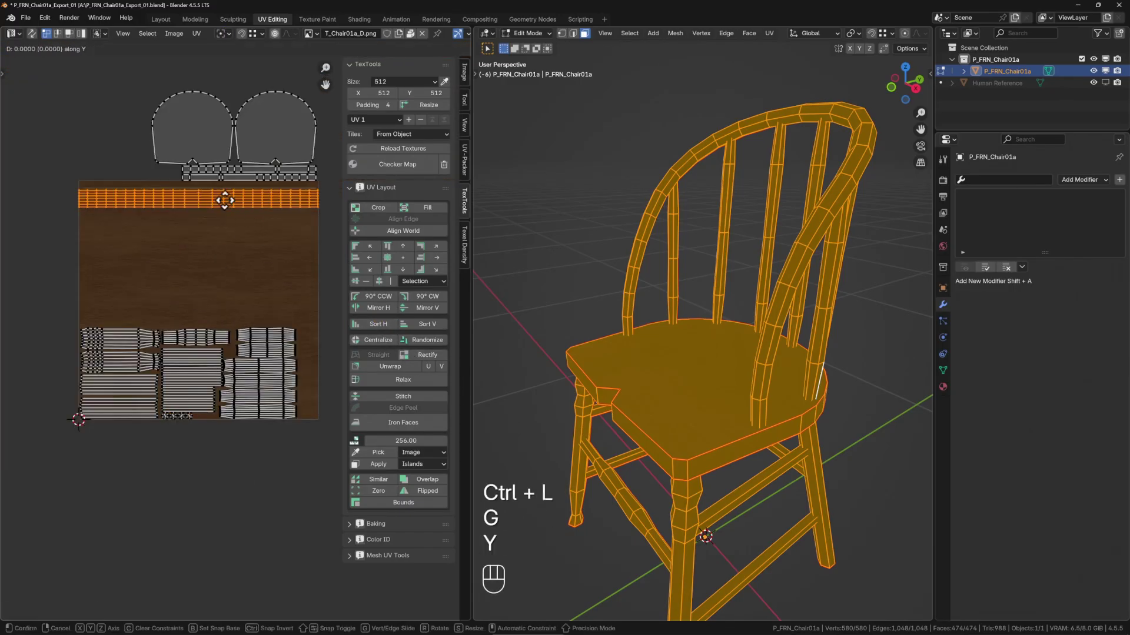
left_click(223, 325)
Select all islands below the full-width strip and scale them up from the 2D cursor to span the texture's width.
key("n")
left_click_drag(330, 457, 62, 323)
key("ctrl+l")
left_click(224, 35)
left_click(236, 85)
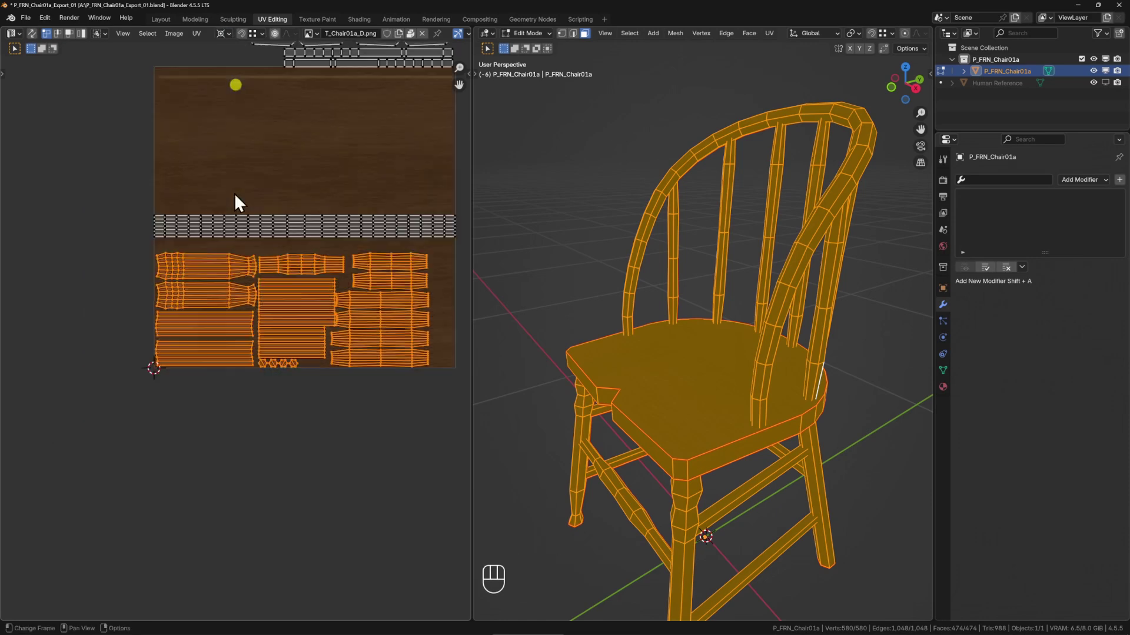
scroll(241, 299, "up", 3)
key("s")
left_click(337, 288)
Move the full-width strip island along Y so it sits directly above the scaled islands.
scroll(337, 290, "down", 3)
left_click(285, 301)
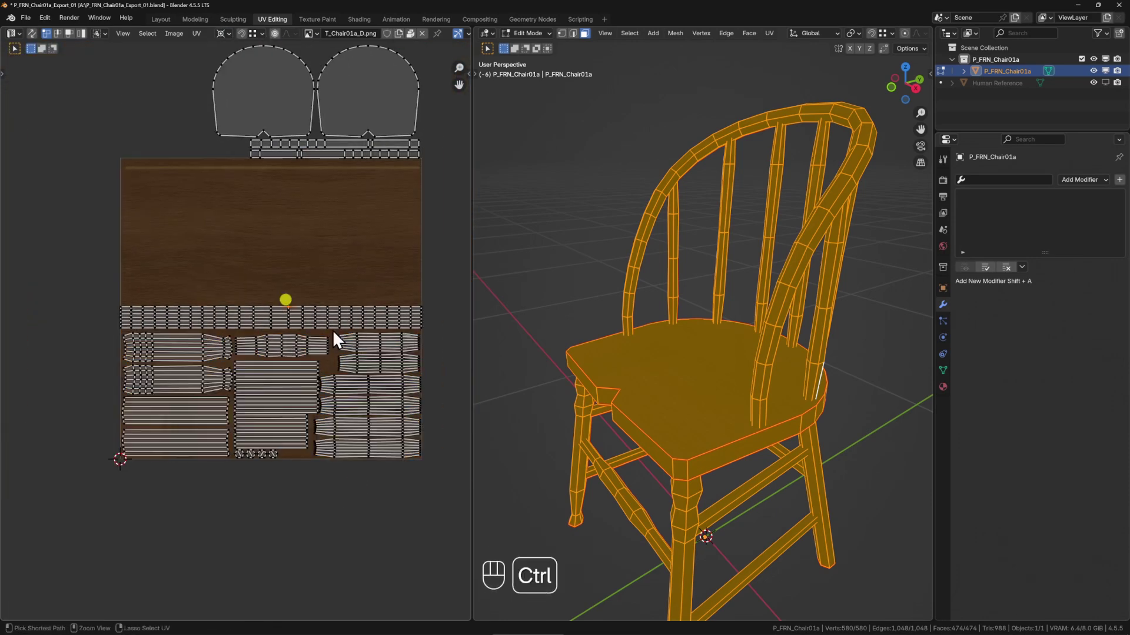
key("ctrl+l")
key("g")
key("y")
left_click(393, 303)
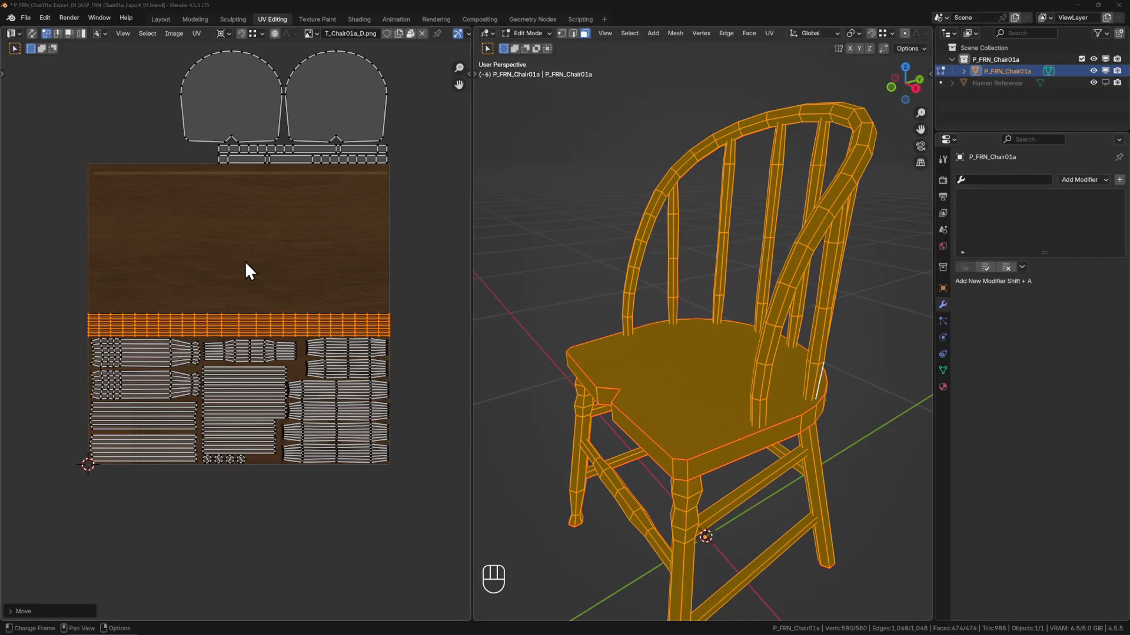
Select all packed islands below the full-width strip and calculate their texel density.
left_click(288, 263)
key("n")
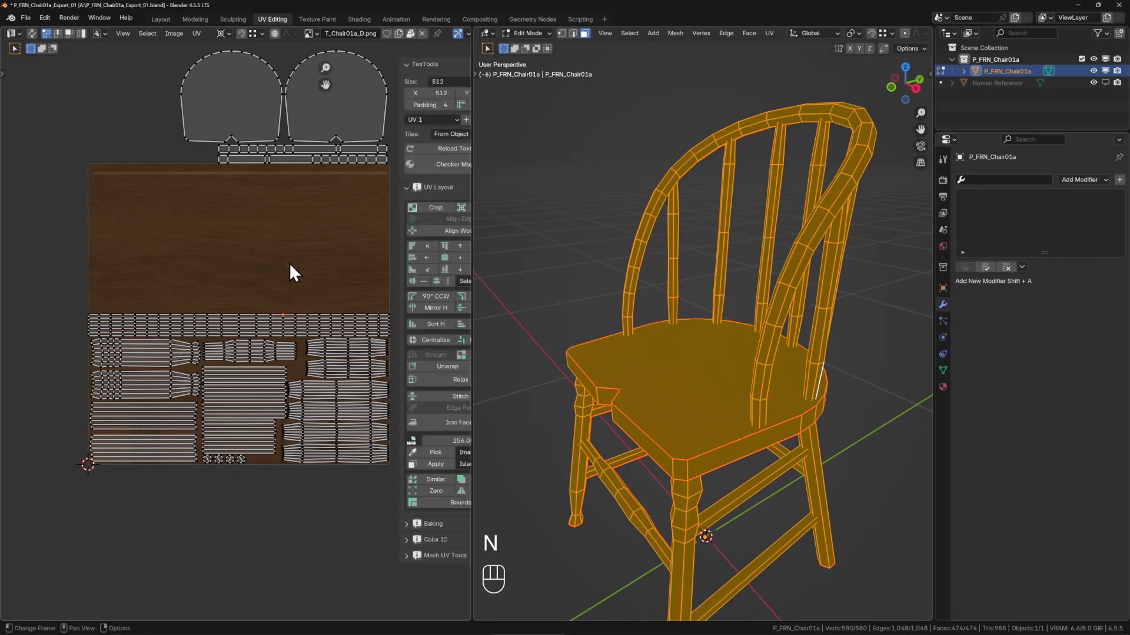
scroll(290, 266, "down", 2)
left_click_drag(293, 275, 247, 282)
scroll(224, 355, "up", 2)
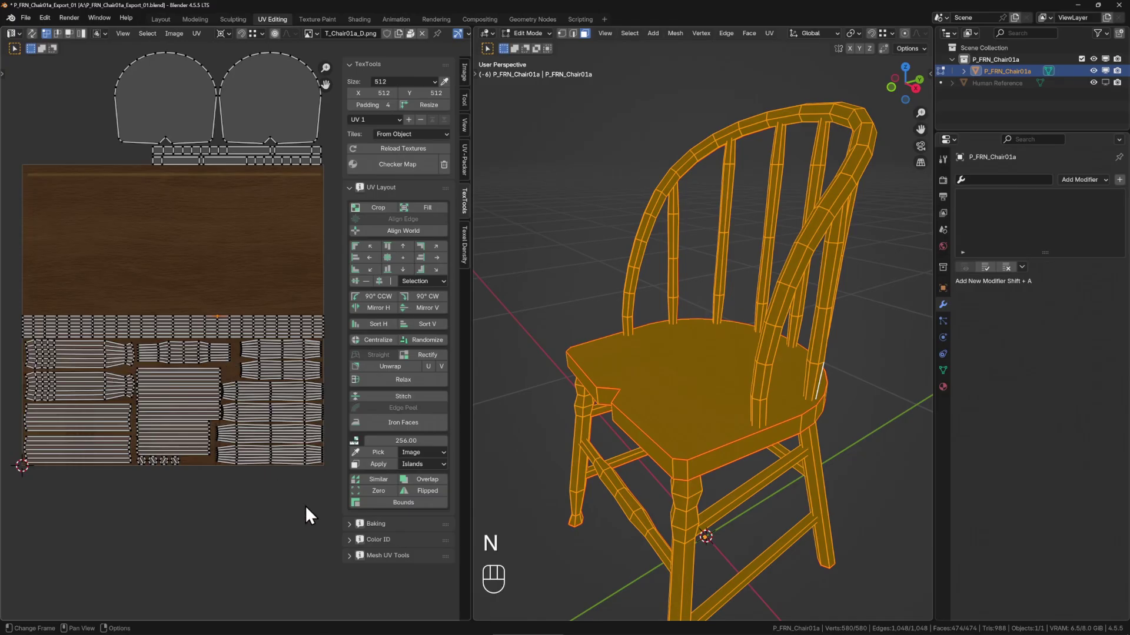
left_click_drag(306, 506, 74, 360)
key("ctrl+l")
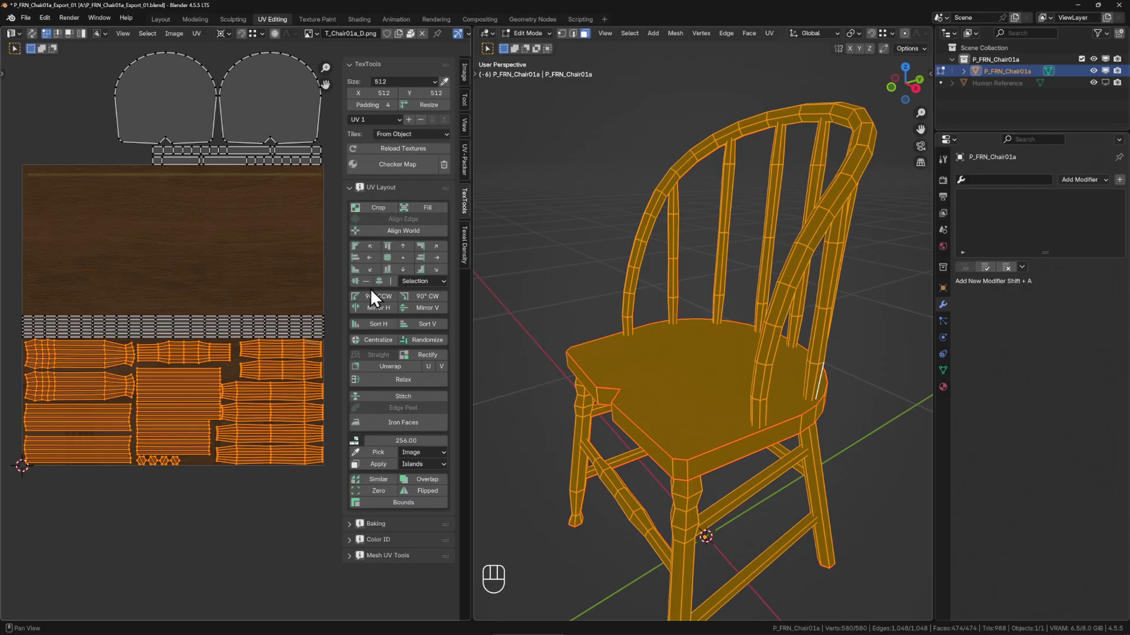
left_click(464, 244)
left_click(396, 165)
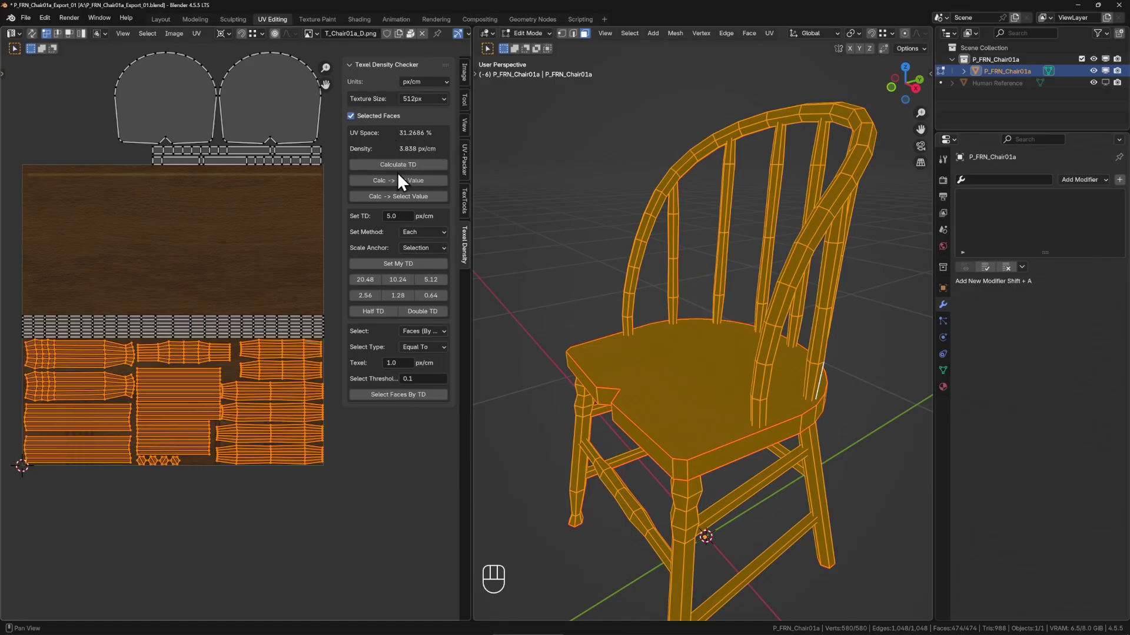
Reselect the packed islands below the full-width strip and transfer their calculated density, 3.838 px/cm, to the Set TD value.
left_click_drag(130, 69, 308, 172)
key("ctrl+l")
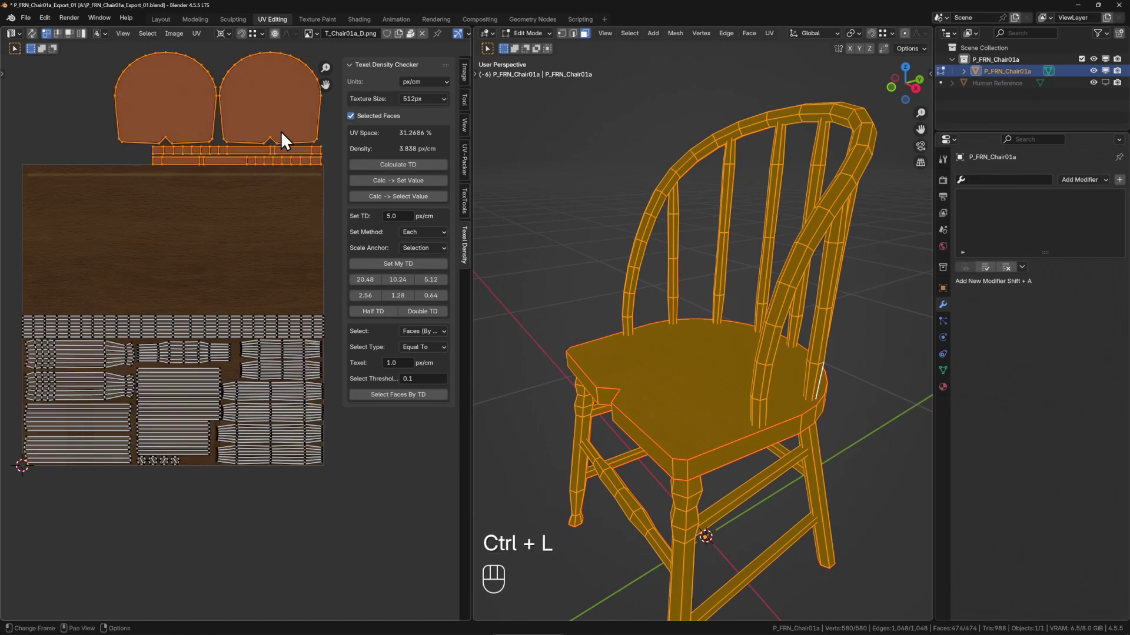
left_click_drag(340, 522, 48, 352)
key("ctrl+l")
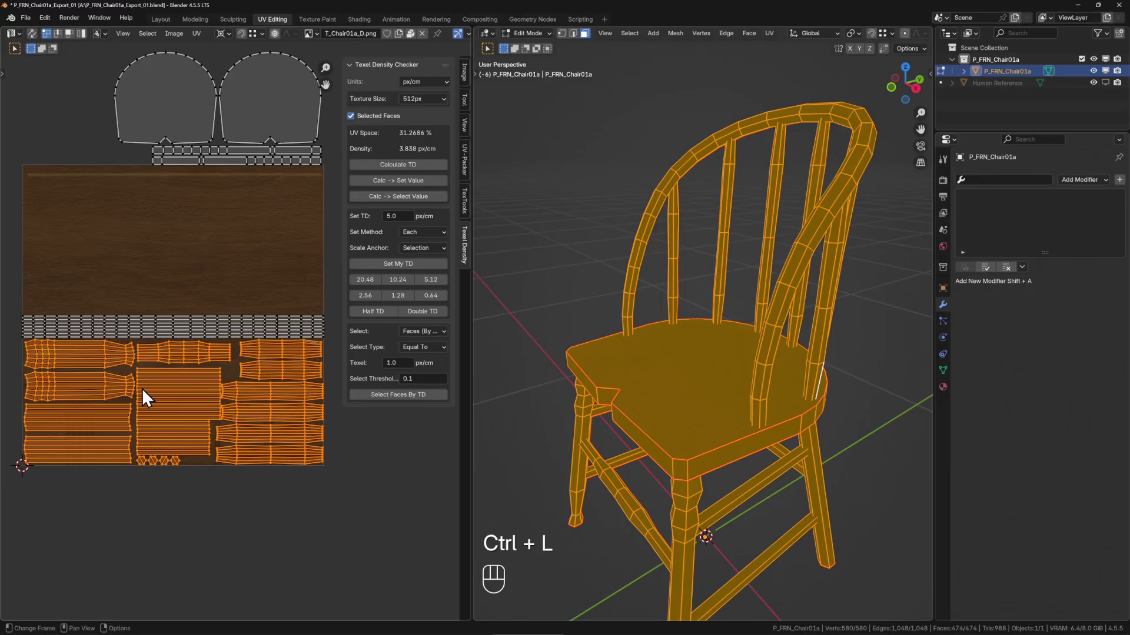
left_click(429, 181)
Select the seat and seat-edge islands above the texture and set their texel density to 3.838 px/cm.
left_click_drag(320, 196, 124, 71)
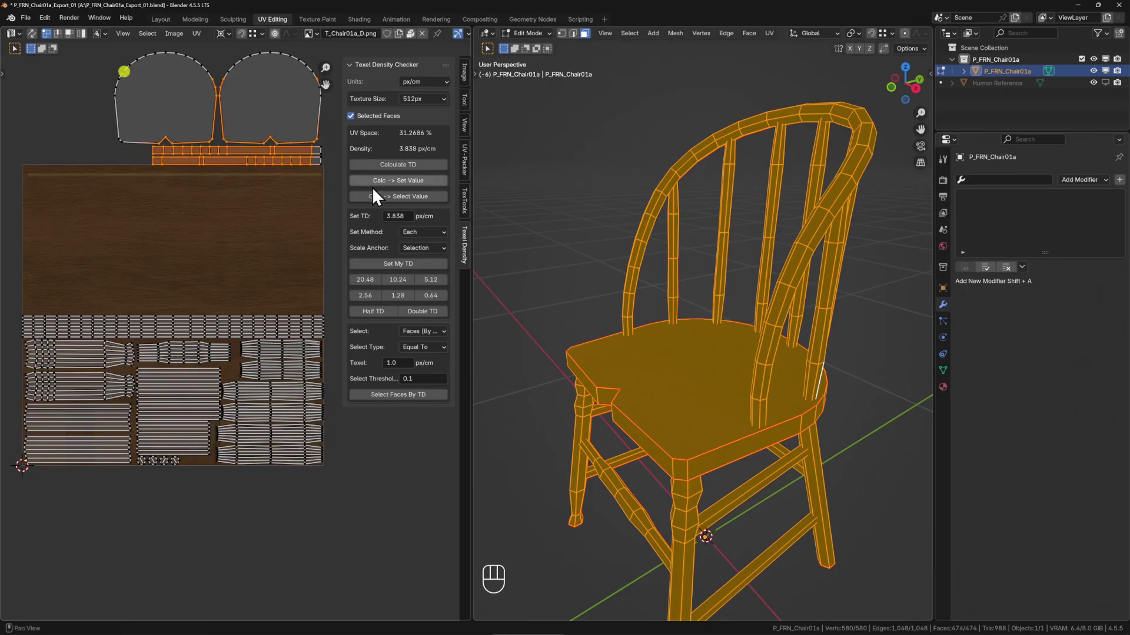
key("ctrl")
key("ctrl")
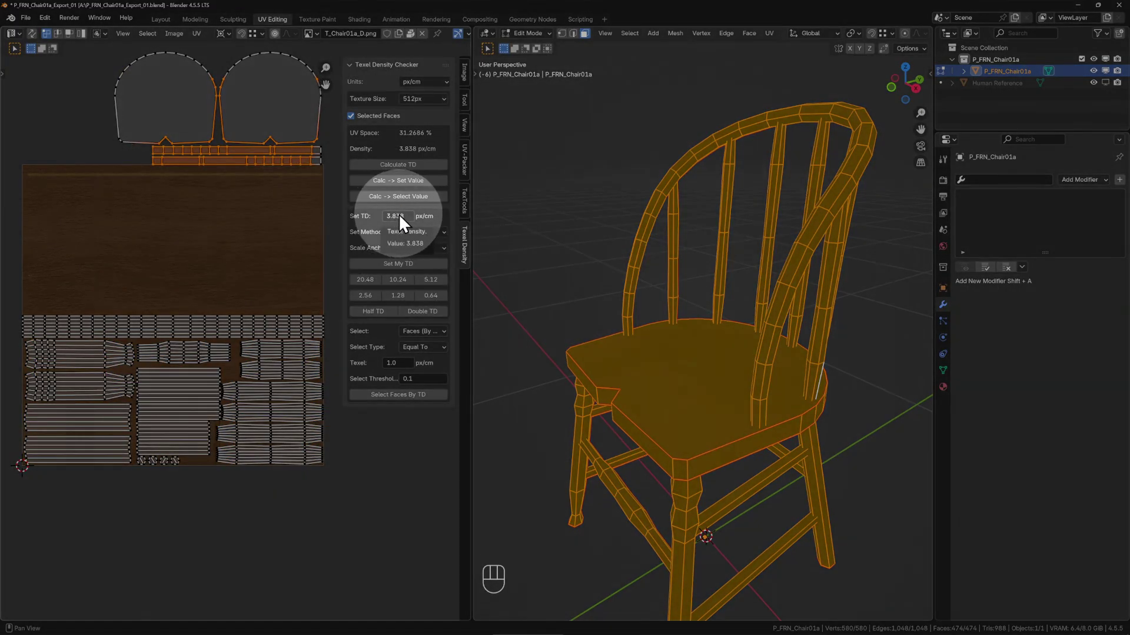
key("ctrl+l")
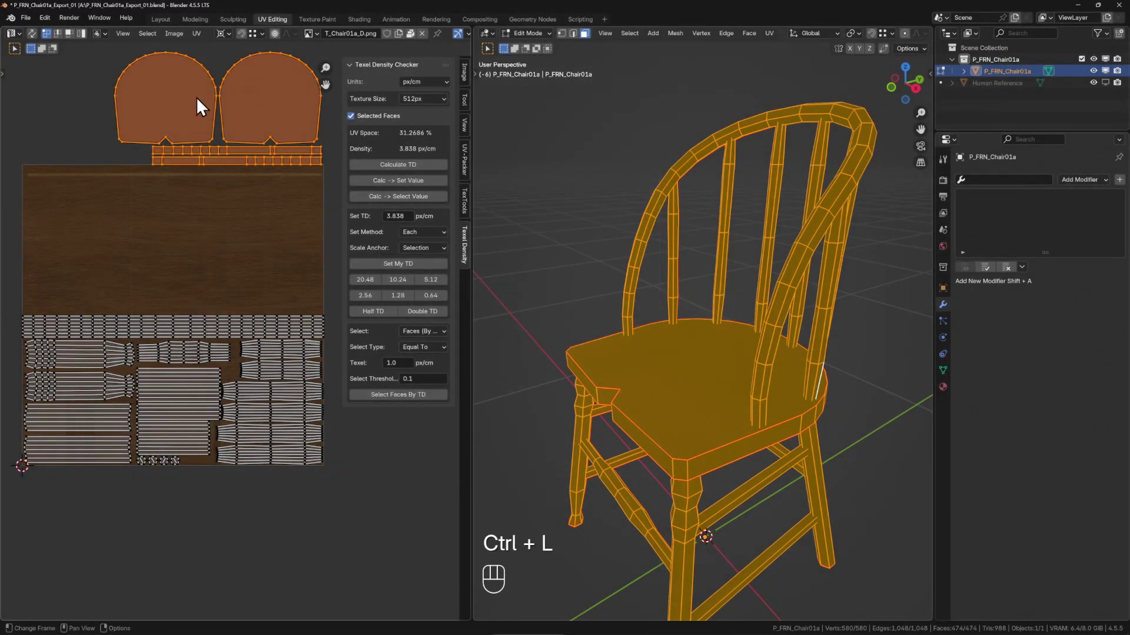
left_click(423, 263)
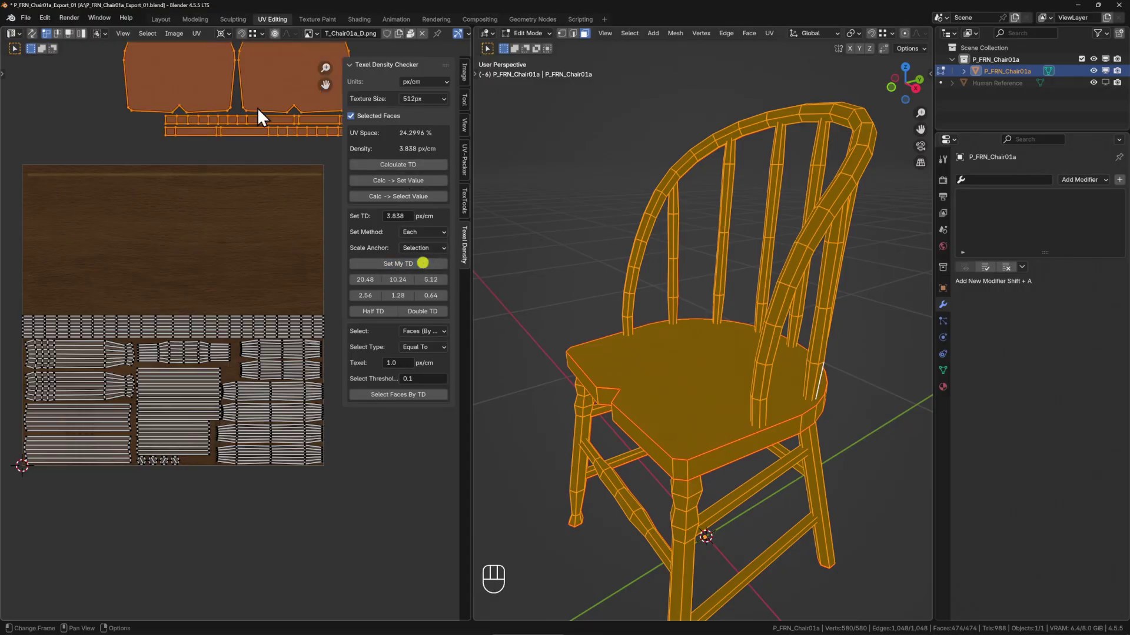
Move the seat and seat-edge islands into the texture above the full-width strip and inspect the seat on the model.
key("g")
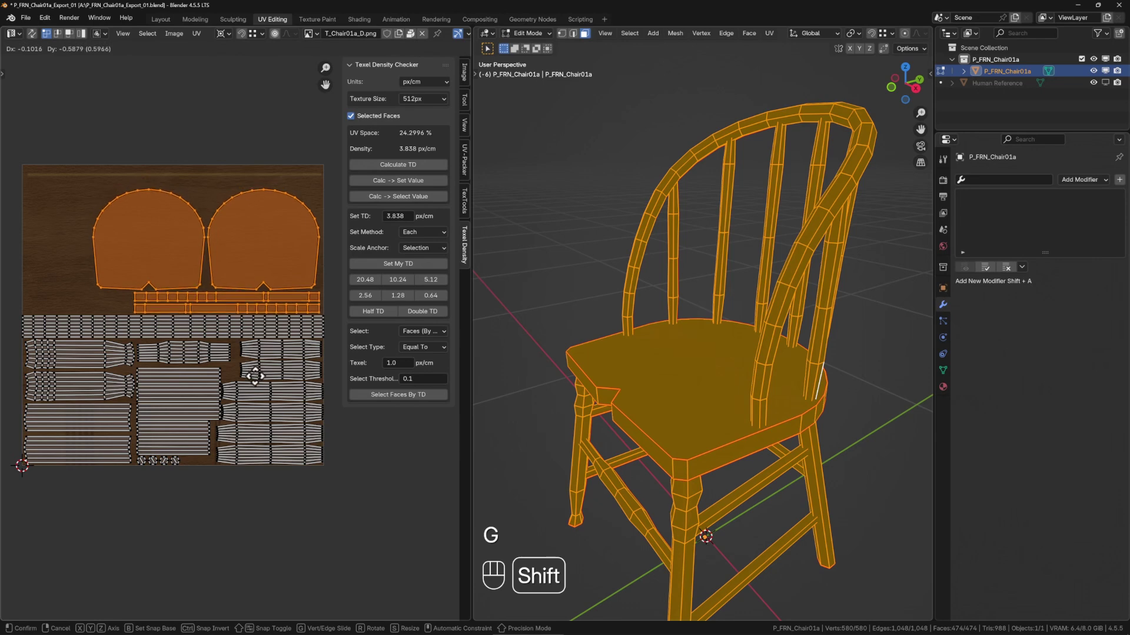
left_click(255, 382)
left_click_drag(232, 310, 247, 335)
left_click_drag(719, 398, 769, 353)
key("Tab")
key("Tab")
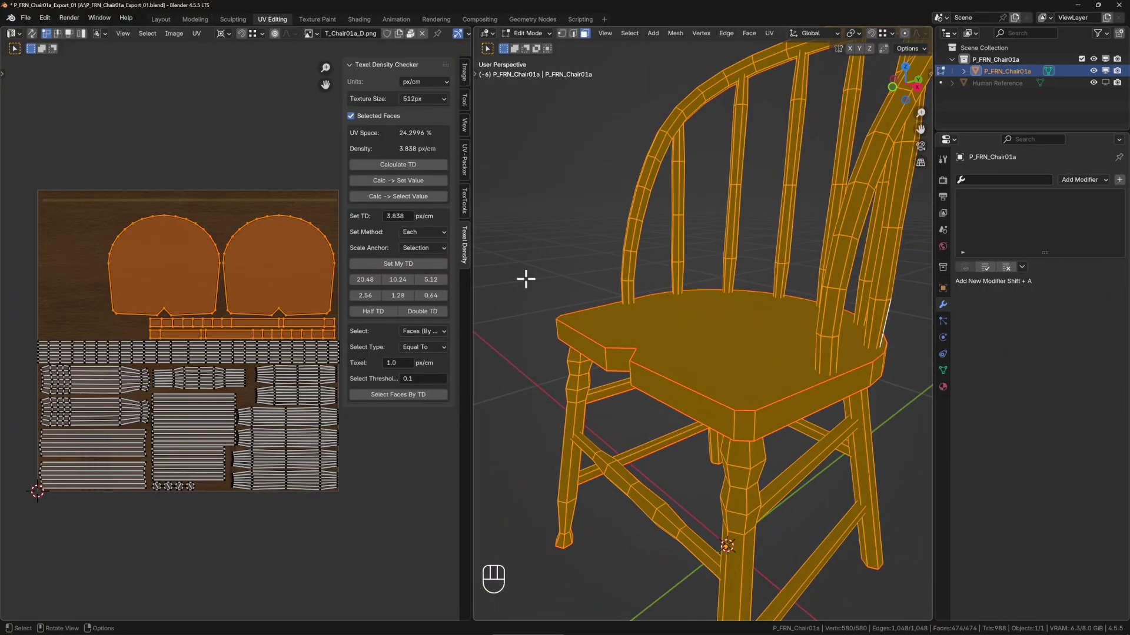
Select the two large seat islands, and select the whole linked seat mesh from its front corner in vertex mode.
left_click(316, 278)
key("ctrl+l")
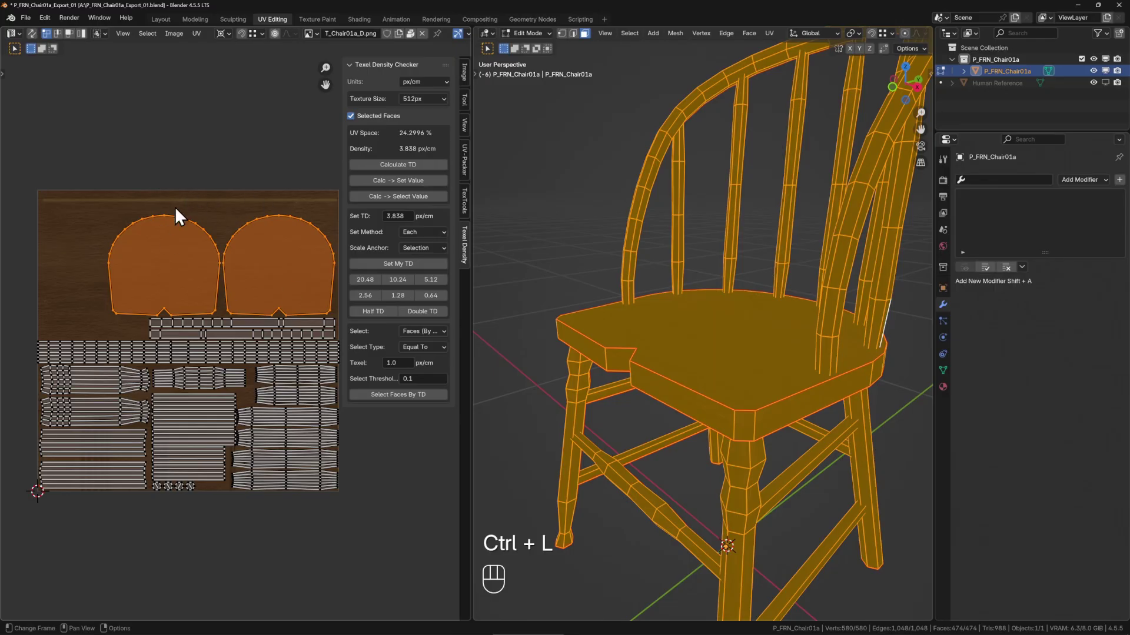
key("1")
left_click(742, 410)
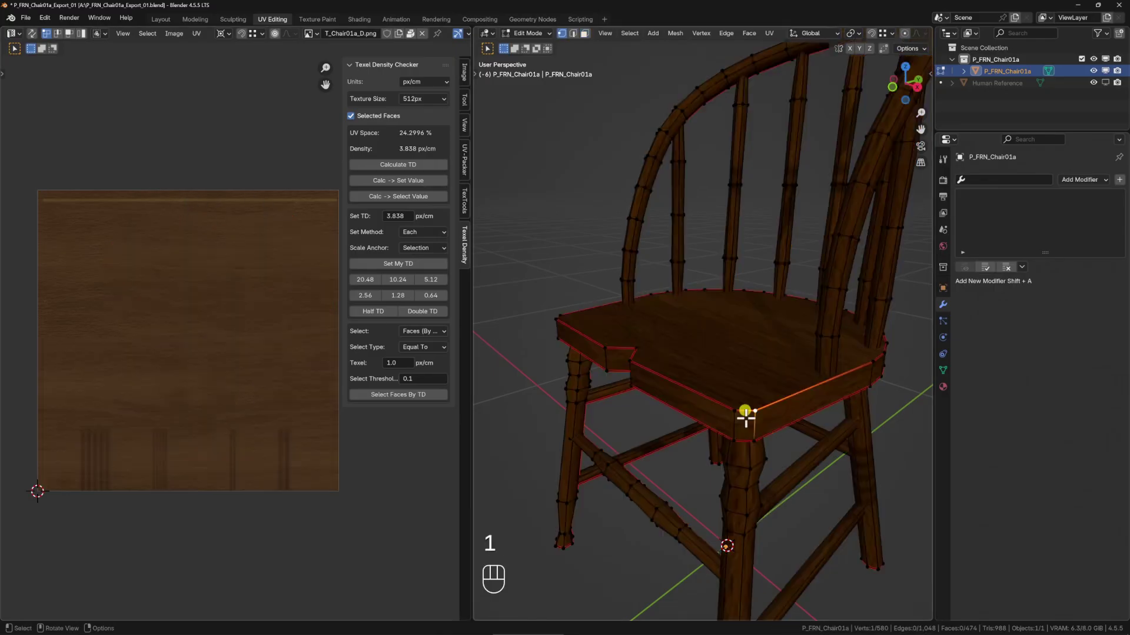
key("ctrl+l")
key("g")
left_click(754, 366)
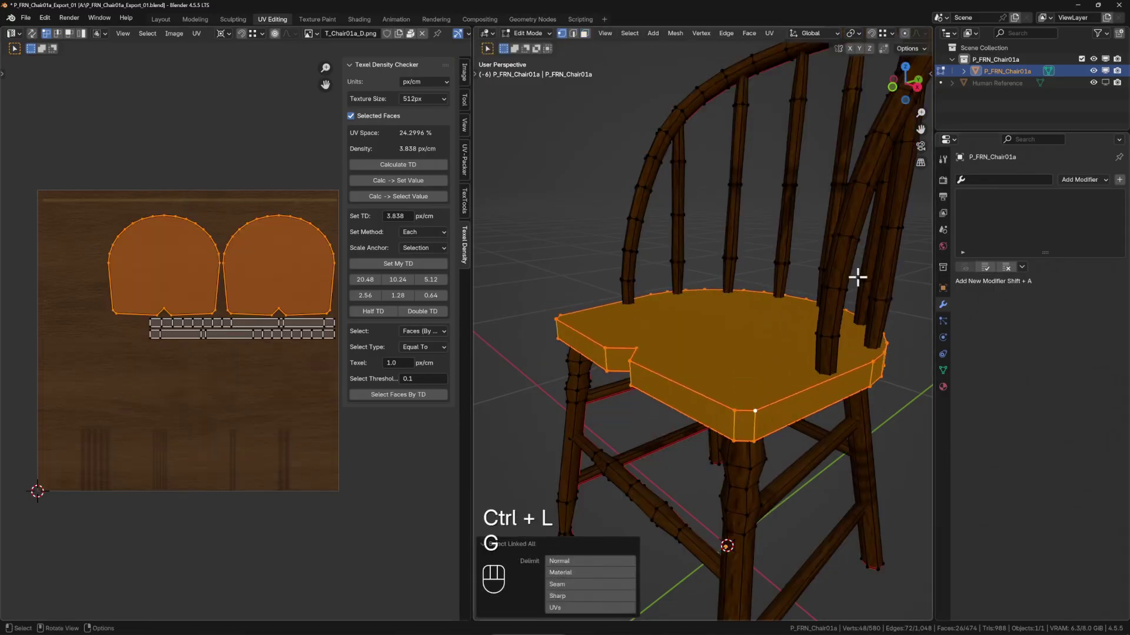
With all chair faces selected, select the seat and seat-edge islands and shift them toward the middle of the texture's upper area.
key("a")
left_click_drag(109, 183, 333, 336)
key("ctrl+l")
key("g")
left_click(266, 308)
key("s")
right_click(284, 304)
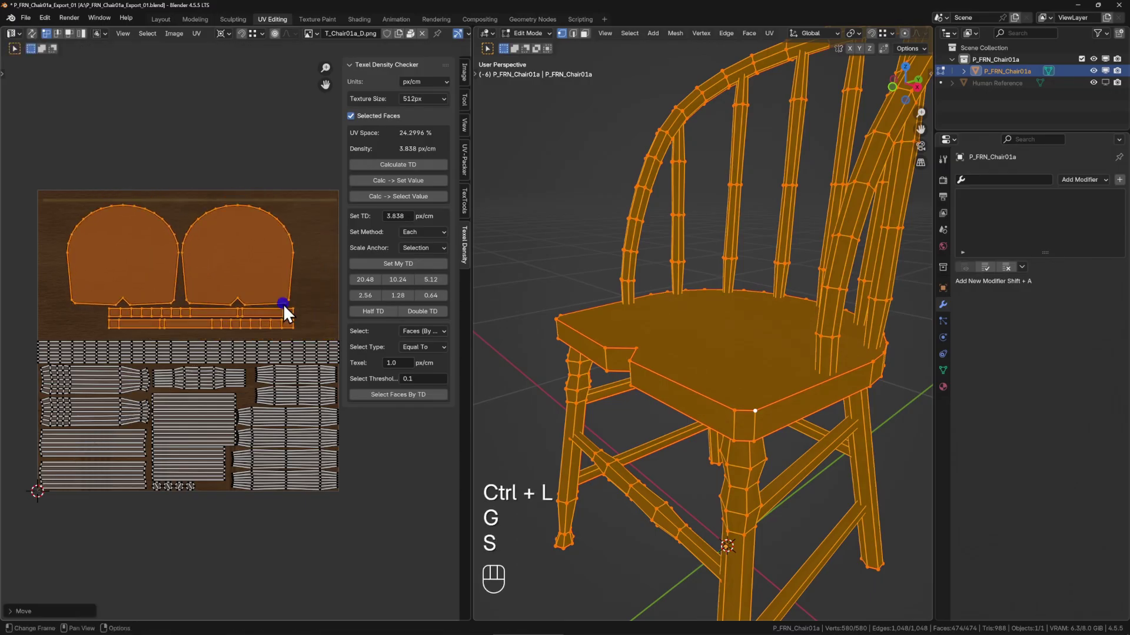
Change the UV pivot point, then scale the seat and seat-edge islands up to about 1.18 and recentre them above the full-width strip.
left_click(221, 33)
left_click(254, 106)
key("s")
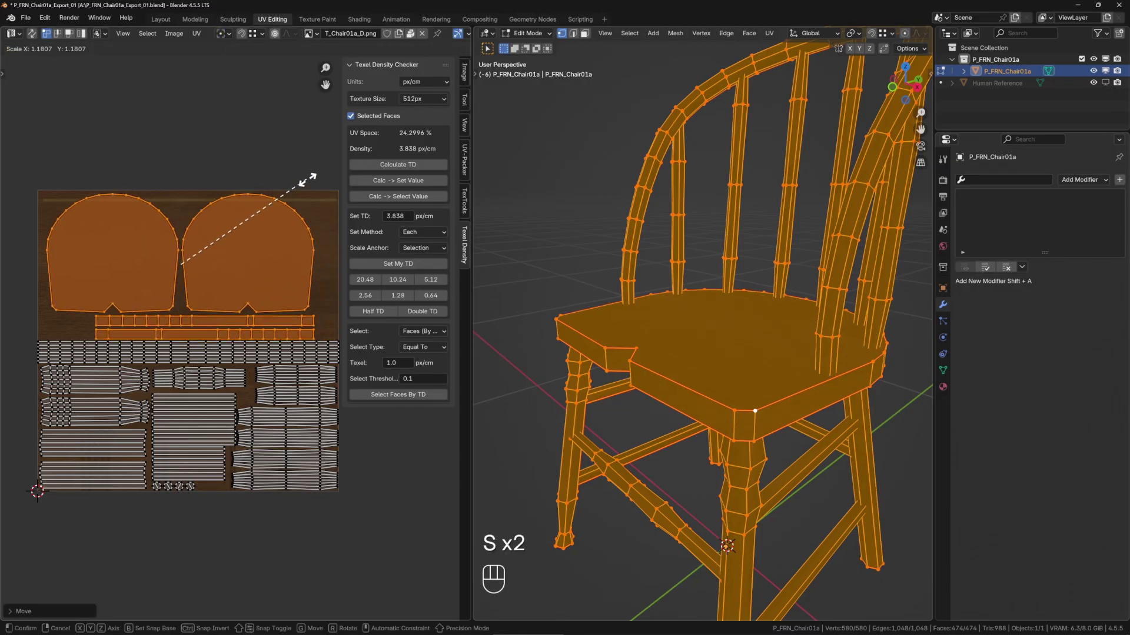
left_click(303, 178)
key("g")
left_click(274, 182)
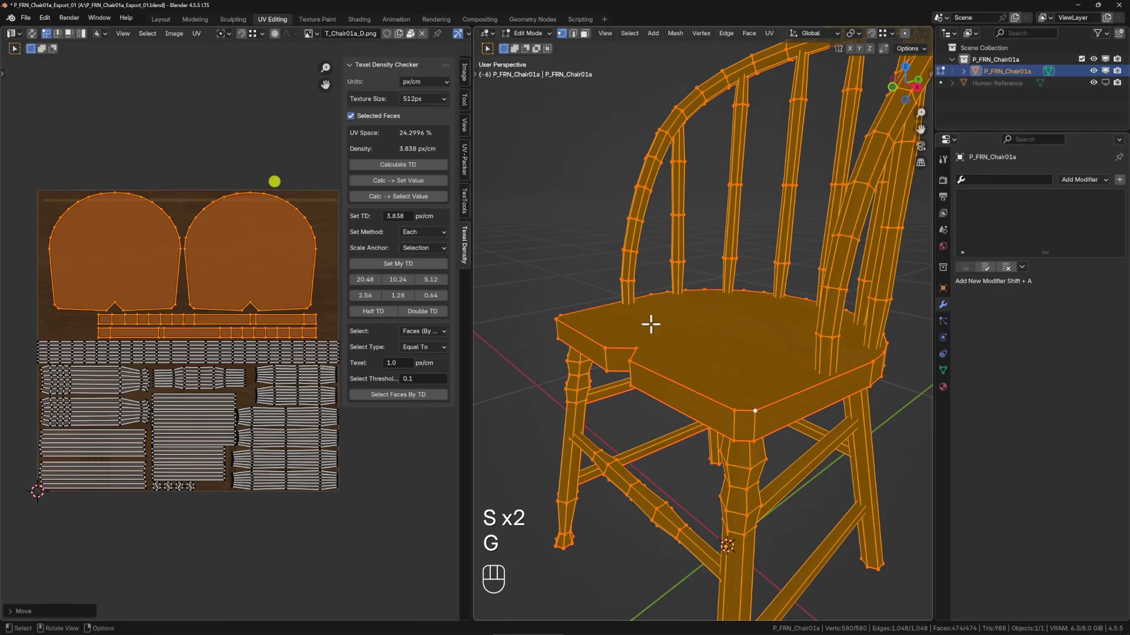
Recalculate the texel density of the enlarged seat and seat-edge islands.
key("Tab")
key("Tab")
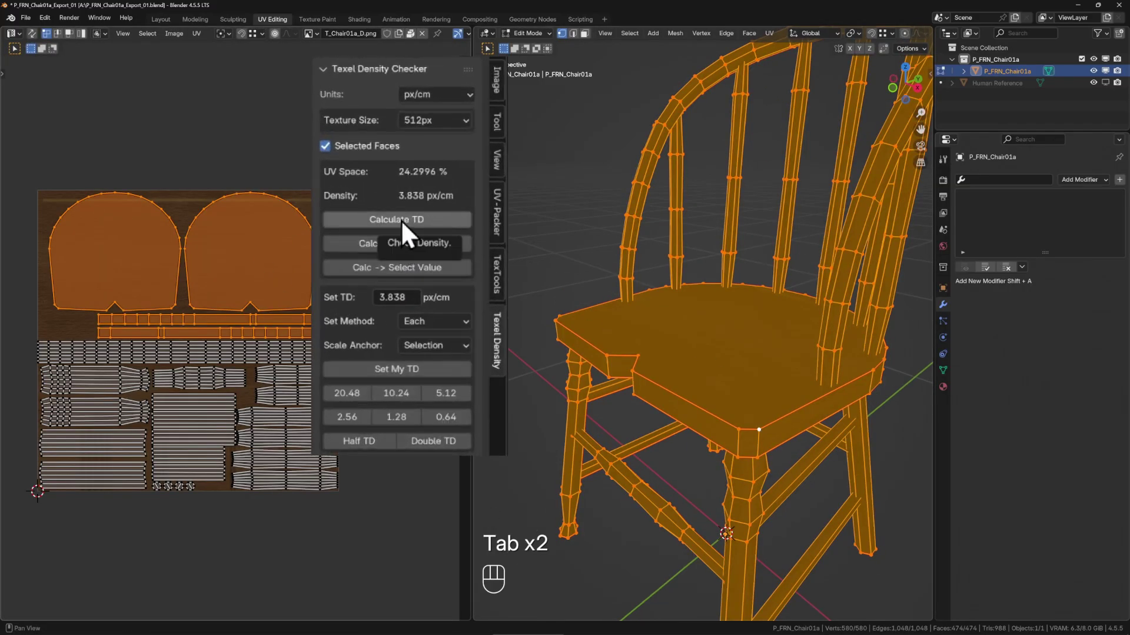
left_click(401, 219)
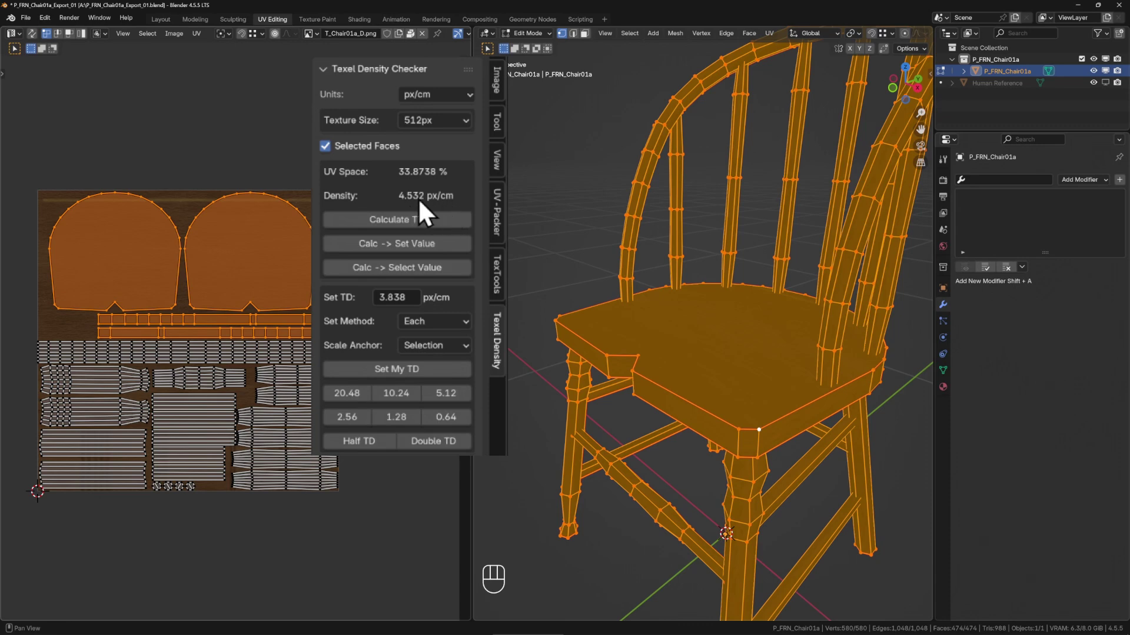
Undo the enlargement and repositioning of the seat and seat-edge islands.
key("ctrl+z")
key("ctrl+z")
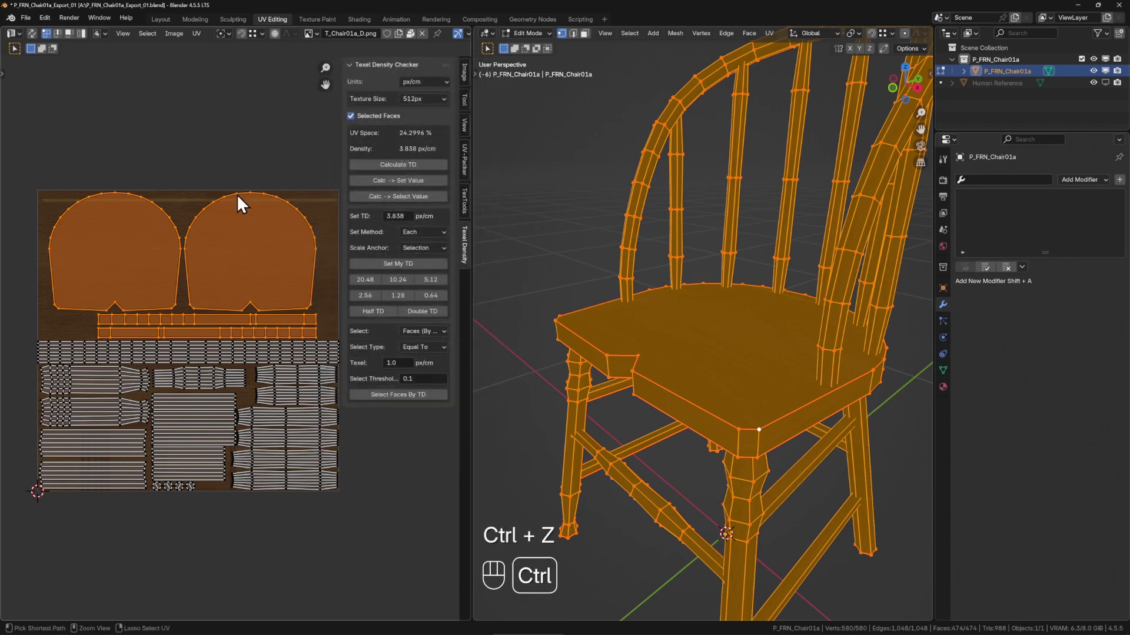
key("ctrl+z")
key("ctrl+z")
key("ctrl+z")
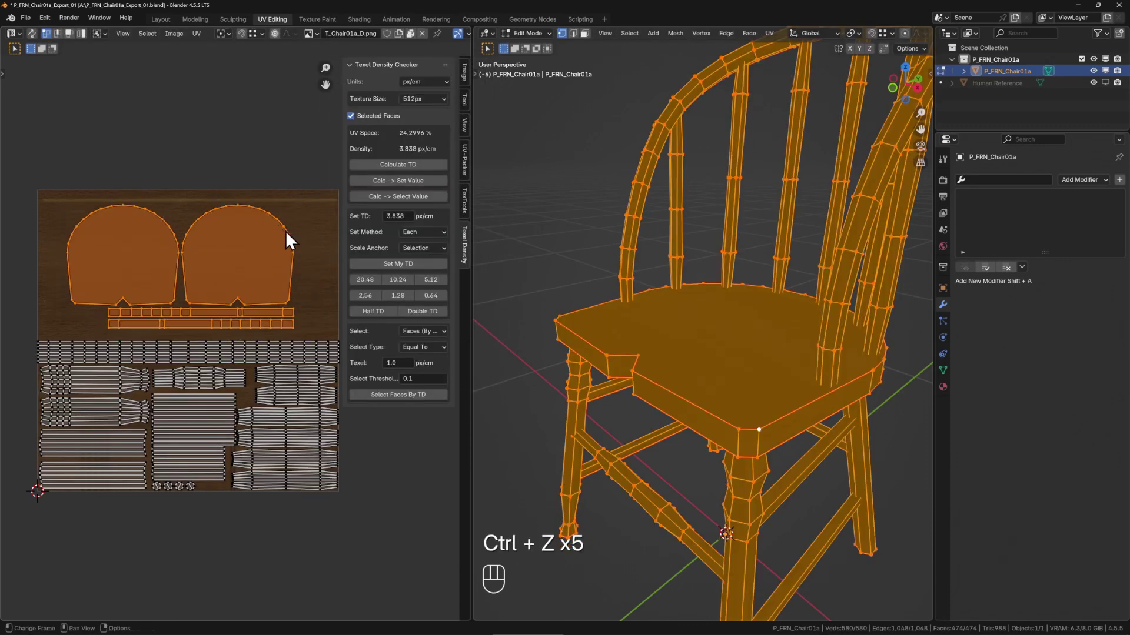
Select the two linked seat-edge strips and move them left along X and slightly down along Y, away from the seat islands.
left_click(212, 325)
key("ctrl+l")
key("g")
key("x")
left_click(198, 328)
key("g")
key("y")
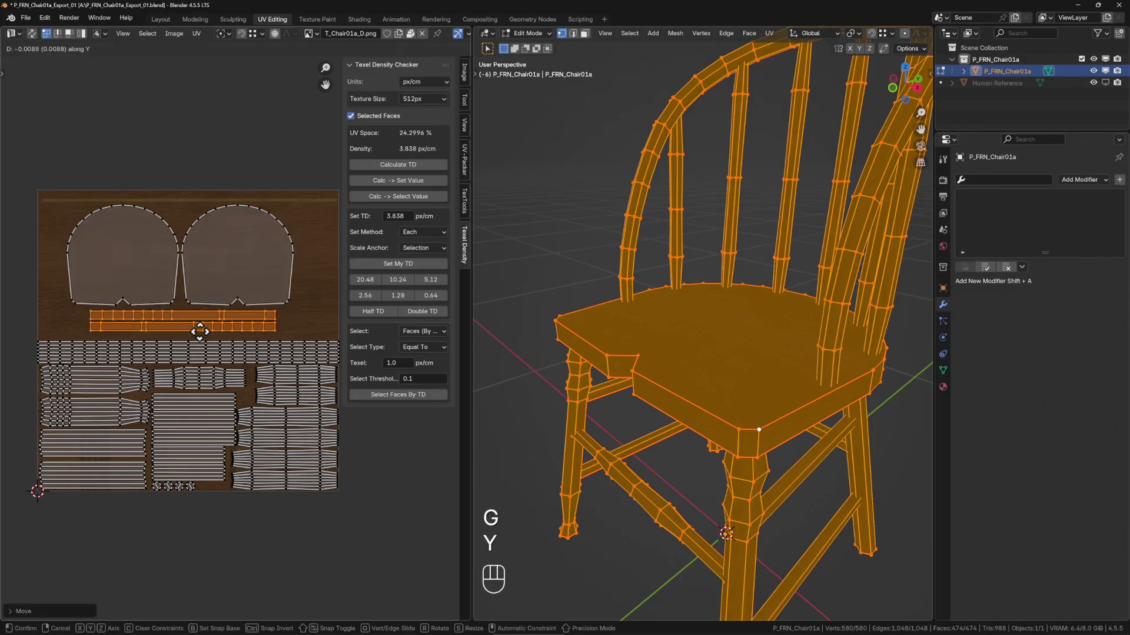
left_click(199, 332)
Lower the bottom seat-edge strip slightly for a wider gap, and raise all seat and seat-edge islands along Y toward the texture's top edge.
left_click(153, 331)
key("ctrl+l")
key("g")
key("y")
left_click(164, 372)
left_click_drag(50, 204, 315, 331)
key("g")
key("y")
left_click(280, 310)
Move the right seat island to the right along X to widen the gap between the two seat islands.
left_click(266, 226)
key("ctrl+l")
key("g")
key("x")
left_click(323, 276)
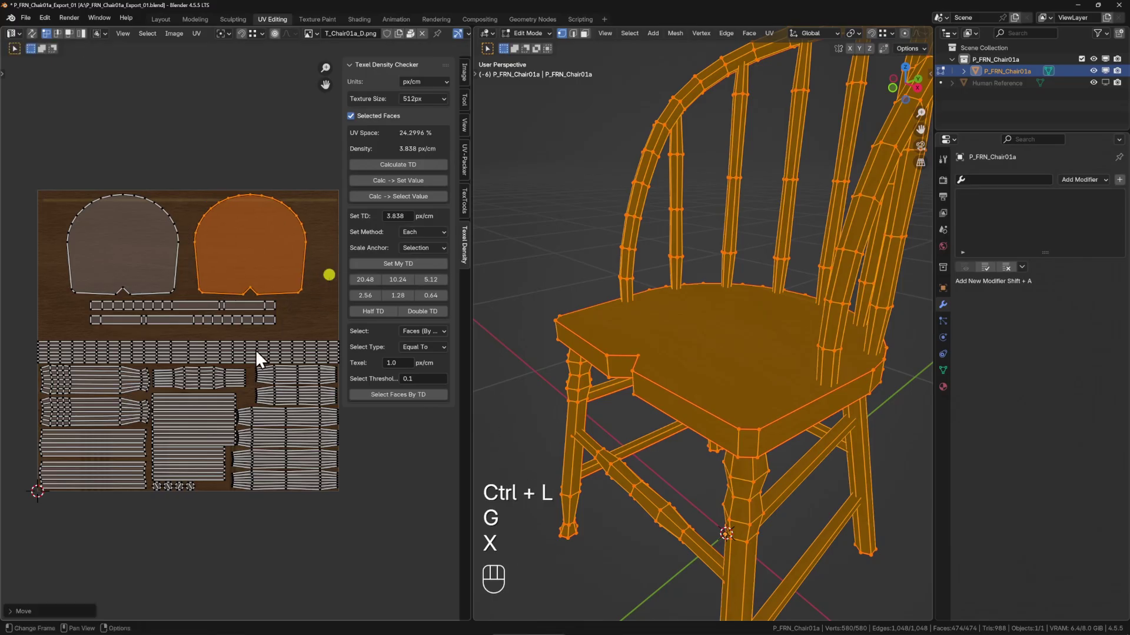
Select the full-width strip and raise it along Y, closer to the seat-edge strips.
left_click(202, 341)
key("ctrl+l")
key("g")
key("y")
left_click(160, 239, "shift")
Select the row of three islands directly below the full-width strip and raise it along Y.
left_click_drag(108, 352, 293, 383)
key("ctrl+l")
key("g")
key("y")
right_click(225, 388)
left_click_drag(102, 356, 300, 375)
key("ctrl+l")
key("g")
key("y")
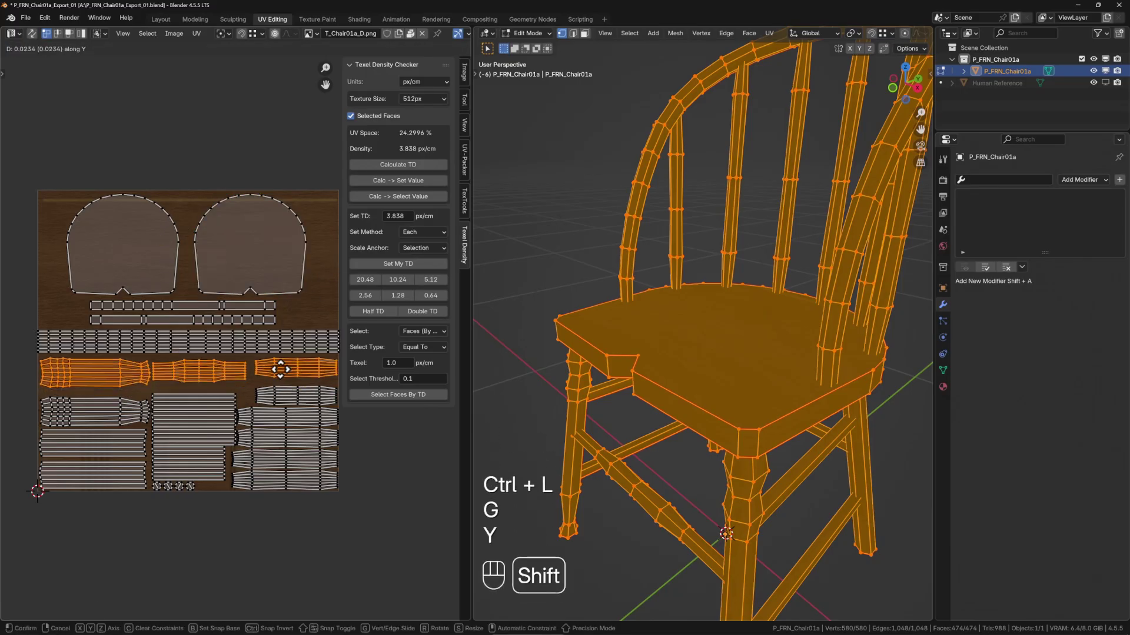
left_click(288, 356)
Select the second leg island and the top slat island of the middle column and raise them along Y.
left_click_drag(112, 391, 186, 404)
key("ctrl+l")
key("g")
key("y")
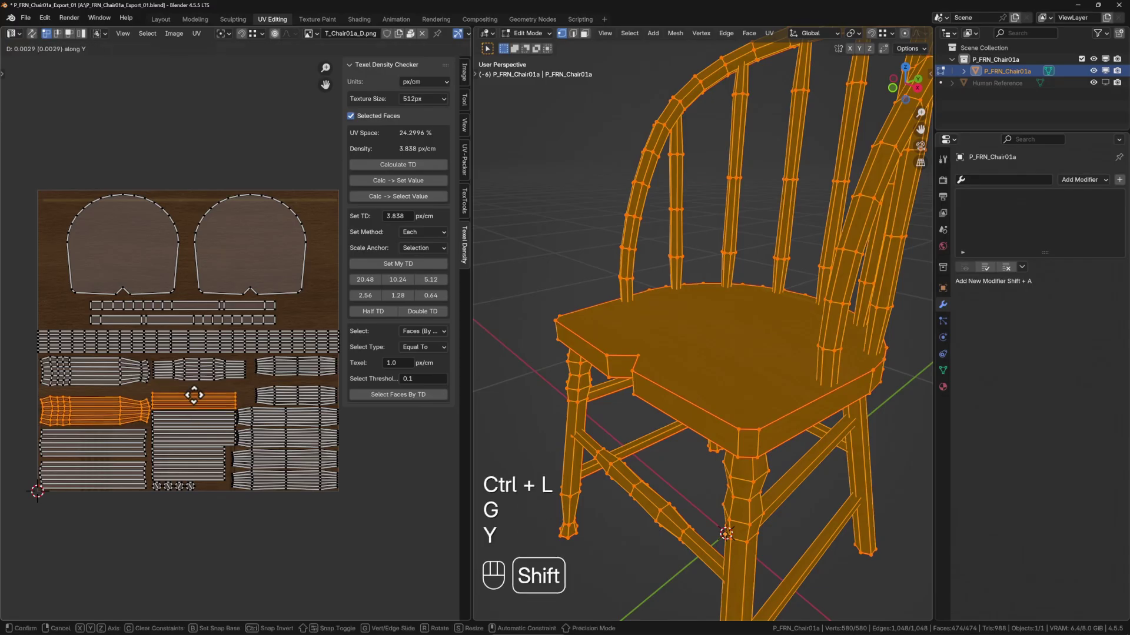
left_click(194, 393)
Space out the second and third islands of the right column along Y, and select the linked fourth island below them.
left_click(282, 393)
key("g")
key("y")
left_click(282, 335)
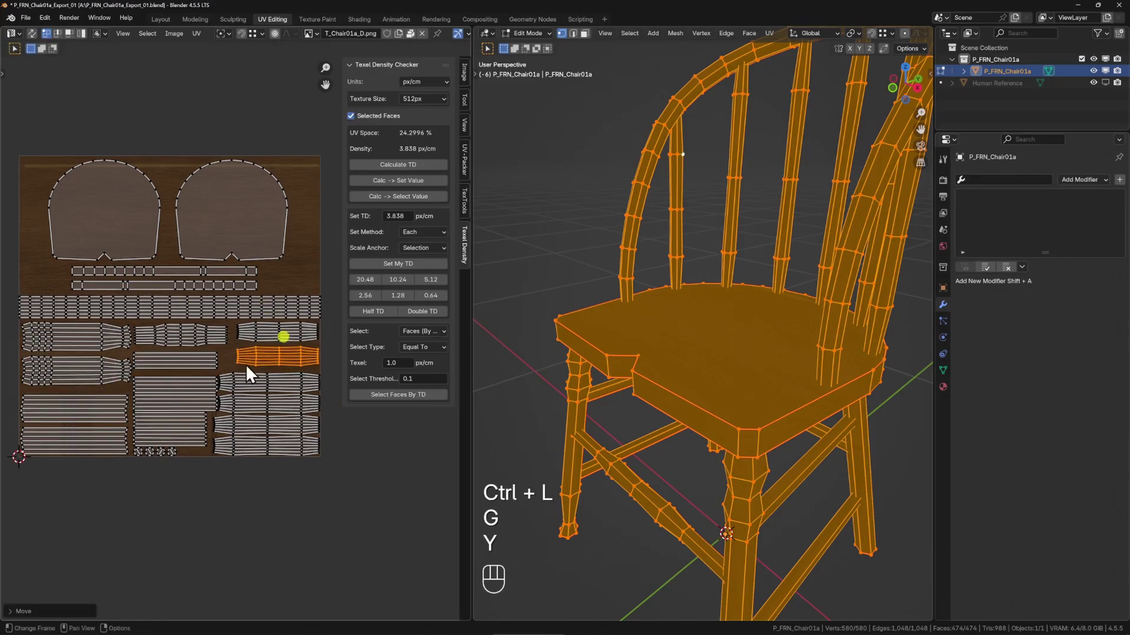
key("ctrl+l")
key("g")
key("y")
left_click_drag(243, 367, 256, 411)
left_click(280, 371)
key("ctrl+l")
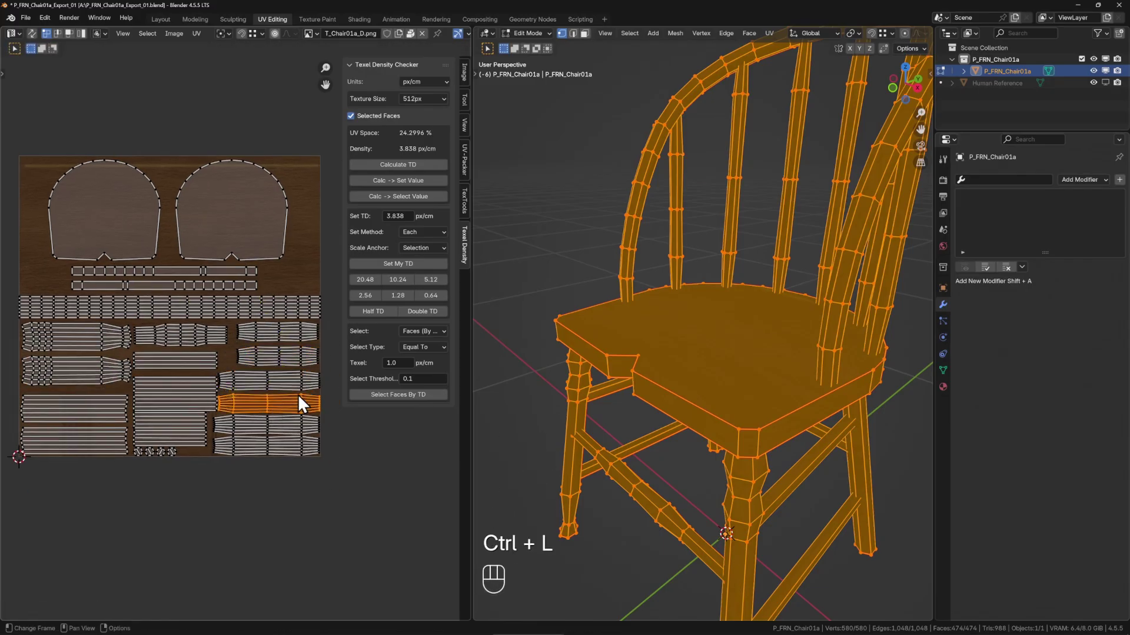
Select the third and fourth islands of the right column and adjust their height along Y to even out the gaps.
scroll(330, 387, "up", 2)
left_click_drag(230, 349, 204, 408)
key("ctrl+l")
key("g")
key("y")
left_click(226, 389)
left_click_drag(242, 356, 207, 408)
key("ctrl+l")
key("g")
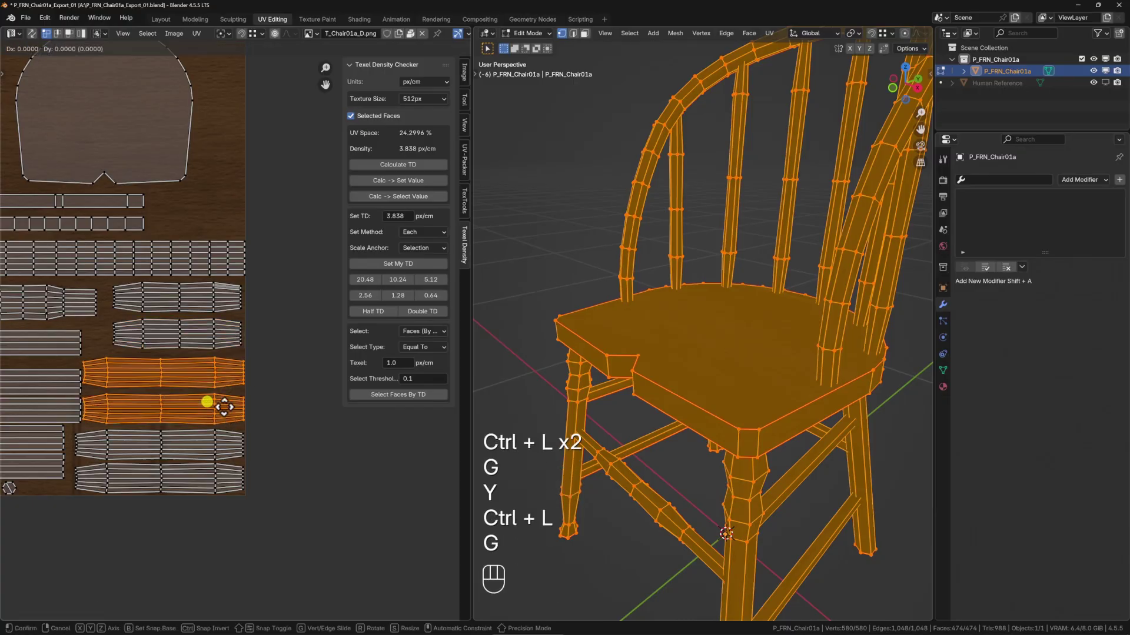
key("y")
left_click(227, 386)
Select the second-lowest island of the right column and move it along Y to separate it from its neighbours.
left_click_drag(222, 449, 244, 436)
key("ctrl+l")
key("g")
key("y")
left_click(244, 429)
Space out the second and third slat islands of the middle column by moving each one along Y.
left_click(248, 388)
key("ctrl+l")
key("g")
key("y")
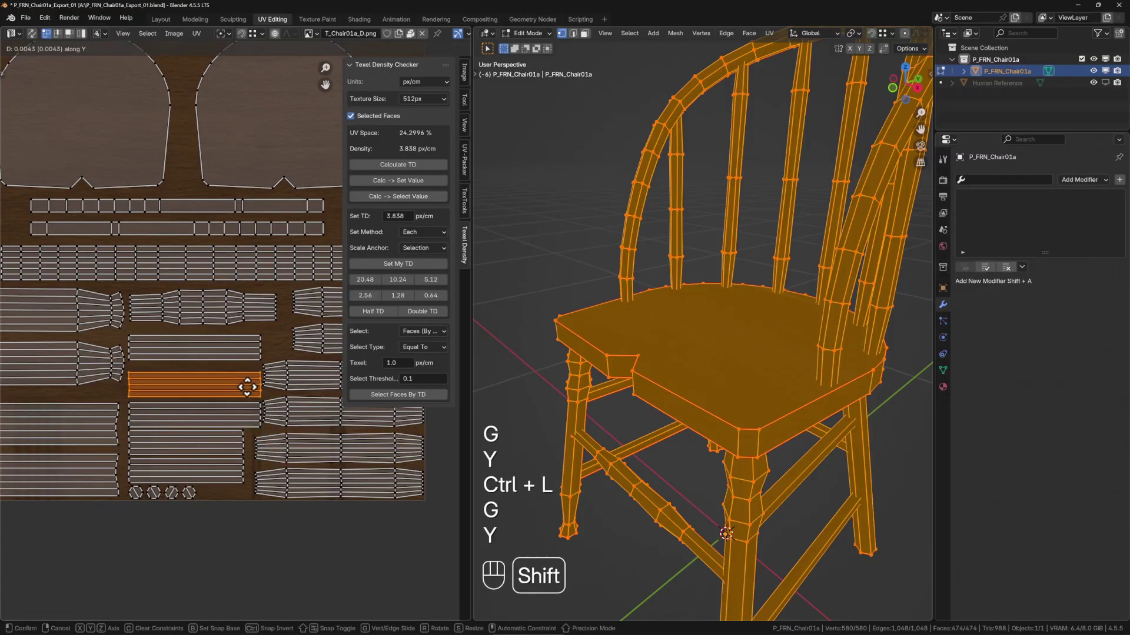
left_click(253, 343)
left_click(129, 404)
key("ctrl+l")
key("g")
key("y")
left_click(159, 383)
Reposition the two lowest slat islands of the middle column along Y so each has a gap to its neighbours.
left_click_drag(160, 385, 237, 373)
left_click(211, 428)
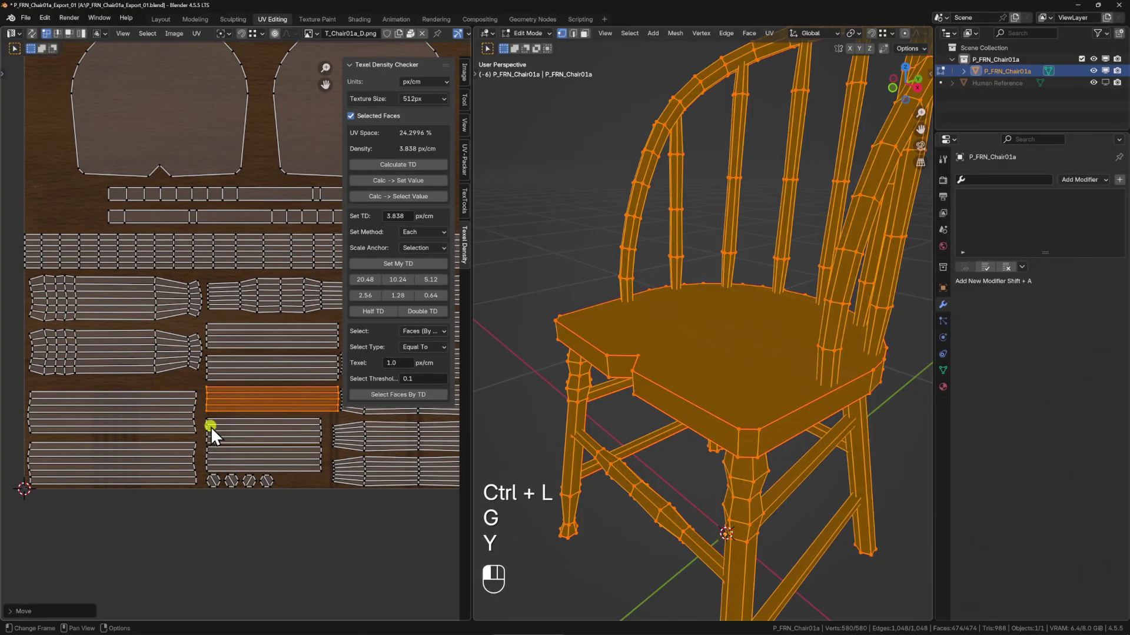
key("ctrl+l")
key("g")
key("y")
left_click(232, 408)
left_click(207, 449)
key("ctrl+l")
key("g")
key("y")
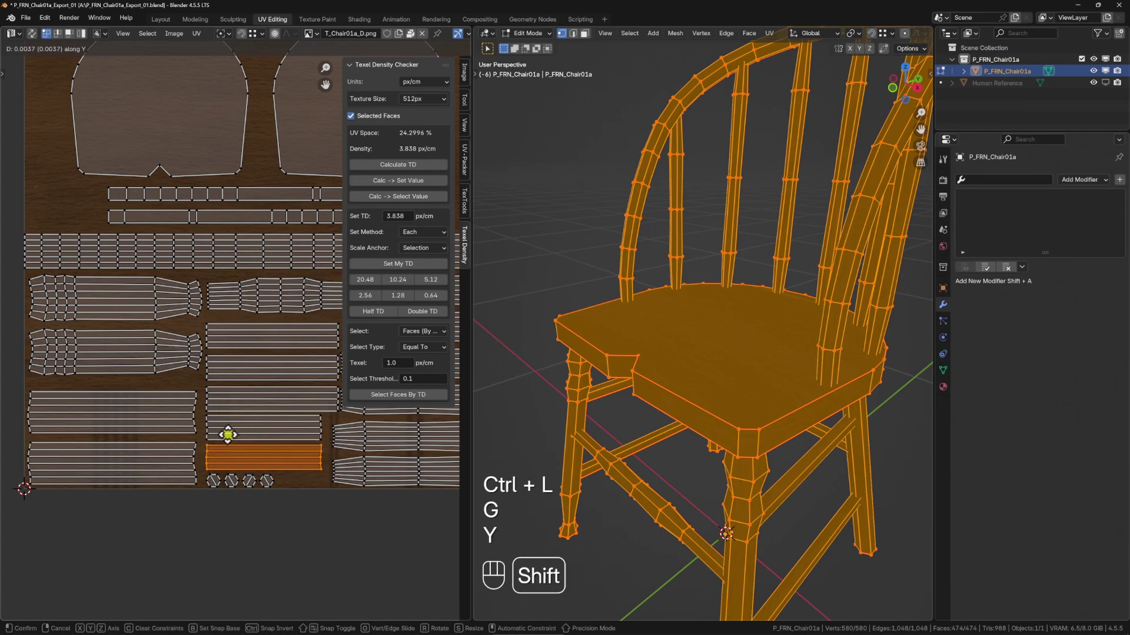
left_click(227, 434)
Nudge the third slat island of the middle column along Y, and hide the UV editor's sidebar.
scroll(249, 395, "right", 3)
scroll(249, 395, "up", 2)
left_click(276, 413)
key("ctrl+l")
key("g")
key("y")
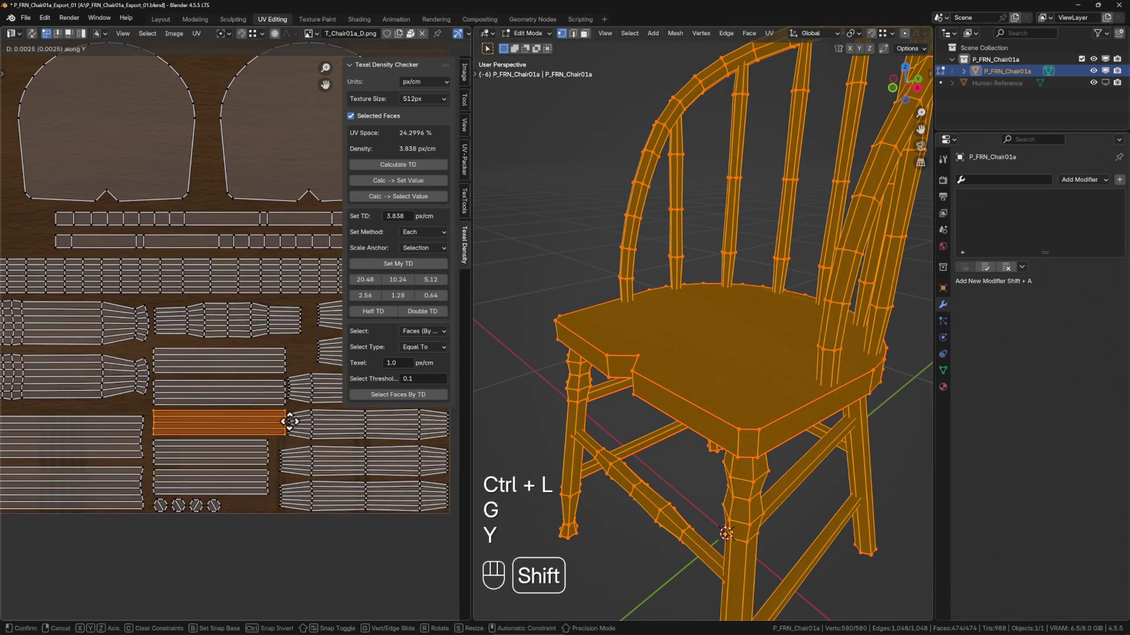
left_click(242, 374)
scroll(232, 382, "down", 1)
key("n")
scroll(238, 371, "down", 1)
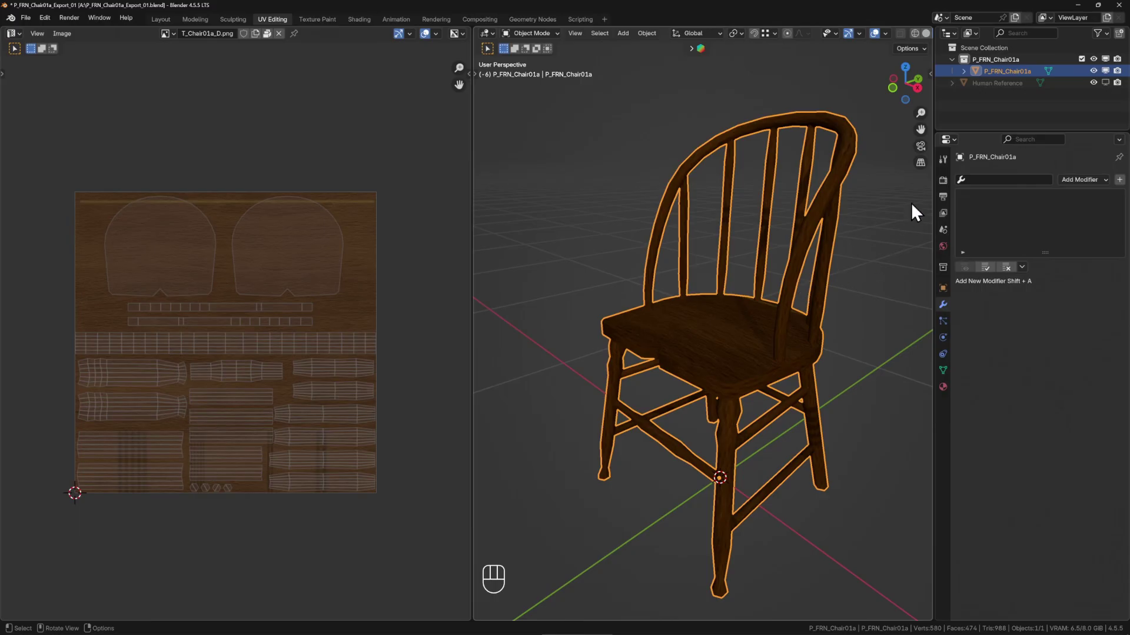
Set the scene's render engine to Cycles.
left_click(941, 181)
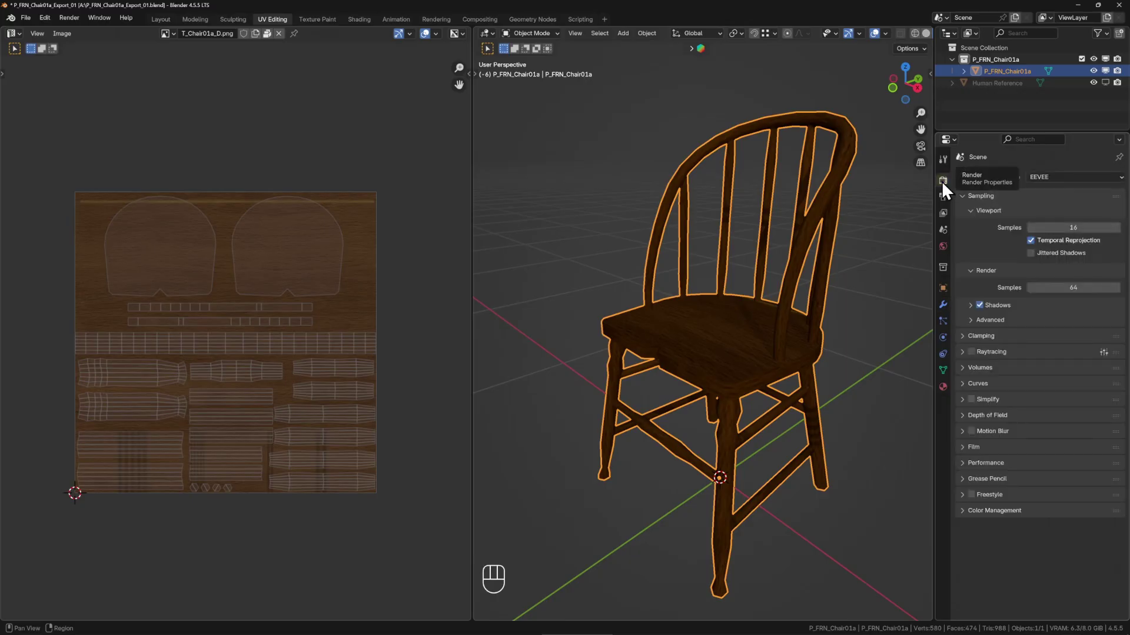
left_click(1072, 177)
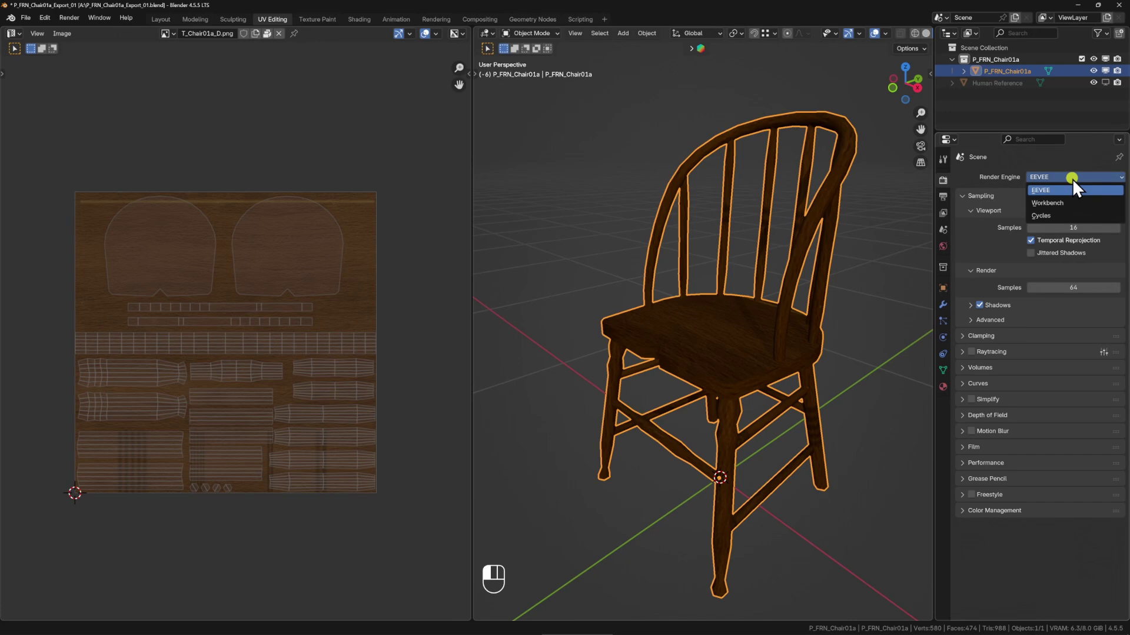
left_click(1045, 214)
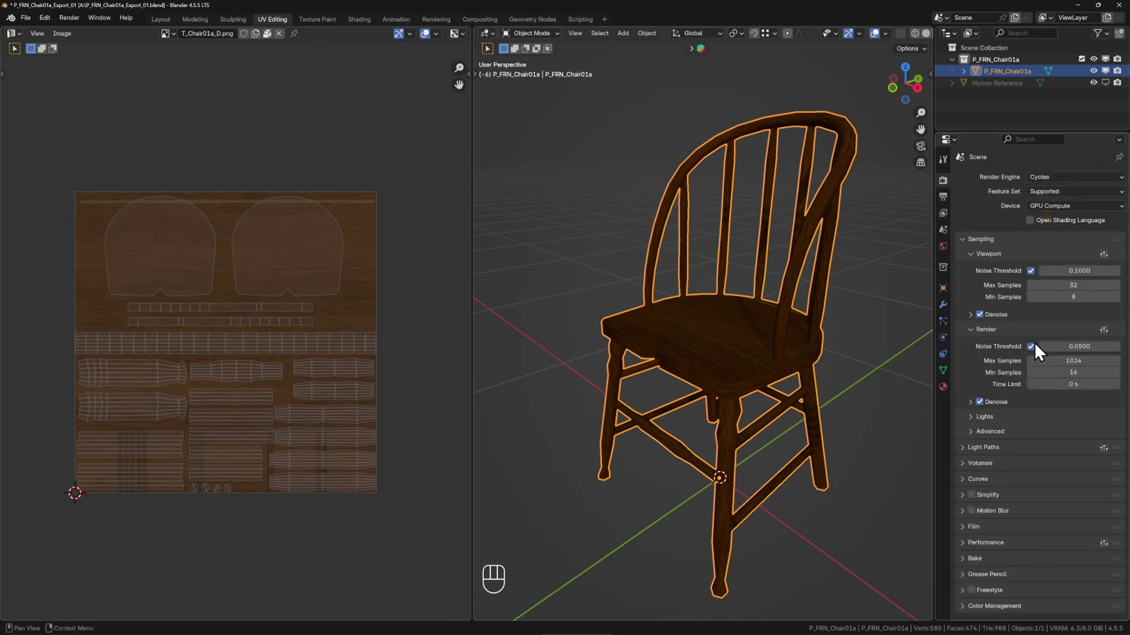
Set the bake type to Ambient Occlusion, bake it into the chair's image texture, and inspect the result around the model.
left_click(964, 560)
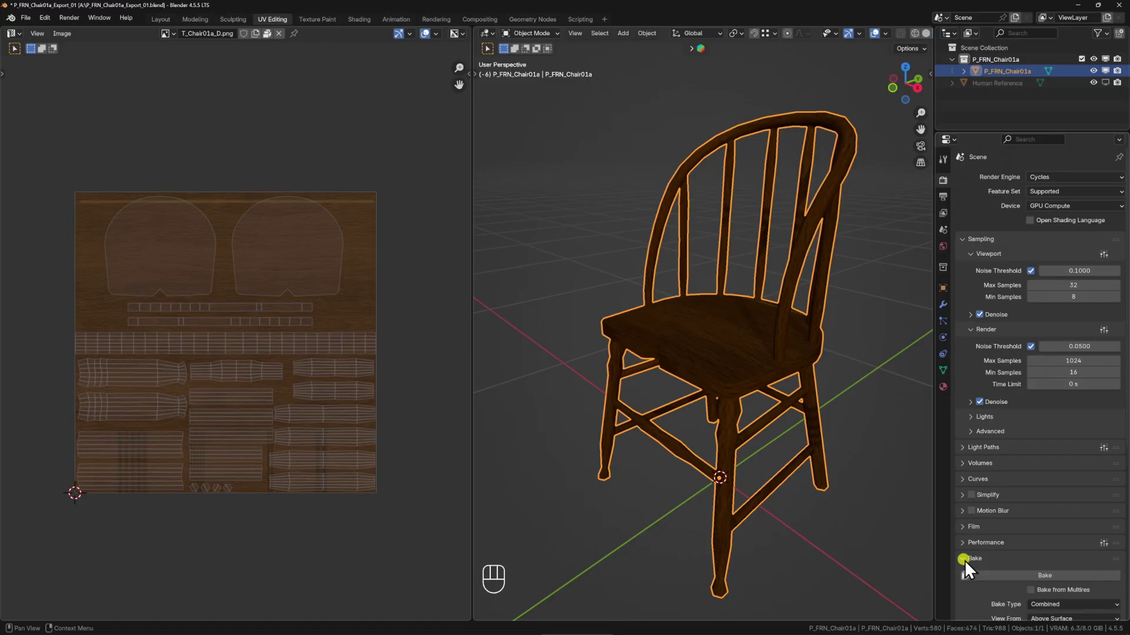
scroll(964, 560, "down", 8)
left_click(1059, 408)
left_click(1057, 434)
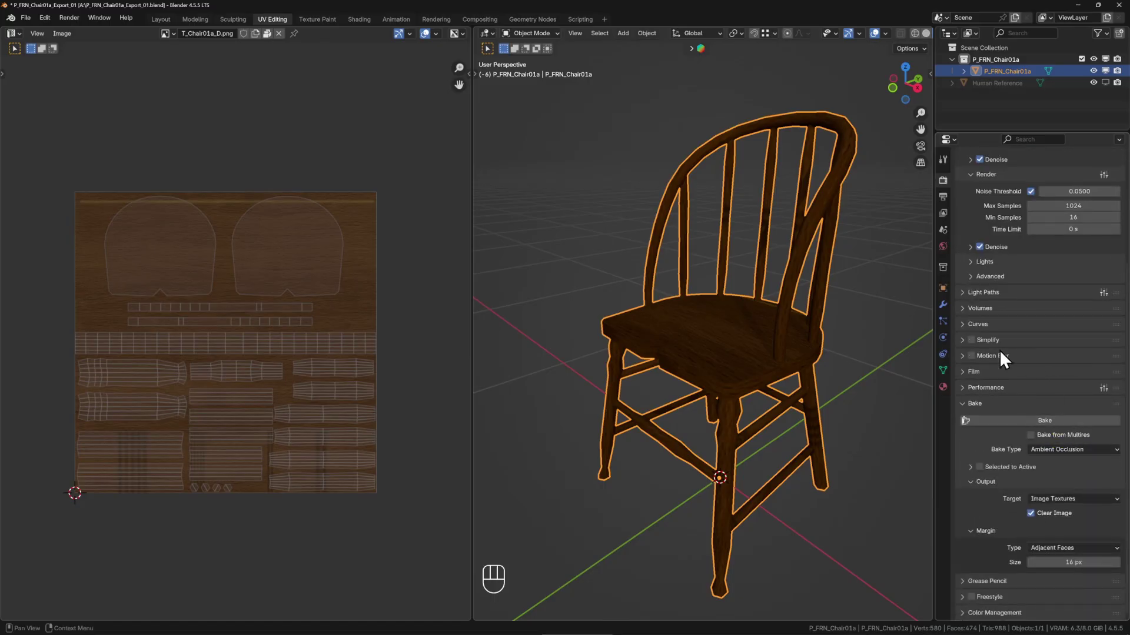
left_click(1052, 421)
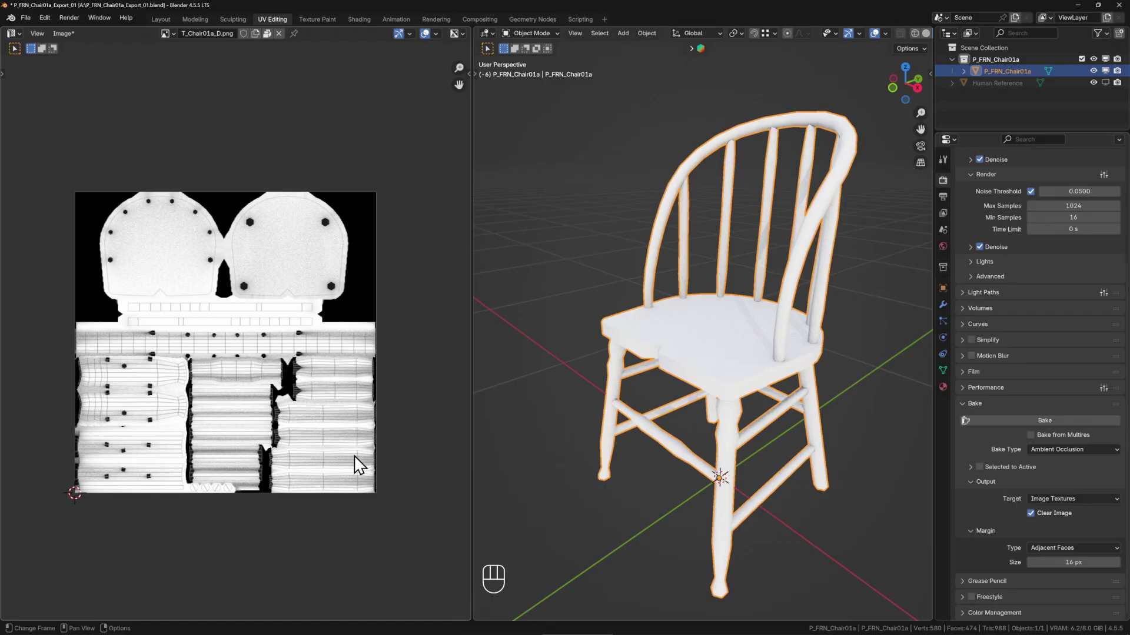
left_click_drag(774, 373, 714, 454)
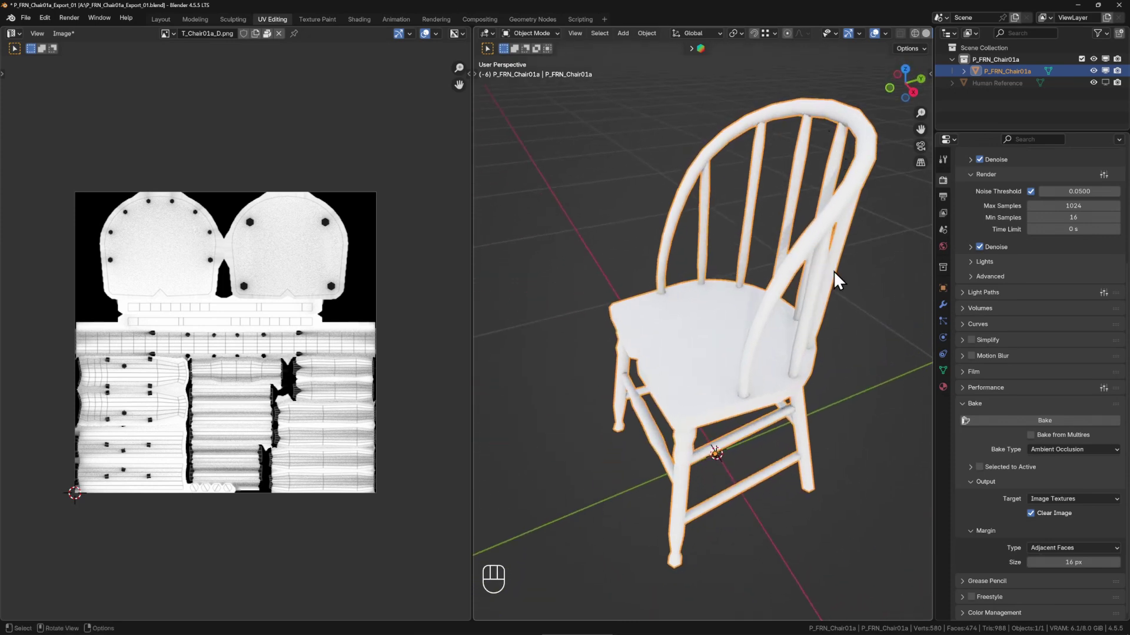
left_click_drag(838, 281, 686, 245)
left_click_drag(706, 411, 792, 389)
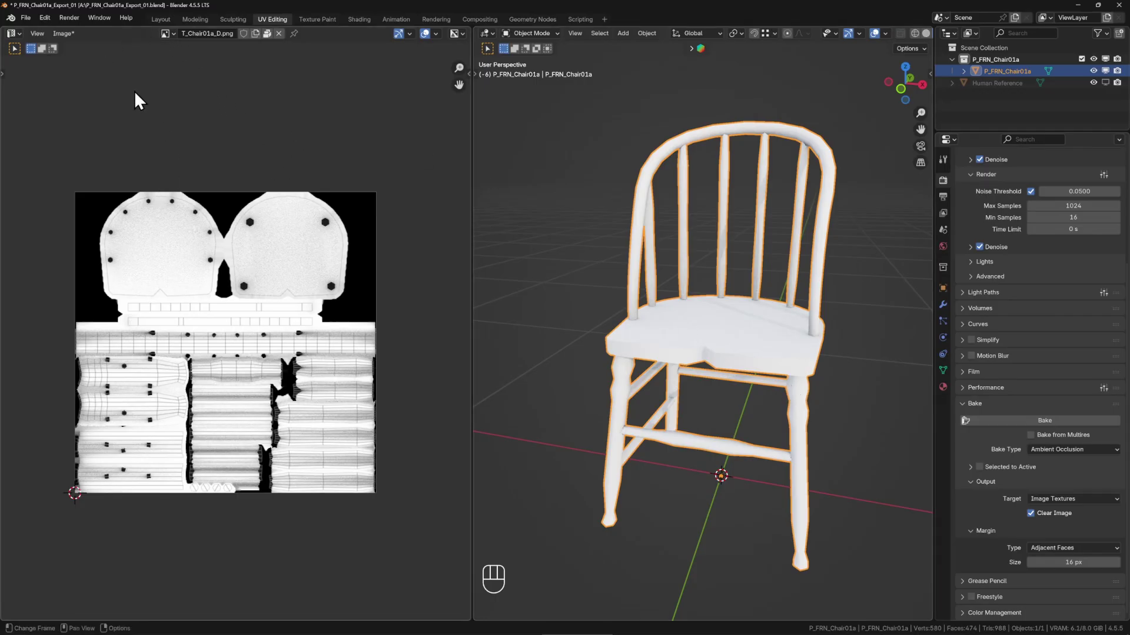
Save the baked ambient occlusion image as a new PNG file named T_Chair01a_AO.
left_click(65, 34)
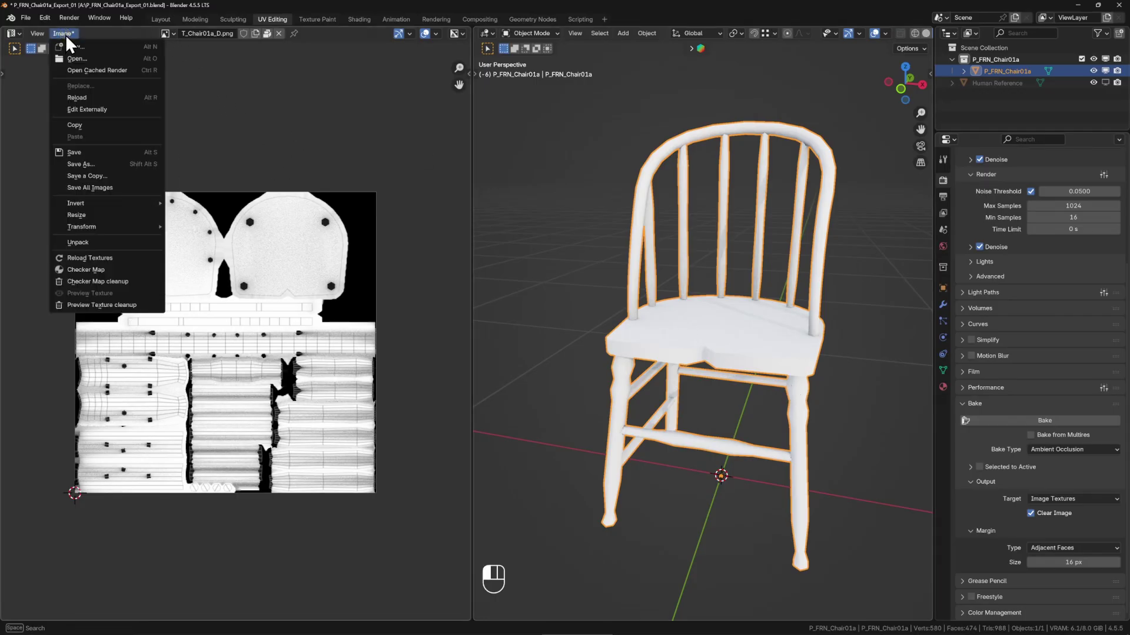
left_click(91, 164)
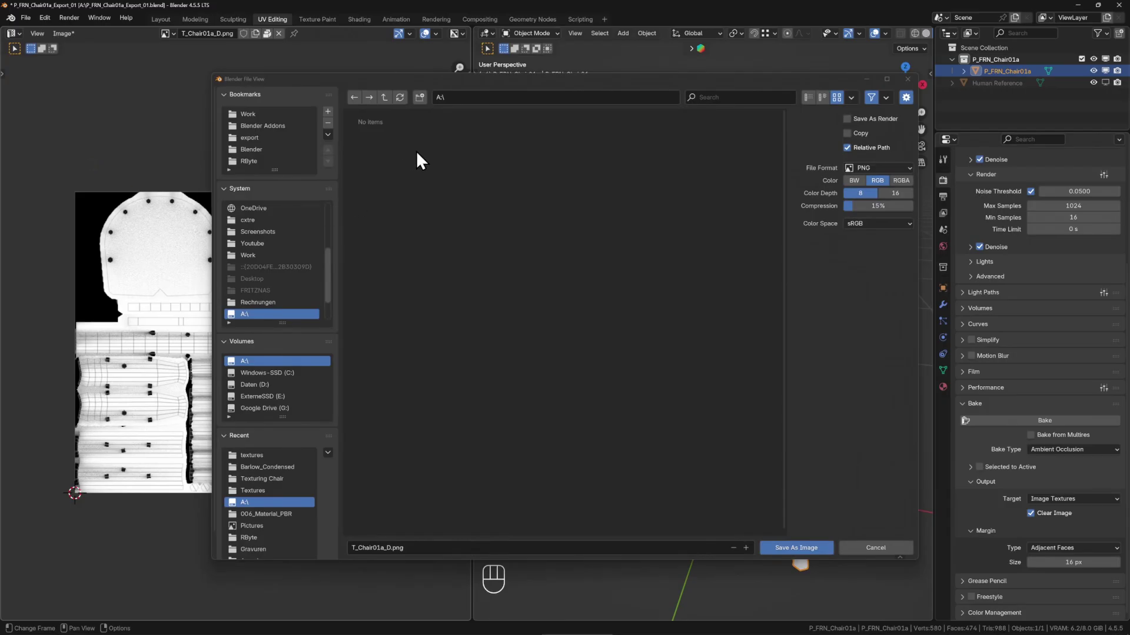
left_click(405, 548)
left_click_drag(386, 548, 434, 548)
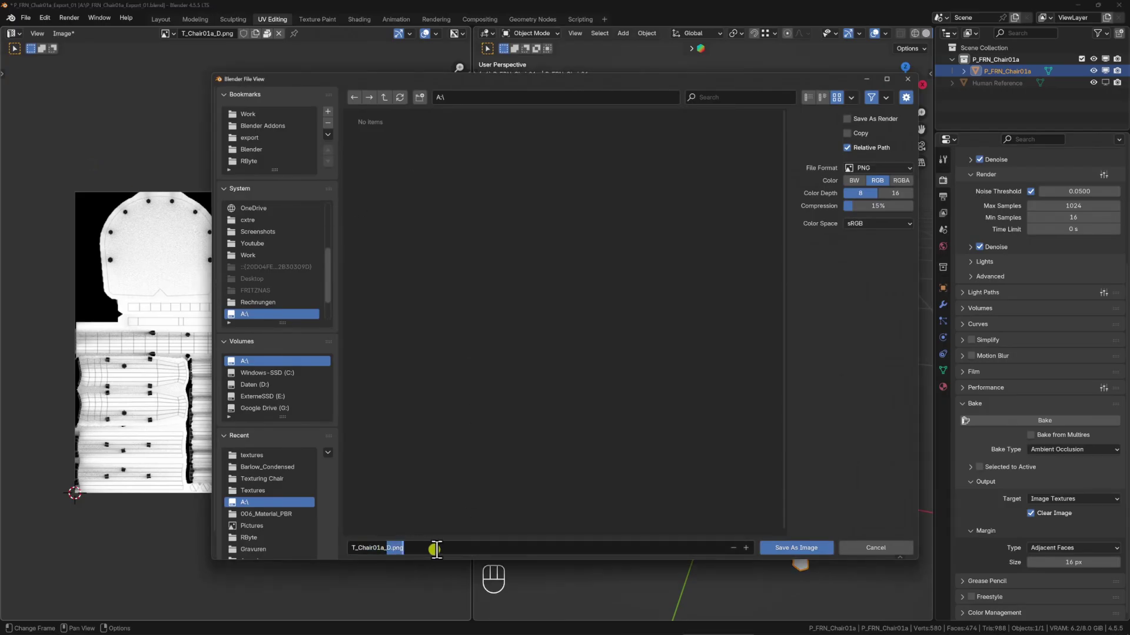
type("AO")
left_click(814, 546)
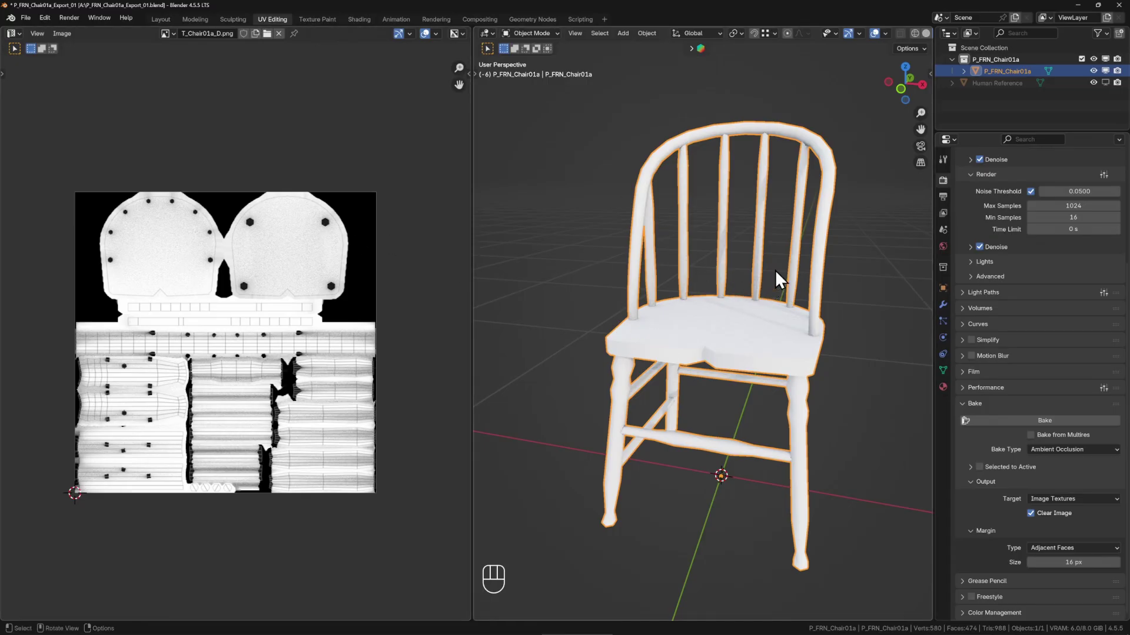
Select the whole chair mesh in Edit Mode and export its UV layout as the 512 × 512 PNG P_FRN_Chair01a.png with 0.25 fill opacity.
key("Tab")
key("a")
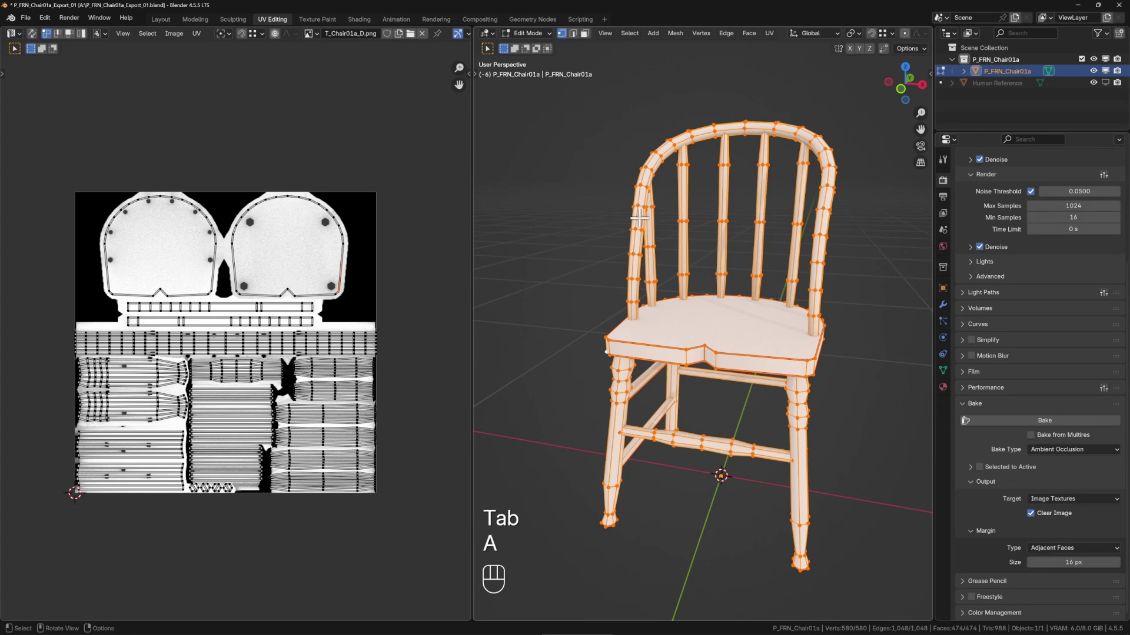
left_click(200, 33)
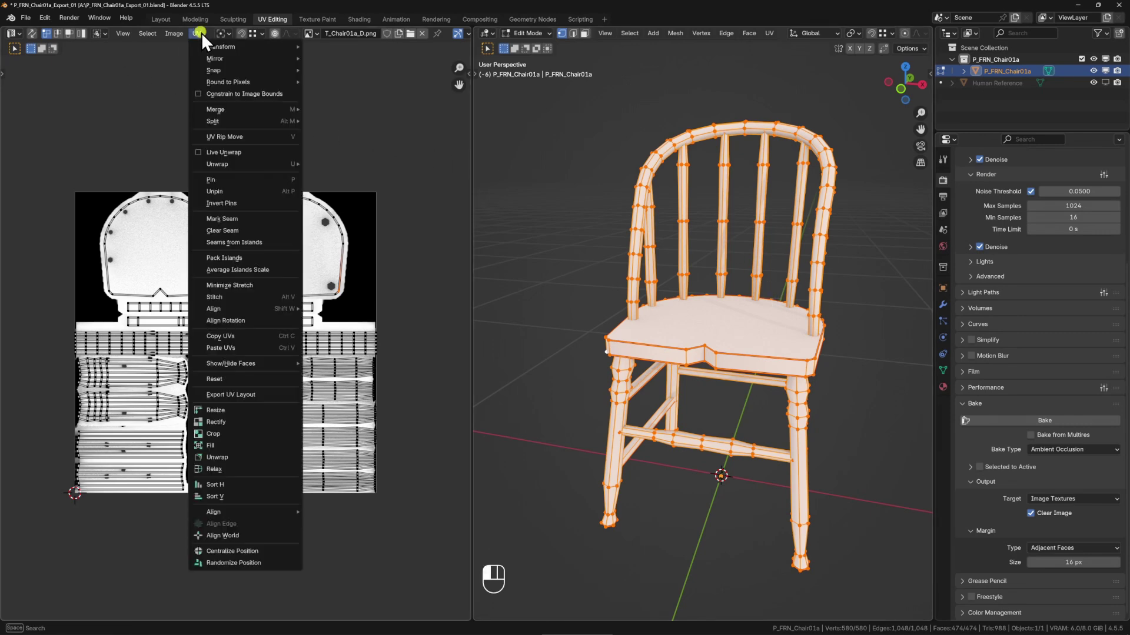
left_click(260, 395)
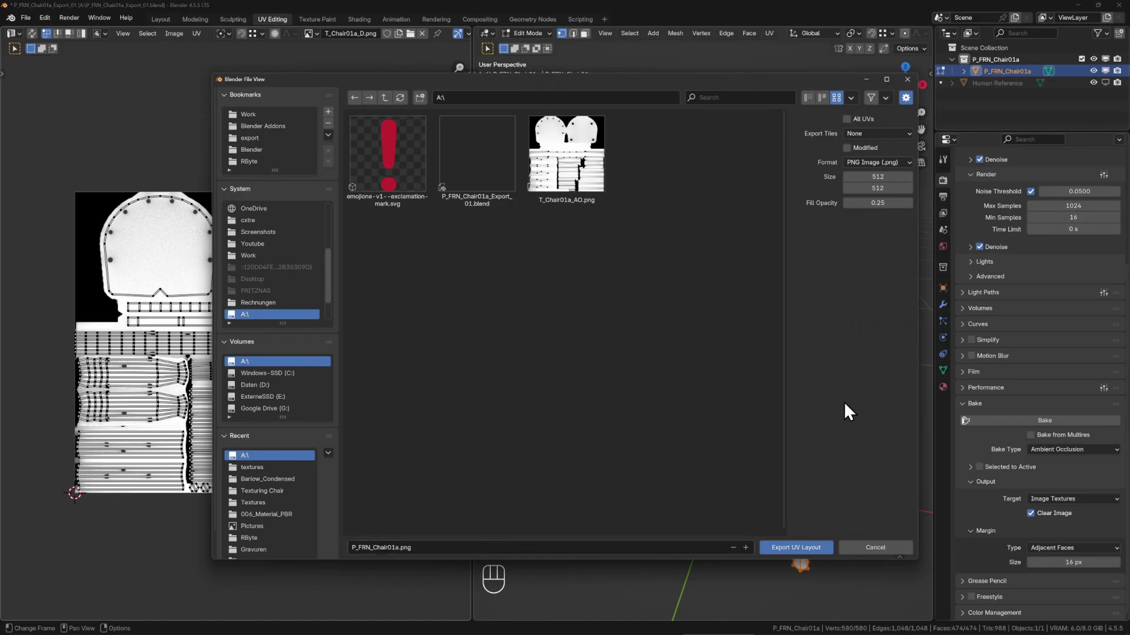
left_click(775, 548)
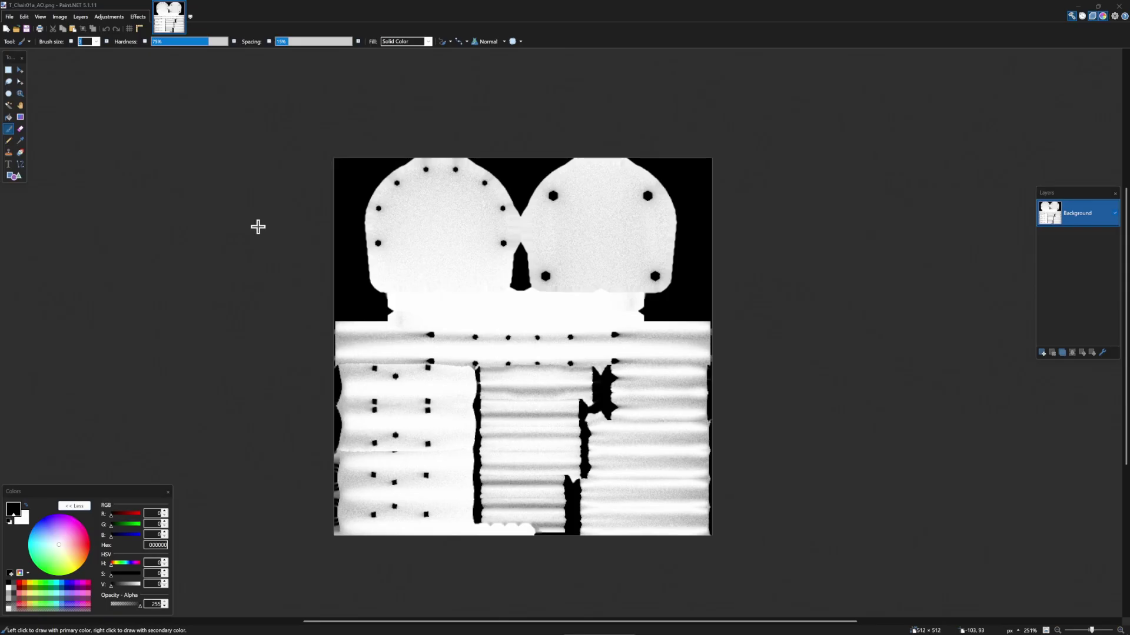
Add the exported UV layout P_FRN_Chair01a as a new layer over the baked ambient occlusion image.
key("ctrl+r")
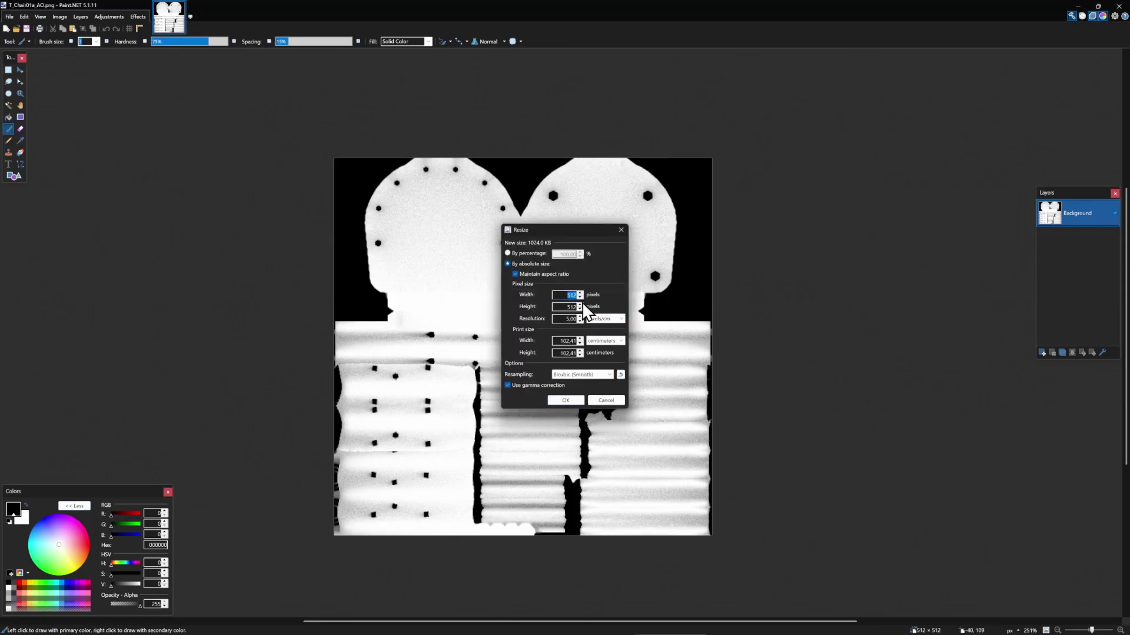
key("Escape")
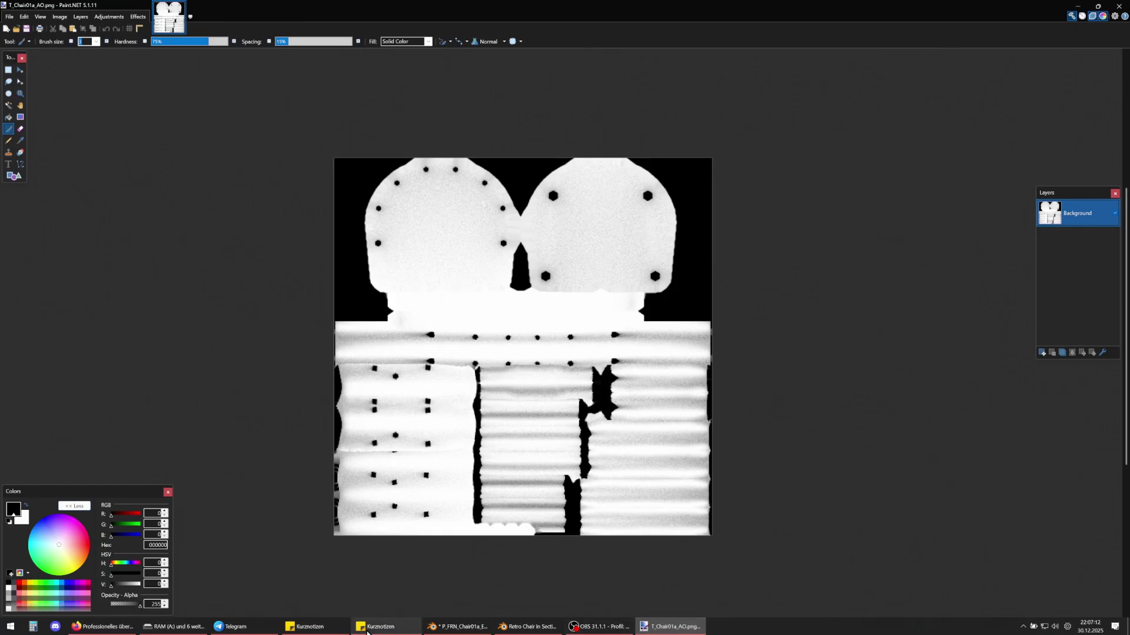
left_click(175, 628)
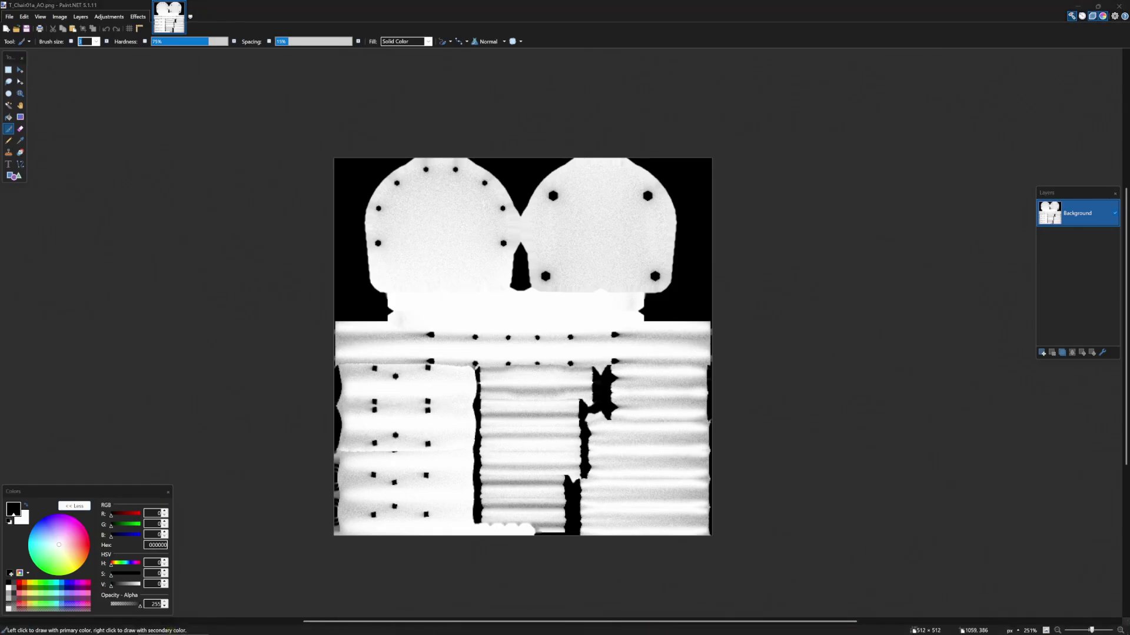
mouse_move(903, 464)
left_mouse_down()
mouse_move(645, 383)
mouse_move(532, 314)
left_mouse_up()
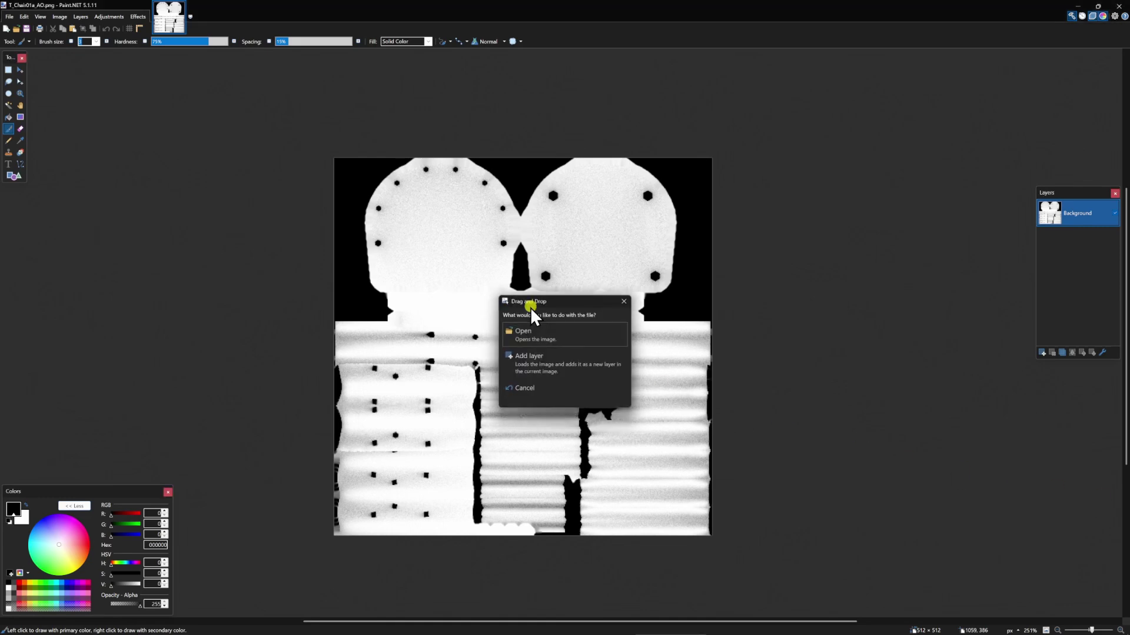
left_click(589, 375)
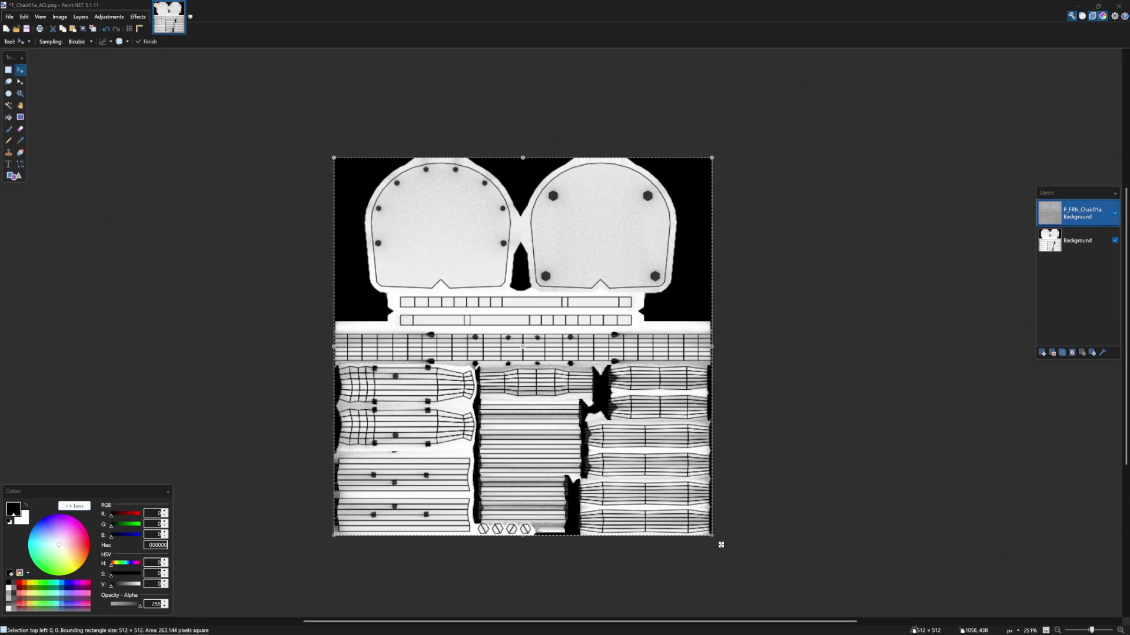
Open the azure-no-chip, hardwood-plywood and white-oiled-timber texture JPGs as separate images.
mouse_move(953, 471)
left_mouse_down()
mouse_move(604, 351)
mouse_move(529, 312)
left_mouse_up()
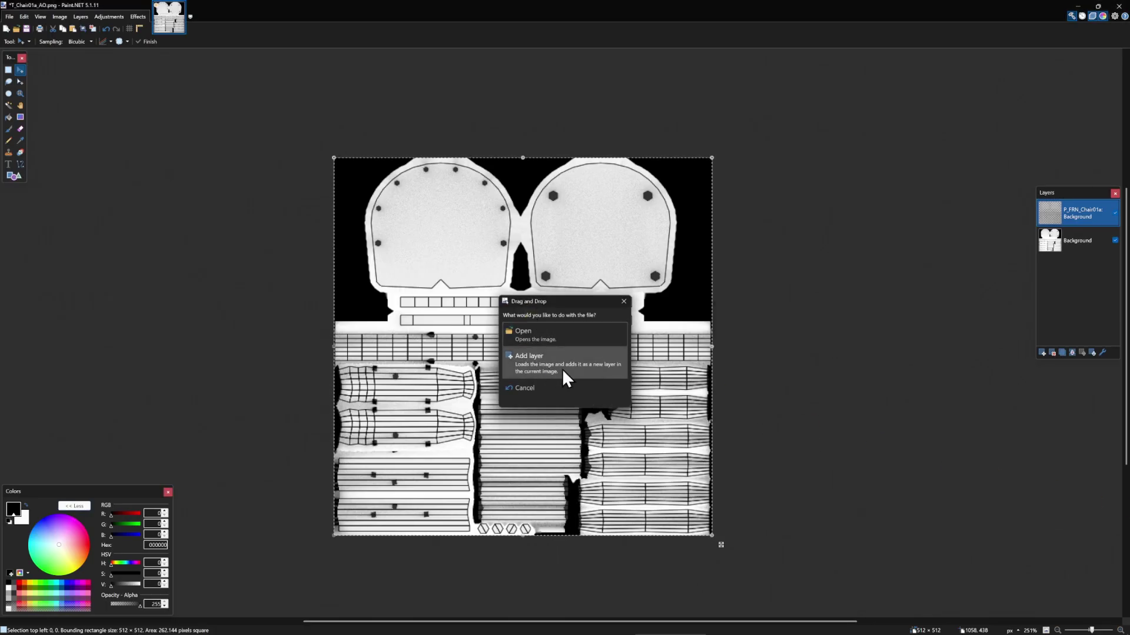
left_click(558, 333)
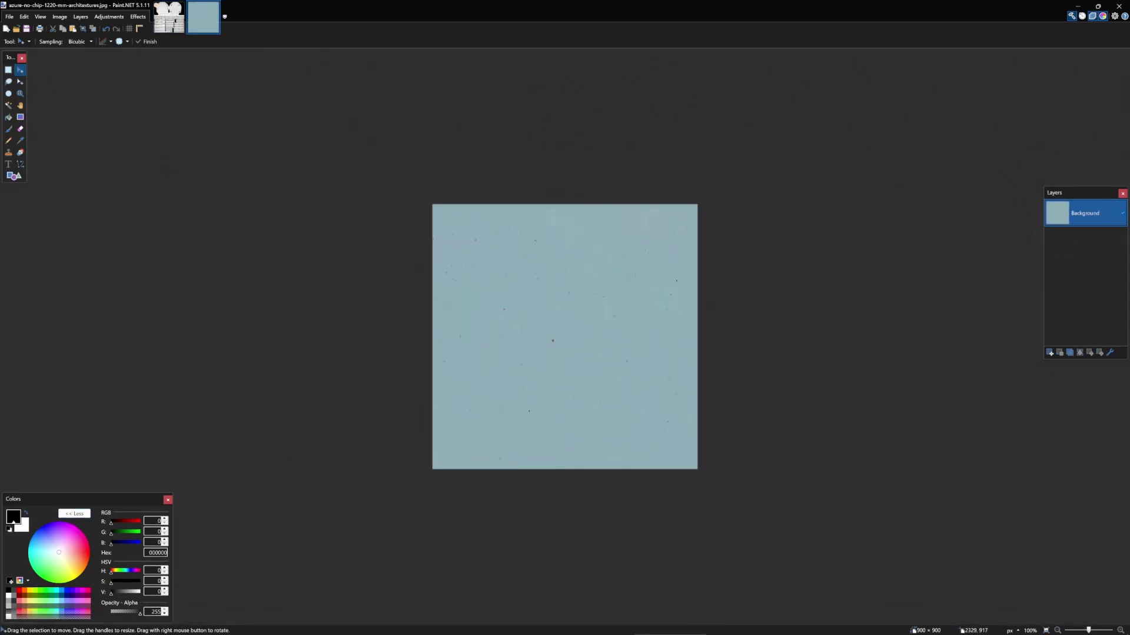
left_click_drag(724, 353, 643, 315)
left_click(555, 330)
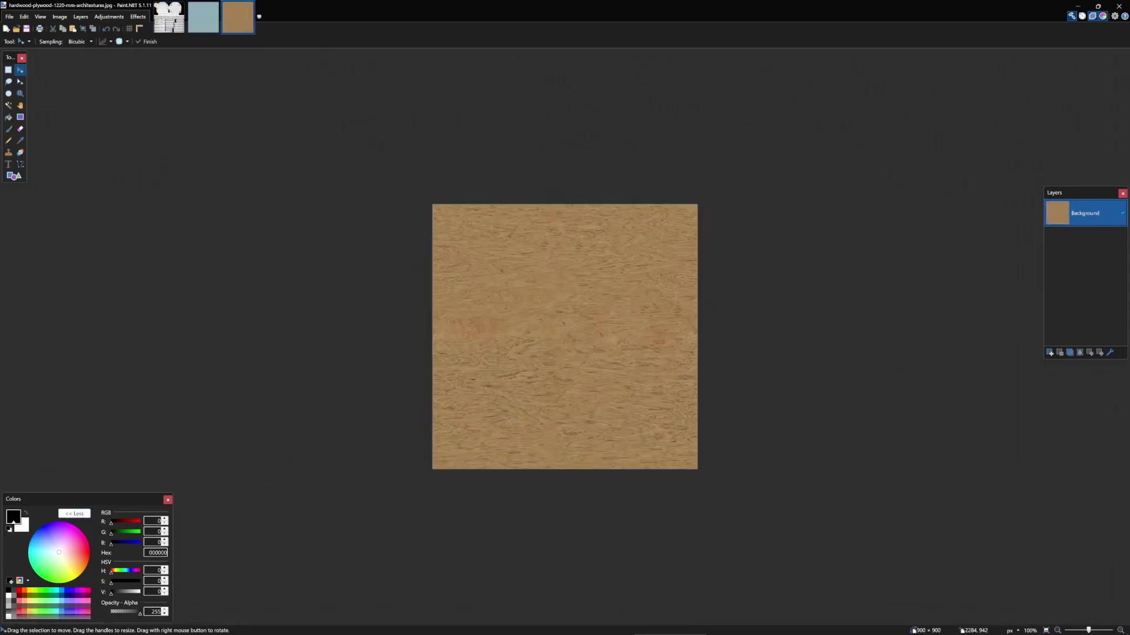
left_click(597, 352)
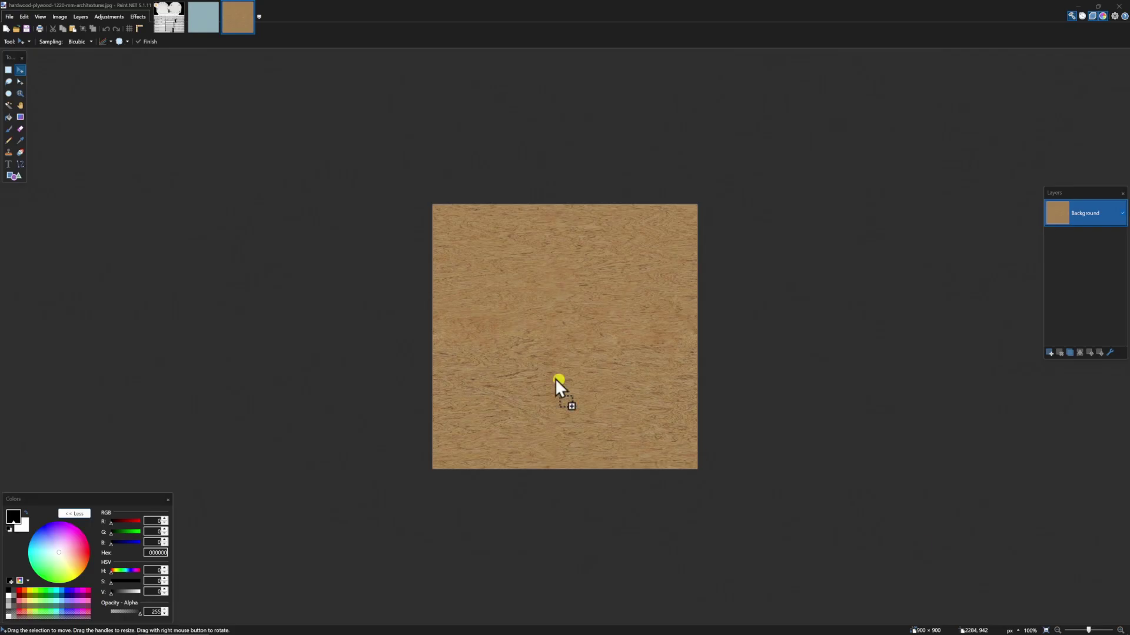
left_click_drag(558, 388, 550, 371)
left_click(527, 325)
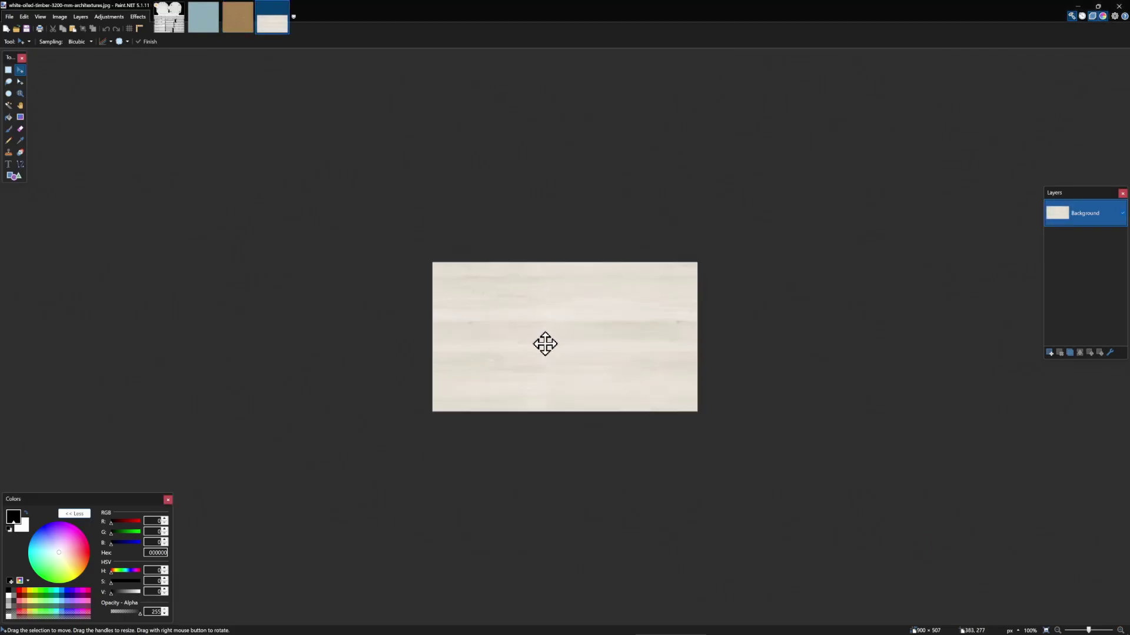
Copy the whole hardwood plywood image into a new layer beneath the UV layout, keeping the canvas size, and scale it to about 518 × 518 pixels.
left_click(243, 24)
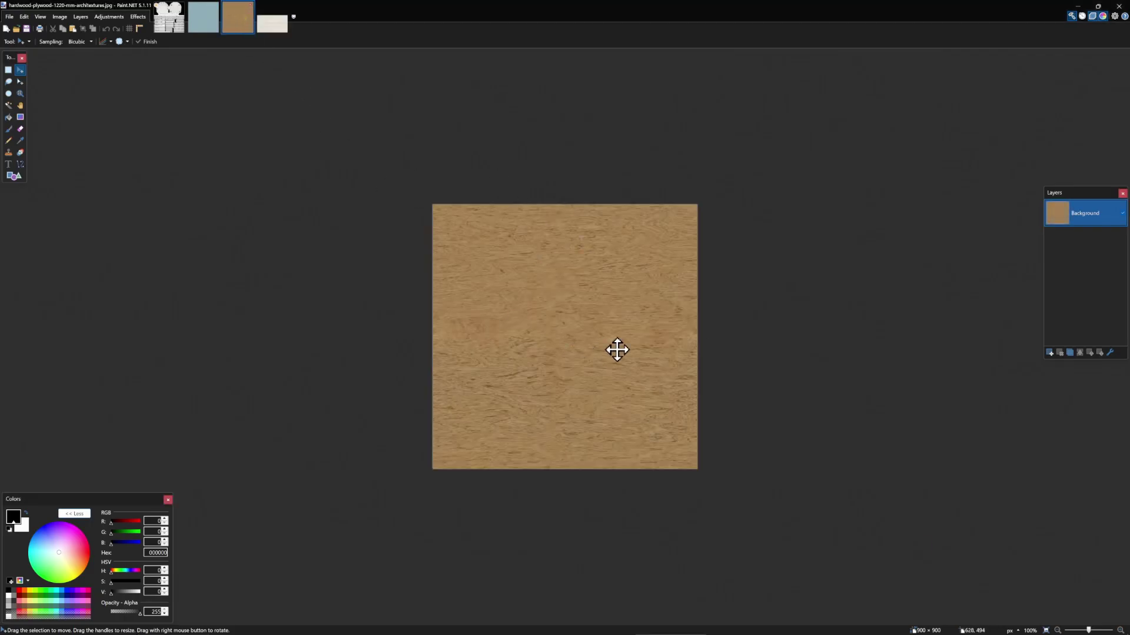
key("ctrl+a")
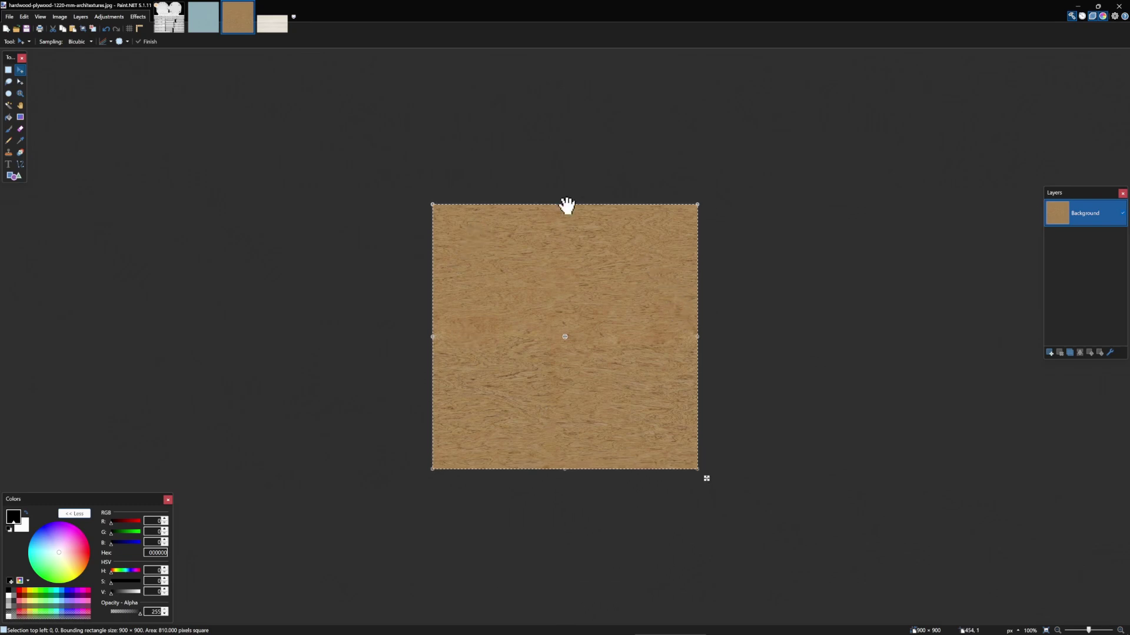
left_click(170, 29)
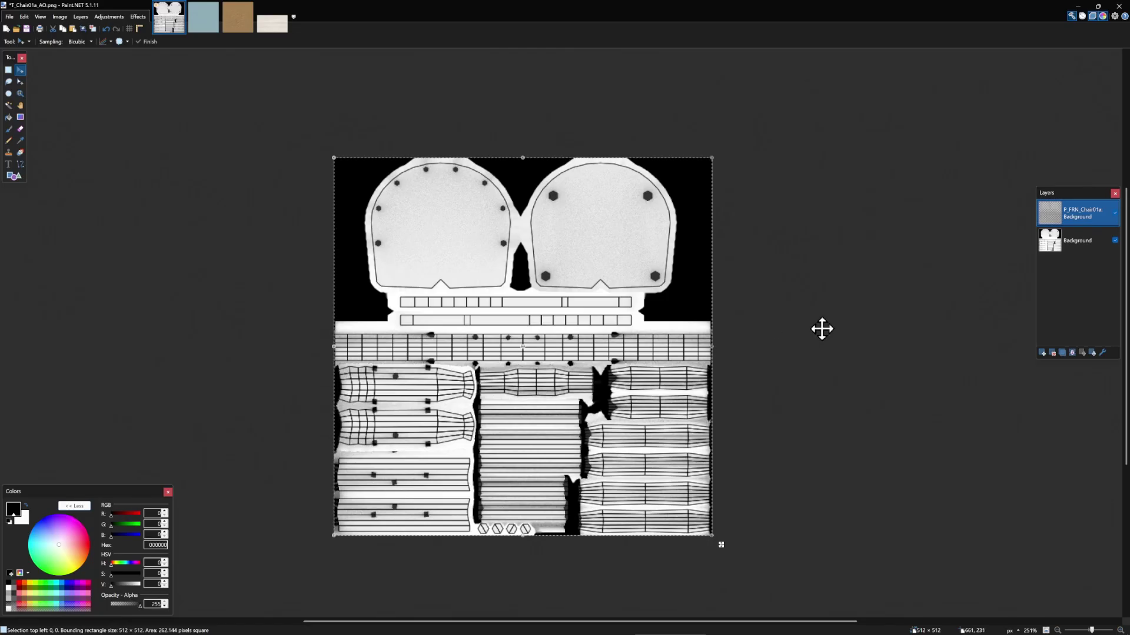
left_click(1072, 248)
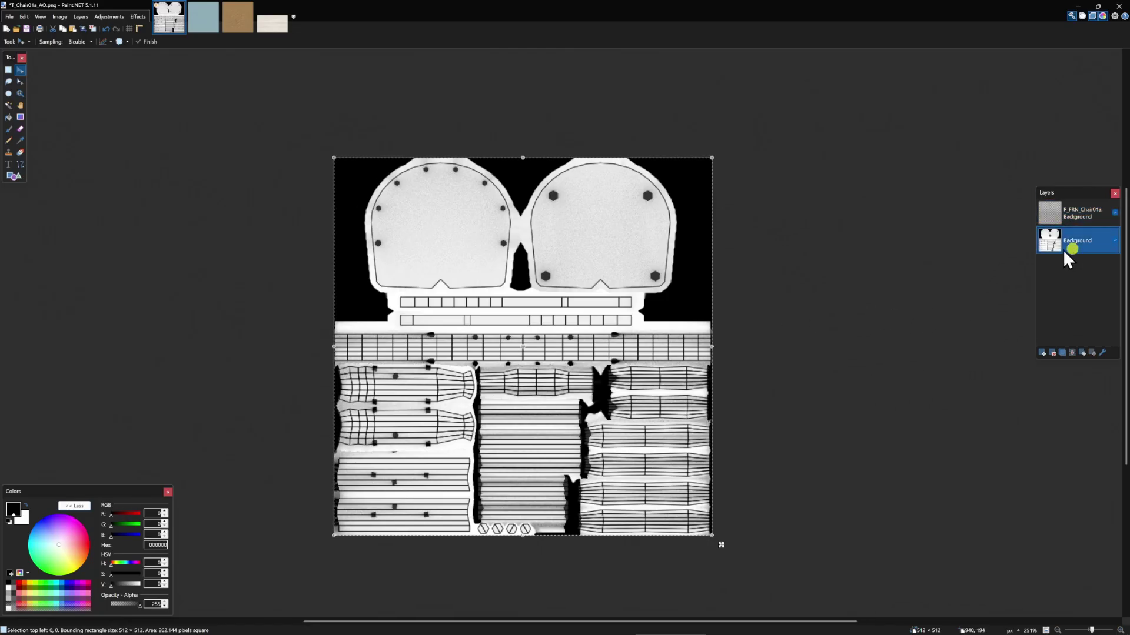
left_click(1041, 353)
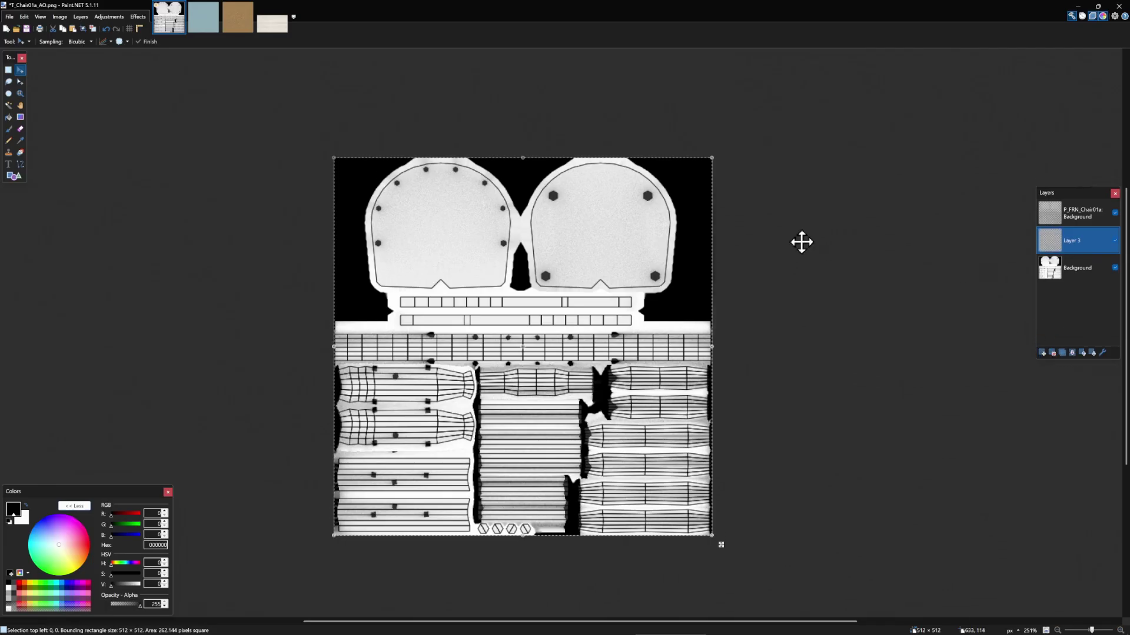
key("ctrl+v")
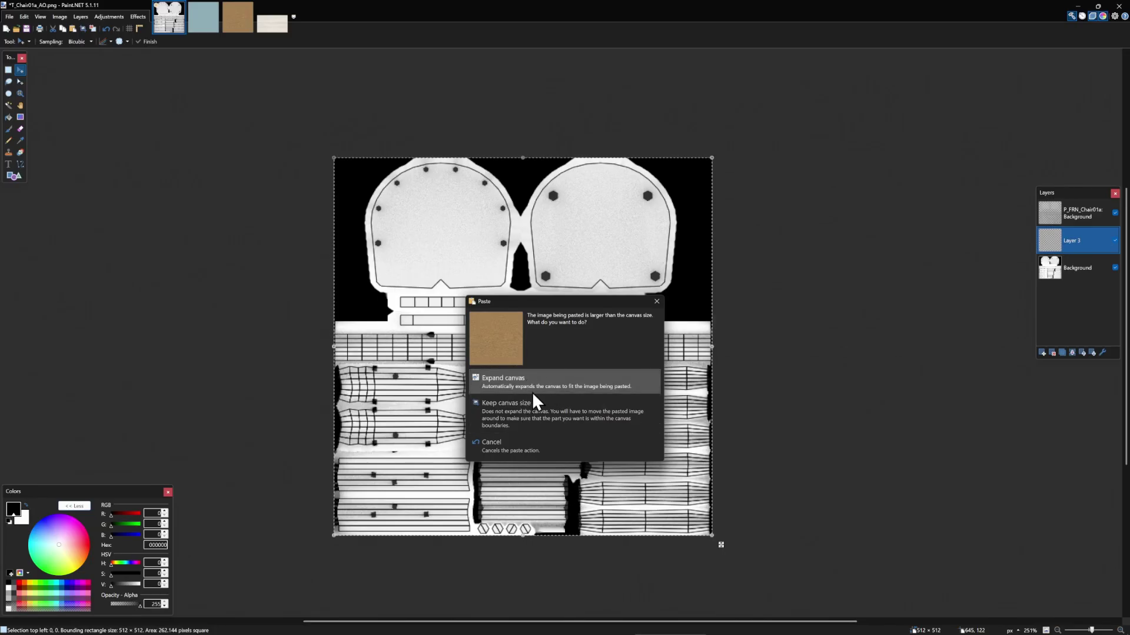
left_click(538, 411)
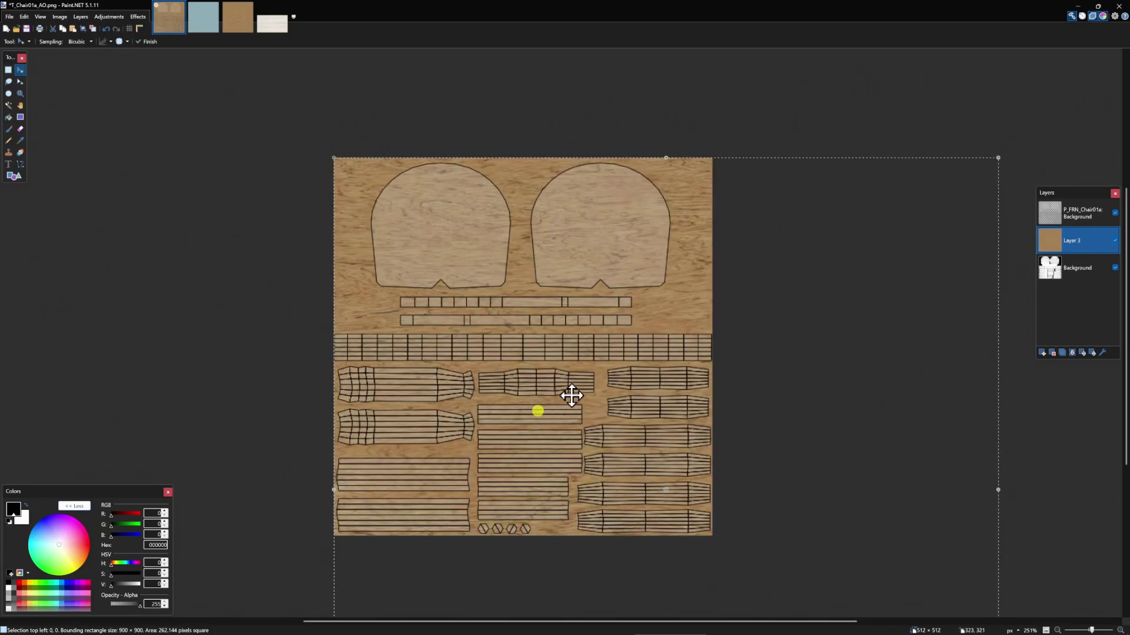
scroll(567, 396, "down", 3)
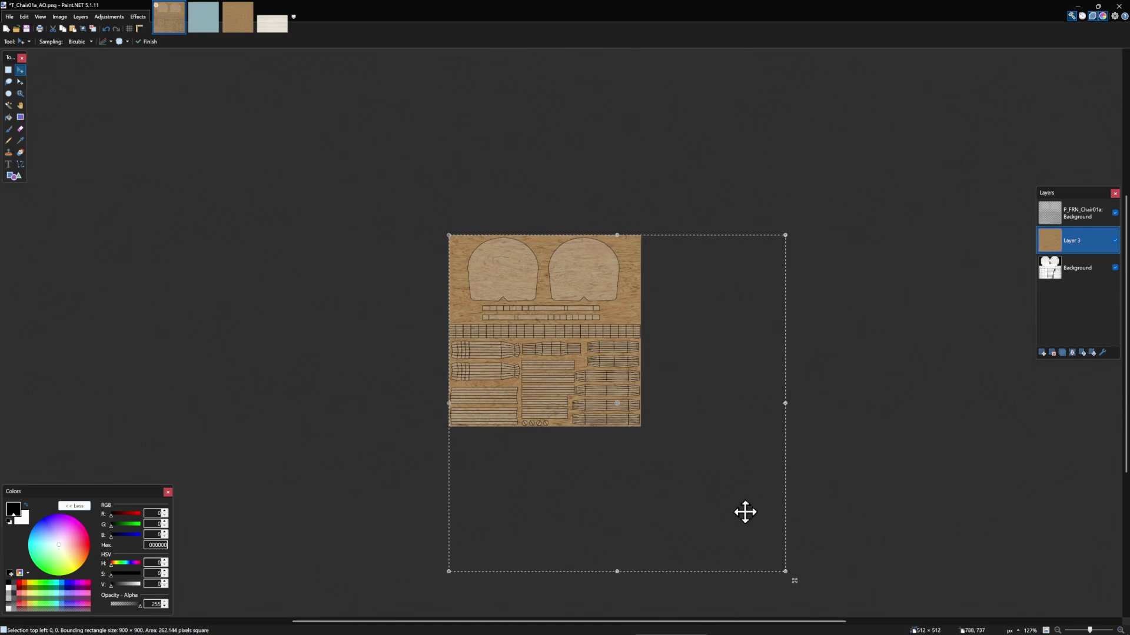
left_click_drag(787, 572, 665, 427)
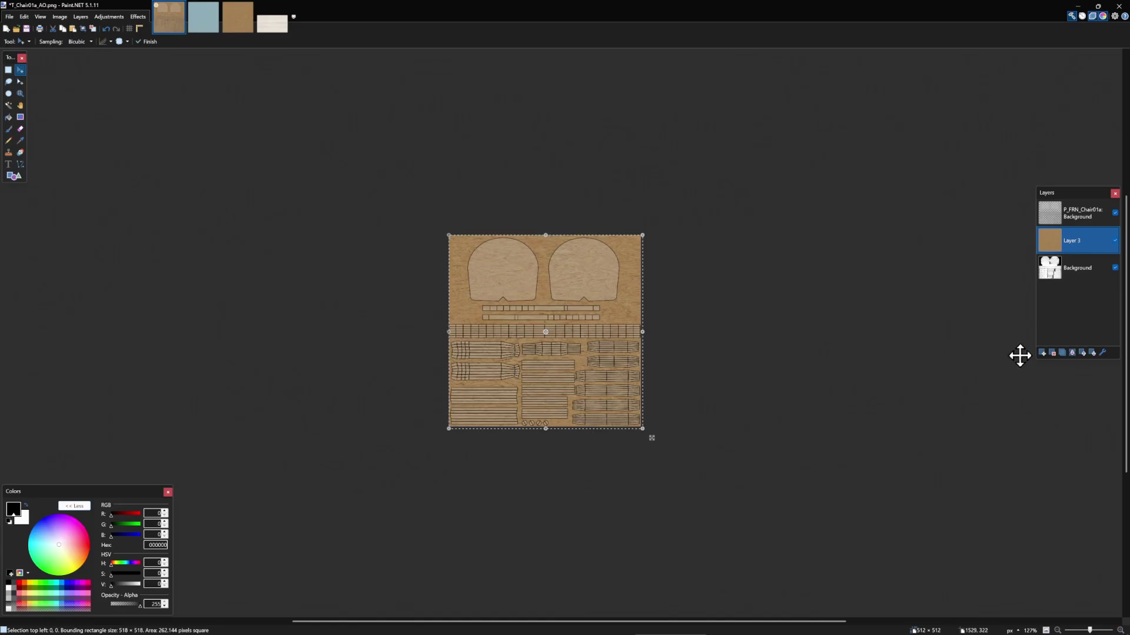
Paste the whole azure texture into a new layer above the plywood, keeping the canvas size, and scale it to about 517 × 517 pixels.
left_click(1041, 353)
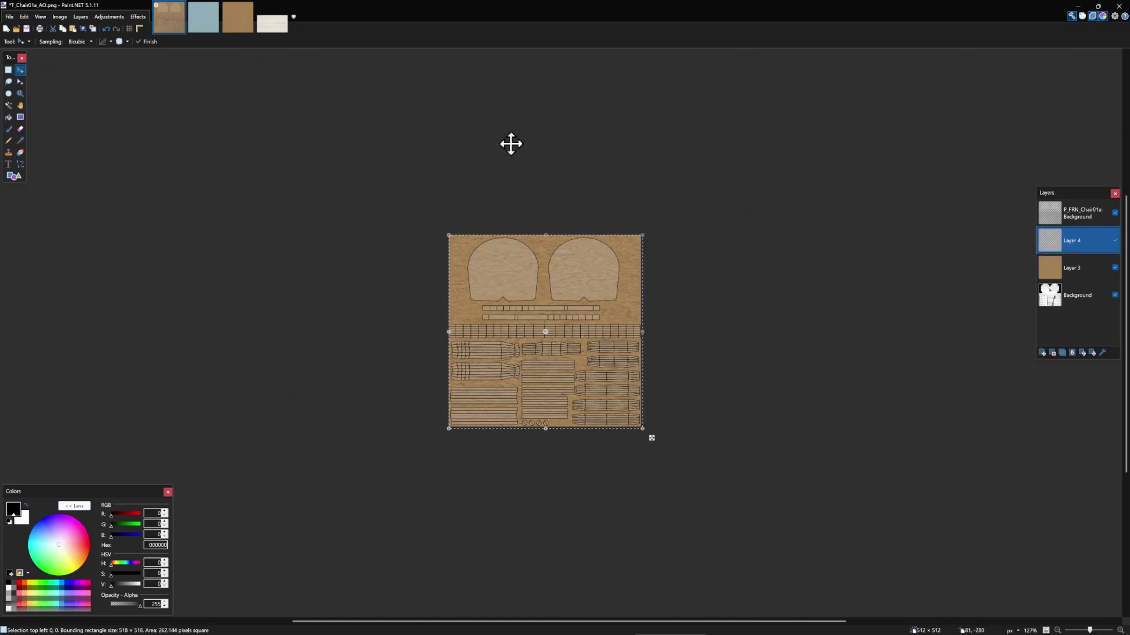
left_click(216, 22)
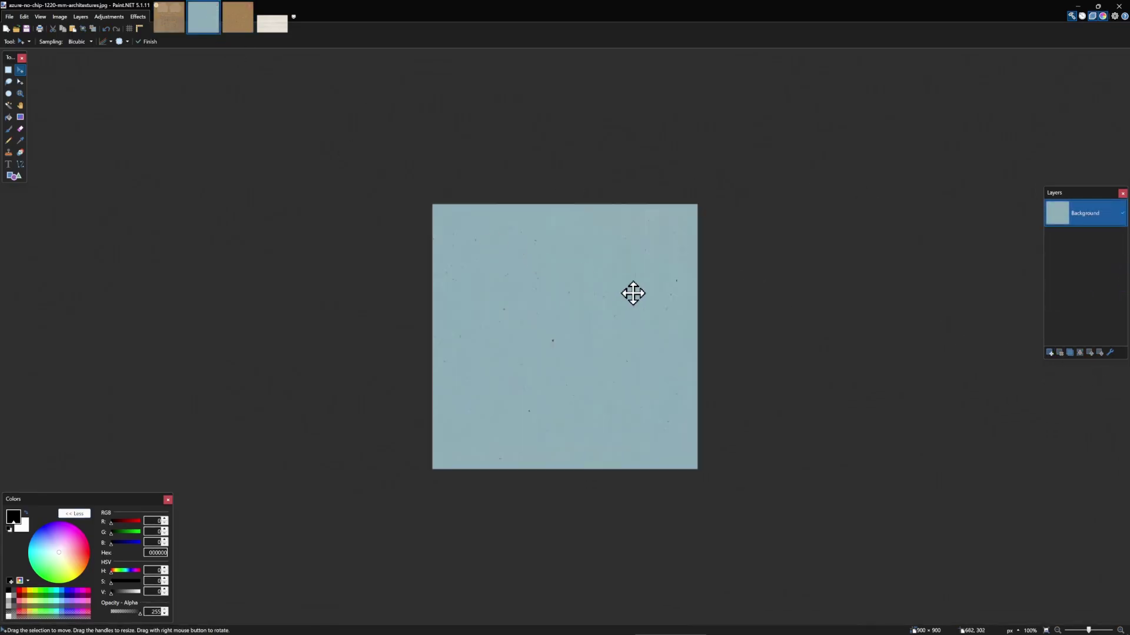
key("ctrl+a")
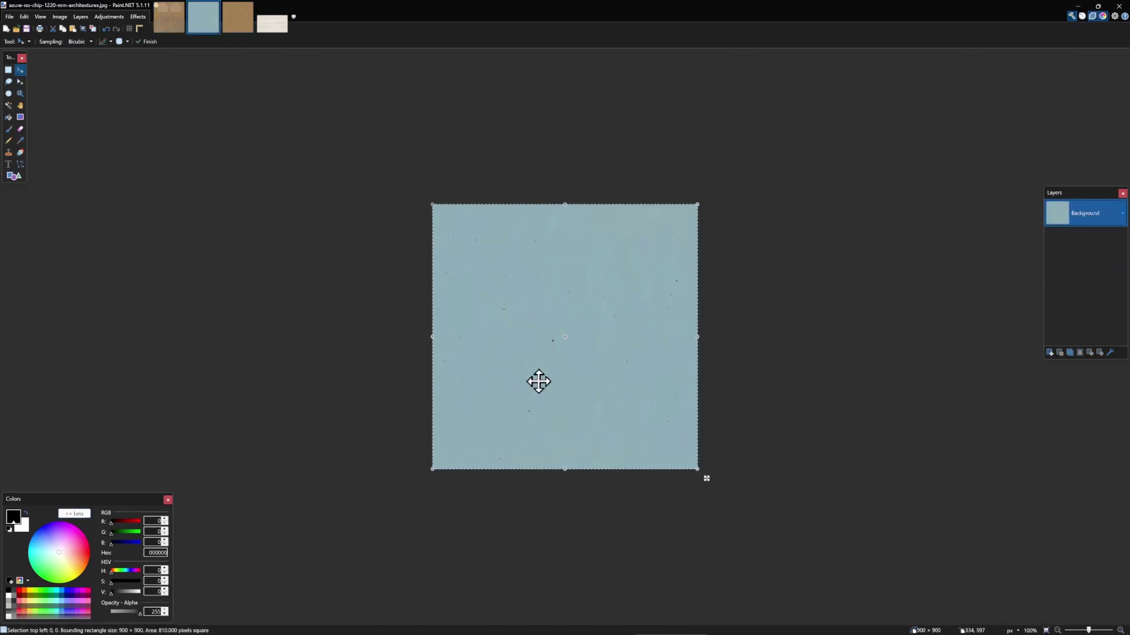
left_click(172, 23)
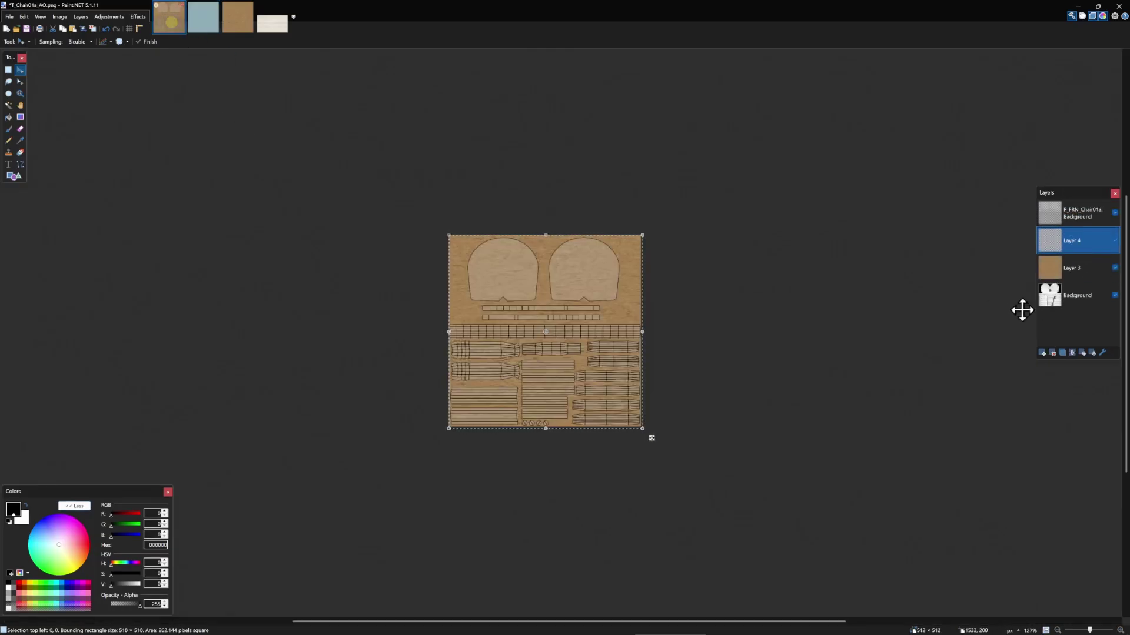
key("ctrl+v")
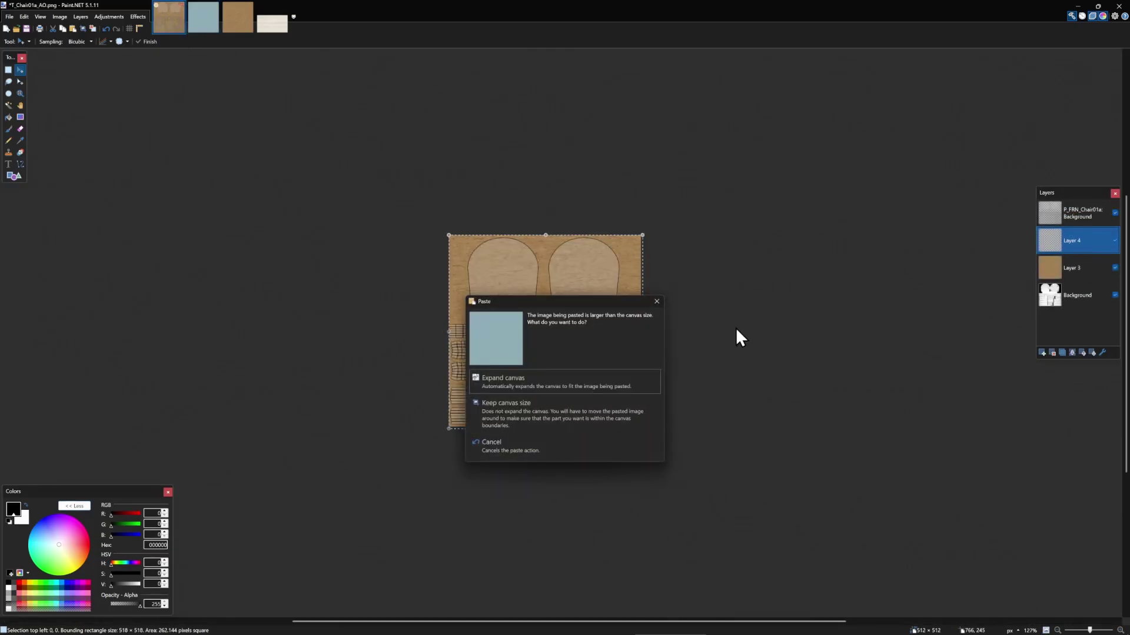
left_click(553, 408)
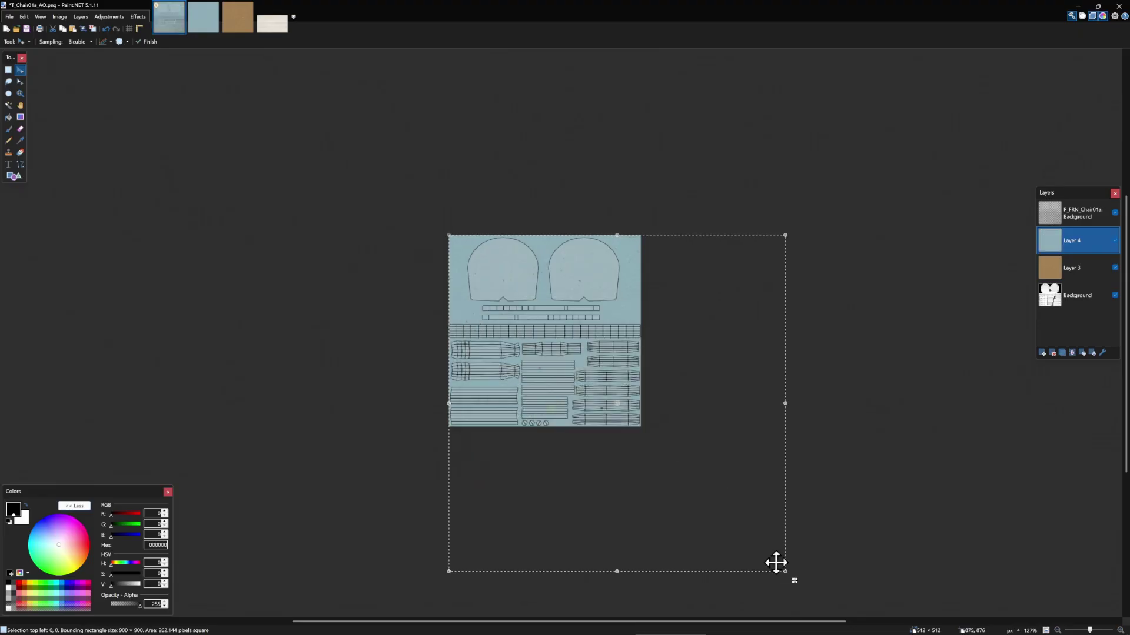
left_click_drag(786, 570, 706, 494)
left_click_drag(653, 436, 646, 433)
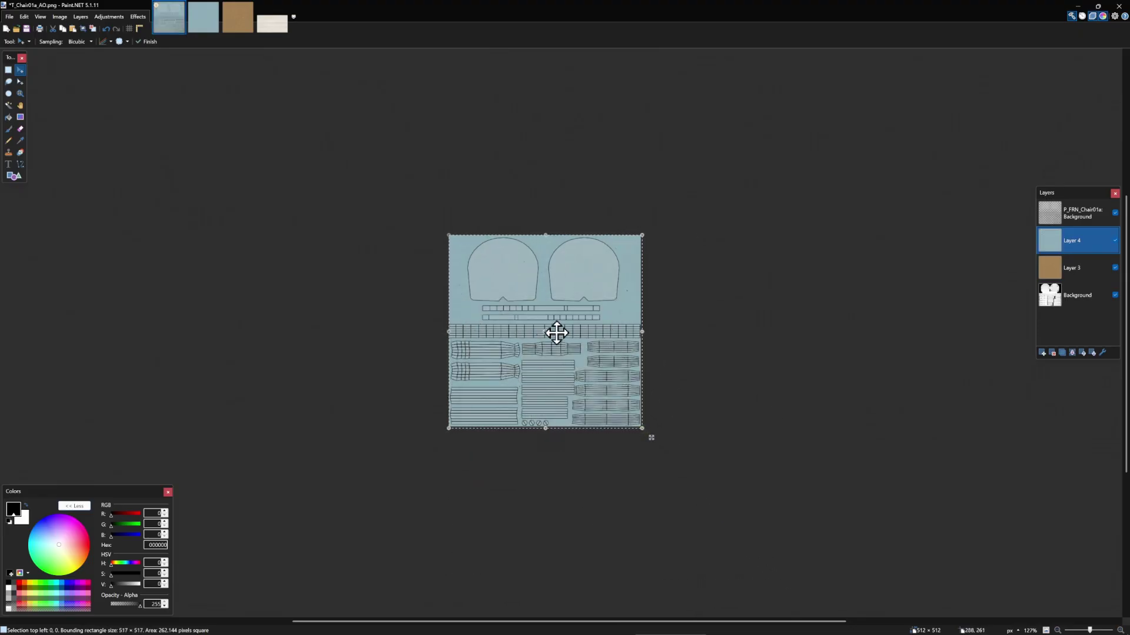
Compare the azure texture's surface detail at original and reduced size, and check which sampling modes are available for scaling.
scroll(512, 275, "up", 3)
scroll(512, 275, "up", 2)
scroll(532, 295, "up", 4)
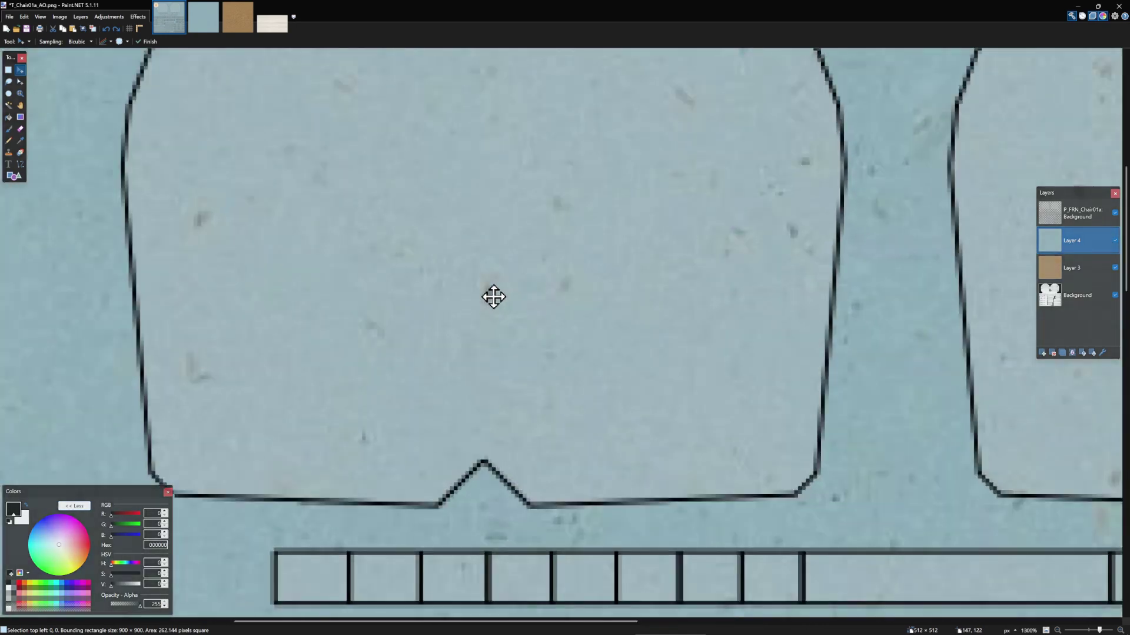
scroll(494, 348, "down", 3)
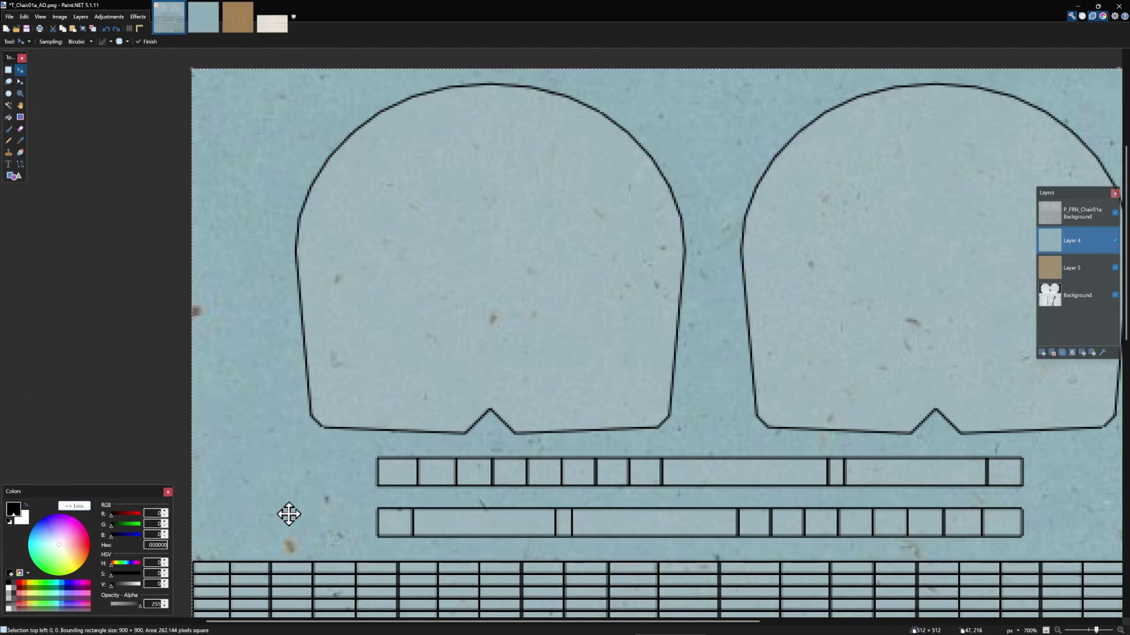
key("ctrl+z")
scroll(625, 449, "down", 4)
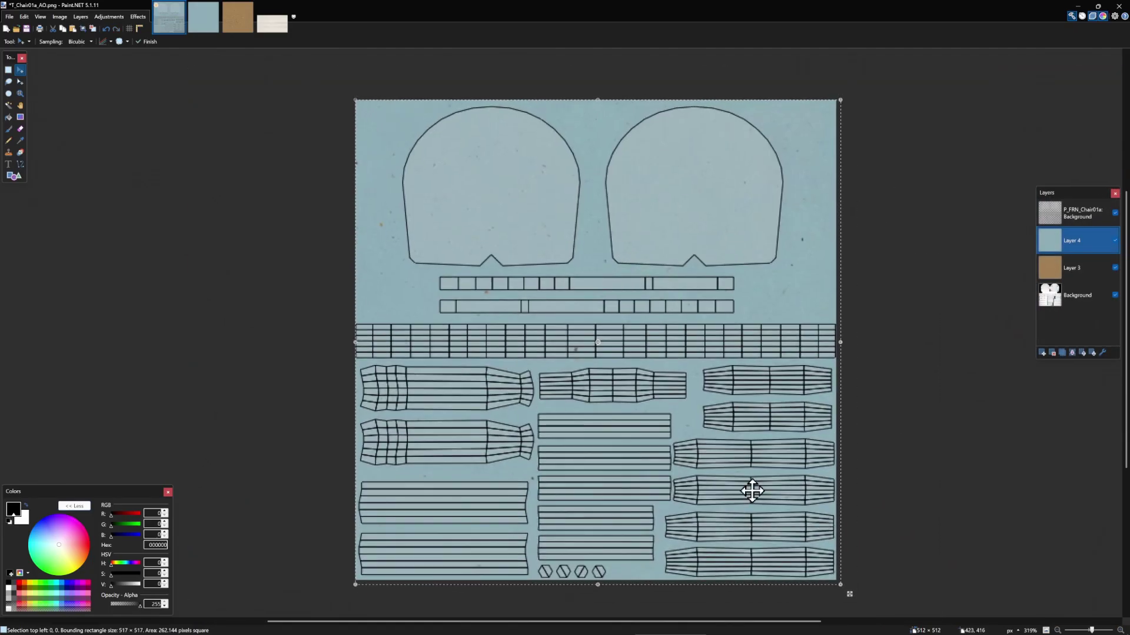
left_click(88, 42)
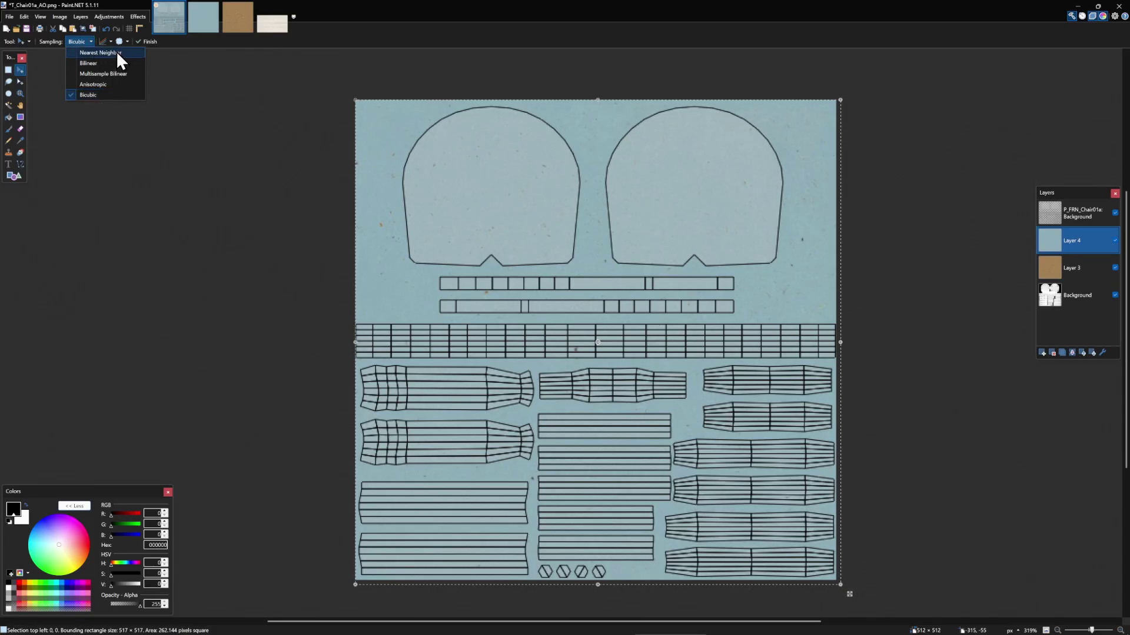
left_click(123, 129)
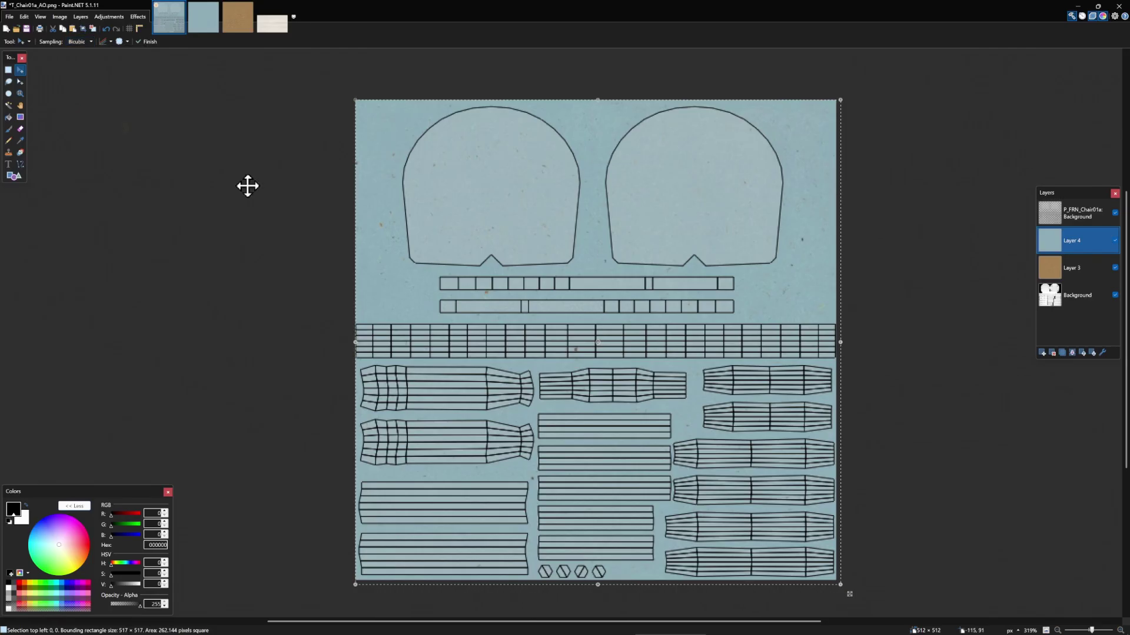
Copy the whole white oiled timber image into a new layer above the azure texture, keeping the canvas size.
left_click(273, 25)
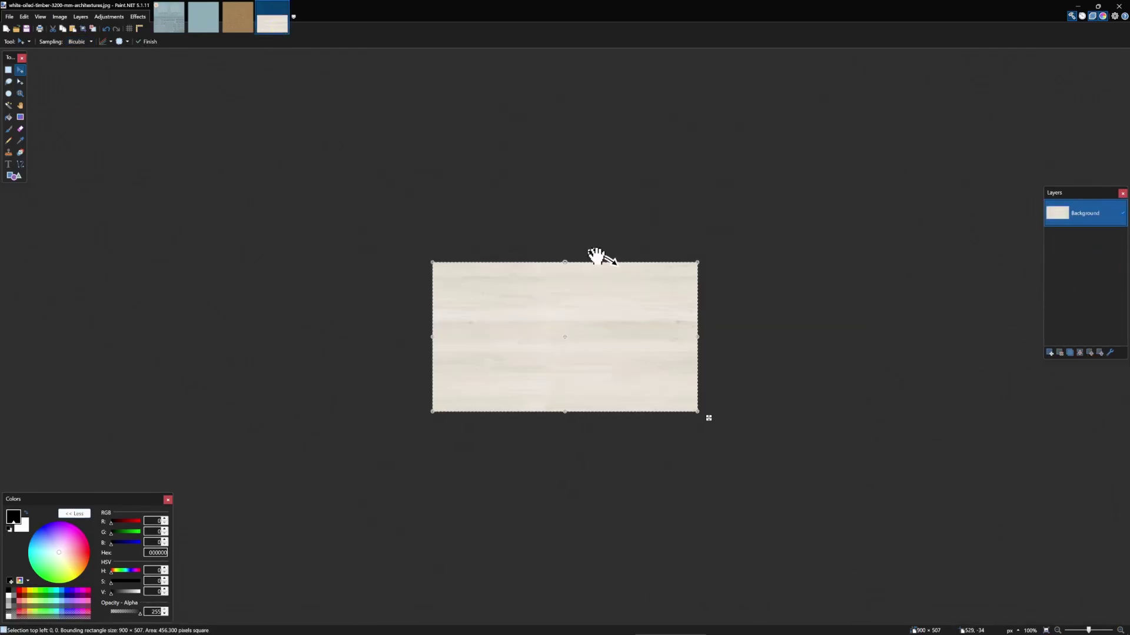
left_click(174, 20)
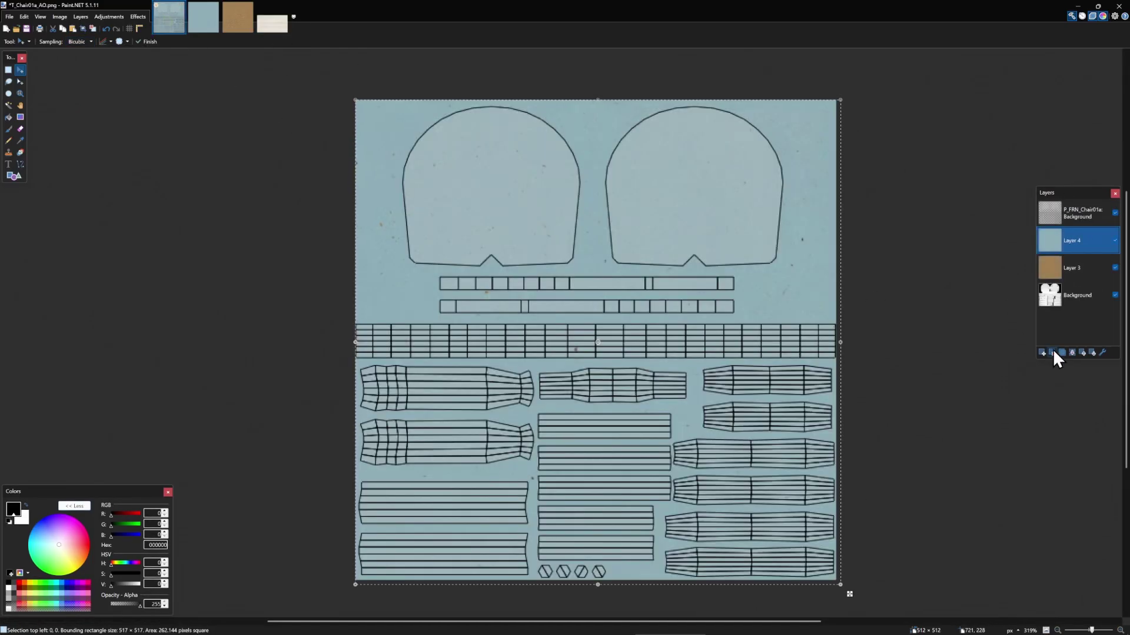
key("ctrl+shift+v")
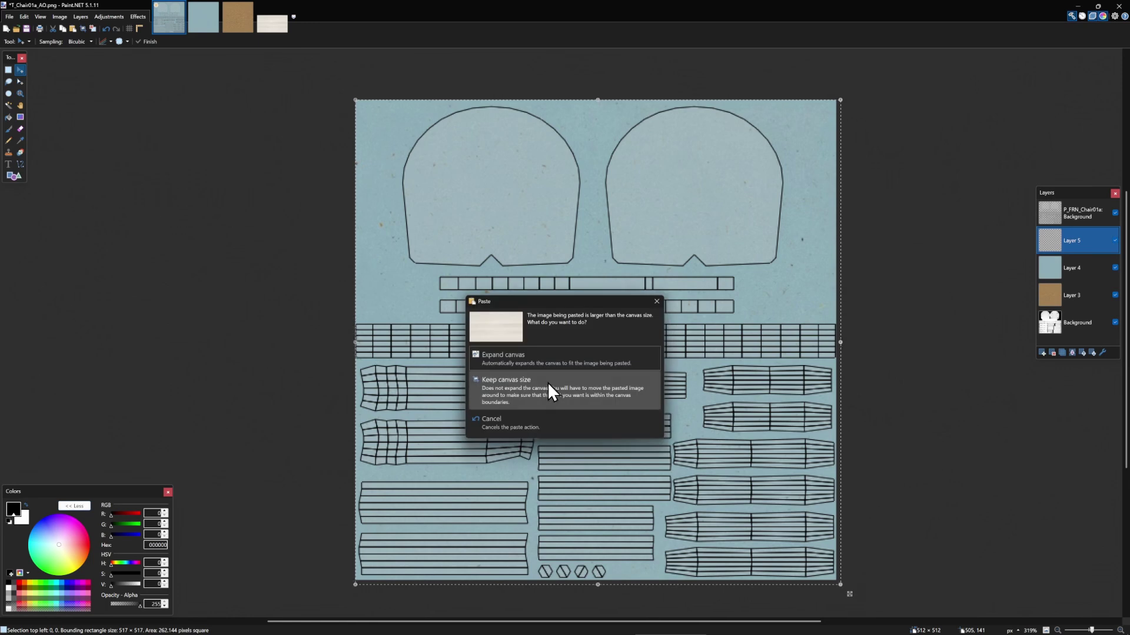
left_click(547, 383)
left_click_drag(533, 439, 467, 456)
scroll(466, 457, "down", 3)
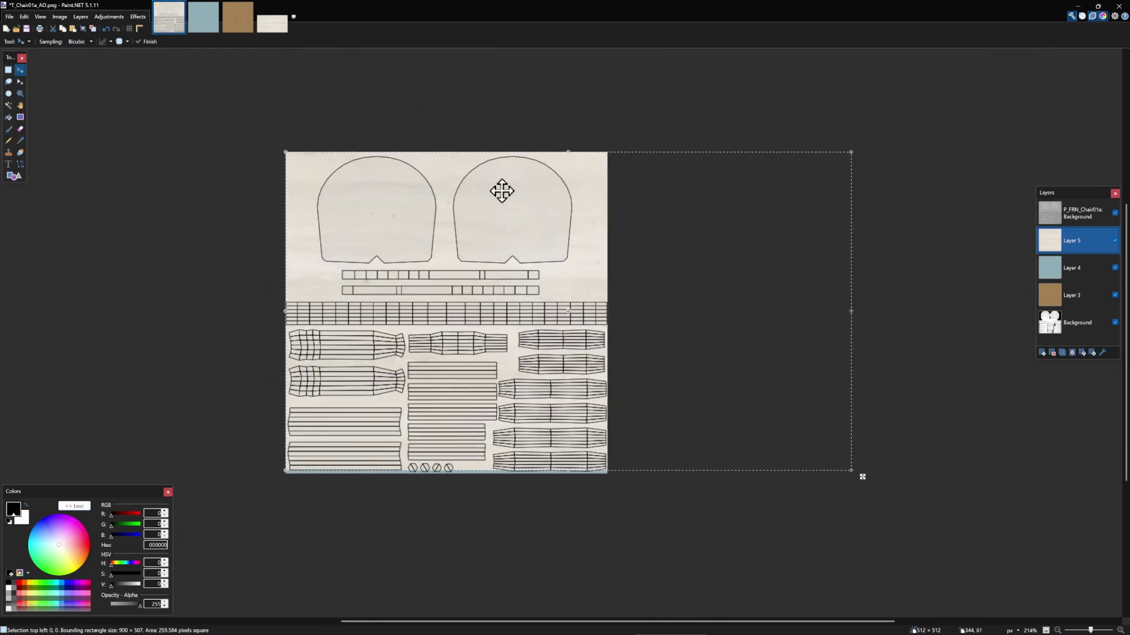
Scale the white timber image to about 513 × 289 pixels and place it over the canvas's lower part, starting 231 pixels down.
left_click_drag(509, 186, 510, 194)
left_click_drag(853, 161, 612, 297)
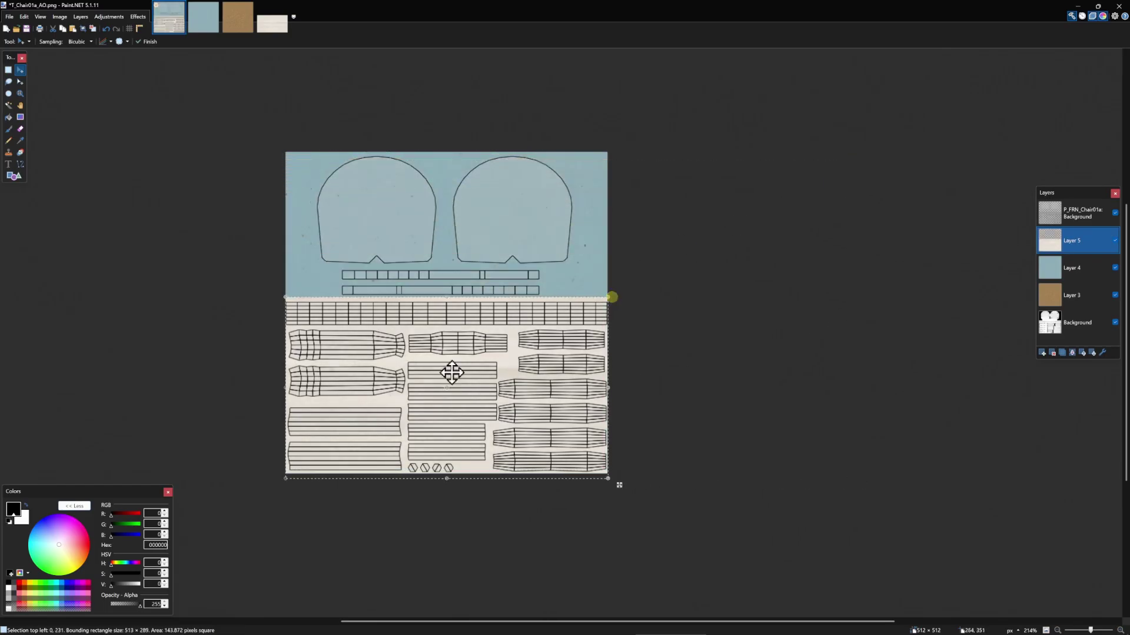
scroll(451, 370, "up", 3)
scroll(484, 396, "down", 2)
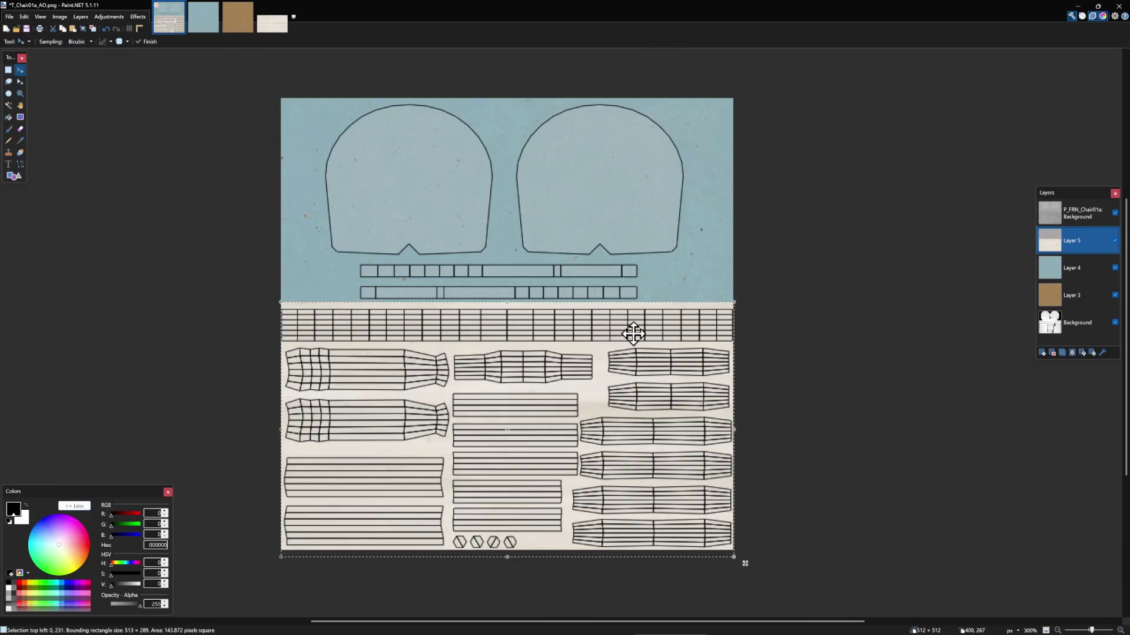
left_click_drag(709, 308, 695, 332)
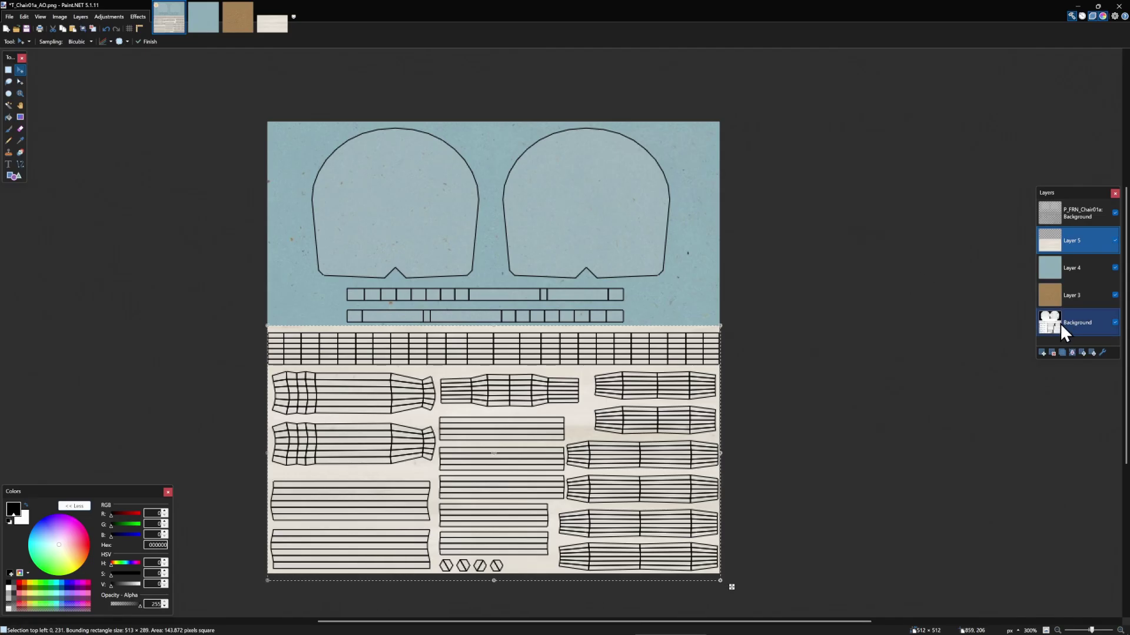
Move the ambient occlusion layer directly beneath the UV layout and, with the layout hidden, set its blend mode to Multiply.
left_click_drag(1050, 328, 1085, 238)
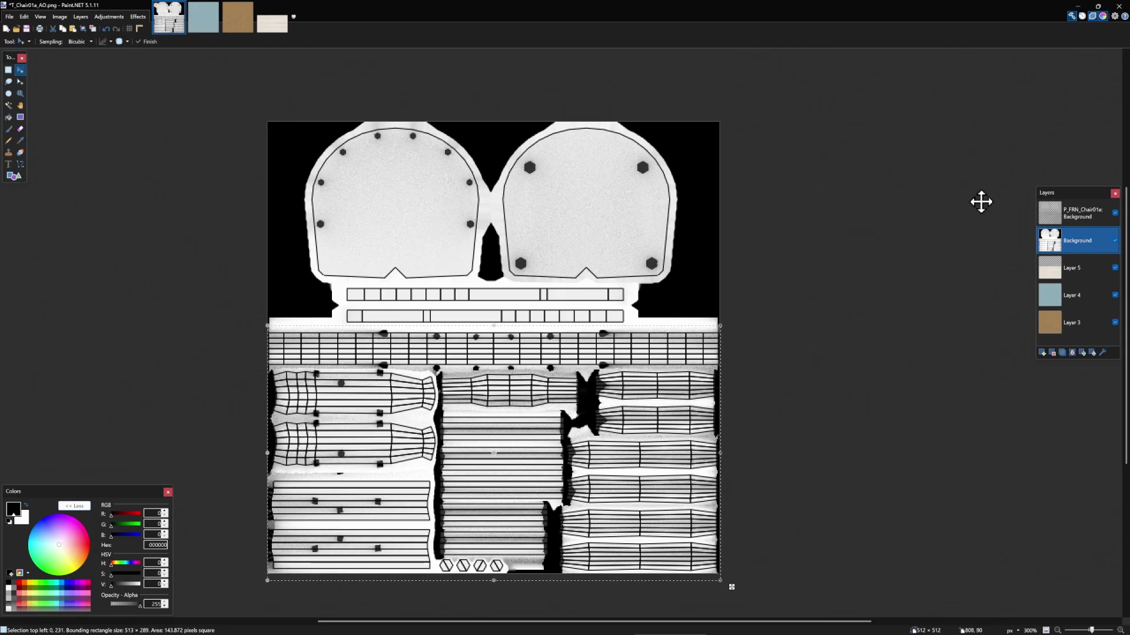
left_click(1115, 213)
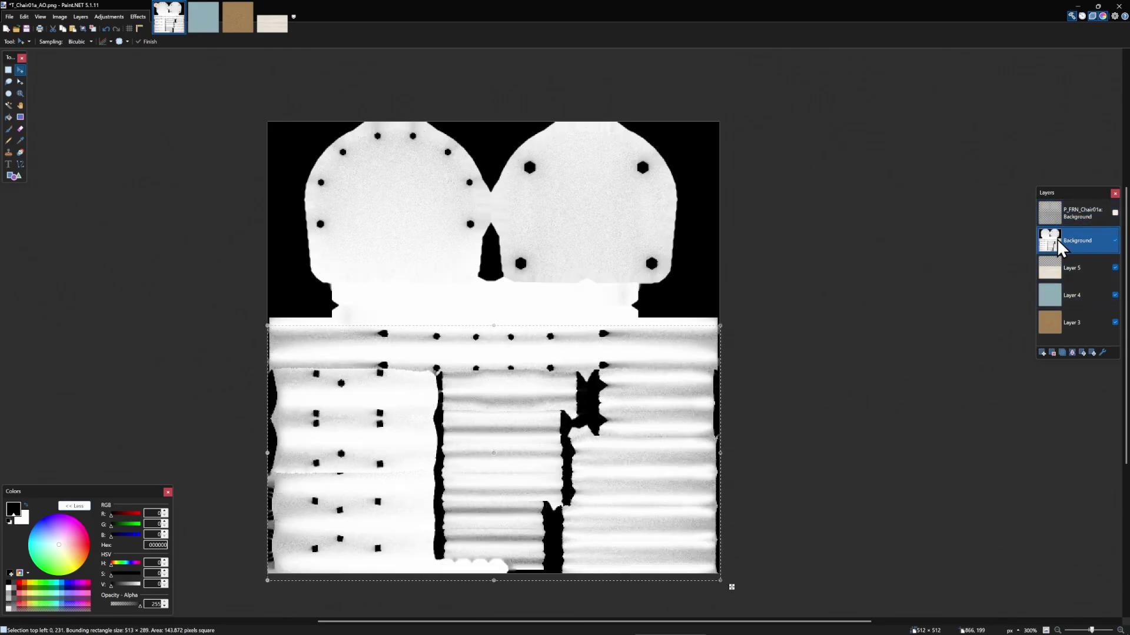
double_click(1073, 241)
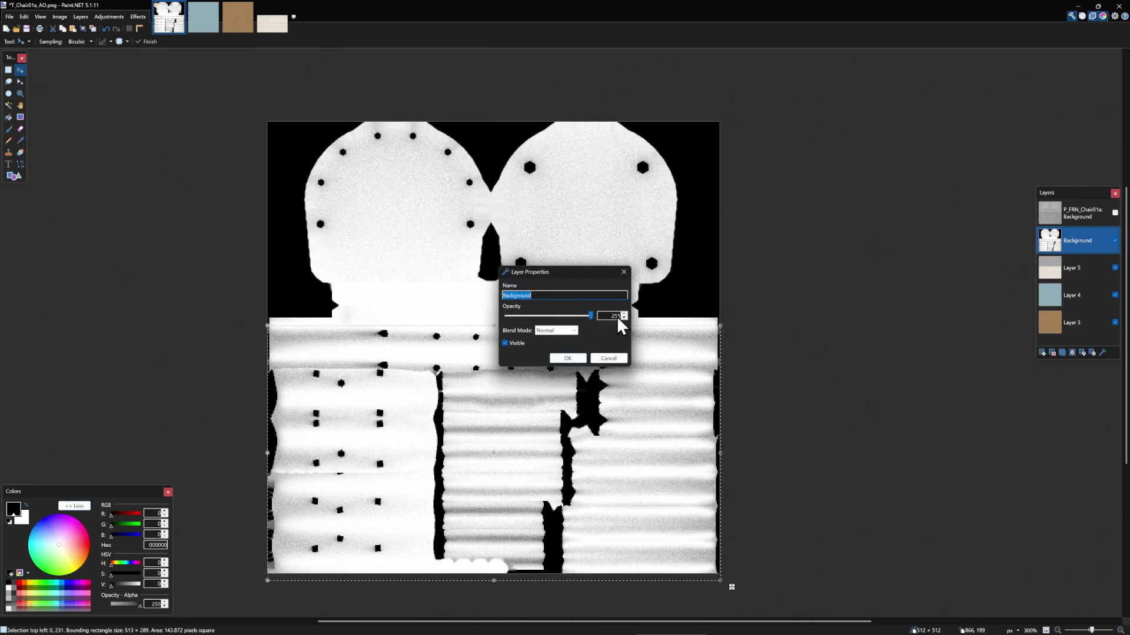
left_click(559, 330)
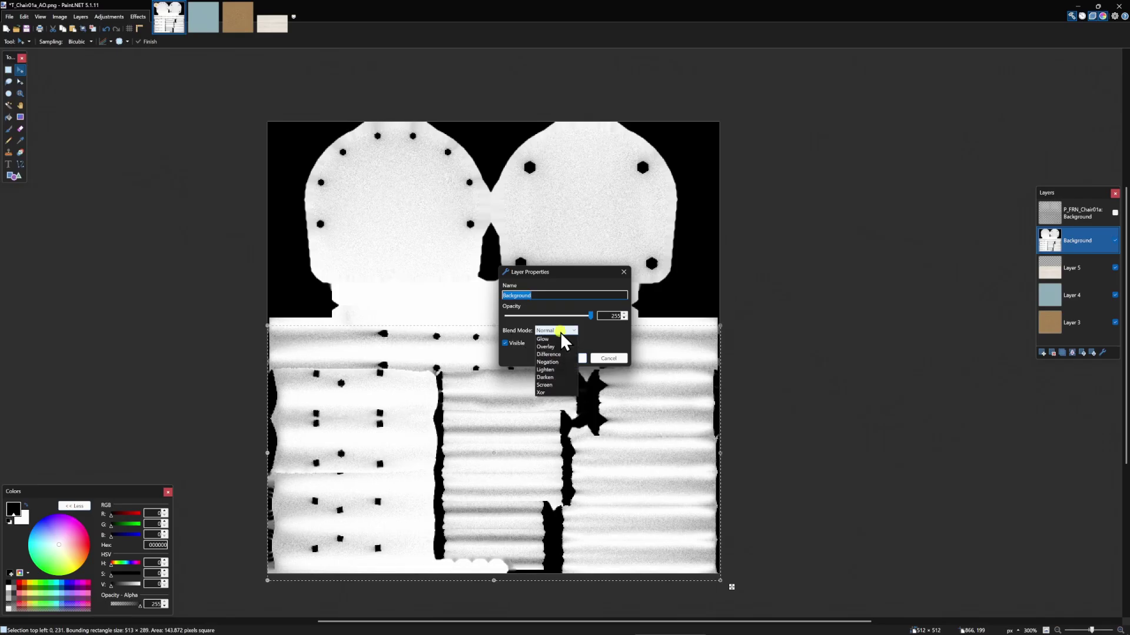
left_click(550, 347)
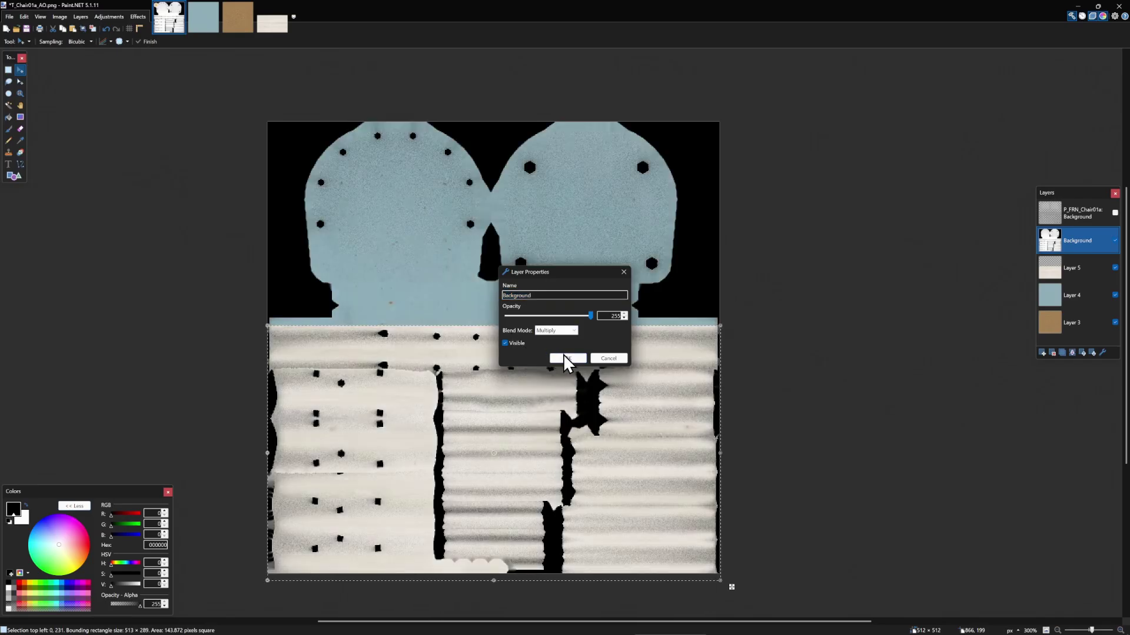
left_click(566, 358)
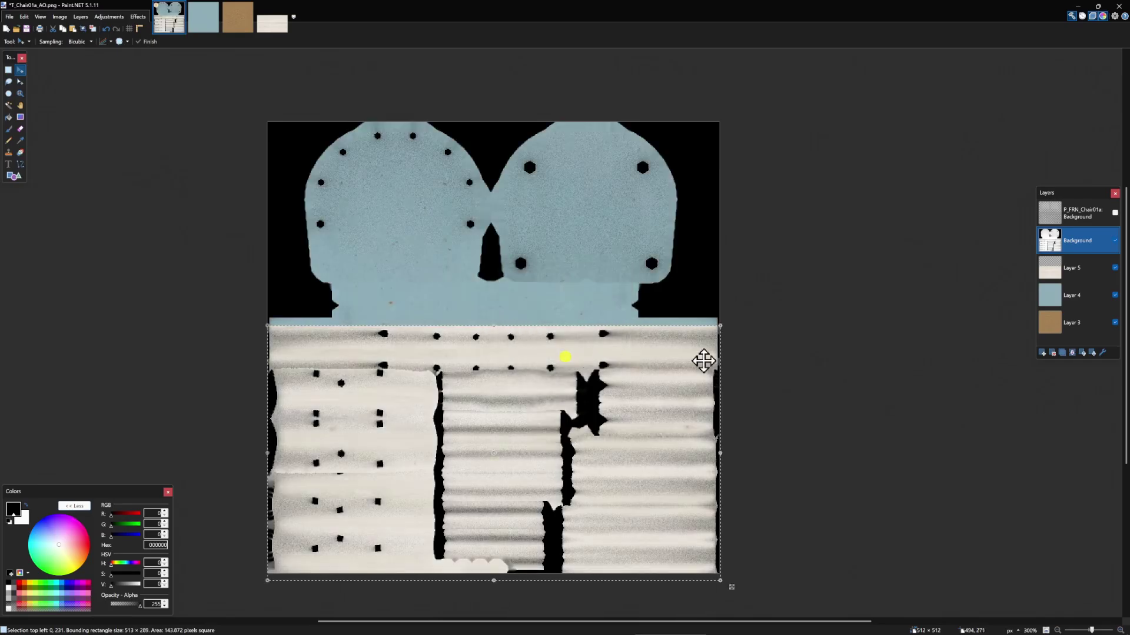
left_click(1114, 240)
left_click(1114, 240)
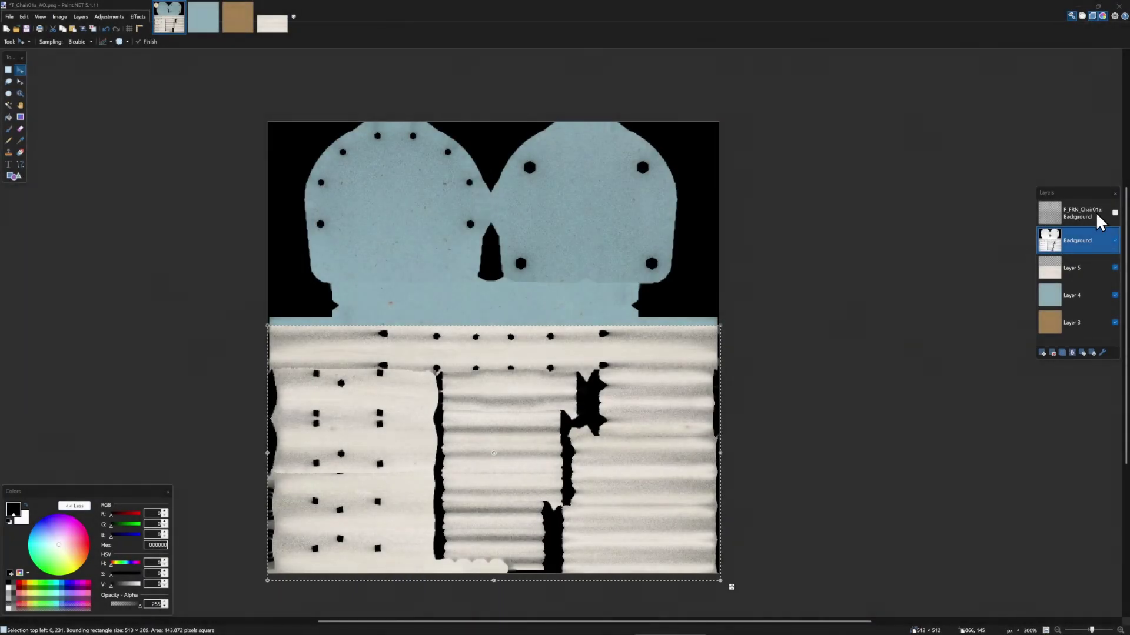
Show the UV layout layer again and lower its opacity to about 26.
left_click(1115, 213)
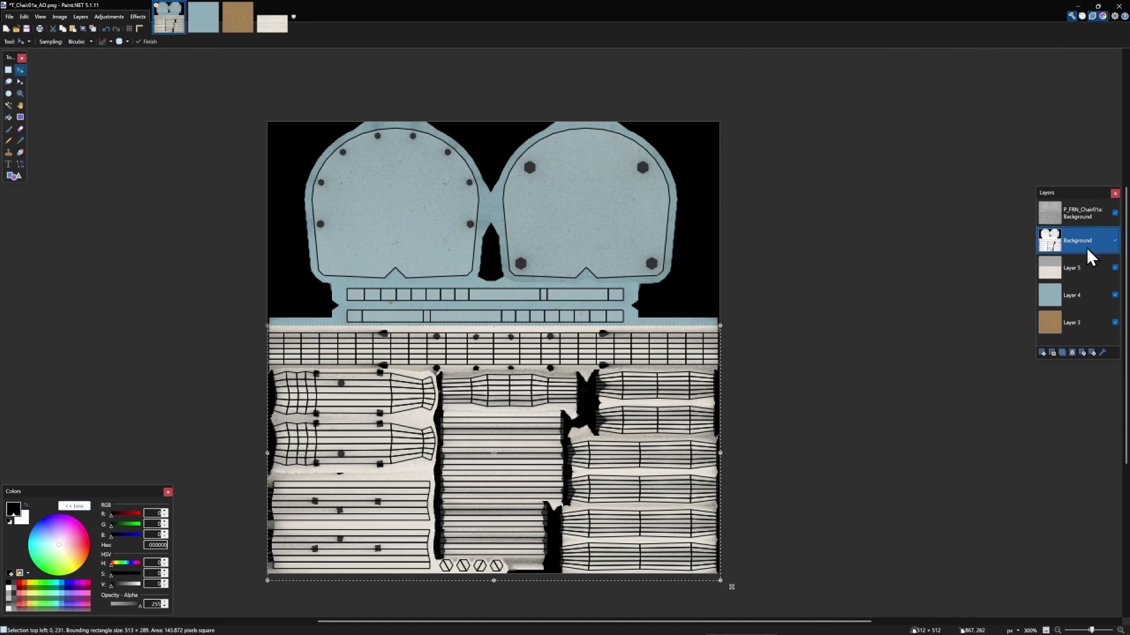
double_click(1072, 213)
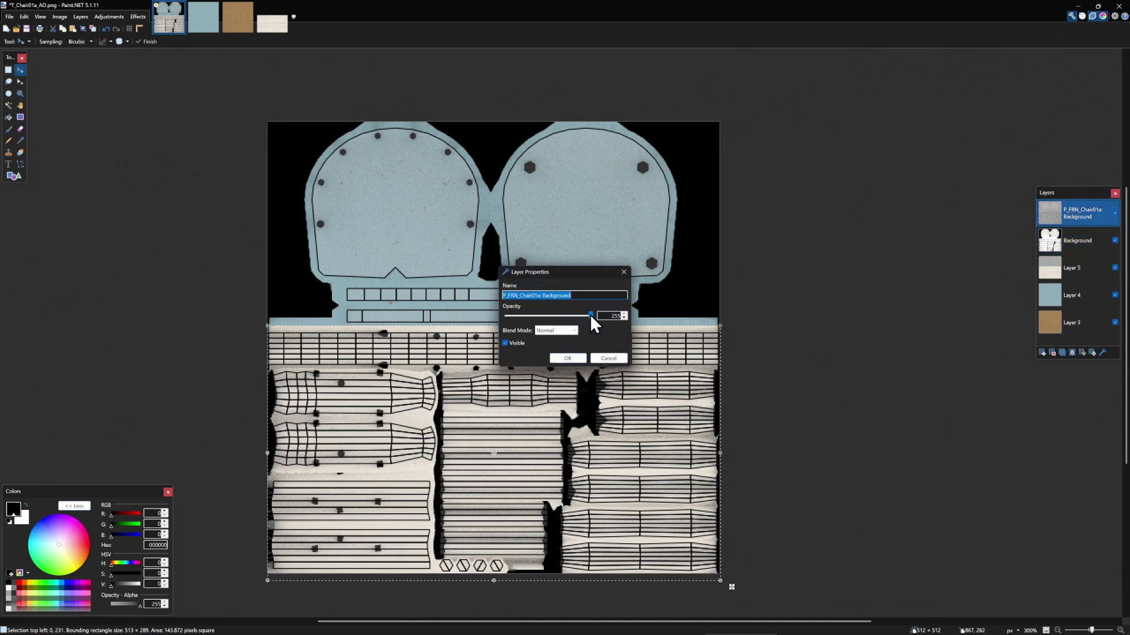
left_click_drag(591, 317, 525, 327)
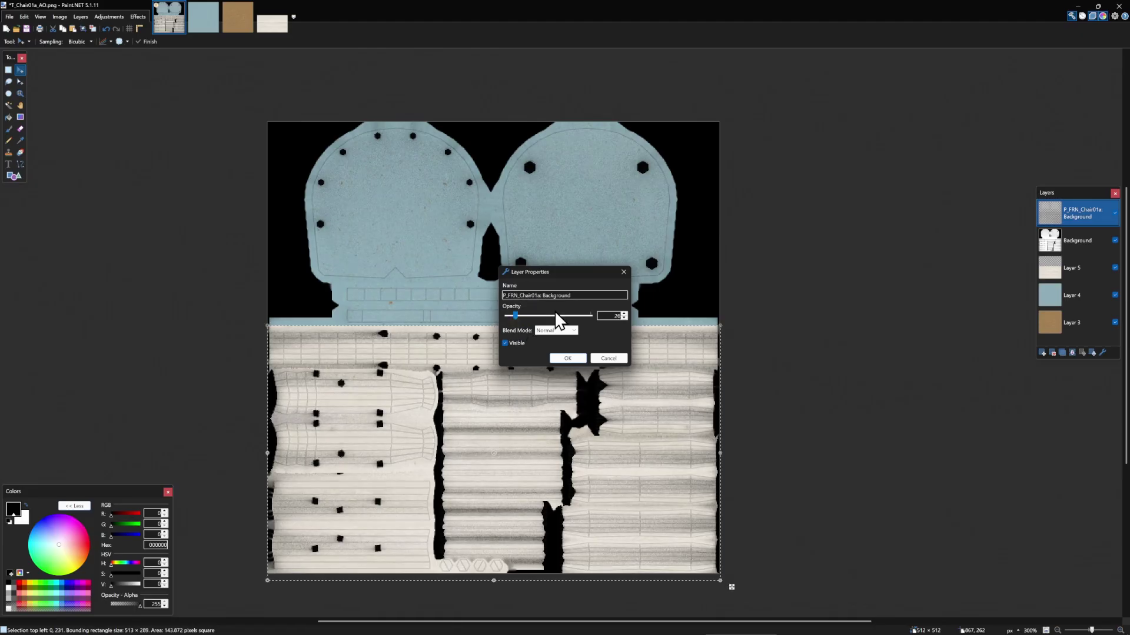
left_click(581, 360)
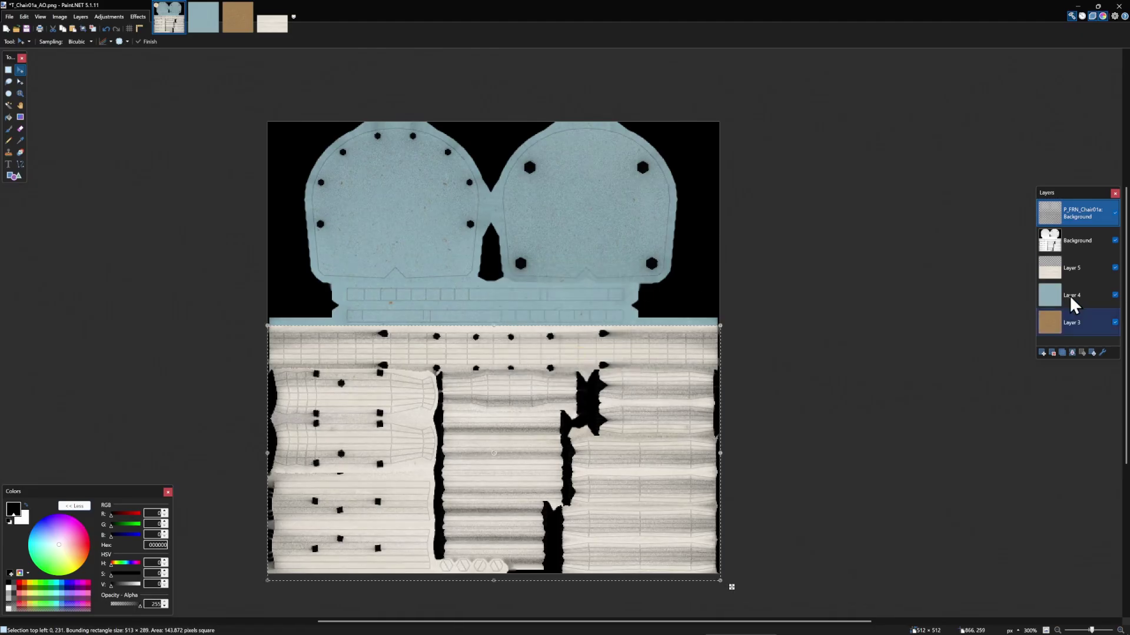
Add an empty layer directly above the ambient occlusion layer and get the Line/Curve tool ready for it.
left_click(1050, 243)
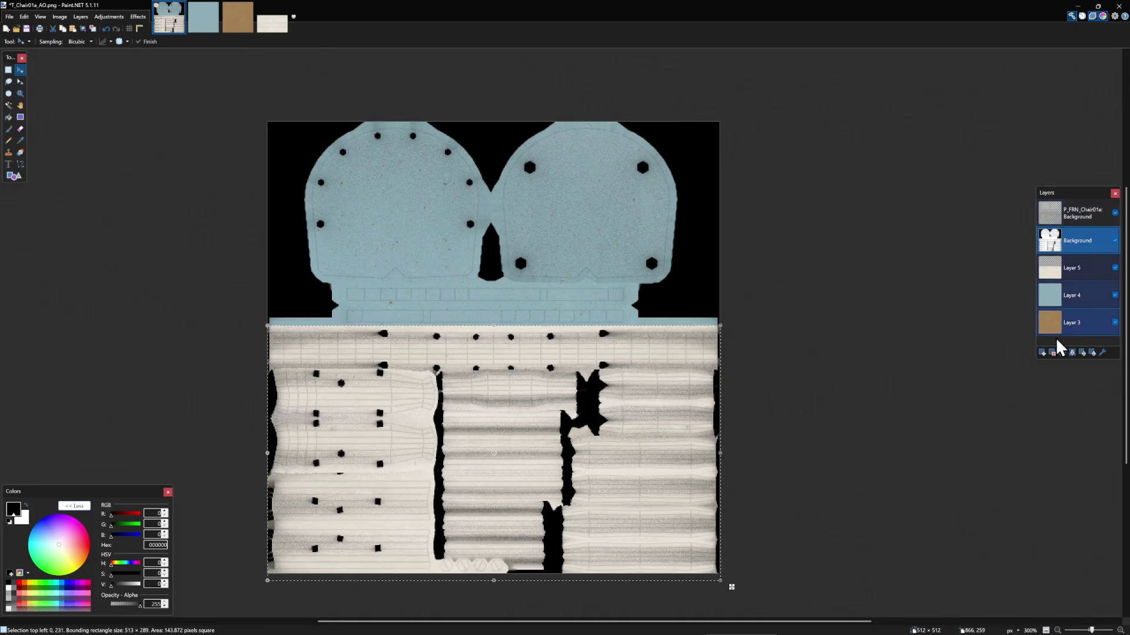
left_click(1043, 353)
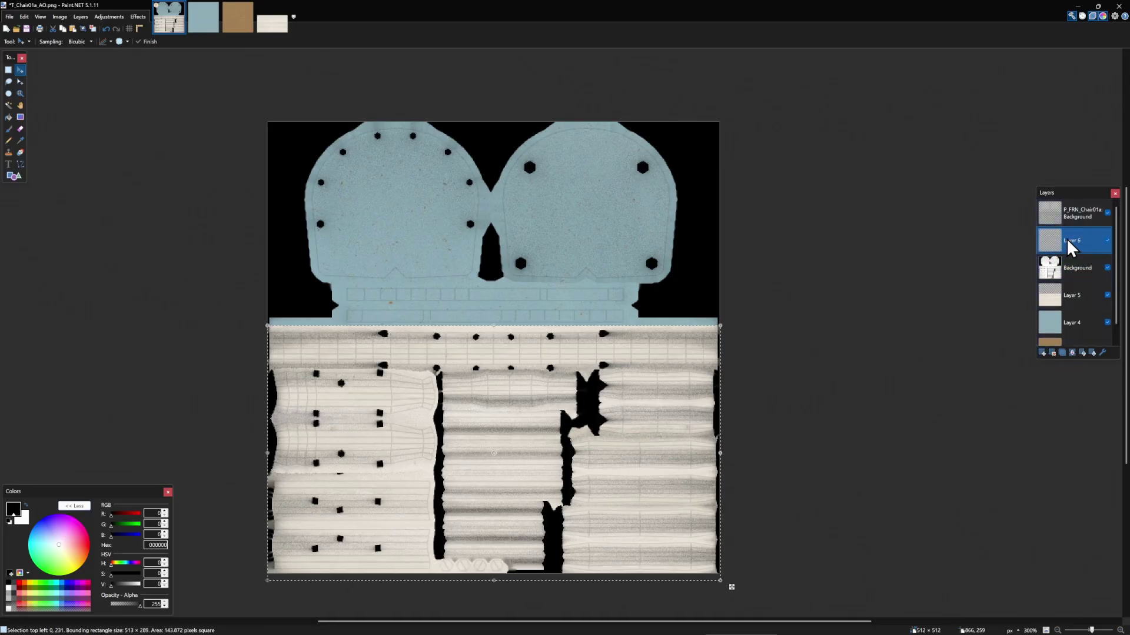
left_click(21, 165)
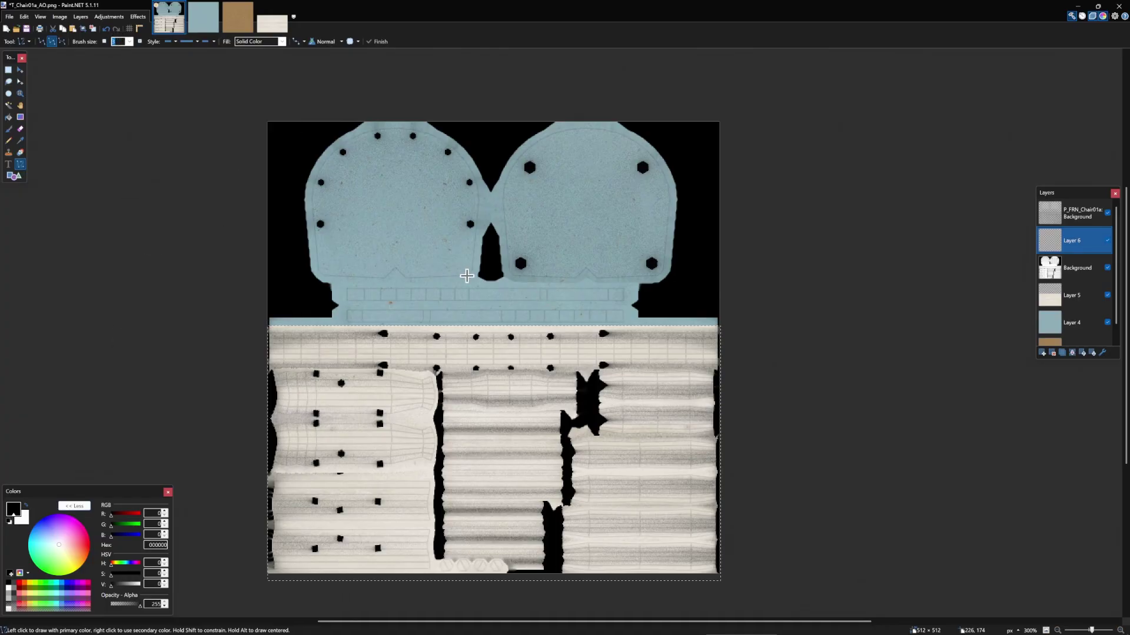
Try to draw a line along the left rounded panel's lower edge, then a test line across the timber area.
scroll(457, 267, "up", 3)
scroll(429, 260, "up", 3)
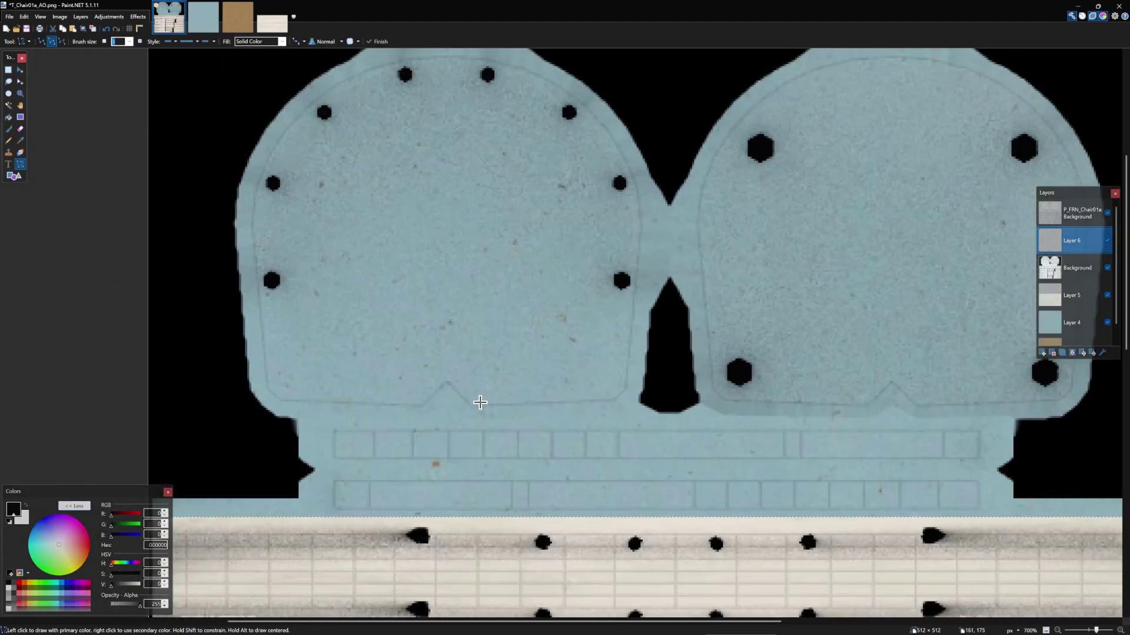
left_click_drag(480, 402, 506, 474)
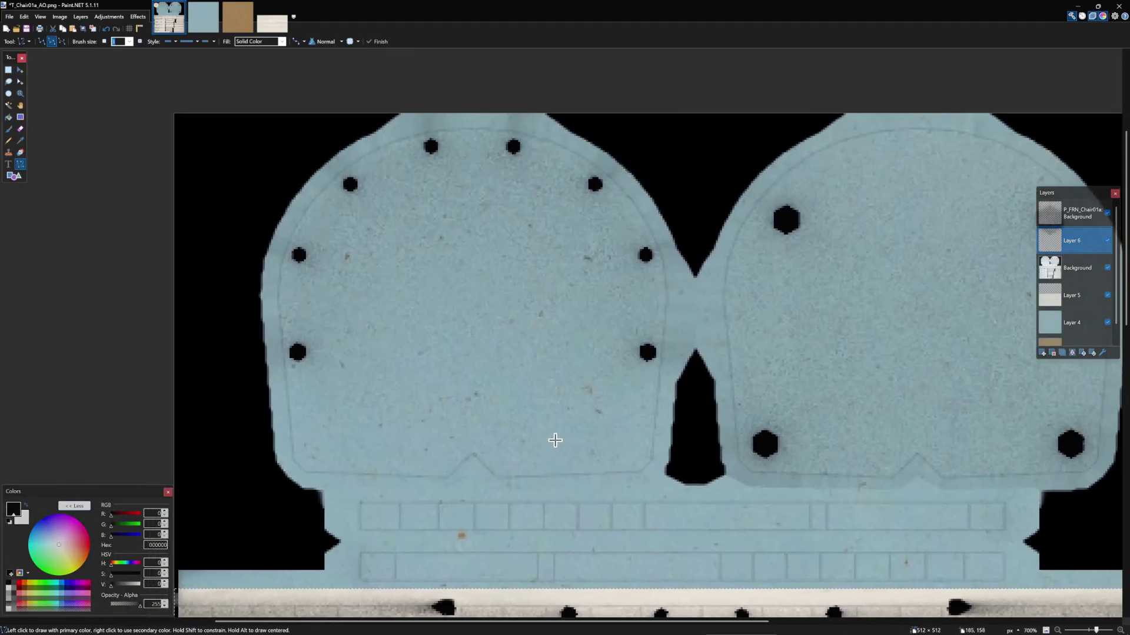
left_click_drag(643, 474, 594, 476)
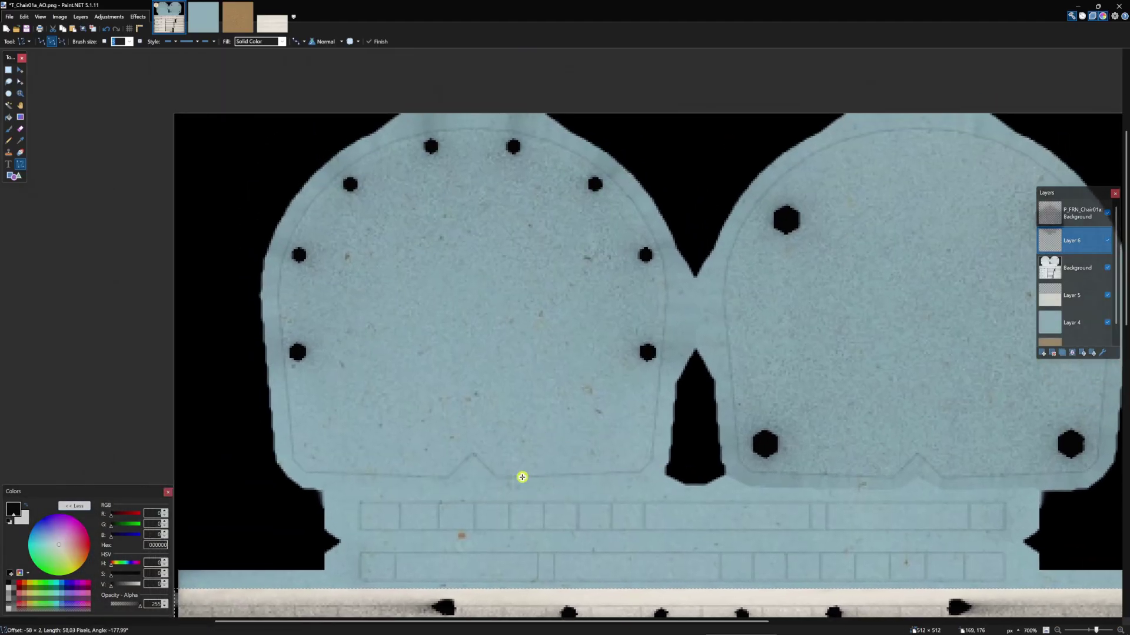
left_click_drag(522, 477, 522, 477)
scroll(500, 495, "down", 3)
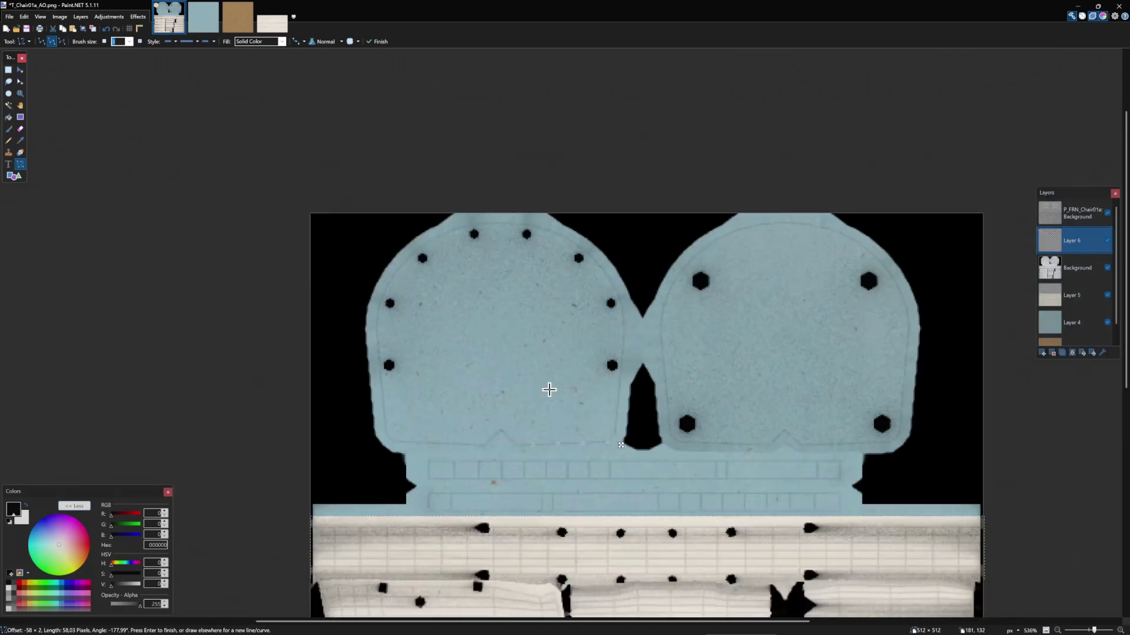
scroll(600, 433, "up", 3)
scroll(531, 377, "up", 4)
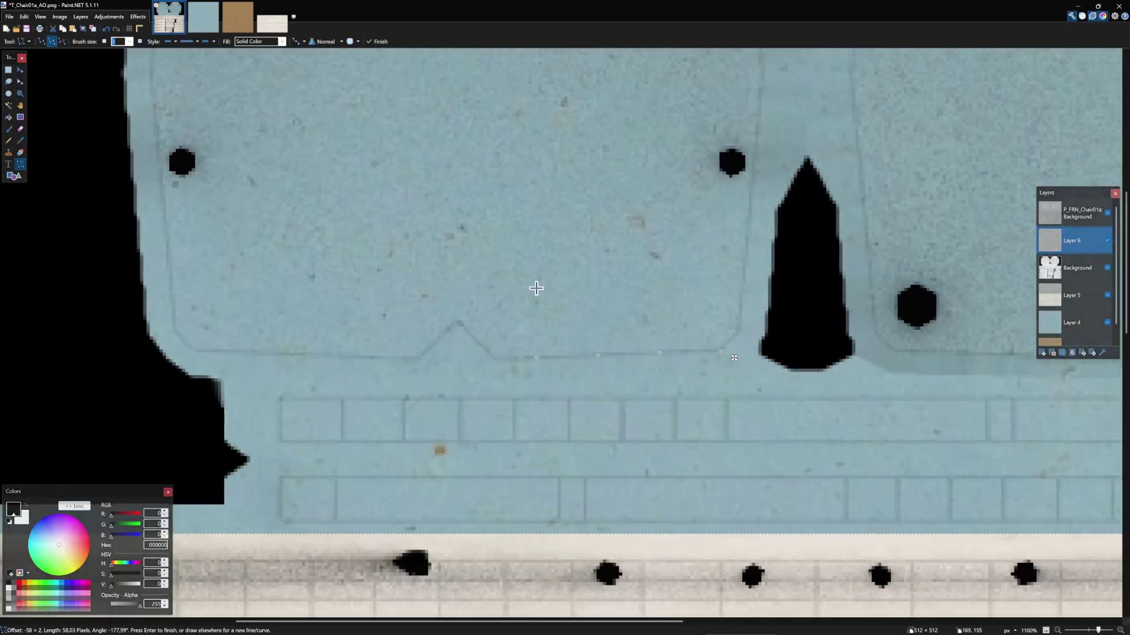
scroll(555, 298, "right", 3)
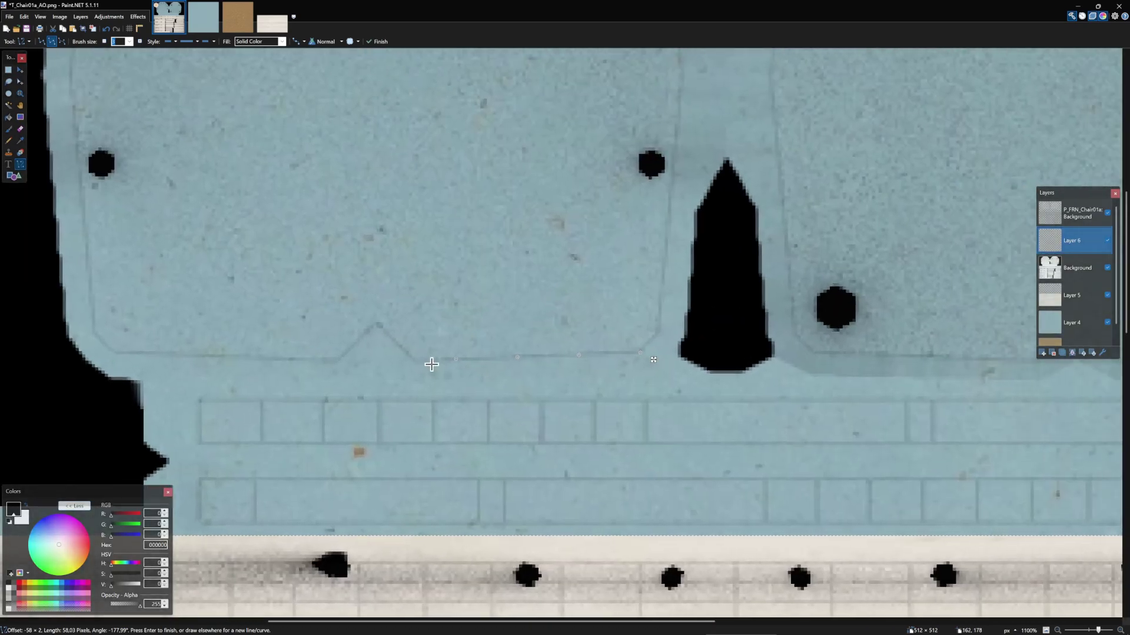
scroll(621, 365, "down", 8)
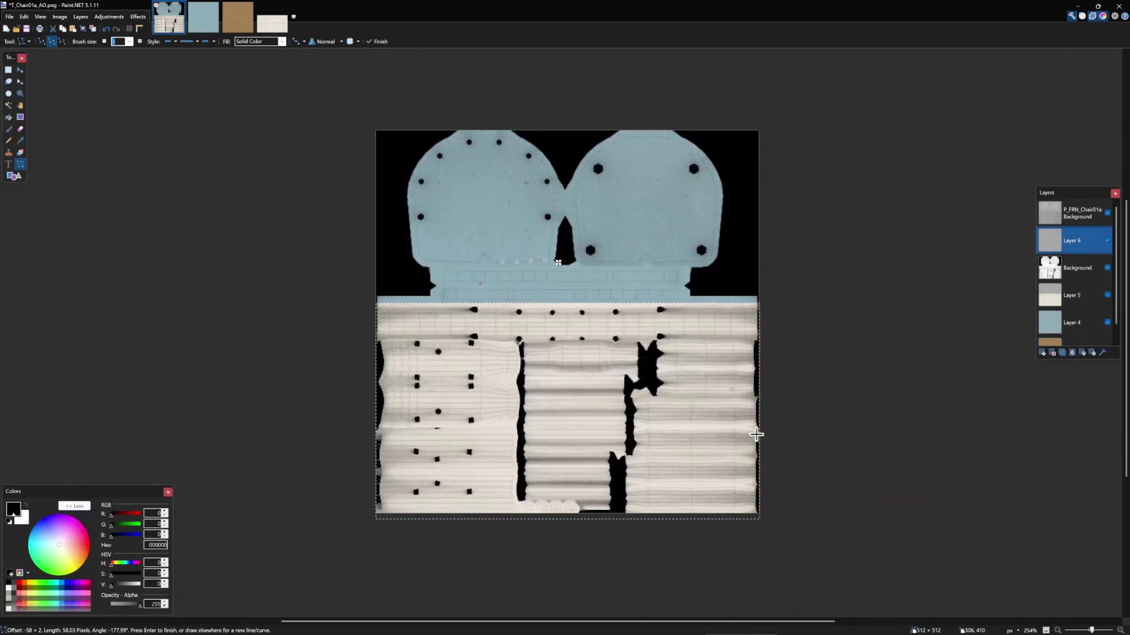
left_click_drag(721, 355, 499, 432)
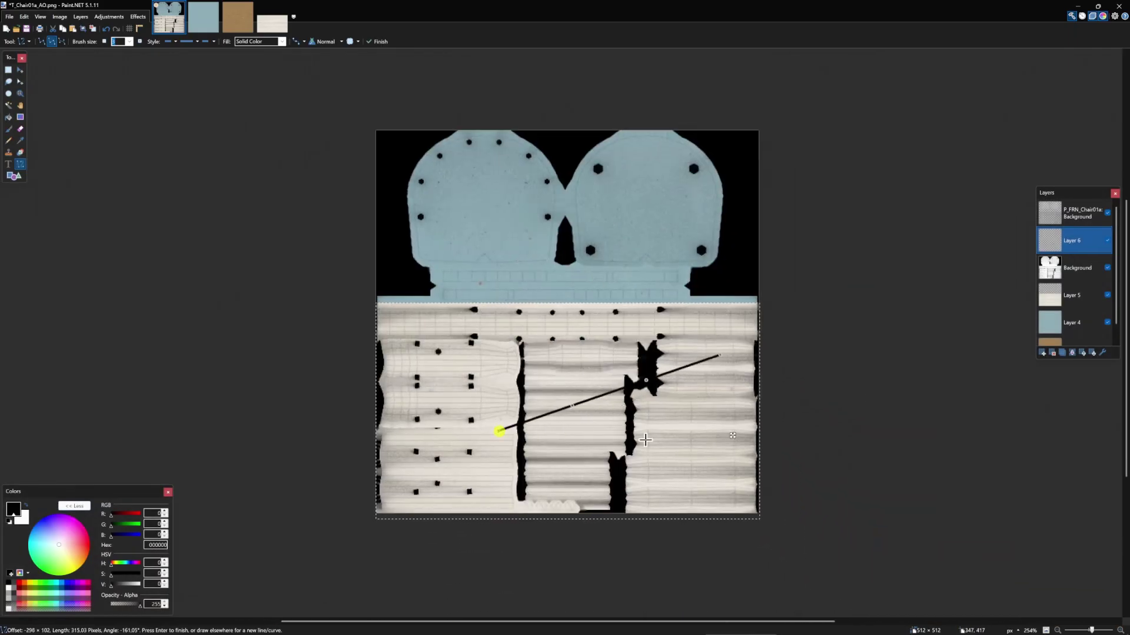
key("Escape")
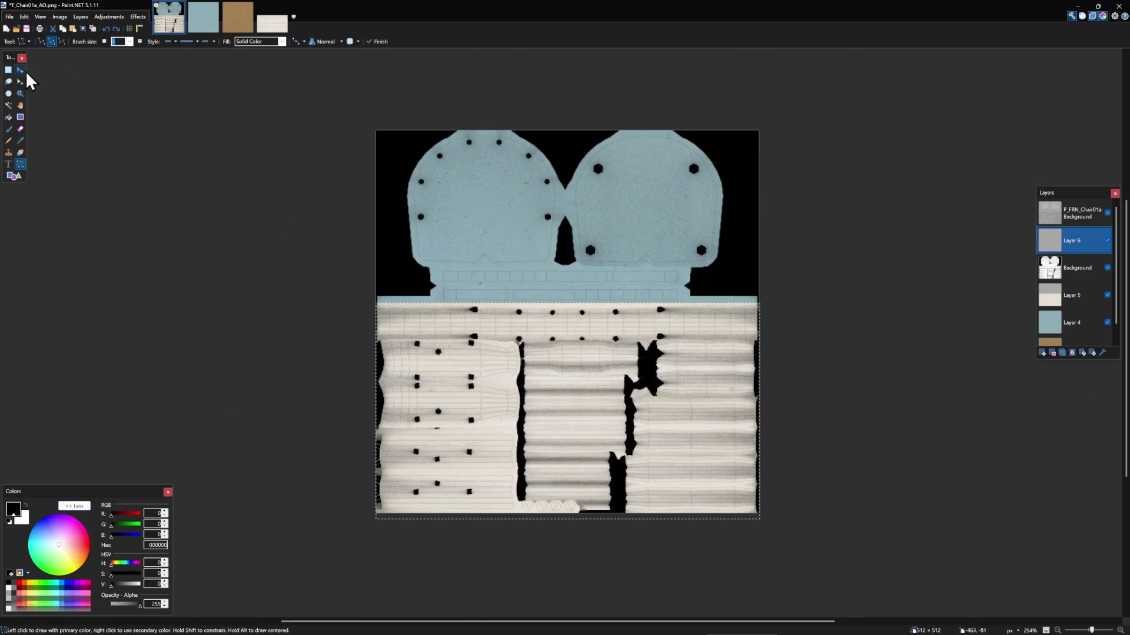
Clear the active selection around the timber area and return to the Line/Curve tool.
left_click(9, 69)
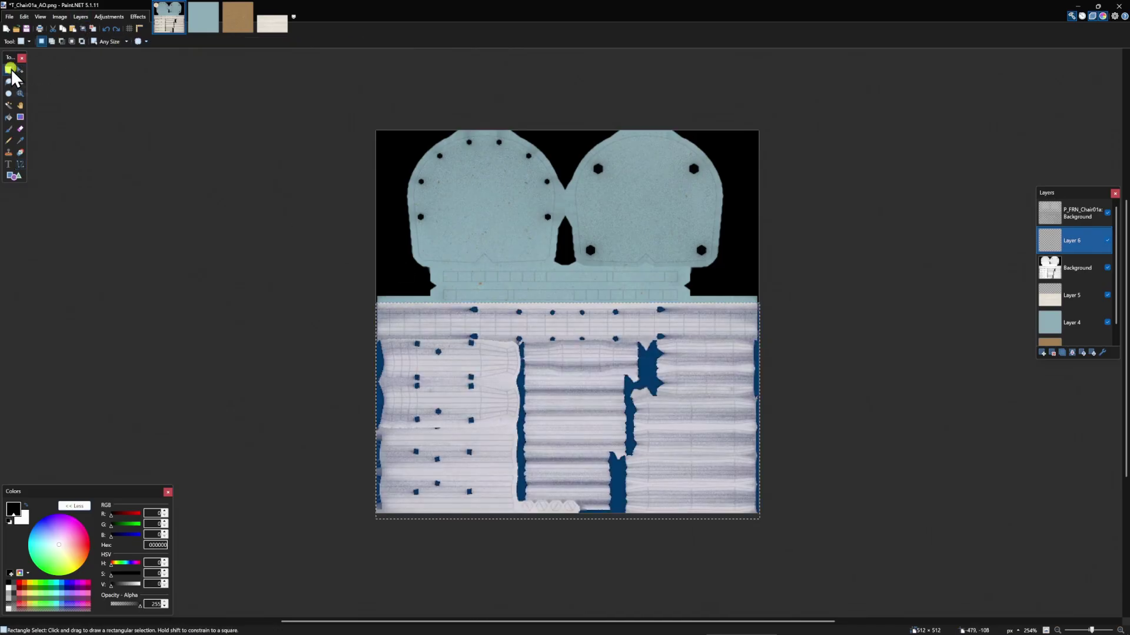
left_click(301, 202)
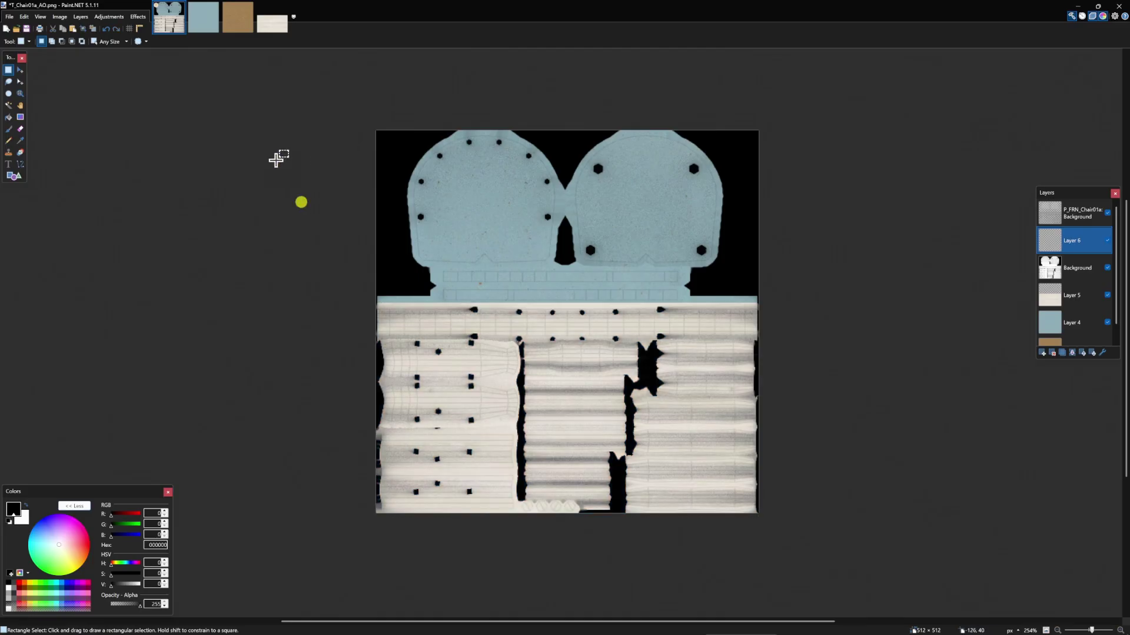
left_click(20, 163)
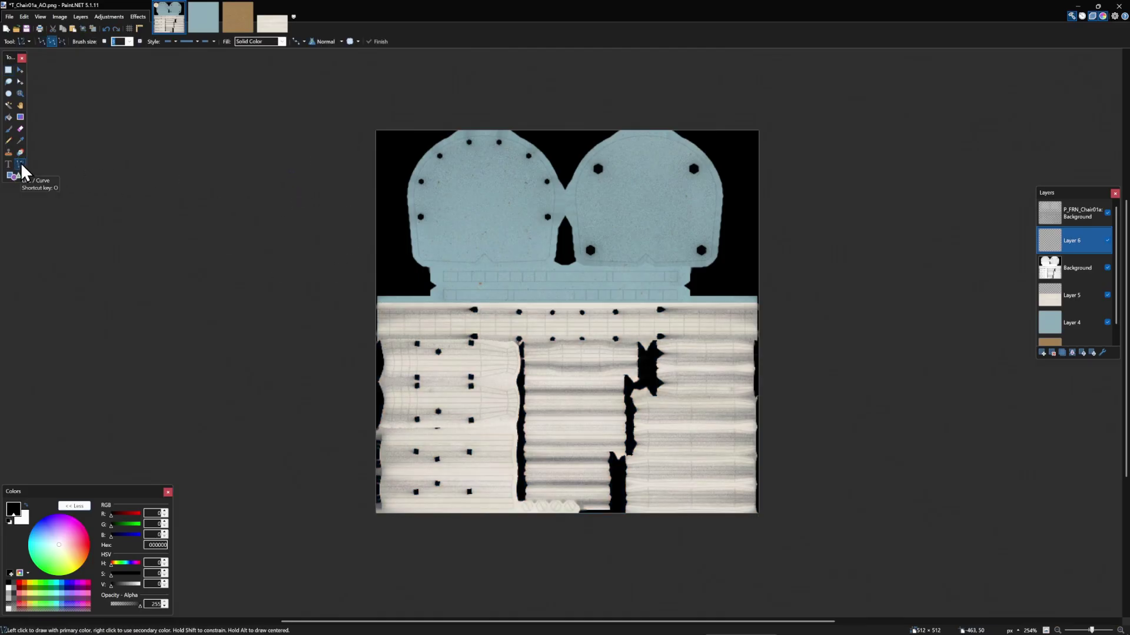
Trace the left rounded panel's lower edge, central notch, left corner and straight left side with connected white lines.
scroll(530, 245, "up", 6)
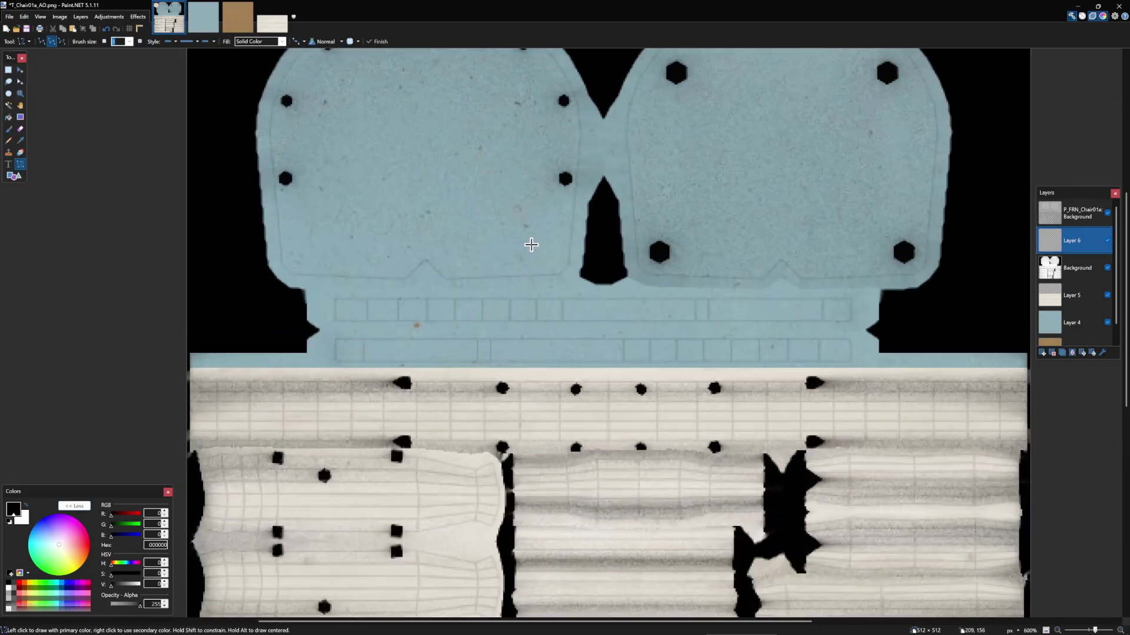
left_click_drag(531, 331, 570, 432)
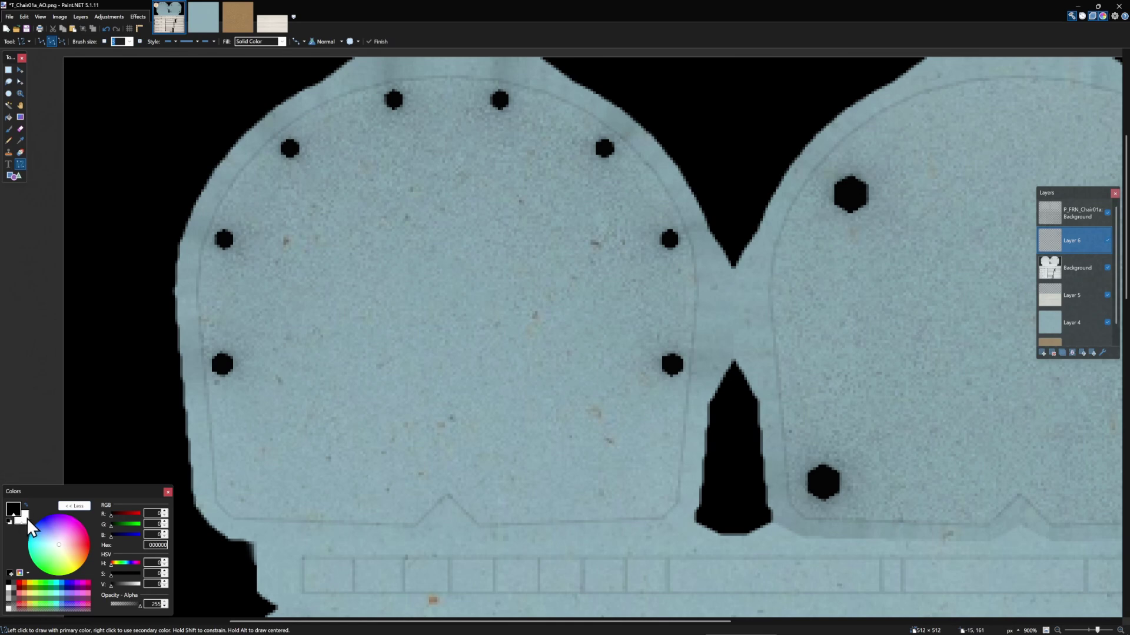
scroll(671, 471, "down", 2)
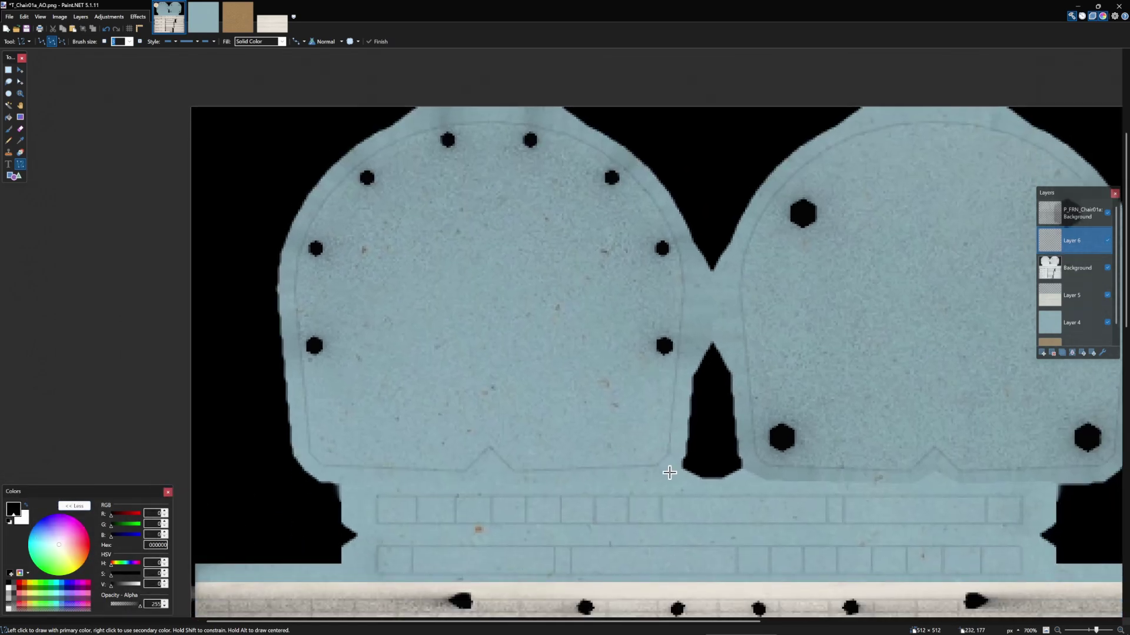
mouse_move(657, 465)
left_mouse_down()
mouse_move(517, 472)
mouse_move(501, 418)
left_mouse_up()
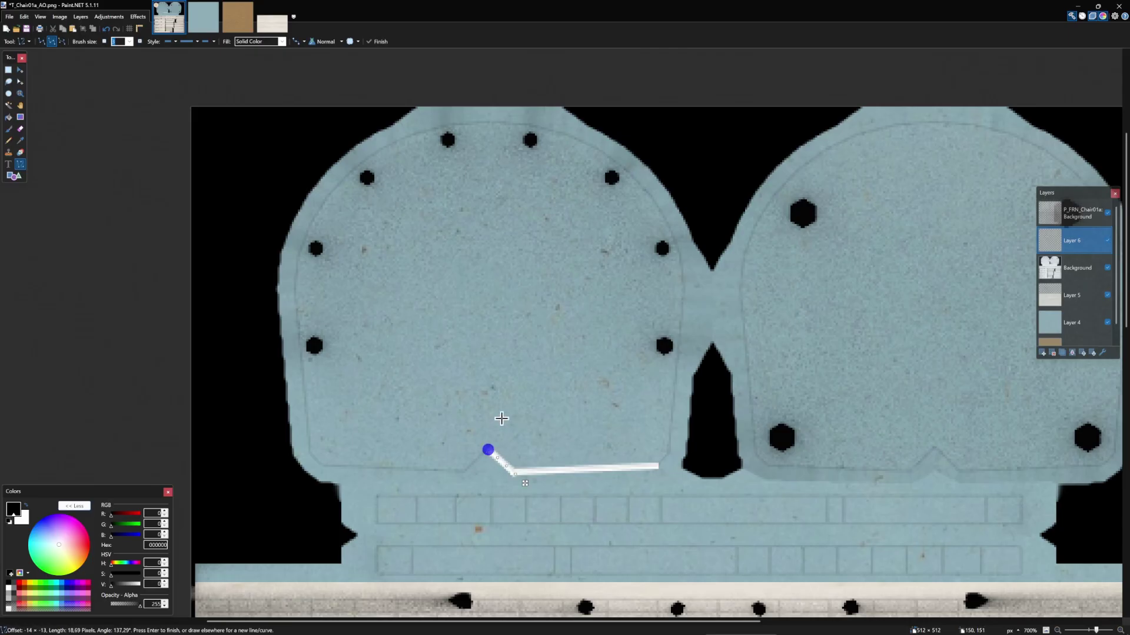
mouse_move(465, 473)
left_mouse_down()
mouse_move(488, 449)
mouse_move(323, 466)
mouse_move(309, 454)
mouse_move(293, 280)
left_mouse_up()
key("ctrl+z")
key("Return")
key("Return")
key("Return")
key("Return")
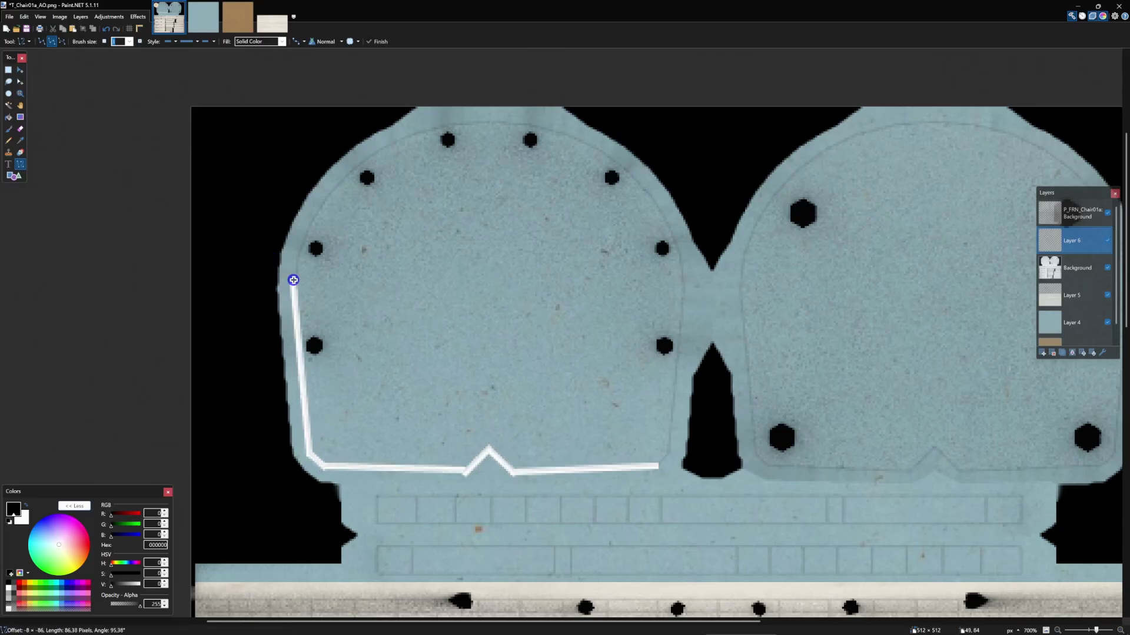
key("Return")
Trace the left rounded panel's lower right corner and straight right side with white lines.
mouse_move(658, 466)
left_mouse_down()
mouse_move(670, 455)
mouse_move(683, 272)
left_mouse_up()
key("Return")
key("Return")
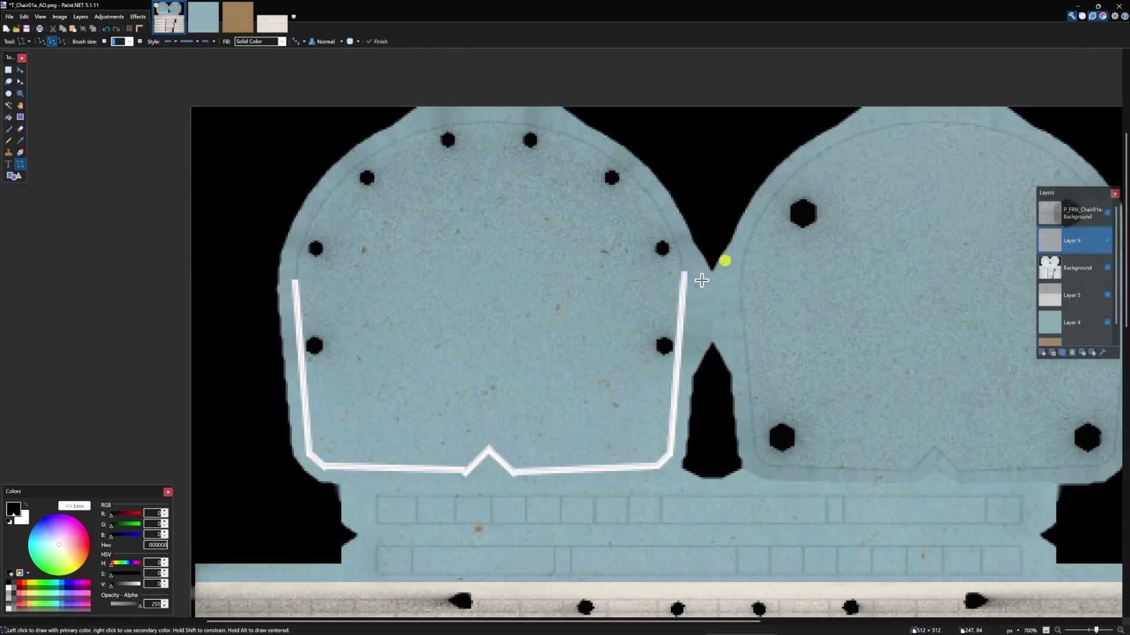
Trace the upper right arc of the left rounded panel with a curved white line from its right side to the top.
left_click_drag(802, 310, 522, 355)
key("ctrl+z")
mouse_move(459, 330)
left_mouse_down()
mouse_move(474, 499)
mouse_move(727, 353)
mouse_move(496, 197)
left_mouse_up()
left_click_drag(563, 248, 598, 224)
left_click_drag(628, 297, 666, 277)
left_click_drag(599, 227, 599, 221)
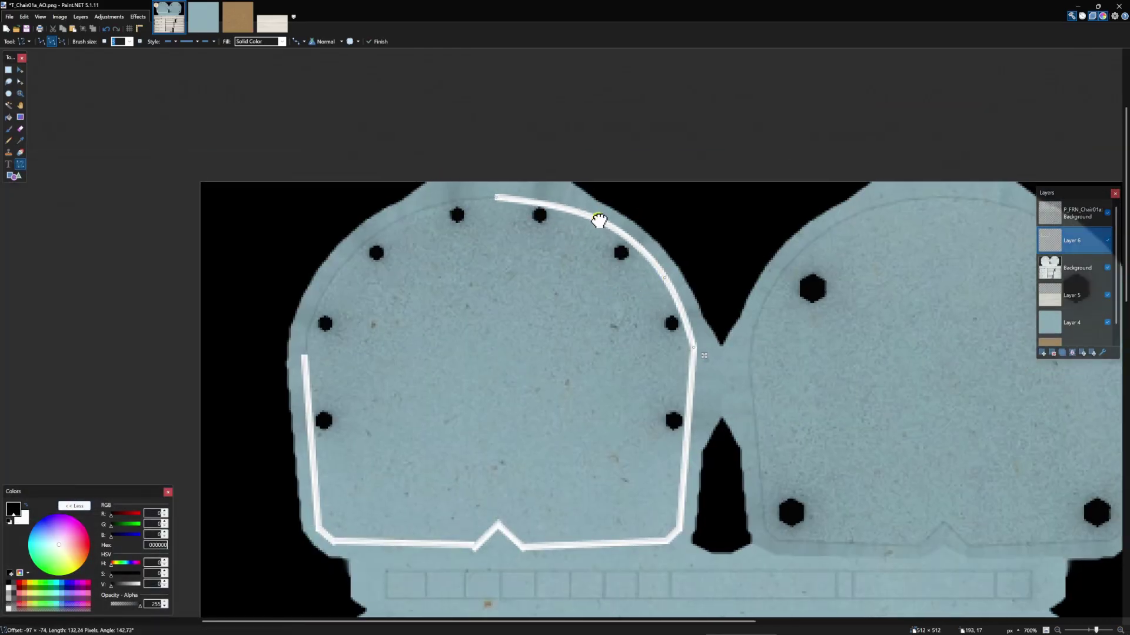
key("Return")
Close the left rounded panel's outline with a curved white line from its left side up to the top.
left_click_drag(304, 355, 493, 195)
left_click_drag(367, 302, 348, 265)
left_click_drag(430, 249, 411, 212)
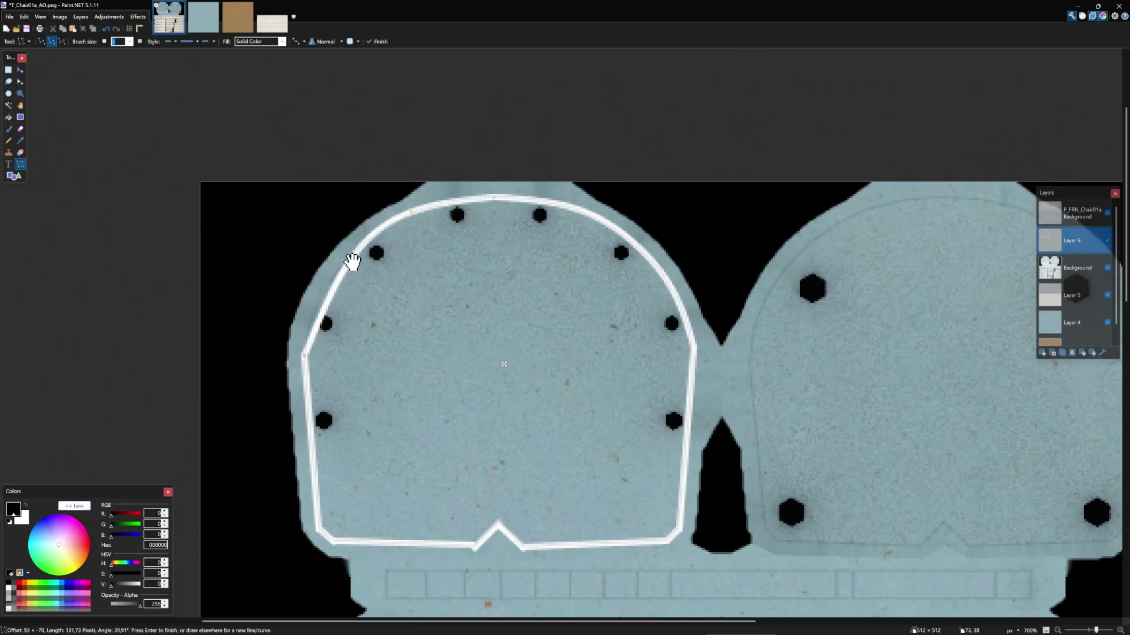
left_click_drag(352, 261, 261, 157)
Draw four horizontal white lines along the long edges of the two narrow azure strips below the rounded panels.
left_click(10, 70)
left_click(20, 164)
mouse_move(300, 480)
left_mouse_down()
mouse_move(251, 294)
mouse_move(895, 298)
left_mouse_up()
mouse_move(900, 347)
left_mouse_down()
mouse_move(233, 347)
mouse_move(903, 324)
left_mouse_up()
left_click_drag(906, 375, 230, 372)
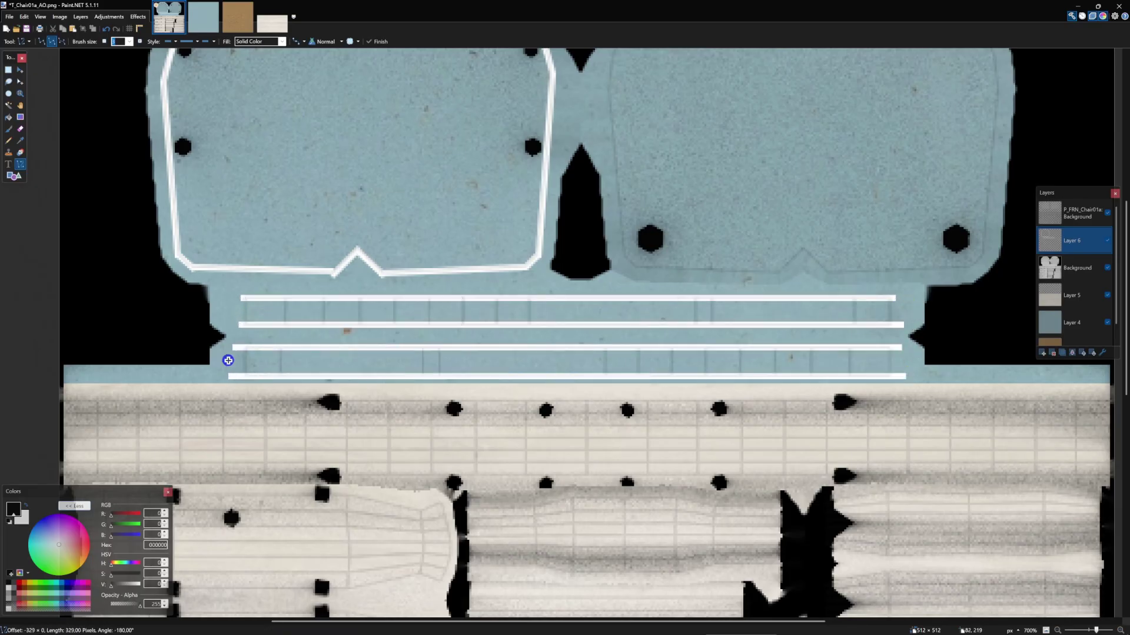
scroll(781, 383, "down", 3)
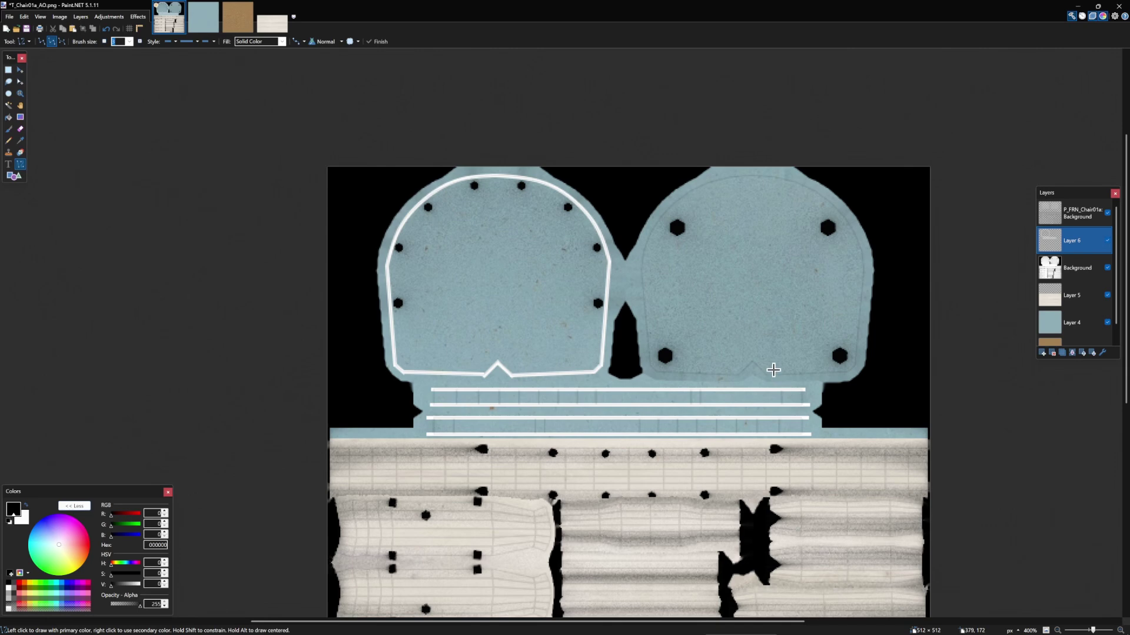
scroll(764, 368, "right", 2)
scroll(765, 368, "down", 1)
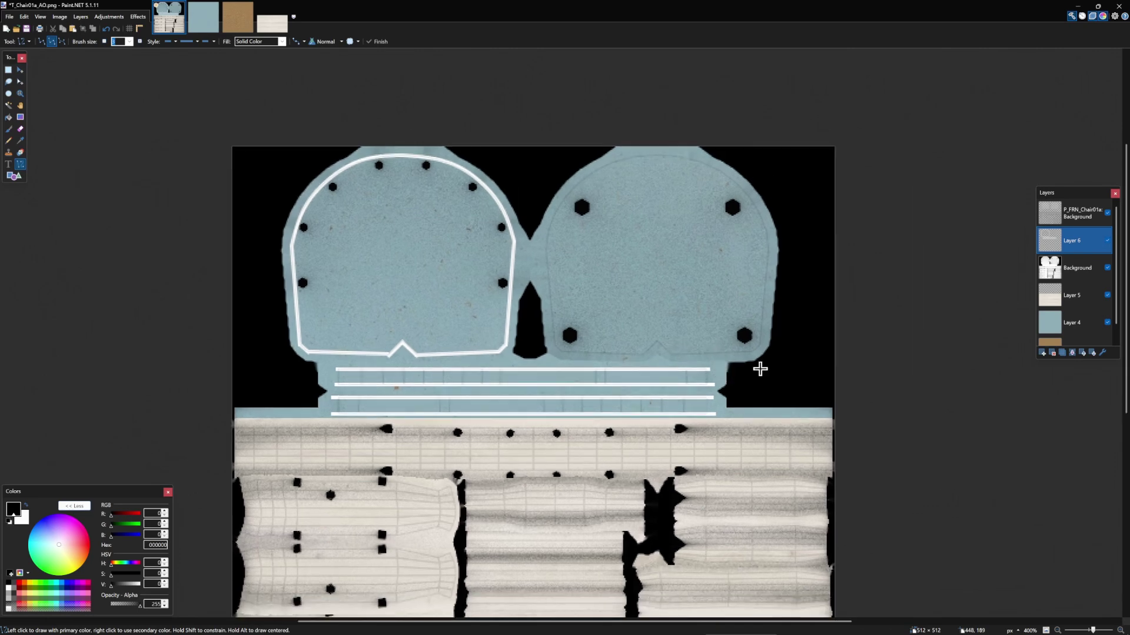
key("alt+Tab")
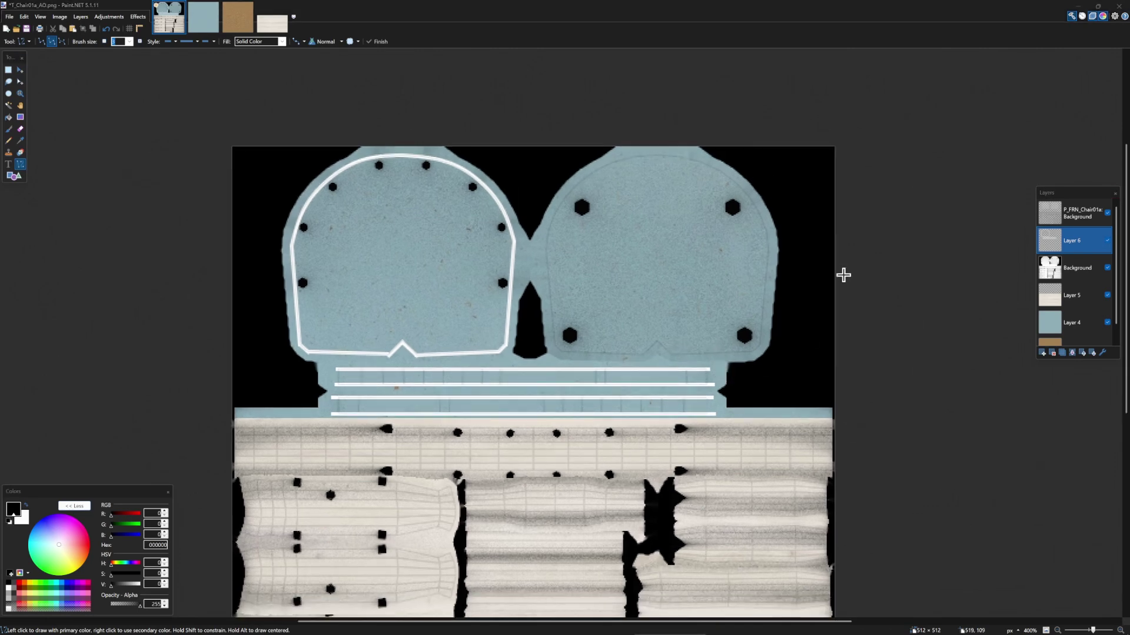
Duplicate Layer 6 and move the copy so its white outline fits the right rounded panel.
left_click(1067, 240)
left_click(1062, 353)
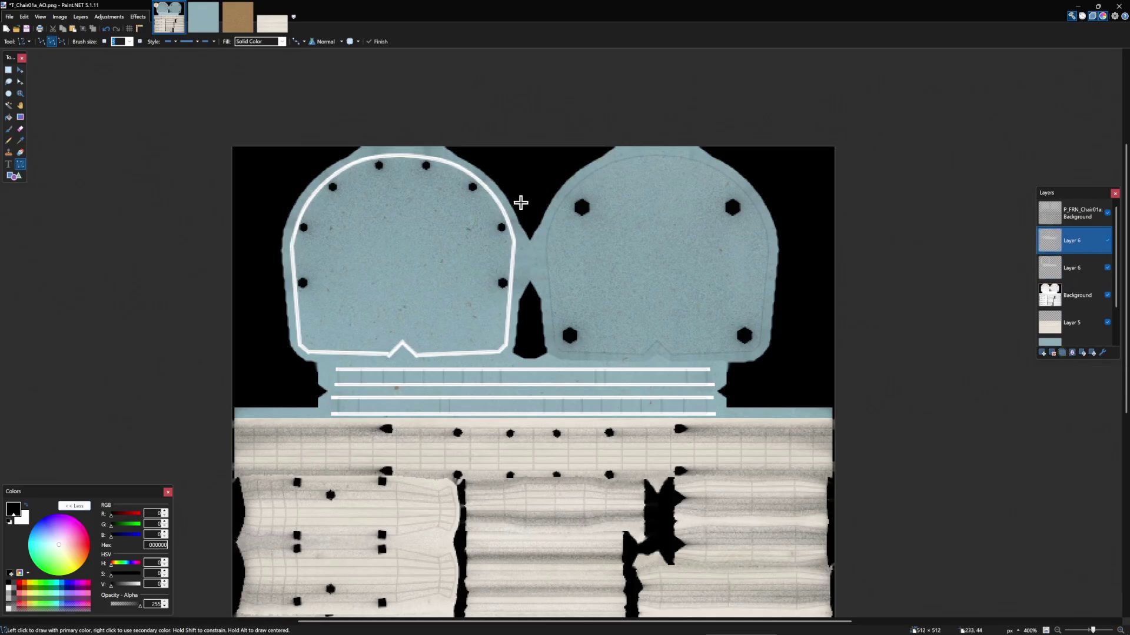
left_click(20, 69)
left_click_drag(445, 280, 699, 278)
left_click_drag(765, 301, 640, 288)
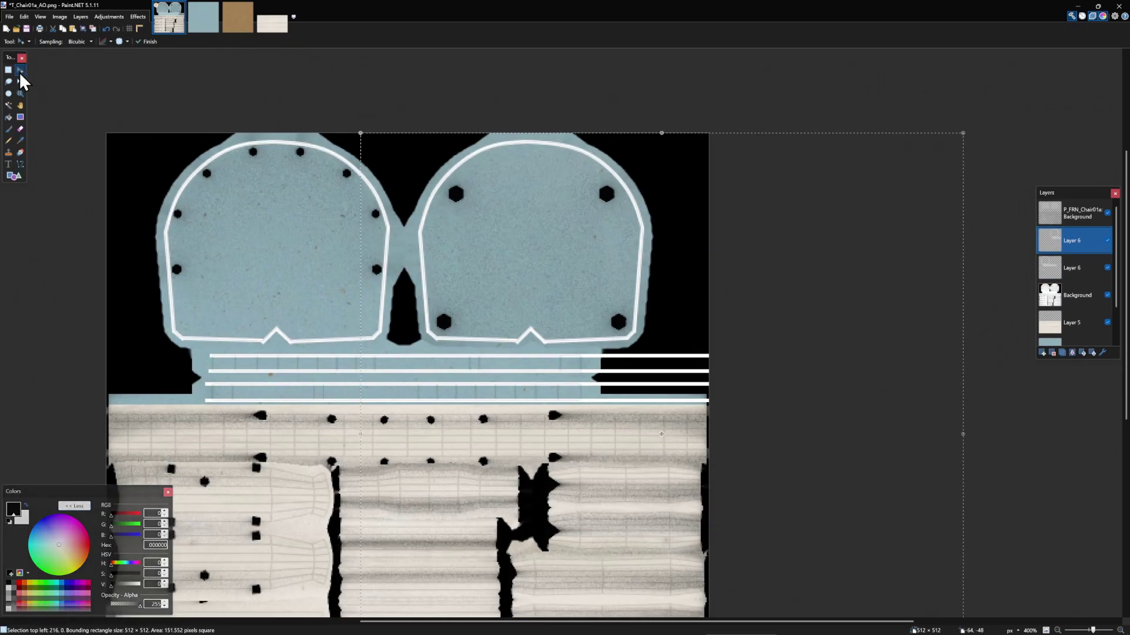
Delete the duplicated strip lines from the copied layer and merge it down into Layer 6.
left_click(9, 70)
mouse_move(328, 353)
left_mouse_down()
mouse_move(852, 459)
mouse_move(719, 383)
left_mouse_up()
key("Delete")
left_click(1072, 353)
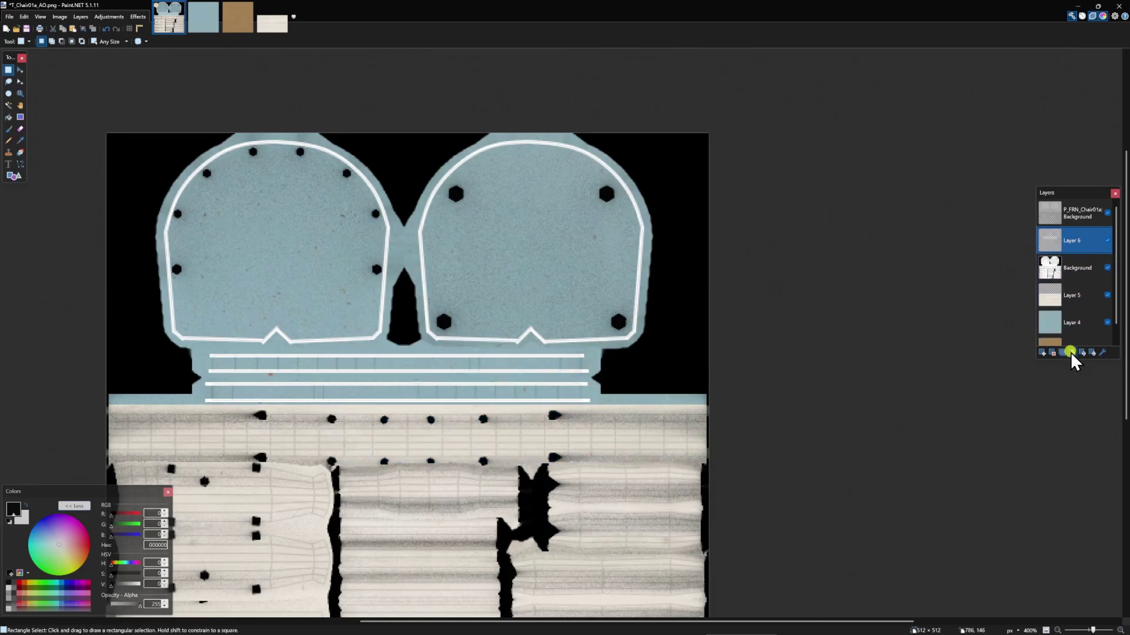
Rename the white line layer as Highlights and add a new layer named Shadows above it.
left_click_drag(508, 267, 652, 140)
left_click_drag(623, 256, 605, 301)
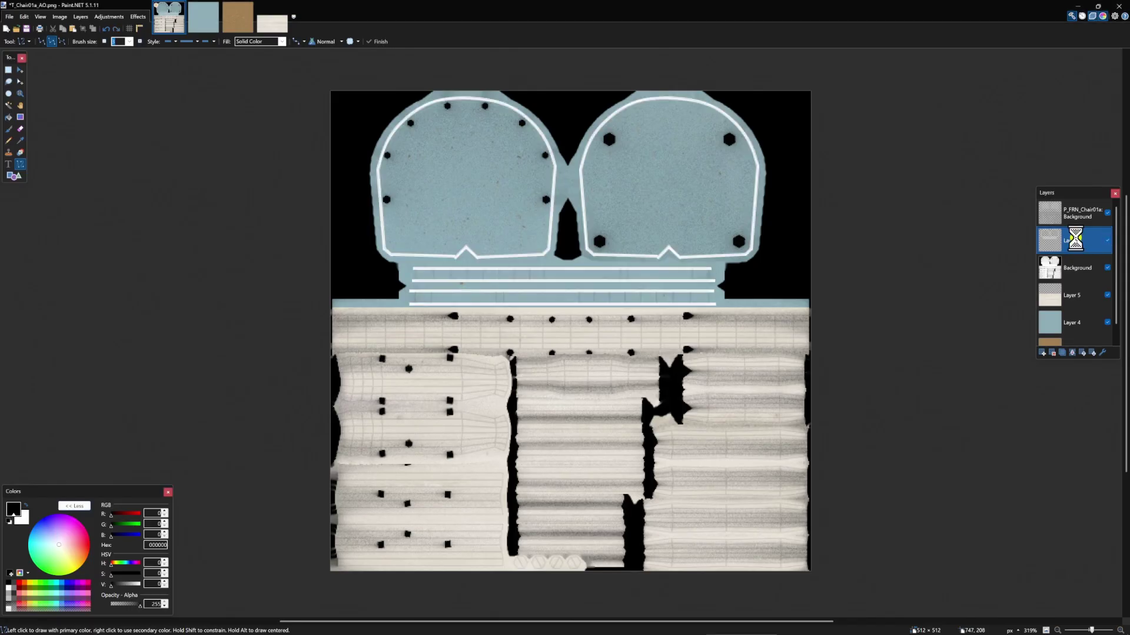
double_click(1073, 240)
type("Highlights")
key("Return")
left_click(1042, 353)
double_click(1066, 240)
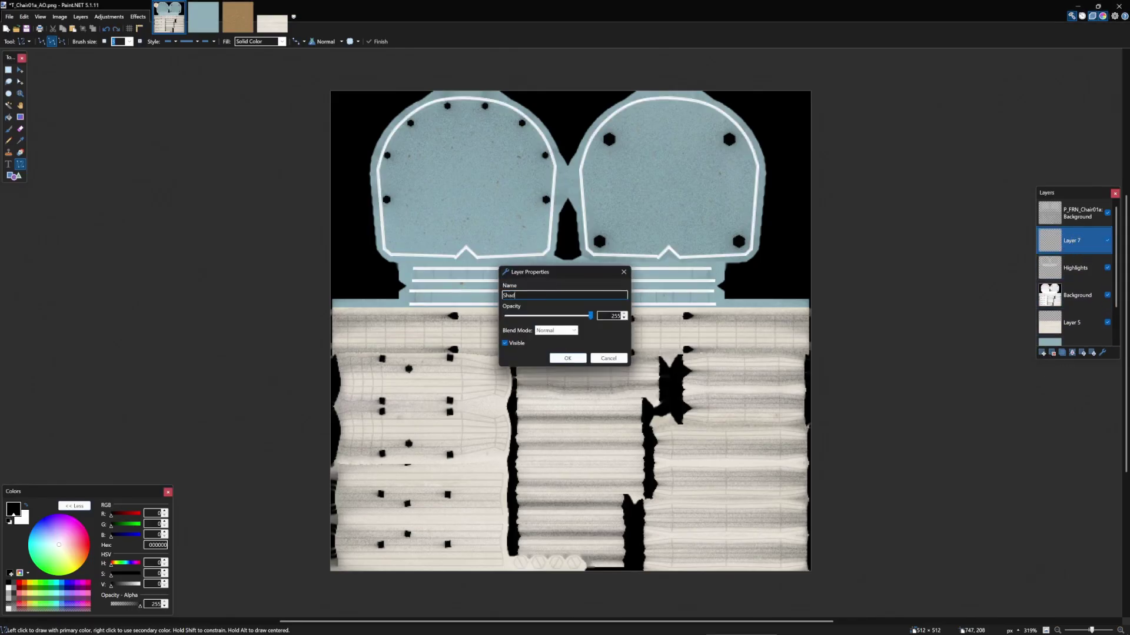
type("Shadows")
key("Return")
Paint curved black strokes across the two upper left timber pieces near both ends and between the square holes.
scroll(459, 476, "up", 5)
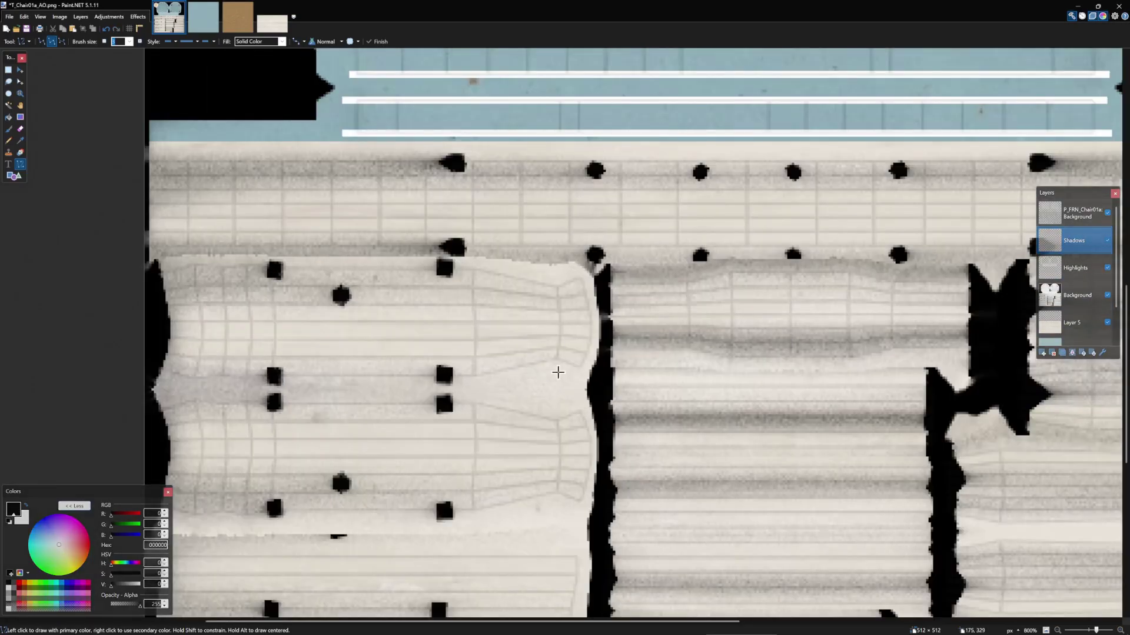
key("b")
scroll(558, 274, "up", 1)
left_click_drag(557, 274, 554, 364)
key("ctrl+z")
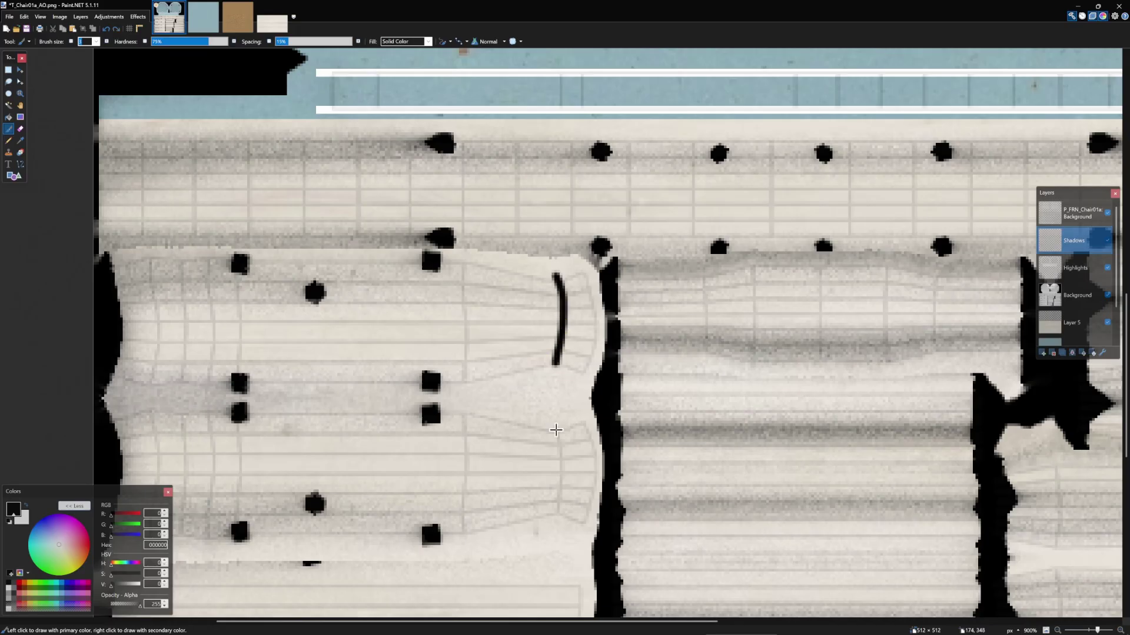
mouse_move(185, 392)
left_mouse_down()
mouse_move(331, 317)
mouse_move(331, 419)
left_mouse_up()
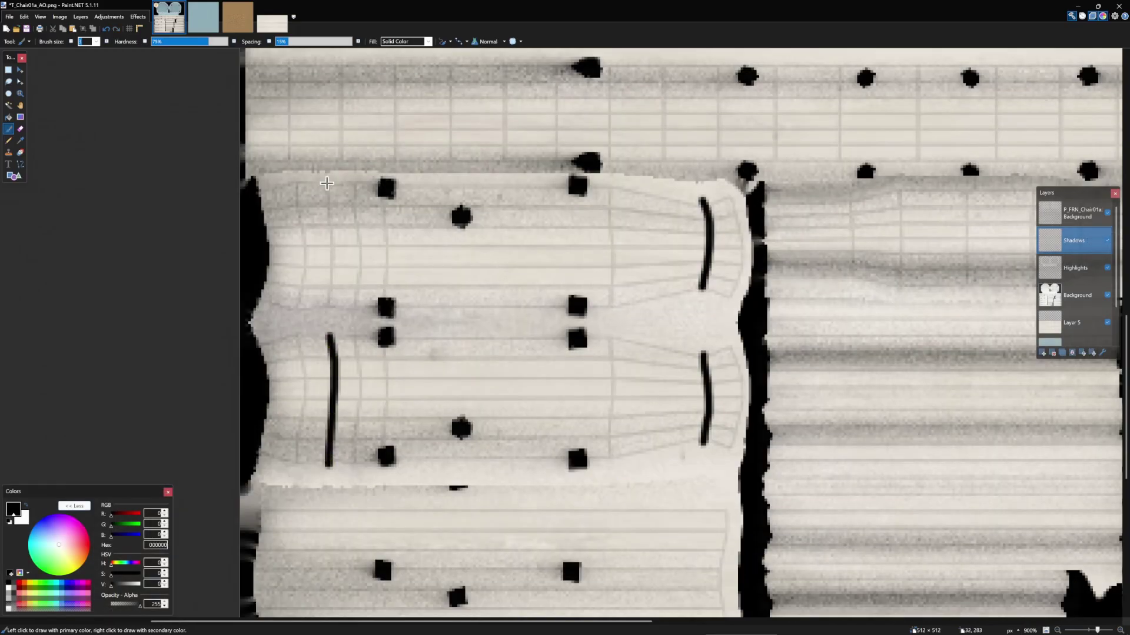
left_click_drag(326, 183, 332, 265)
mouse_move(376, 180)
left_mouse_down()
mouse_move(383, 459)
mouse_move(414, 253)
mouse_move(418, 327)
mouse_move(412, 252)
mouse_move(413, 353)
left_mouse_up()
Paint two curved black strokes near the ends of the upper middle timber piece and a straight black line across its center.
scroll(383, 458, "down", 5)
scroll(411, 244, "up", 5)
left_click_drag(695, 241, 690, 318)
key("ctrl+z")
left_click(21, 164)
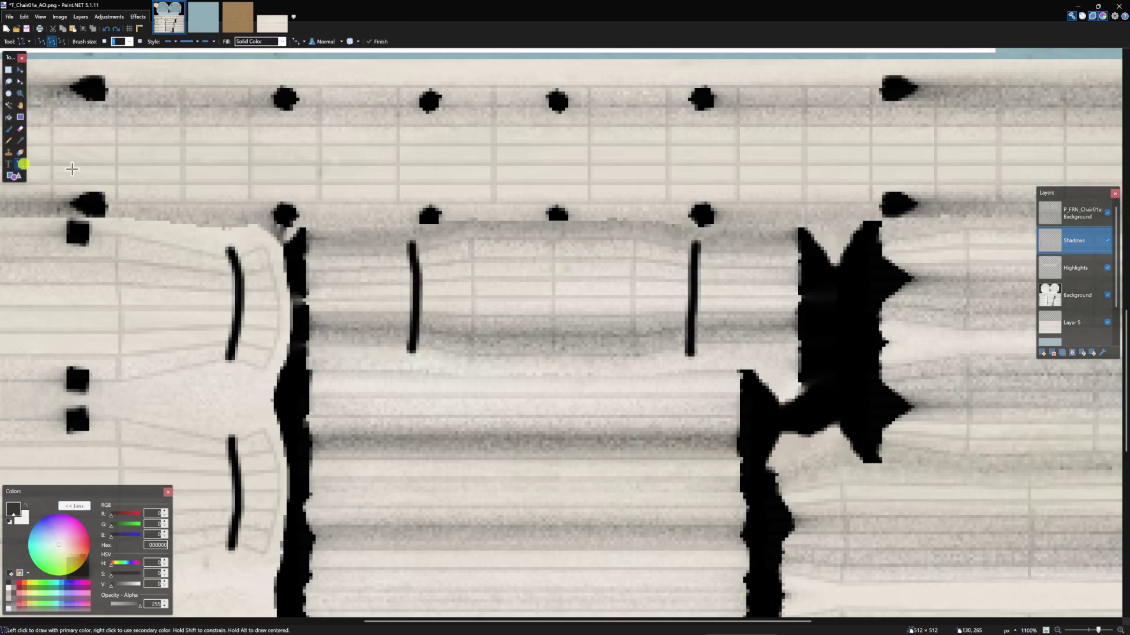
left_click_drag(554, 232, 553, 366)
Draw one vertical black line through the upper right timber pieces and one through the lower right timber pieces.
mouse_move(986, 348)
left_mouse_down()
mouse_move(587, 262)
mouse_move(479, 194)
left_mouse_up()
scroll(600, 189, "down", 4)
mouse_move(593, 132)
left_mouse_down()
mouse_move(592, 246)
mouse_move(557, 532)
left_mouse_up()
left_click(781, 266)
left_click_drag(621, 410, 659, 433)
scroll(658, 433, "down", 3)
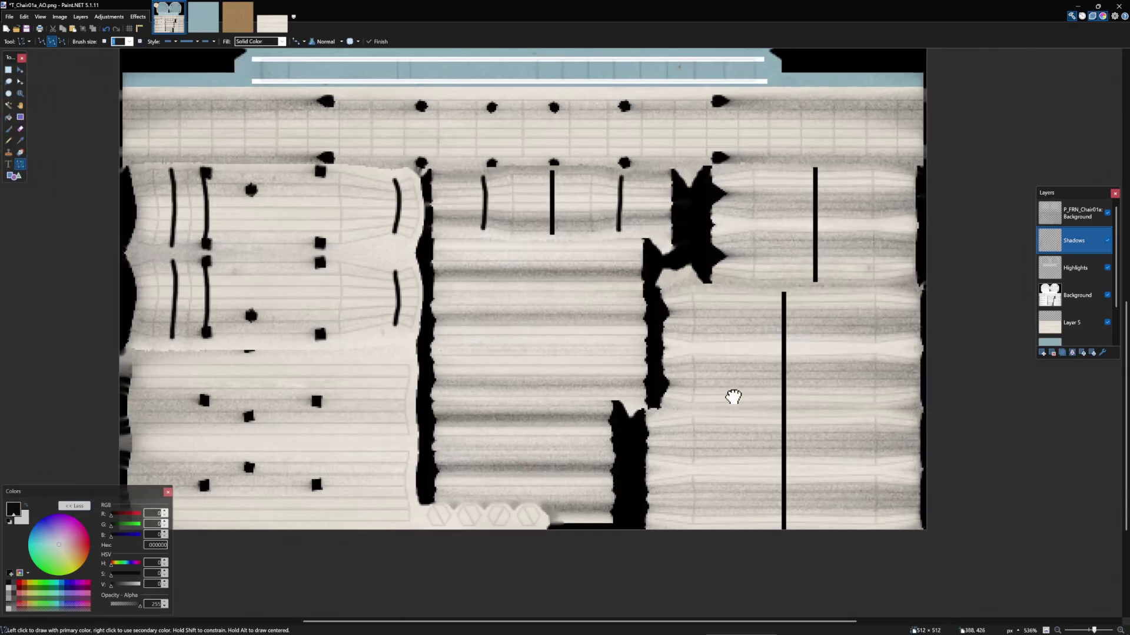
Add parallel vertical black lines on both sides of each center line on the upper and lower right timber pieces.
scroll(547, 259, "up", 5)
scroll(532, 205, "down", 2)
mouse_move(533, 205)
left_mouse_down()
mouse_move(532, 562)
mouse_move(569, 203)
left_mouse_up()
scroll(586, 206, "up", 3)
left_click_drag(581, 388, 582, 208)
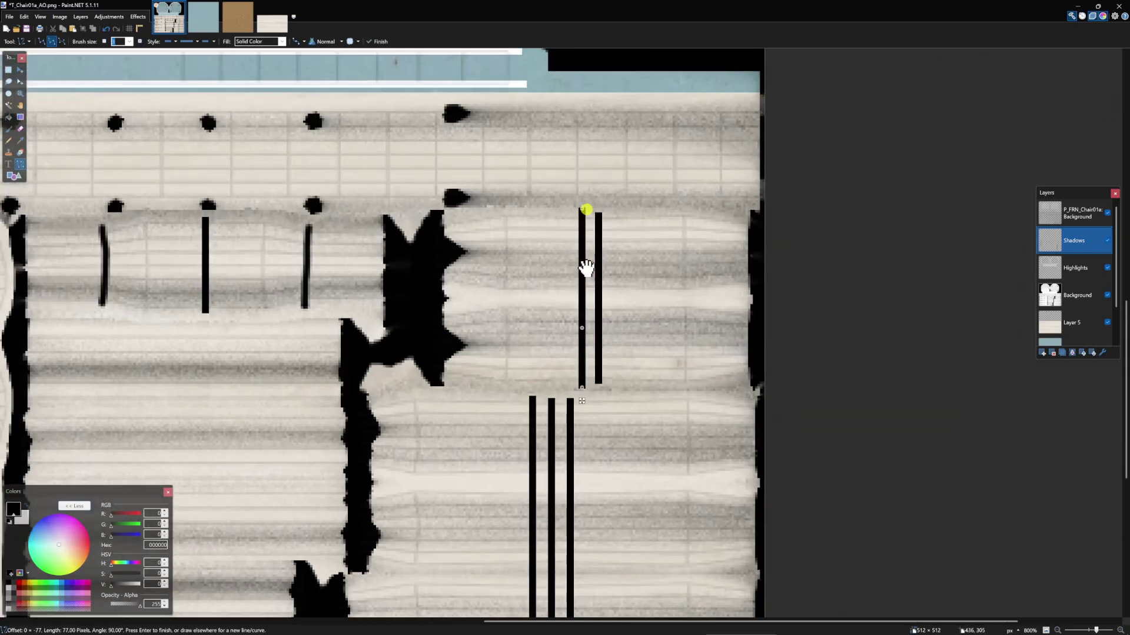
key("Return")
left_click_drag(616, 389, 617, 208)
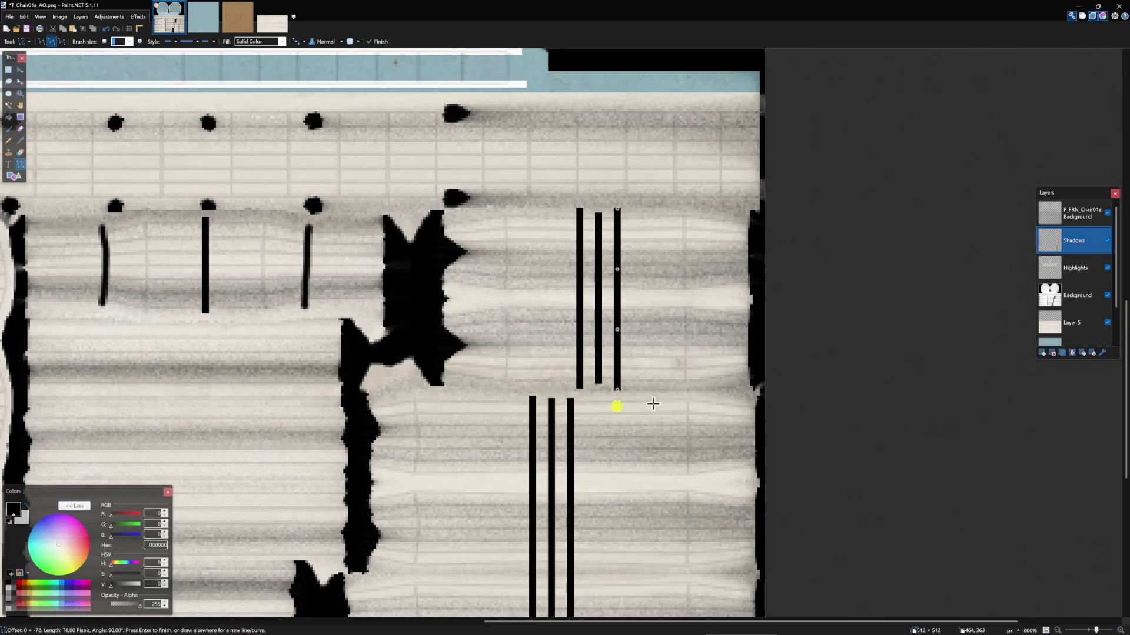
key("Return")
scroll(789, 365, "down", 2)
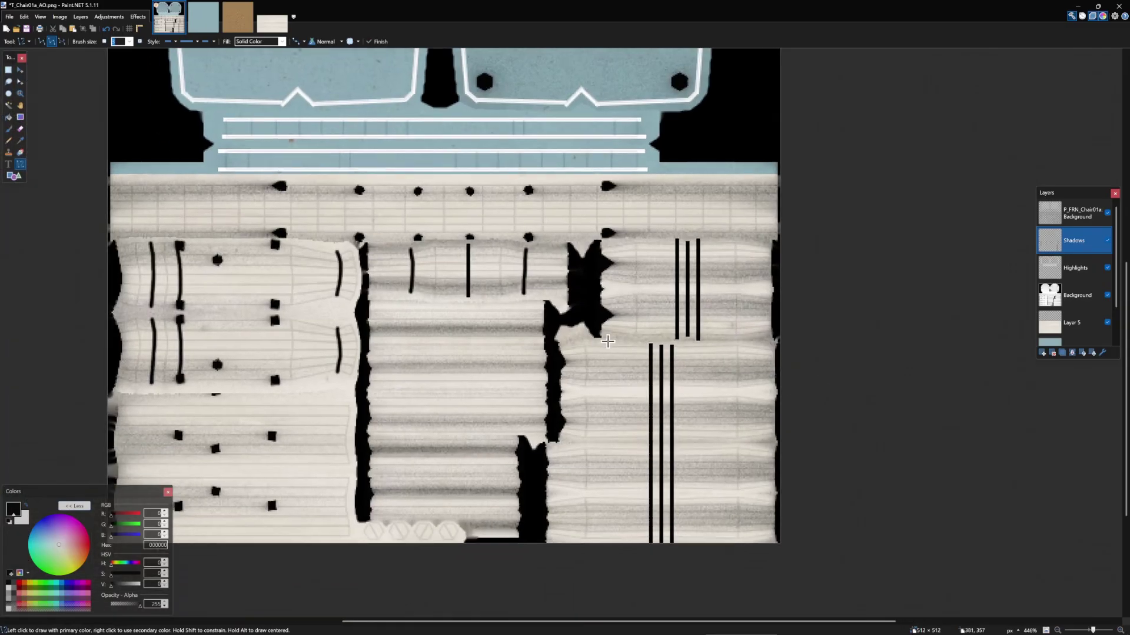
Switch to the Paintbrush and raise the opacity of the P_FRN_Chair01a UV wireframe layer slightly.
left_click(1069, 272)
scroll(100, 236, "up", 4)
key("b")
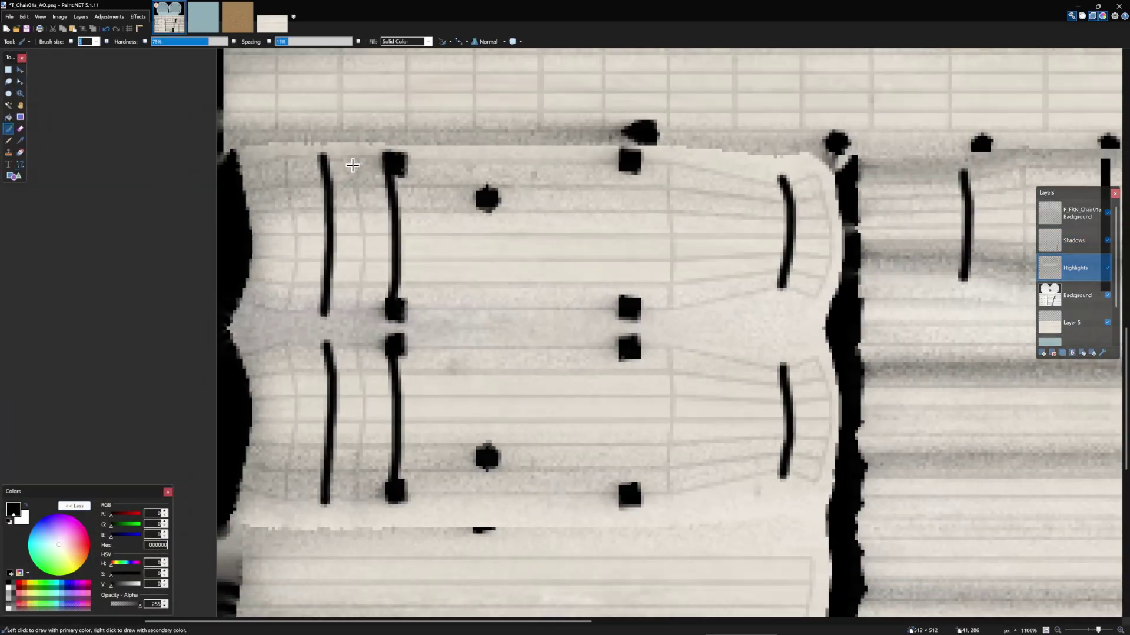
double_click(1084, 215)
left_click_drag(513, 318, 524, 320)
key("Return")
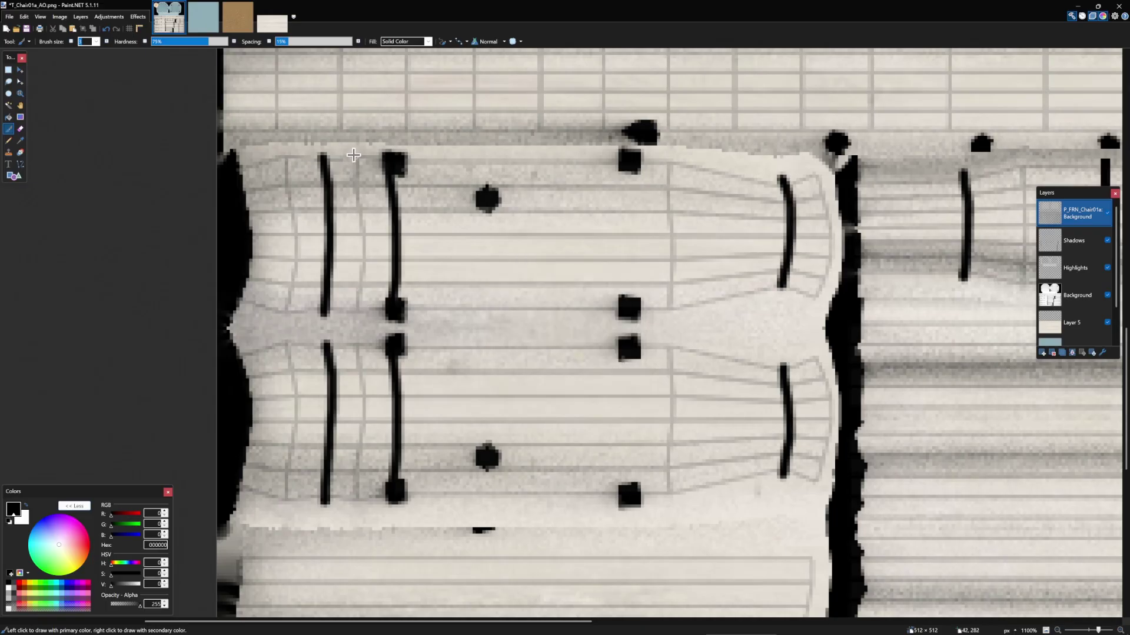
On the Highlights layer, paint white strokes along the vertical wireframe edges of the two upper left timber pieces.
left_click(1065, 268)
left_click_drag(355, 151, 362, 288)
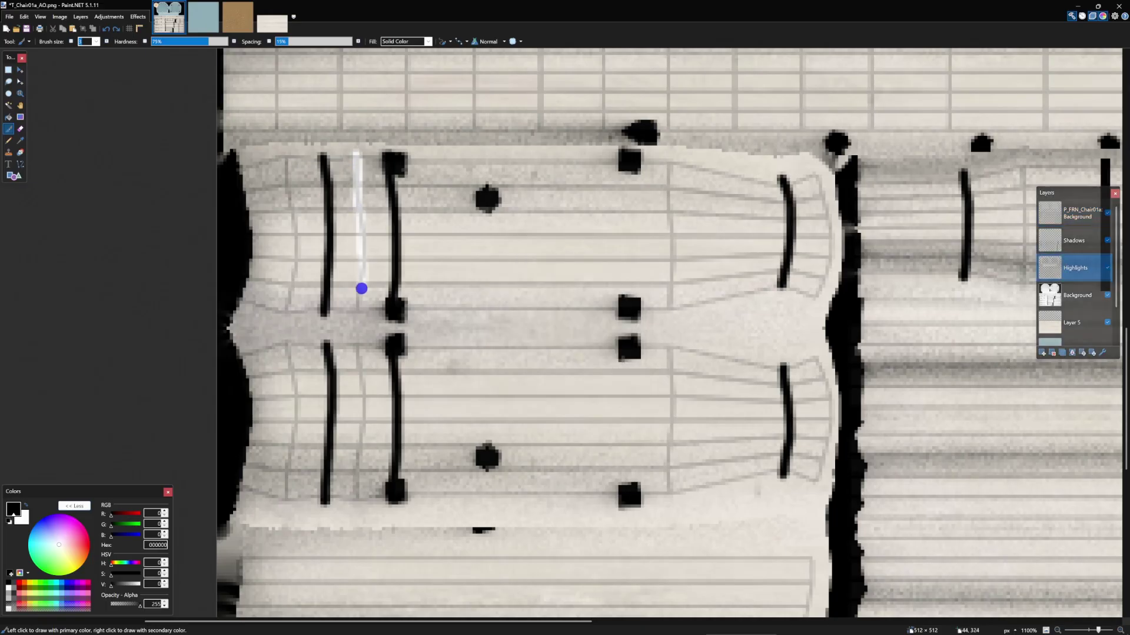
left_click_drag(361, 379, 358, 502)
left_click_drag(293, 377, 285, 507)
left_click_drag(286, 154, 286, 323)
left_click_drag(670, 158, 671, 489)
Paint two vertical white strokes on the upper middle timber piece, one on each side of the central black line.
scroll(670, 504, "down", 3)
scroll(478, 219, "up", 3)
left_click_drag(436, 184, 436, 316)
left_click_drag(598, 184, 598, 317)
scroll(568, 217, "down", 2)
scroll(568, 217, "up", 2)
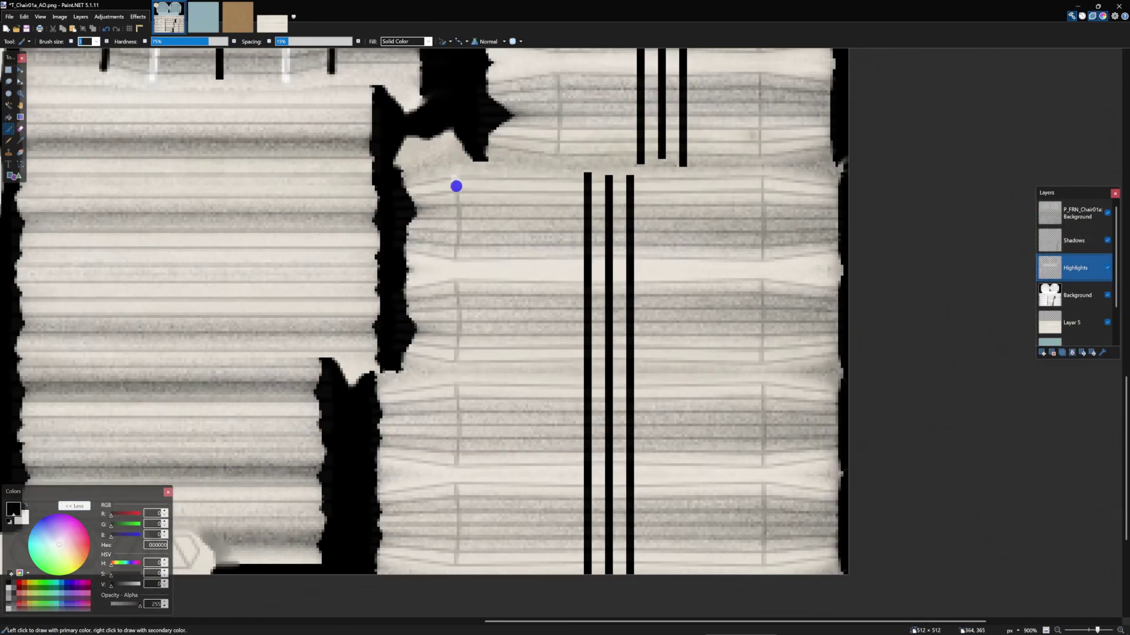
Add vertical white lines along both end edges of the lower right timber pieces and the right edge of the upper ones.
left_click_drag(456, 185, 458, 572)
left_click(20, 164)
left_click_drag(765, 573, 765, 173)
left_click_drag(774, 170, 736, 366)
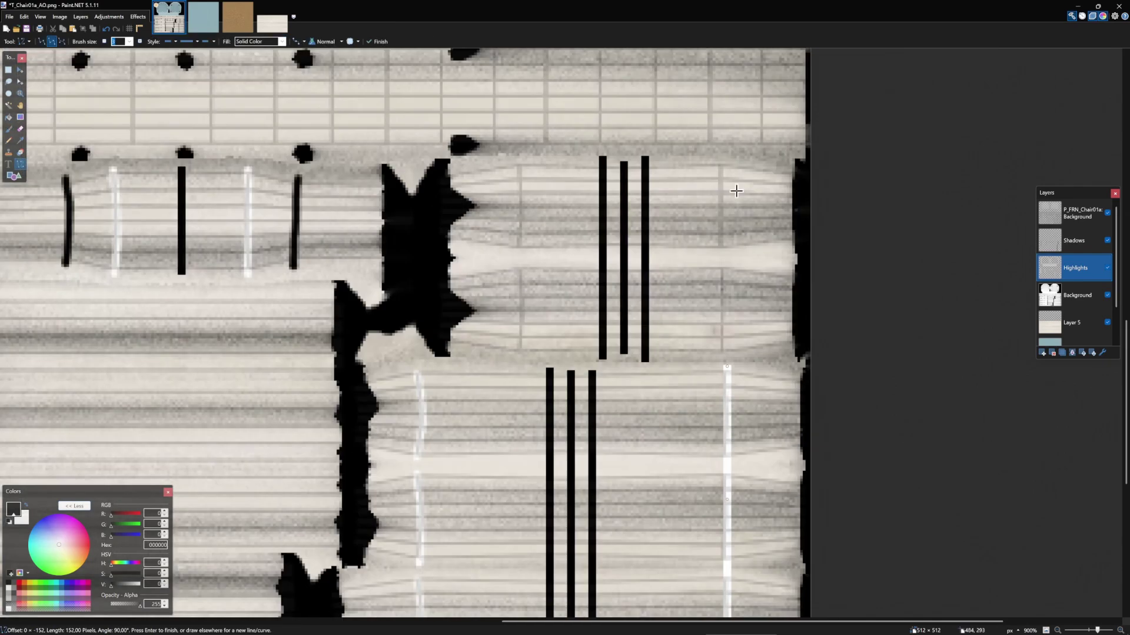
left_click_drag(722, 159, 721, 357)
Draw vertical white lines in the gaps between the black bars on the right timber pieces.
mouse_move(634, 355)
left_mouse_down()
mouse_move(635, 148)
mouse_move(613, 361)
mouse_move(623, 160)
mouse_move(612, 585)
left_mouse_up()
left_click_drag(626, 179, 626, 582)
scroll(515, 371, "down", 5)
left_click_drag(522, 355, 647, 423)
mouse_move(585, 339)
left_mouse_down()
mouse_move(607, 337)
mouse_move(610, 412)
left_mouse_up()
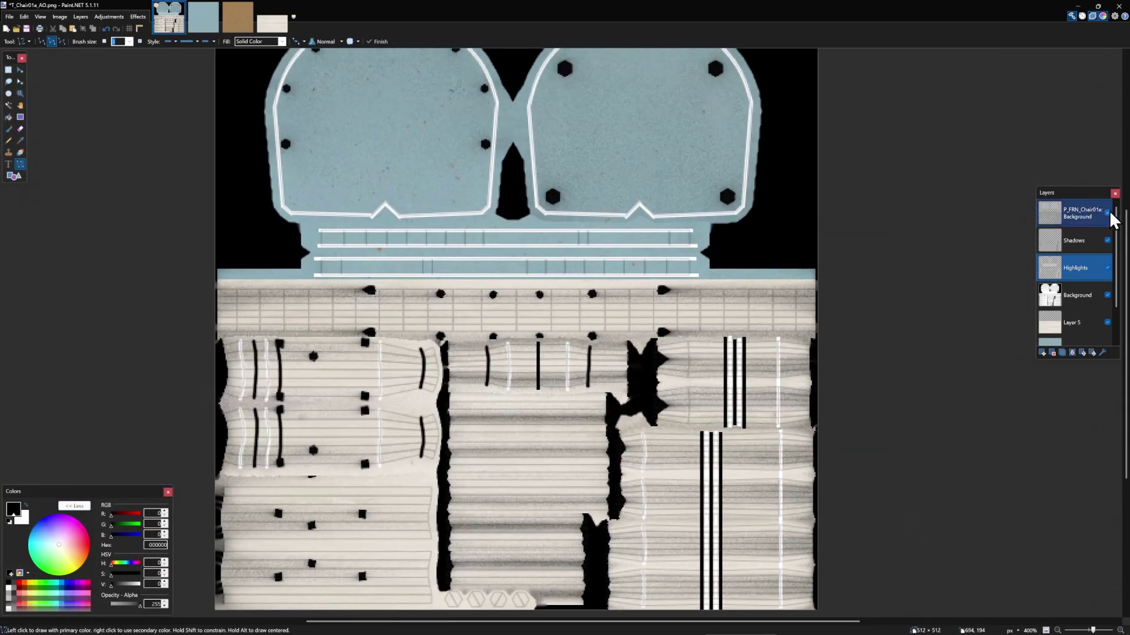
Trace the left wireframe edge of the two upper right timber pieces with two slightly curved white lines.
scroll(775, 366, "up", 6)
mouse_move(554, 291)
left_mouse_down()
mouse_move(553, 392)
mouse_move(555, 359)
left_mouse_up()
left_click_drag(554, 325, 556, 324)
mouse_move(554, 406)
left_mouse_down()
mouse_move(554, 515)
mouse_move(558, 477)
left_mouse_up()
left_click_drag(555, 442, 557, 446)
key("Return")
Draw a horizontal white line across the full width of the long timber strip's middle.
scroll(606, 361, "down", 5)
left_click_drag(381, 449, 498, 363)
scroll(498, 363, "down", 2)
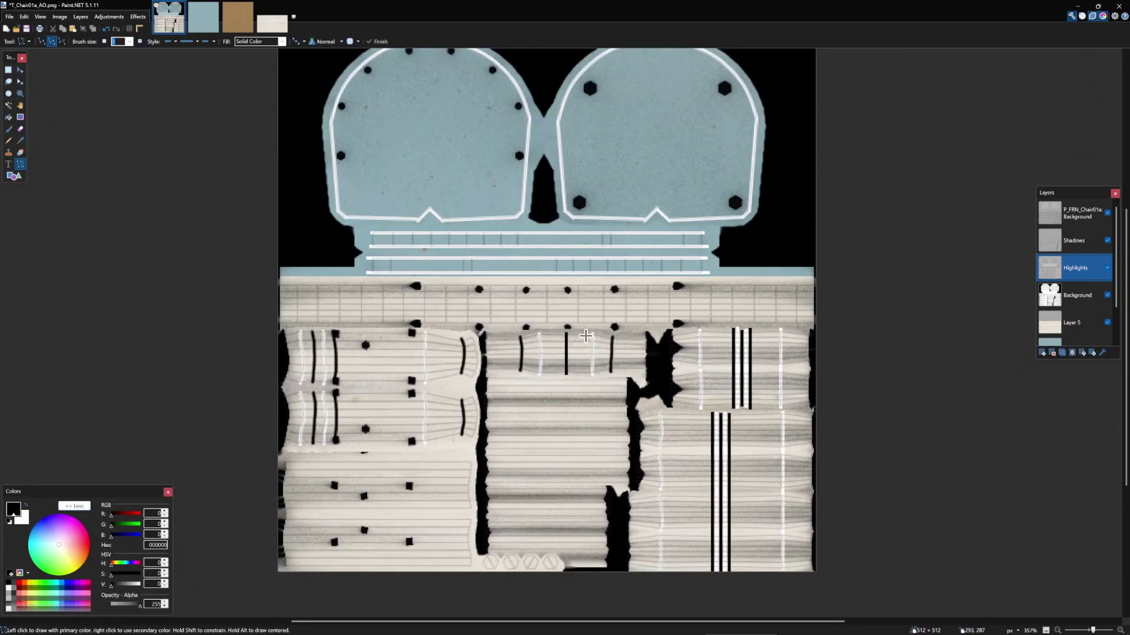
mouse_move(234, 330)
left_mouse_down()
mouse_move(830, 345)
mouse_move(847, 330)
left_mouse_up()
key("Return")
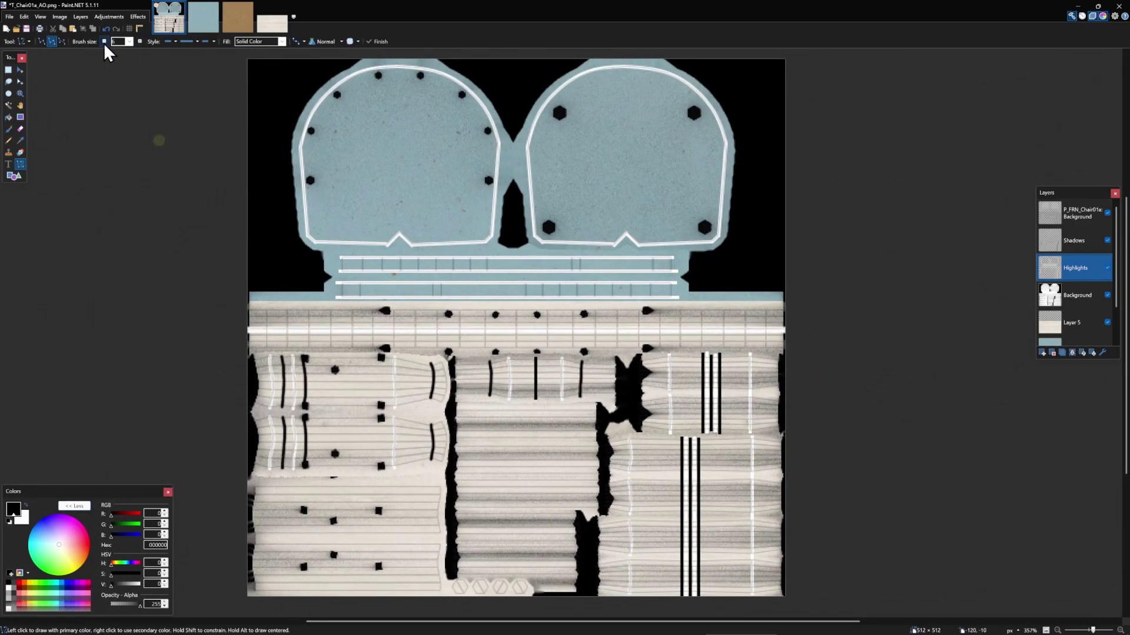
Reduce the line brush size by three steps and hide the P_FRN_Chair01a UV wireframe layer.
left_click(104, 42)
left_click(104, 41)
left_click(104, 42)
mouse_move(358, 158)
left_mouse_down()
mouse_move(323, 58)
mouse_move(345, 109)
left_mouse_up()
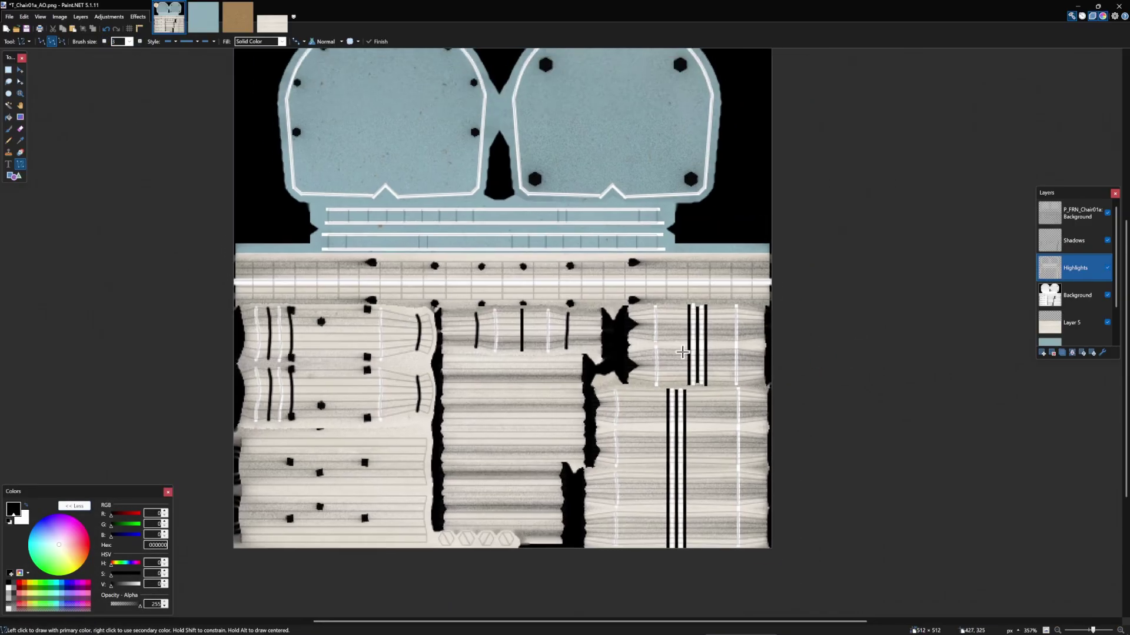
left_click(1108, 213)
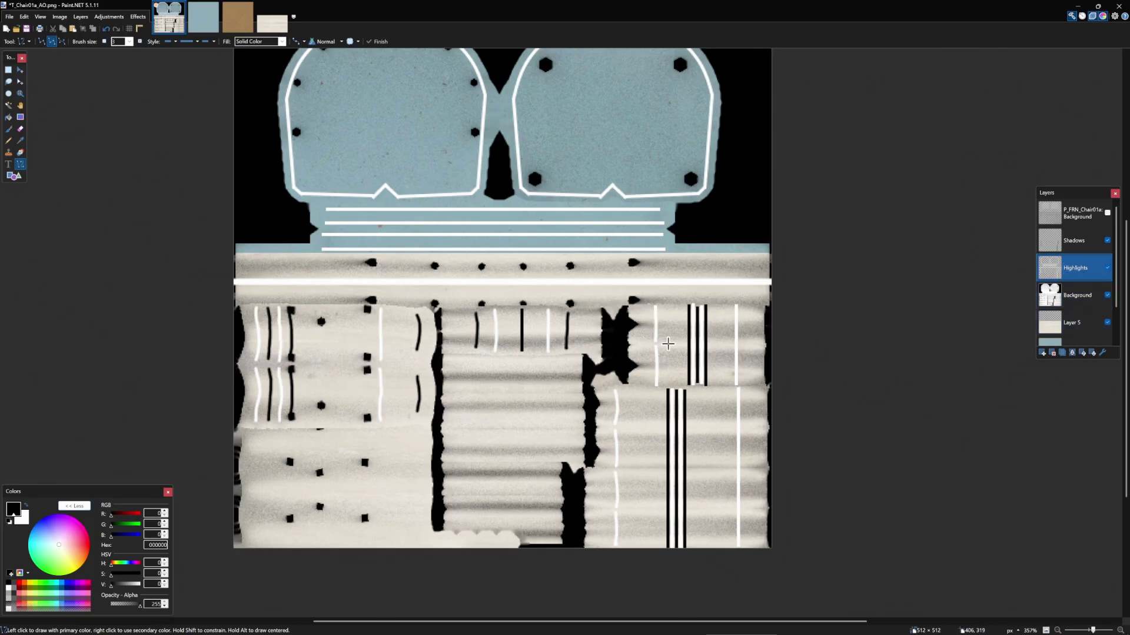
scroll(525, 377, "up", 2)
Try the Overlay, Lighten and Reflect blend modes on the Highlights layer, then apply Overlay.
double_click(1074, 268)
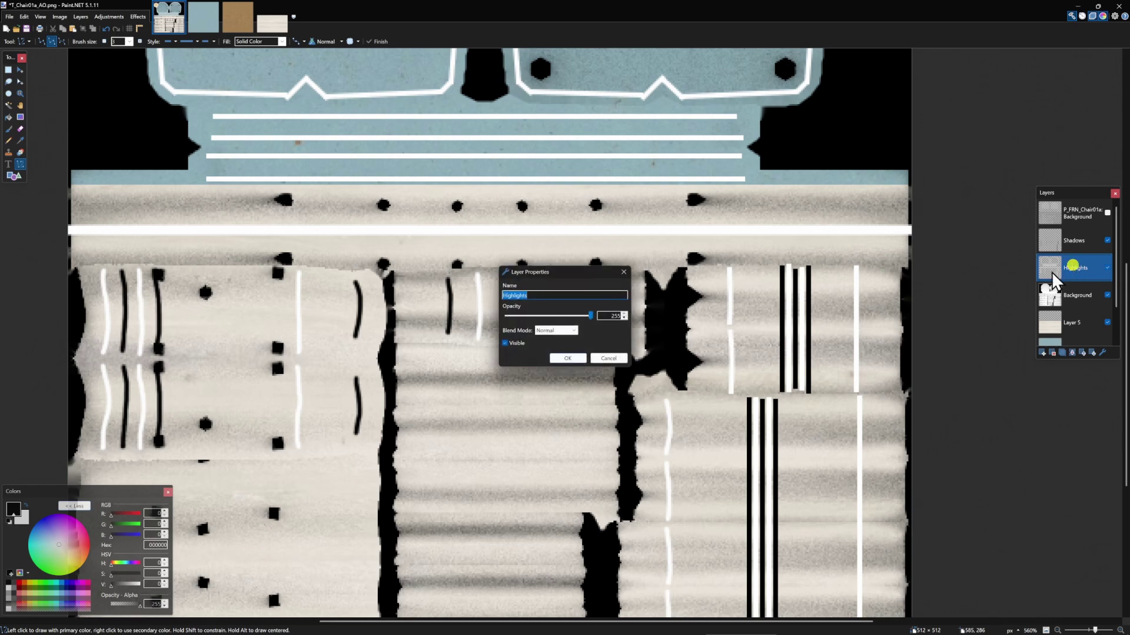
left_click(559, 332)
left_click(547, 398)
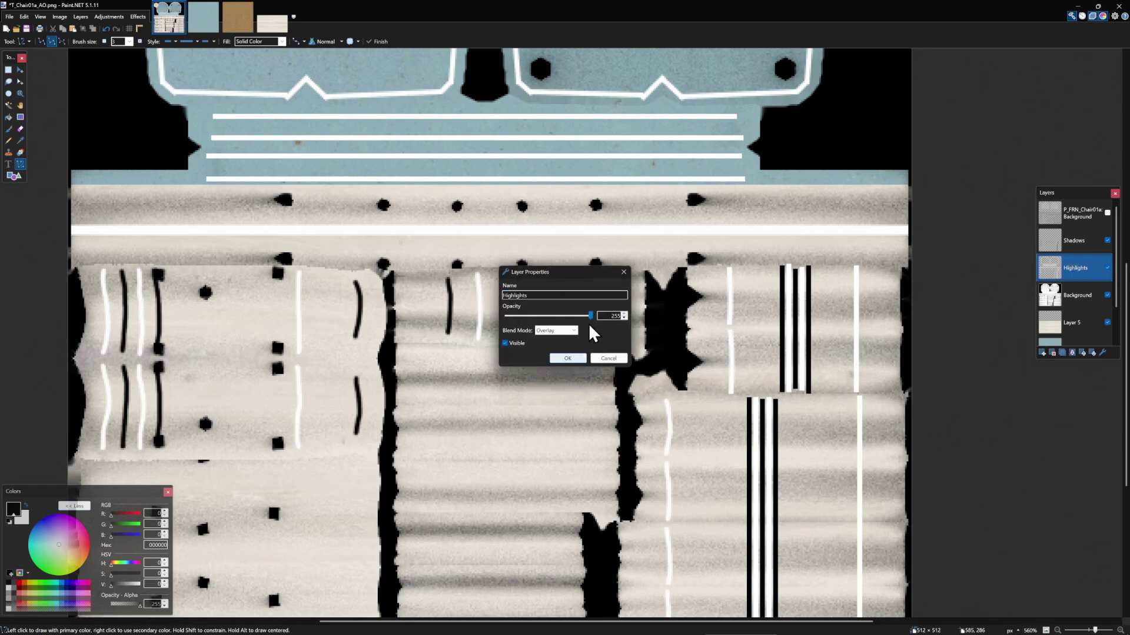
left_click(559, 330)
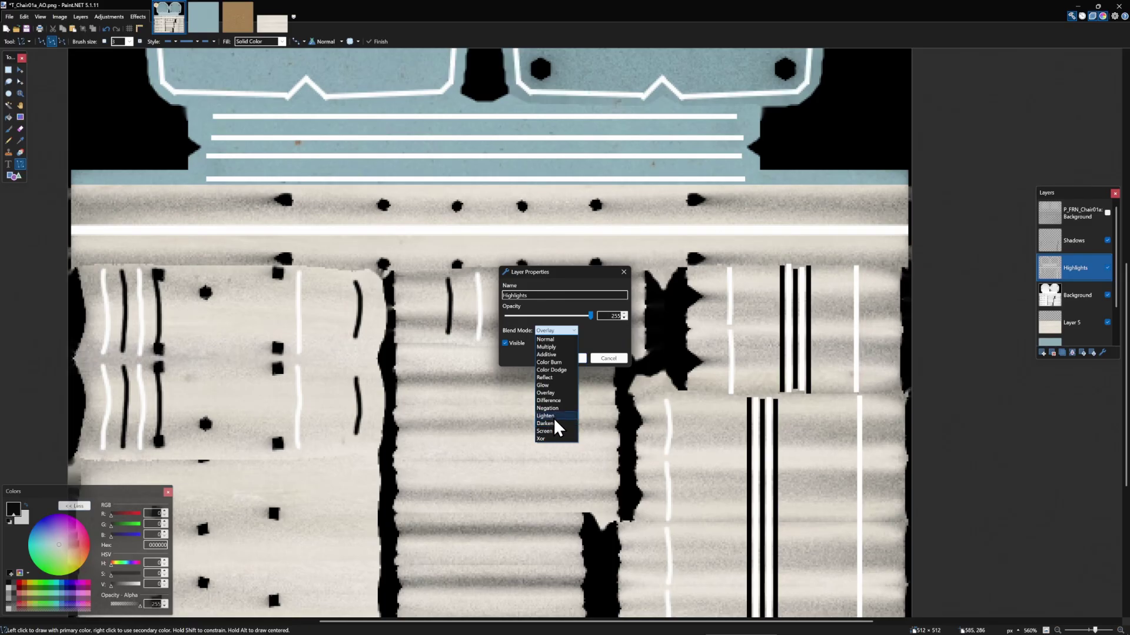
left_click(547, 416)
left_click(556, 331)
left_click(544, 377)
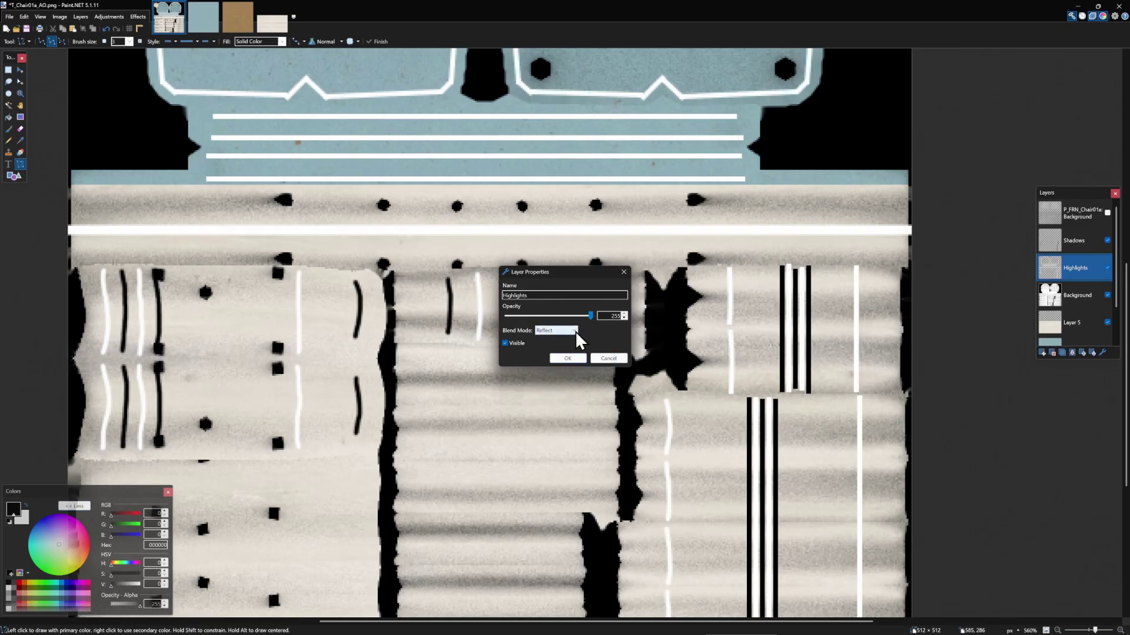
left_click(556, 330)
left_click(550, 392)
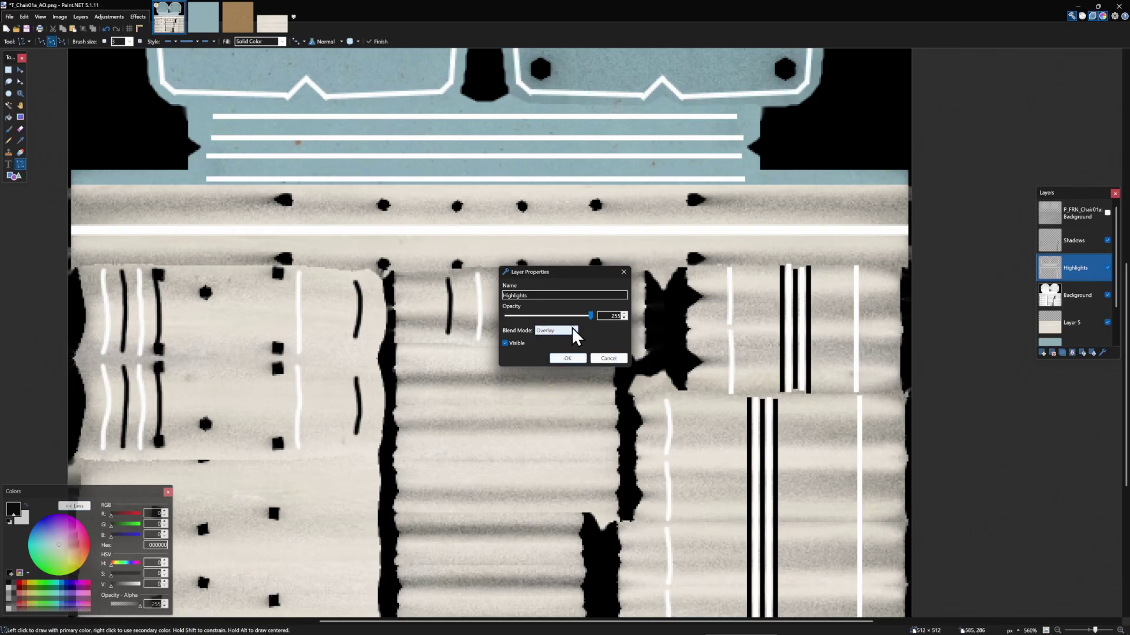
left_click(579, 357)
scroll(693, 307, "down", 2)
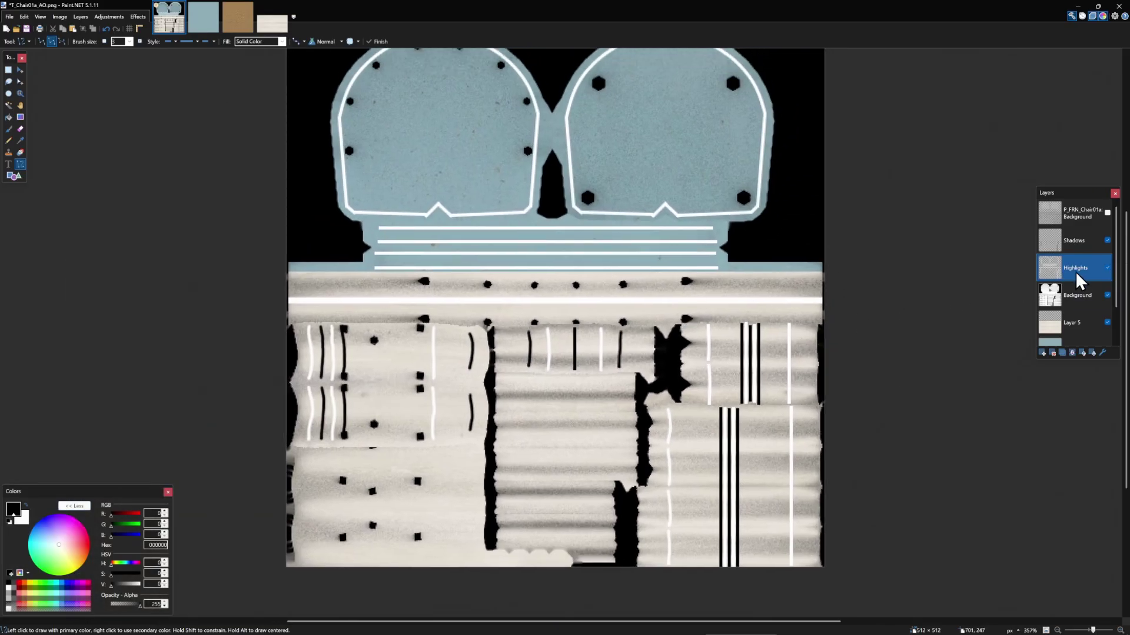
Duplicate the Highlights layer and, with the upper copy hidden, apply a Gaussian Blur with a radius of about 8 to the lower copy.
left_click(1062, 353)
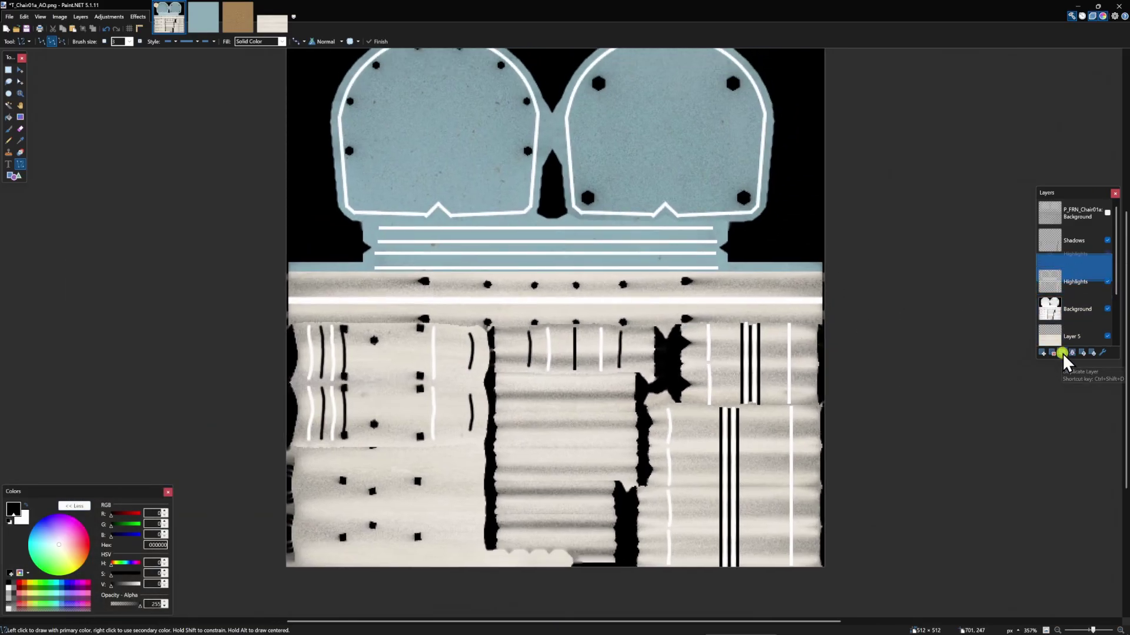
left_click(1059, 291)
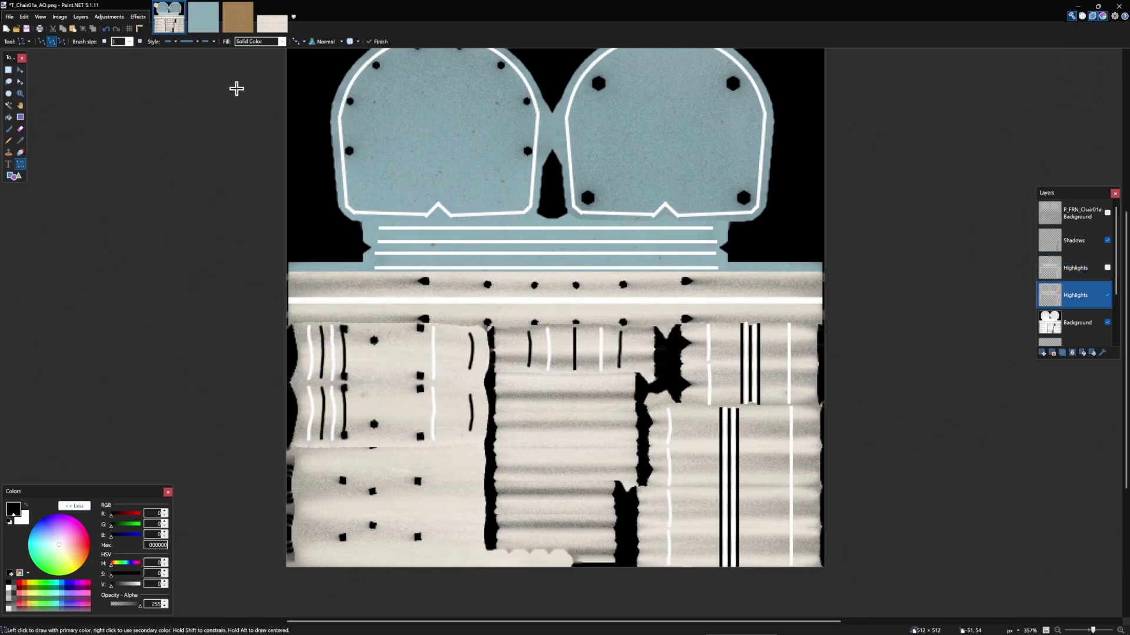
left_click(136, 18)
mouse_move(164, 40)
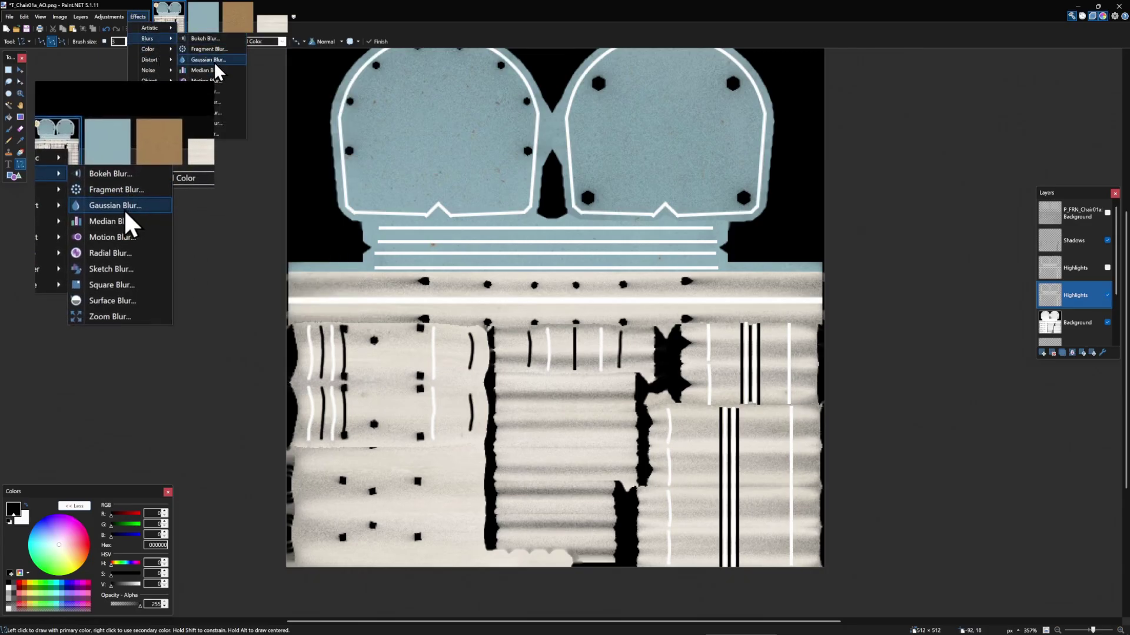
left_click(209, 60)
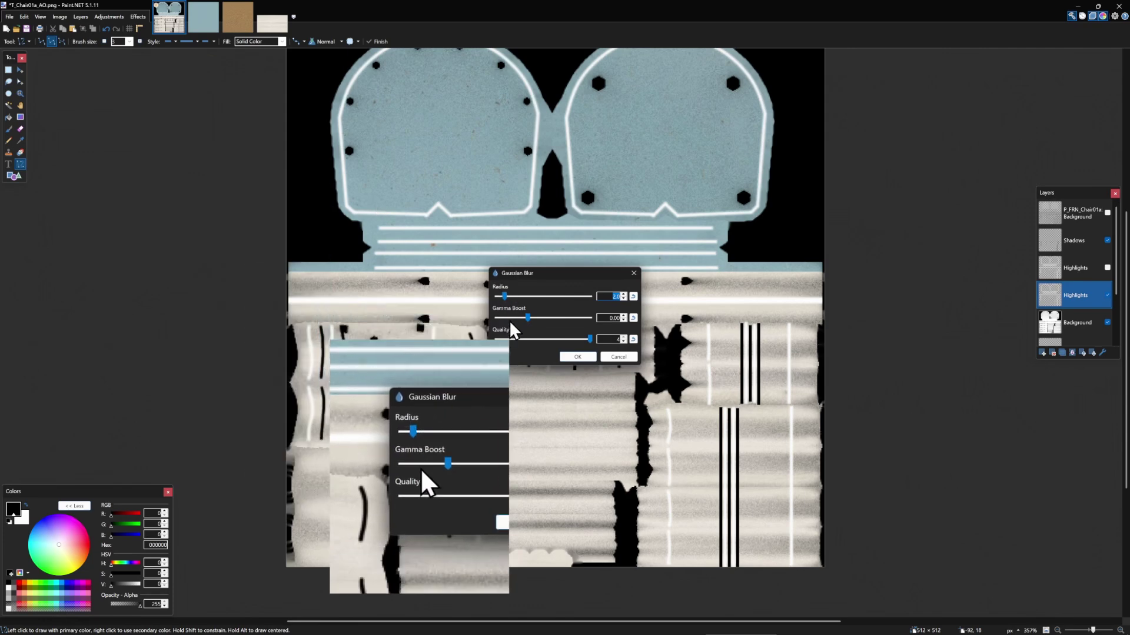
left_click_drag(500, 296, 509, 305)
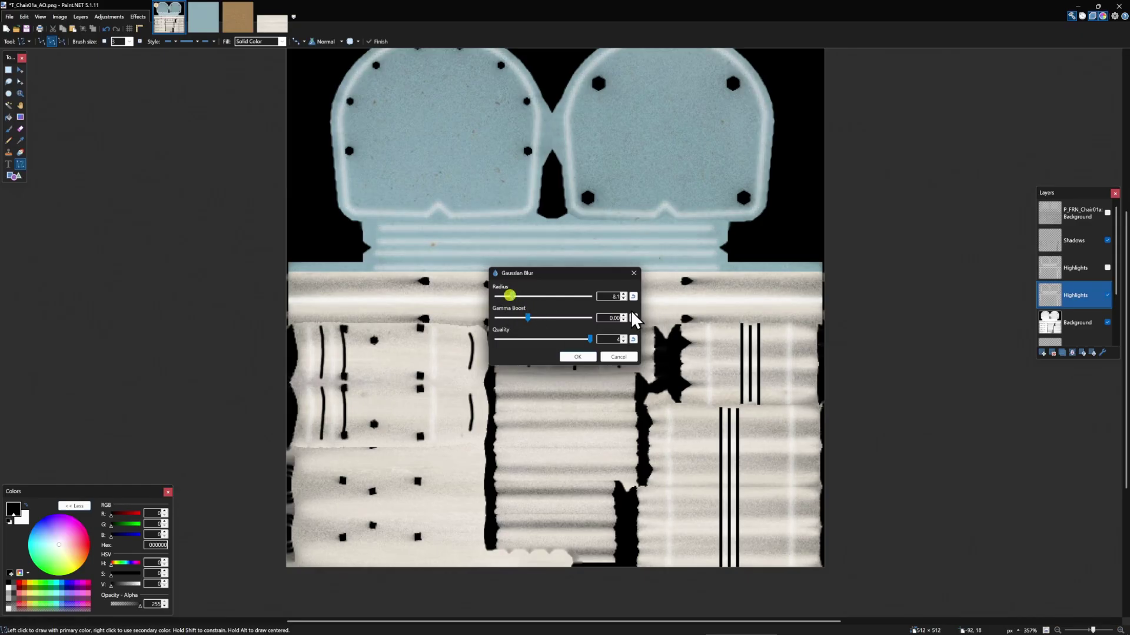
left_click(578, 358)
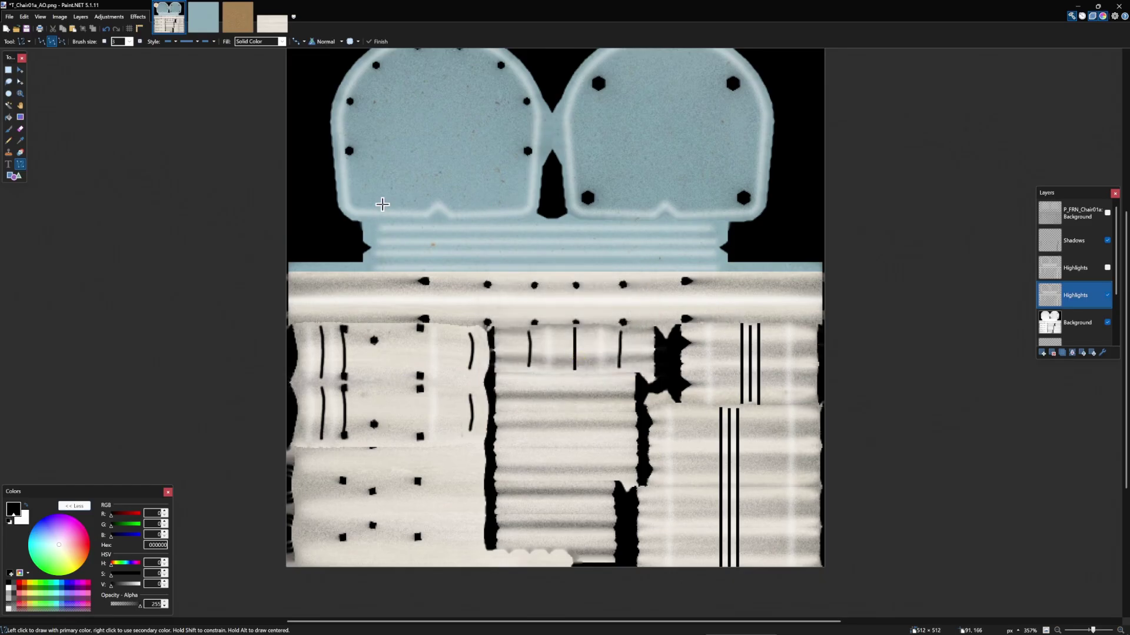
Show the upper Highlights layer again and apply a Gaussian Blur with a radius of about 4 to it.
left_click(1107, 267)
double_click(1061, 266)
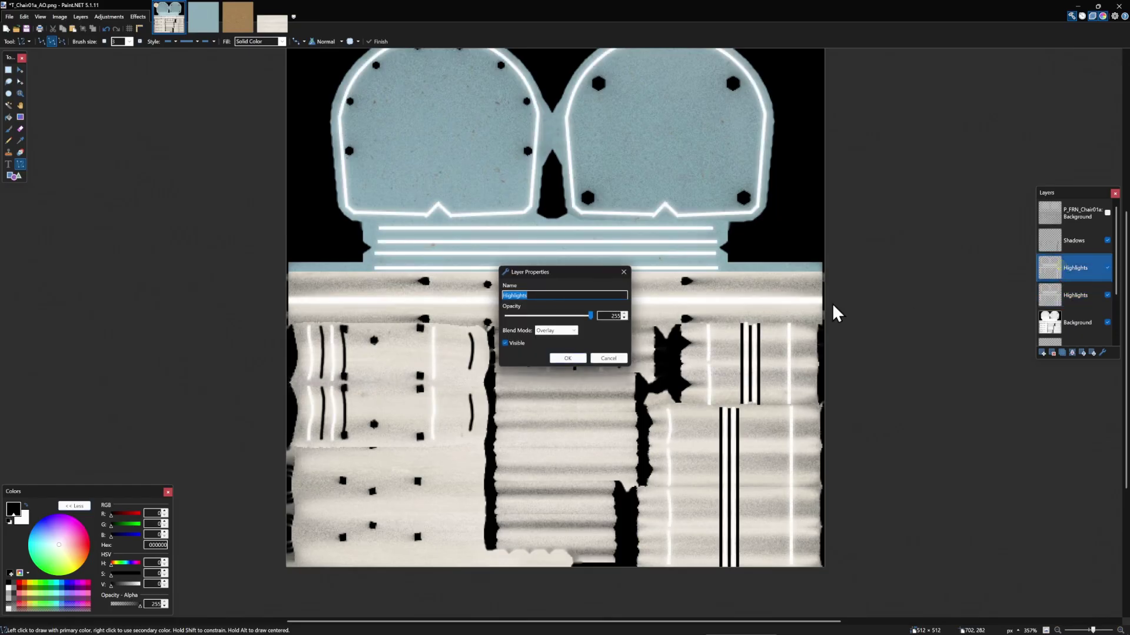
left_click(584, 356)
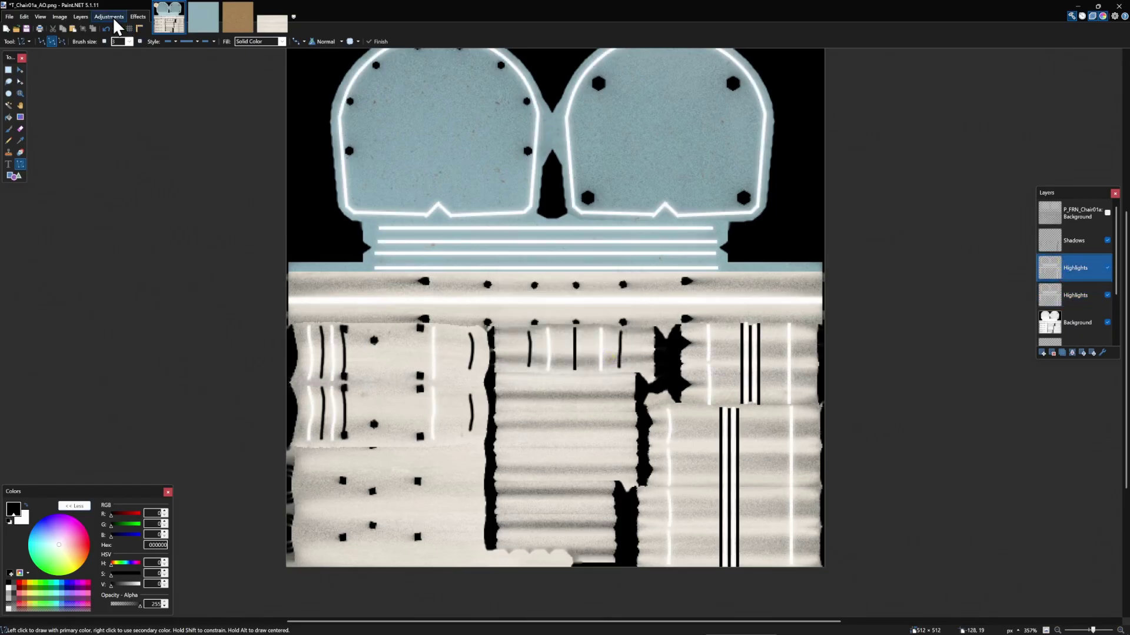
left_click(139, 17)
mouse_move(155, 52)
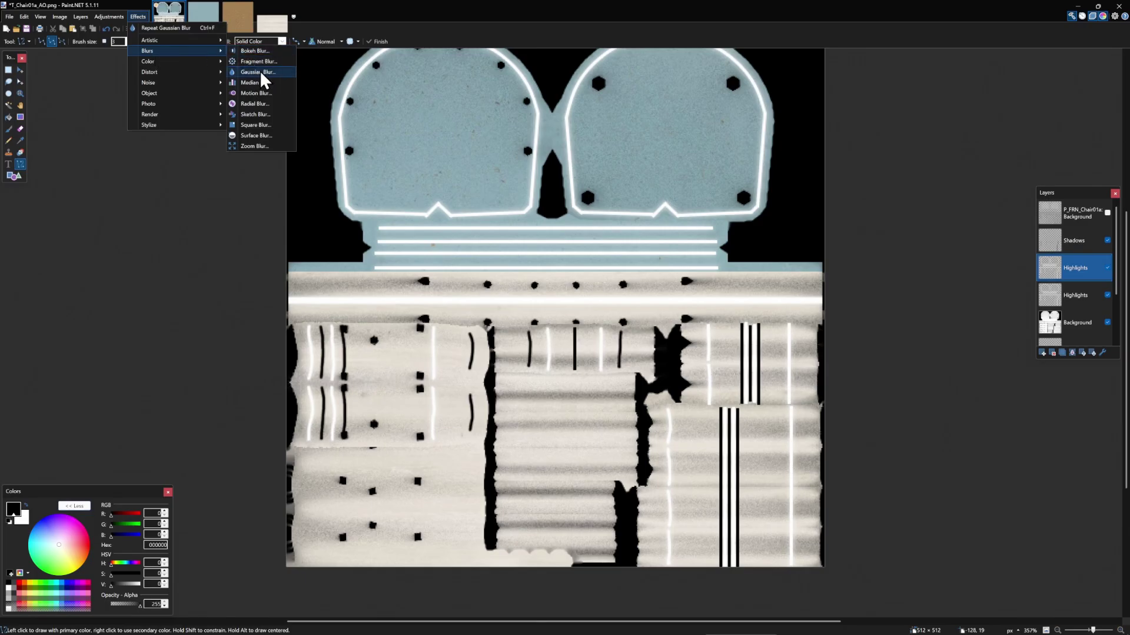
left_click(276, 74)
left_click_drag(549, 271, 786, 349)
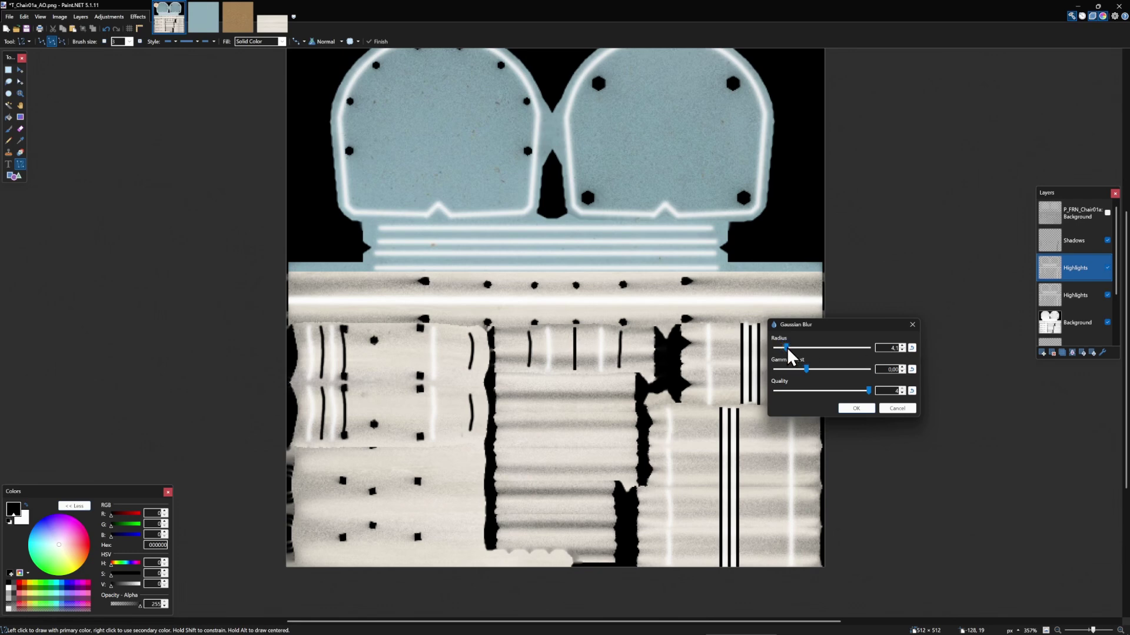
left_click(855, 409)
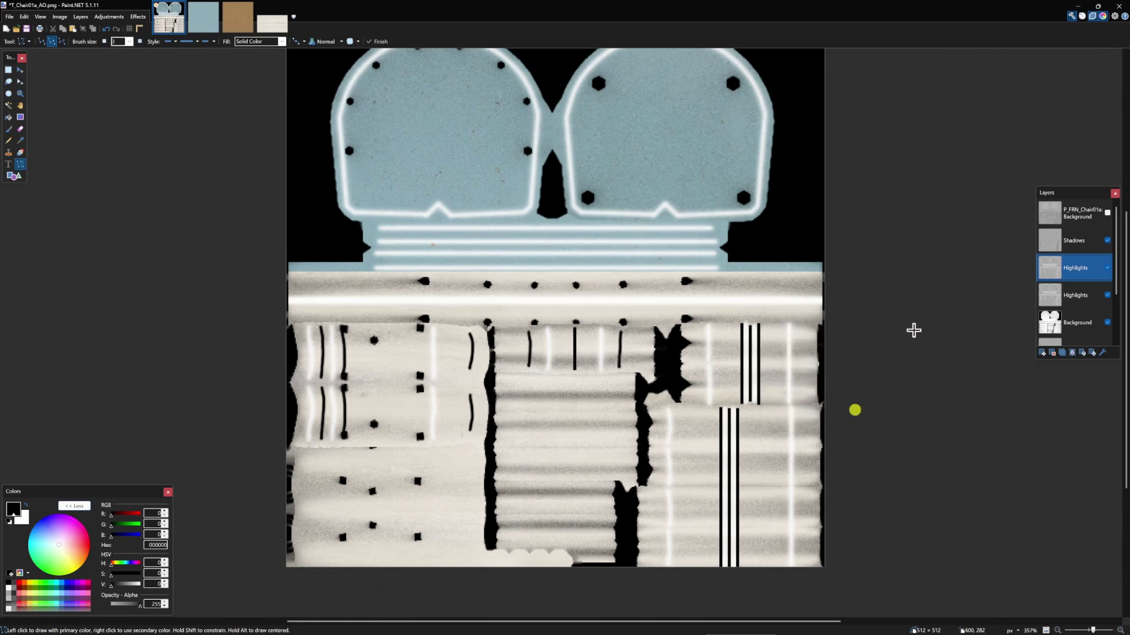
Lower the opacity of both the upper and the lower Highlights layers to about 87.
left_click(1108, 267)
left_click(1109, 267)
double_click(1077, 266)
left_click_drag(590, 316, 528, 317)
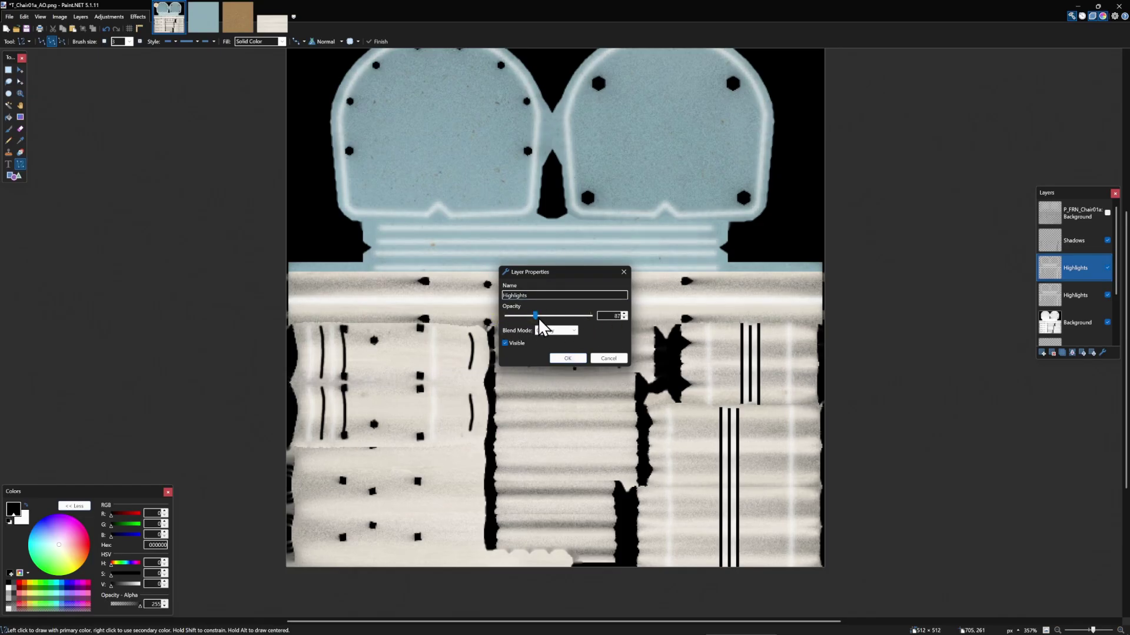
left_click(568, 358)
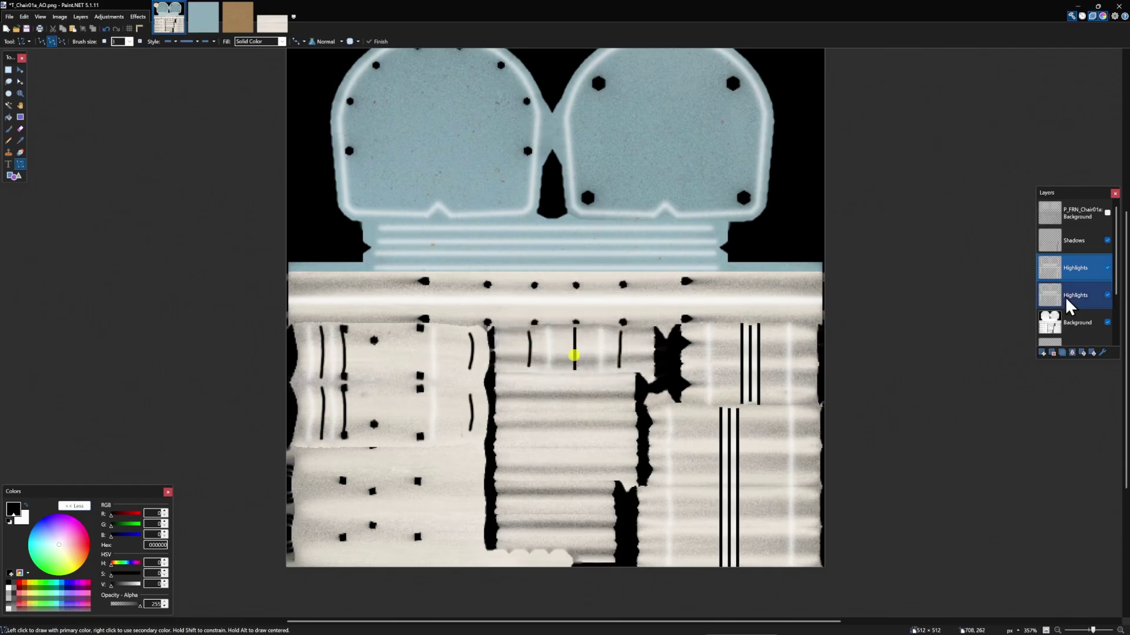
double_click(1075, 295)
left_click_drag(590, 315, 535, 314)
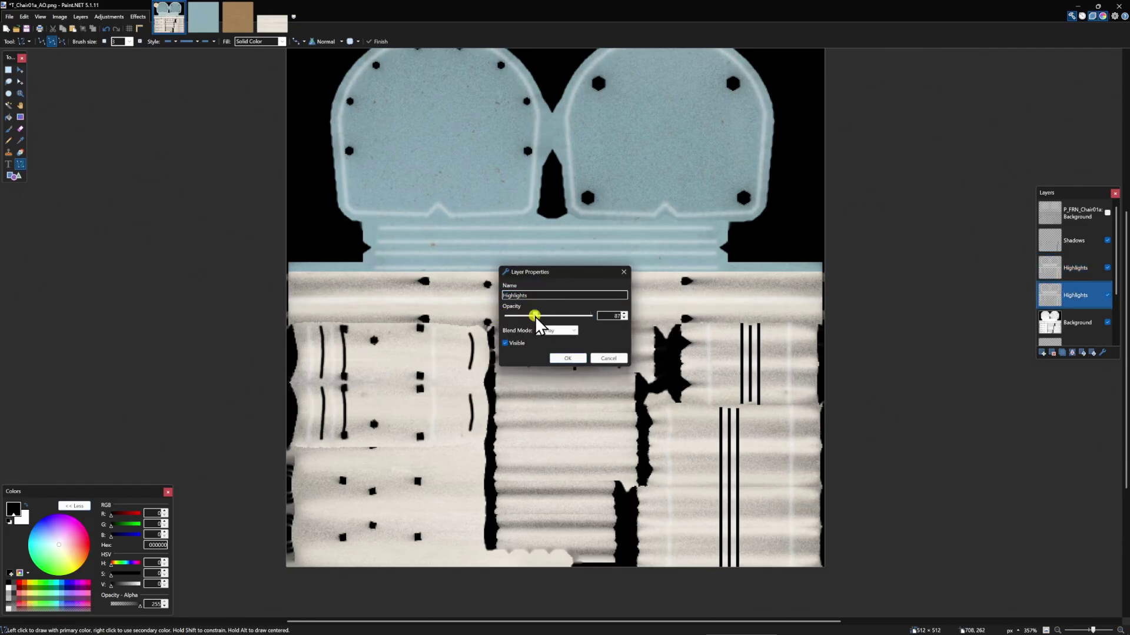
left_click(566, 358)
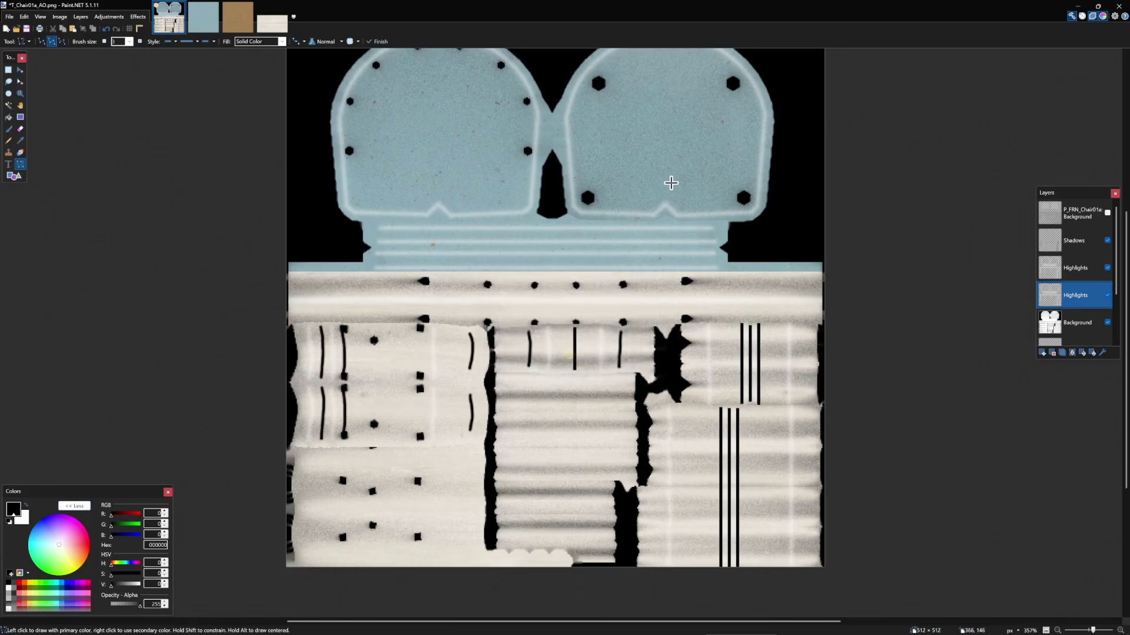
Select Layer 5 with the white timber and hide the Background ambient occlusion layer.
scroll(479, 328, "up", 3)
scroll(525, 369, "down", 4)
left_click_drag(525, 368, 584, 374)
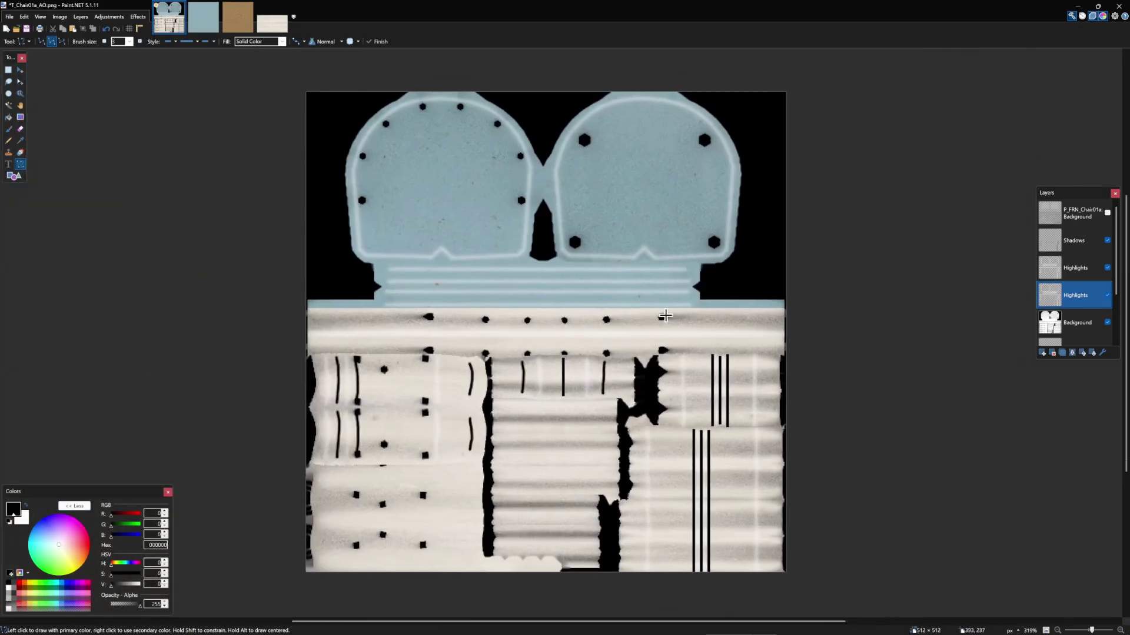
scroll(1076, 271, "down", 2)
left_click(1073, 276)
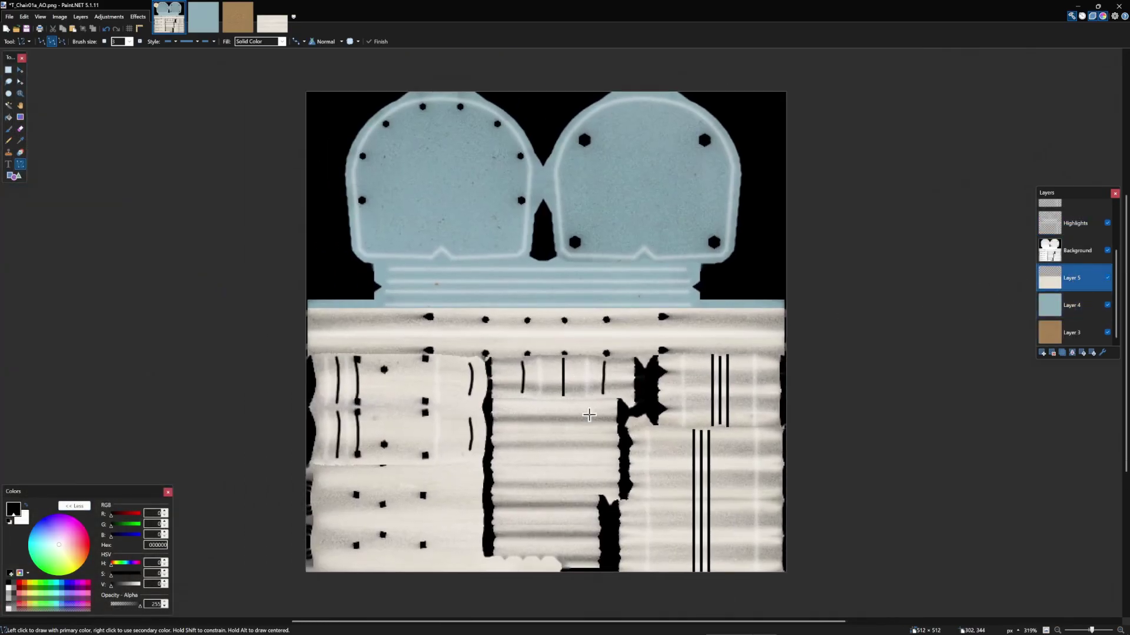
scroll(601, 379, "down", 1)
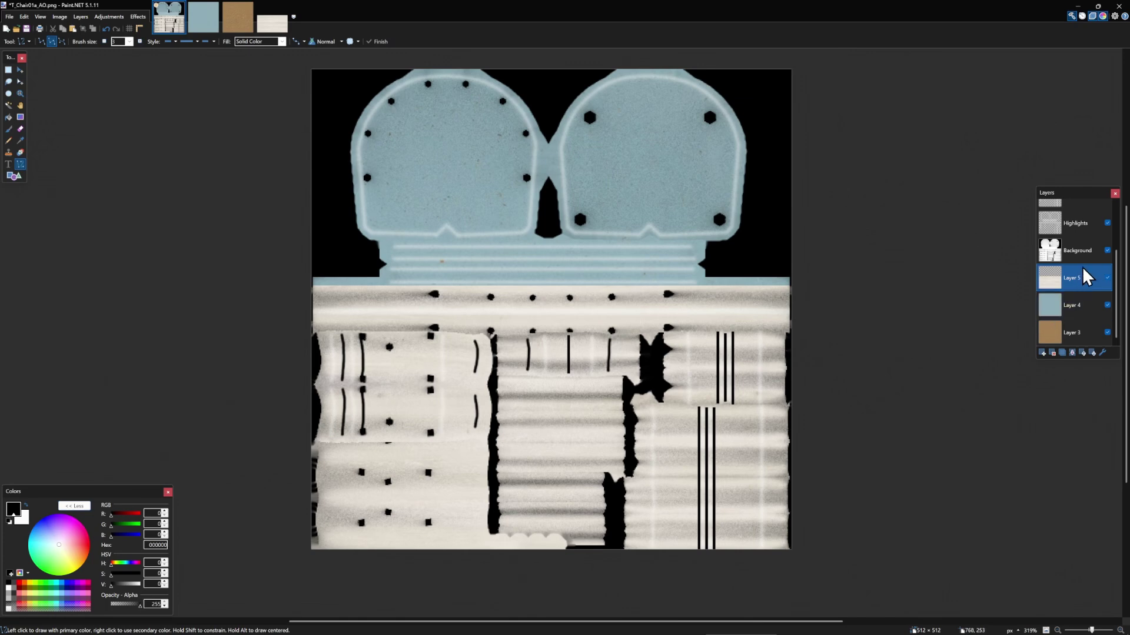
left_click(1106, 250)
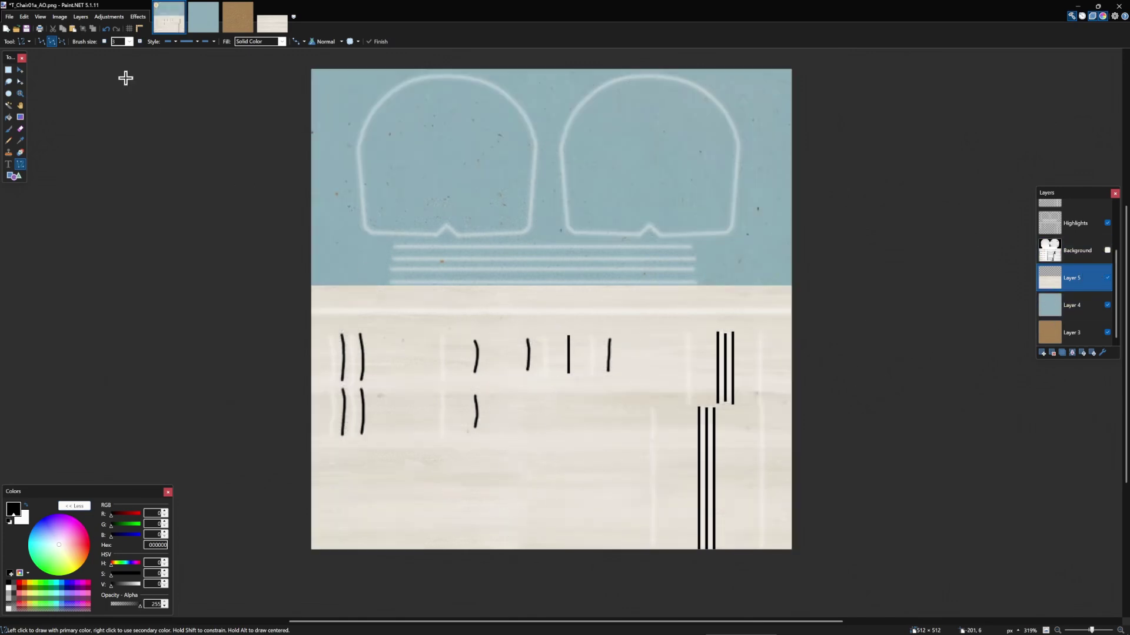
Adjust Layer 5 with Hue / Saturation: shift the hue slightly up, set saturation to about 115 and lightness to about -12.
left_click(108, 17)
left_click(122, 89)
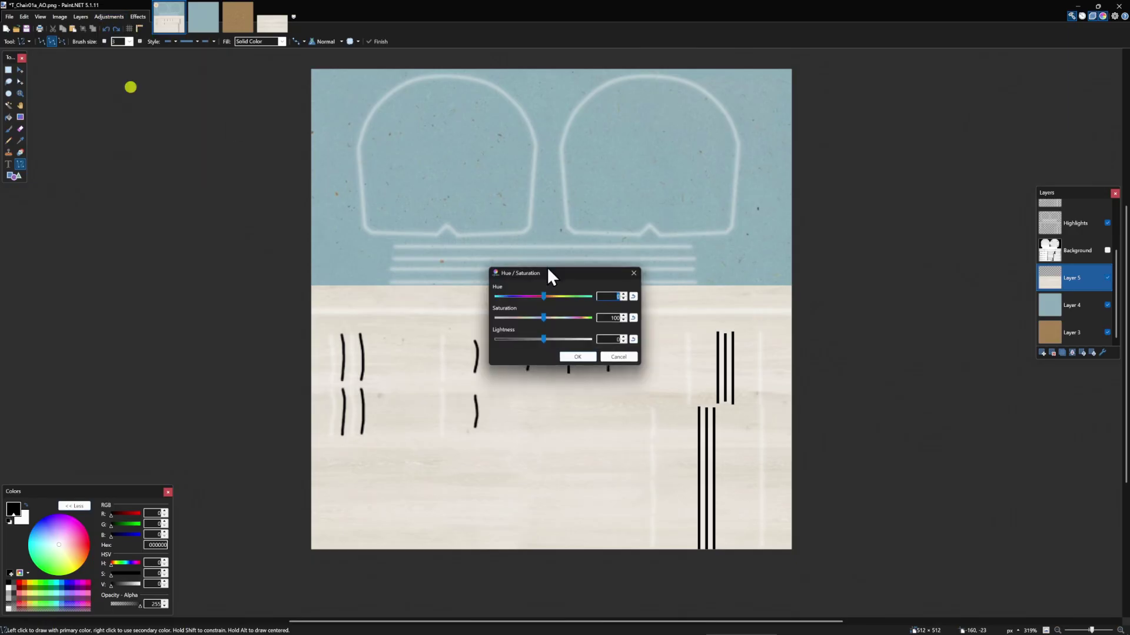
left_click_drag(543, 294, 546, 295)
left_click_drag(543, 339, 536, 341)
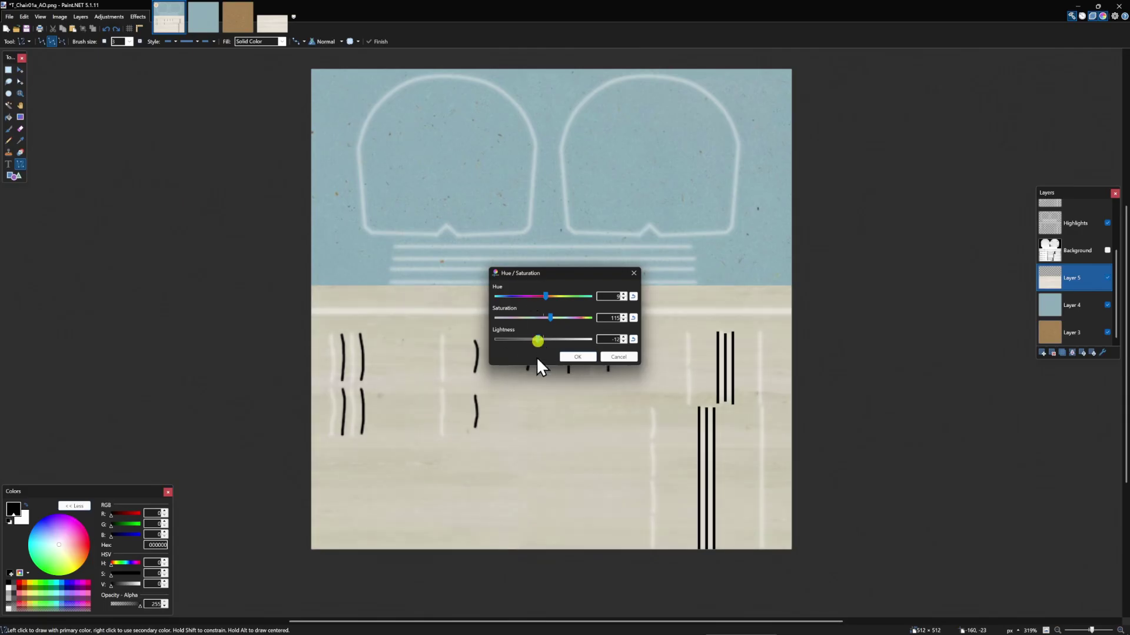
left_click(576, 357)
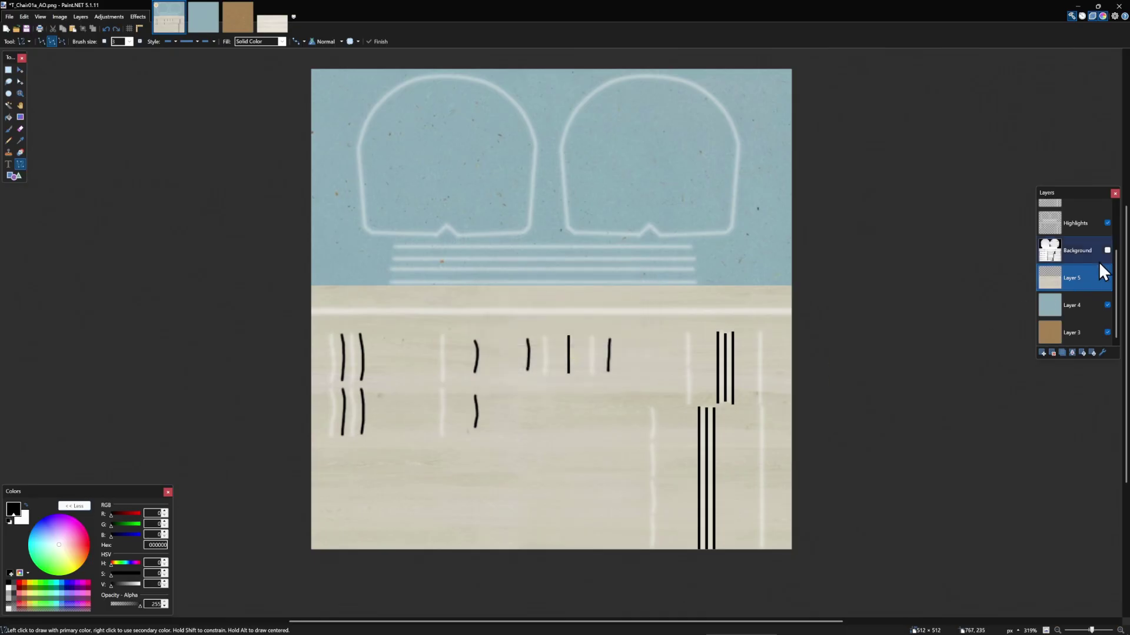
Show the Background layer again and check the recoloured timber under the ambient occlusion.
scroll(1101, 262, "up", 1)
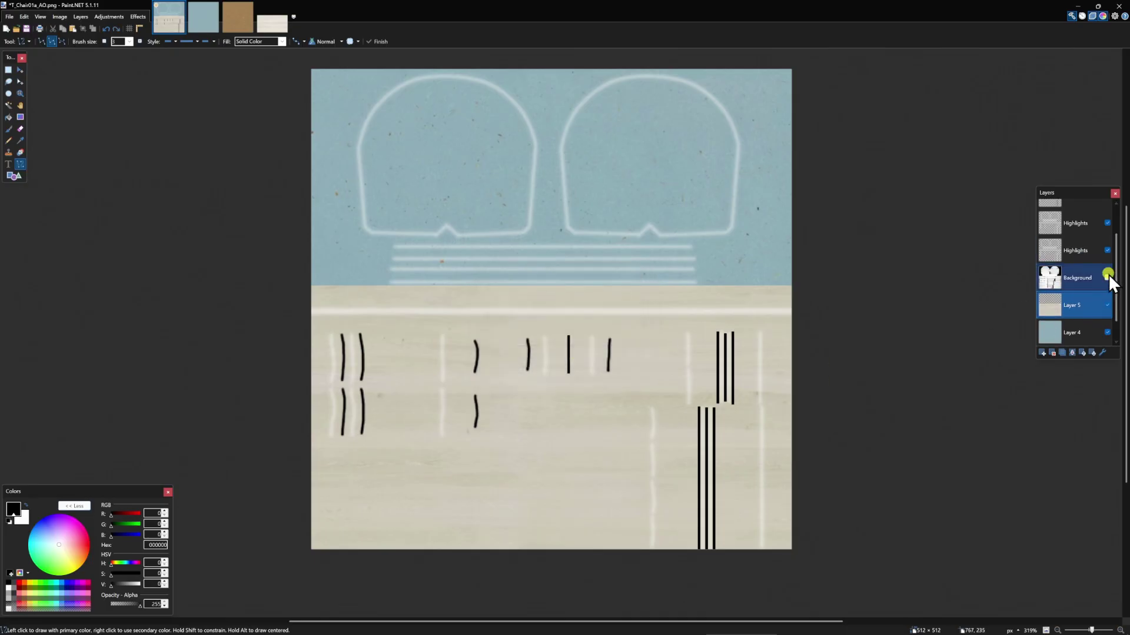
left_click(1107, 274)
scroll(688, 361, "up", 2, "ctrl")
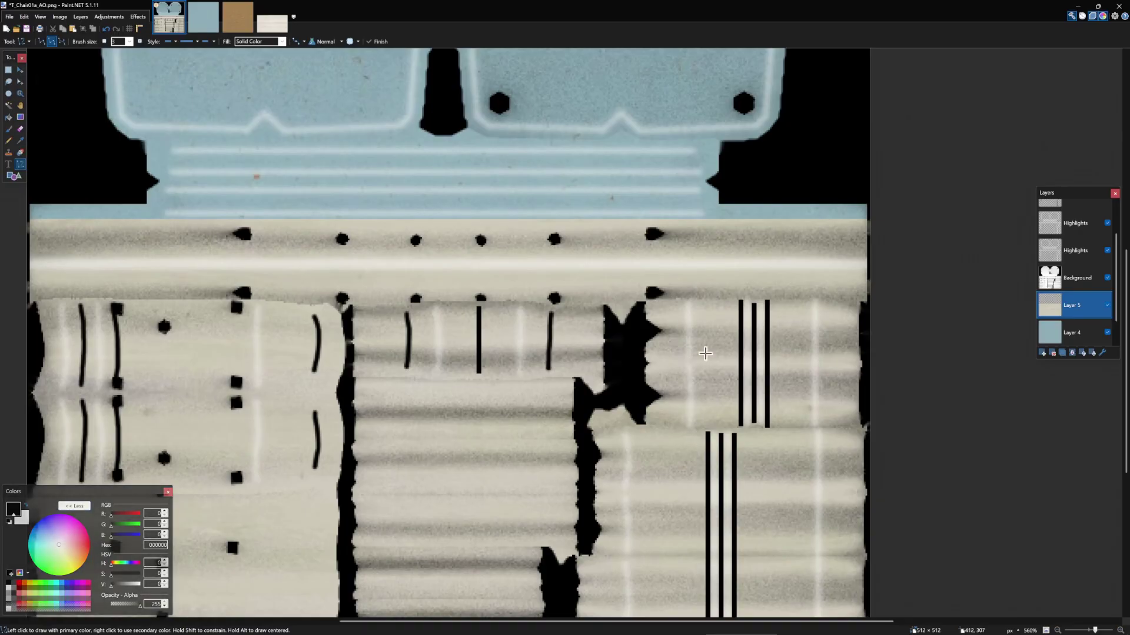
scroll(704, 416, "down", 2, "ctrl")
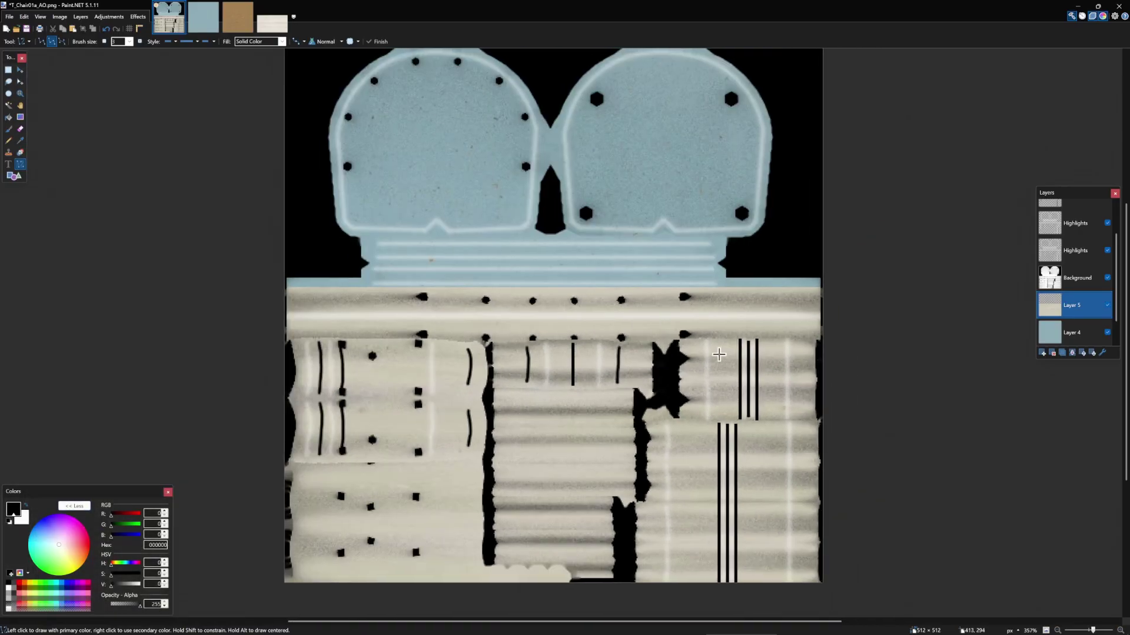
Set the Shadows layer's blend mode to Multiply, trying an opacity of about 138 but keeping it at 255.
scroll(1083, 279, "up", 2)
left_click(1077, 242)
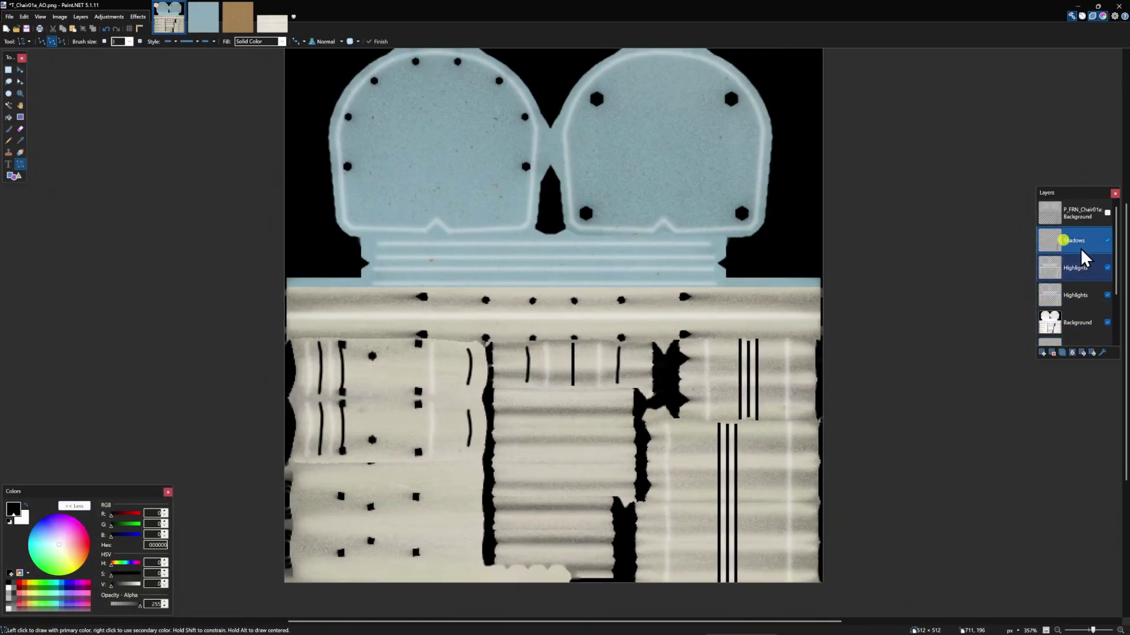
double_click(1080, 242)
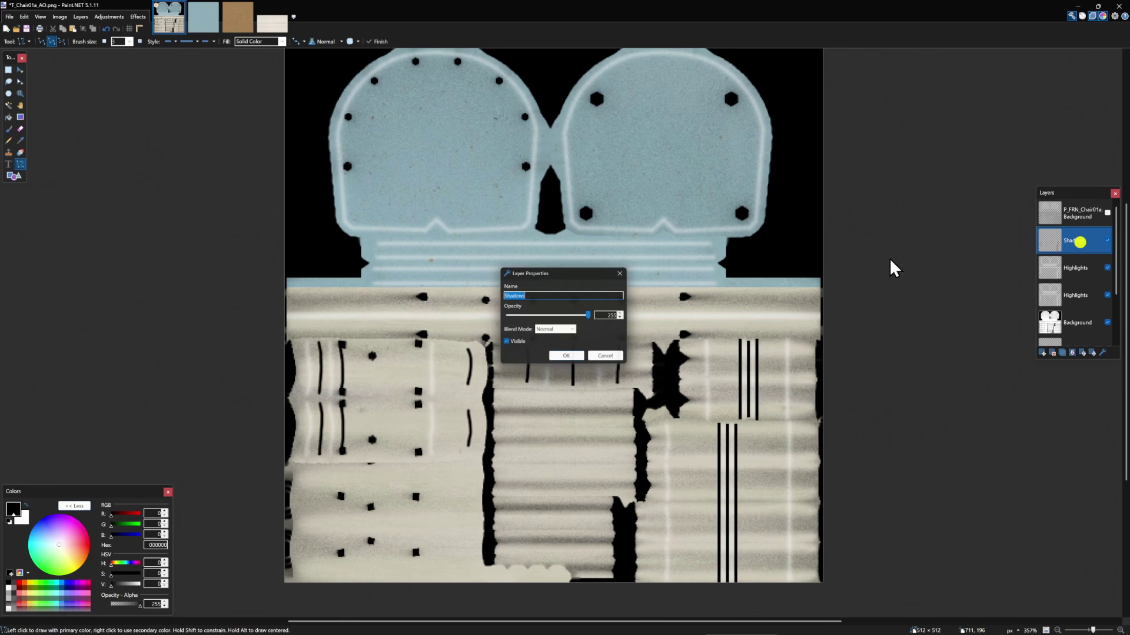
left_click(562, 330)
left_click(553, 352)
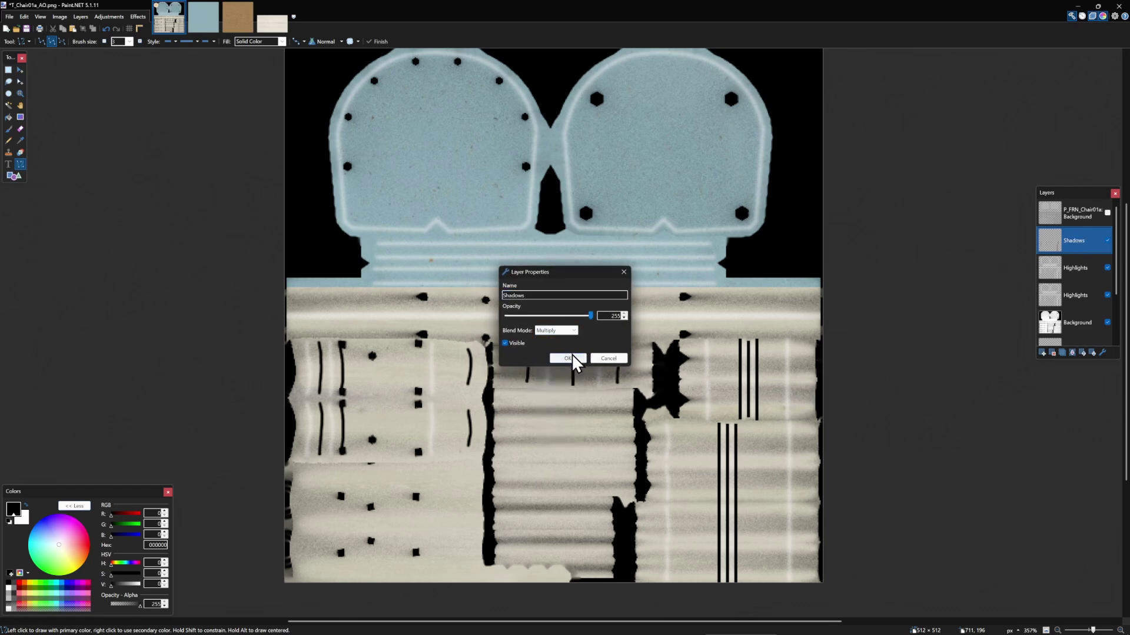
left_click_drag(591, 316, 549, 318)
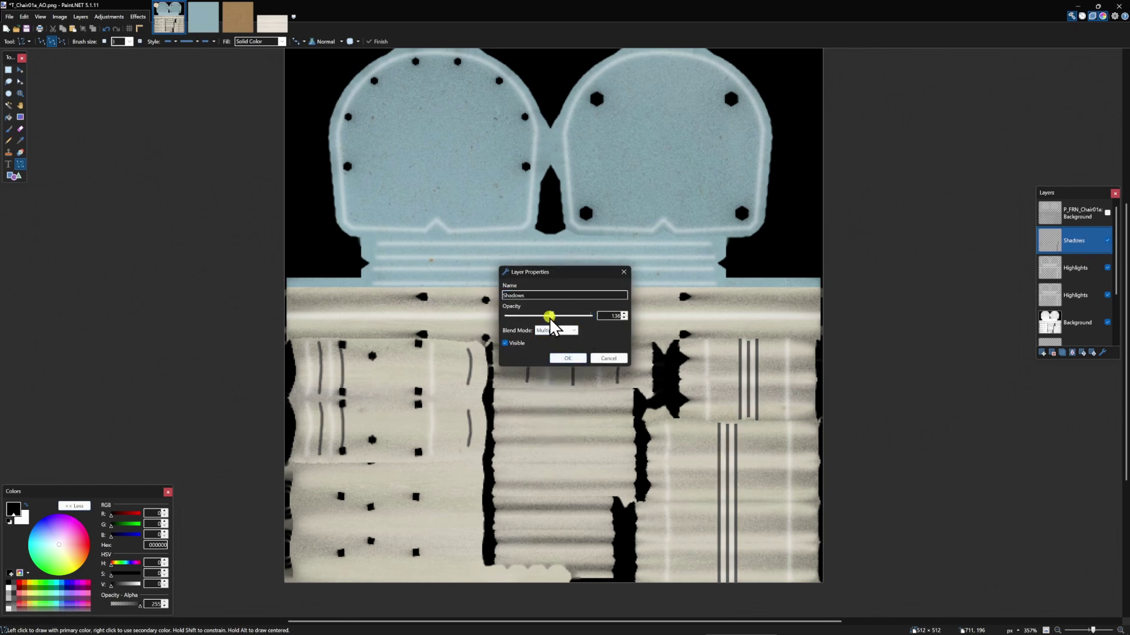
left_click(569, 359)
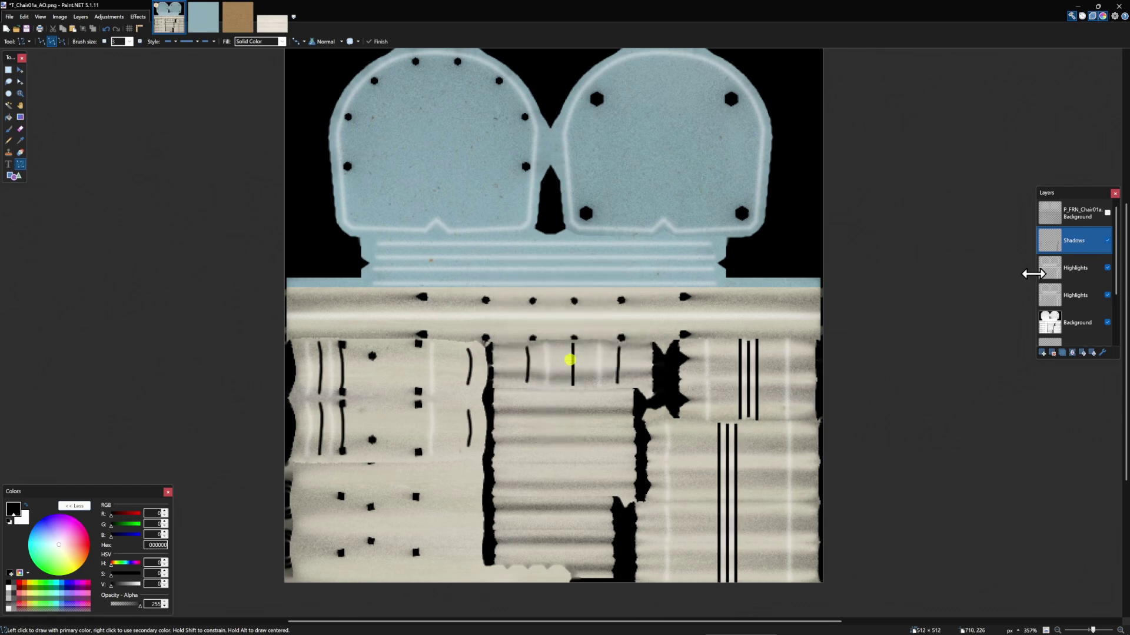
Duplicate the Shadows layer, hiding the upper copy and selecting the lower one.
left_click(1062, 353)
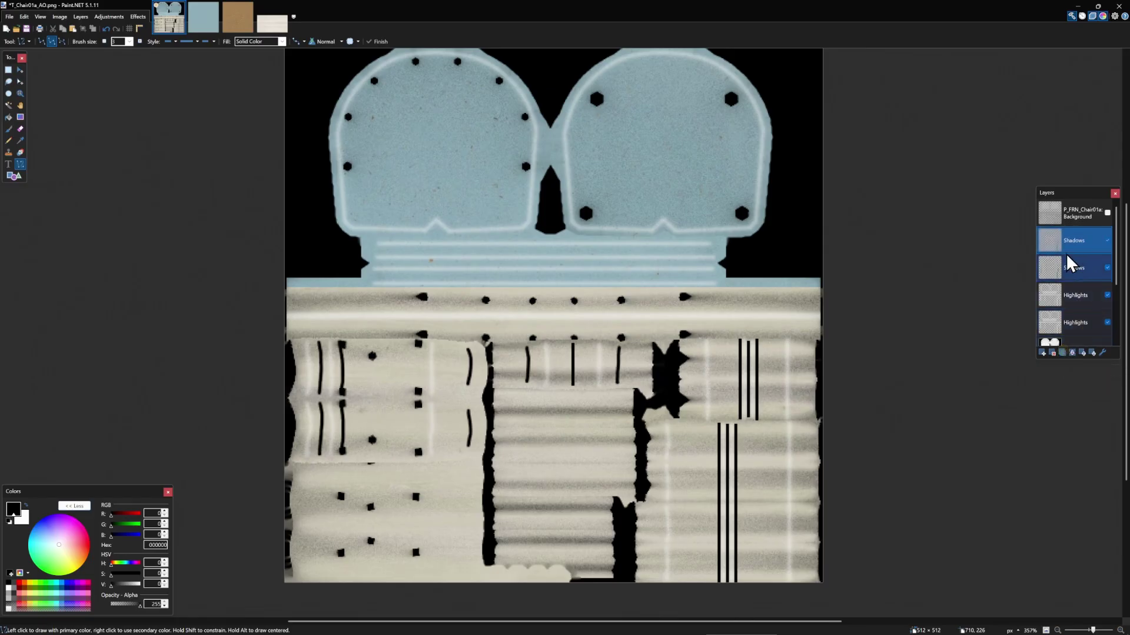
left_click(1107, 240)
left_click(1062, 270)
Apply a Gaussian Blur to the lower Shadows layer so its black lines become soft, wide shadows.
left_click(141, 16)
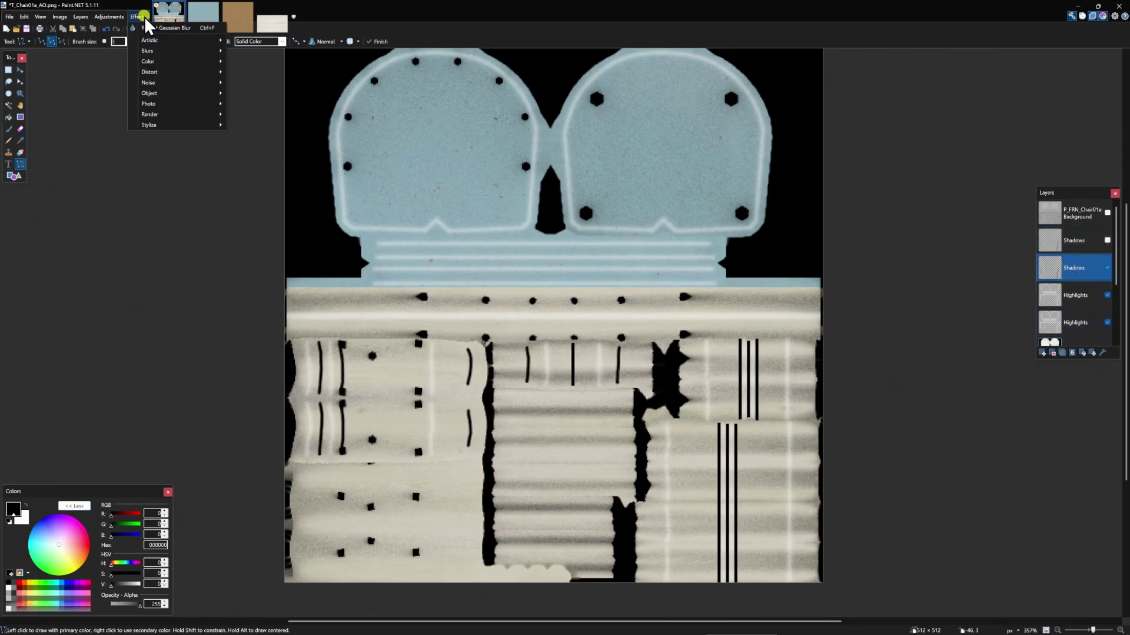
mouse_move(157, 53)
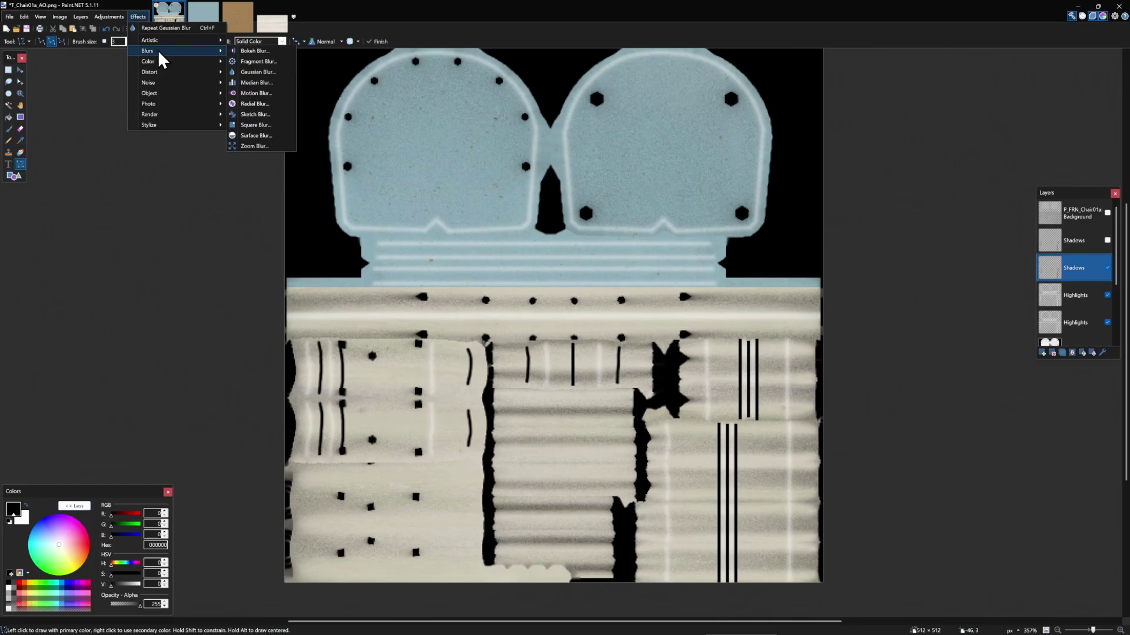
left_click(251, 69)
left_click_drag(560, 273, 826, 199)
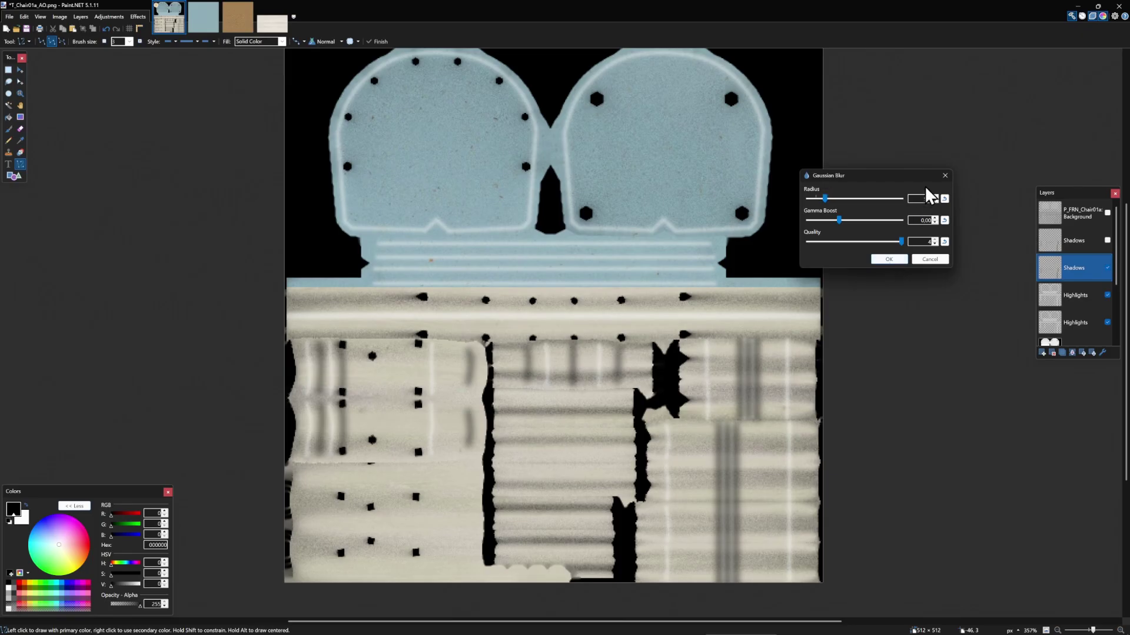
left_click(889, 259)
Set the lower Shadows layer's blend mode to Reflect, trying Overlay for comparison.
double_click(1076, 268)
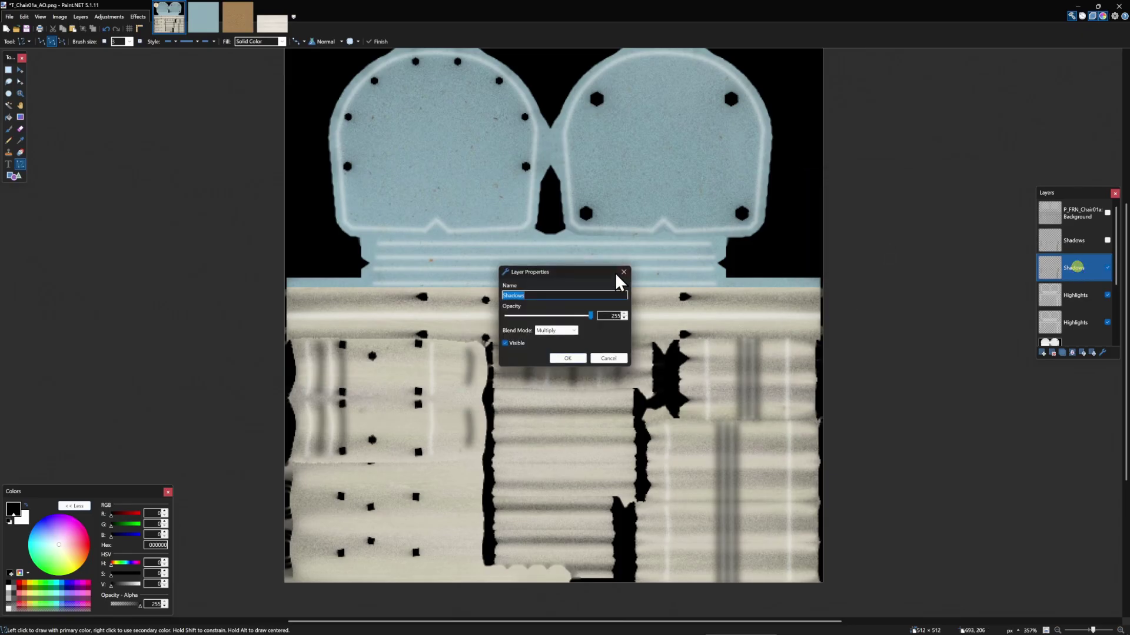
left_click_drag(585, 264, 882, 221)
left_click(862, 285)
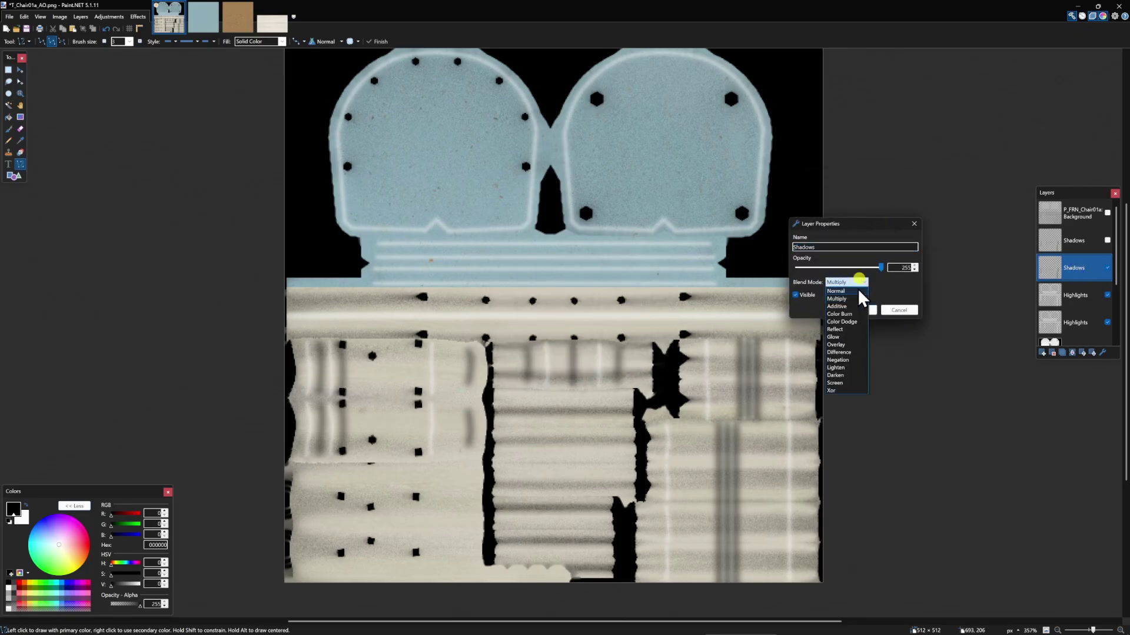
left_click(851, 333)
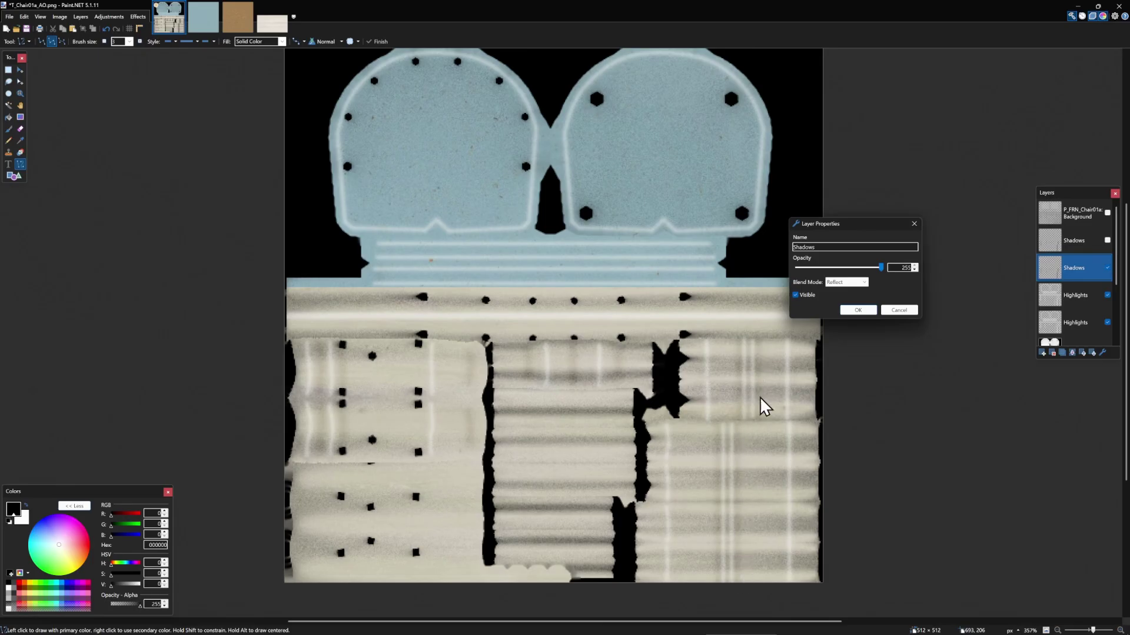
scroll(862, 281, "down", 2)
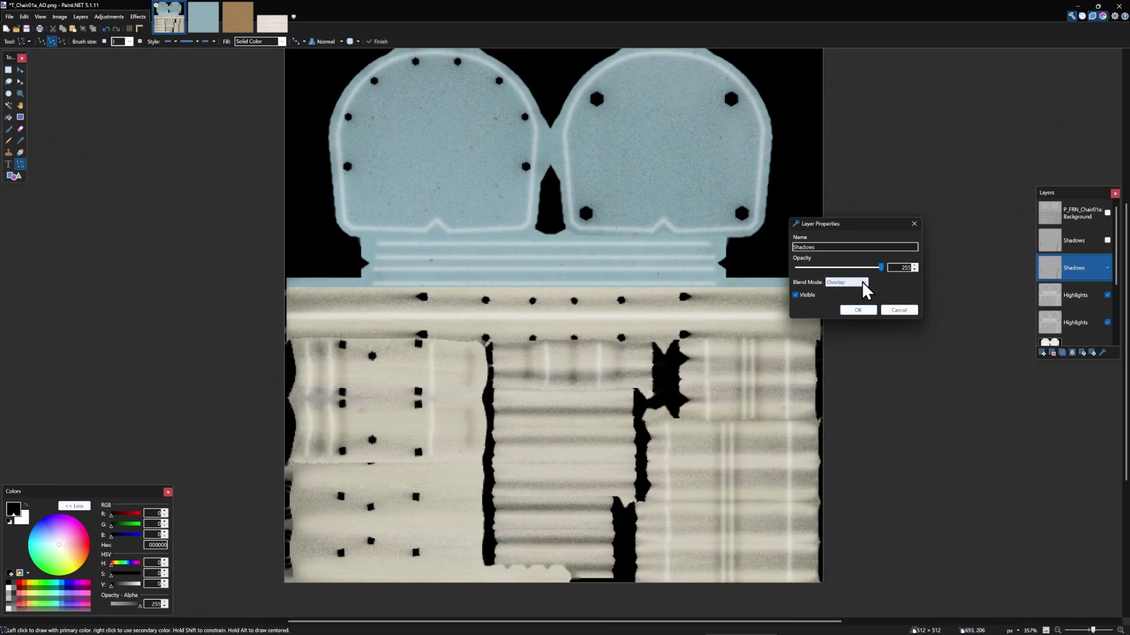
scroll(861, 281, "up", 2)
scroll(861, 281, "down", 2)
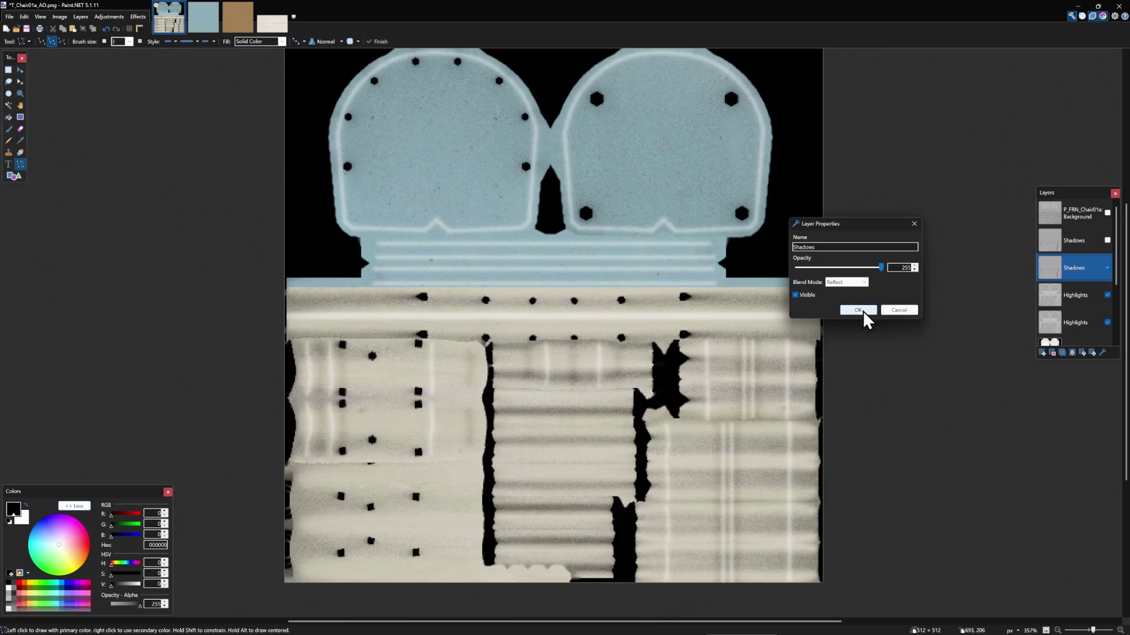
left_click(864, 312)
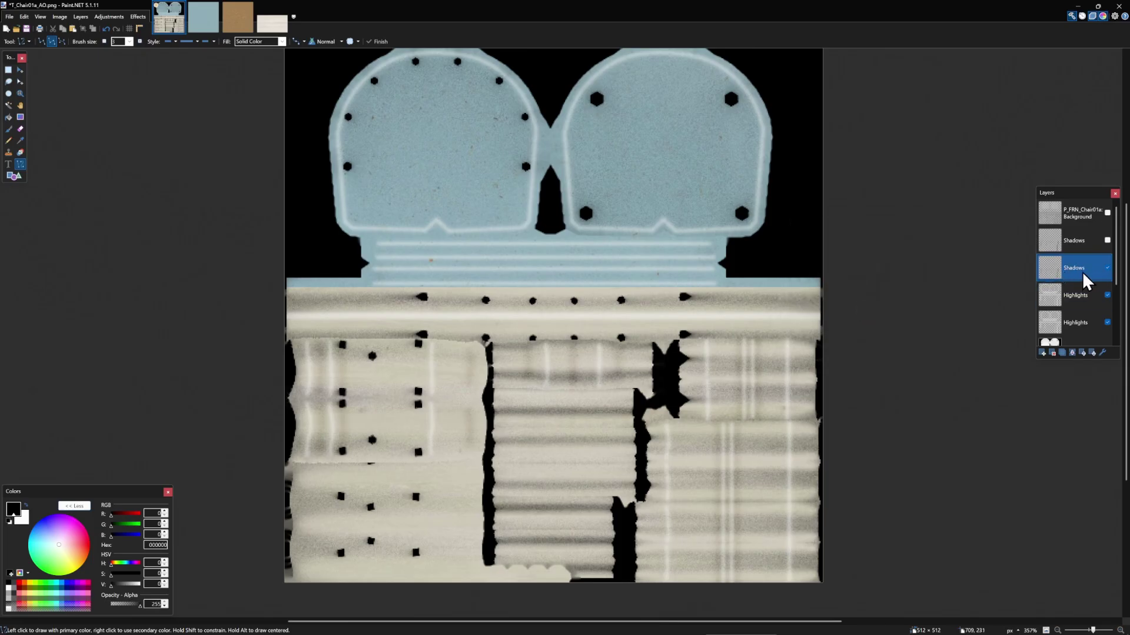
Show the upper Shadows layer and apply a Gaussian Blur with a radius of about 6.9 to its black lines.
left_click(1107, 240)
left_click(1070, 240)
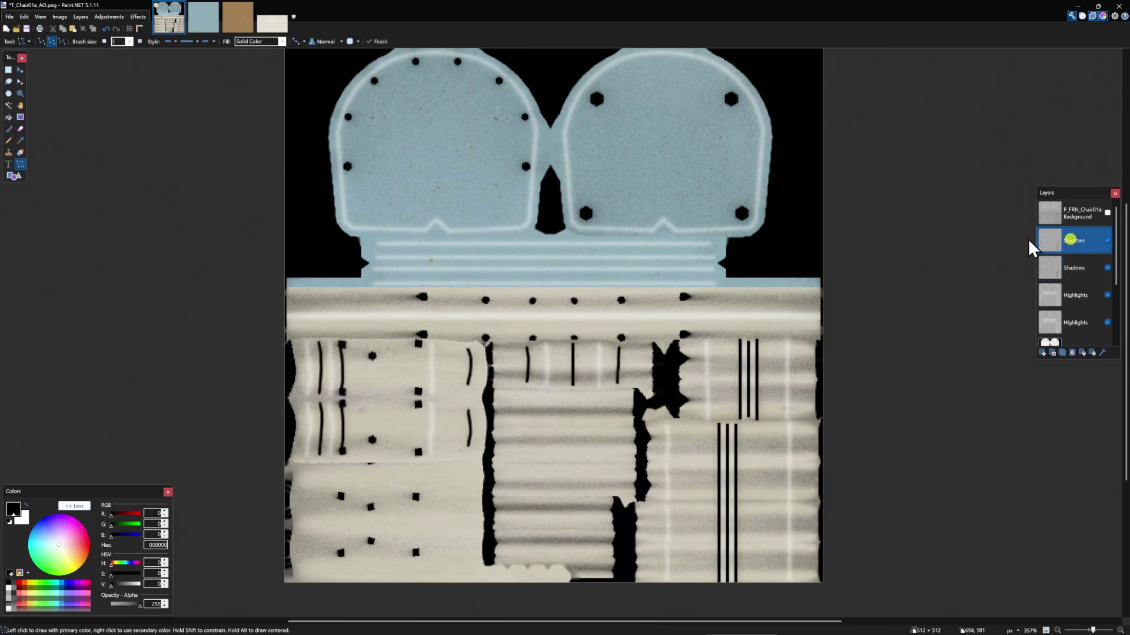
left_click(139, 16)
mouse_move(162, 53)
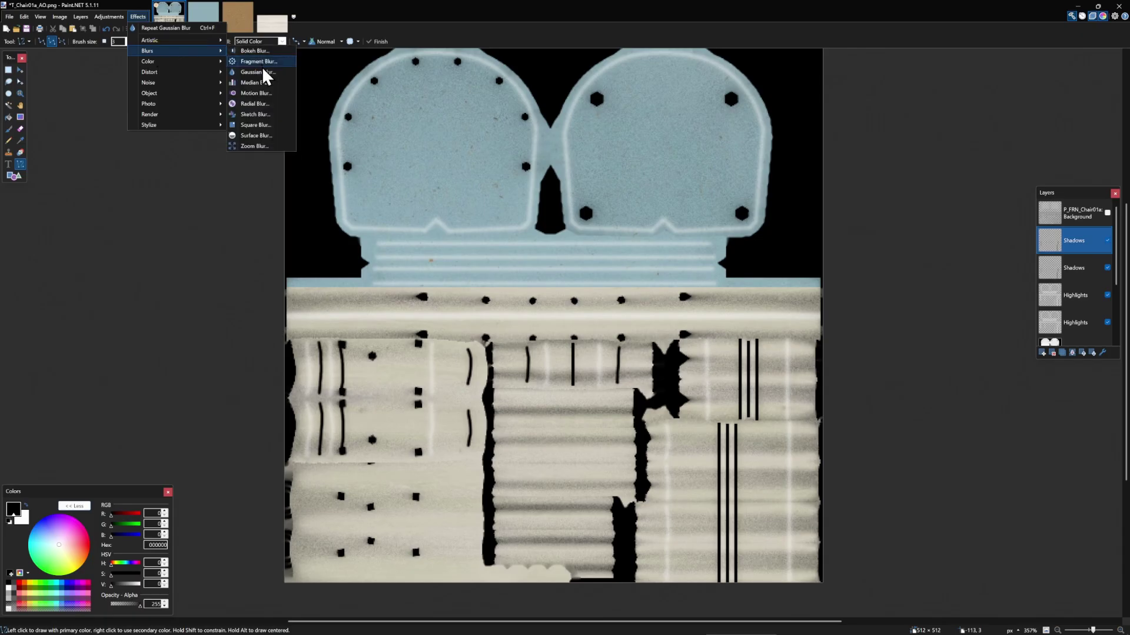
left_click(263, 74)
left_click_drag(556, 272, 554, 239)
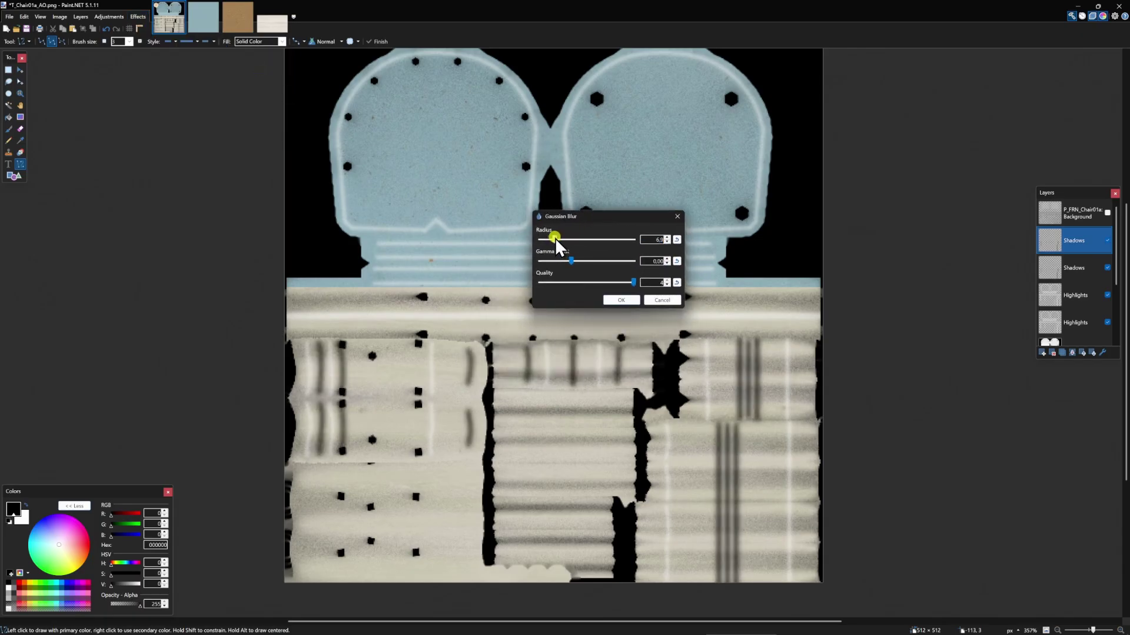
left_click(621, 300)
Try blend modes such as Negation and Xor on the upper Shadows layer, and lower its opacity to soften the dark lines.
double_click(1077, 239)
left_click_drag(565, 281, 849, 266)
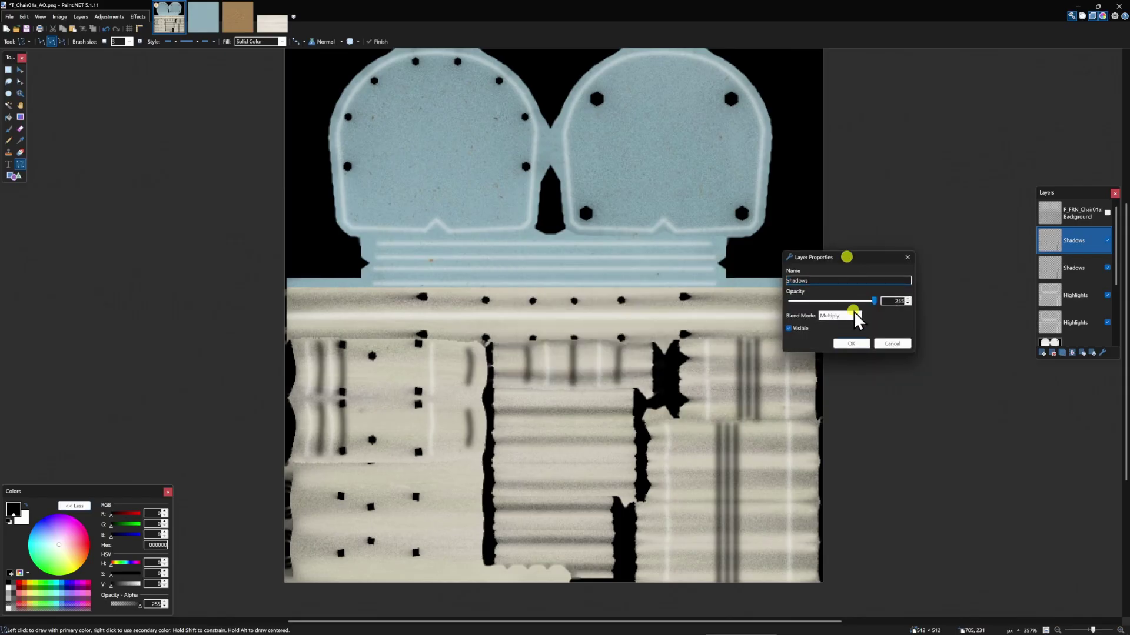
left_click(848, 316)
left_click(855, 325)
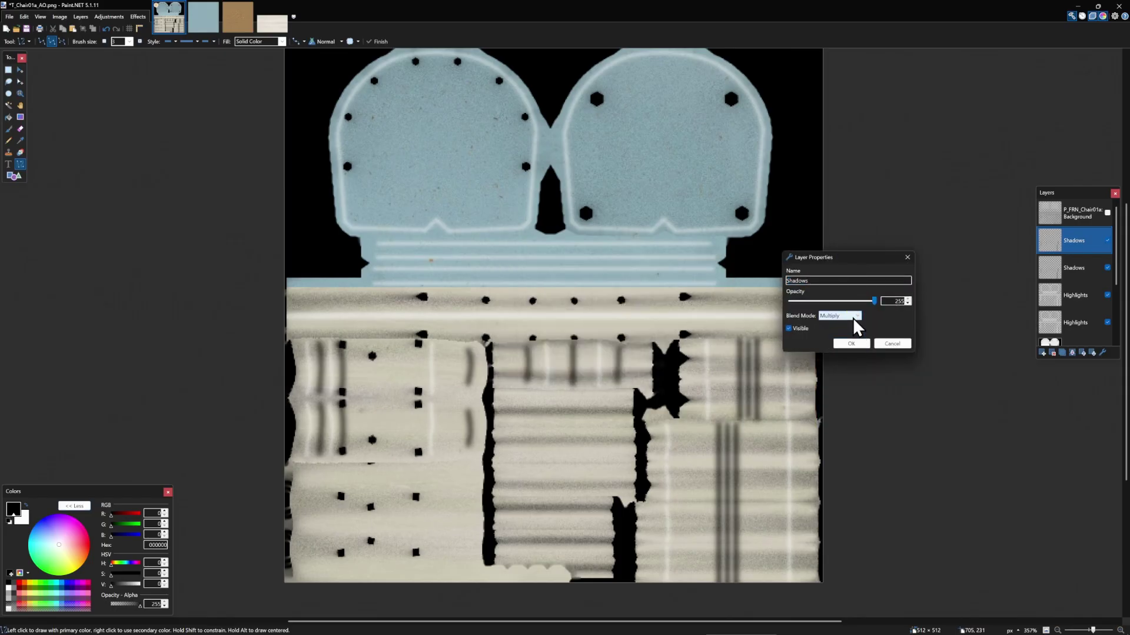
scroll(854, 318, "down", 5)
scroll(853, 319, "down", 1)
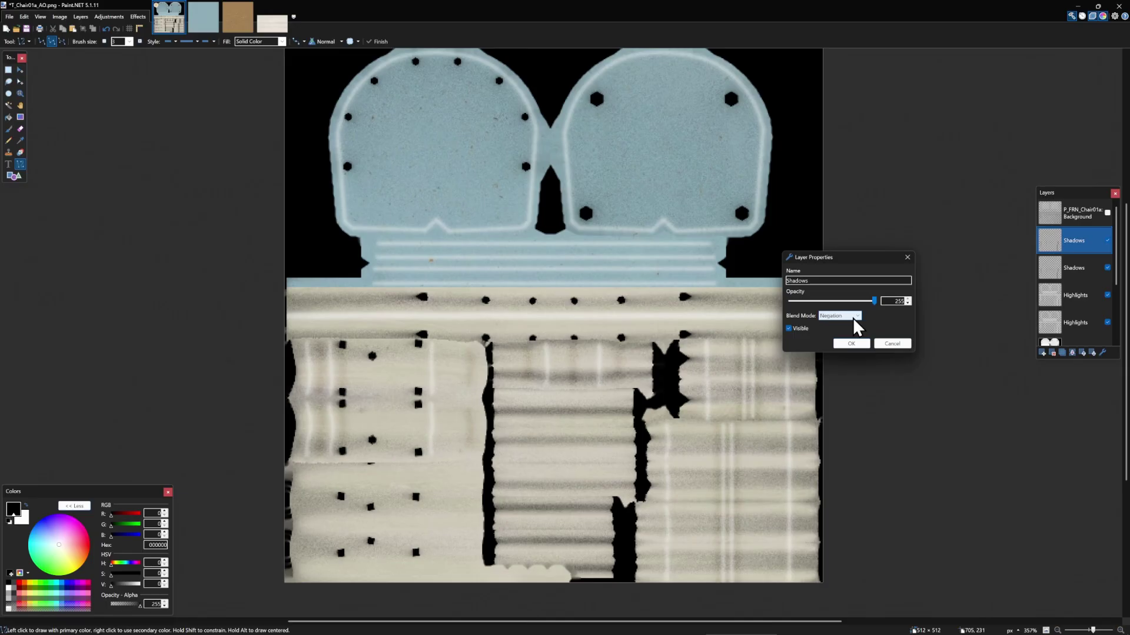
scroll(856, 326, "down", 3)
left_click(857, 317)
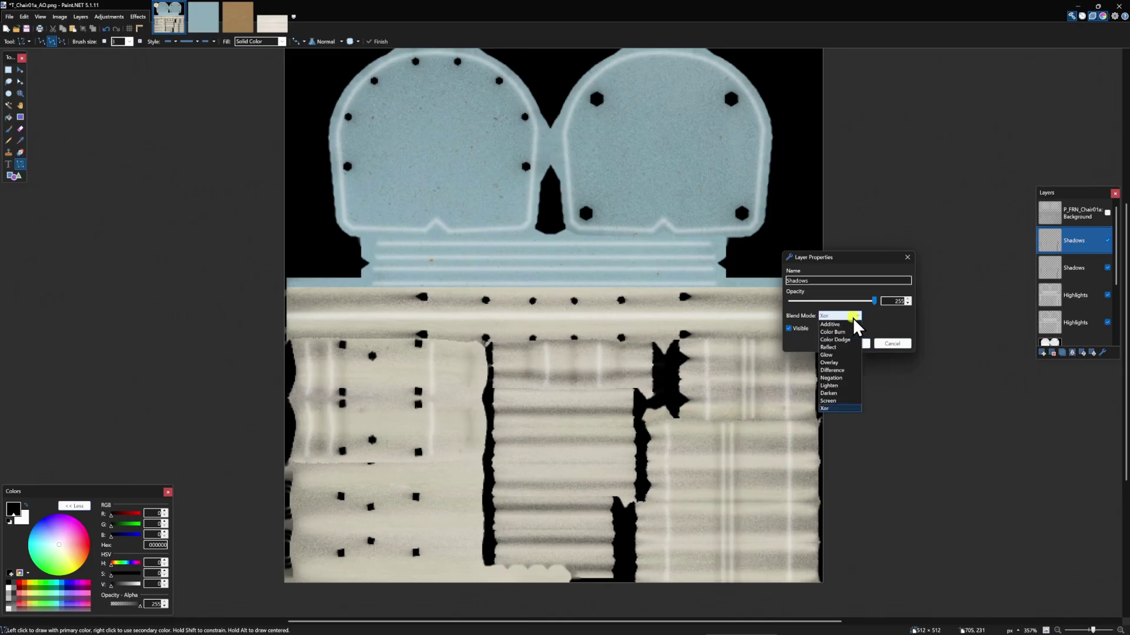
left_click(850, 323)
mouse_move(875, 301)
left_mouse_down()
mouse_move(783, 296)
mouse_move(812, 307)
mouse_move(777, 296)
mouse_move(805, 303)
left_mouse_up()
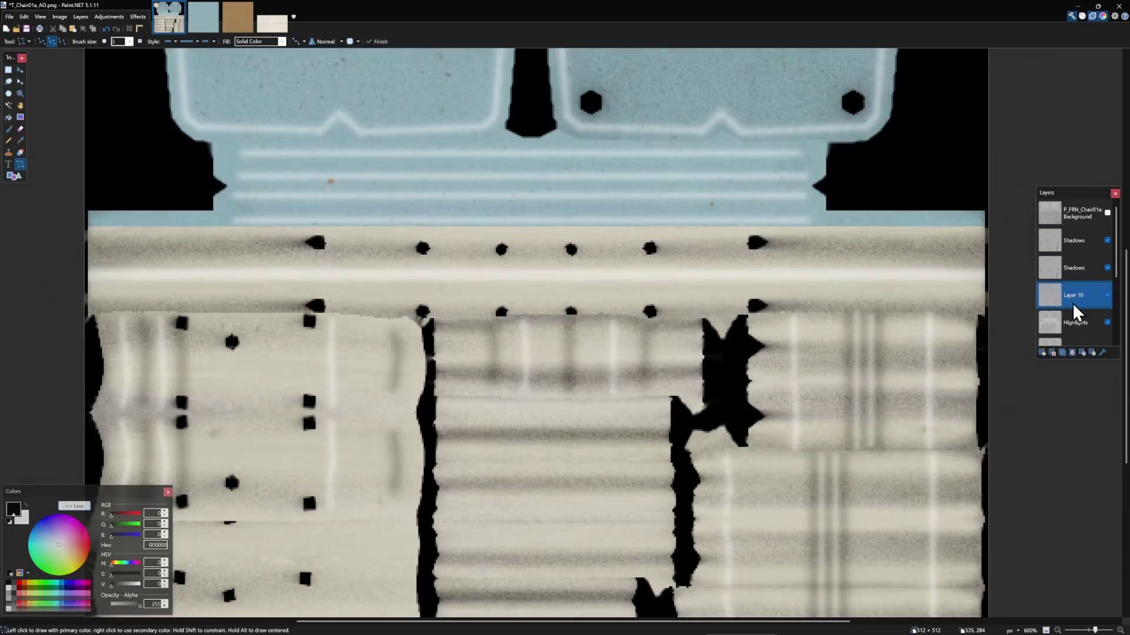
Draw two vertical white lines on Layer 10, one on each side of the middle shadow on the short central timber piece.
scroll(557, 403, "up", 2)
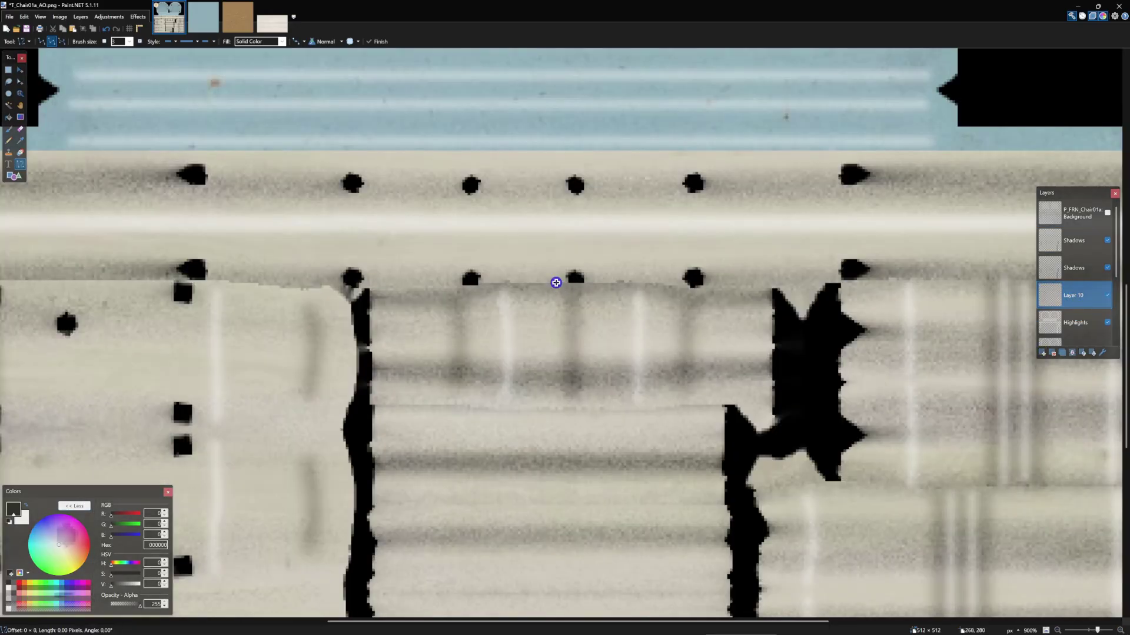
mouse_move(557, 281)
left_mouse_down()
mouse_move(557, 403)
mouse_move(594, 281)
left_mouse_up()
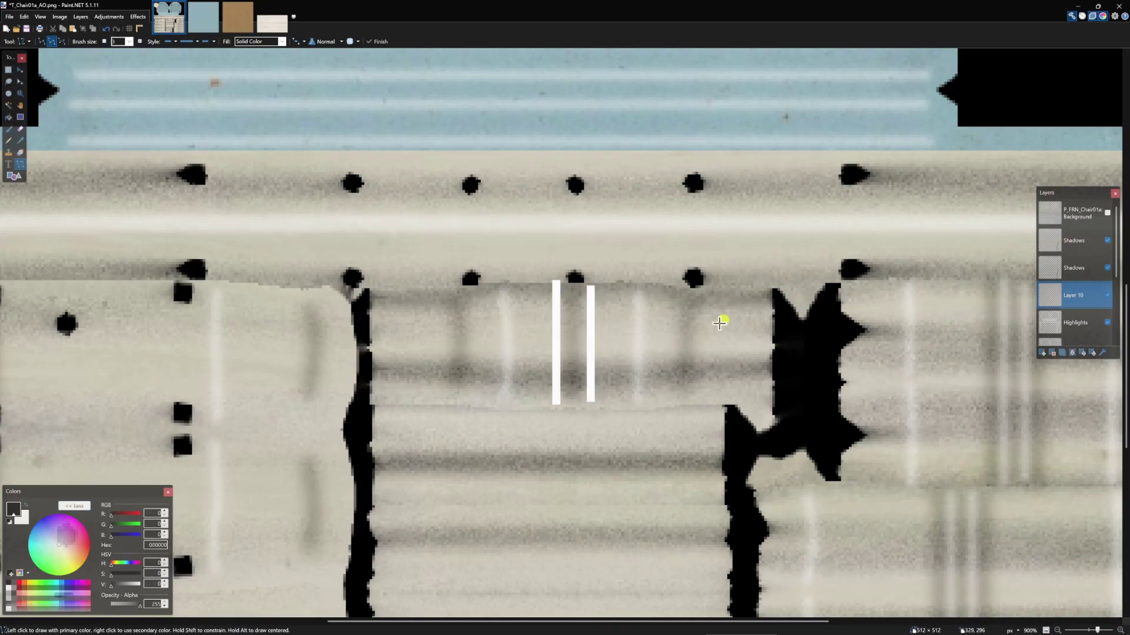
scroll(617, 313, "down", 3)
scroll(594, 332, "up", 3)
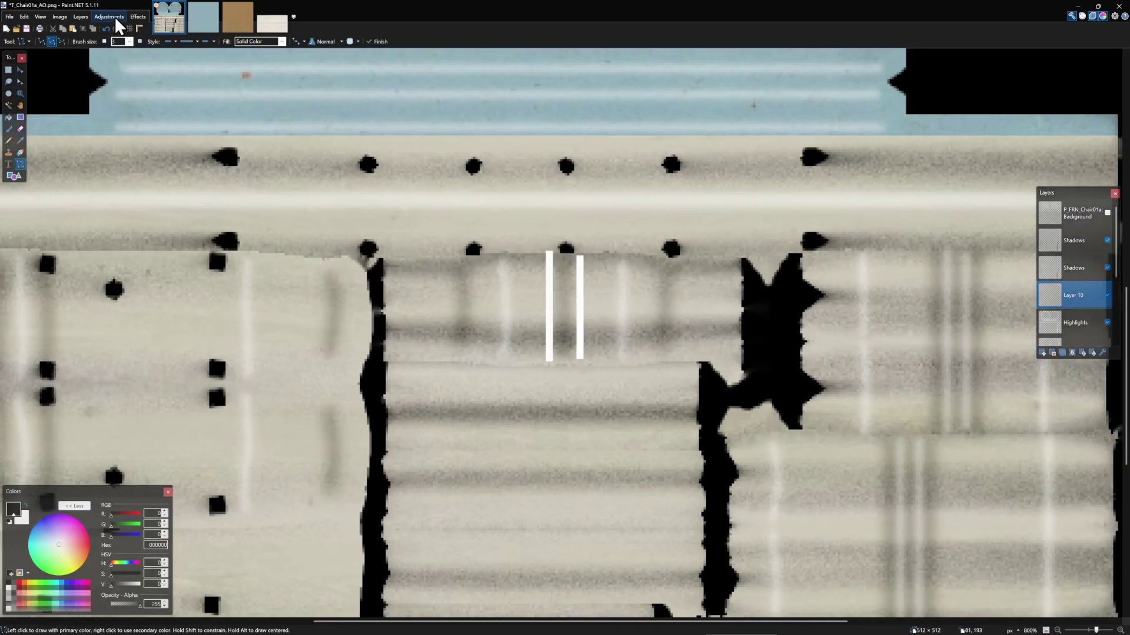
Apply a Gaussian Blur to the white lines on Layer 10 and keep the layer's blend mode at Normal.
left_click(137, 16)
mouse_move(154, 57)
left_click(277, 76)
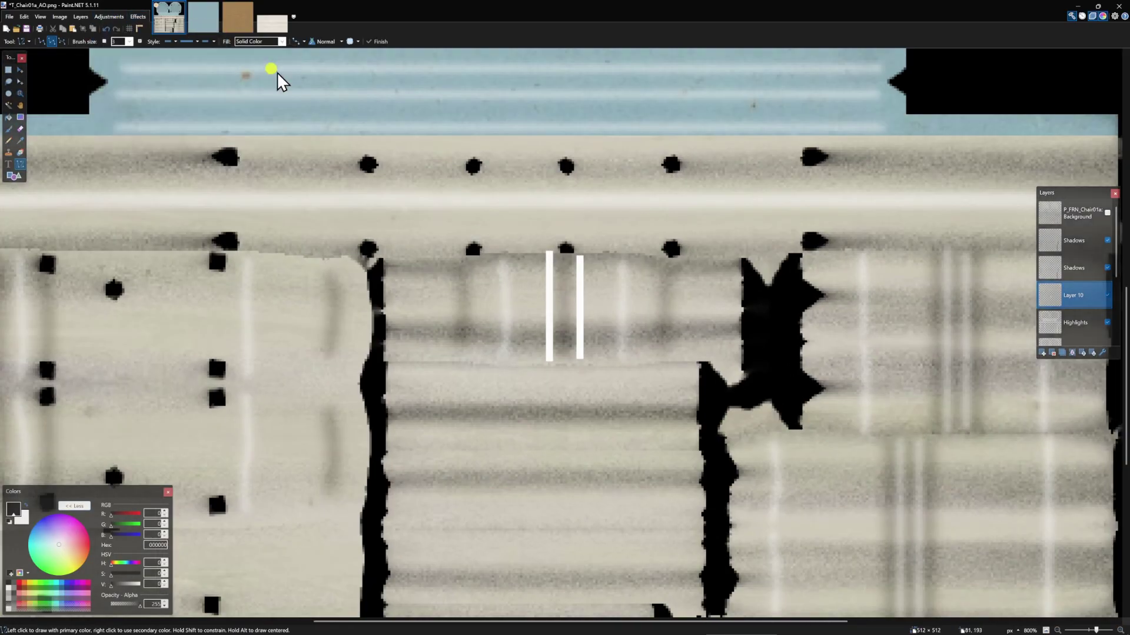
left_click(809, 324)
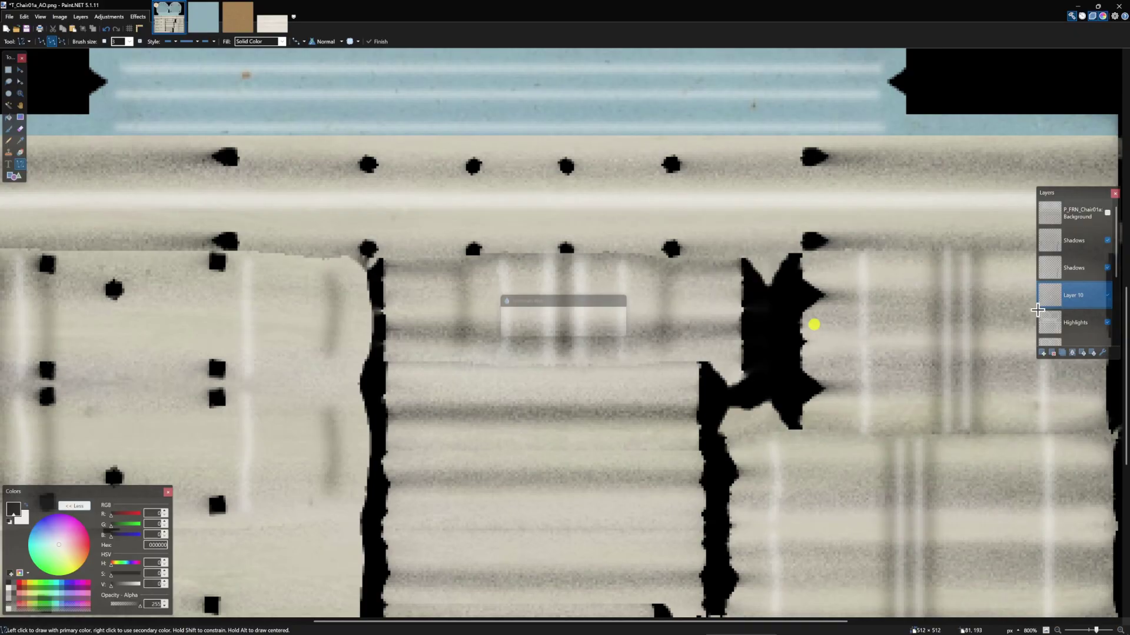
double_click(1069, 294)
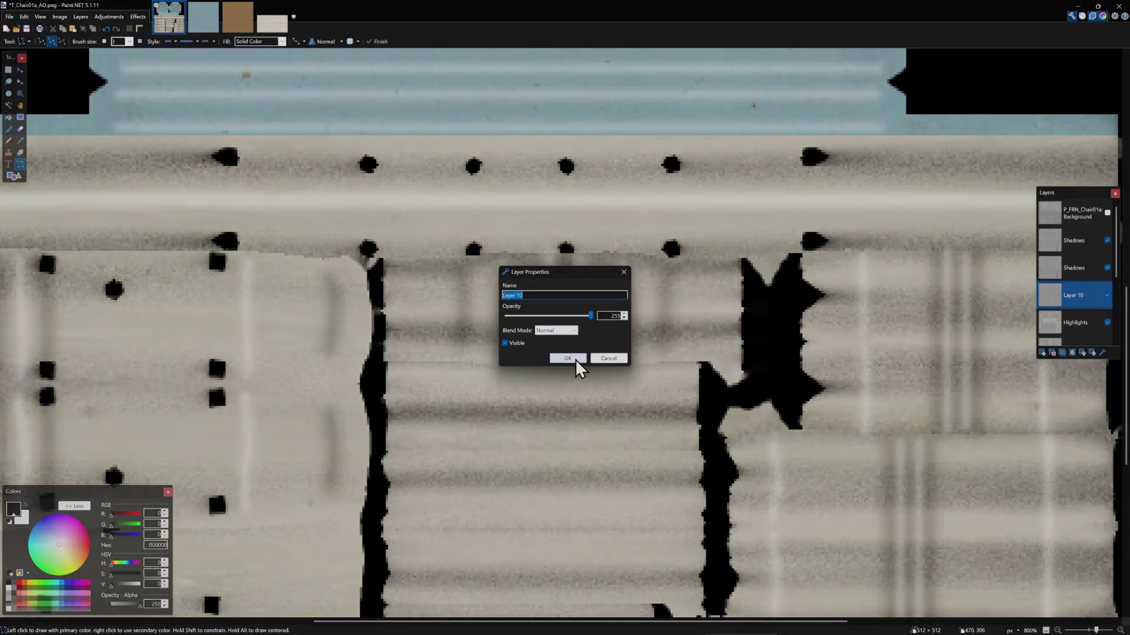
left_click(568, 359)
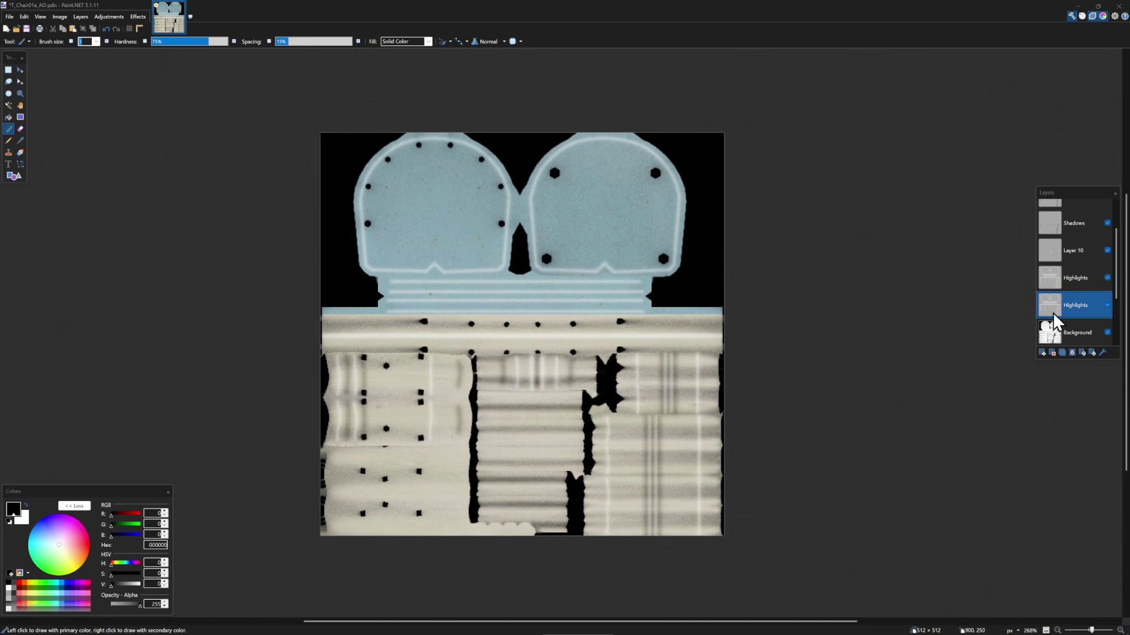
Hide the upper Highlights layer and apply the Dents distortion to the lower one with scale 26.49 and refraction 6.06.
left_click(1107, 278)
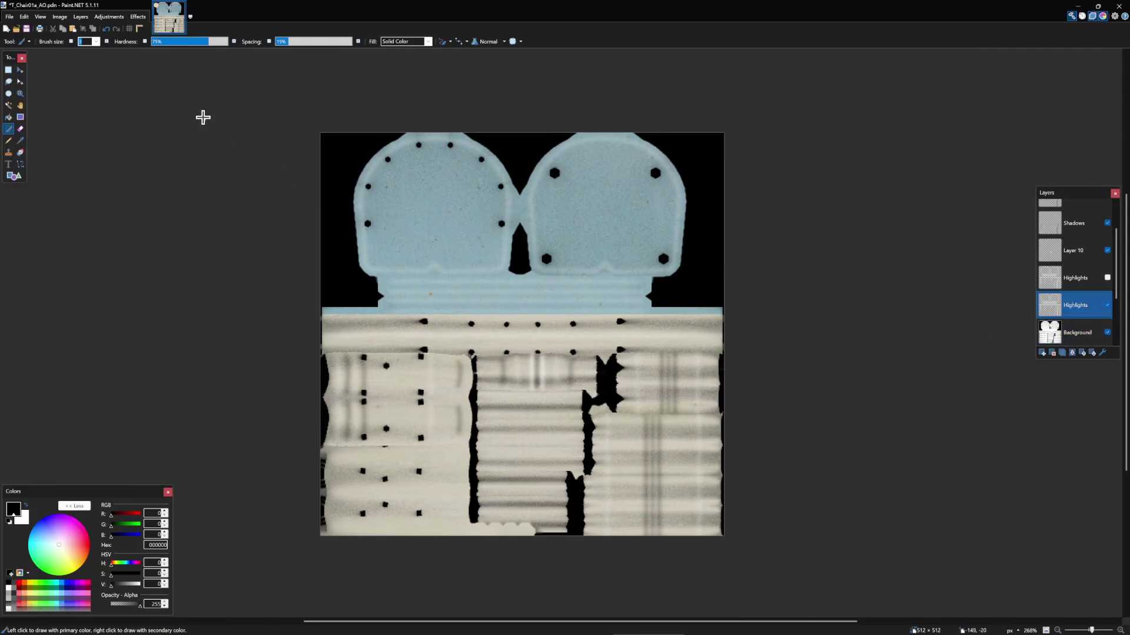
left_click(139, 17)
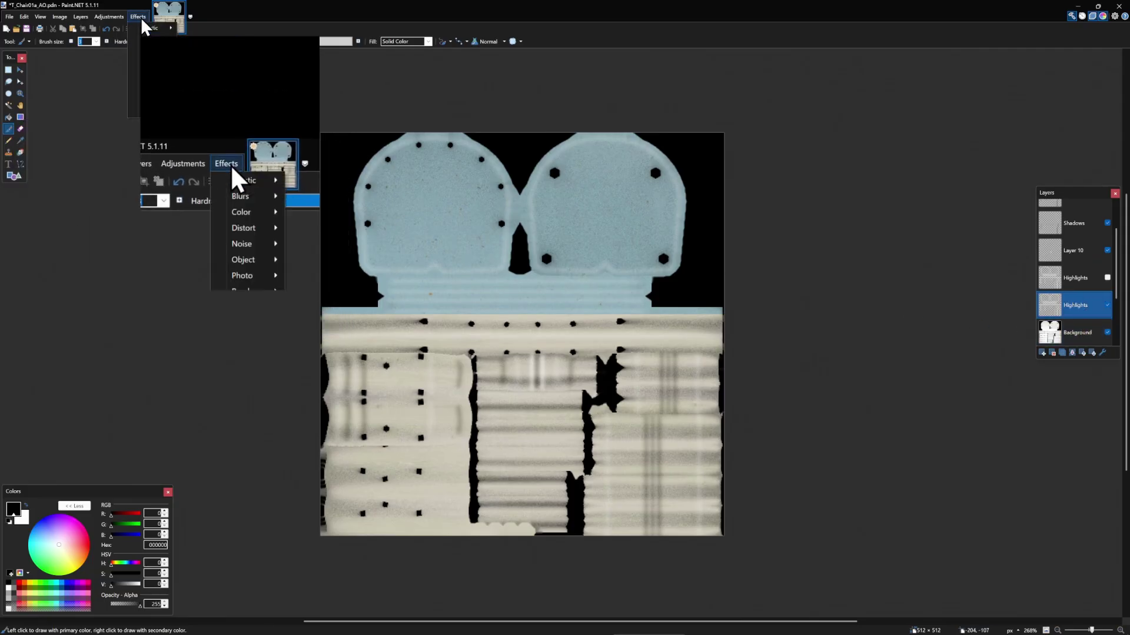
mouse_move(161, 70)
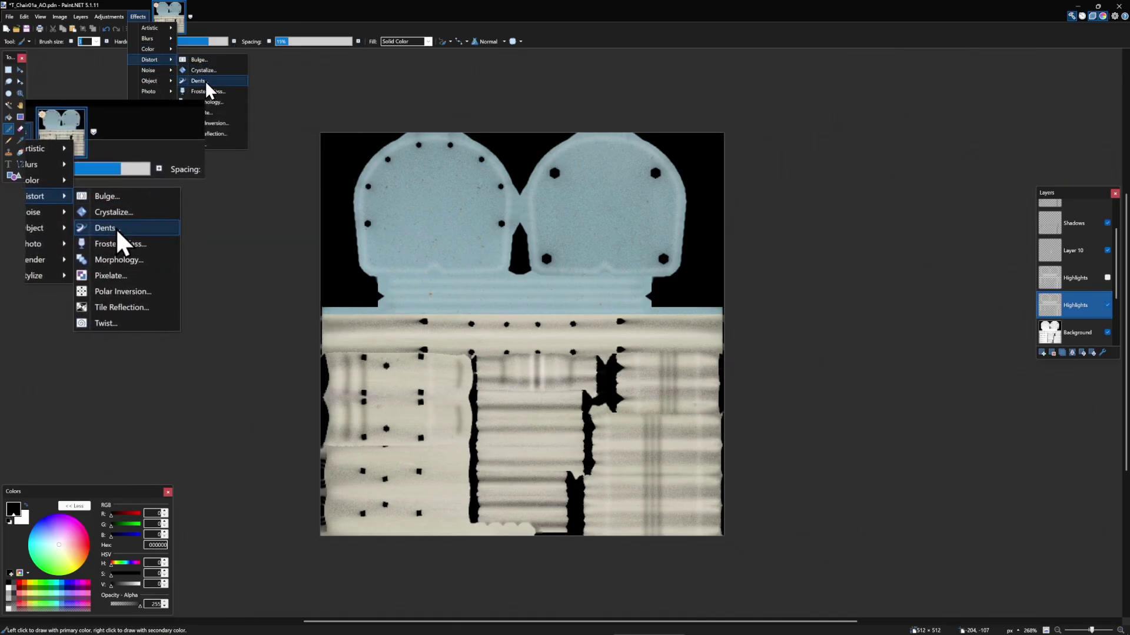
left_click(205, 80)
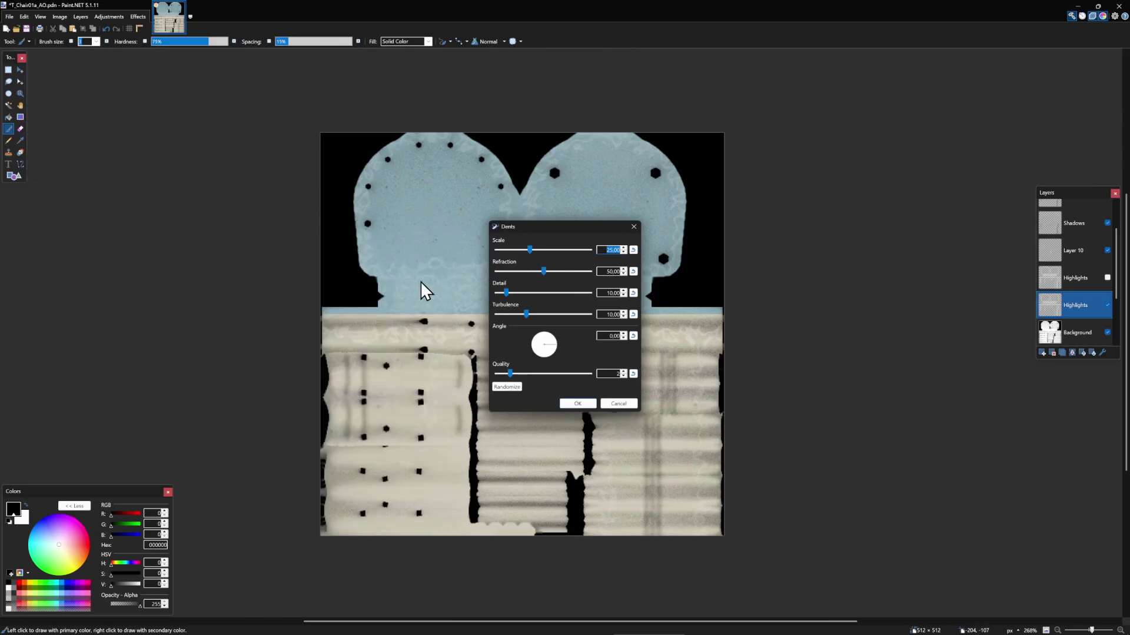
left_click_drag(570, 238, 800, 244)
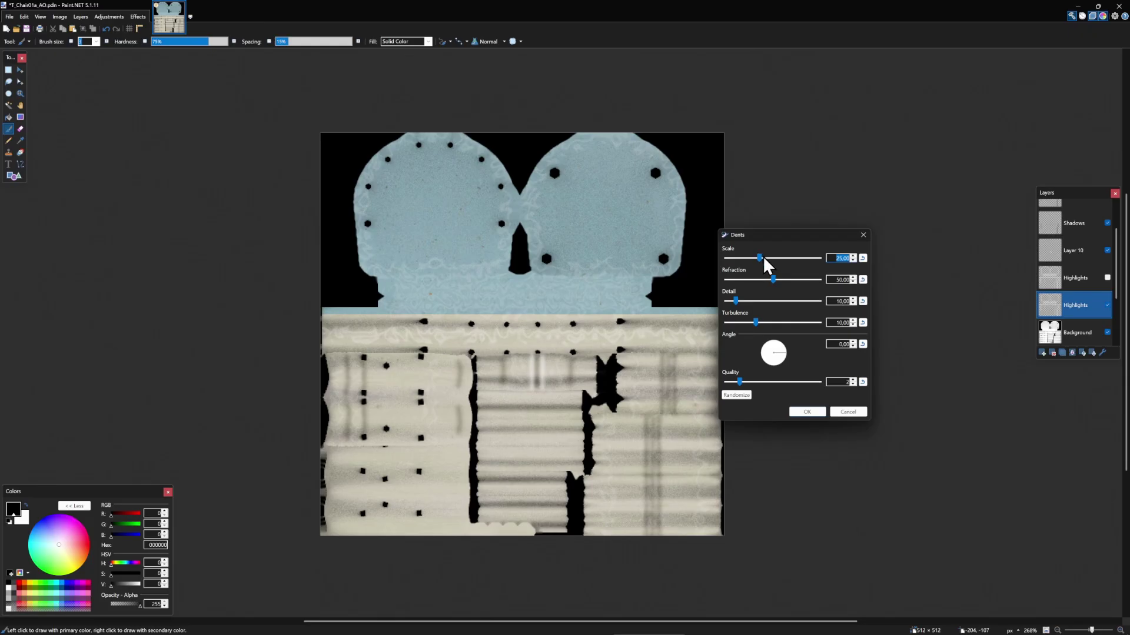
mouse_move(763, 257)
left_mouse_down()
mouse_move(750, 256)
mouse_move(761, 281)
mouse_move(738, 287)
mouse_move(752, 259)
mouse_move(736, 262)
mouse_move(760, 263)
left_mouse_up()
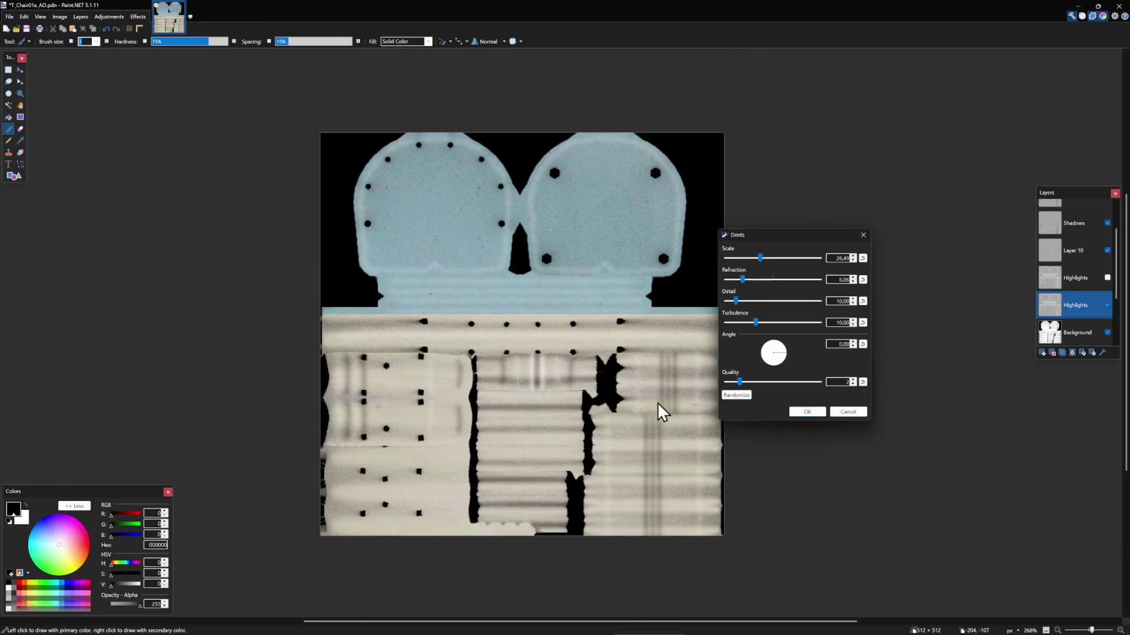
left_click(815, 412)
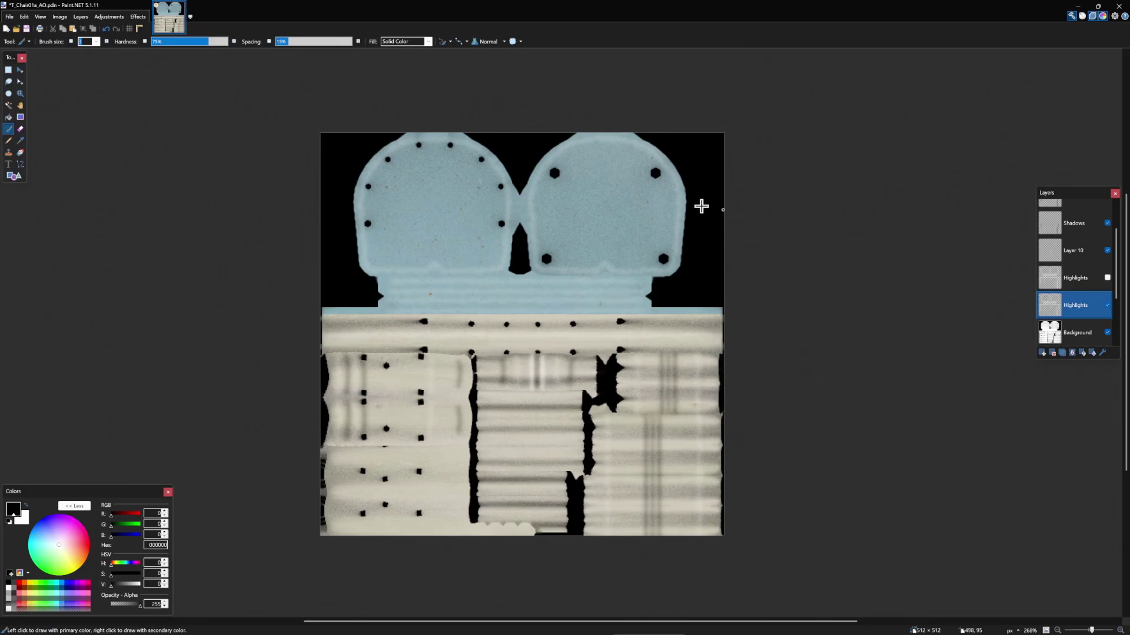
Hide the upper Shadows layer, compare the texture with and without the lower Shadows layer, and select the lower one.
left_click(1076, 229)
key("ctrl+shift+d")
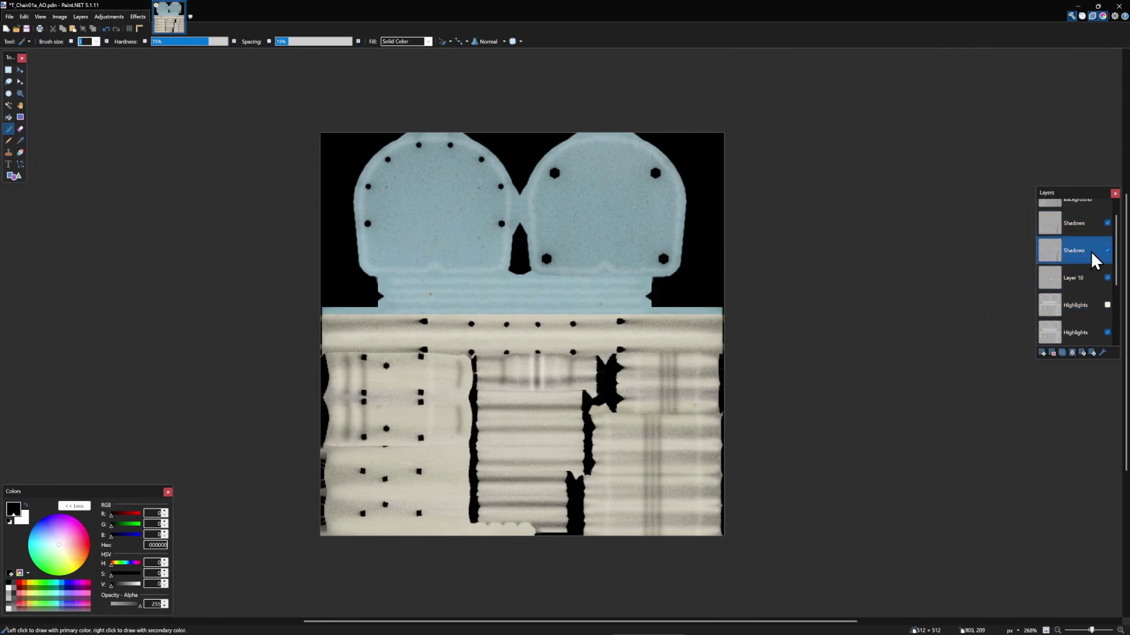
left_click(1106, 224)
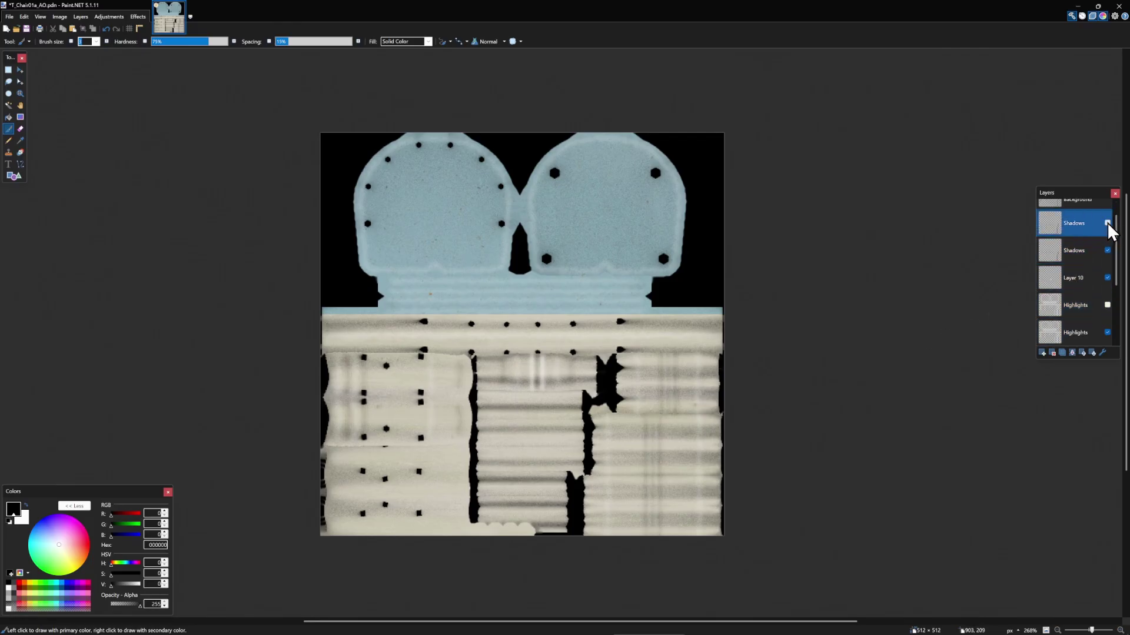
left_click(1107, 224)
left_click(1107, 224)
left_click(1107, 251)
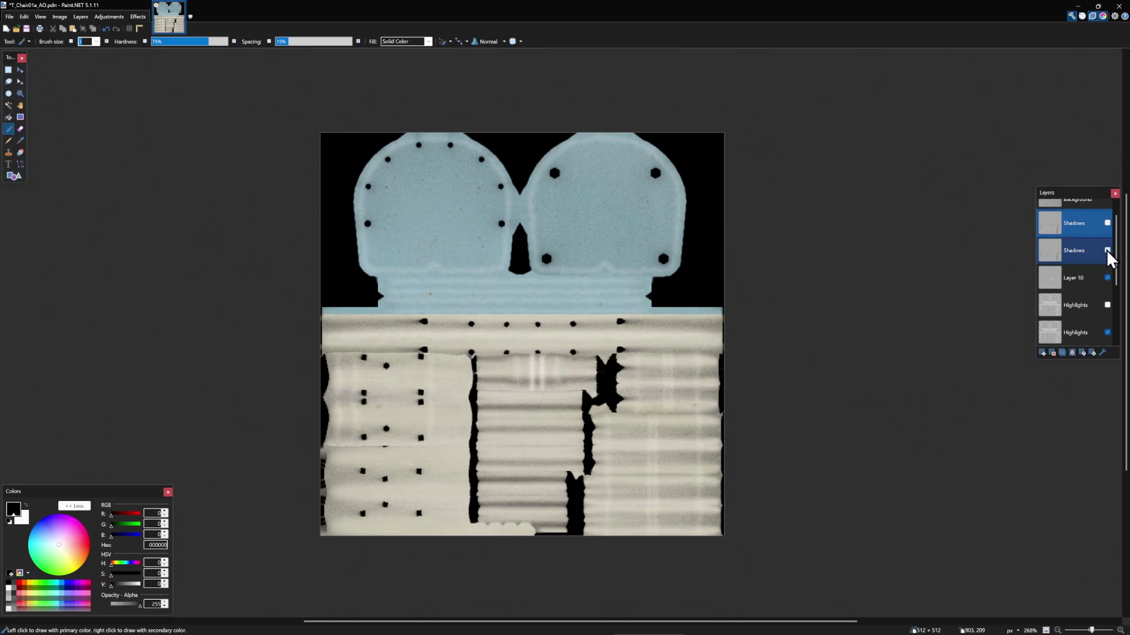
left_click(1107, 251)
left_click(1074, 260)
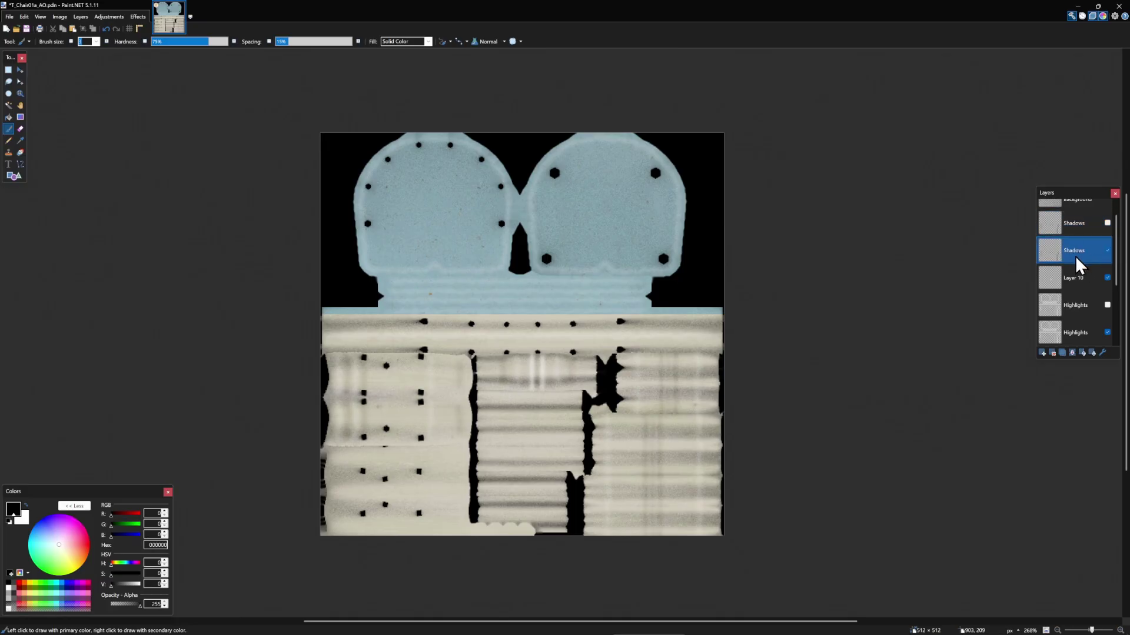
Repeat the Dents distortion on the lower Shadows layer, and select and show the upper Shadows layer again.
left_click(138, 16)
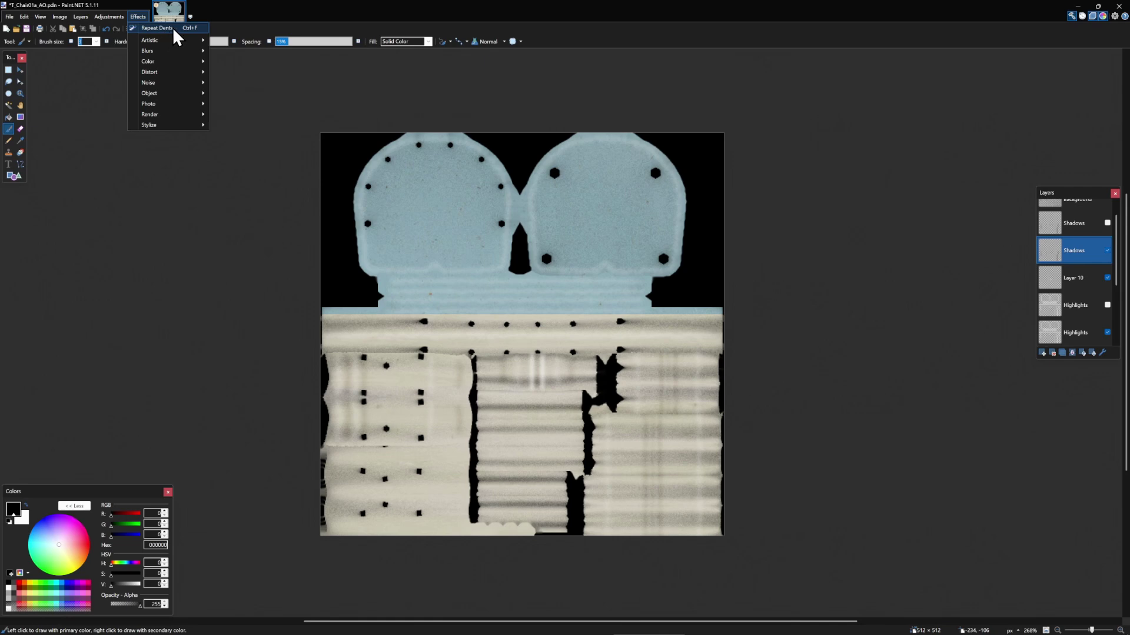
left_click(171, 27)
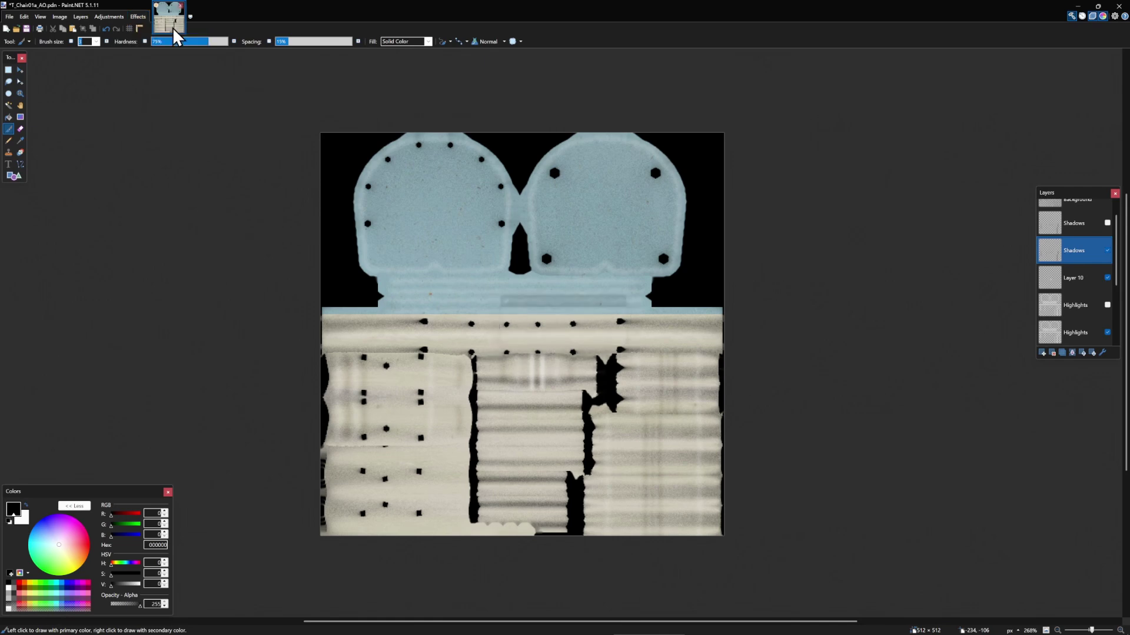
left_click(1094, 227)
left_click(1108, 223)
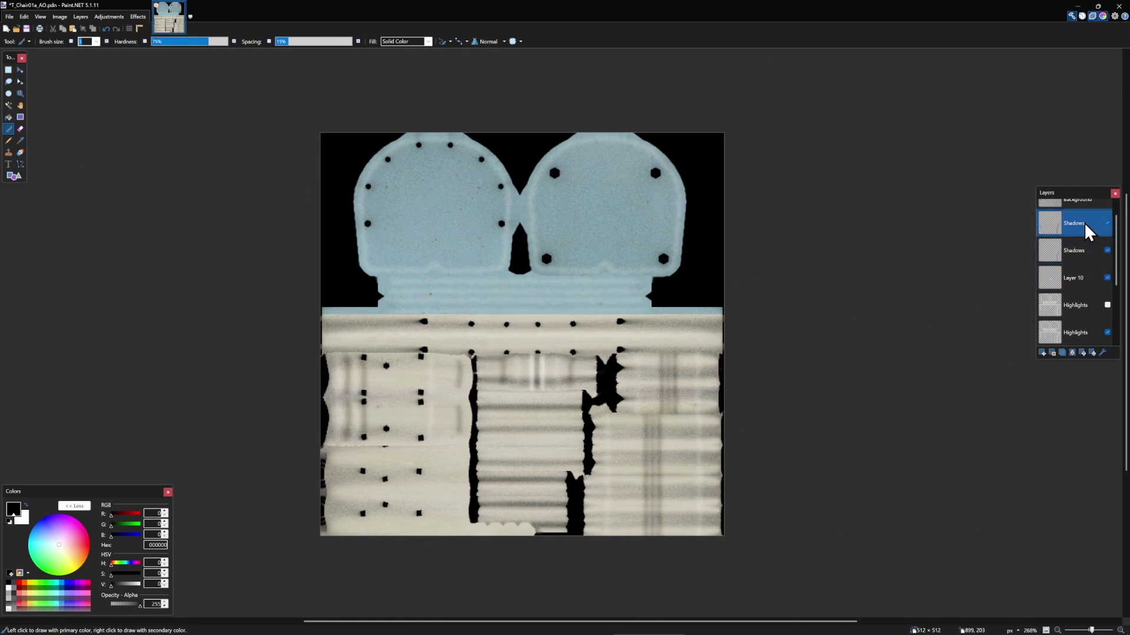
Show the upper Highlights layer and apply the Dents distortion to the upper Shadows layer with scale 13.14 and refraction 6.06.
left_click(1107, 305)
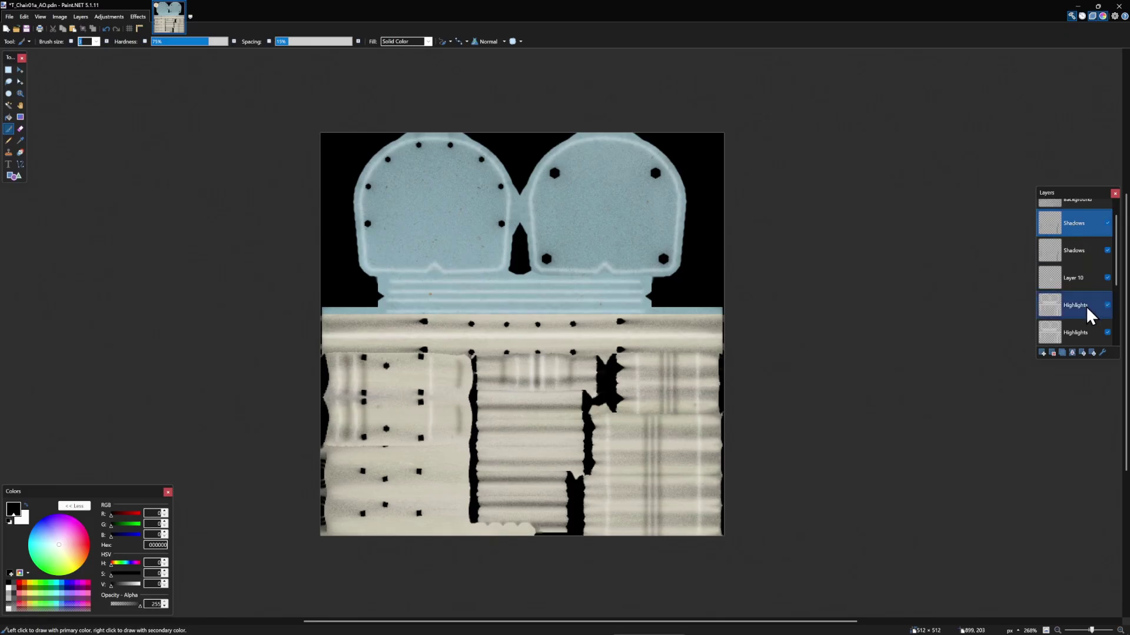
left_click(138, 17)
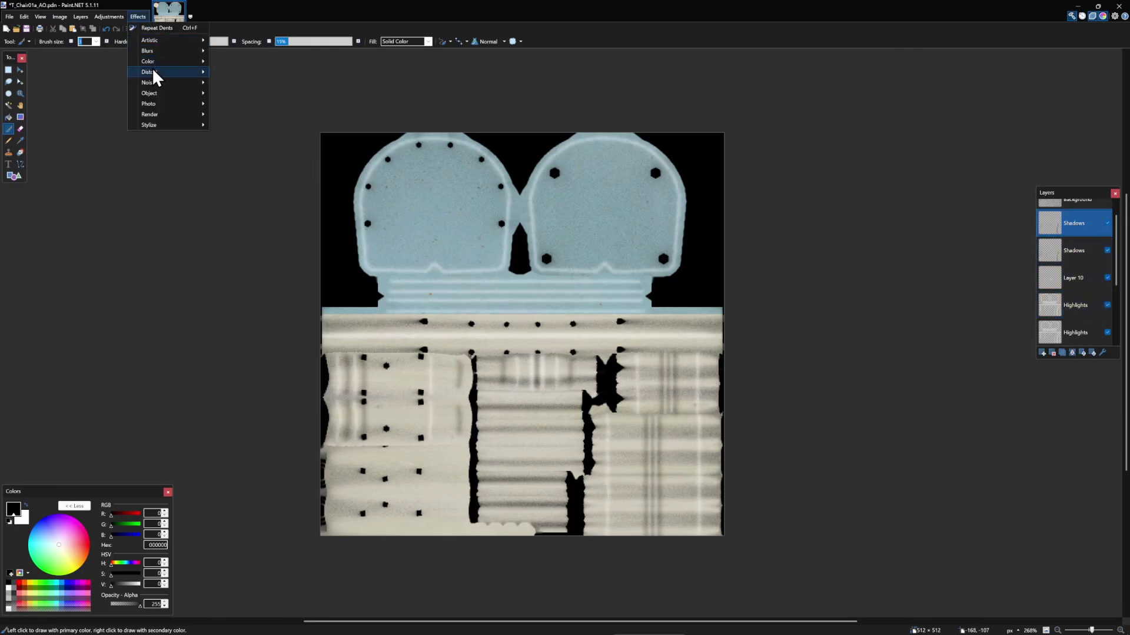
mouse_move(152, 73)
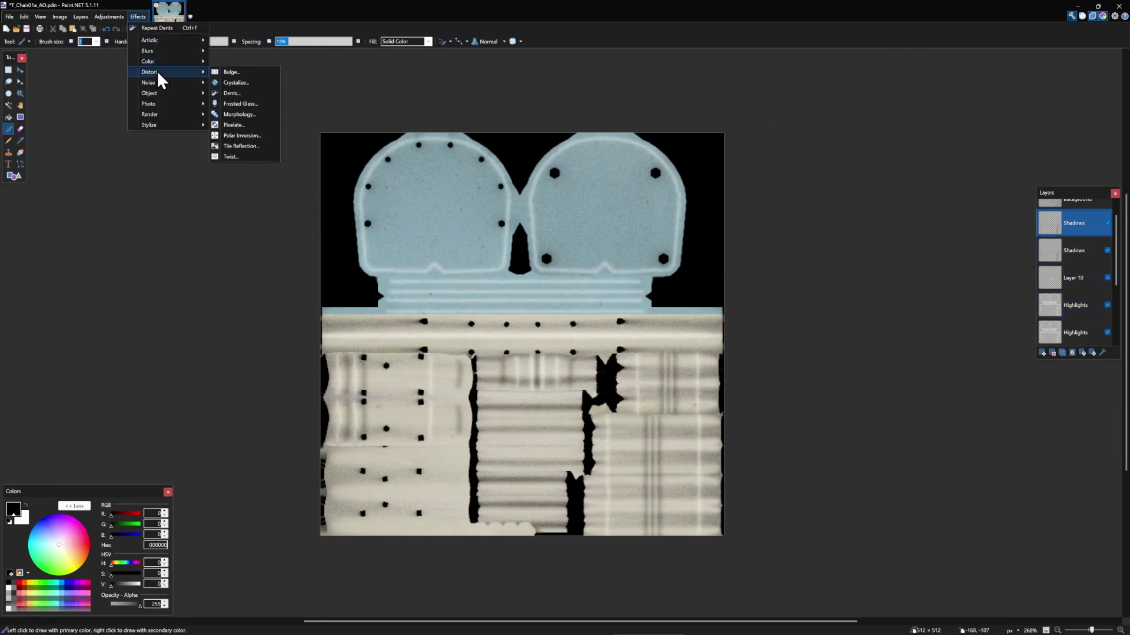
left_click(247, 95)
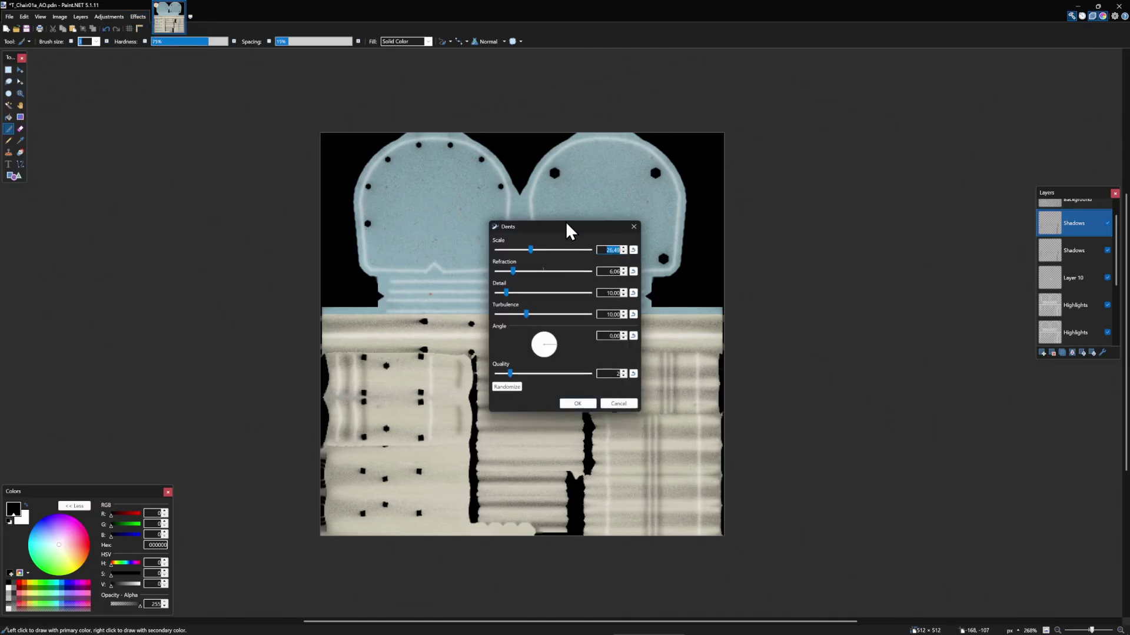
left_click_drag(568, 231, 730, 281)
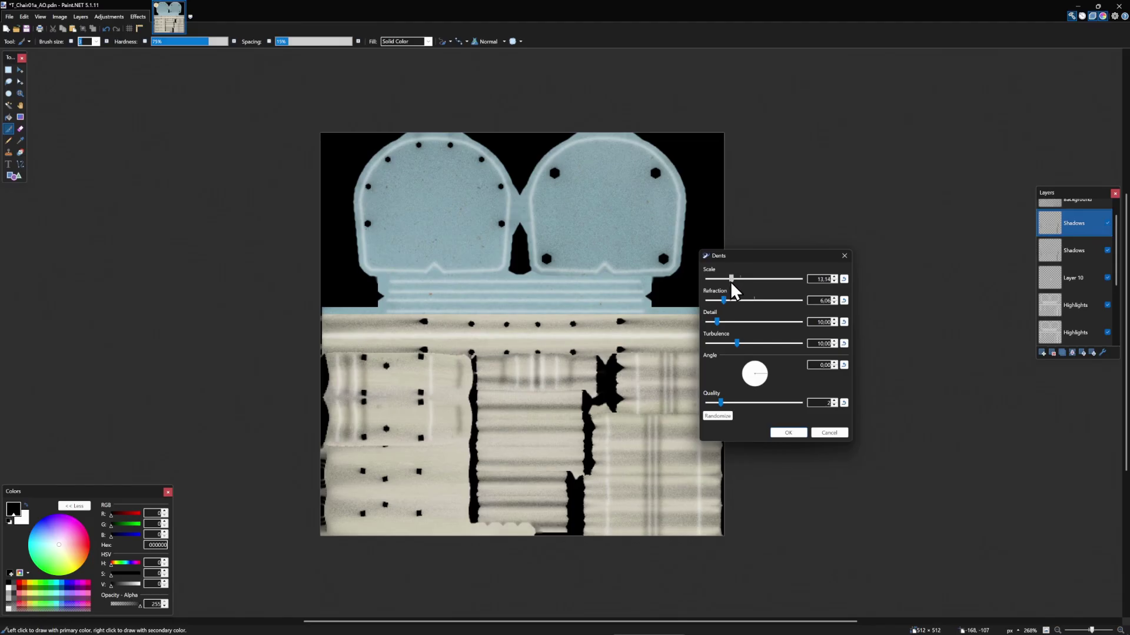
left_click(801, 433)
Select the upper Highlights layer, repeat the Dents distortion on it, and inspect the white lines up close.
scroll(1052, 288, "down", 1)
left_click(1073, 279)
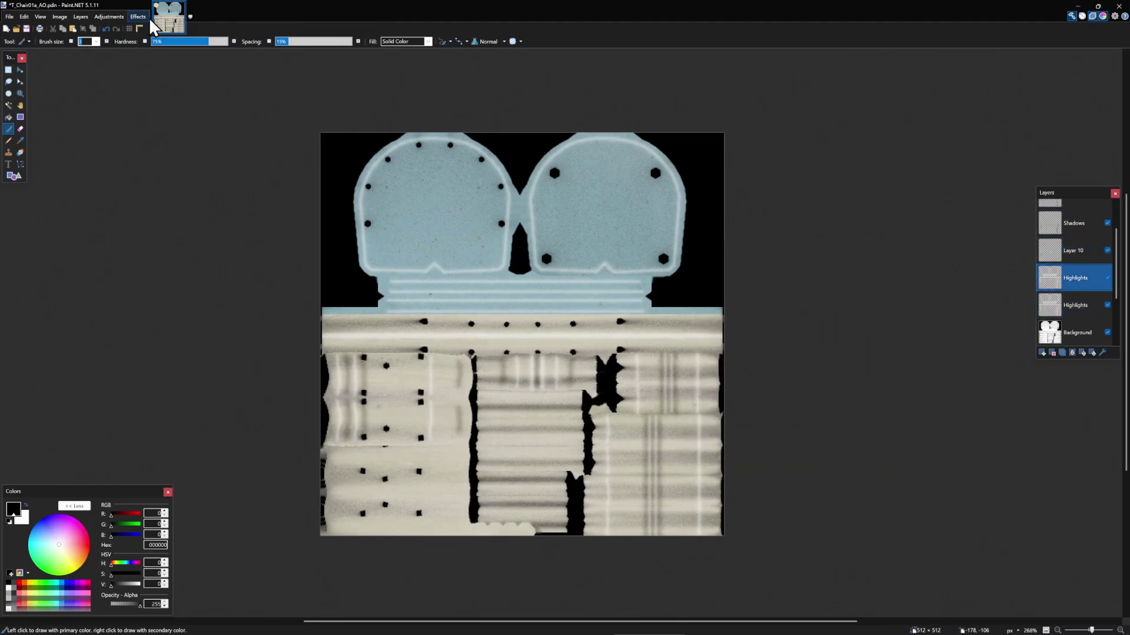
left_click(147, 19)
left_click(156, 30)
scroll(513, 285, "up", 6)
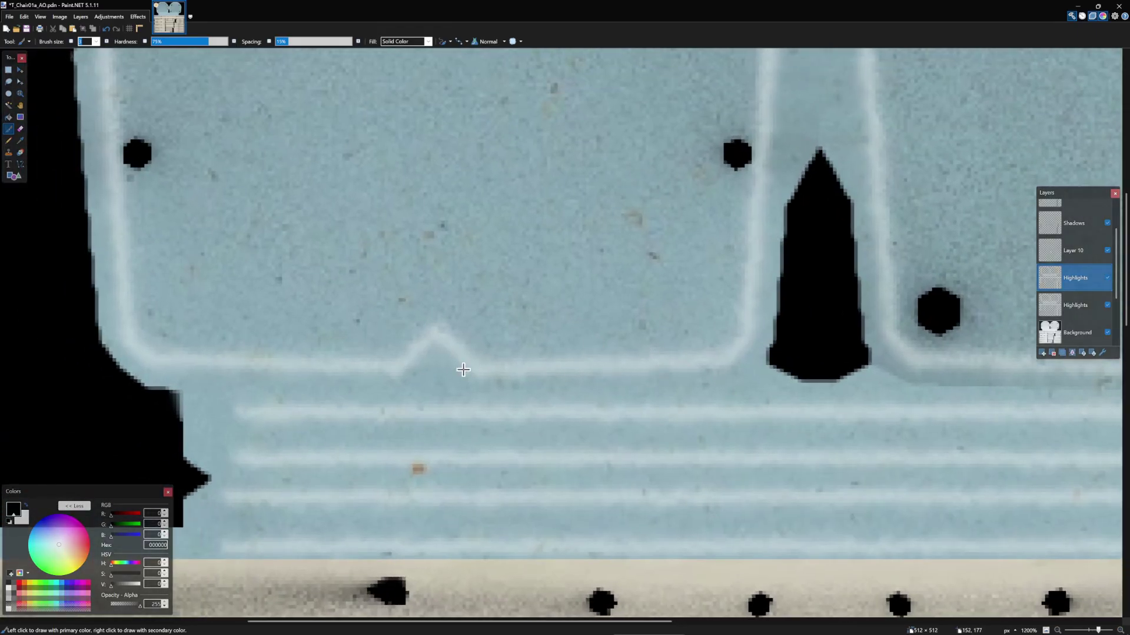
scroll(463, 369, "down", 6)
scroll(509, 353, "up", 1)
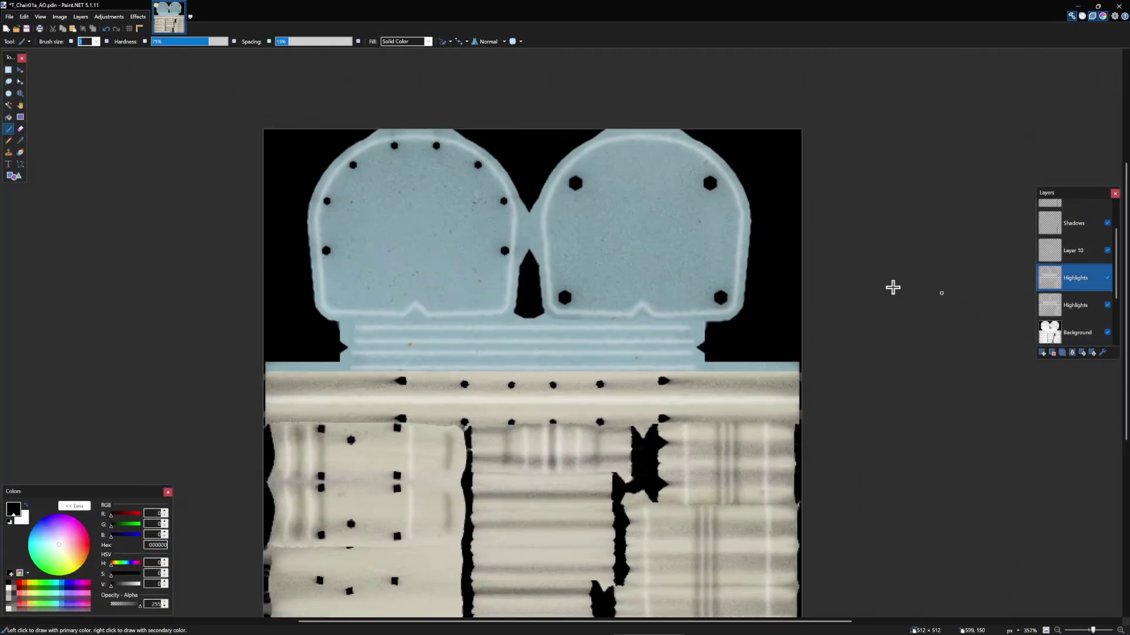
scroll(664, 269, "down", 1)
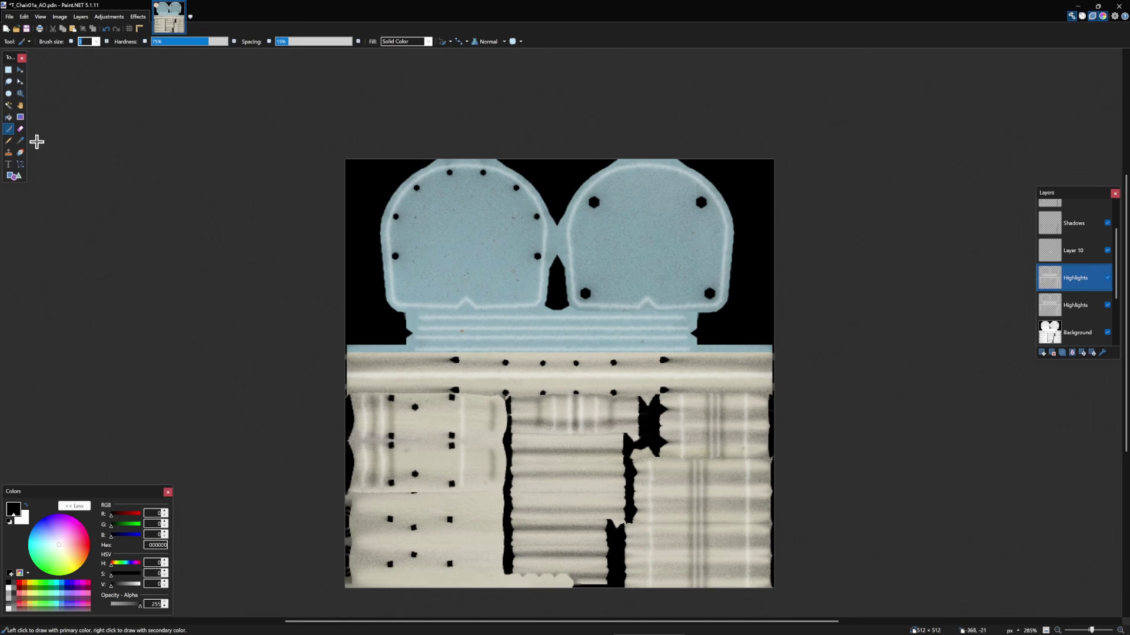
Choose the Eraser with a brush size of 40 and select the blue Layer 4 for erasing.
left_click(20, 129)
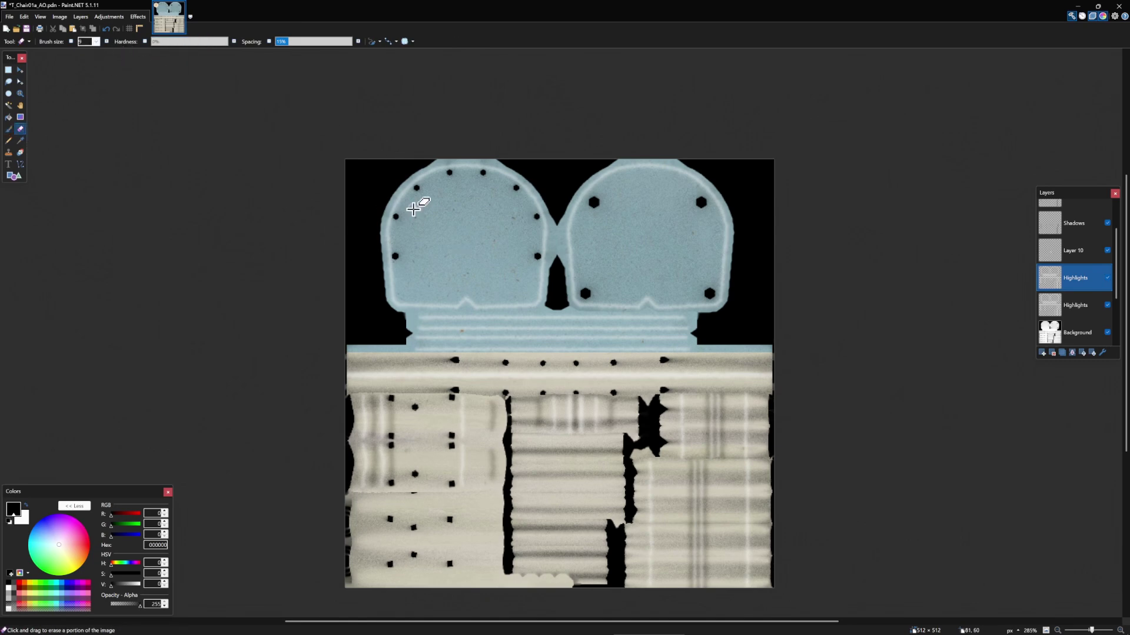
scroll(86, 42, "down", 11)
scroll(434, 188, "up", 4)
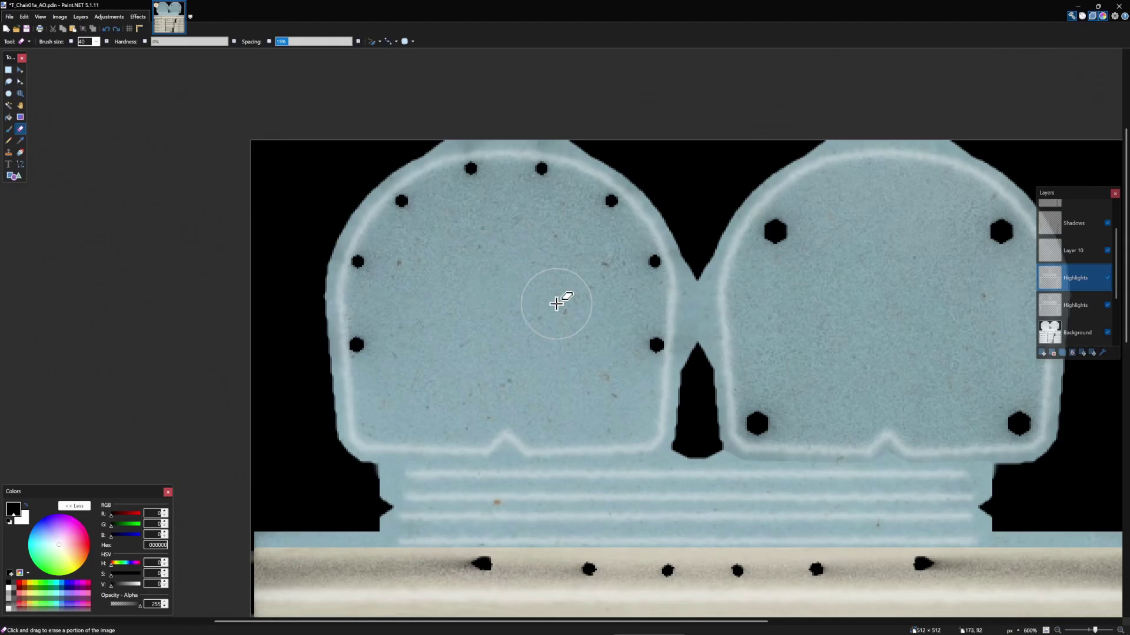
scroll(555, 298, "down", 3)
left_click_drag(548, 338, 494, 257)
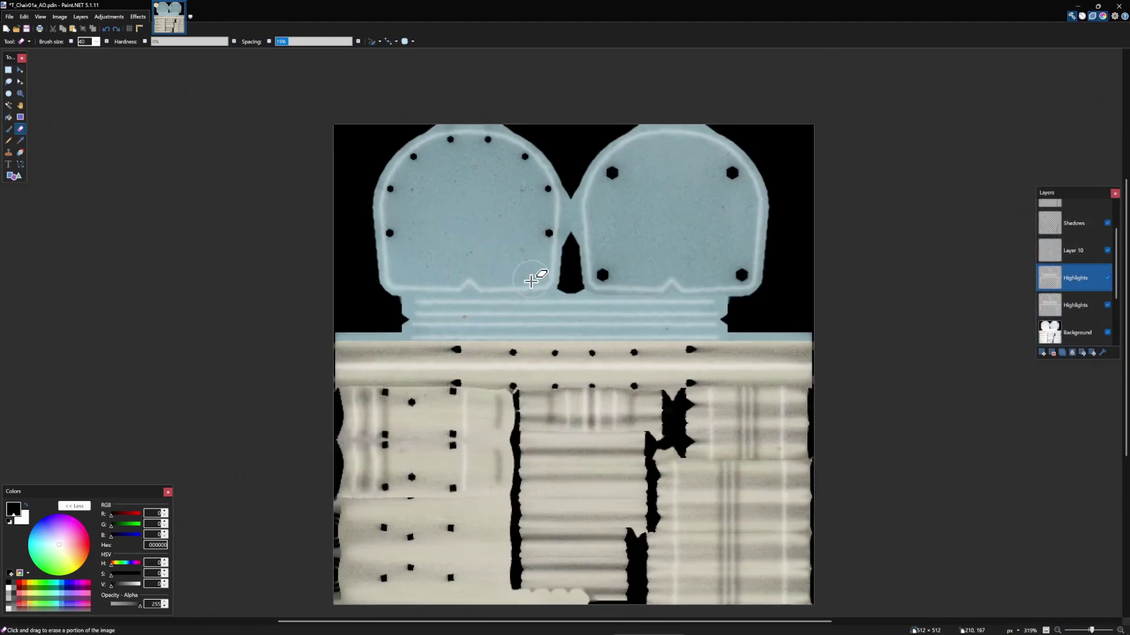
scroll(1077, 306, "down", 3)
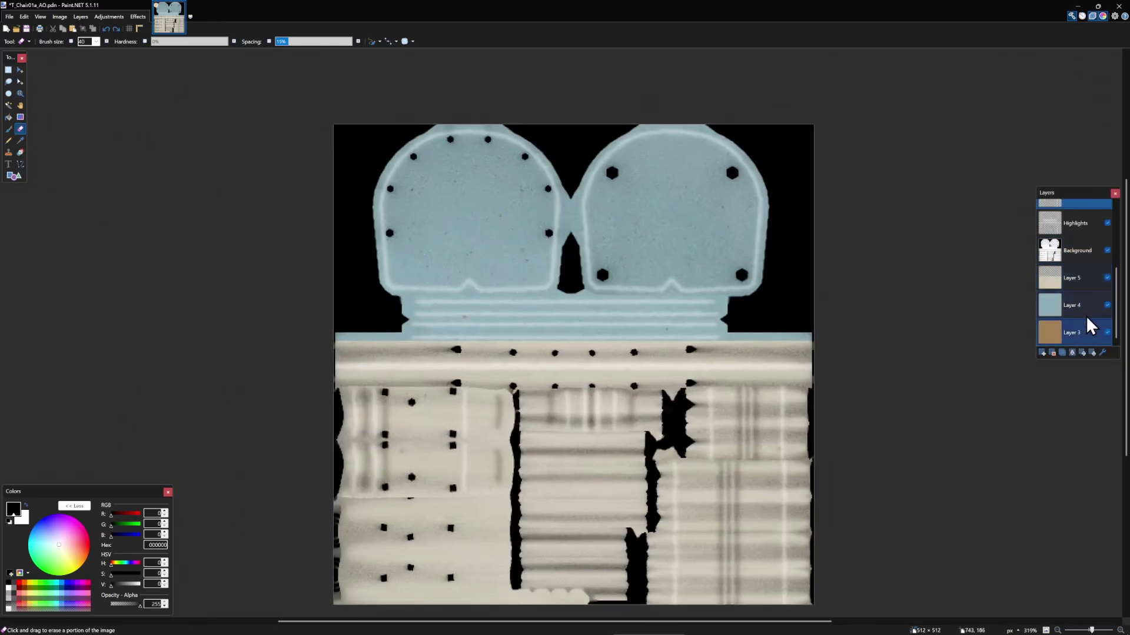
left_click(1069, 312)
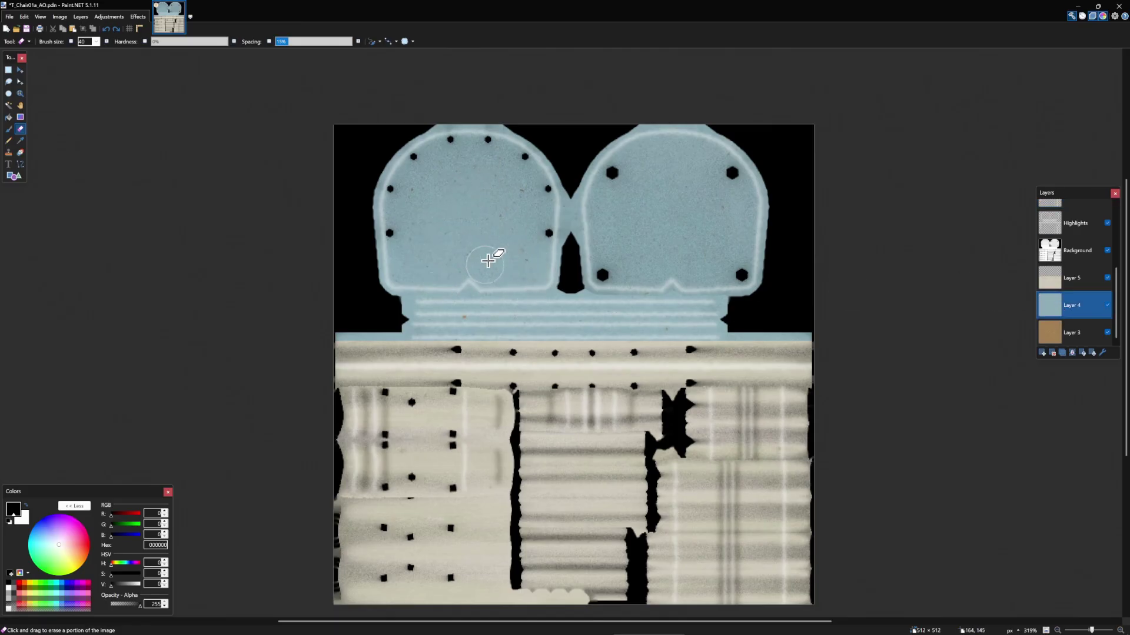
Try erasing an arch-shaped patch of Layer 4 on the left rounded panel to expose the wood, and undo it.
mouse_move(509, 287)
left_mouse_down()
mouse_move(490, 220)
mouse_move(444, 219)
mouse_move(434, 274)
mouse_move(461, 195)
mouse_move(510, 279)
mouse_move(464, 175)
mouse_move(505, 216)
left_mouse_up()
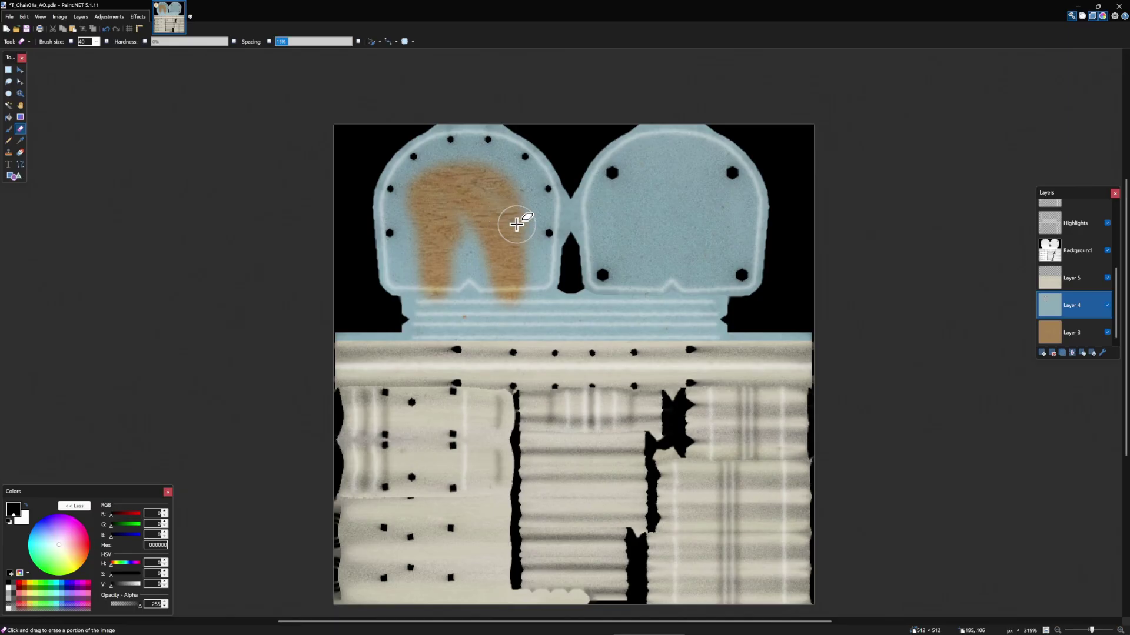
key("ctrl+z")
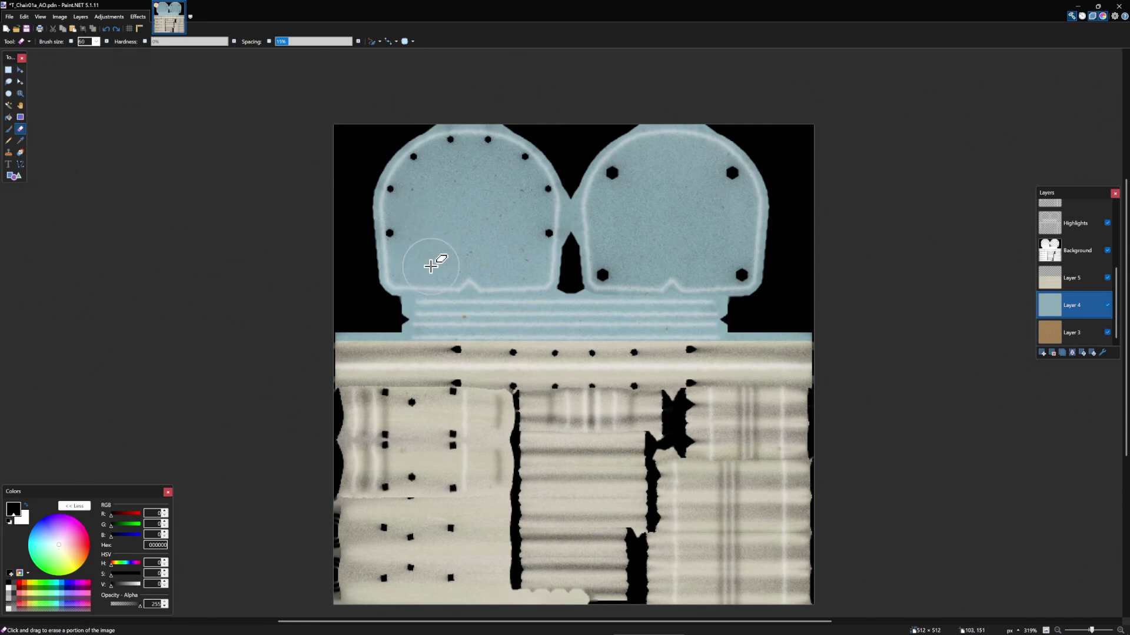
Lower the primary colour's opacity to 80 and partly erase Layer 4 on the left rounded panel with a 60 brush to reveal worn wood.
left_click(75, 506)
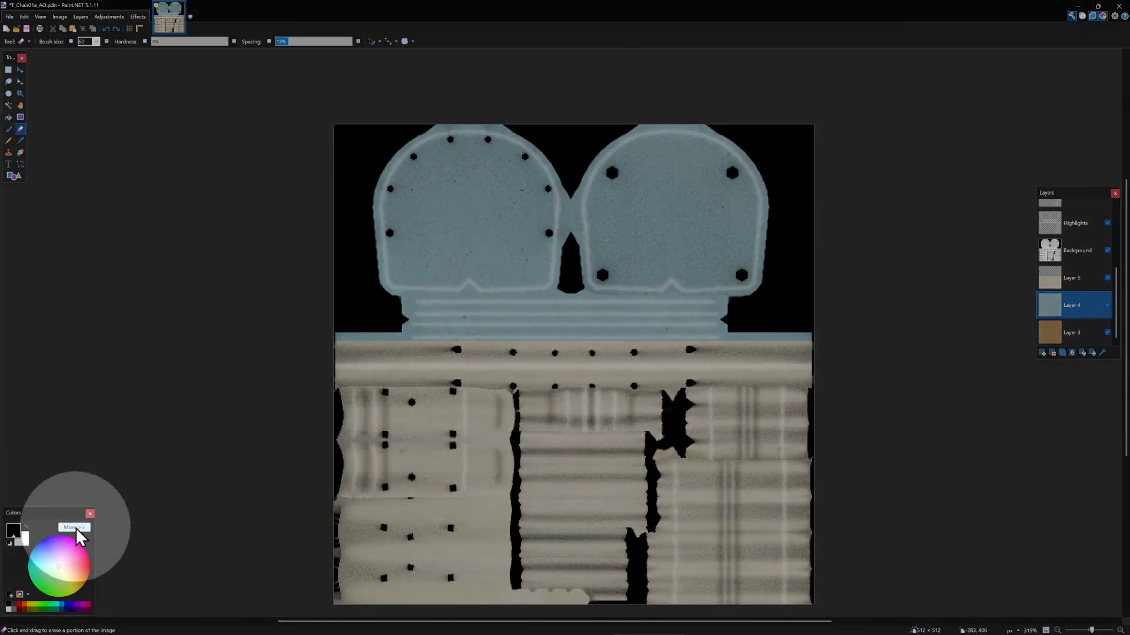
left_click(75, 527)
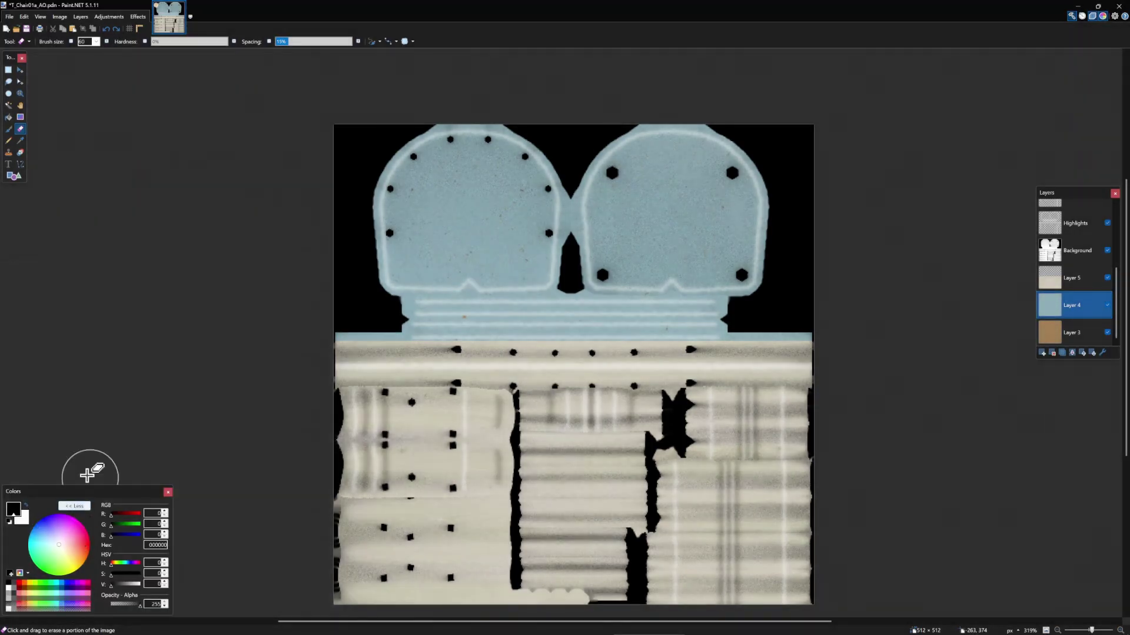
left_click_drag(135, 603, 123, 606)
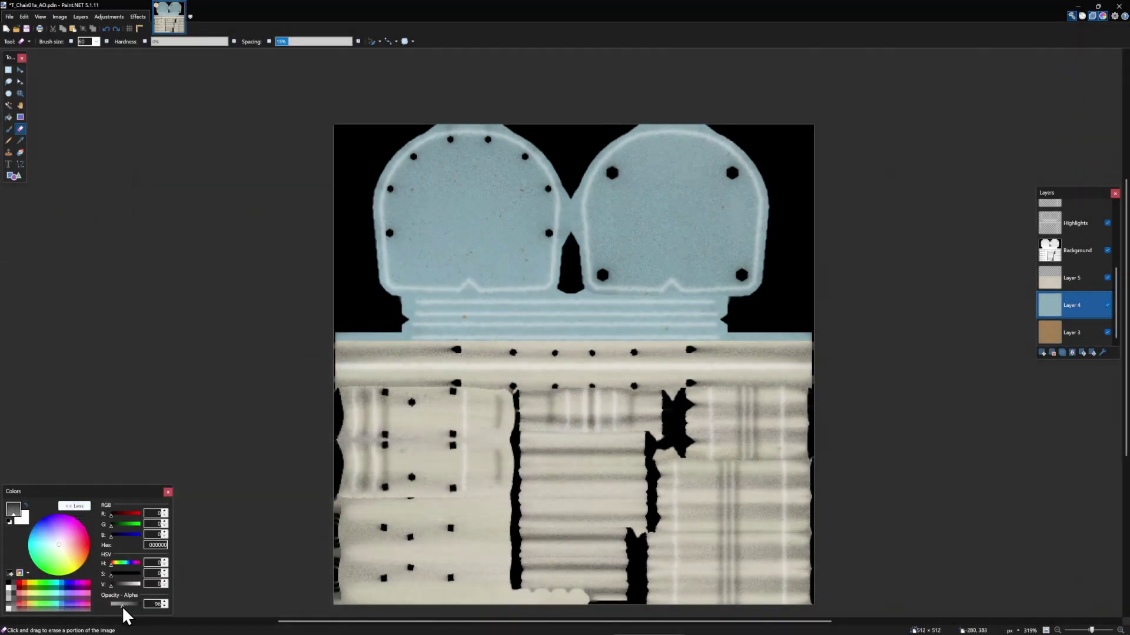
mouse_move(390, 270)
left_mouse_down()
mouse_move(428, 283)
mouse_move(447, 194)
mouse_move(480, 200)
mouse_move(519, 272)
mouse_move(488, 183)
mouse_move(511, 281)
mouse_move(504, 185)
mouse_move(451, 184)
mouse_move(427, 261)
mouse_move(466, 217)
mouse_move(435, 204)
mouse_move(513, 201)
mouse_move(469, 186)
mouse_move(504, 190)
mouse_move(458, 201)
mouse_move(520, 273)
mouse_move(486, 192)
mouse_move(539, 238)
left_mouse_up()
scroll(617, 286, "down", 2)
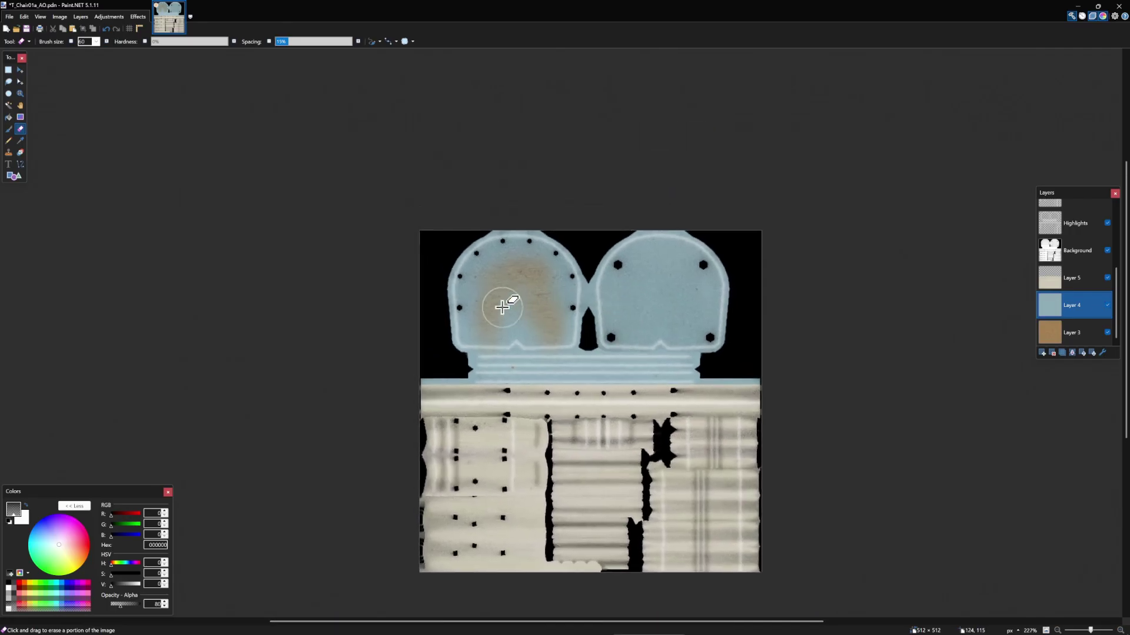
Erase more of the blue on Layer 4 inside the left seat shape with a soft 60 px eraser to widen the worn brown area.
scroll(607, 341, "up", 4)
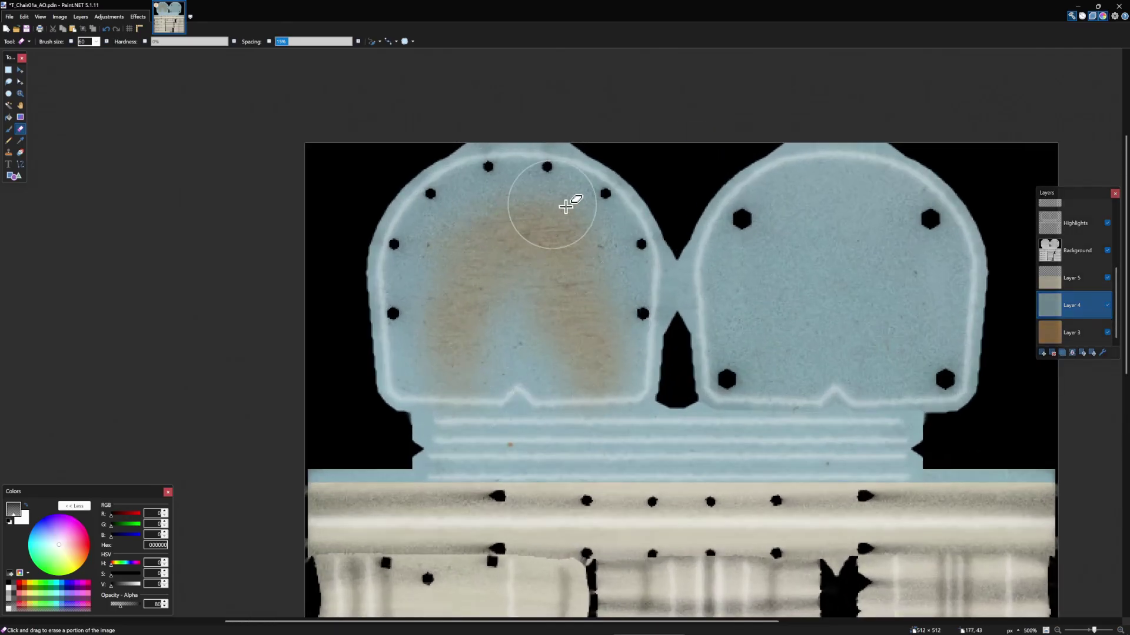
mouse_move(547, 229)
left_mouse_down()
mouse_move(497, 235)
mouse_move(458, 230)
mouse_move(576, 270)
left_mouse_up()
left_click_drag(647, 328, 630, 309)
scroll(565, 297, "down", 5)
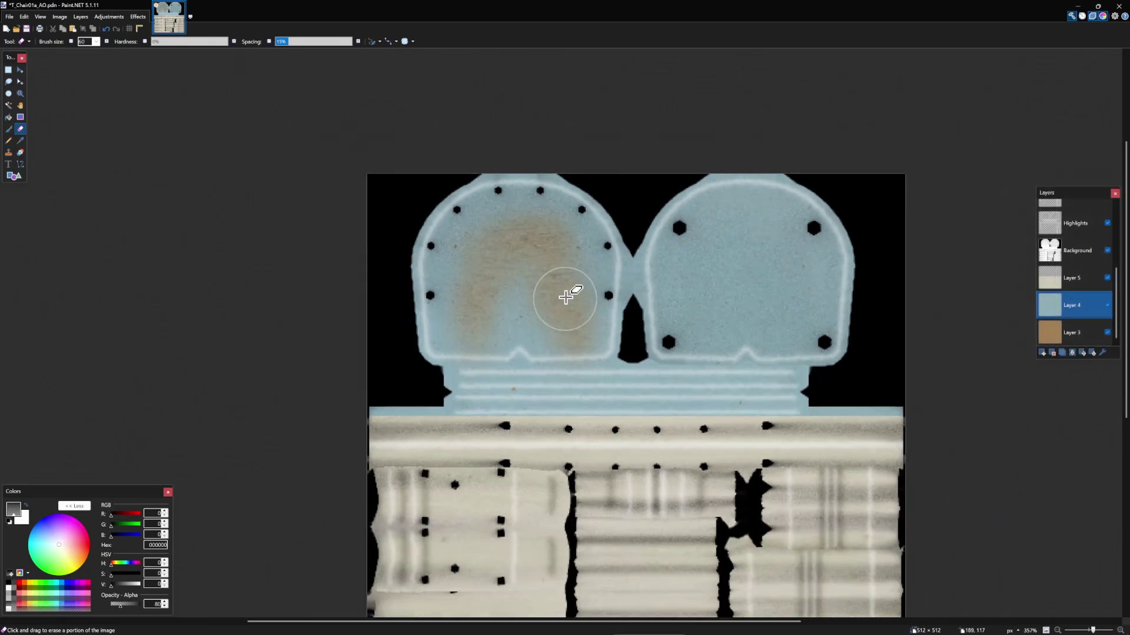
scroll(1083, 310, "up", 2)
scroll(1089, 276, "up", 1)
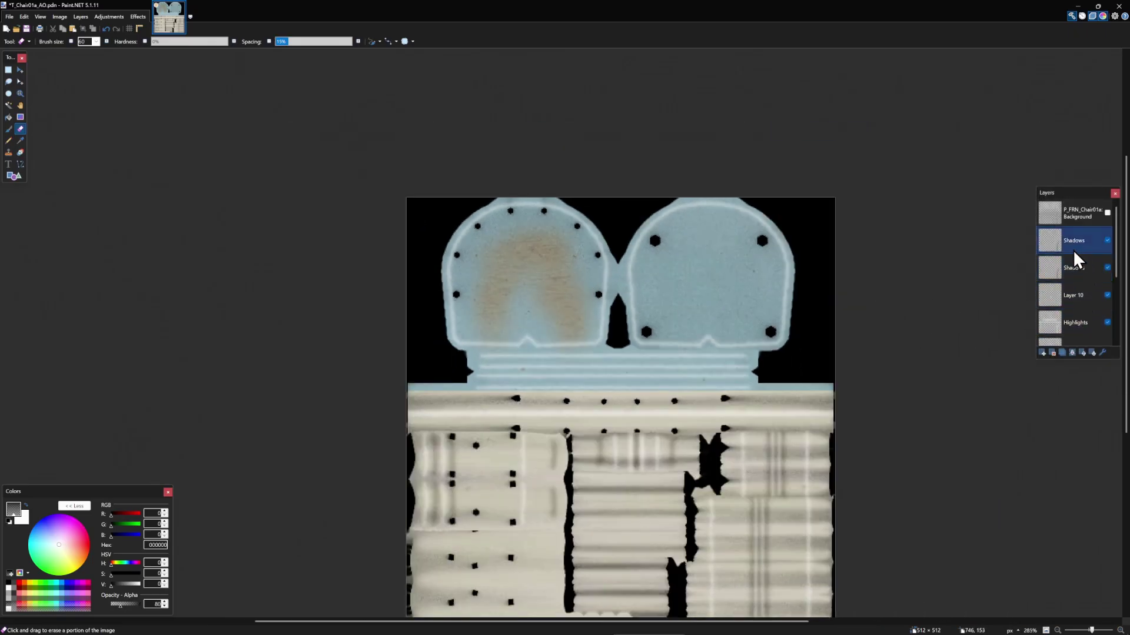
Paint soft black shading over the worn brown area of the left seat shape on the lower Shadows layer with the 60 px brush.
left_click(1071, 269)
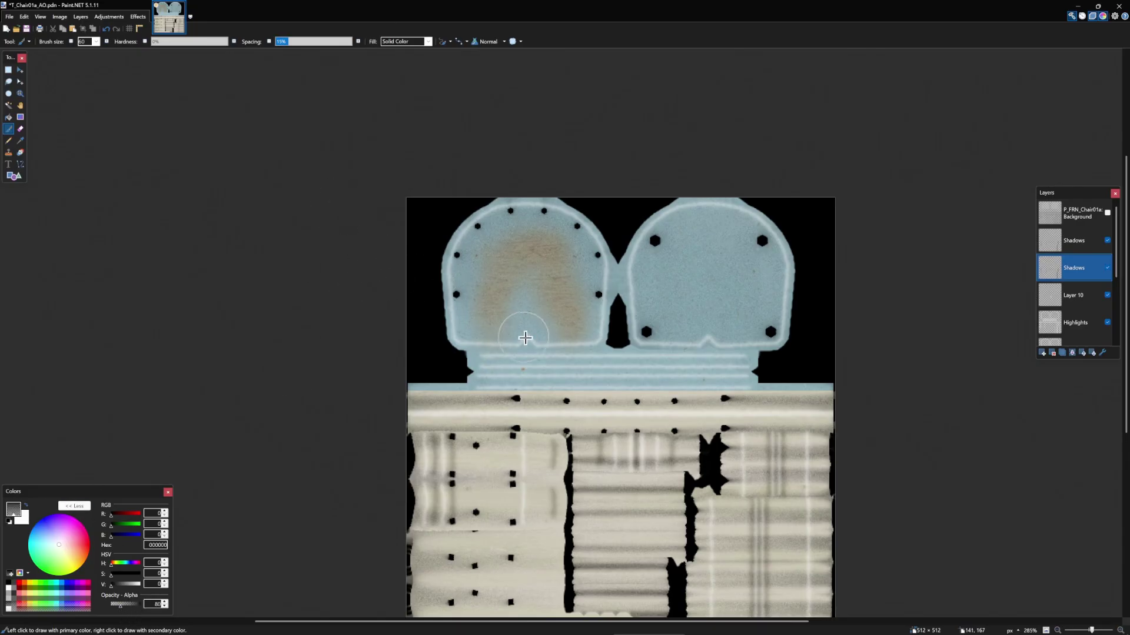
scroll(499, 355, "up", 3)
mouse_move(522, 251)
left_mouse_down()
mouse_move(591, 287)
mouse_move(613, 430)
mouse_move(591, 418)
mouse_move(566, 294)
mouse_move(531, 302)
mouse_move(494, 339)
mouse_move(503, 336)
mouse_move(506, 381)
mouse_move(554, 337)
mouse_move(469, 333)
mouse_move(438, 288)
mouse_move(451, 253)
mouse_move(600, 266)
mouse_move(609, 296)
mouse_move(588, 427)
mouse_move(575, 374)
mouse_move(500, 329)
mouse_move(483, 425)
mouse_move(450, 296)
mouse_move(543, 244)
mouse_move(561, 247)
mouse_move(525, 282)
mouse_move(622, 412)
mouse_move(604, 320)
mouse_move(516, 230)
left_mouse_up()
scroll(714, 330, "down", 2)
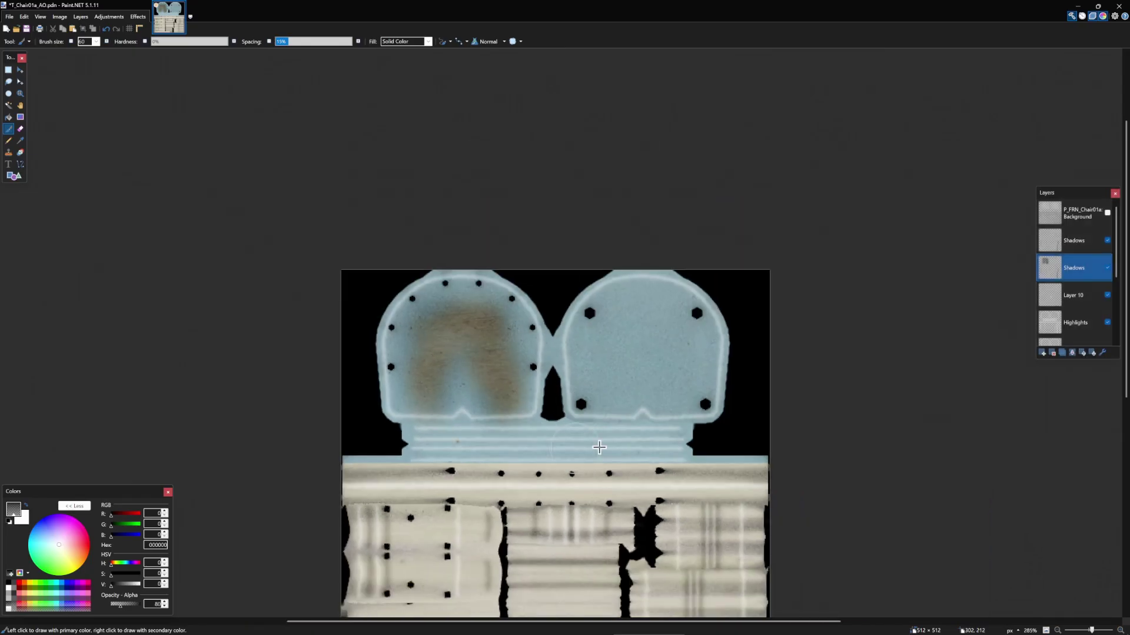
scroll(444, 373, "up", 3)
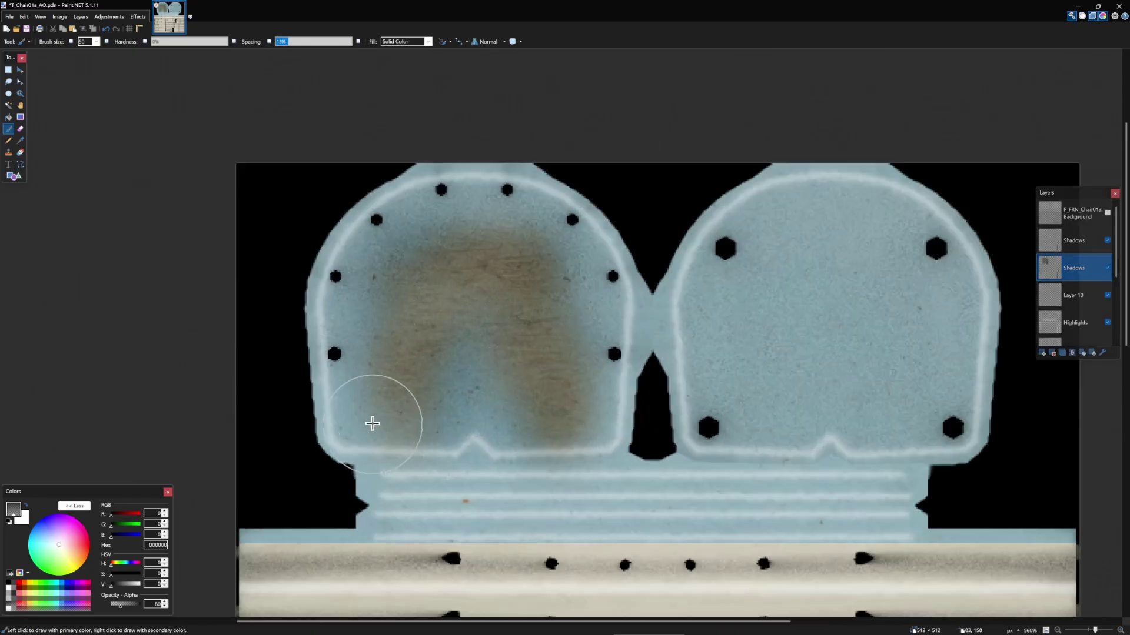
left_click(551, 239)
mouse_move(516, 262)
left_mouse_down()
mouse_move(430, 324)
mouse_move(413, 408)
mouse_move(464, 293)
mouse_move(496, 271)
mouse_move(448, 327)
mouse_move(501, 284)
mouse_move(541, 346)
mouse_move(533, 297)
mouse_move(508, 269)
mouse_move(529, 318)
mouse_move(510, 275)
mouse_move(547, 316)
mouse_move(523, 305)
mouse_move(426, 344)
mouse_move(534, 296)
mouse_move(497, 268)
mouse_move(409, 300)
mouse_move(509, 285)
mouse_move(409, 322)
mouse_move(544, 308)
mouse_move(530, 272)
mouse_move(562, 349)
mouse_move(459, 302)
left_mouse_up()
scroll(633, 360, "down", 3)
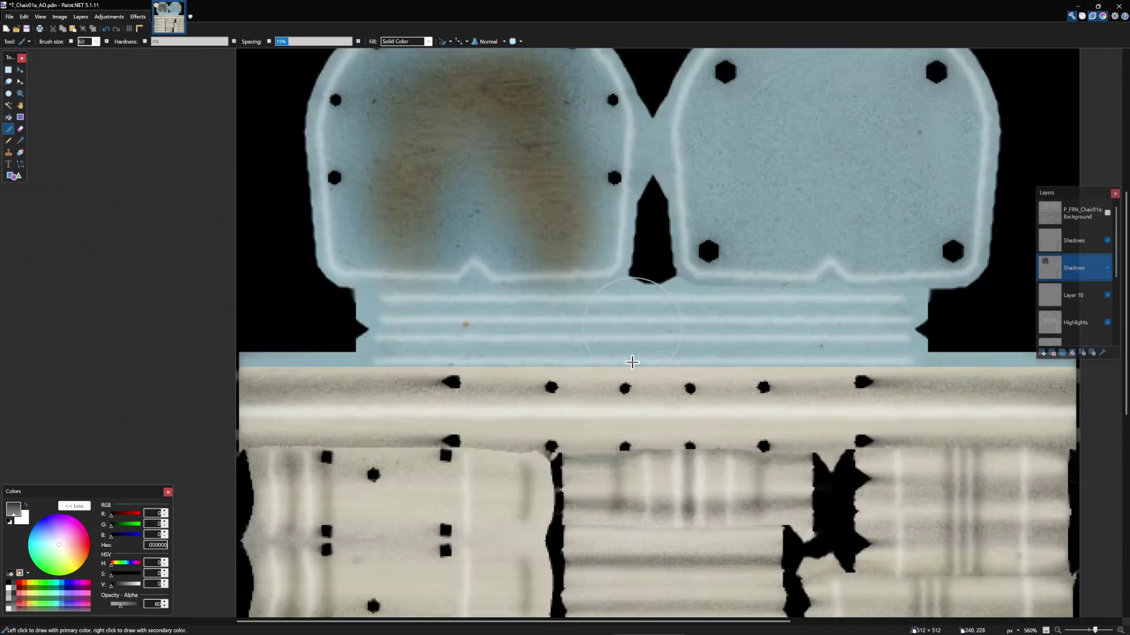
left_click_drag(633, 361, 637, 444)
scroll(645, 369, "down", 1)
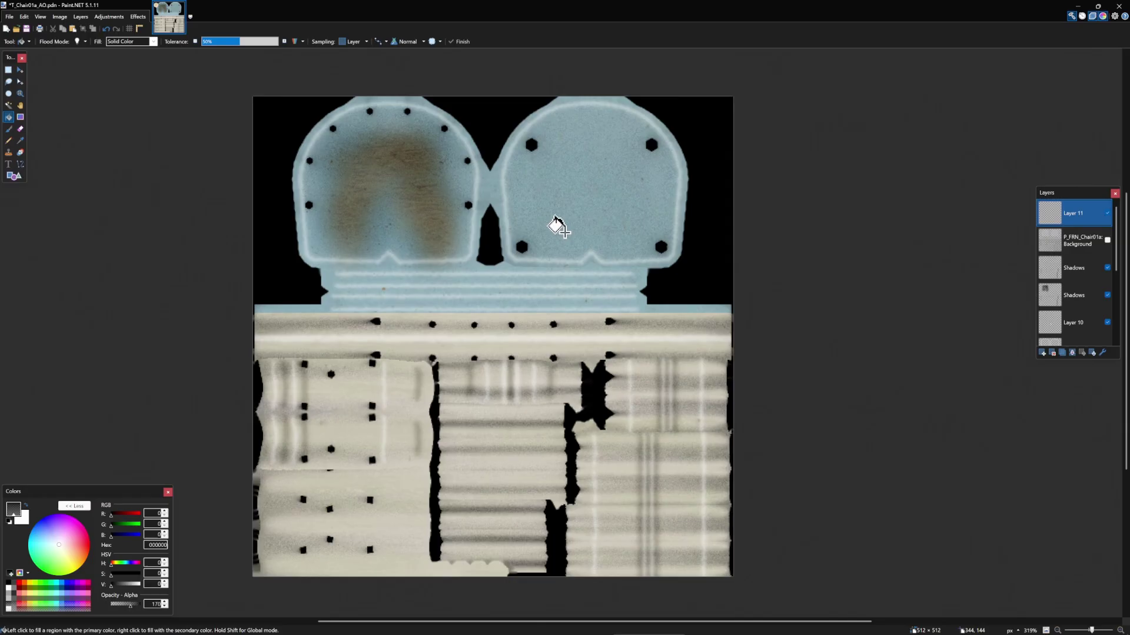
Fill Layer 11 with white, test overlapping soft black 70 px strokes at opacity 42 on it, and delete the layer.
right_click(489, 251)
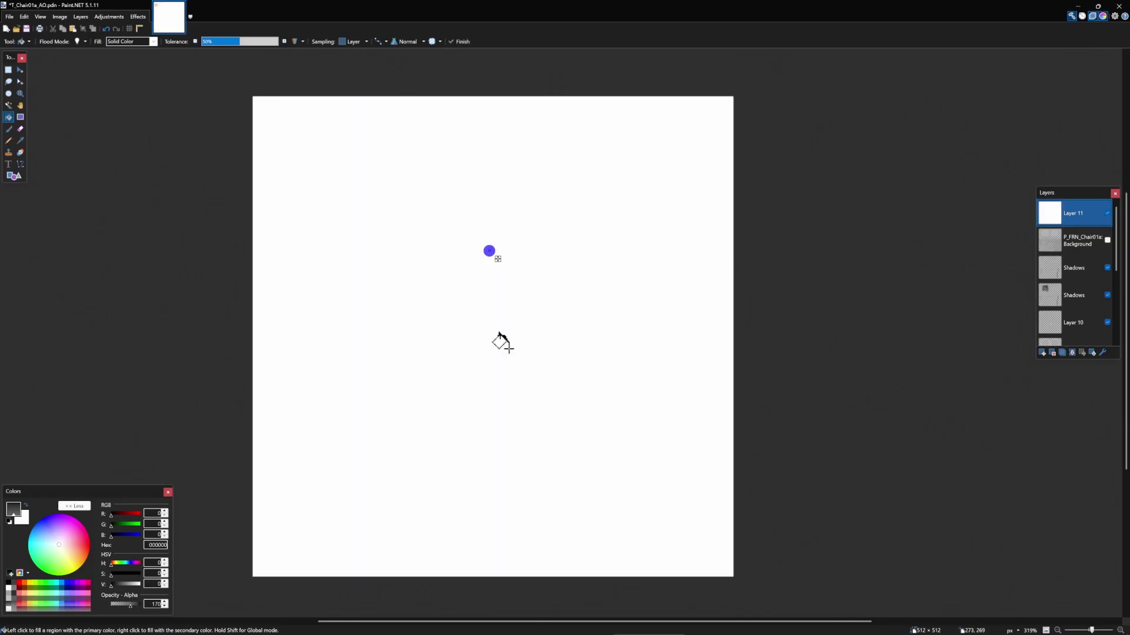
left_click(10, 129)
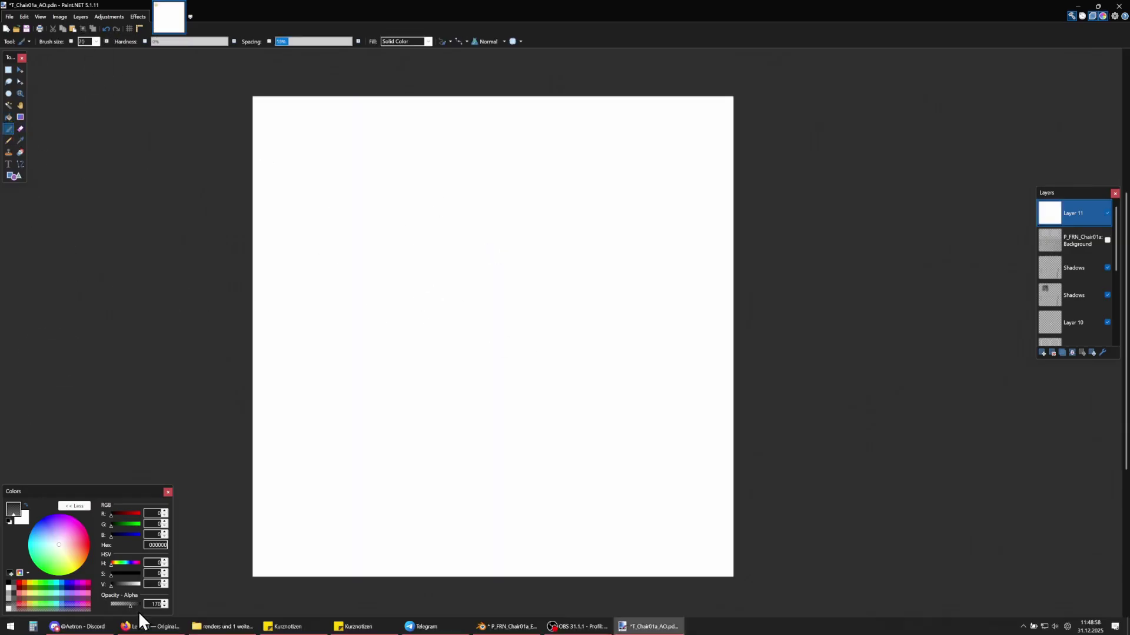
left_click_drag(133, 606, 115, 606)
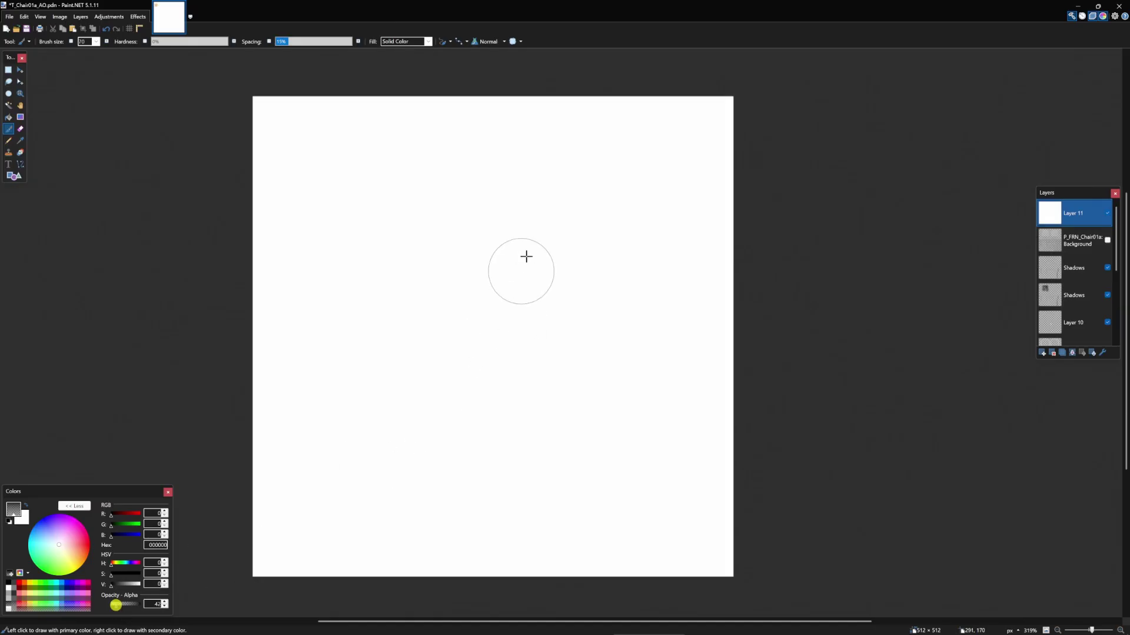
mouse_move(441, 466)
left_mouse_down()
mouse_move(404, 276)
mouse_move(531, 210)
mouse_move(574, 309)
mouse_move(469, 320)
mouse_move(549, 439)
mouse_move(553, 329)
mouse_move(416, 351)
mouse_move(574, 221)
mouse_move(517, 220)
mouse_move(484, 248)
mouse_move(517, 401)
mouse_move(552, 371)
mouse_move(539, 400)
mouse_move(557, 397)
mouse_move(447, 399)
mouse_move(467, 429)
left_mouse_up()
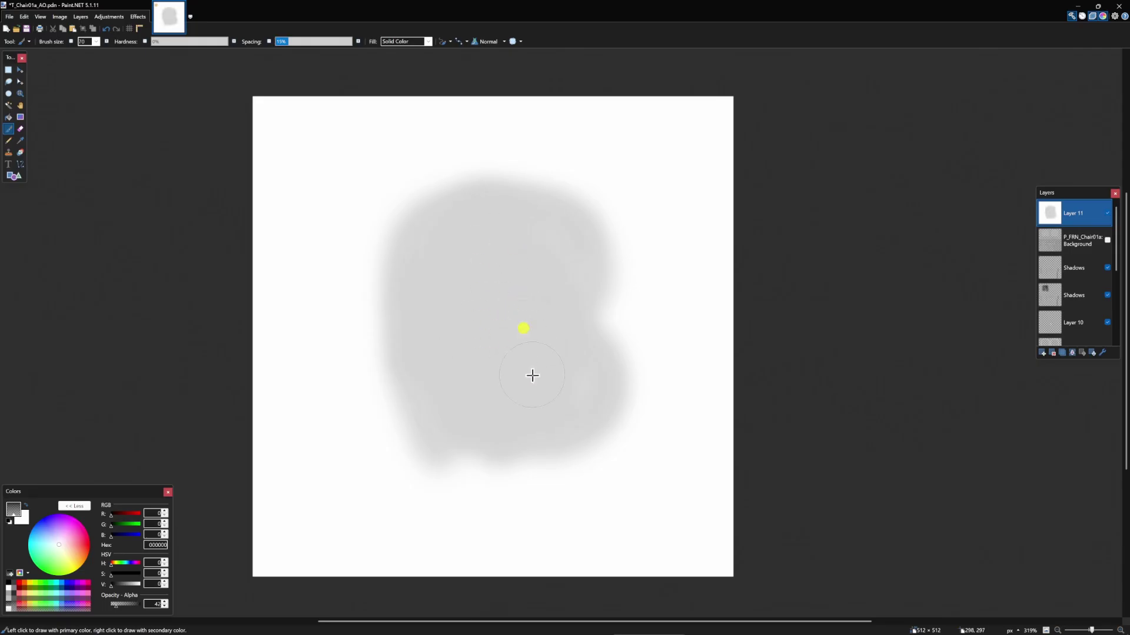
mouse_move(450, 403)
left_mouse_down()
mouse_move(524, 277)
mouse_move(461, 262)
mouse_move(547, 412)
mouse_move(515, 299)
mouse_move(517, 340)
mouse_move(482, 387)
mouse_move(476, 234)
mouse_move(516, 393)
mouse_move(489, 251)
mouse_move(474, 361)
mouse_move(462, 280)
left_mouse_up()
mouse_move(487, 364)
left_mouse_down()
mouse_move(493, 240)
mouse_move(518, 388)
mouse_move(488, 243)
mouse_move(511, 398)
mouse_move(510, 243)
mouse_move(517, 383)
mouse_move(492, 352)
mouse_move(492, 273)
mouse_move(501, 292)
mouse_move(672, 217)
mouse_move(424, 324)
mouse_move(517, 315)
mouse_move(468, 421)
mouse_move(610, 403)
mouse_move(485, 315)
mouse_move(535, 316)
mouse_move(485, 325)
mouse_move(522, 329)
mouse_move(478, 316)
mouse_move(473, 326)
mouse_move(508, 280)
mouse_move(545, 328)
left_mouse_up()
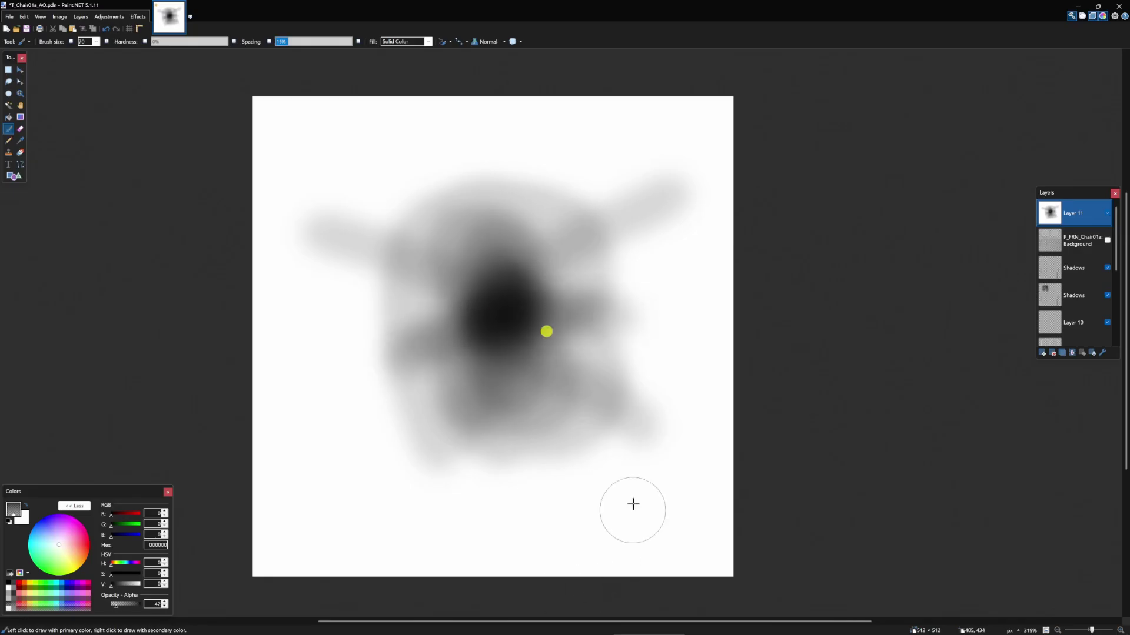
left_click(1052, 354)
Erase more of Layer 4 across the worn area of the left seat shape with a 50 px eraser at 0% hardness and opacity 42.
left_click(1060, 270)
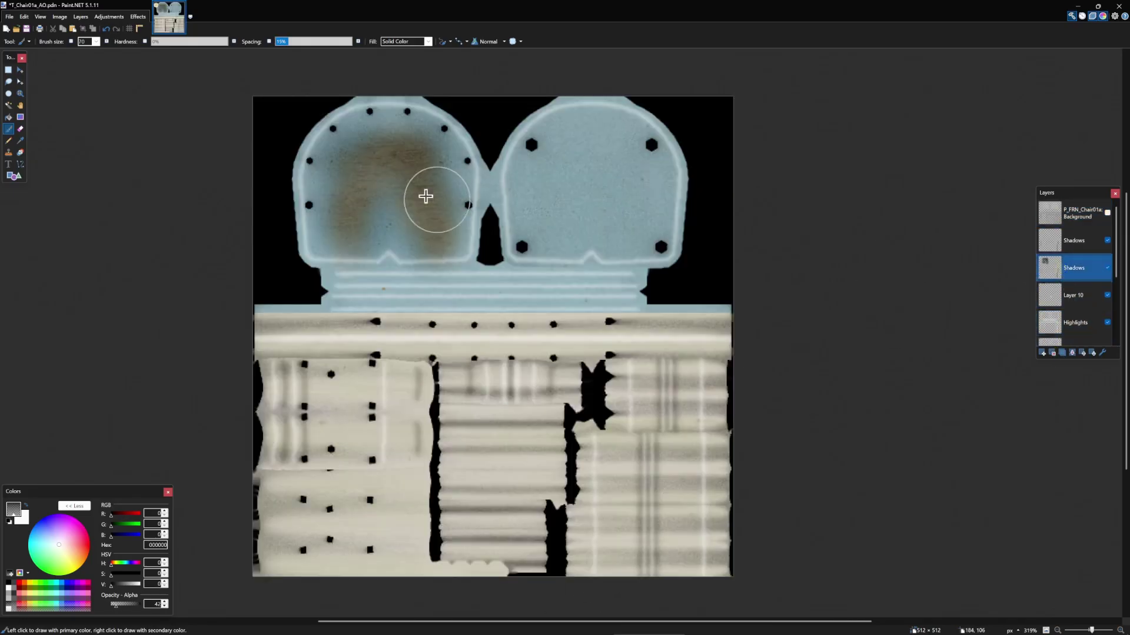
scroll(1064, 298, "down", 4)
left_click(1068, 316)
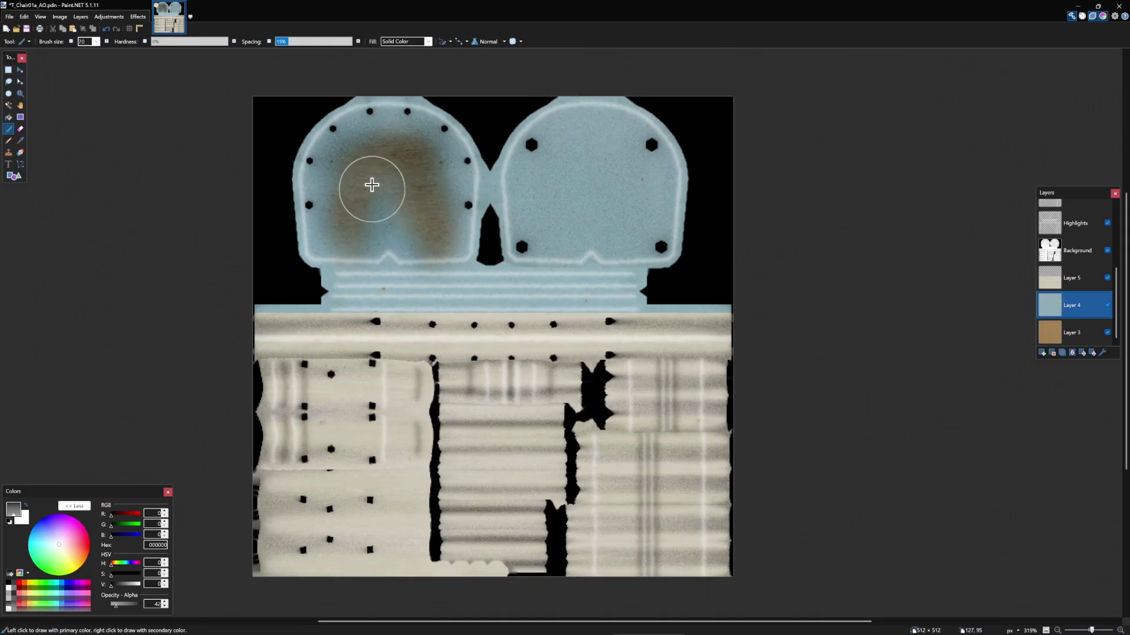
scroll(371, 189, "up", 4)
left_click(20, 129)
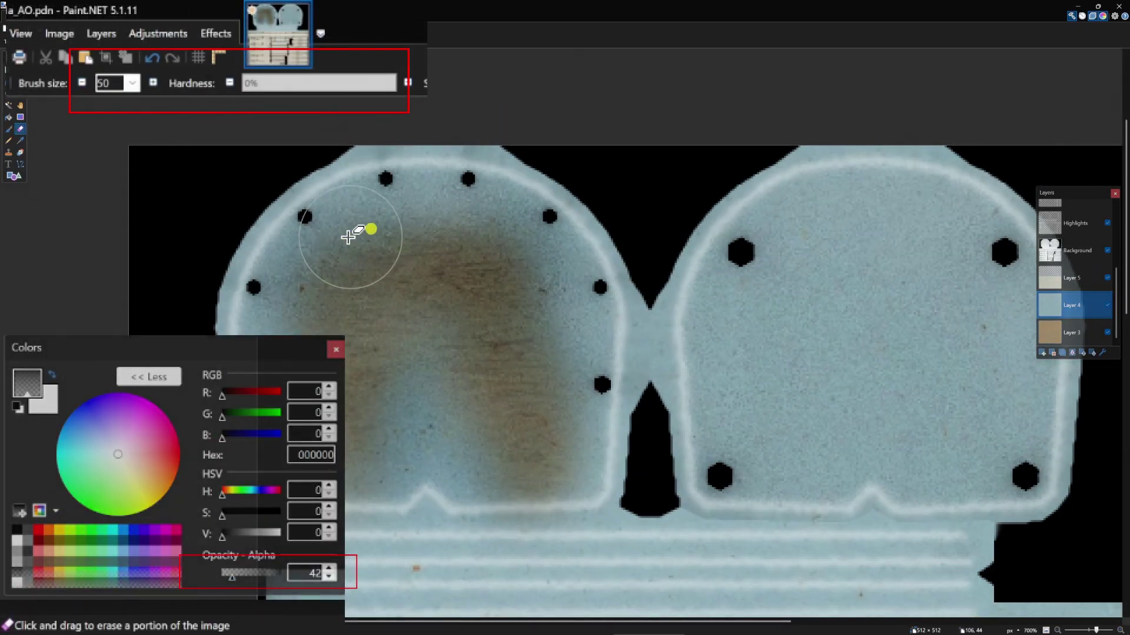
scroll(444, 322, "down", 3)
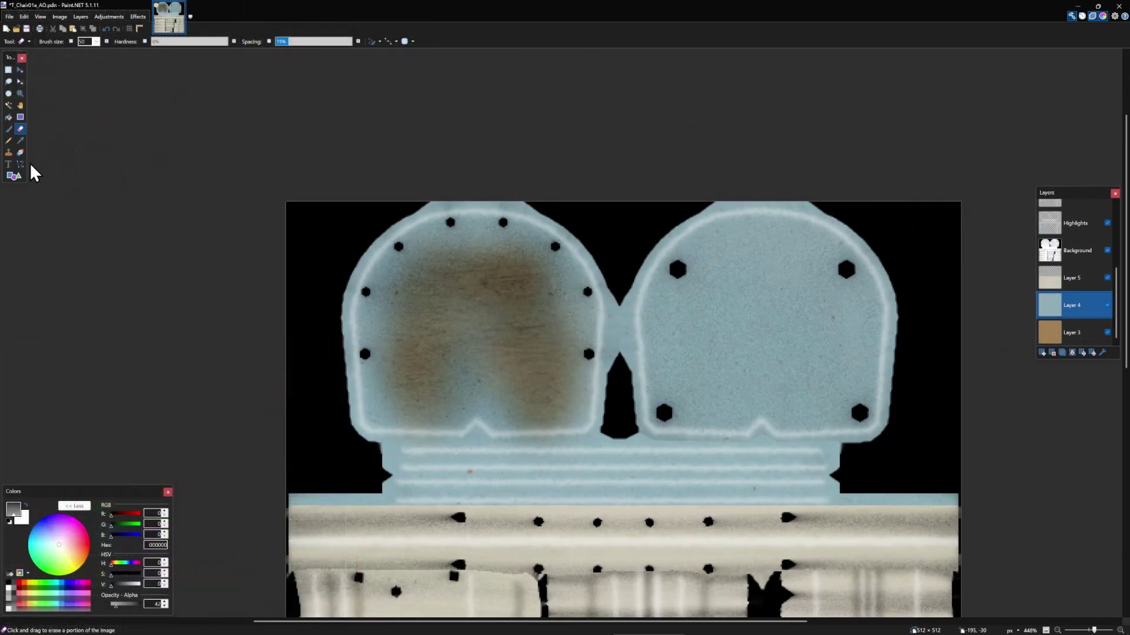
Clone blue texture from the middle of the right seat shape onto the left shape's worn area on Layer 4, and undo the last stroke.
left_click(9, 152)
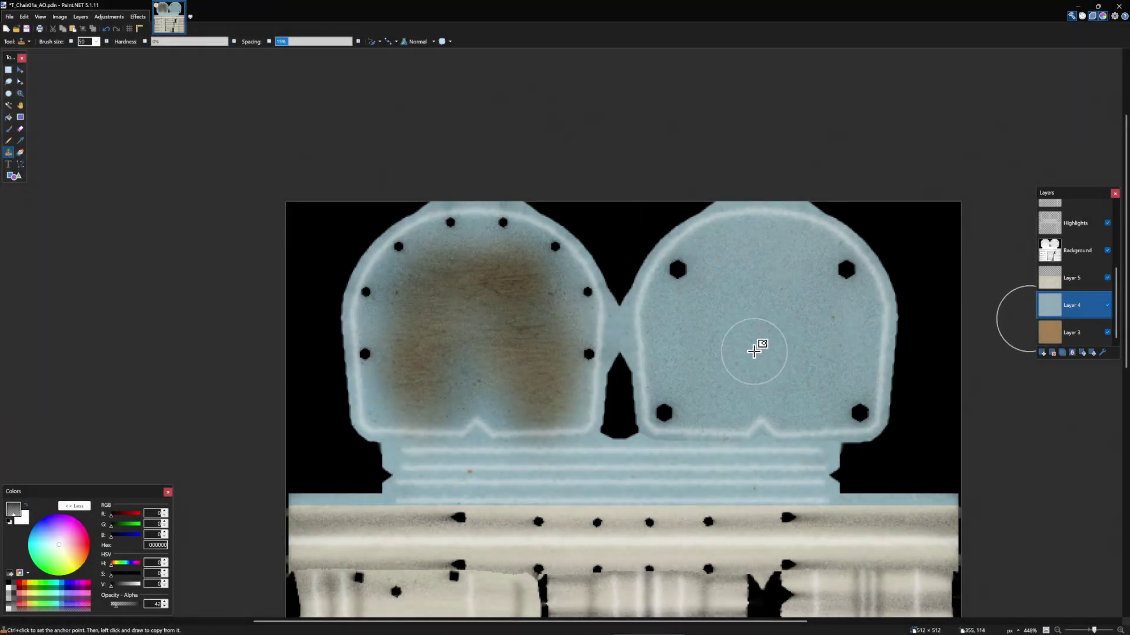
left_click(748, 341, "ctrl")
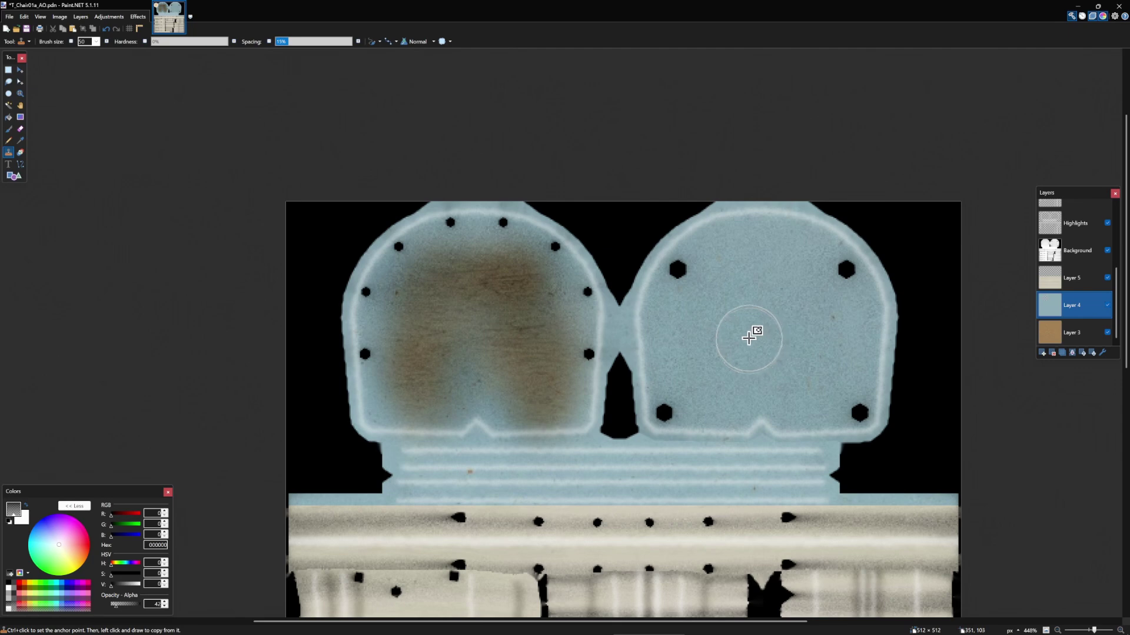
mouse_move(524, 353)
left_mouse_down()
mouse_move(506, 320)
mouse_move(490, 332)
mouse_move(523, 350)
left_mouse_up()
mouse_move(425, 333)
left_mouse_down()
mouse_move(421, 351)
mouse_move(422, 335)
left_mouse_up()
key("ctrl+z")
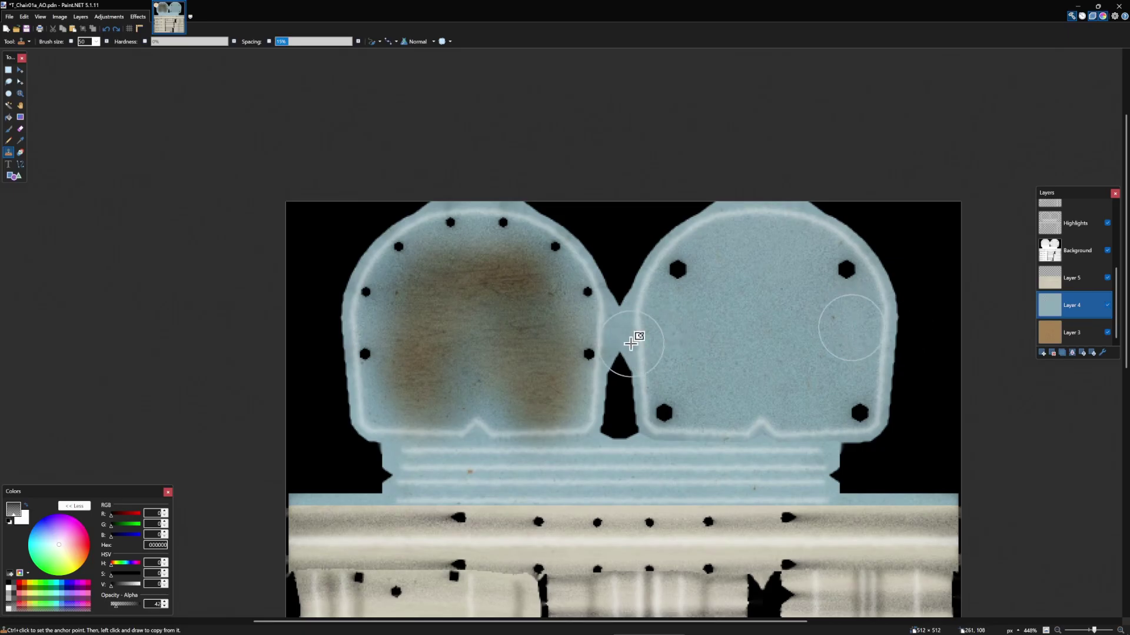
Clone texture from new source points on the right seat shape over the lower-left and upper parts of the left shape's worn area.
left_click(789, 345, "ctrl")
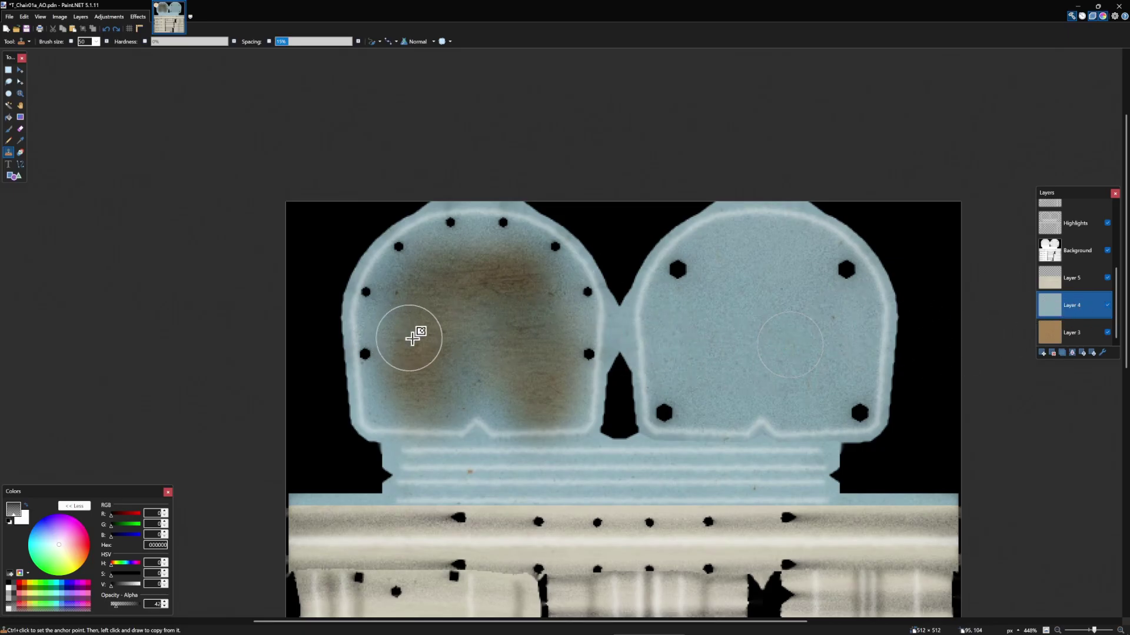
left_click_drag(436, 353, 430, 338)
left_click(430, 301)
left_click_drag(407, 375, 420, 366)
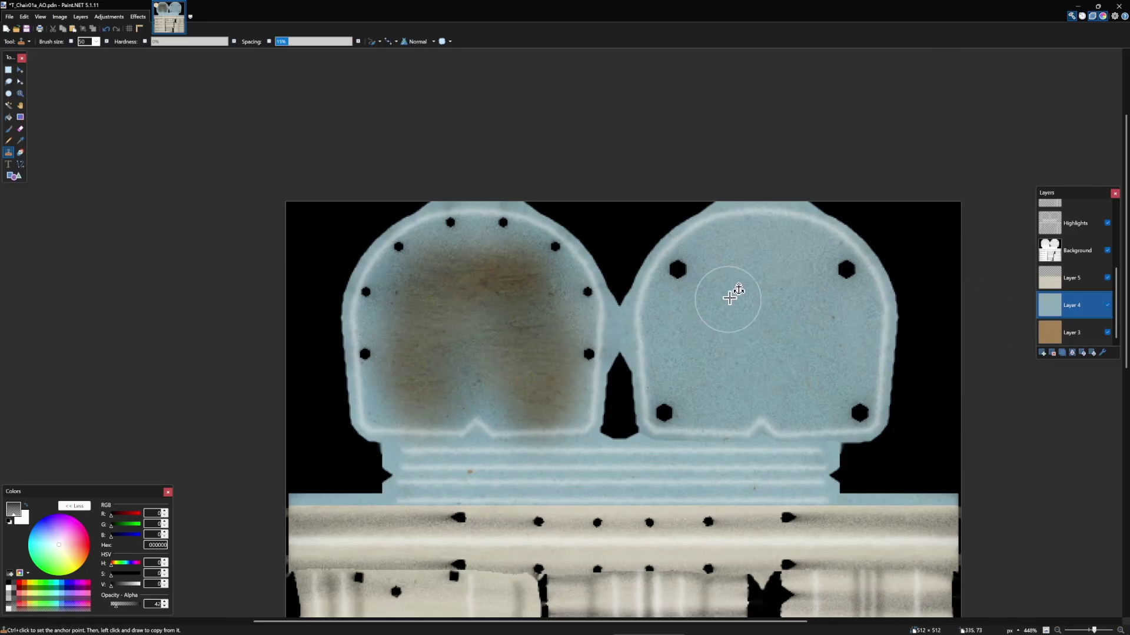
left_click(792, 296, "ctrl")
left_click_drag(513, 263, 522, 275)
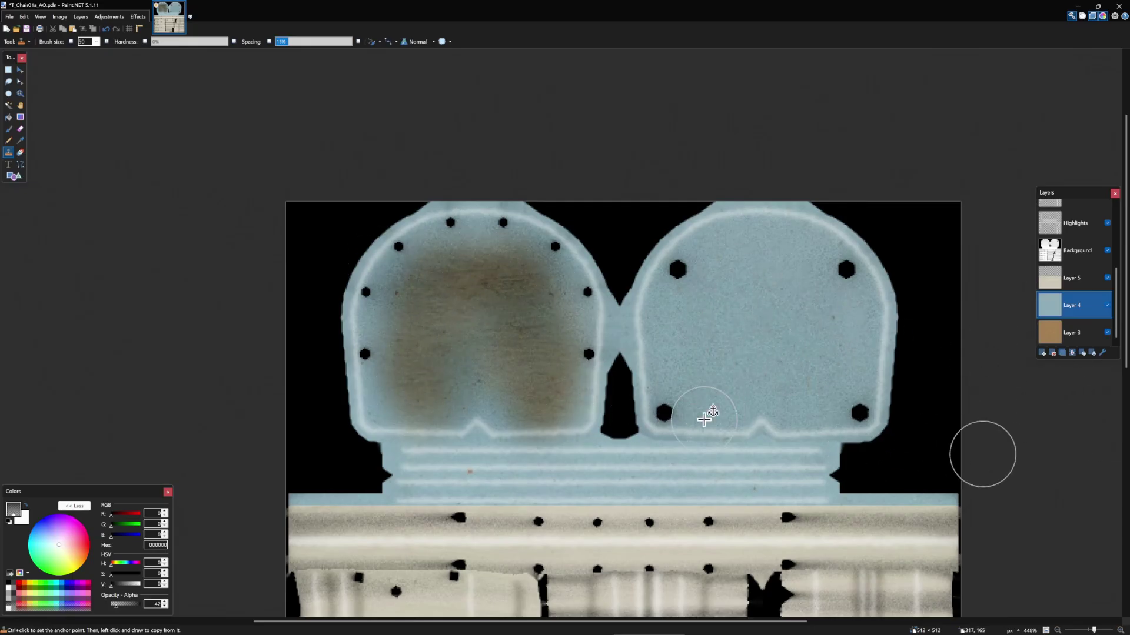
Set up a small eraser on Layer 4 with 31% hardness and opacity 140.
scroll(700, 412, "down", 3)
scroll(700, 412, "up", 2)
scroll(1088, 288, "up", 1)
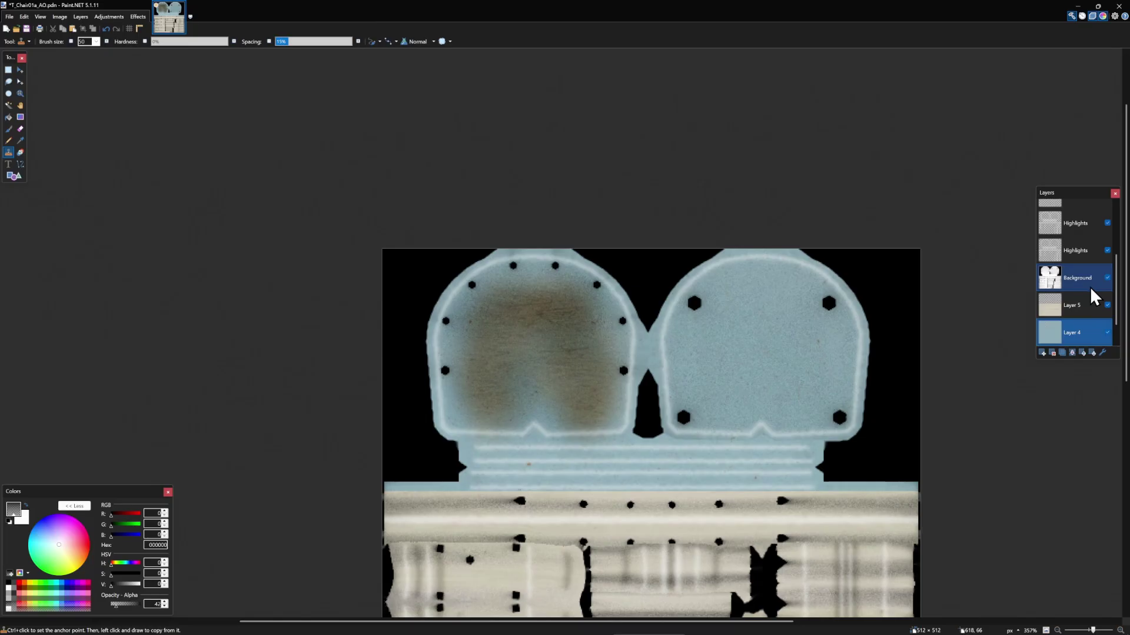
scroll(1088, 290, "down", 1)
left_click(1067, 302)
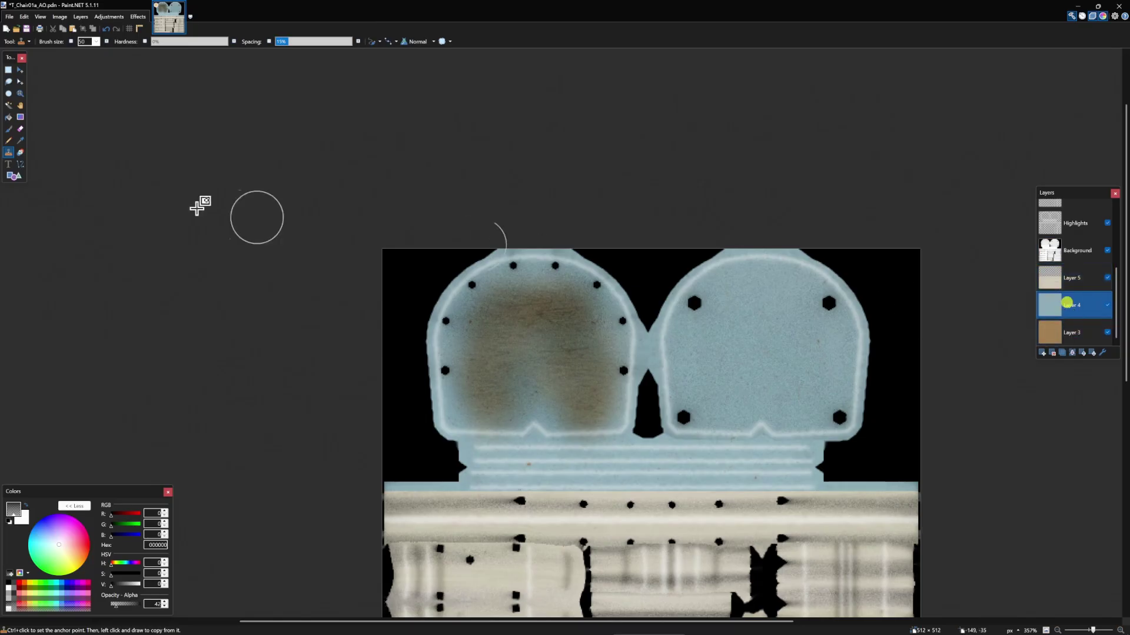
left_click(20, 129)
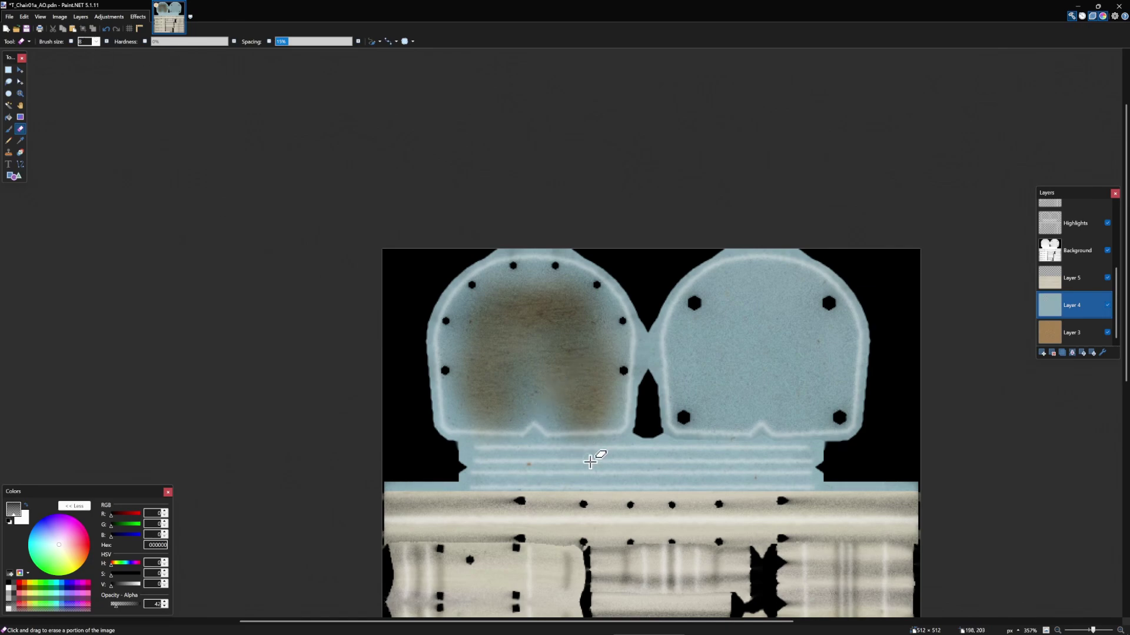
scroll(590, 462, "up", 6)
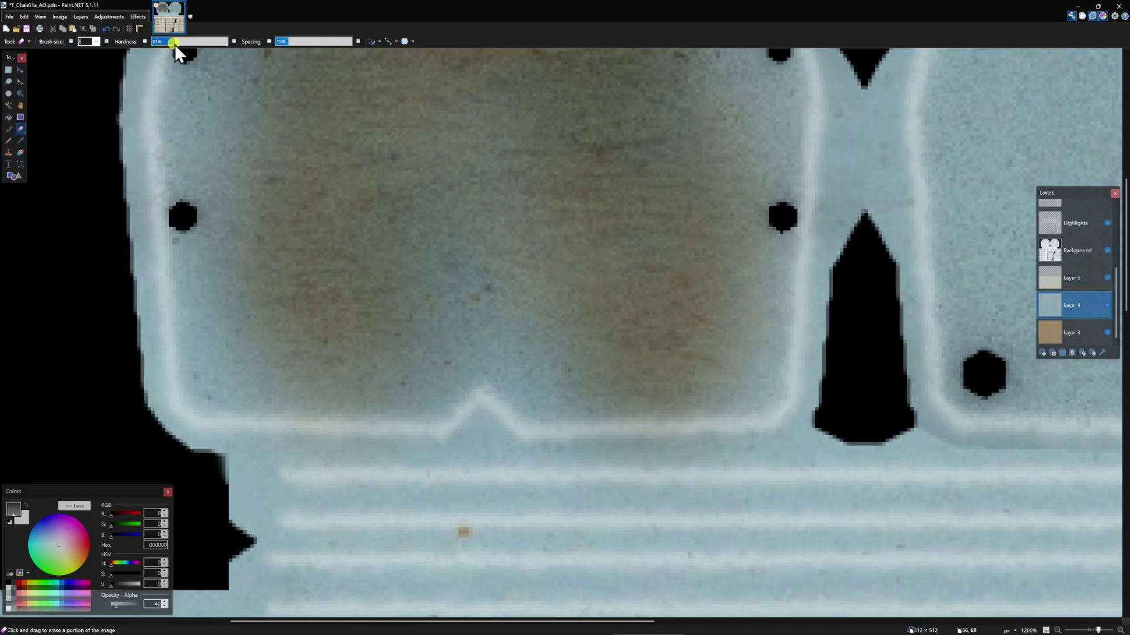
left_click(174, 43)
left_click_drag(120, 605, 125, 606)
Erase fine wear marks on Layer 4 inside the left seat shape with the small eraser.
scroll(537, 379, "down", 3, "ctrl")
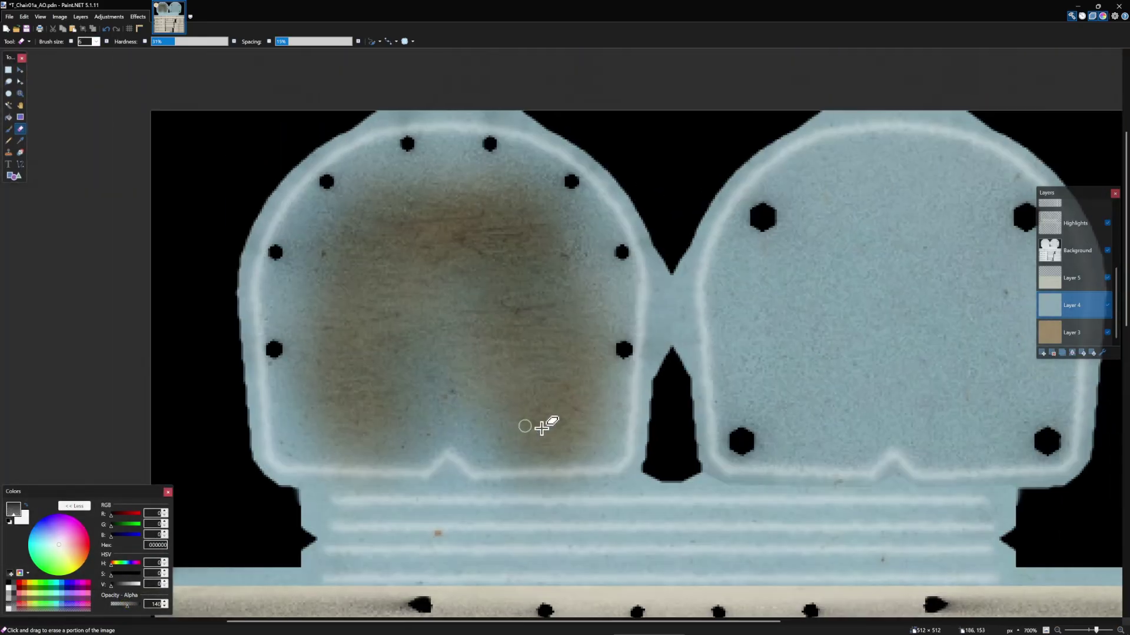
scroll(380, 477, "up", 4, "ctrl")
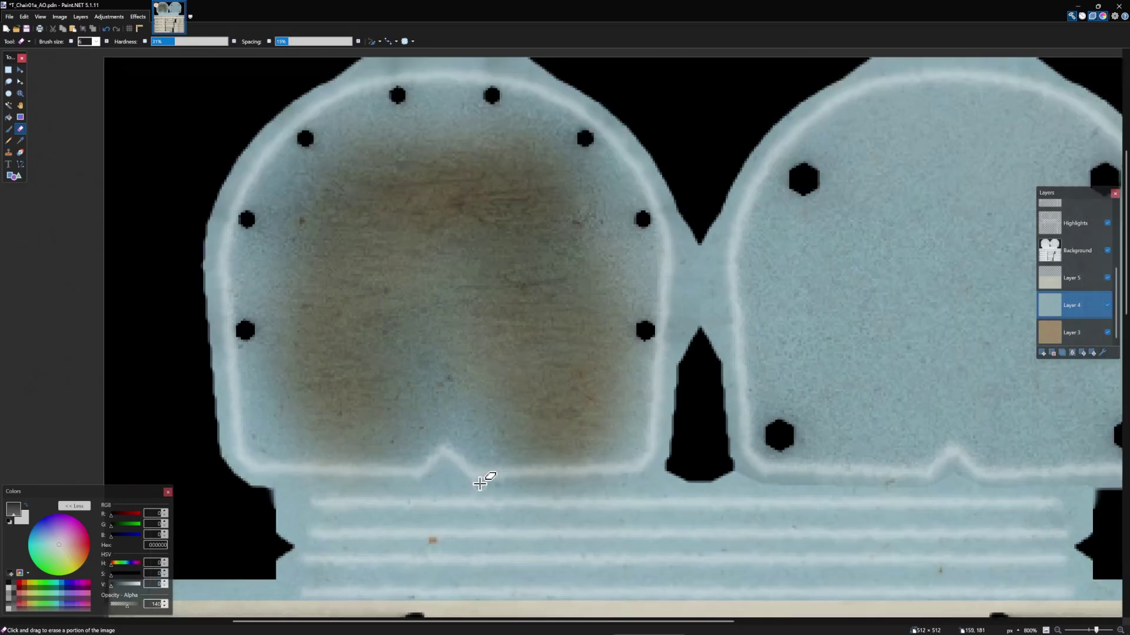
left_click_drag(452, 441, 466, 454)
scroll(468, 463, "down", 4, "ctrl")
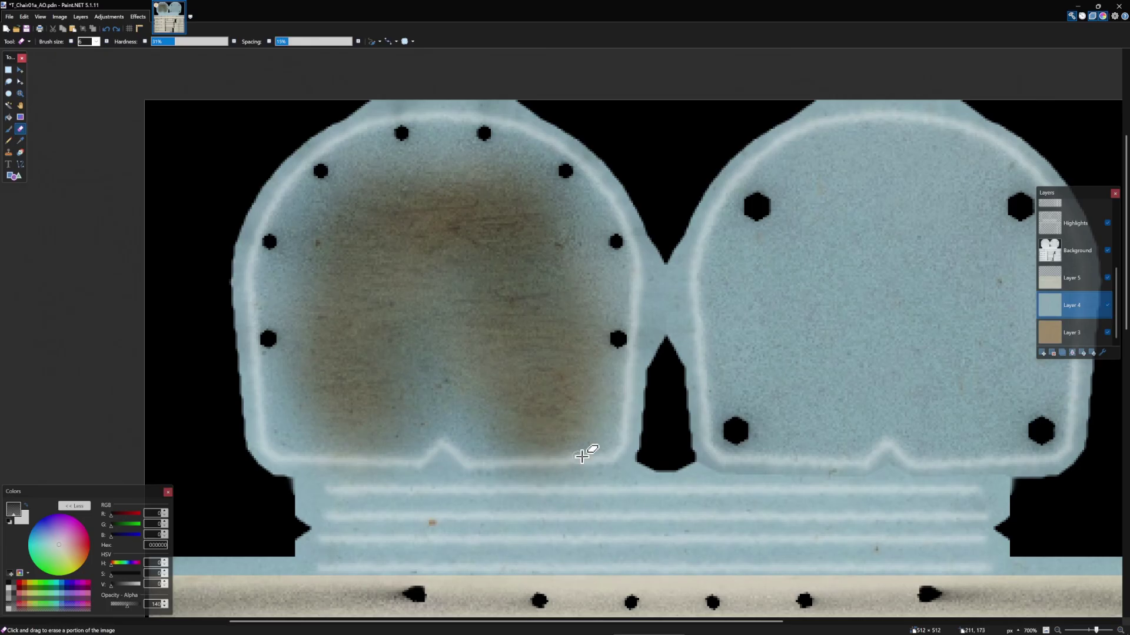
Erase broken, chipped strokes along the left seat shape's lower white edge line, including the central notch, on Layer 4.
scroll(606, 456, "up", 3)
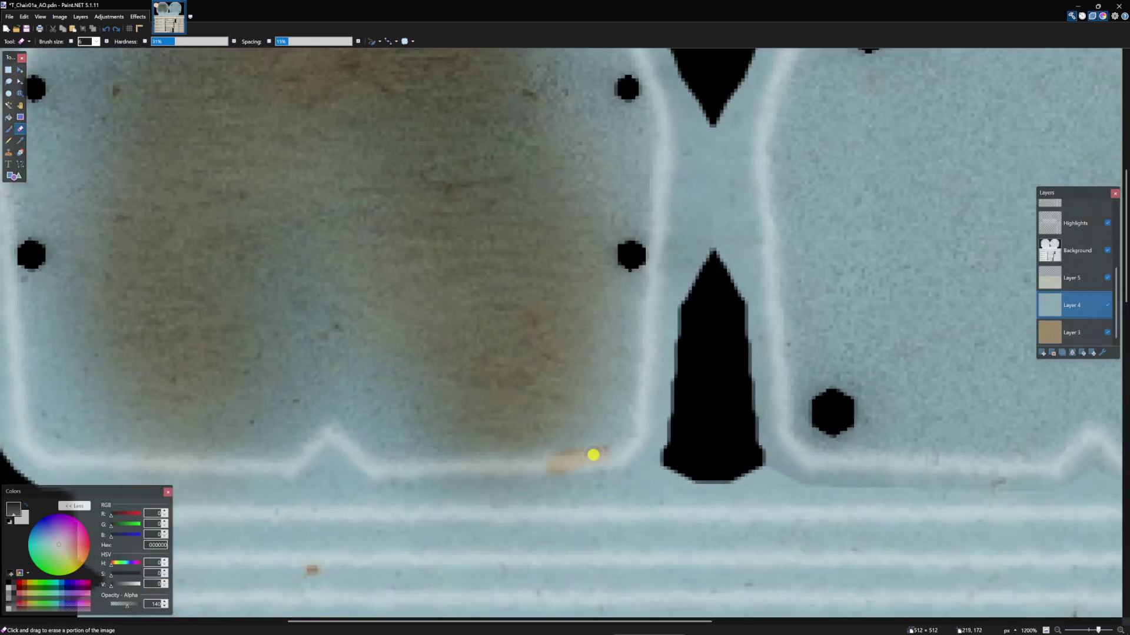
left_click_drag(518, 466, 449, 470)
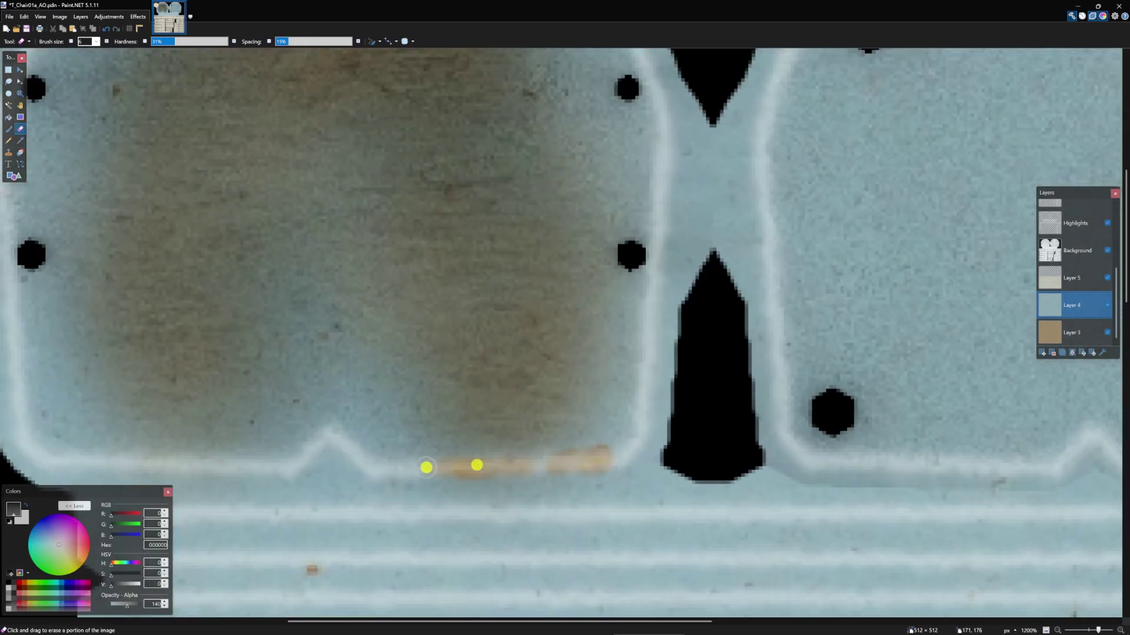
mouse_move(357, 457)
left_mouse_down()
mouse_move(362, 444)
mouse_move(339, 419)
mouse_move(300, 460)
mouse_move(338, 421)
left_mouse_up()
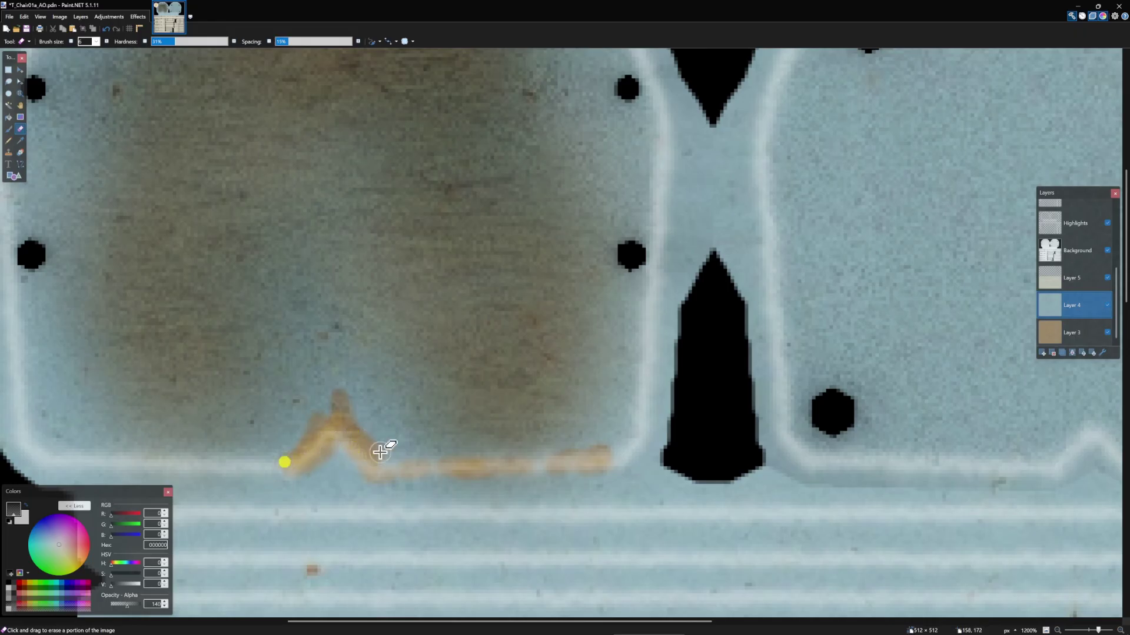
scroll(379, 451, "left", 5)
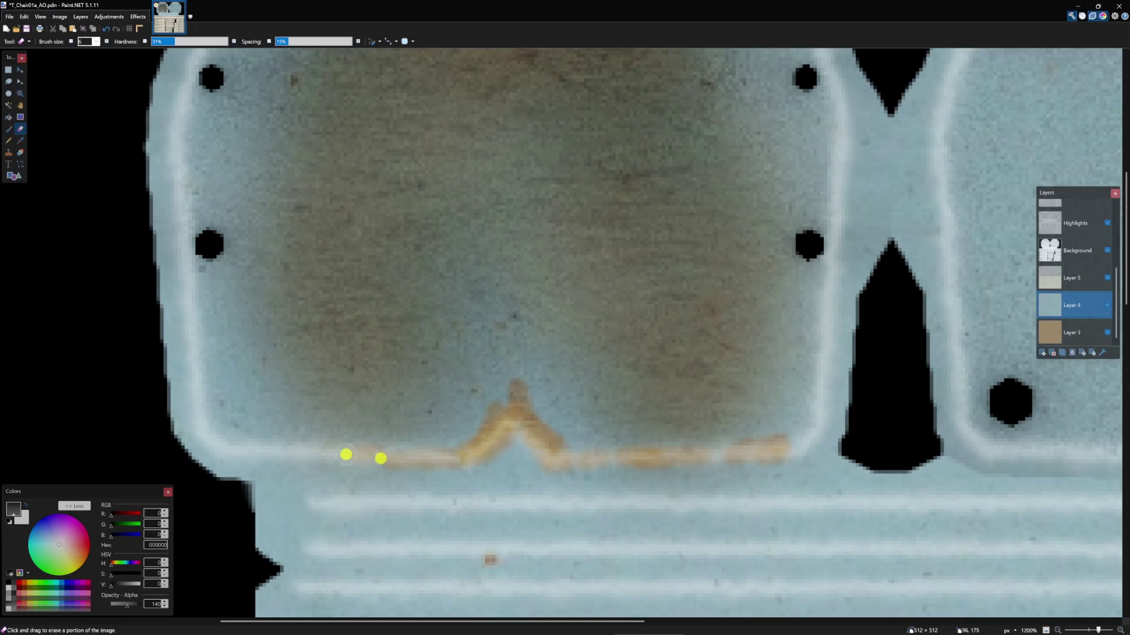
left_click_drag(318, 455, 352, 448)
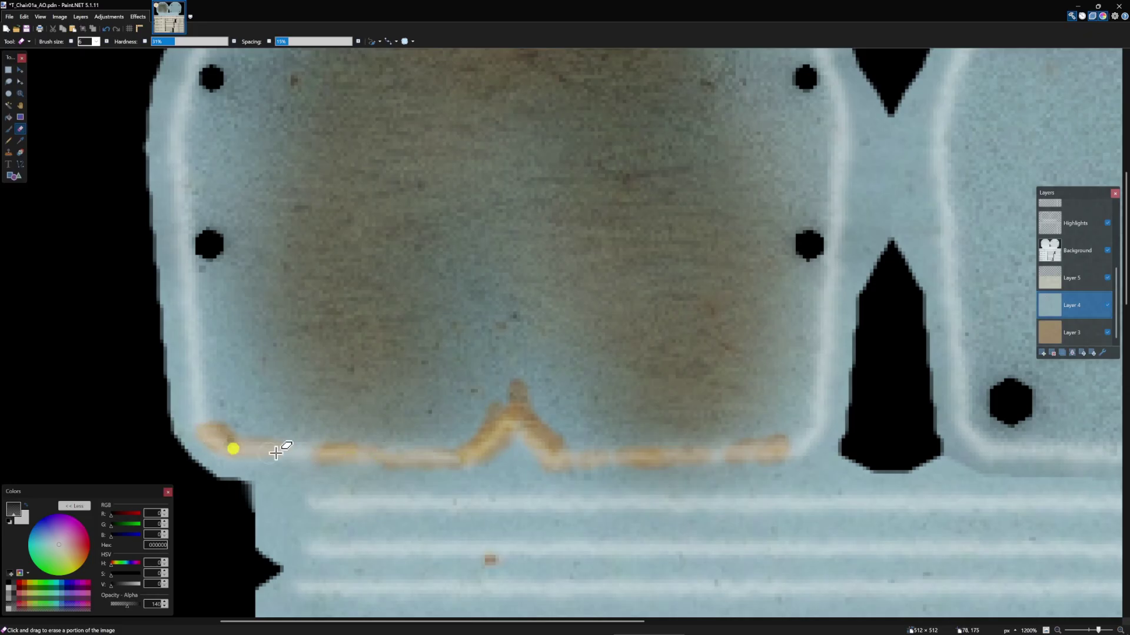
Erase more worn strokes on Layer 4 along the left seat shape's lower edge line and up its left side to the lower bolt hole.
left_click_drag(739, 453, 626, 470)
left_click_drag(469, 448, 585, 448)
scroll(586, 448, "down", 4)
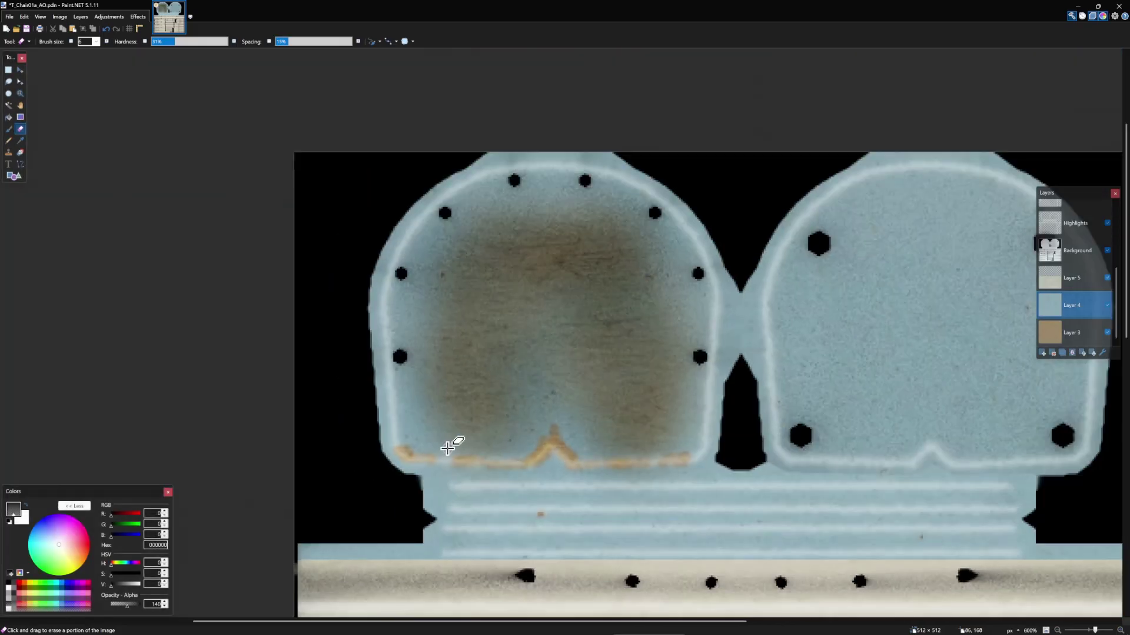
scroll(445, 454, "up", 4)
left_click_drag(414, 420, 437, 508)
left_click_drag(365, 475, 363, 424)
scroll(363, 371, "up", 3)
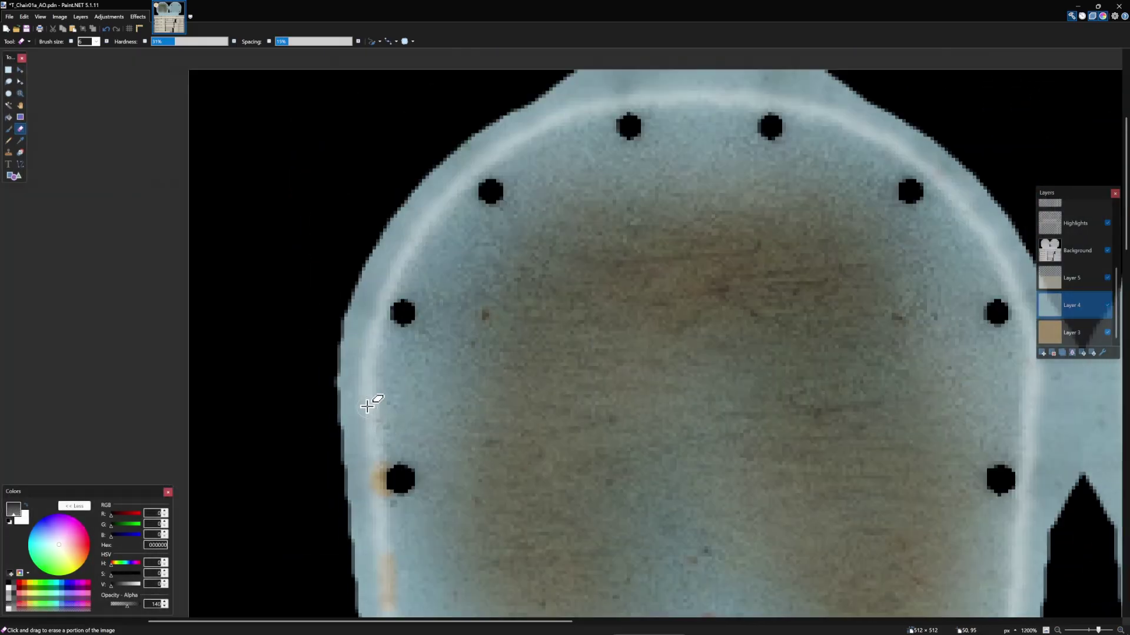
Erase wear around the left seat shape's upper-left side hole and in short strokes along its upper-left curved edge line.
left_click_drag(395, 294, 442, 297)
left_click_drag(399, 330, 407, 324)
left_click_drag(432, 236, 403, 393)
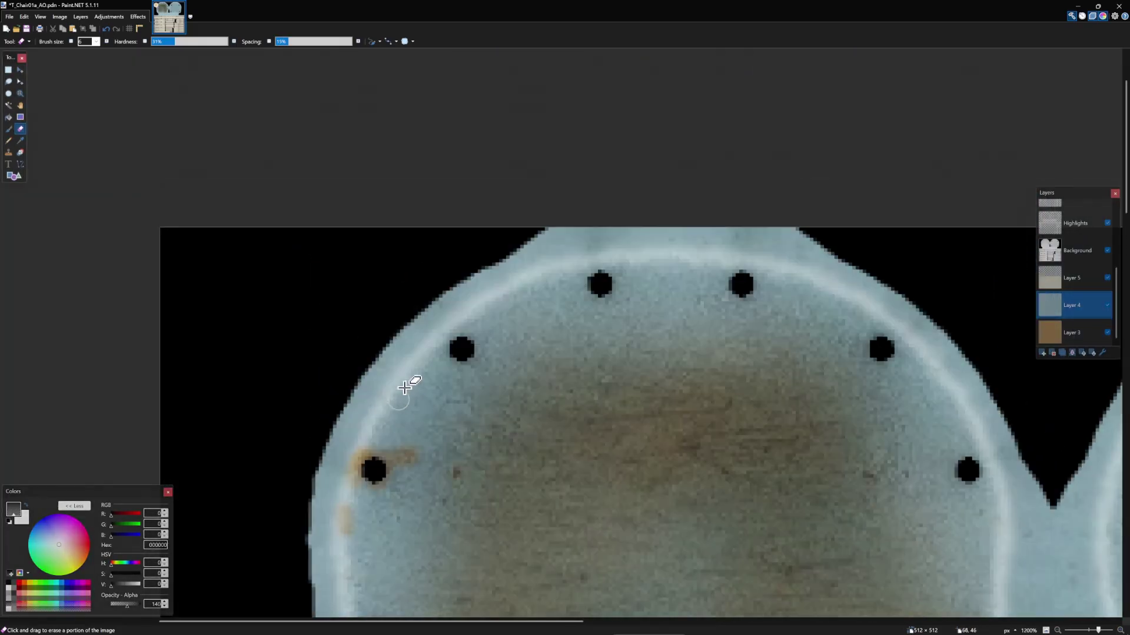
left_click_drag(426, 355, 457, 323)
left_click_drag(503, 287, 533, 280)
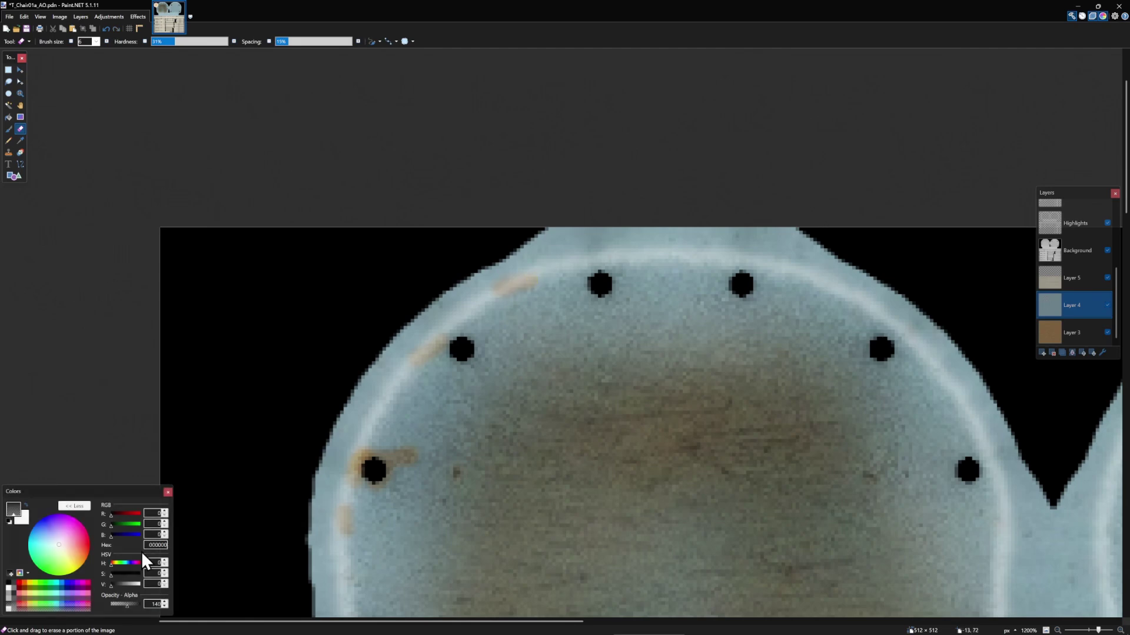
Lower the eraser opacity to 80 and erase fainter wear along the left seat shape's top curve and upper-right edge.
left_click(120, 604)
left_click_drag(509, 339, 447, 376)
left_click_drag(836, 363, 746, 330)
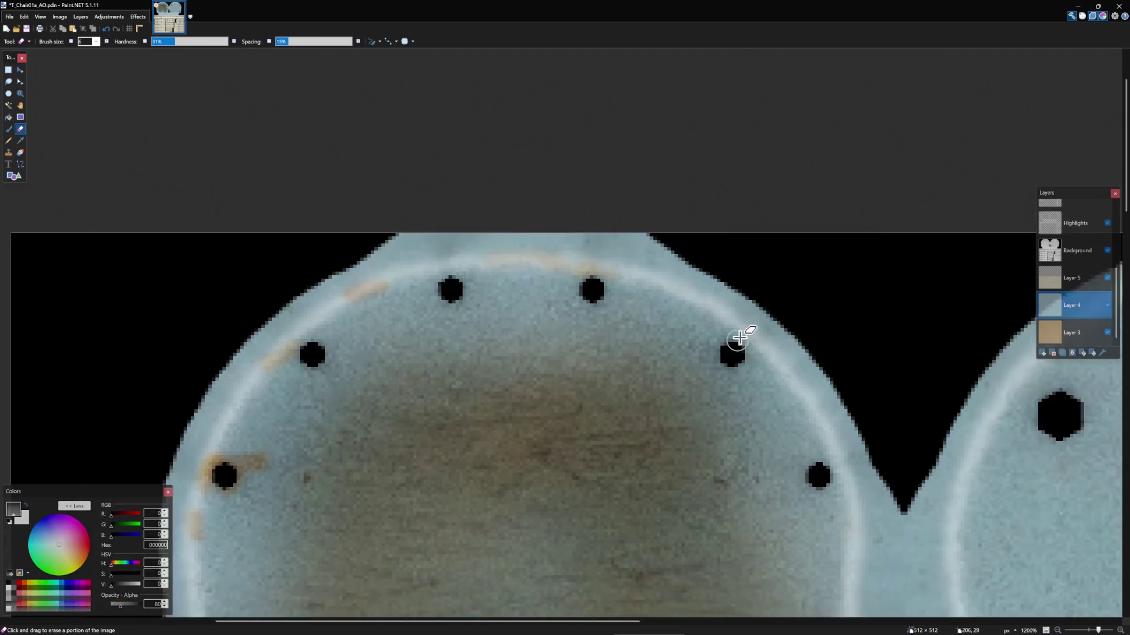
left_click_drag(832, 449, 708, 371)
left_click_drag(754, 483, 723, 383)
scroll(723, 382, "down", 8)
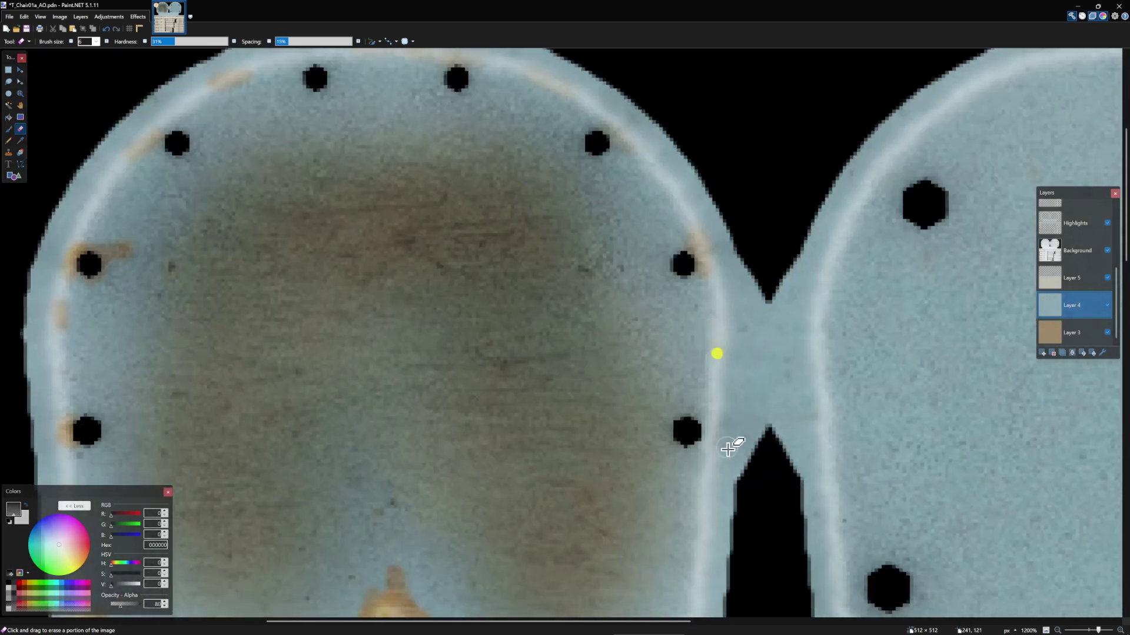
Erase faint wear marks along the left seat shape's left side line, near its side holes and around the lower-left corner.
scroll(385, 414, "up", 8)
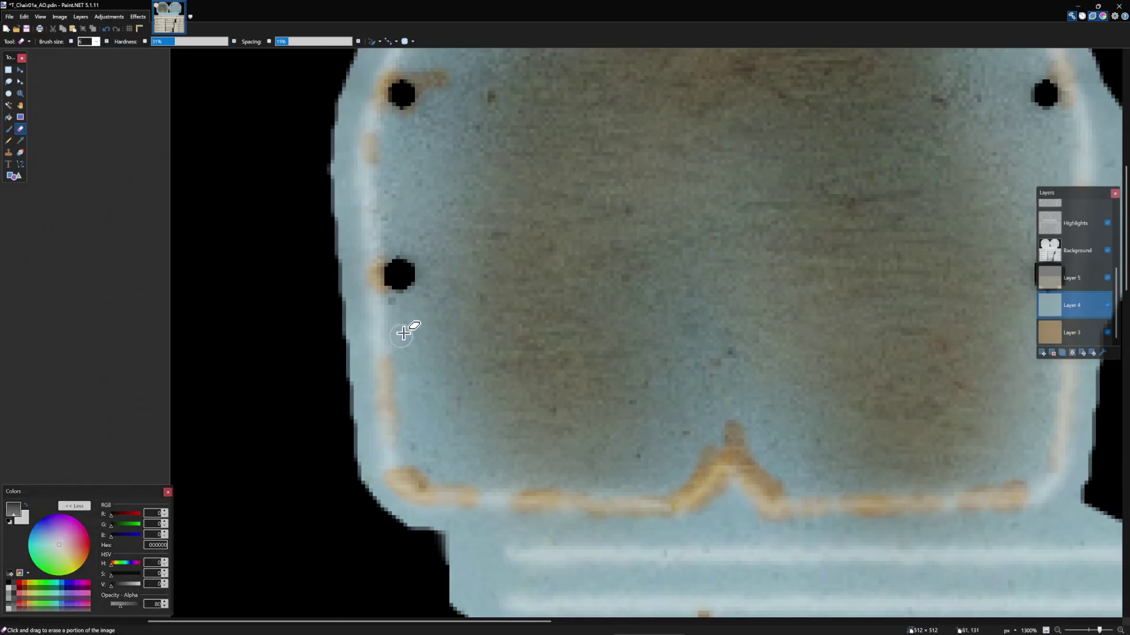
left_click_drag(382, 189, 414, 404)
left_click_drag(406, 391, 402, 356)
left_click_drag(415, 479, 412, 500)
left_click_drag(483, 188, 512, 169)
scroll(588, 412, "down", 8)
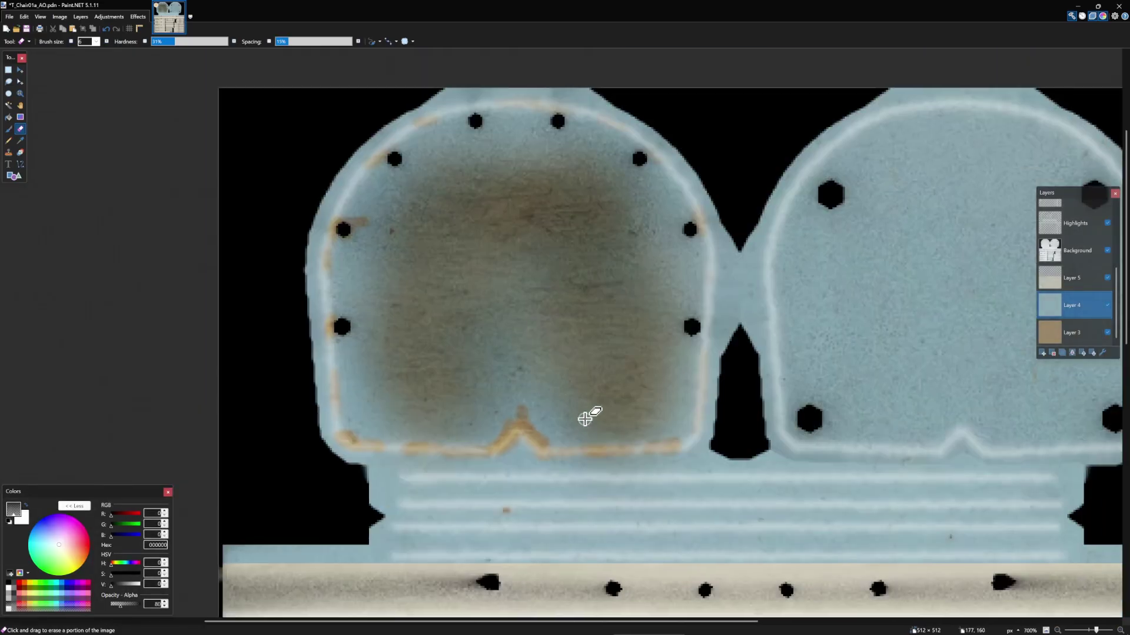
scroll(582, 470, "up", 9)
scroll(613, 495, "down", 8)
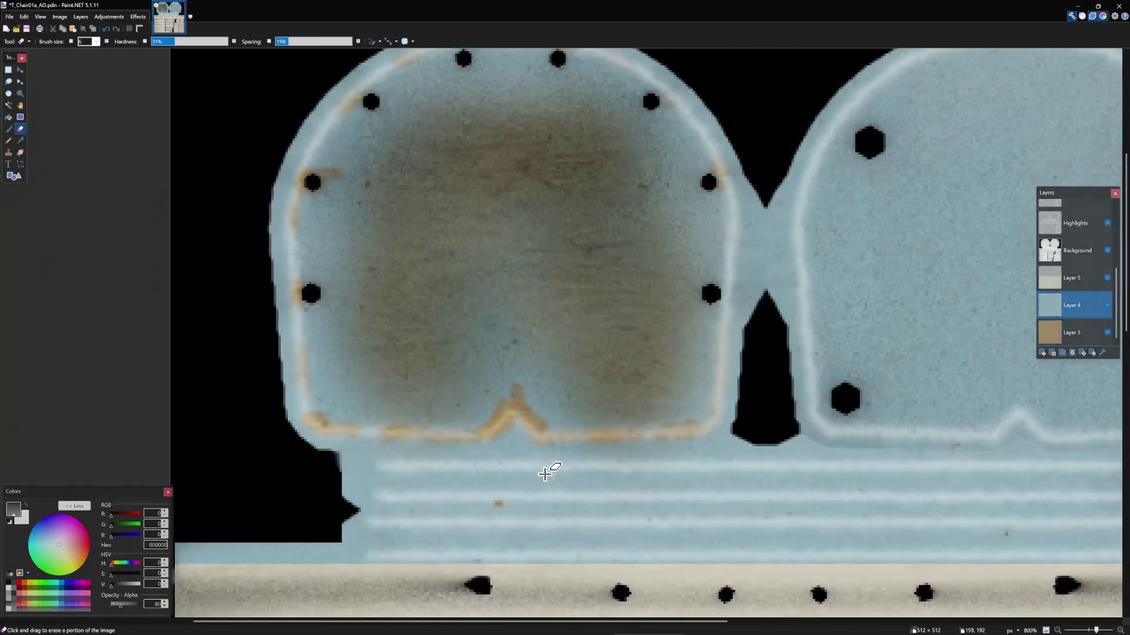
With a smaller eraser at about 160 opacity, erase small pointed chips above the seat's lower edge line and beside the central notch.
scroll(545, 469, "up", 8)
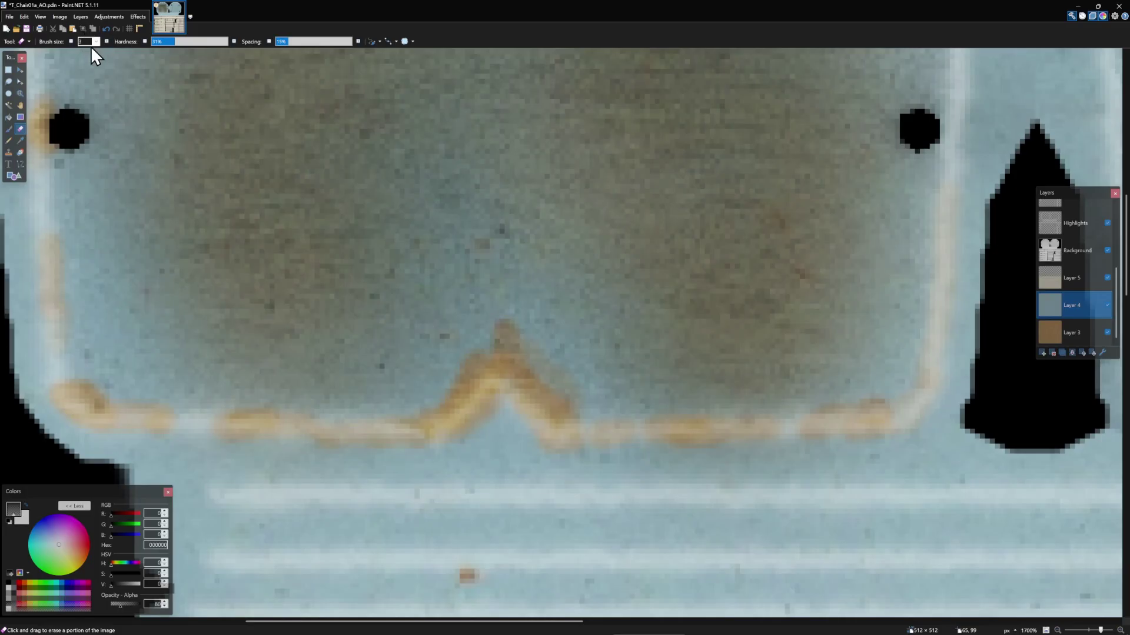
left_click_drag(121, 604, 129, 602)
left_click(253, 410)
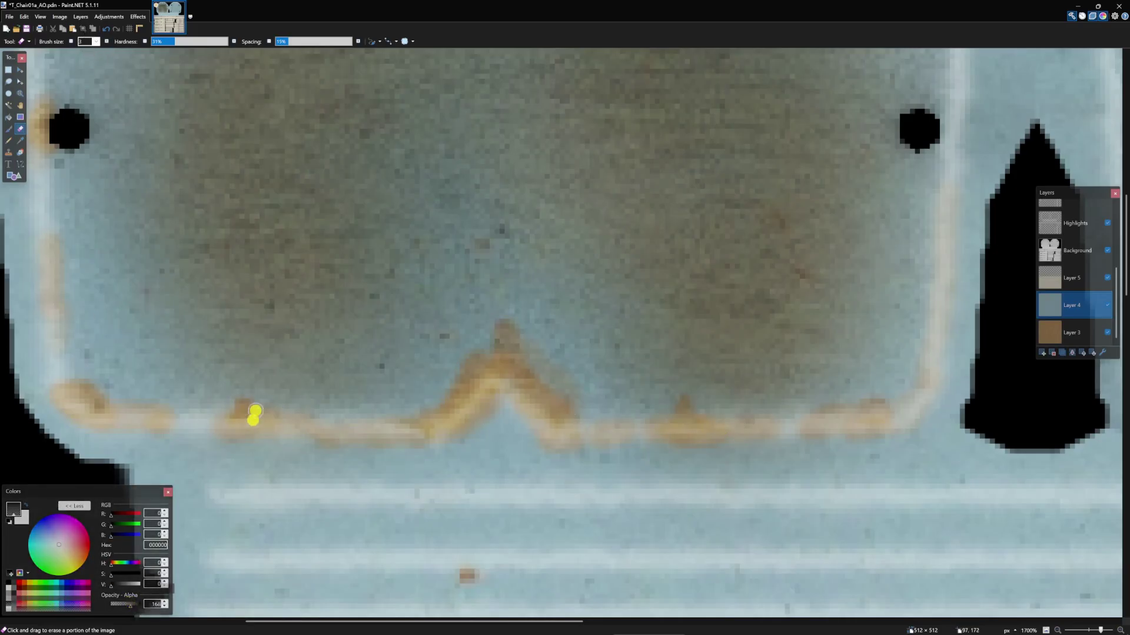
left_click(93, 388)
left_click(473, 354)
left_click(458, 383)
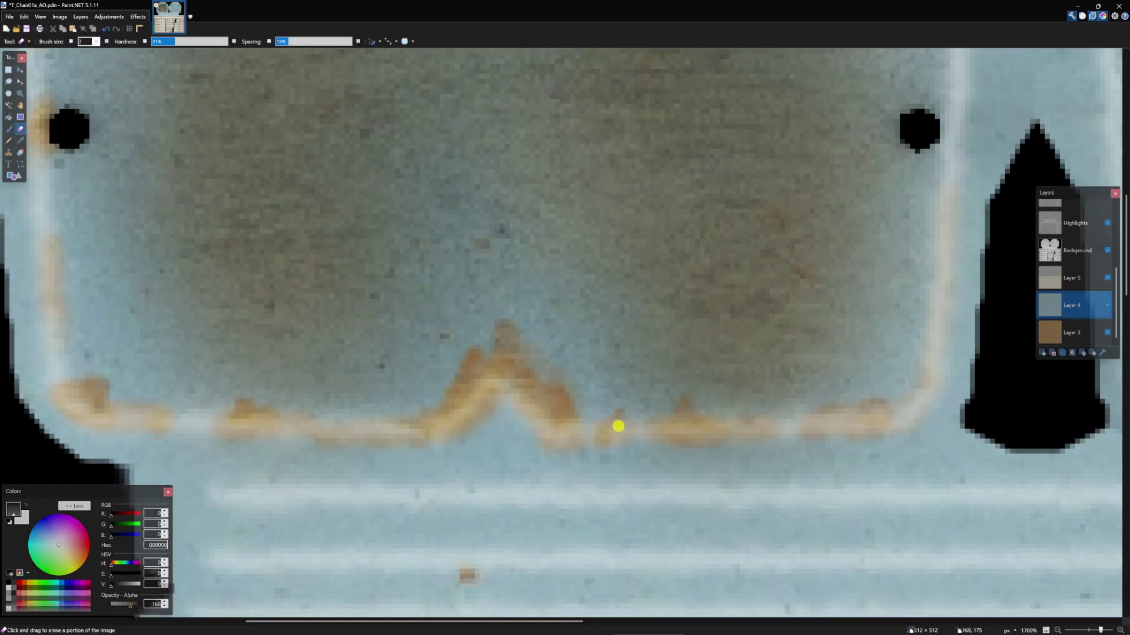
scroll(751, 431, "down", 6)
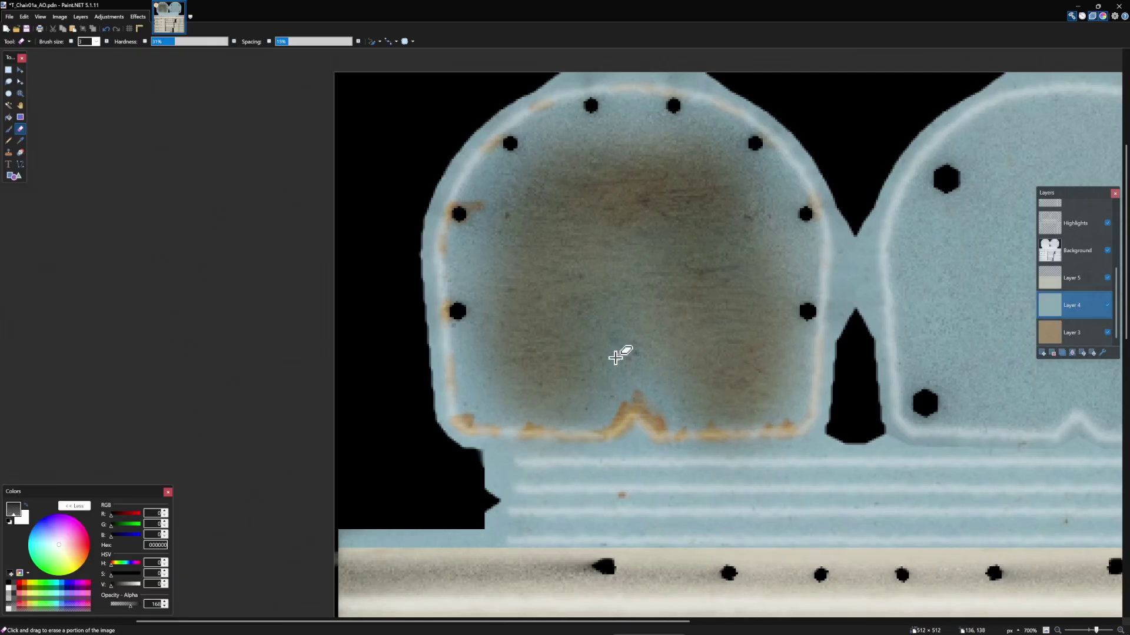
Erase more jagged chips on Layer 4 right of the central notch and near the left seat shape's lower-right corner.
scroll(456, 388, "up", 3)
scroll(479, 449, "up", 3)
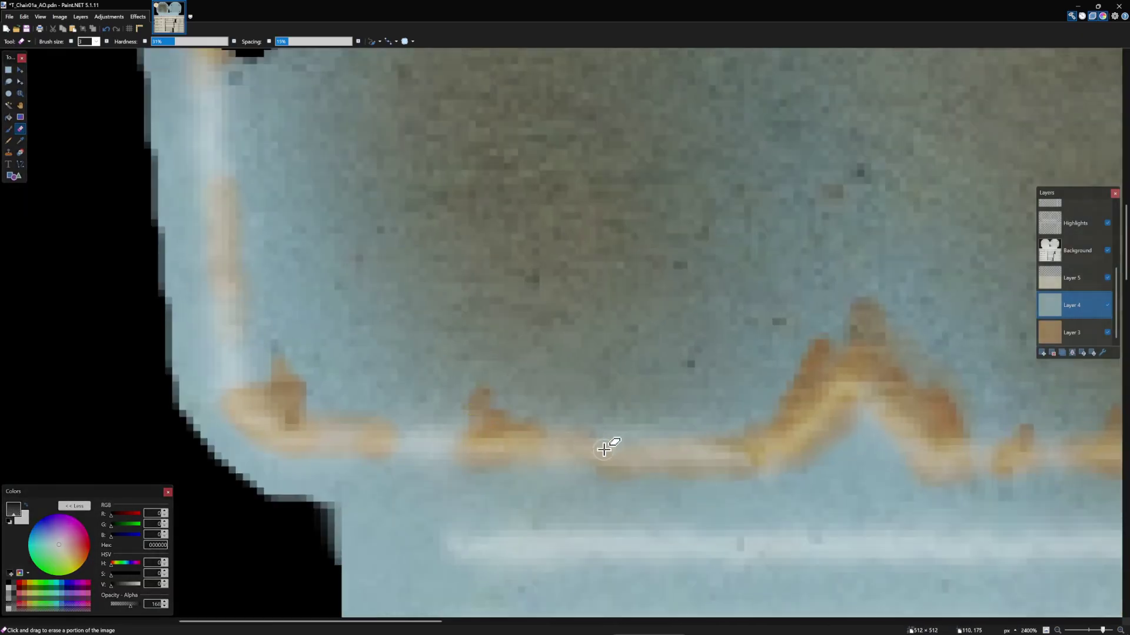
scroll(695, 447, "down", 2)
scroll(700, 447, "down", 5)
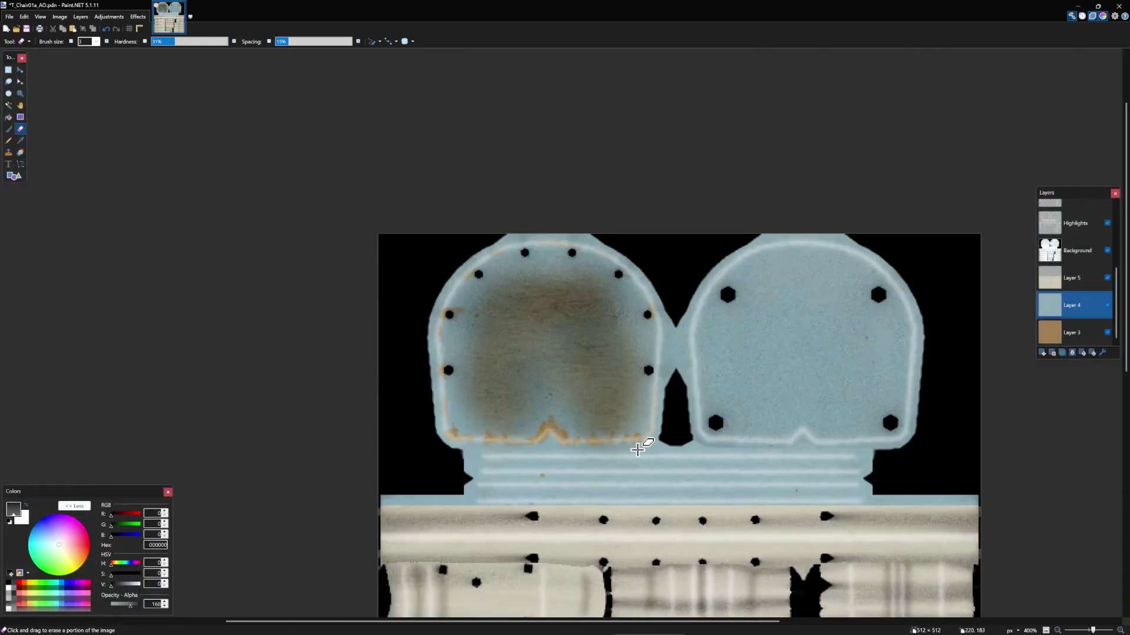
scroll(380, 433, "up", 8)
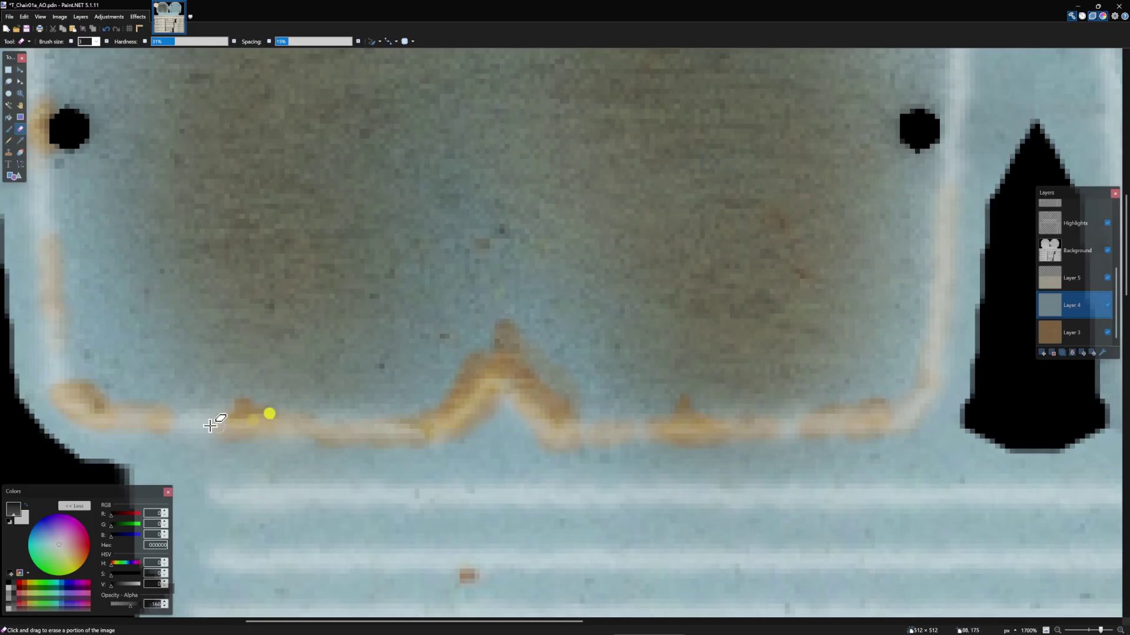
mouse_move(552, 386)
left_mouse_down()
mouse_move(565, 419)
mouse_move(562, 394)
mouse_move(620, 433)
left_mouse_up()
mouse_move(857, 409)
left_mouse_down()
mouse_move(819, 421)
mouse_move(887, 426)
left_mouse_up()
scroll(744, 435, "down", 3)
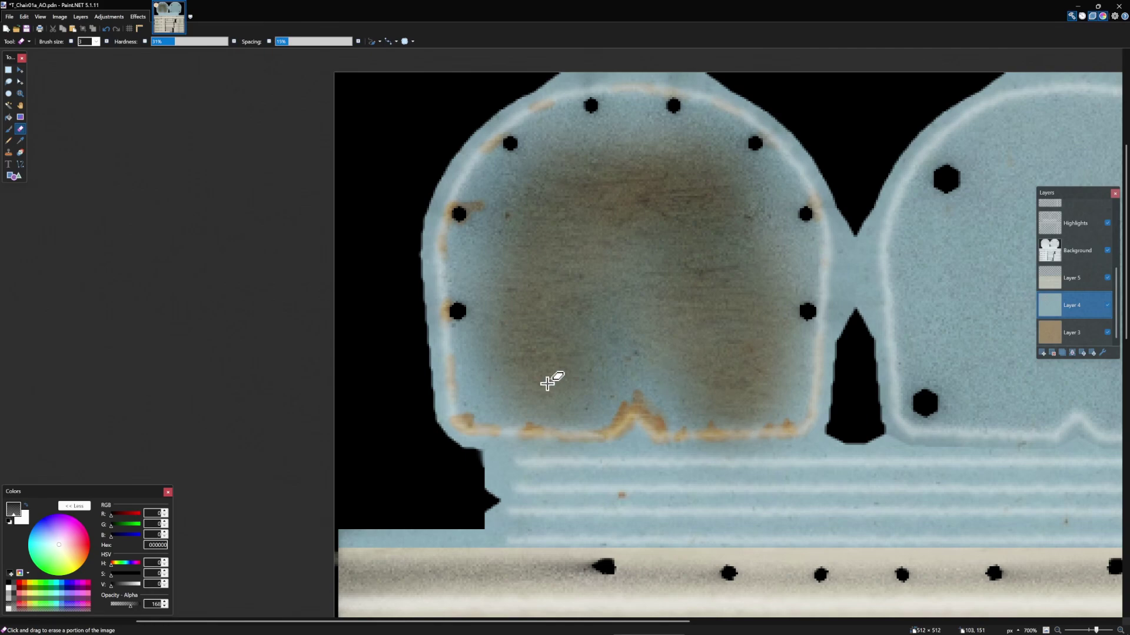
Erase an extra pointed chip on the lower edge line between the left seat shape's lower-left corner and the central notch.
scroll(471, 429, "up", 5)
left_click(441, 398)
scroll(542, 416, "down", 3)
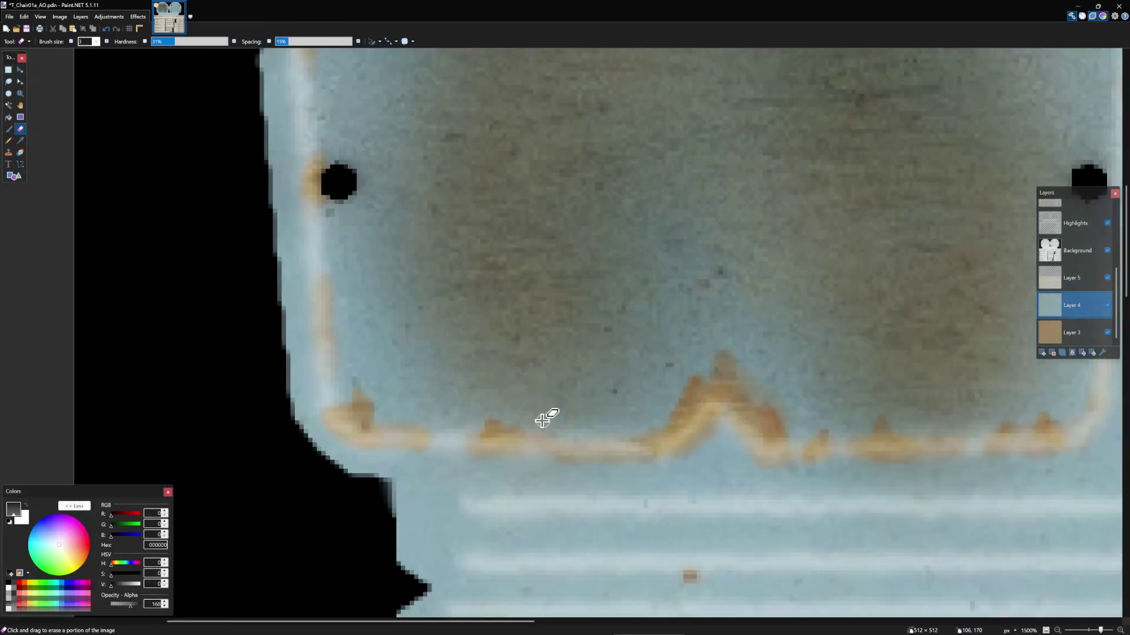
scroll(500, 429, "up", 3)
scroll(682, 442, "down", 4)
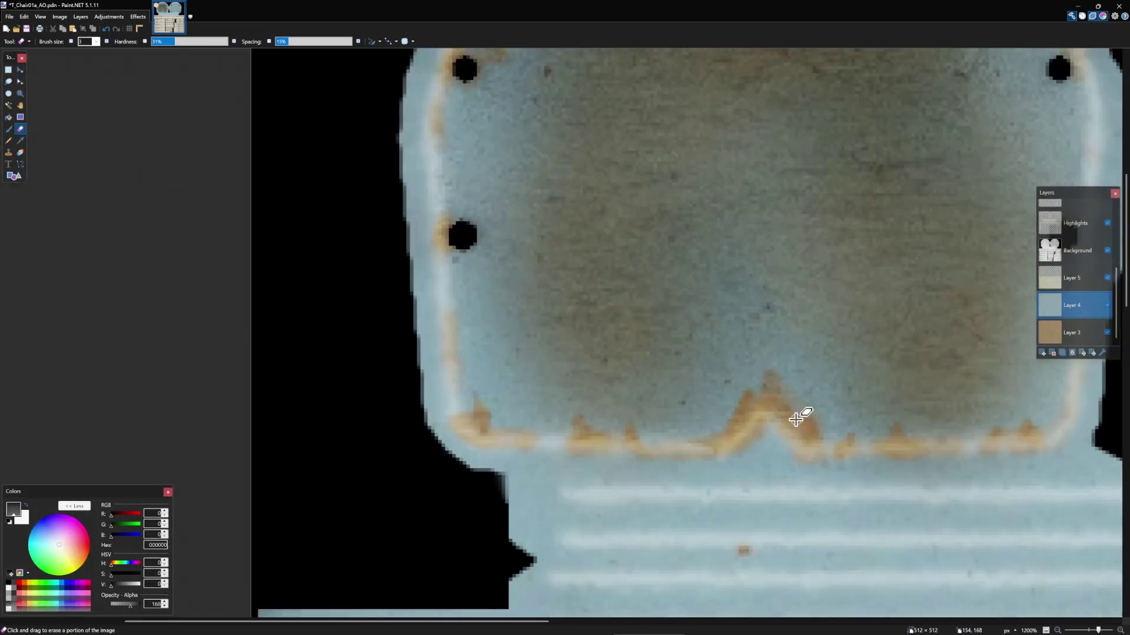
Refine the chipped edge around the left seat shape's central notch with a few more small eraser strokes.
scroll(824, 435, "up", 4)
left_click_drag(708, 449, 706, 409)
scroll(611, 443, "down", 6)
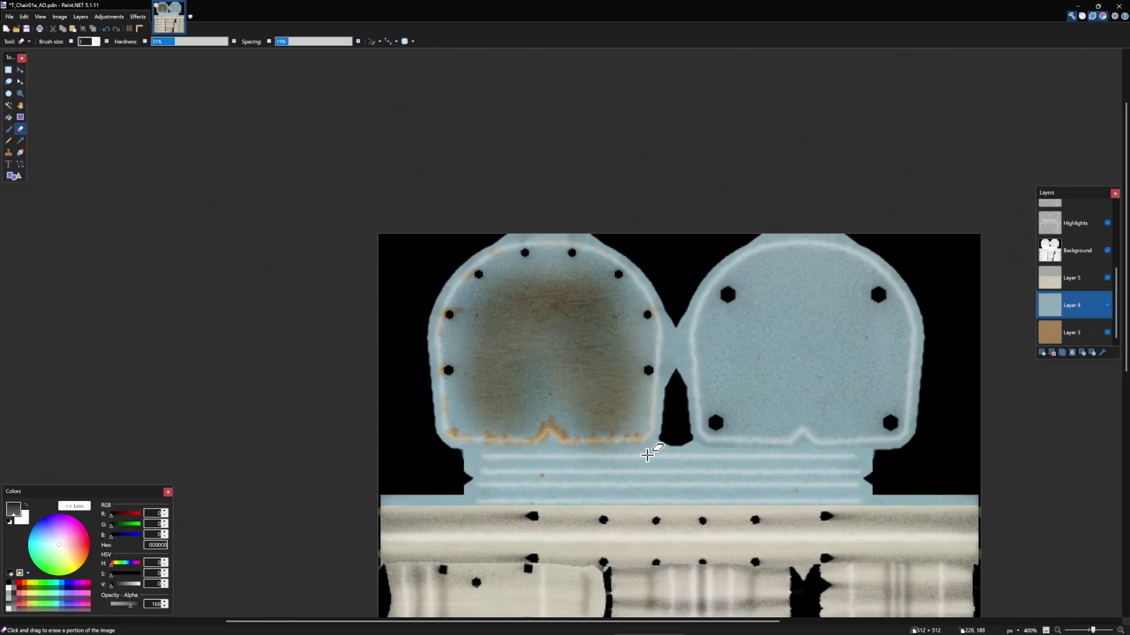
scroll(647, 455, "up", 3)
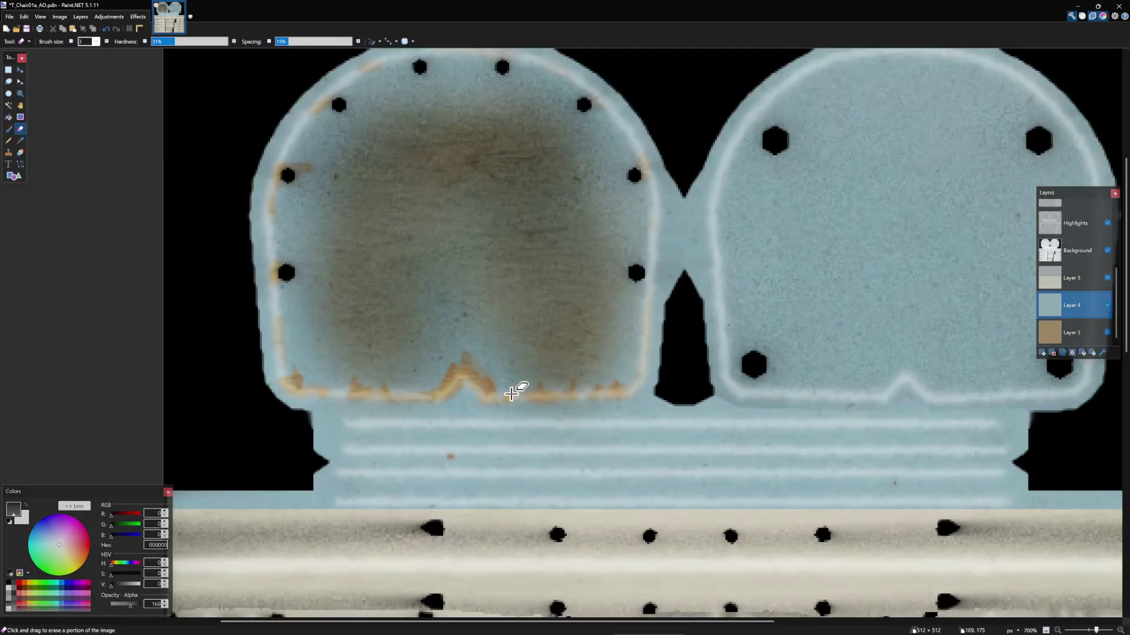
left_click_drag(454, 369, 464, 381)
scroll(638, 378, "up", 3)
scroll(709, 432, "right", 3)
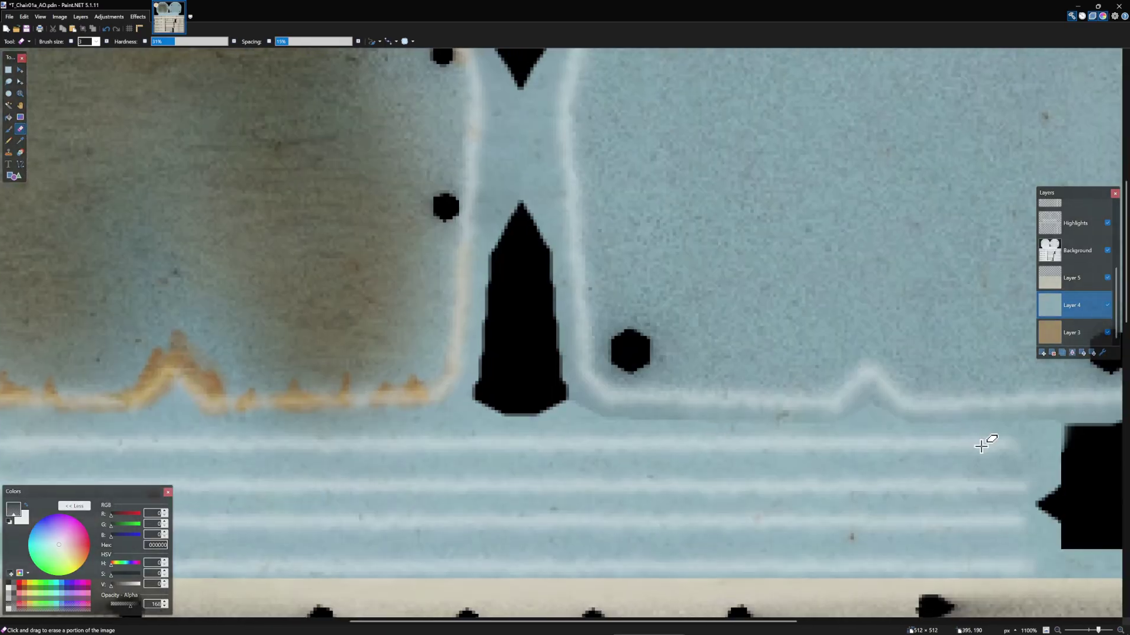
scroll(792, 433, "down", 3)
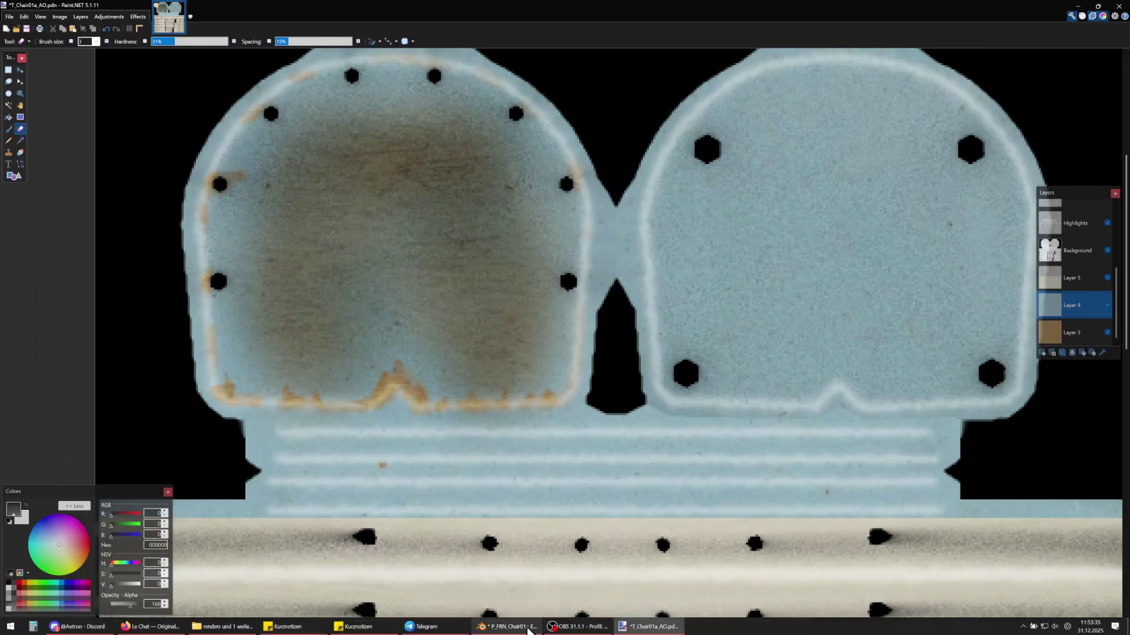
Switch to Blender and select the faces along the chair seat's front side to locate them in the UV layout.
left_click(526, 625)
key("3")
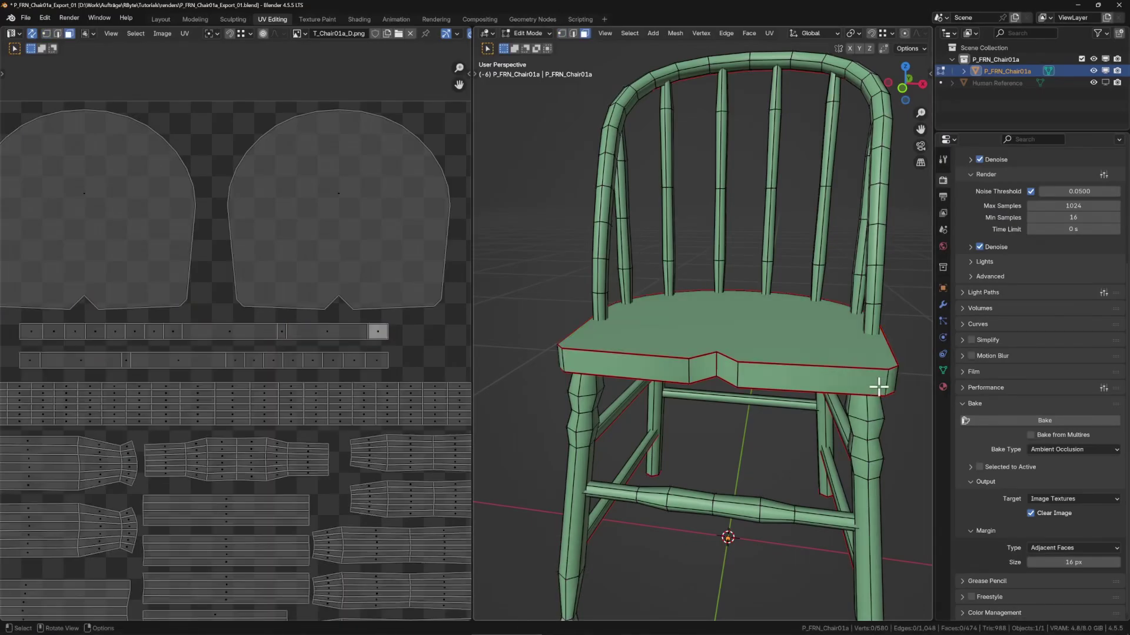
left_click(877, 382)
left_click(569, 361, "ctrl")
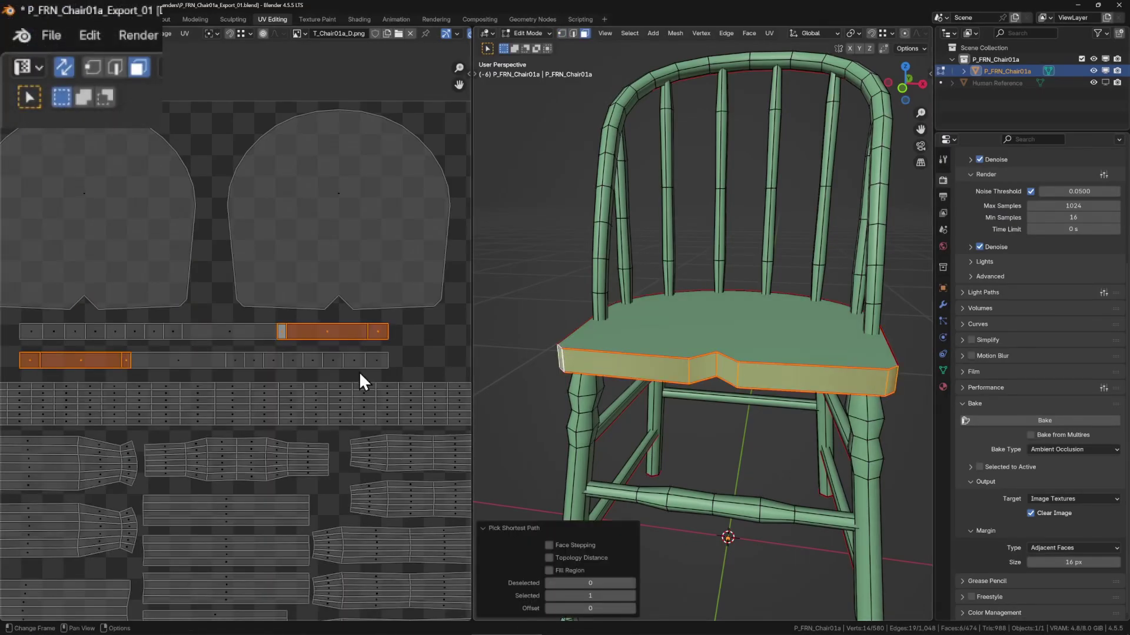
scroll(338, 326, "left", 2)
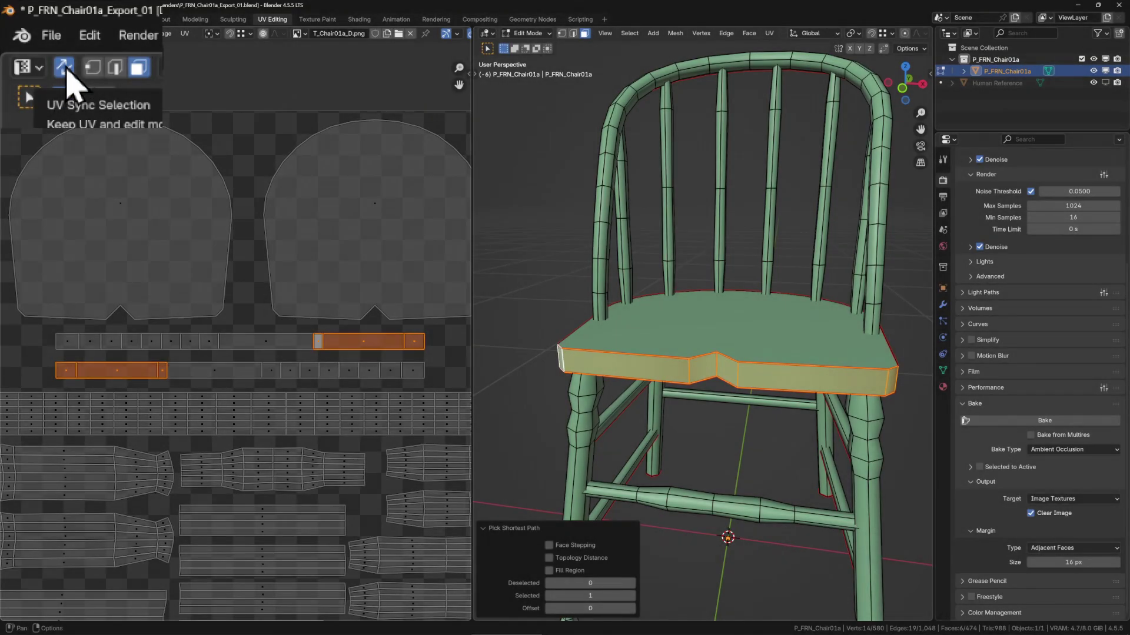
Select the vertices along the seat's upper front edge, from one corner to the other, to locate that edge in the UV layout.
left_click(31, 33)
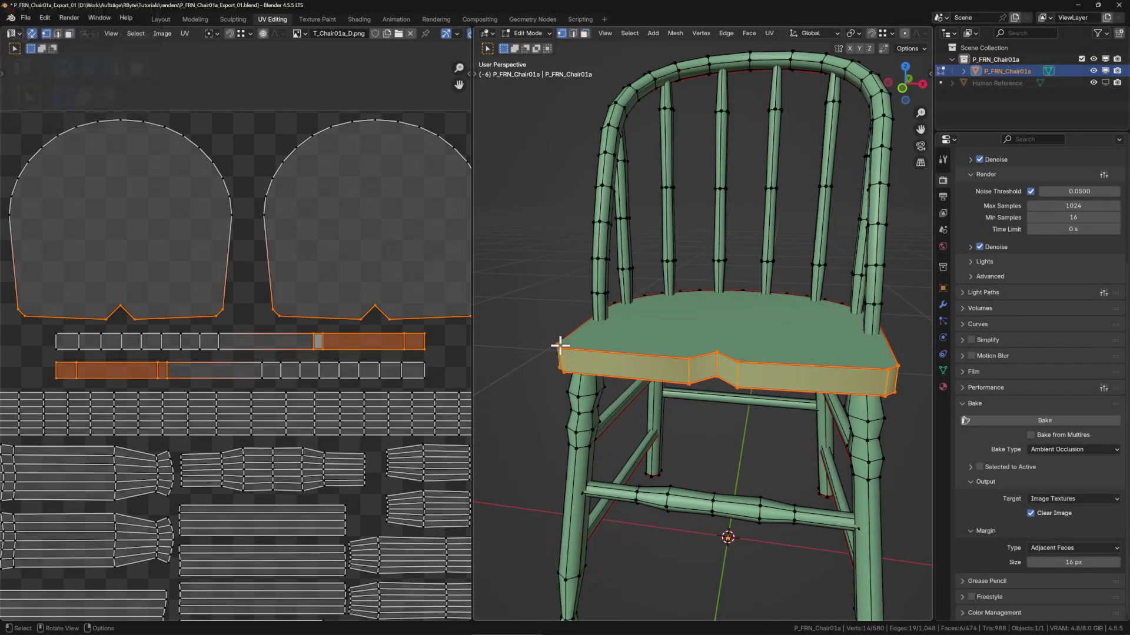
left_click(560, 346)
left_click(897, 366, "ctrl")
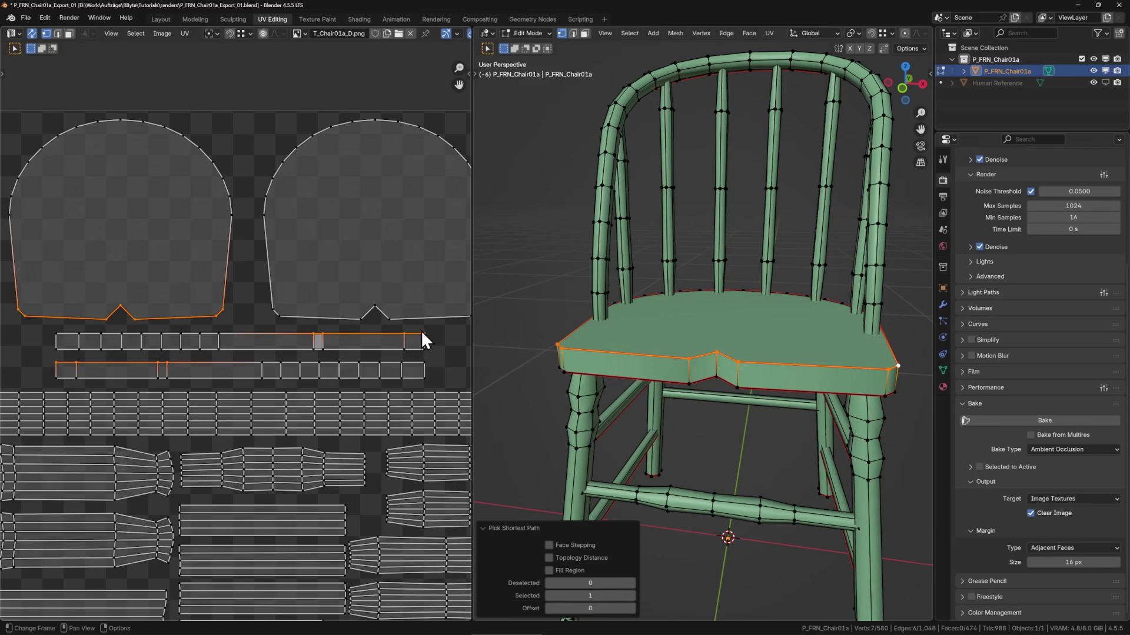
Try to rotate the upper seat-side UV strip end for end with the linked seat selected and UV sync off.
left_click(432, 370)
key("ctrl+l")
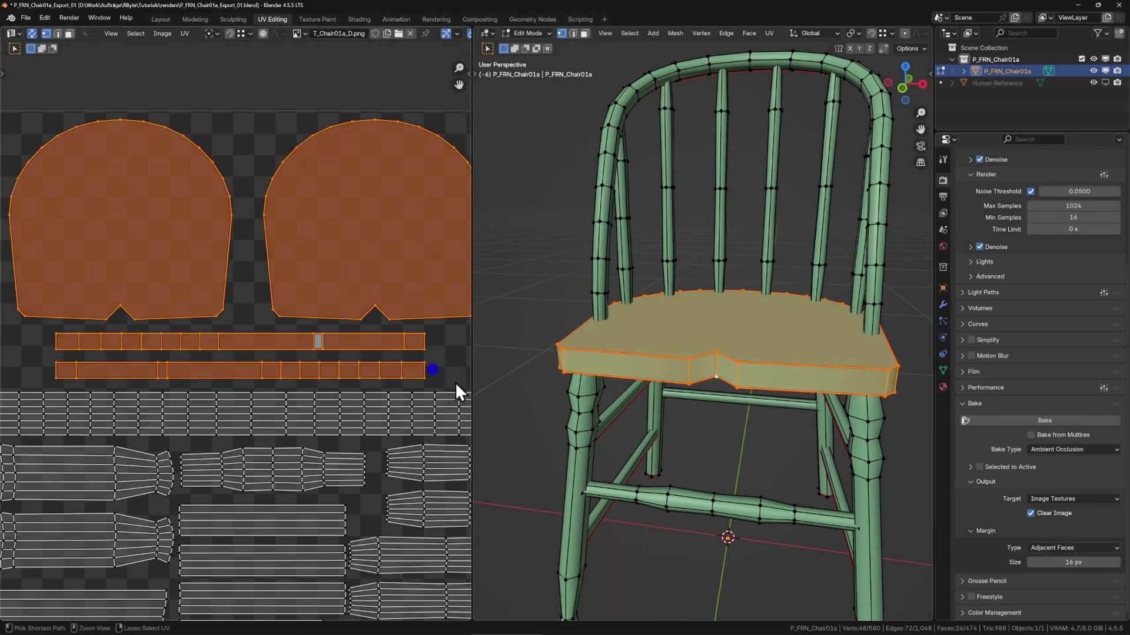
left_click(32, 33)
left_click(398, 323)
key("r")
left_click(80, 315)
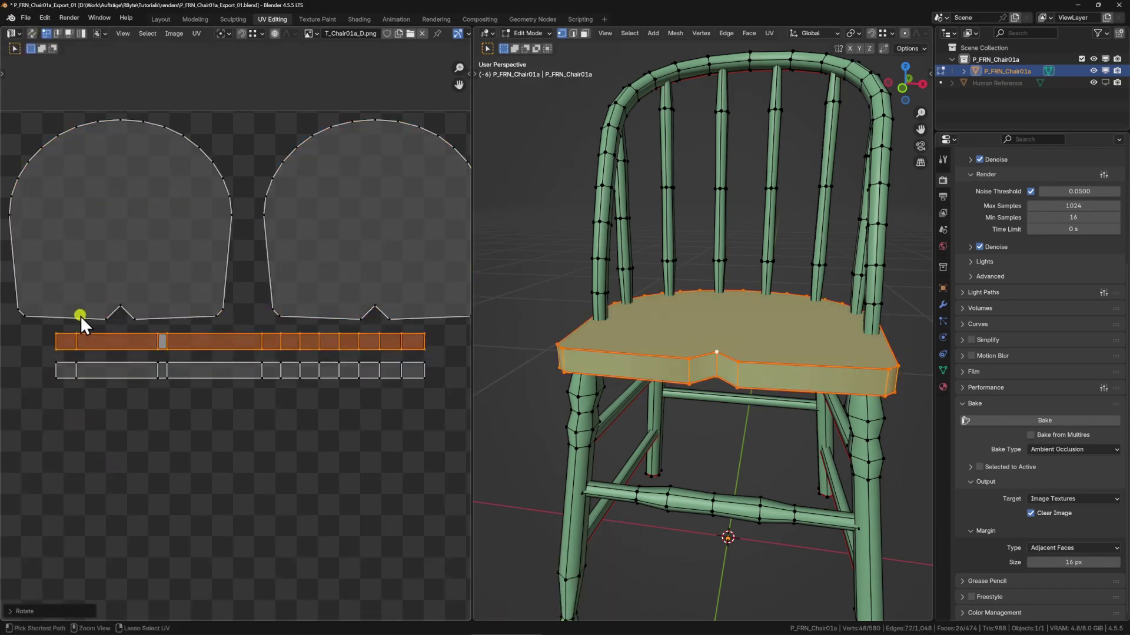
key("ctrl+z")
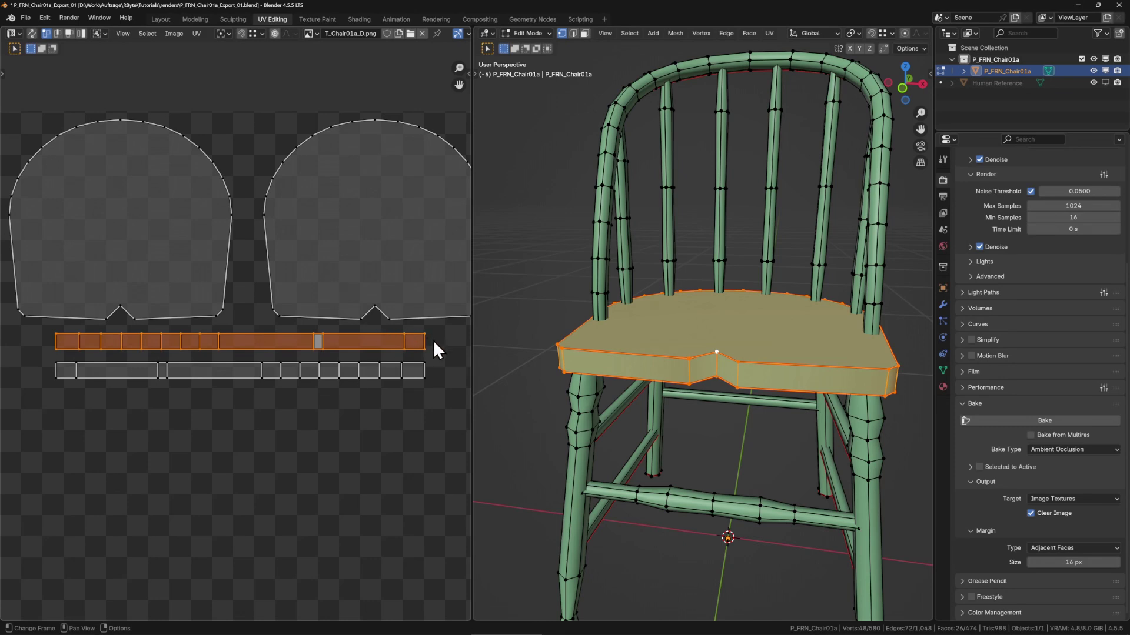
Turn UV sync selection back on and reselect the seat's upper front edge to identify its matching lines on the UV strips.
left_click(898, 366)
left_click(31, 33)
left_click(559, 345, "ctrl")
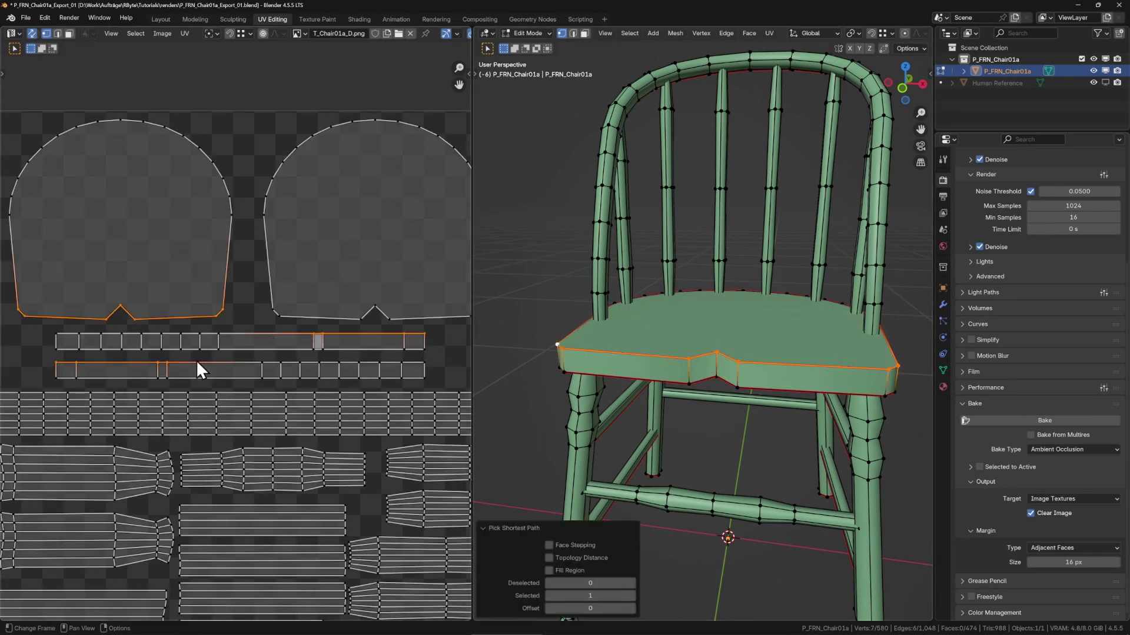
Switch back to Paint.NET, show the P_FRN_Chair01a UV overlay layer and make Layer 4 the active layer.
left_click(649, 626)
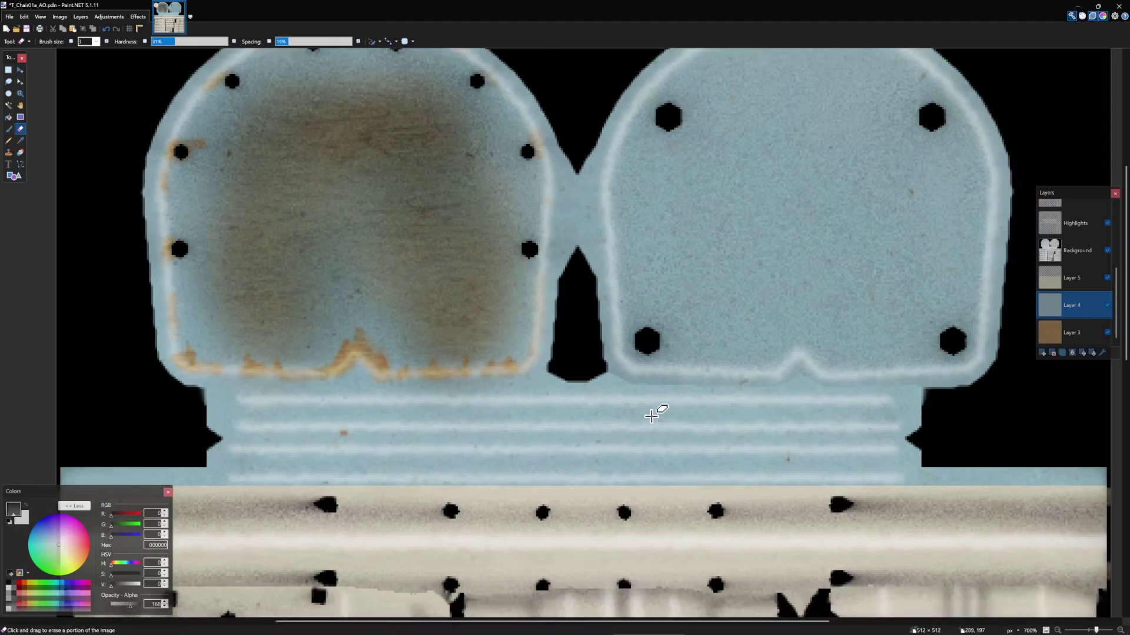
left_click_drag(652, 416, 608, 377)
scroll(1097, 238, "up", 3)
left_click(1107, 214)
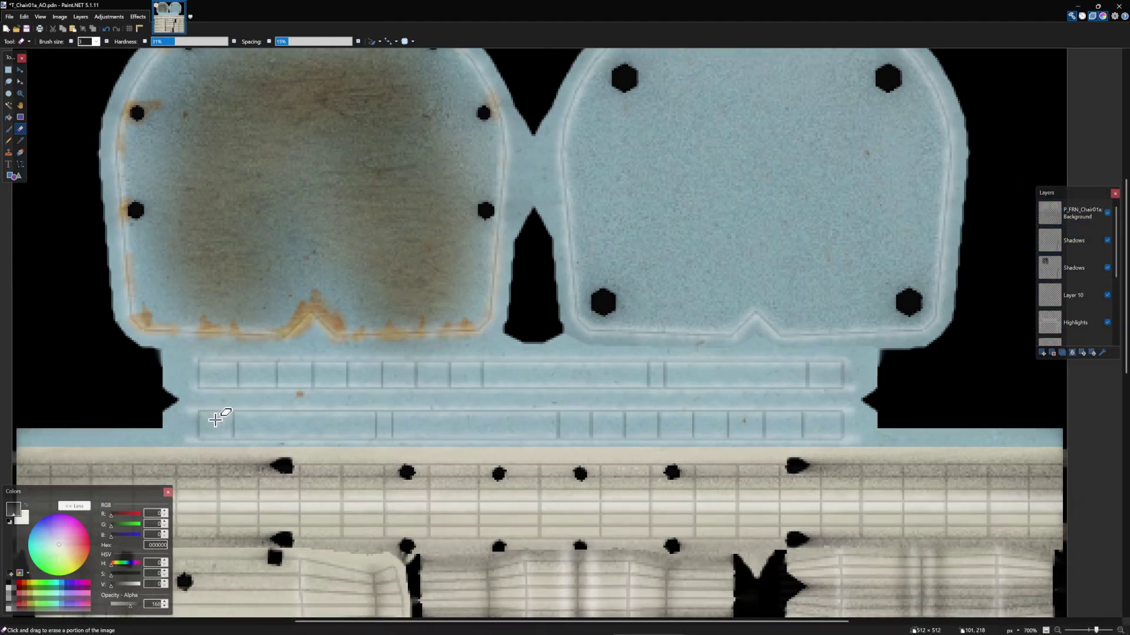
scroll(1071, 284, "down", 3)
left_click(1074, 306)
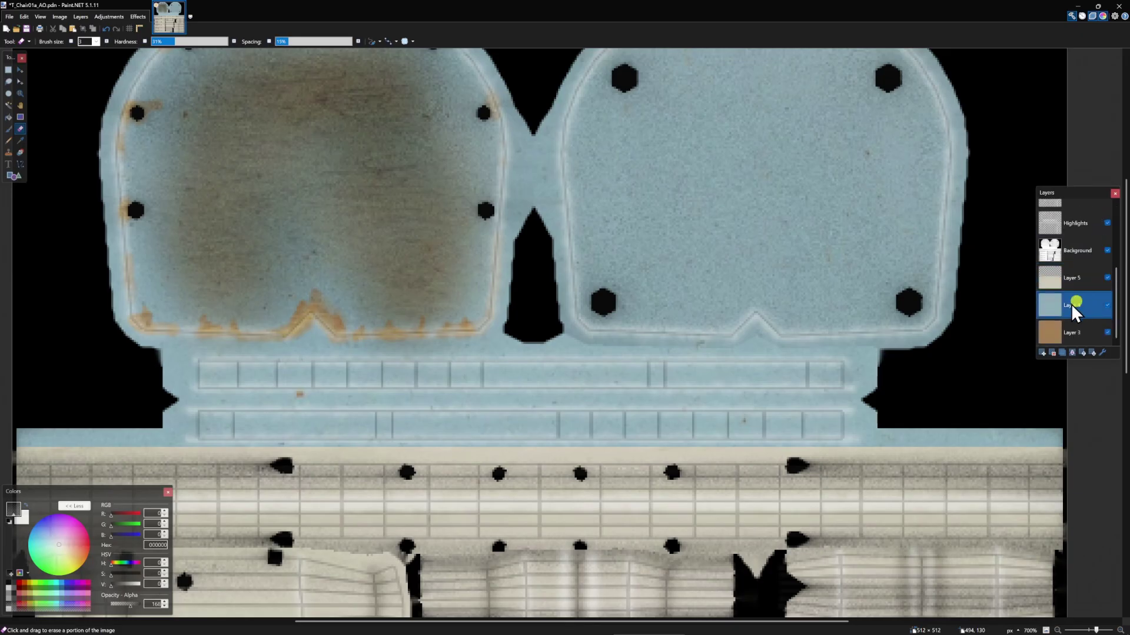
Adjust the eraser's brush size and erase a paint chip on Layer 4 around the upper seat-side strip's outer corner beneath the plain blue seat.
scroll(917, 382, "up", 5)
left_click(107, 41)
left_click(108, 41)
left_click(108, 41)
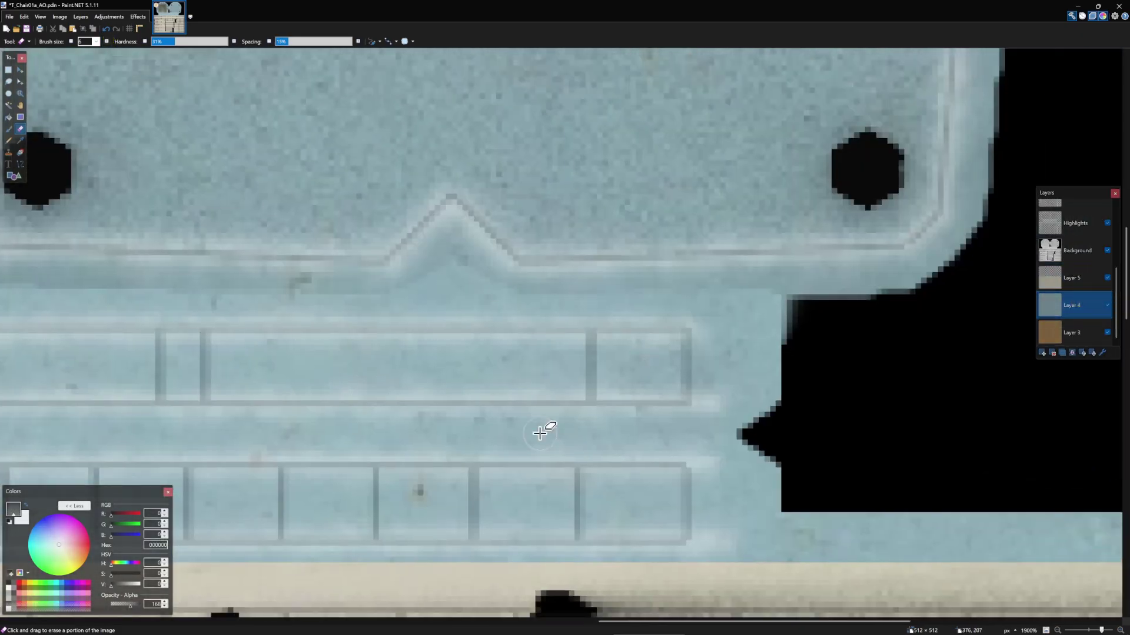
mouse_move(613, 334)
left_mouse_down()
mouse_move(644, 336)
mouse_move(685, 383)
left_mouse_up()
mouse_move(675, 340)
left_mouse_down()
mouse_move(625, 333)
mouse_move(694, 306)
left_mouse_up()
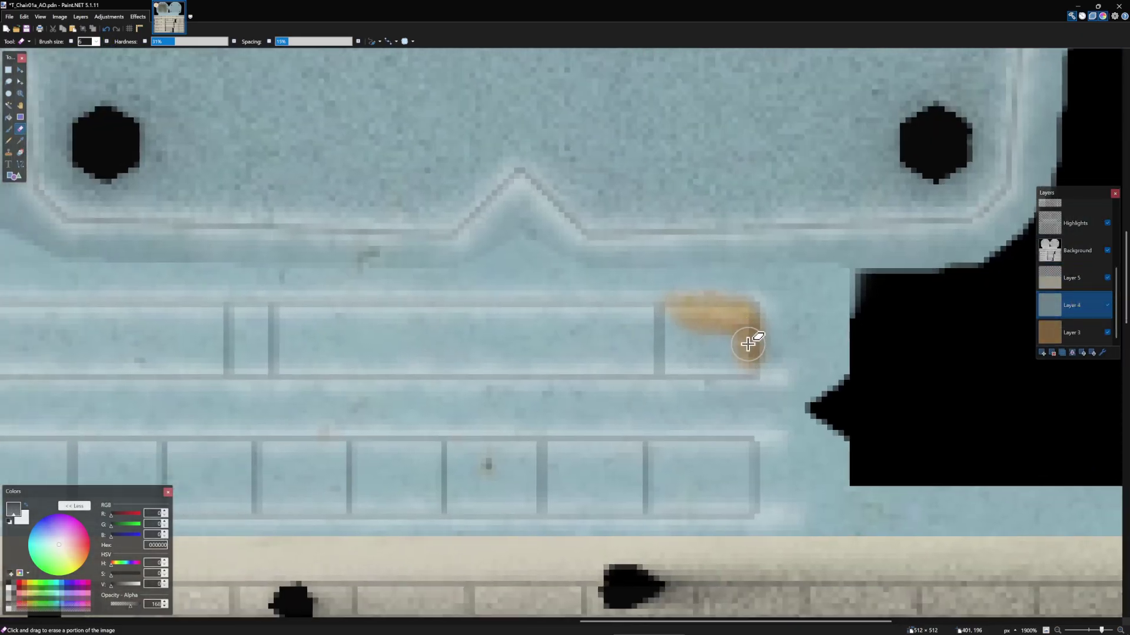
left_click_drag(748, 340, 752, 361)
Erase irregular chips on Layer 4 along the upper edge of the upper seat-side strip, working back to its opposite end.
left_click_drag(709, 302, 640, 305)
mouse_move(535, 308)
left_mouse_down()
mouse_move(392, 315)
mouse_move(506, 307)
mouse_move(418, 325)
mouse_move(370, 308)
left_mouse_up()
left_click_drag(273, 310, 228, 310)
left_click_drag(226, 312, 677, 322)
left_click_drag(532, 319, 485, 318)
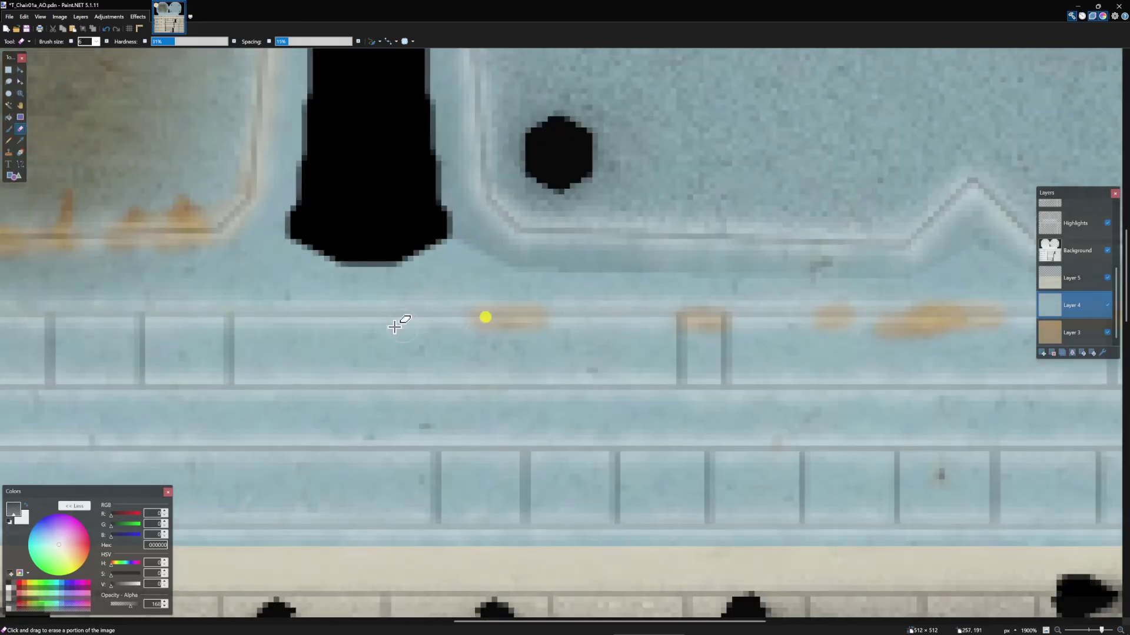
left_click_drag(257, 323, 229, 322)
left_click_drag(226, 326, 632, 327)
left_click_drag(473, 320, 436, 317)
mouse_move(295, 333)
left_mouse_down()
mouse_move(265, 333)
mouse_move(596, 331)
left_mouse_up()
left_click_drag(556, 320, 429, 320)
left_click_drag(215, 321, 267, 320)
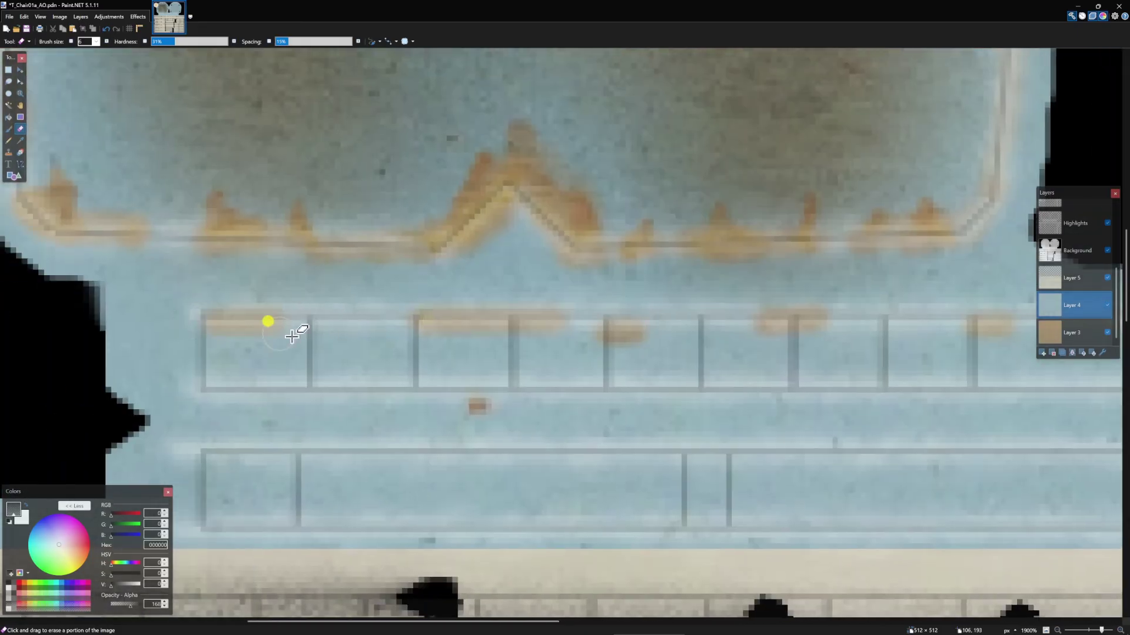
Erase a large worn corner and scattered chips along the upper edge of the lower seat-side strip on Layer 4.
scroll(487, 365, "down", 8)
scroll(543, 381, "up", 5)
left_click(381, 400)
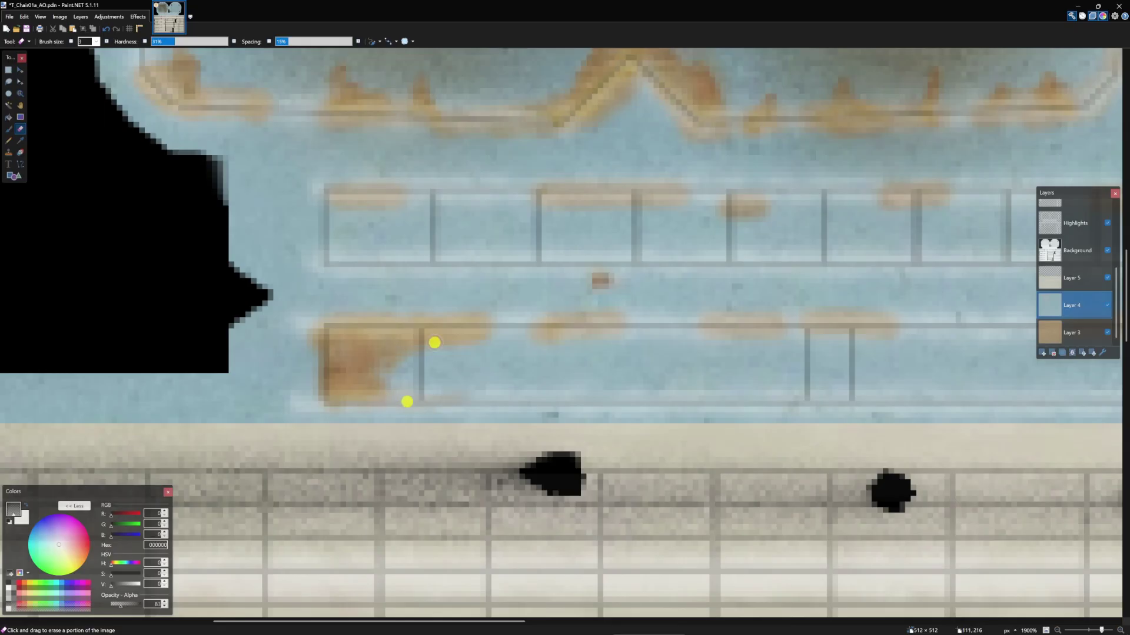
mouse_move(434, 343)
left_mouse_down()
mouse_move(479, 343)
mouse_move(514, 321)
mouse_move(600, 331)
left_mouse_up()
scroll(479, 348, "down", 5)
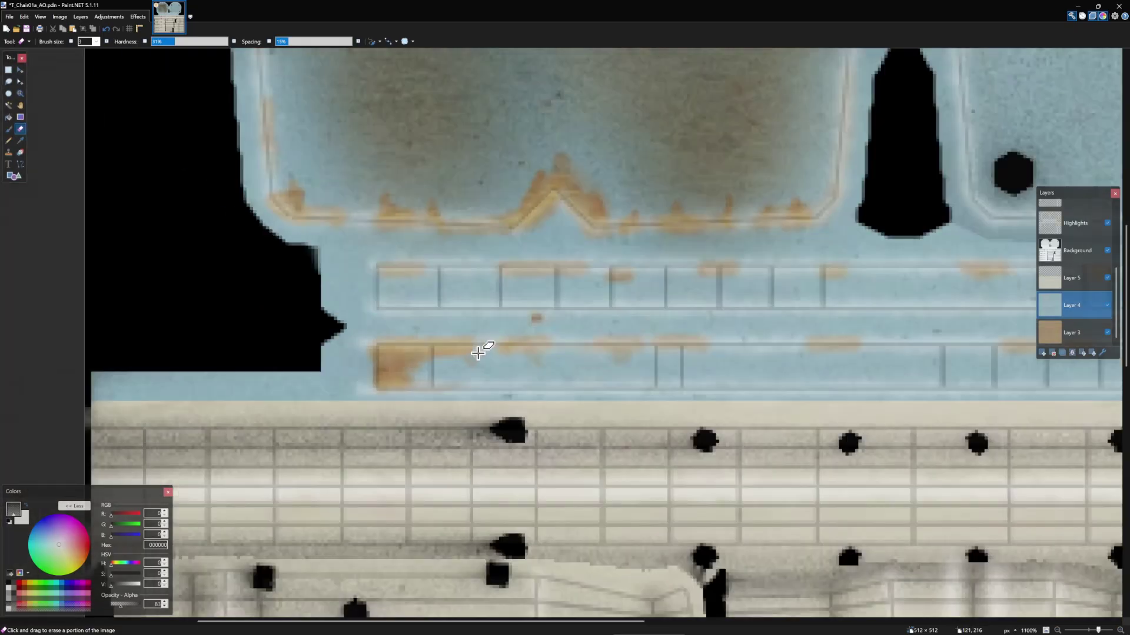
scroll(496, 333, "up", 4)
scroll(563, 414, "down", 4)
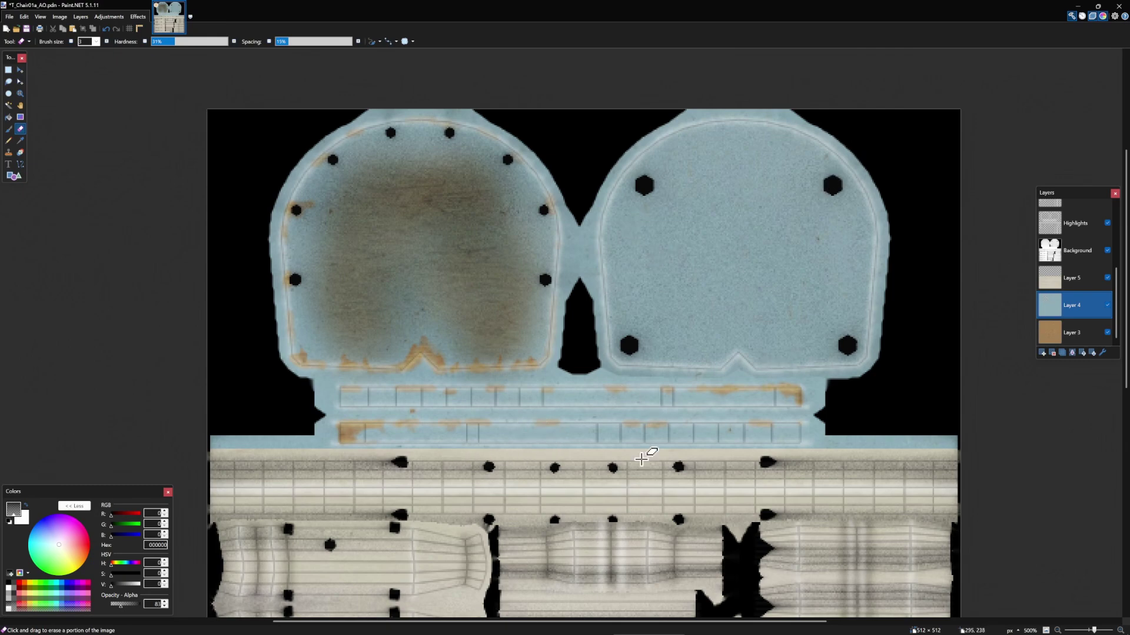
scroll(641, 458, "down", 2)
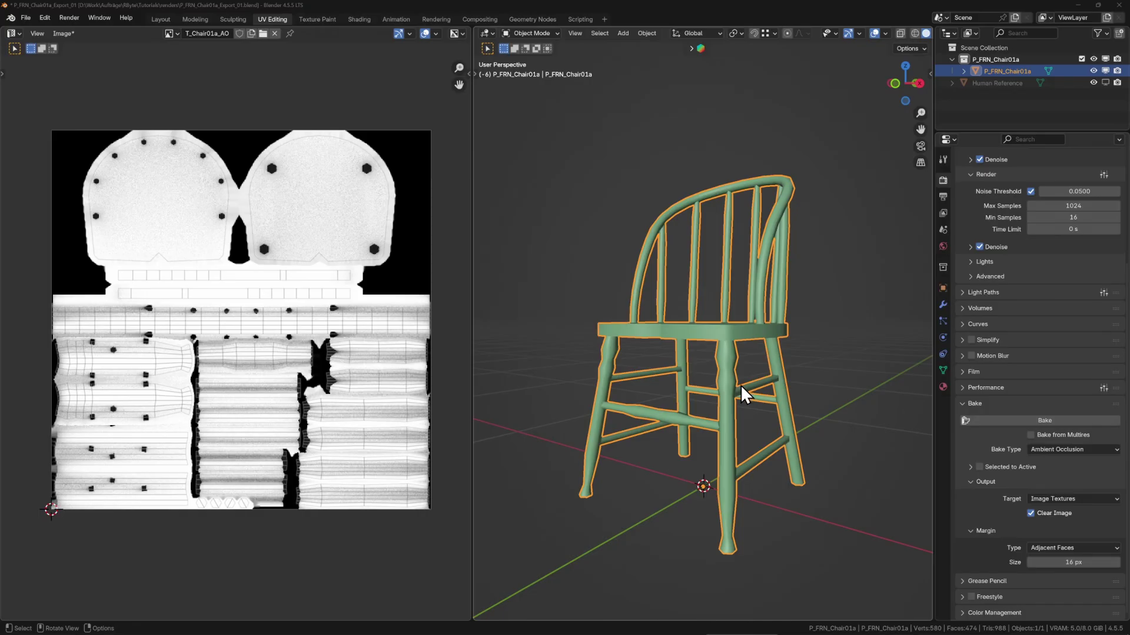
Switch to Blender, enter Edit Mode and select the linked faces of the turned front stretcher and the rear stretcher to locate their UVs.
key("Tab")
scroll(671, 434, "up", 3)
scroll(740, 361, "up", 2)
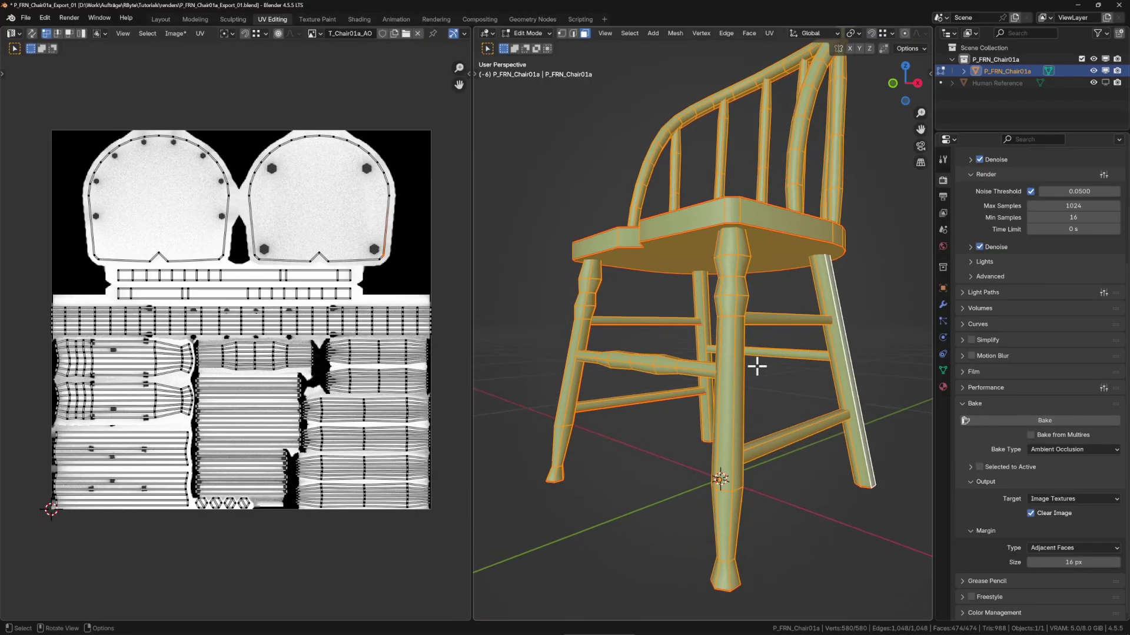
left_click_drag(740, 387, 717, 366)
left_click(716, 375)
key("ctrl+l")
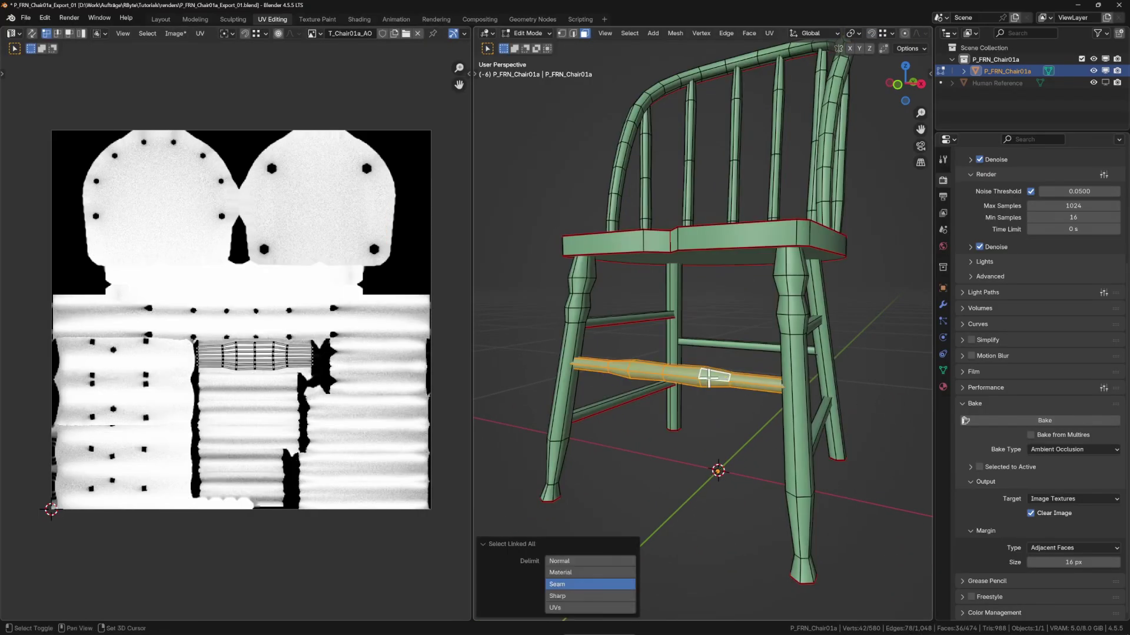
left_click(763, 348, "shift")
key("ctrl+l")
left_click_drag(832, 366, 775, 353)
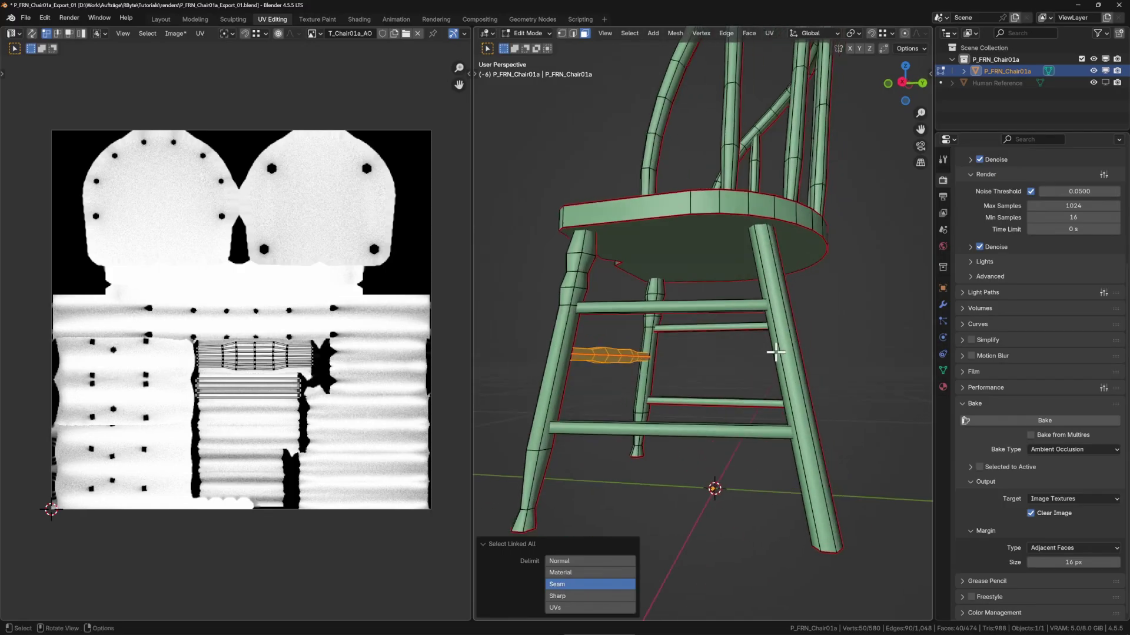
Select three backrest spindles with their linked faces to locate their islands in the UV layout.
left_click(706, 272)
left_click_drag(698, 288, 740, 161)
left_click(740, 151)
left_click(776, 158, "shift")
key("ctrl+l")
left_click_drag(826, 192, 743, 227)
left_click(727, 153, "shift")
key("ctrl+l")
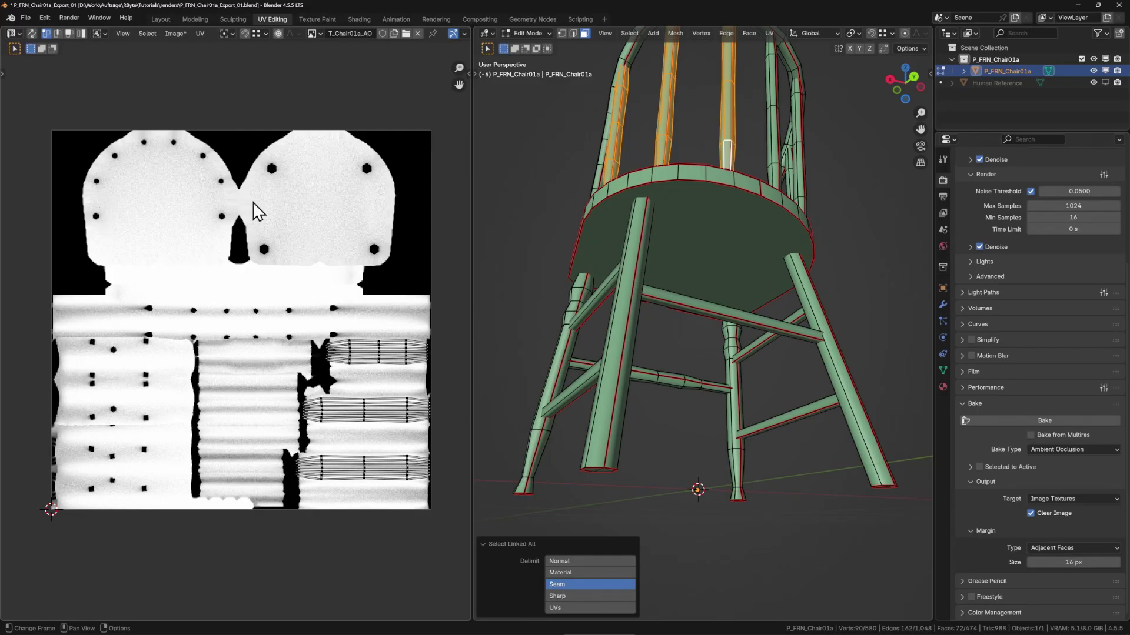
Select the four side stretchers between the front and rear legs with their linked faces to locate their UV islands.
left_click_drag(694, 310, 747, 381)
left_click(745, 328)
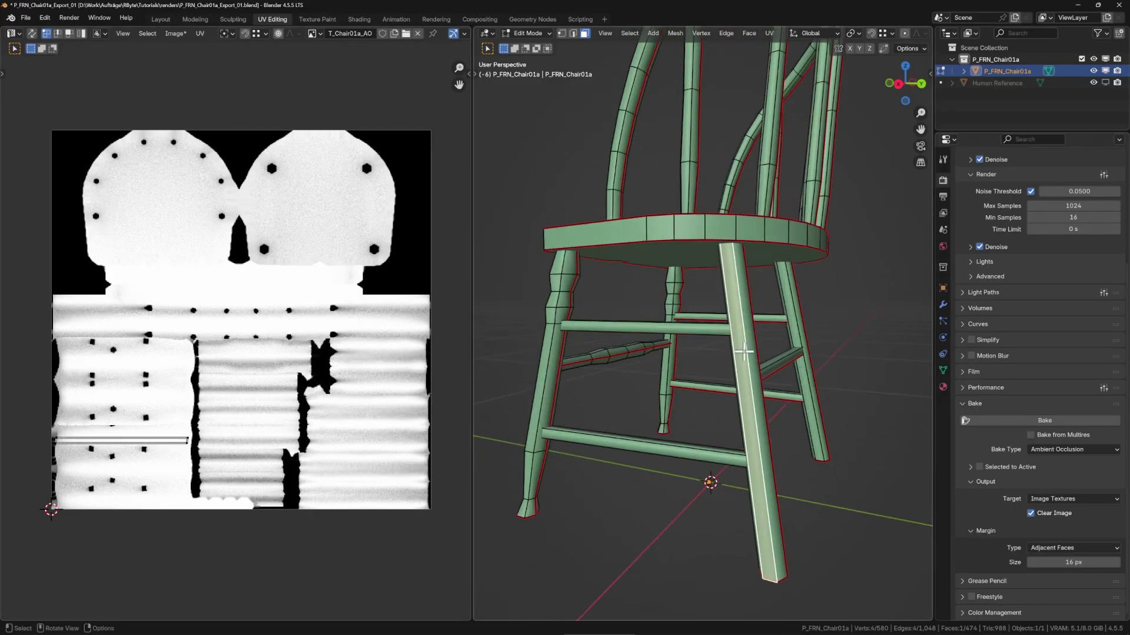
left_click_drag(730, 383, 760, 360)
left_click(726, 320)
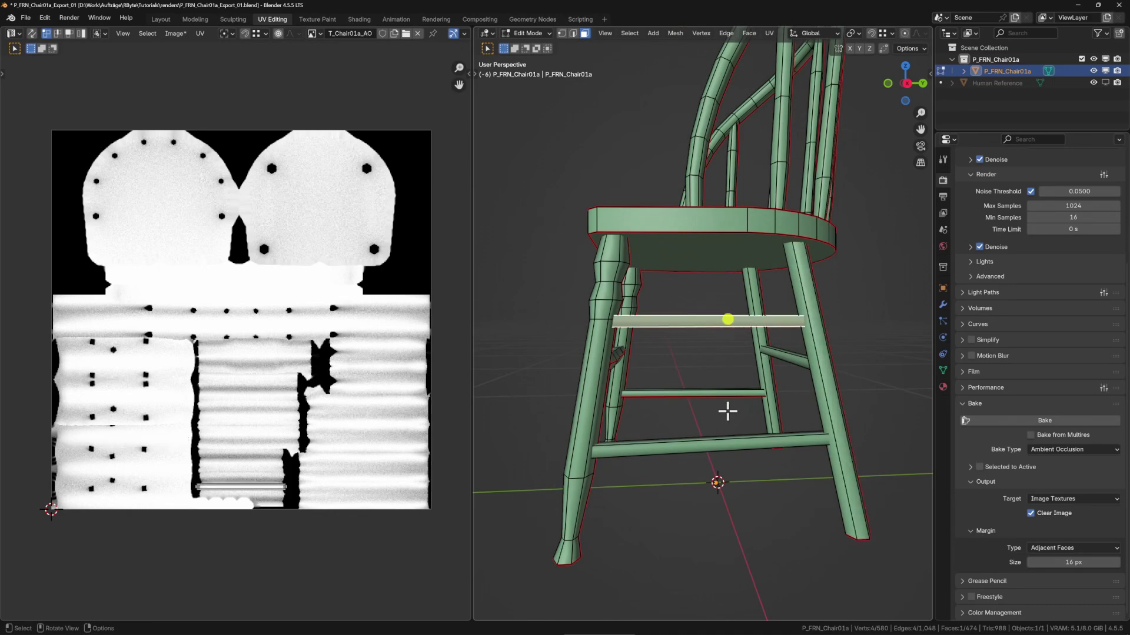
left_click(731, 442, "shift")
left_click(721, 393, "shift")
left_click_drag(697, 330, 799, 319)
left_click(708, 308, "shift")
key("ctrl+l")
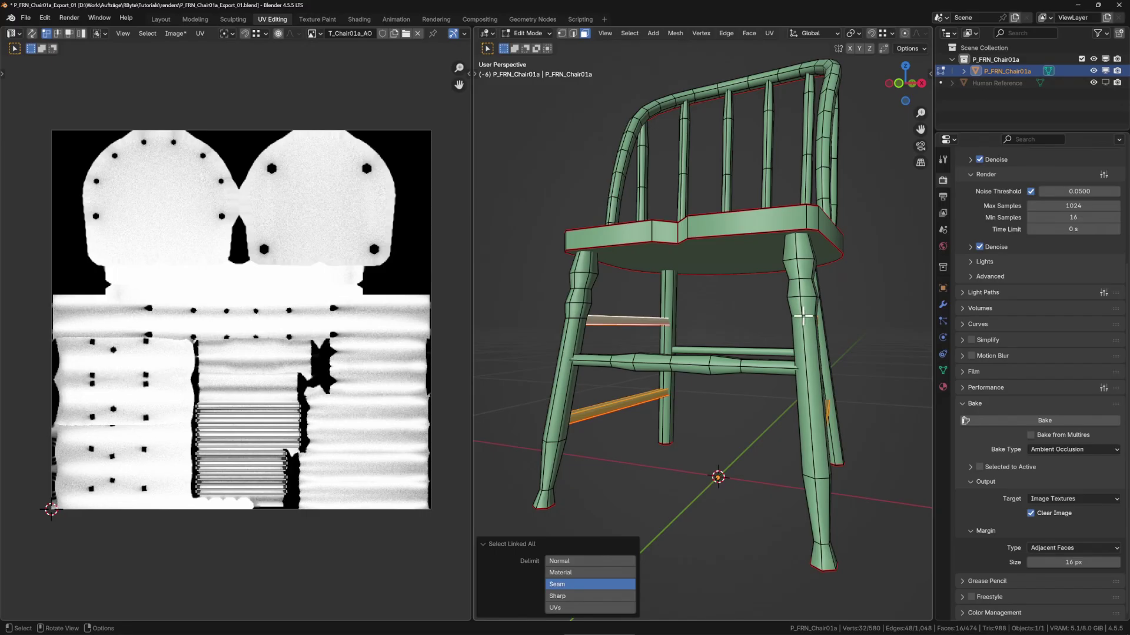
Select one whole front leg, and just its face where the turned stretcher joins, to match it with the dark spot in the UV layout.
left_click_drag(808, 348, 616, 396)
left_click_drag(616, 355, 610, 309)
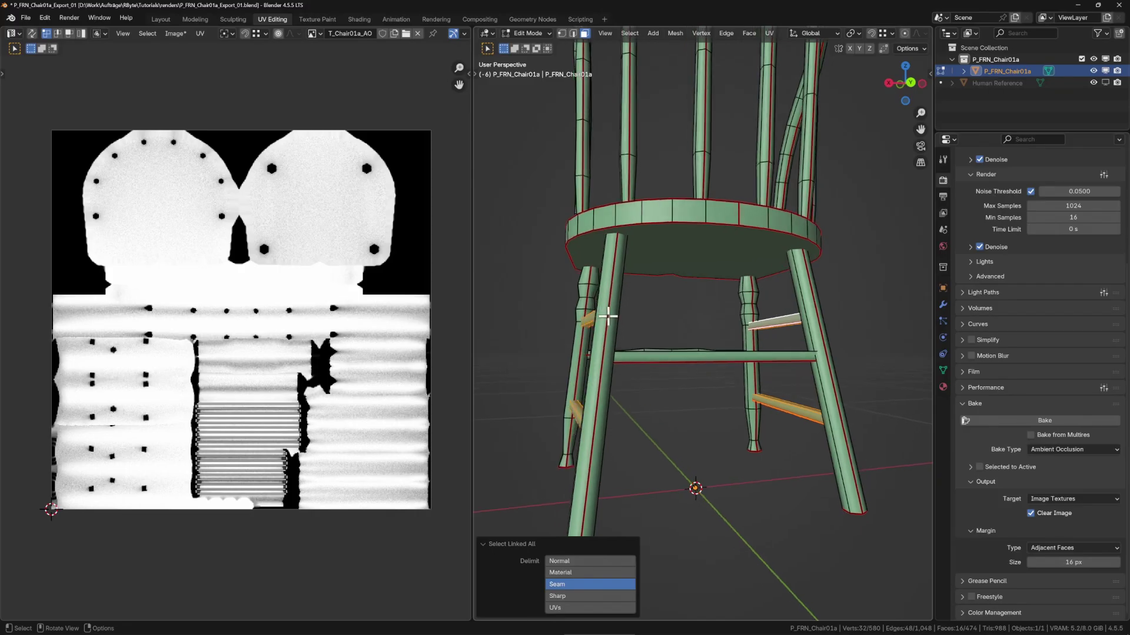
left_click_drag(608, 334, 719, 335)
left_click(705, 360)
key("ctrl+l")
scroll(701, 334, "up", 3)
scroll(683, 337, "up", 2)
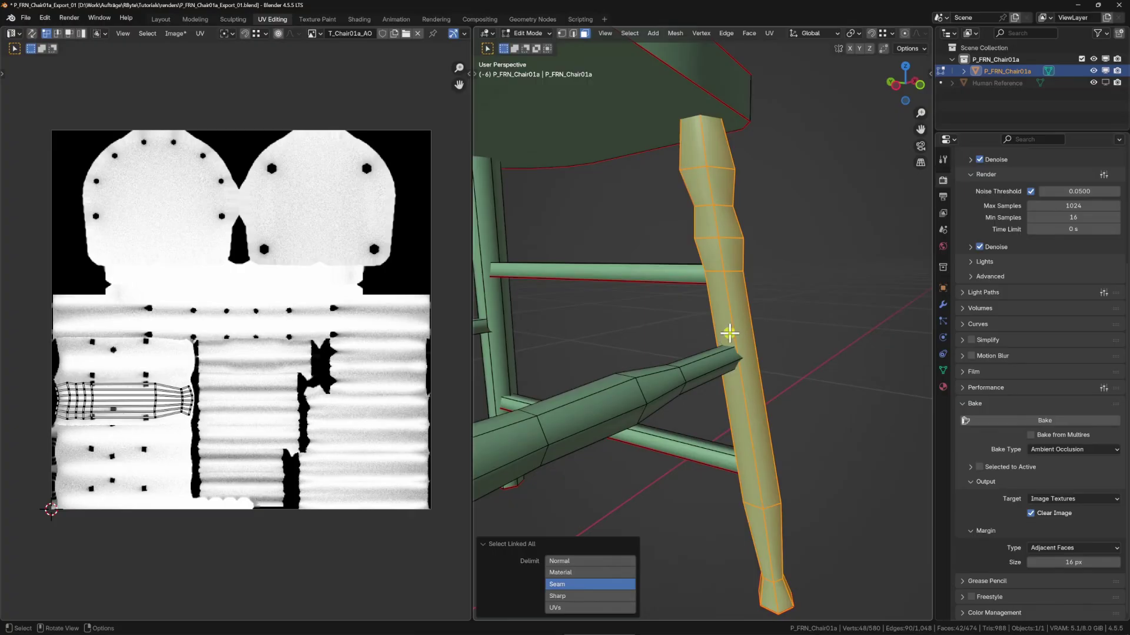
left_click(729, 333)
scroll(131, 434, "up", 5)
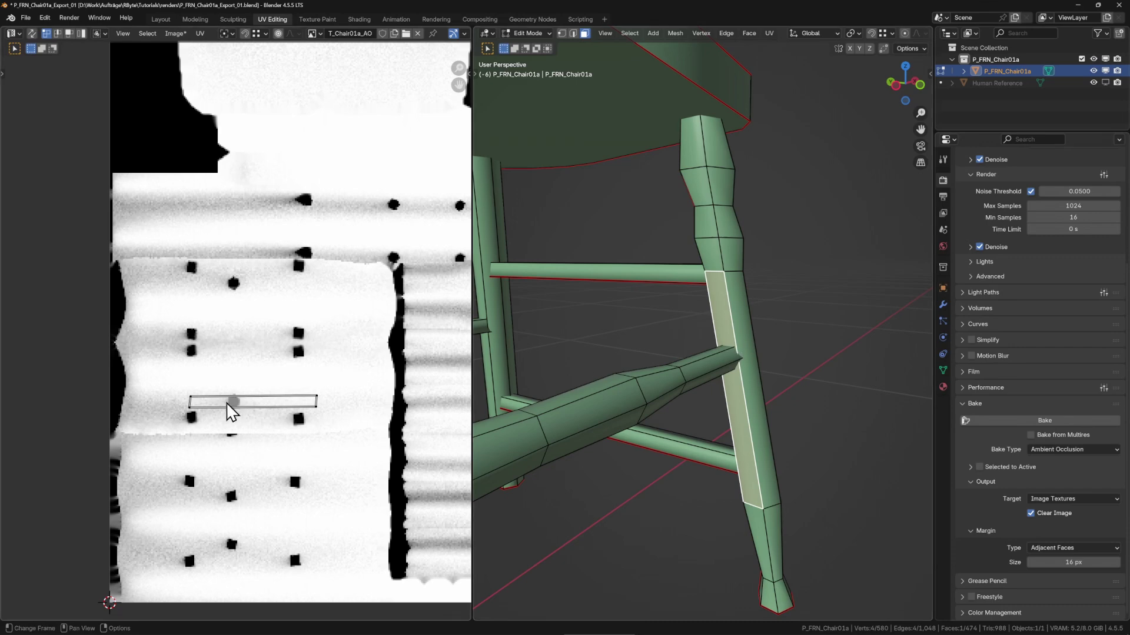
Select both turned front legs, starting from single faces and extending to linked faces, to identify their two UV islands.
left_click_drag(800, 361, 621, 339)
left_click(612, 332)
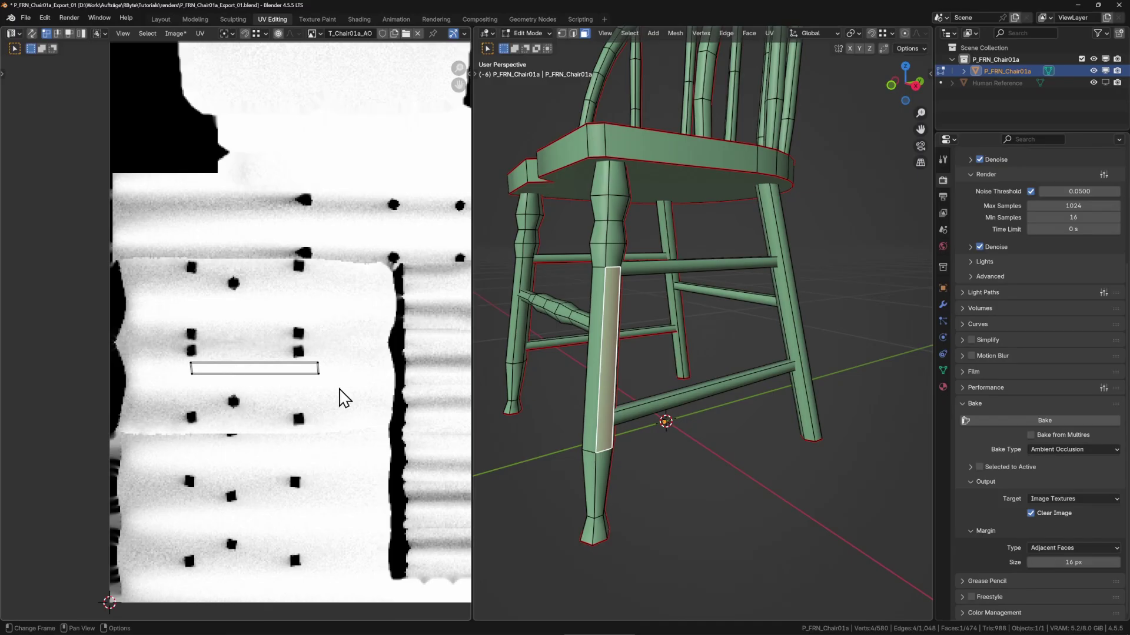
key("ctrl+l")
left_click(519, 320, "shift")
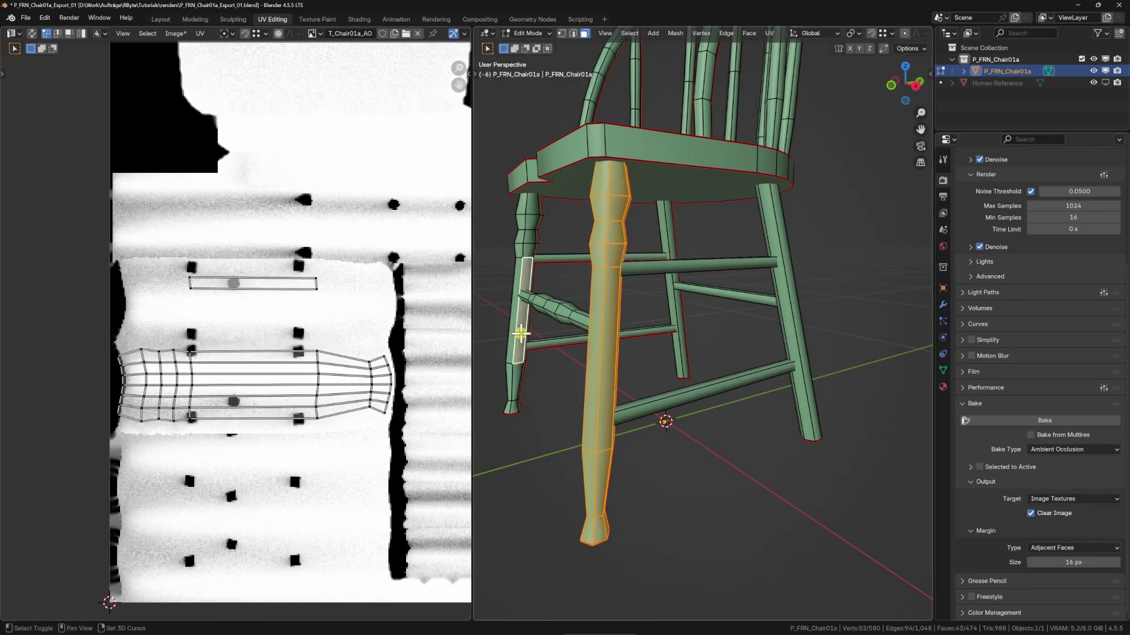
key("ctrl+l")
left_click(608, 345)
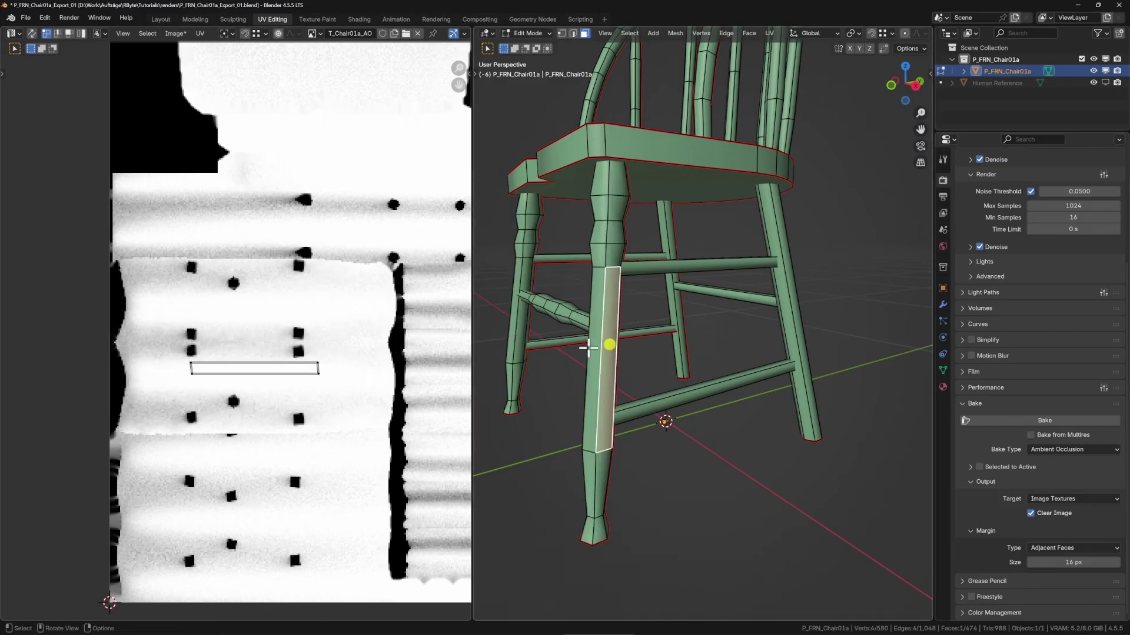
key("ctrl+l")
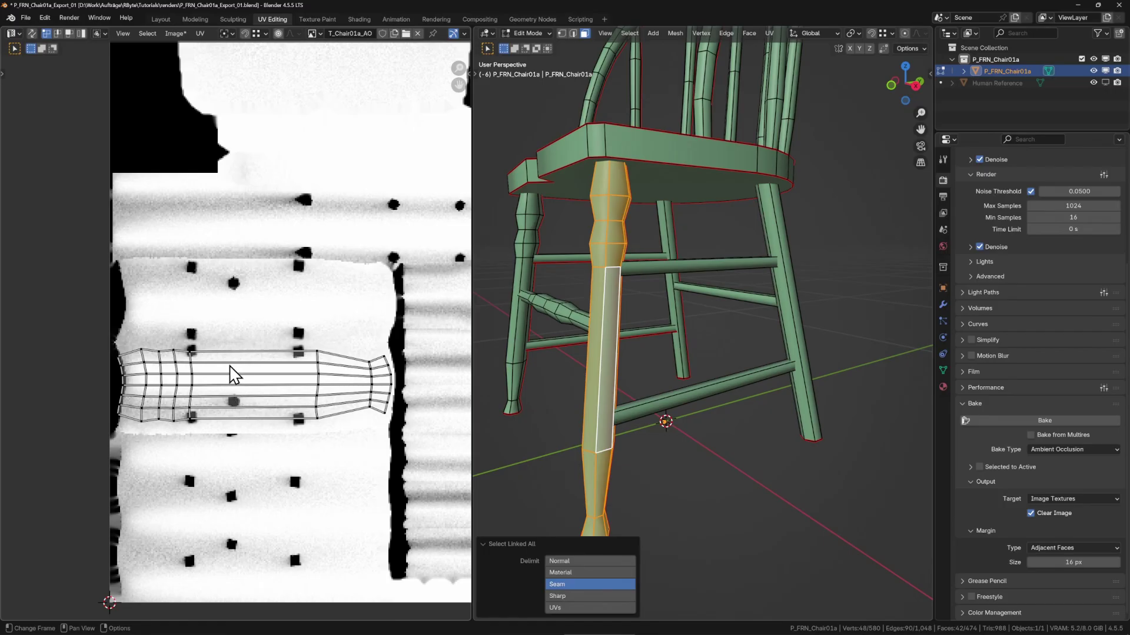
left_click(520, 313, "shift")
key("ctrl+l")
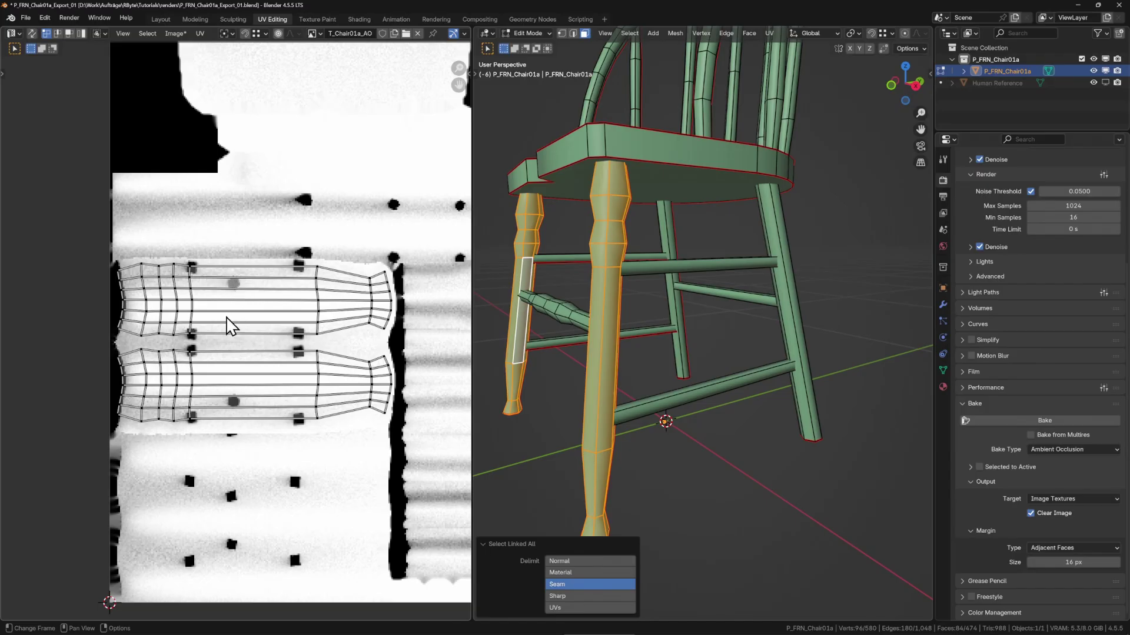
Select both straight rear legs with their linked faces to identify their two UV islands.
left_click_drag(769, 320, 740, 352)
left_click(760, 336)
key("ctrl+l")
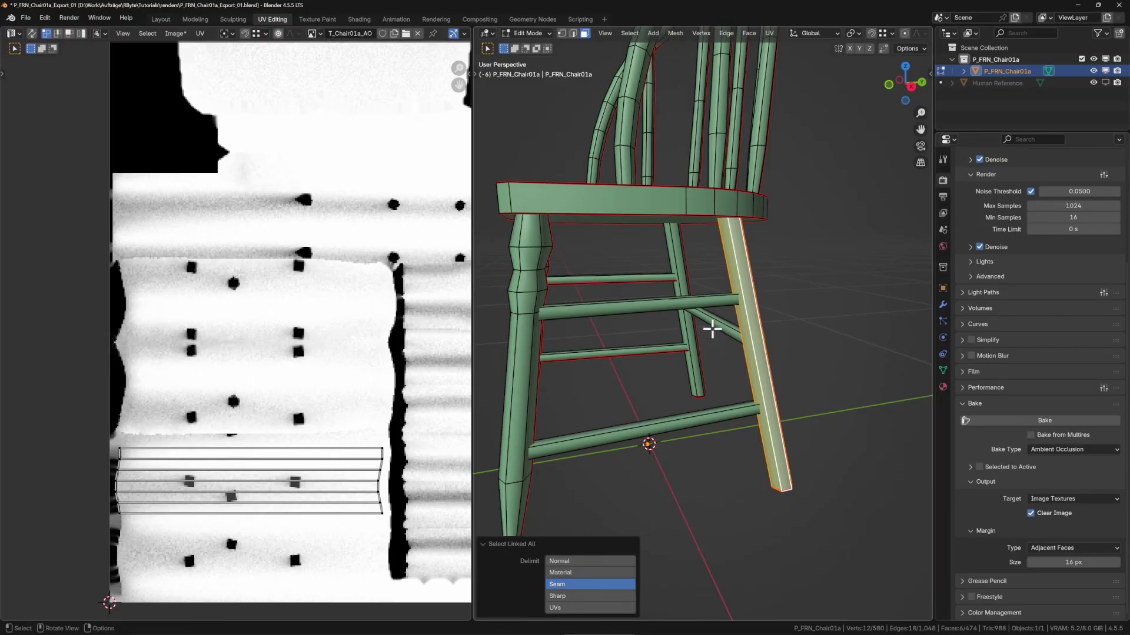
left_click(689, 330, "shift")
key("ctrl+l")
left_click_drag(688, 330, 564, 307)
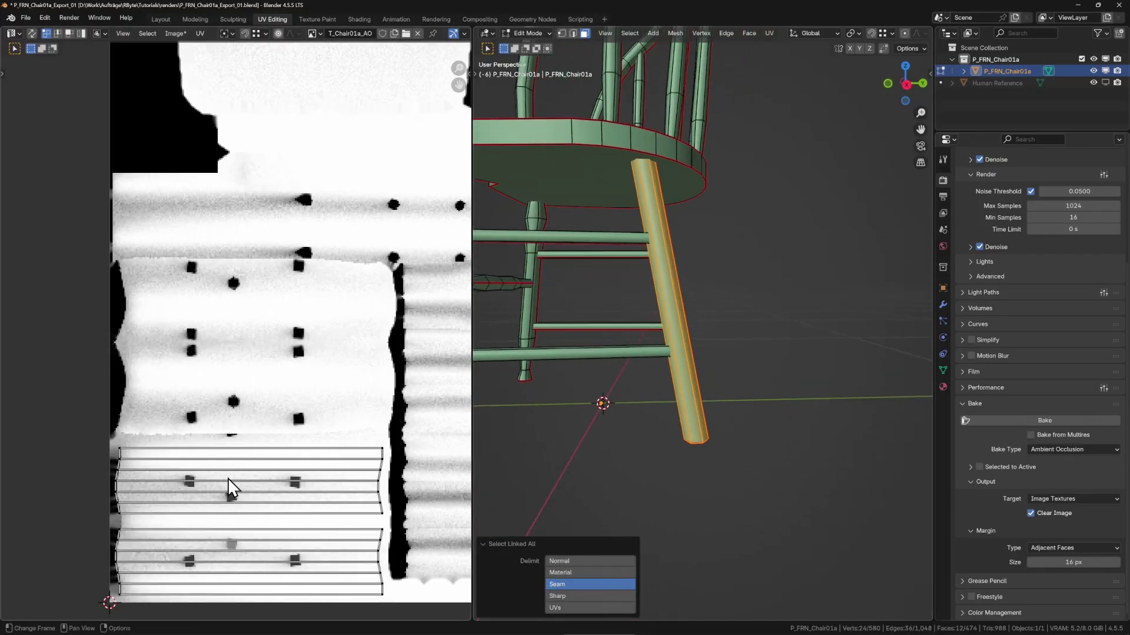
Pick an inner face of a rear leg and reselect both linked rear legs to match the stretcher joints with the UV spots.
left_click_drag(659, 335, 585, 339)
left_click(723, 267)
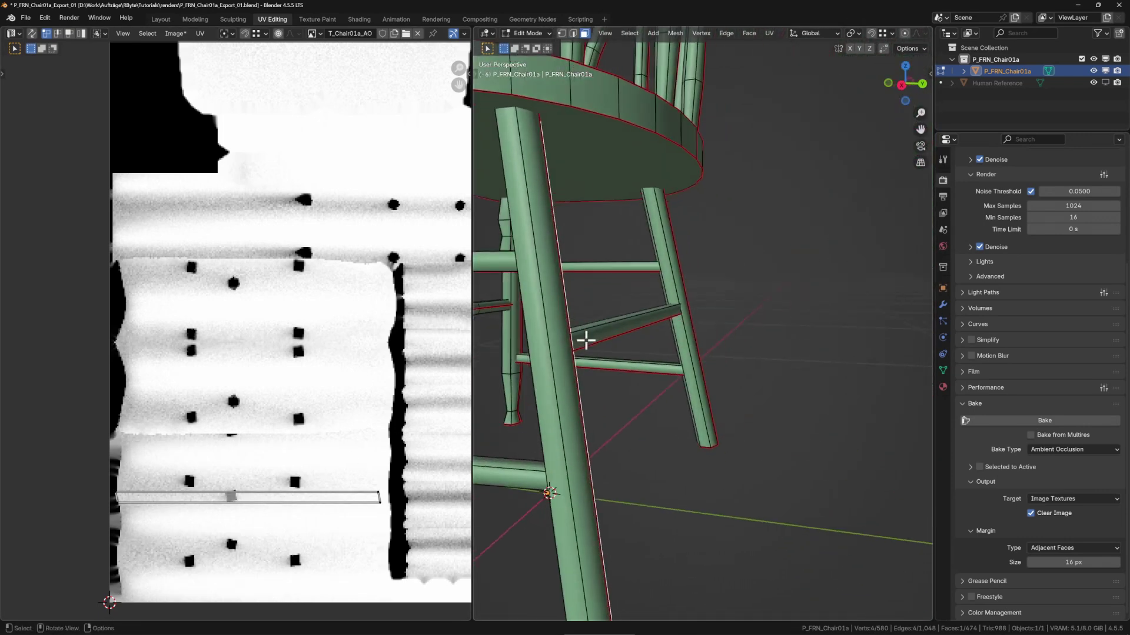
left_click(541, 346, "shift")
key("ctrl+l")
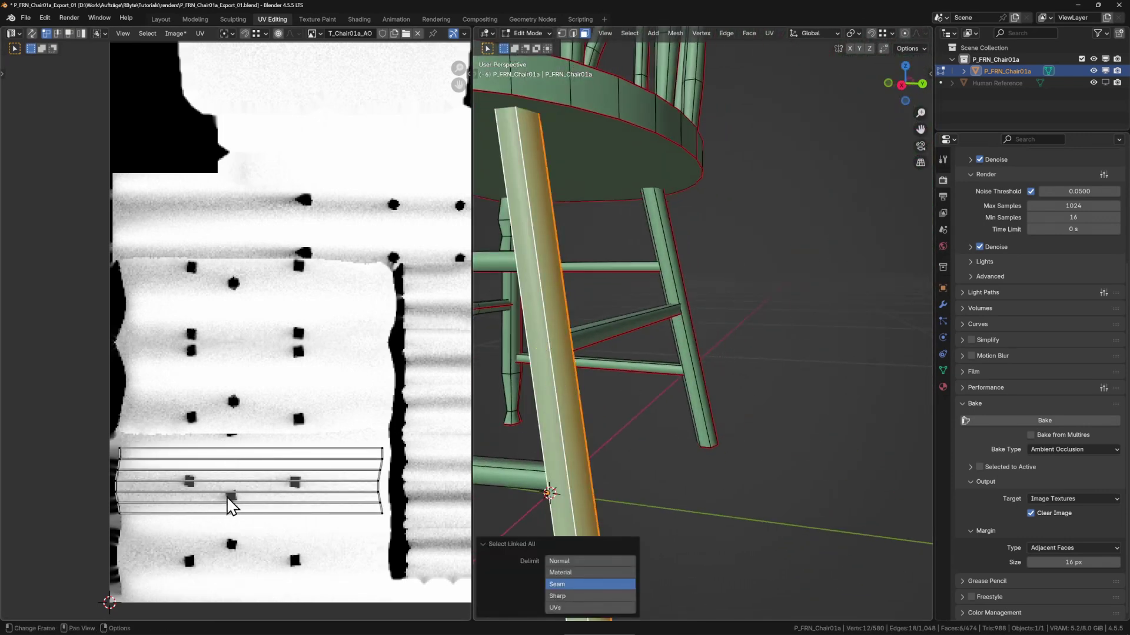
left_click(691, 353, "shift")
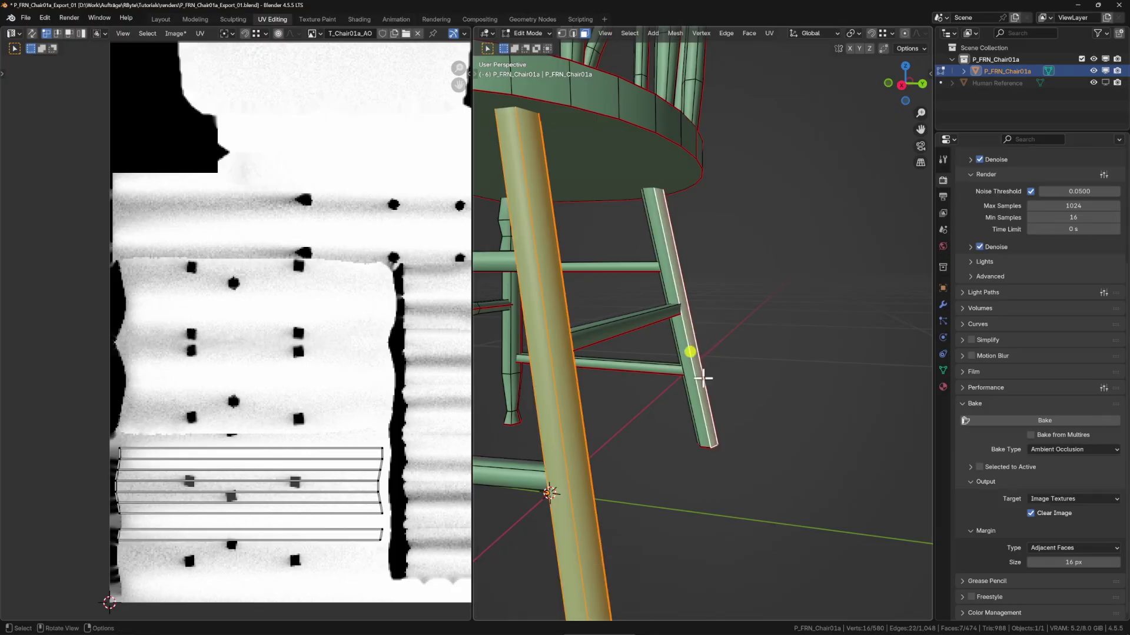
key("ctrl+l")
Add both front legs with their linked faces to the rear-leg selection to examine all four leg islands together.
scroll(724, 370, "down", 2)
left_click_drag(743, 370, 614, 329)
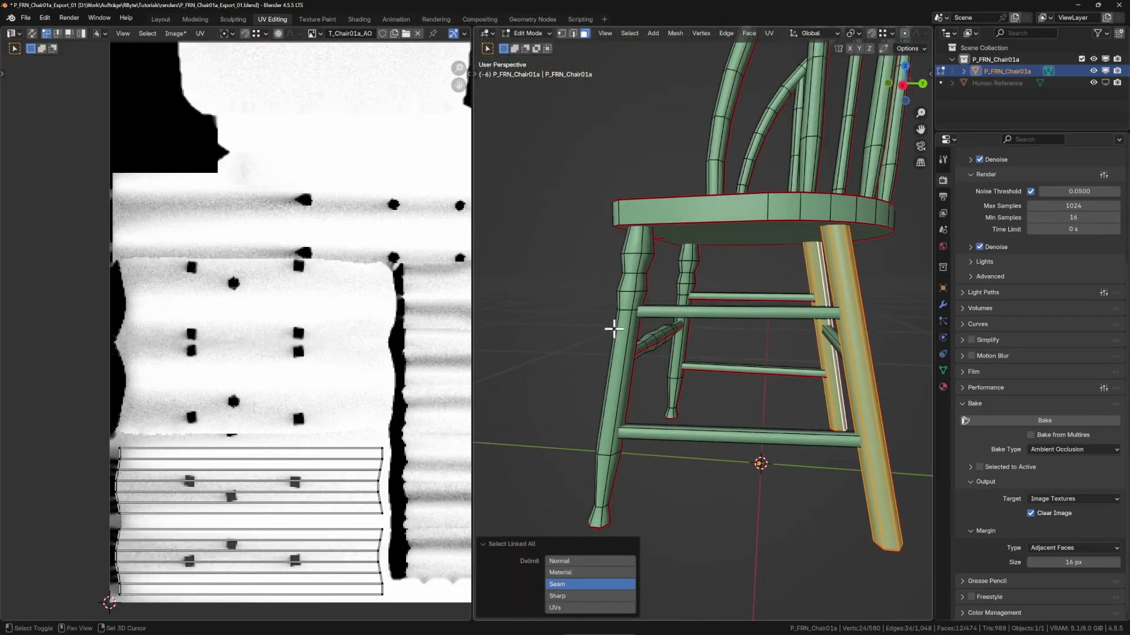
left_click(626, 333, "shift")
key("ctrl+l")
left_click(676, 347, "shift")
key("ctrl+l")
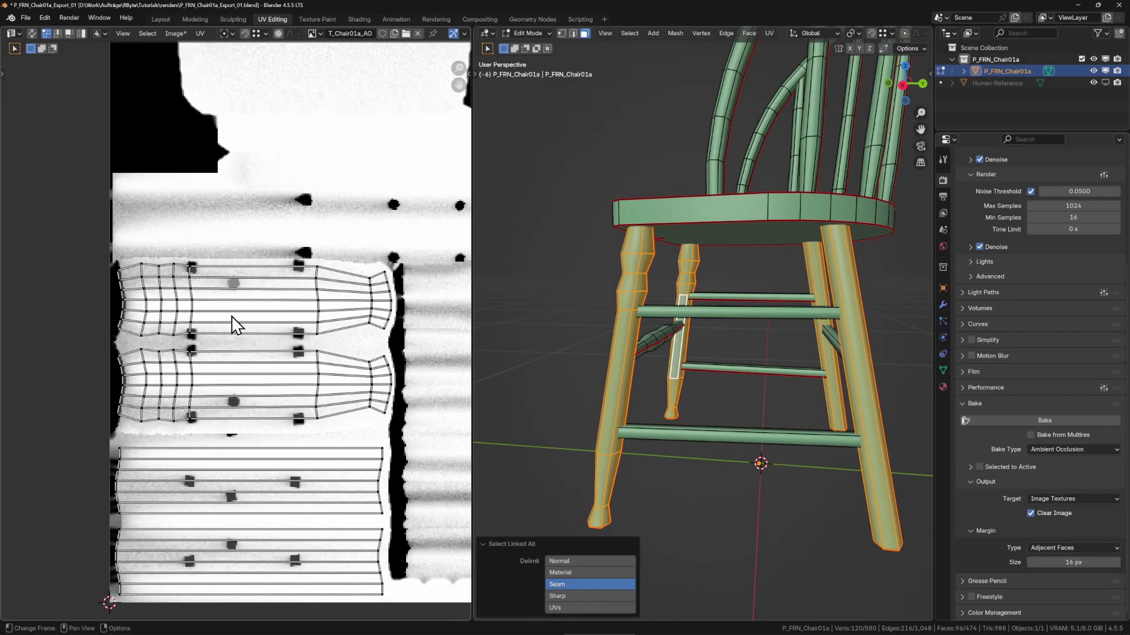
left_click_drag(645, 376, 658, 210)
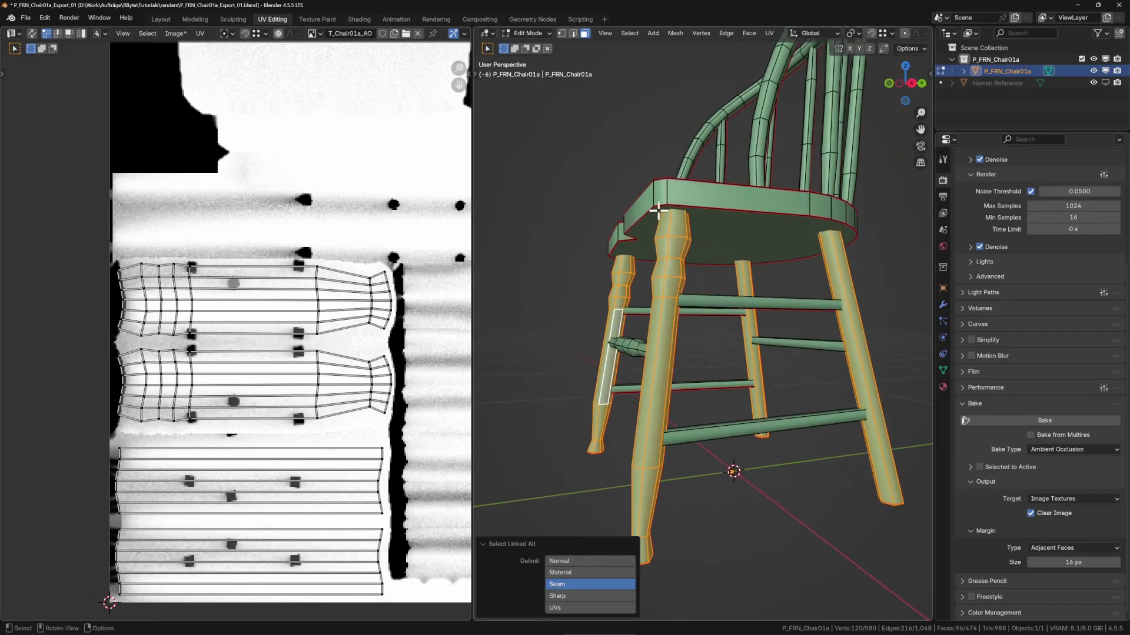
Switch to the Texture Paint workspace and set the brush color to red #FF0028.
left_click(317, 19)
mouse_move(778, 316)
left_mouse_down()
mouse_move(818, 321)
mouse_move(731, 320)
mouse_move(761, 319)
left_mouse_up()
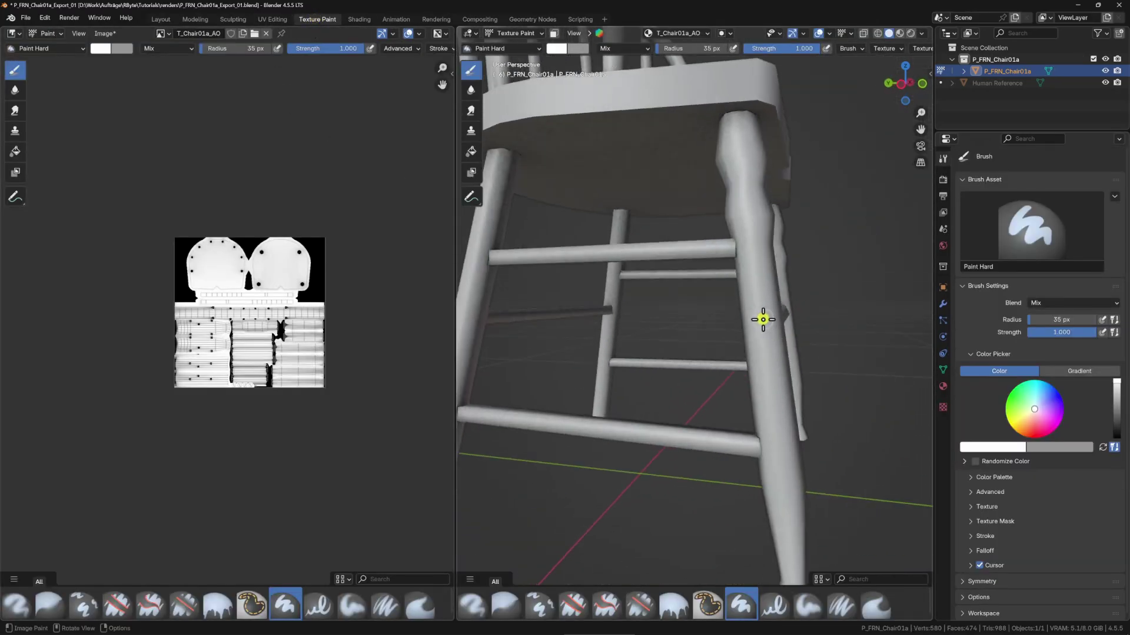
left_click(95, 47)
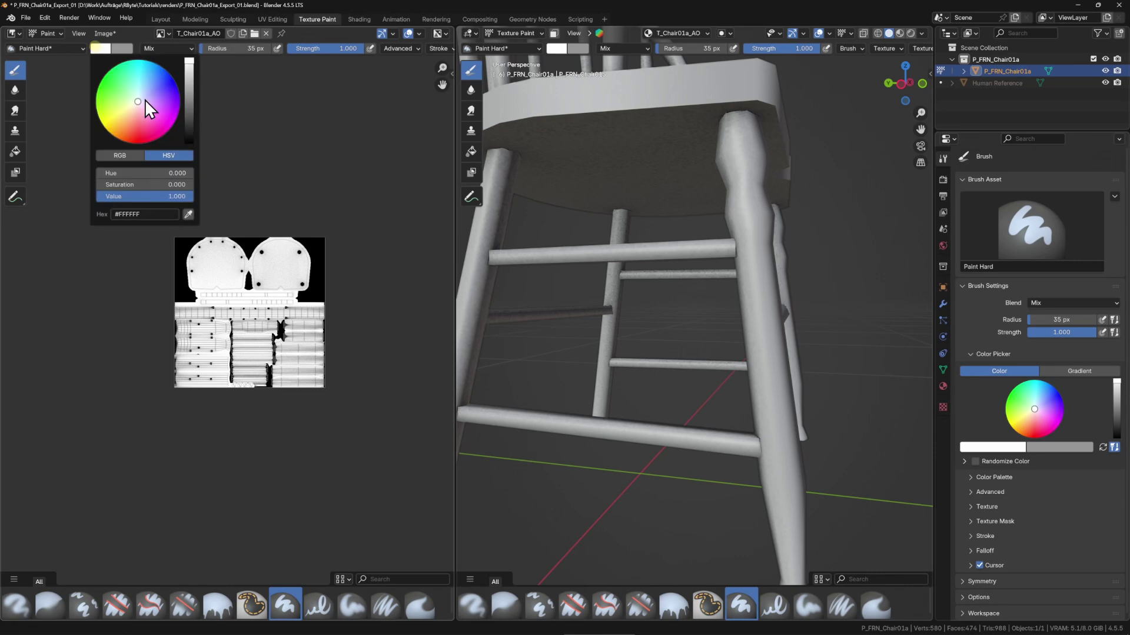
left_click_drag(146, 100, 151, 111)
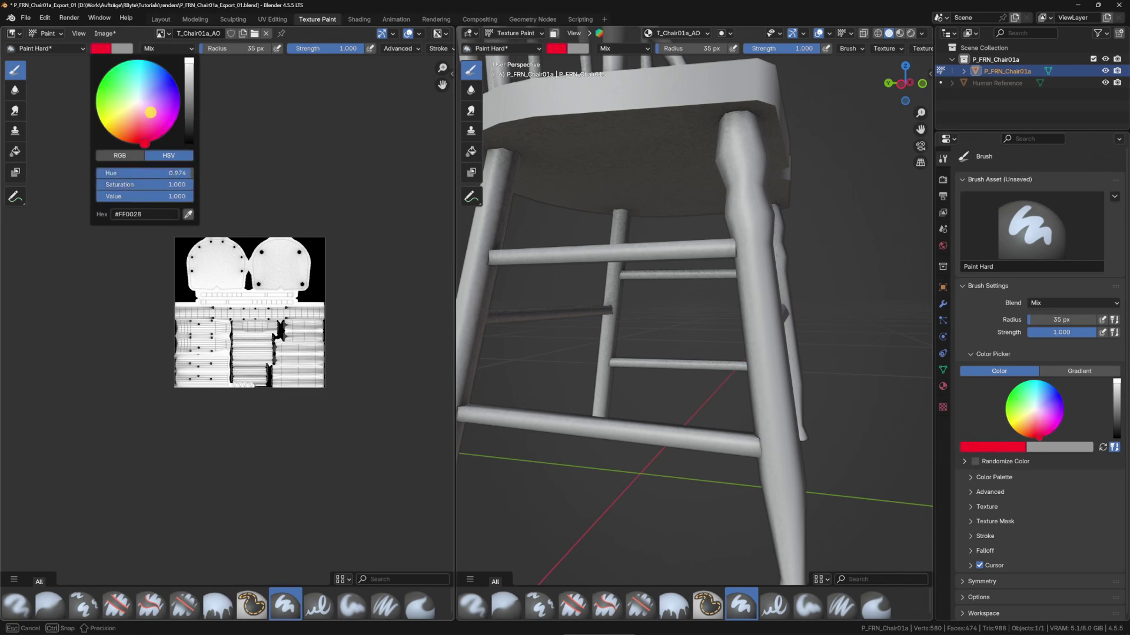
Try a red test mark on the front leg near the stretcher height.
left_click(759, 323)
mouse_move(775, 373)
left_mouse_down()
mouse_move(778, 390)
mouse_move(676, 395)
mouse_move(602, 347)
mouse_move(597, 323)
mouse_move(612, 396)
mouse_move(729, 404)
mouse_move(593, 353)
mouse_move(738, 349)
left_mouse_up()
key("ctrl+z")
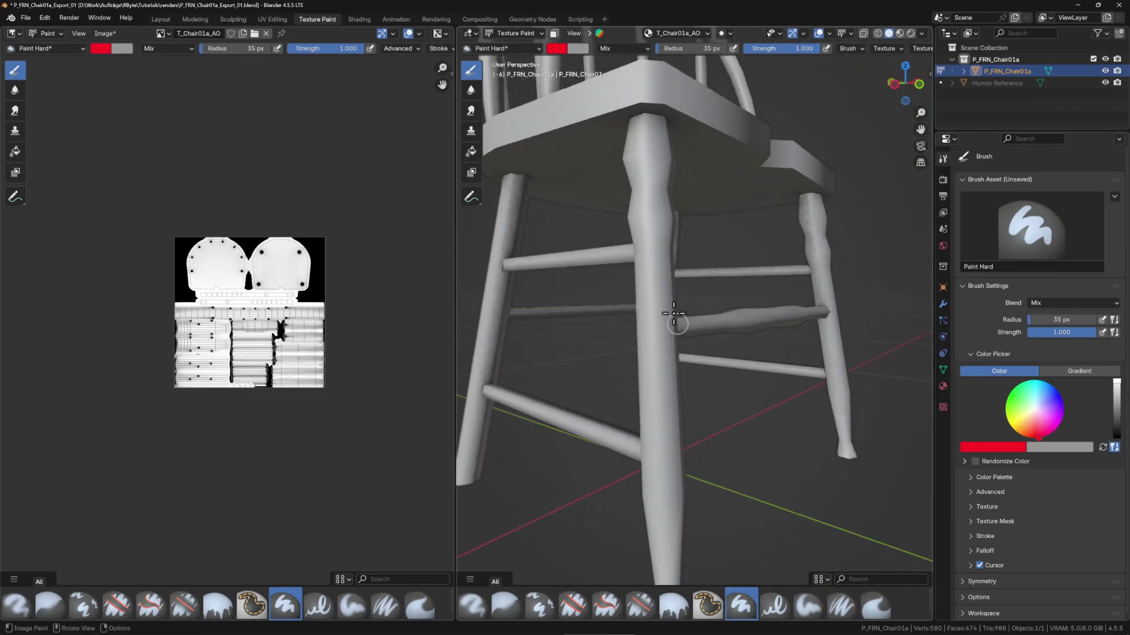
left_click(970, 506)
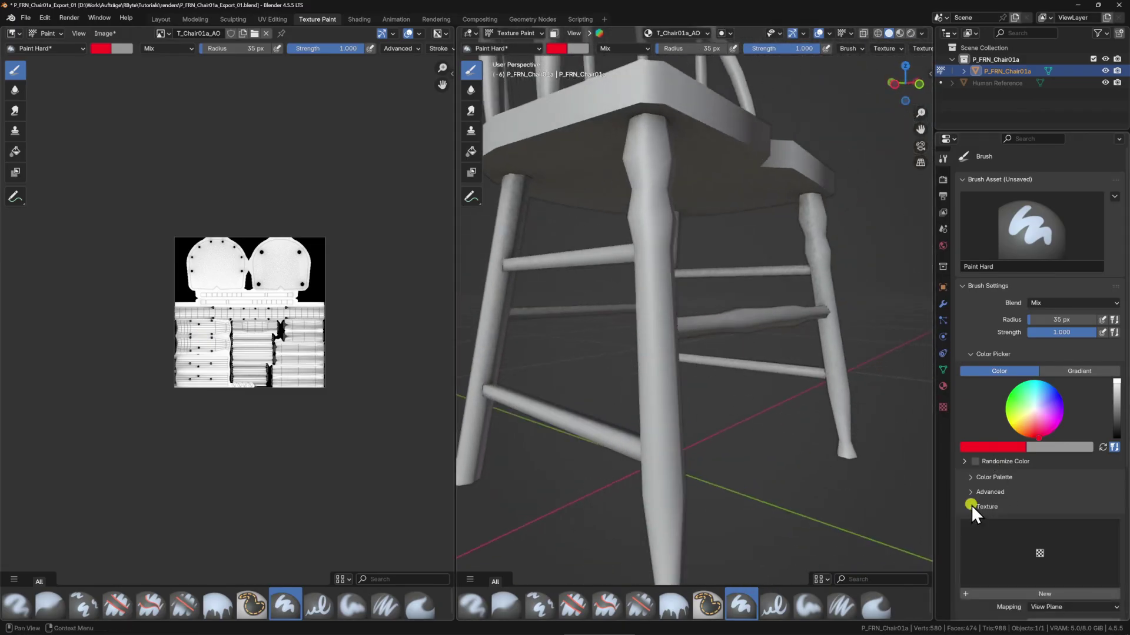
left_click(970, 505)
left_click(975, 519)
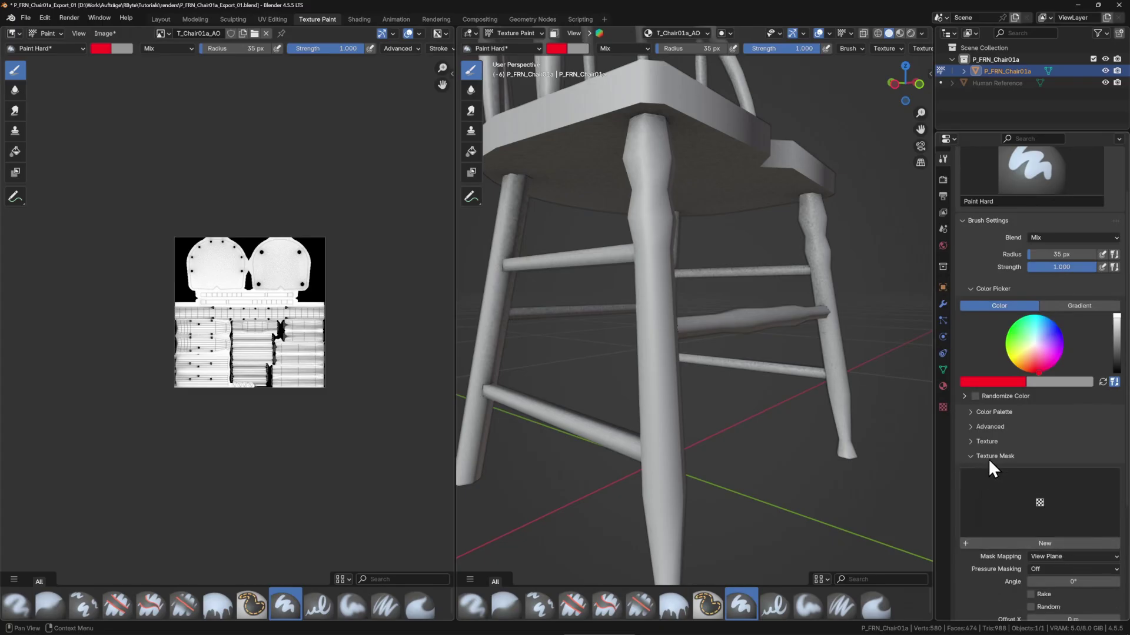
left_click(977, 456)
Examine the legs and stretchers from several sides, and return to the UV Editing workspace.
mouse_move(645, 328)
left_mouse_down()
mouse_move(792, 330)
mouse_move(782, 320)
mouse_move(792, 438)
left_mouse_up()
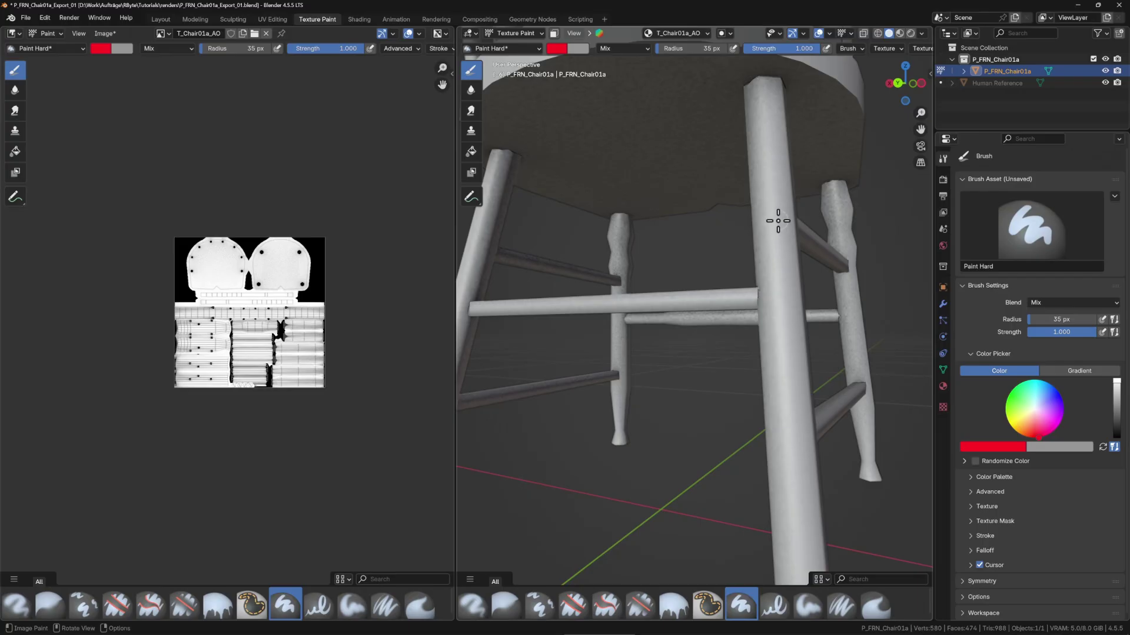
left_click_drag(777, 220, 678, 242)
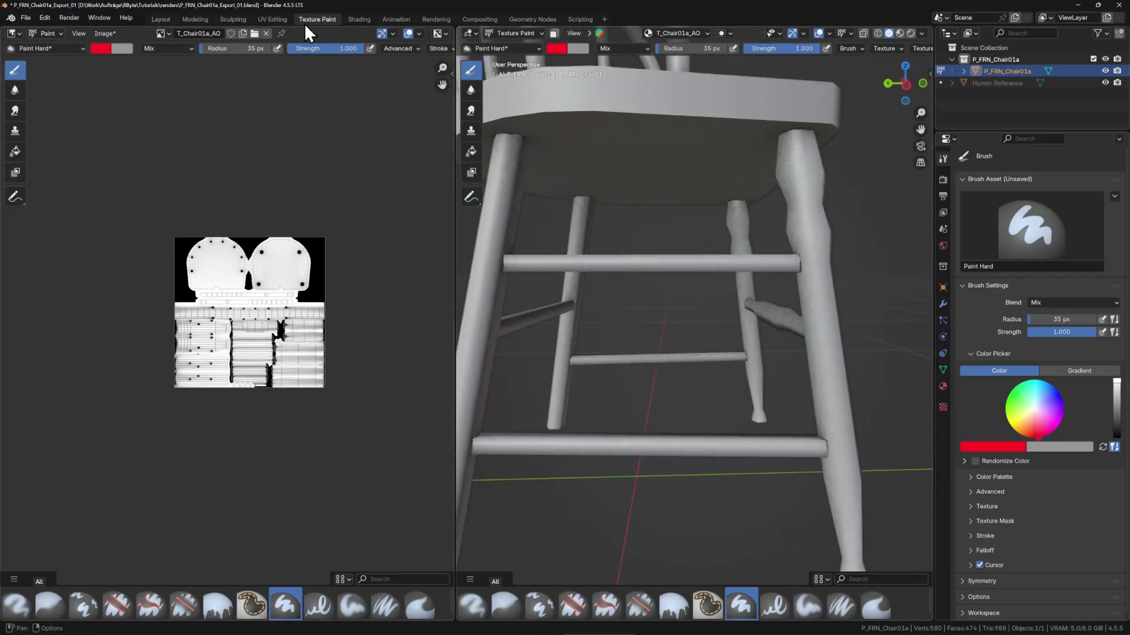
left_click(272, 19)
left_click_drag(686, 333, 728, 372)
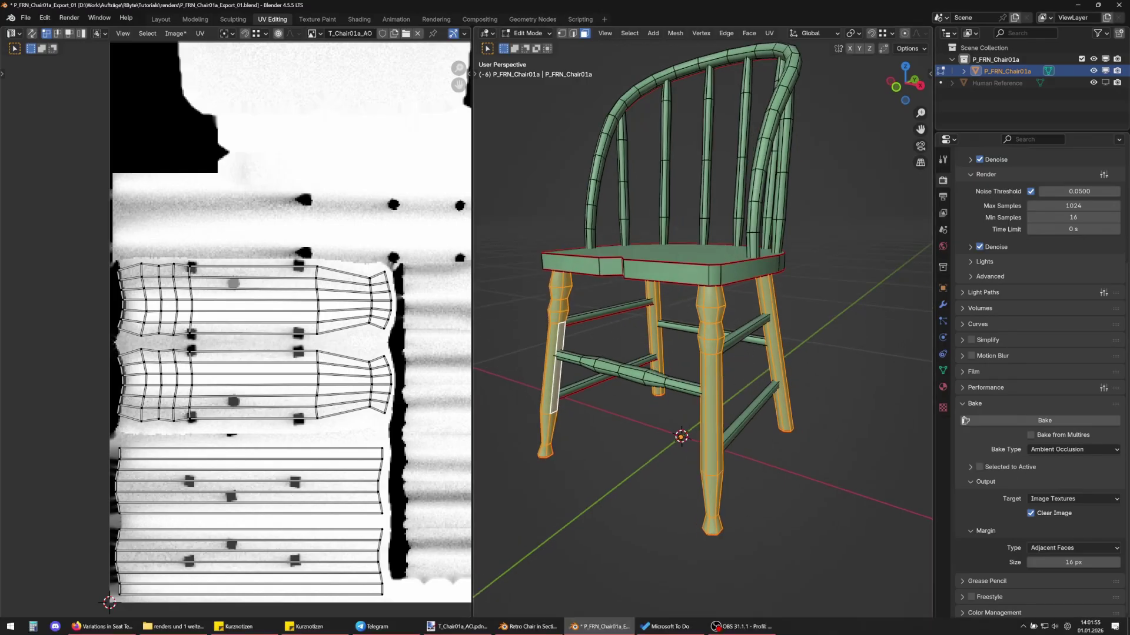
Switch to Paint.NET, create a 300 × 300 px image, and paste the copied golden ball picture into it.
left_click(458, 627)
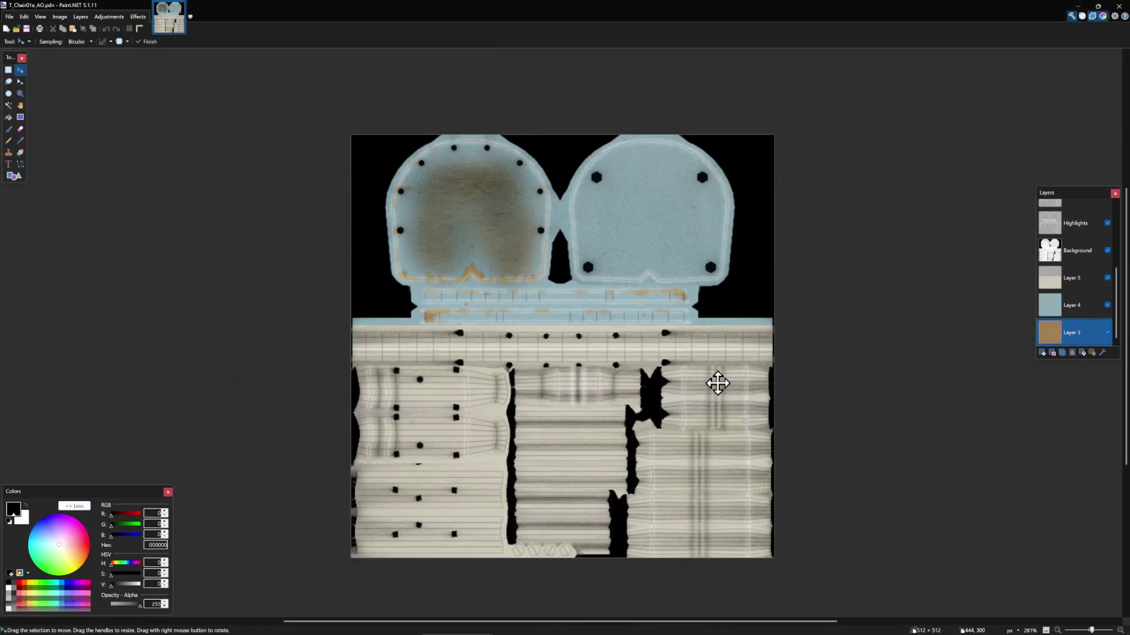
left_click(6, 30)
left_click(561, 373)
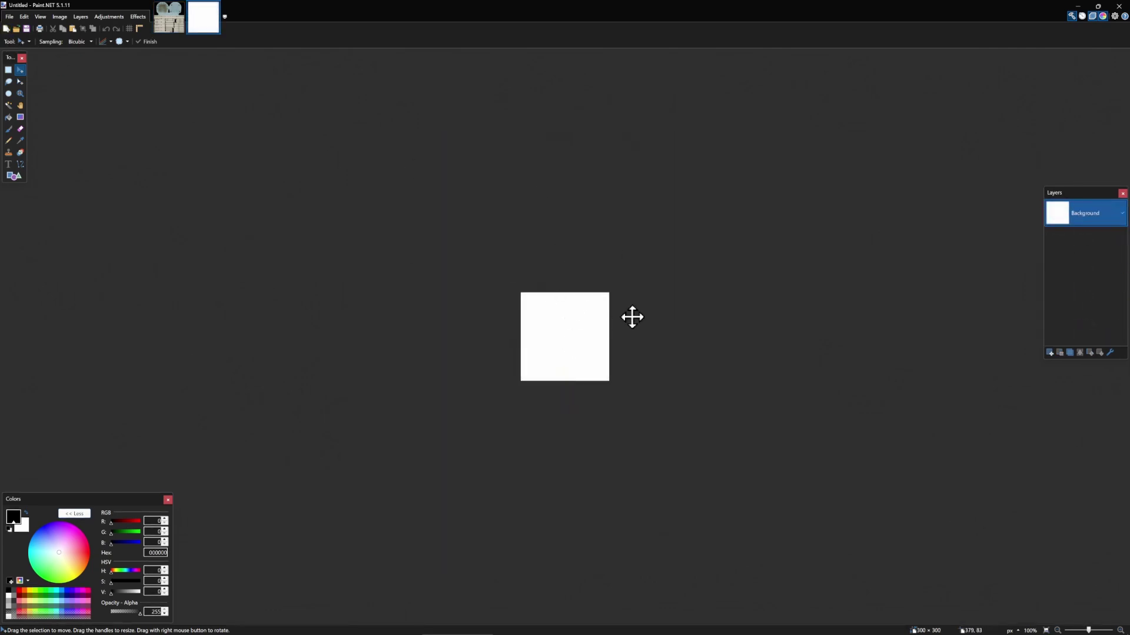
key("ctrl+v")
scroll(569, 298, "up", 1)
scroll(570, 396, "up", 3)
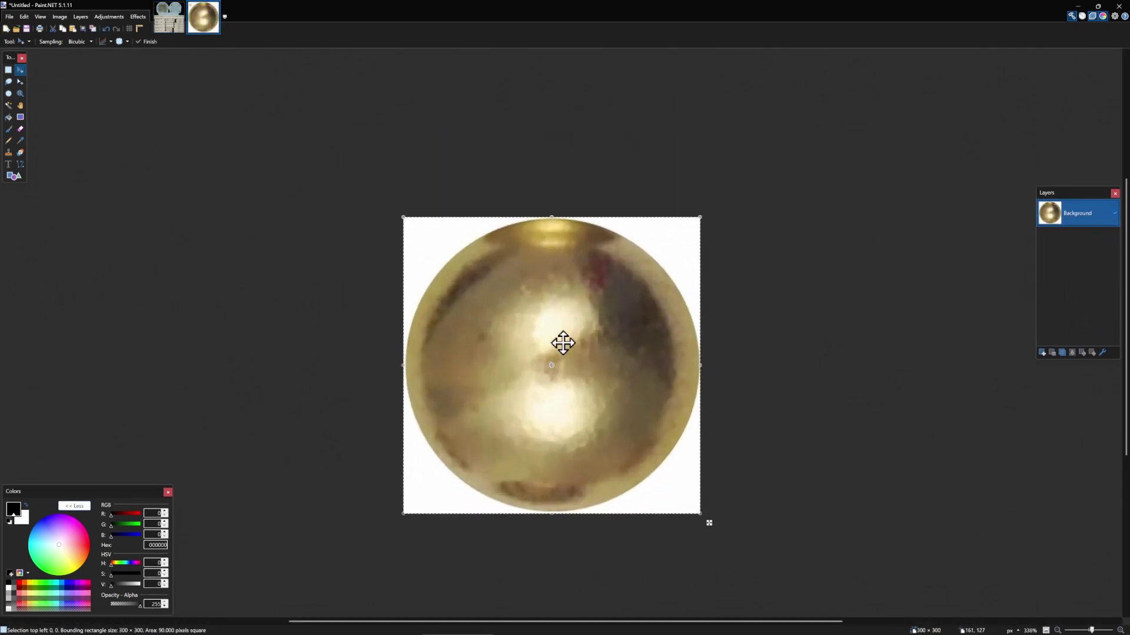
Select the white background around the golden ball with the Magic Wand and delete it.
left_click(8, 105)
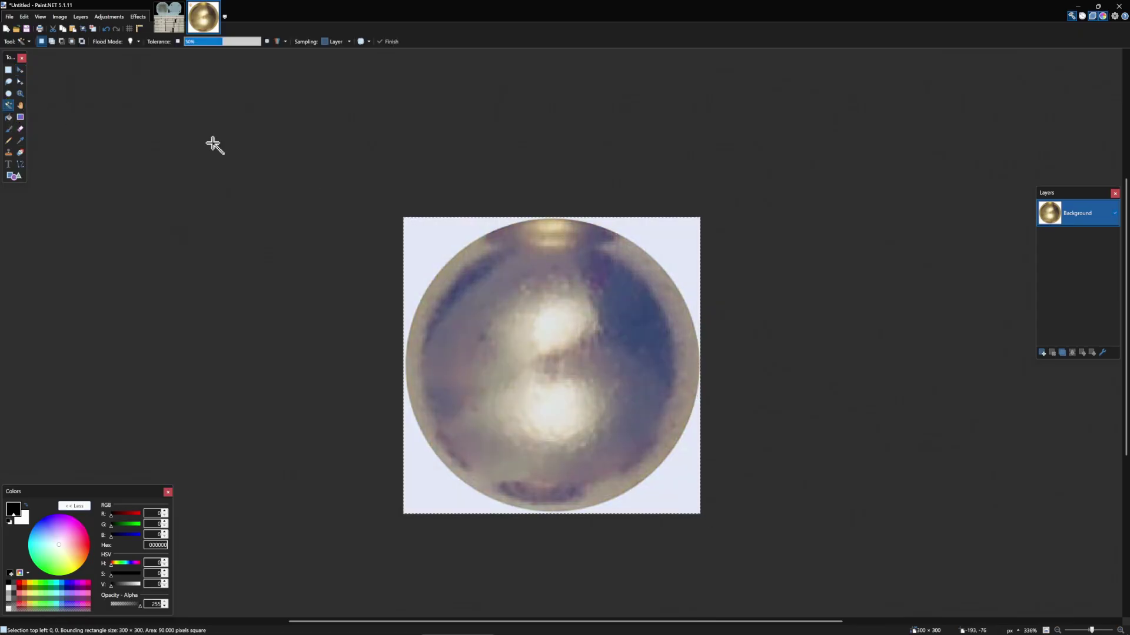
left_click(439, 240)
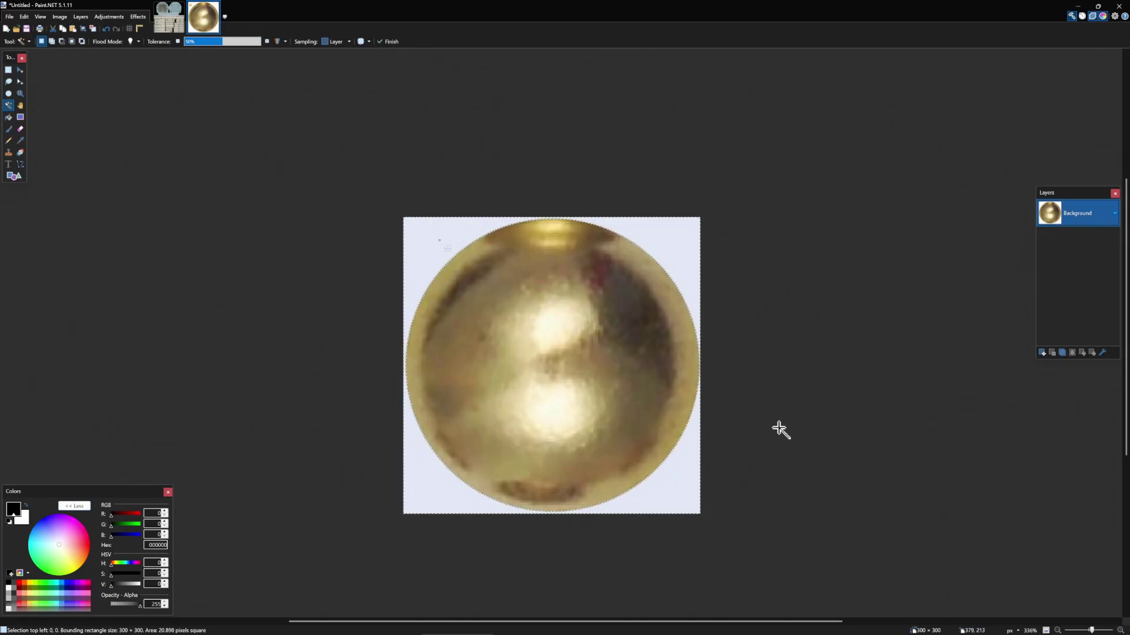
key("Delete")
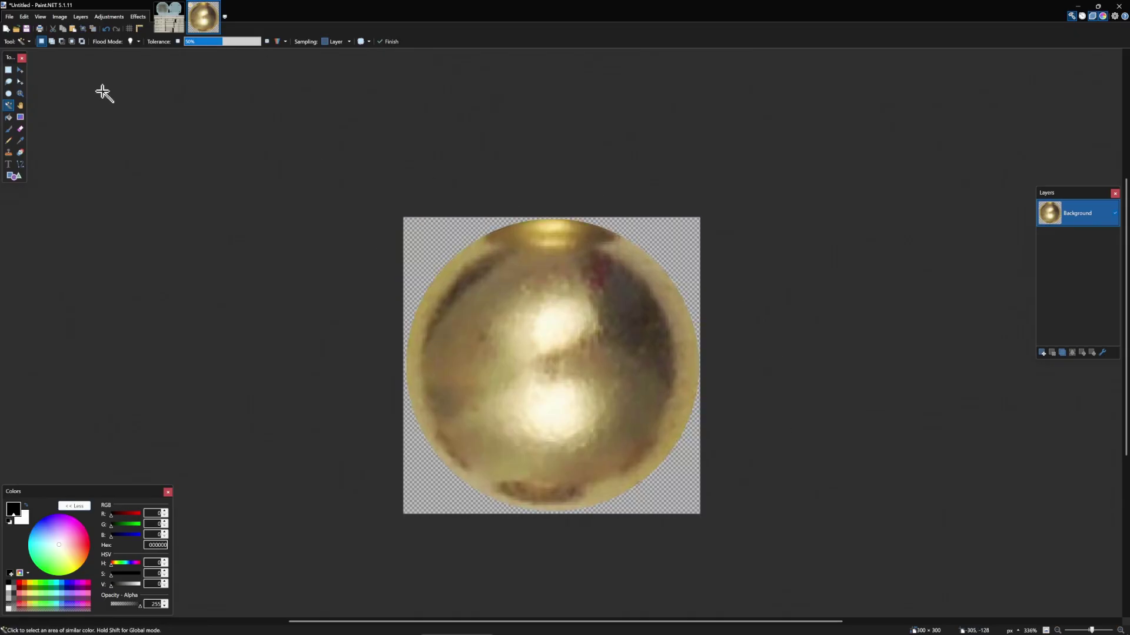
Copy the entire ball image and paste it onto a new layer directly above Layer 5 in the chair texture.
left_click(10, 71)
key("ctrl+a")
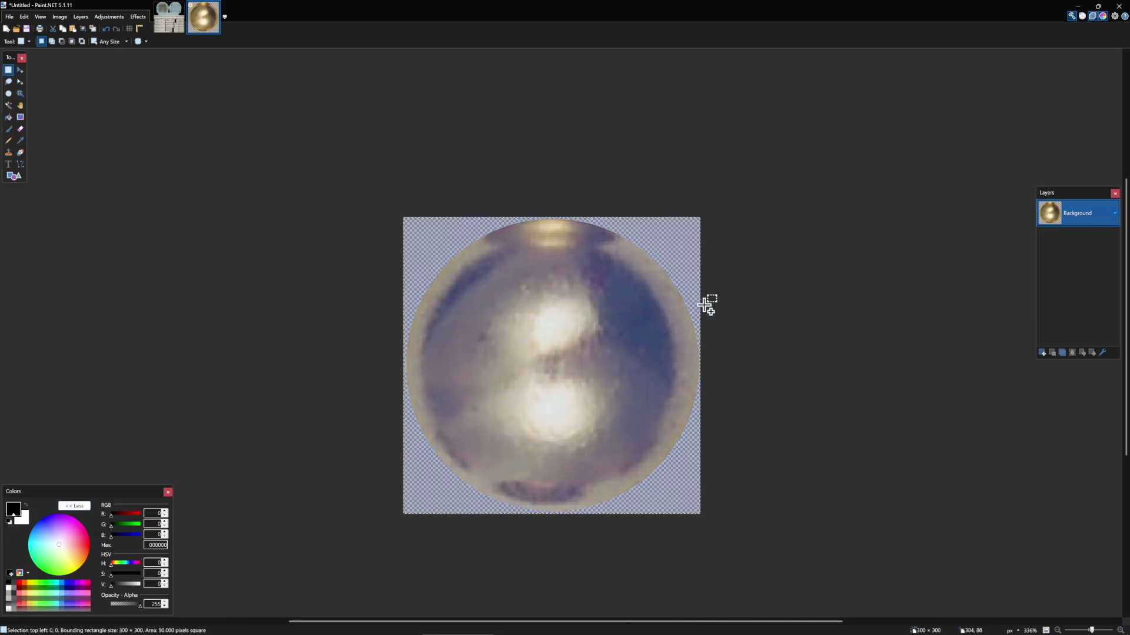
left_click(171, 28)
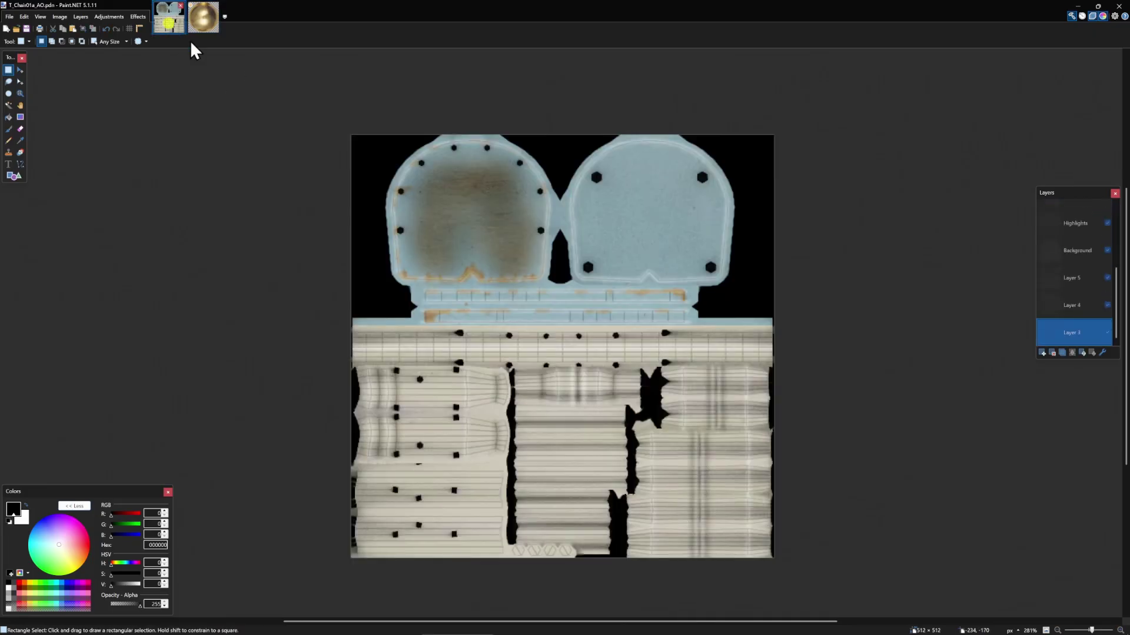
left_click(1072, 288)
scroll(1073, 297, "down", 1)
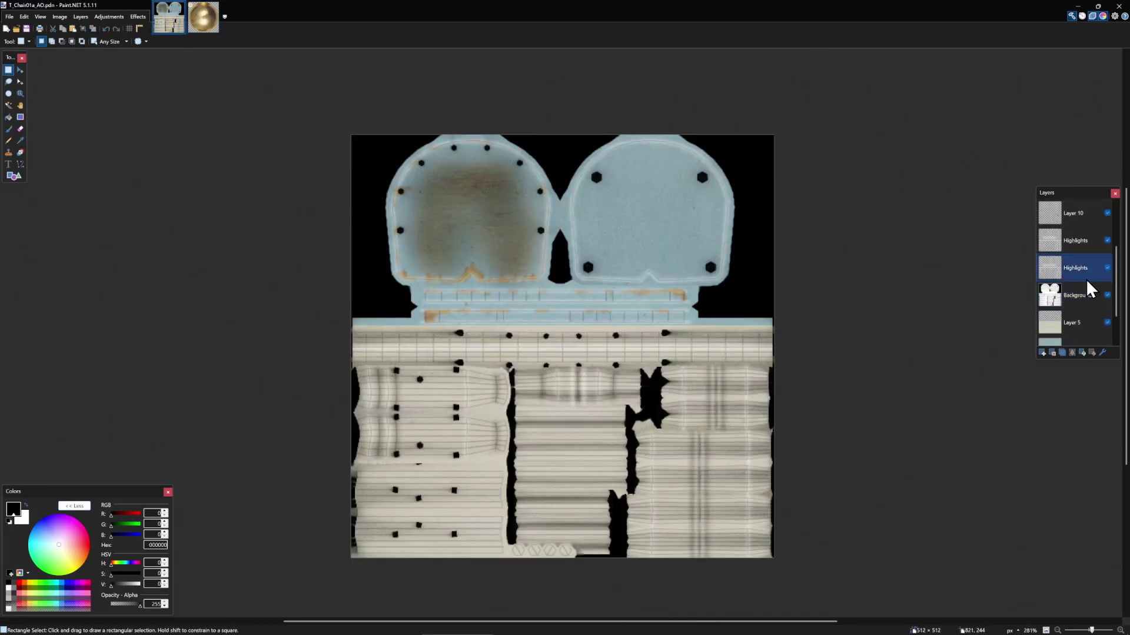
left_click(1073, 300)
scroll(1068, 306, "up", 2)
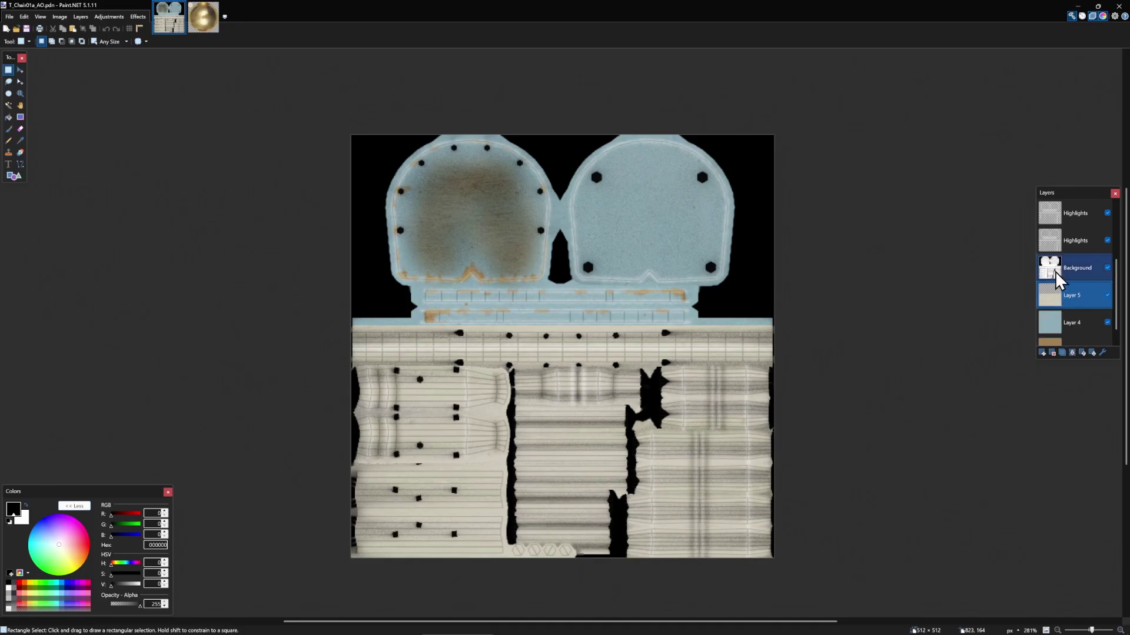
scroll(1068, 314, "down", 2)
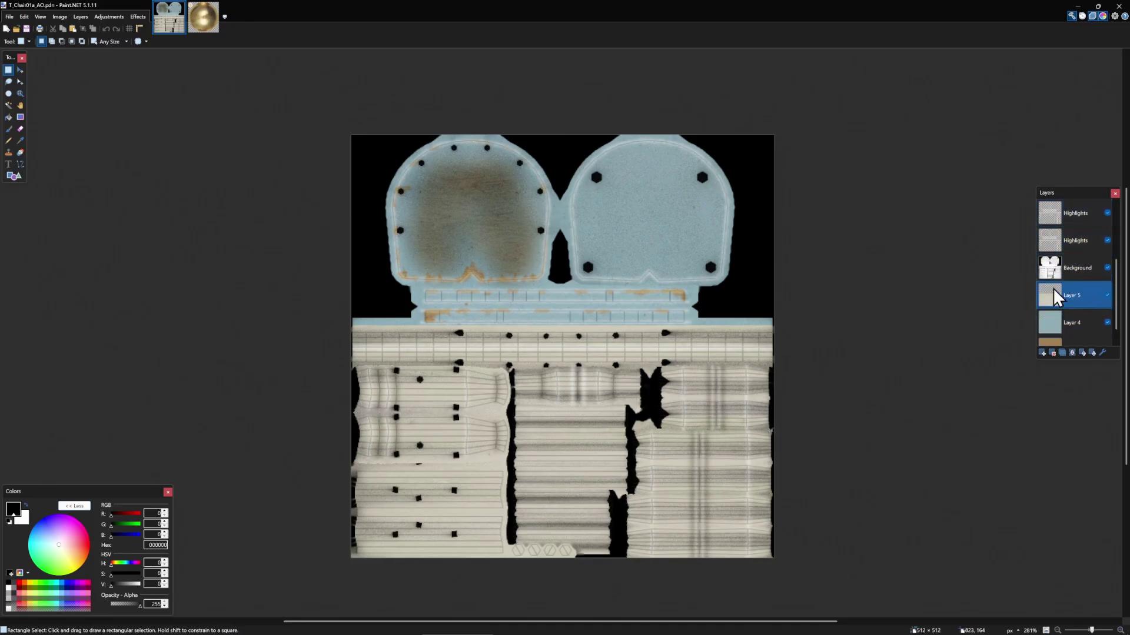
left_click(1042, 353)
key("ctrl+v")
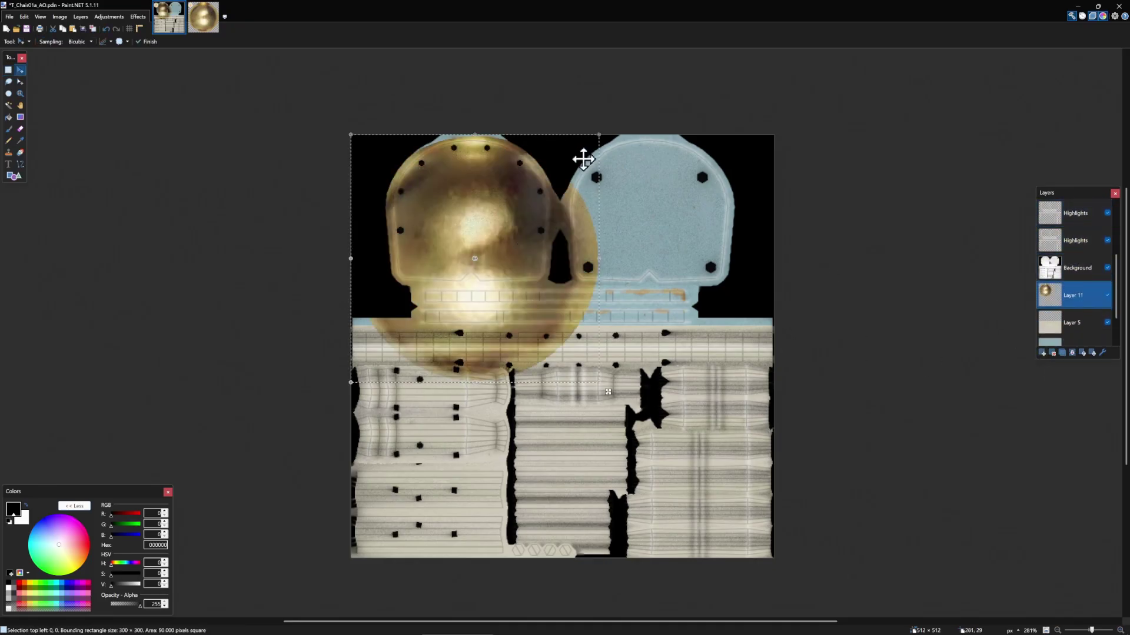
Shrink the pasted ball to 11 × 11 px and place it on the uppermost leg island, below its round black joint mark.
left_click_drag(528, 200, 467, 389)
scroll(414, 411, "up", 6)
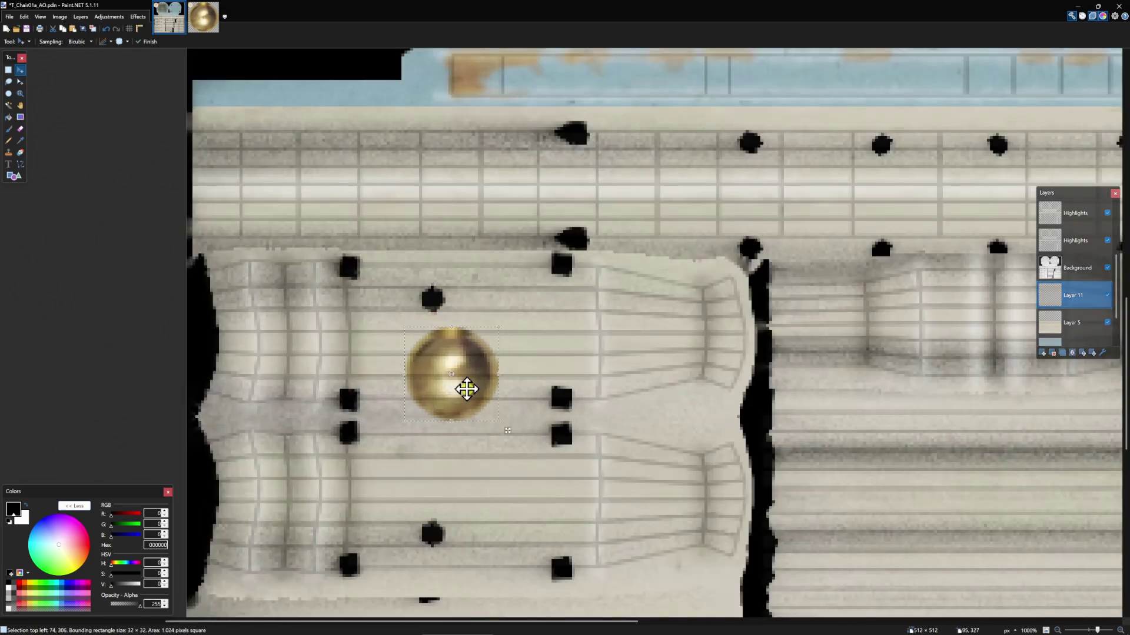
left_click_drag(502, 425, 443, 373)
left_click_drag(458, 411, 467, 294)
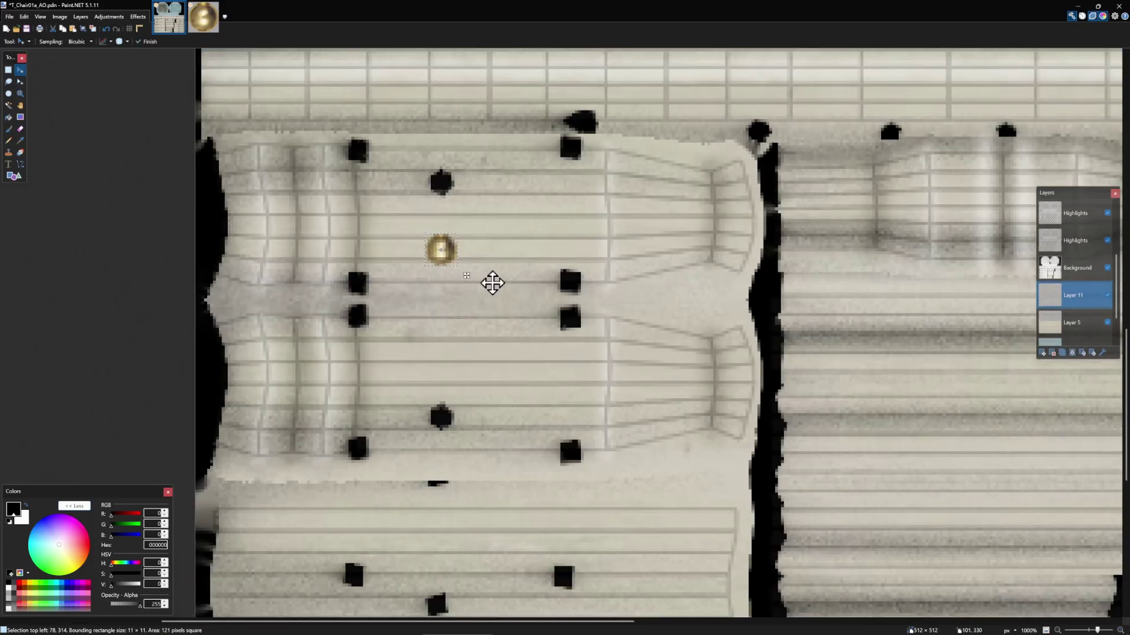
Paste copies of the small ball onto the other three leg islands, roughly in line with their central joint marks.
left_click_drag(449, 257, 497, 132)
key("ctrl+v")
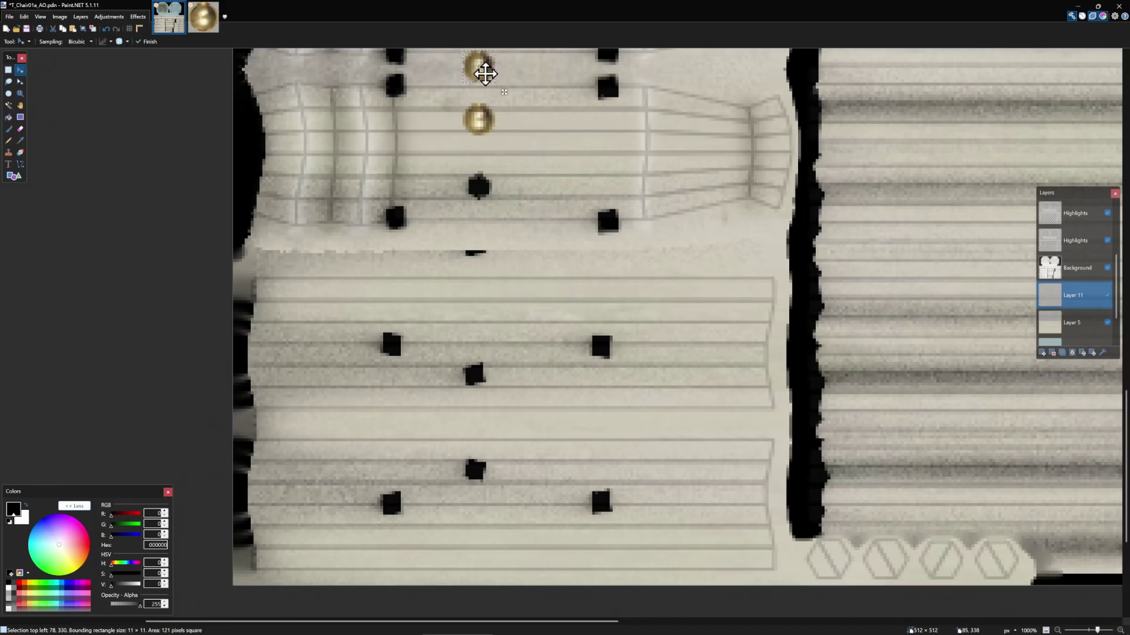
left_click_drag(485, 74, 481, 318)
left_click_drag(479, 360, 554, 321)
key("ctrl+z")
scroll(554, 322, "down", 2)
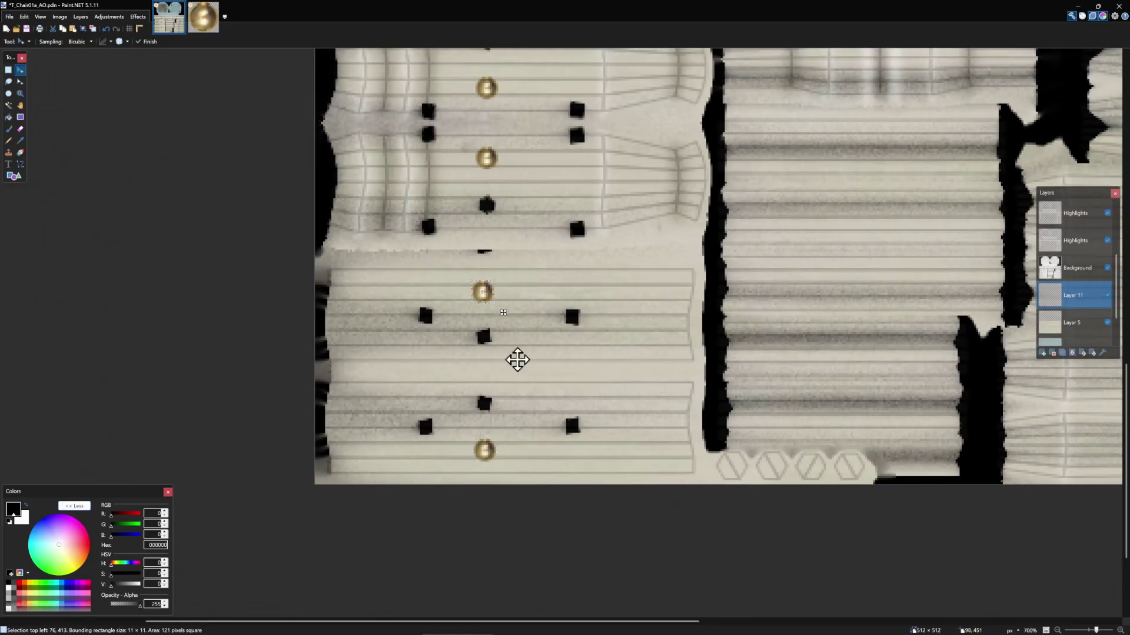
key("ctrl+y")
scroll(573, 297, "down", 4)
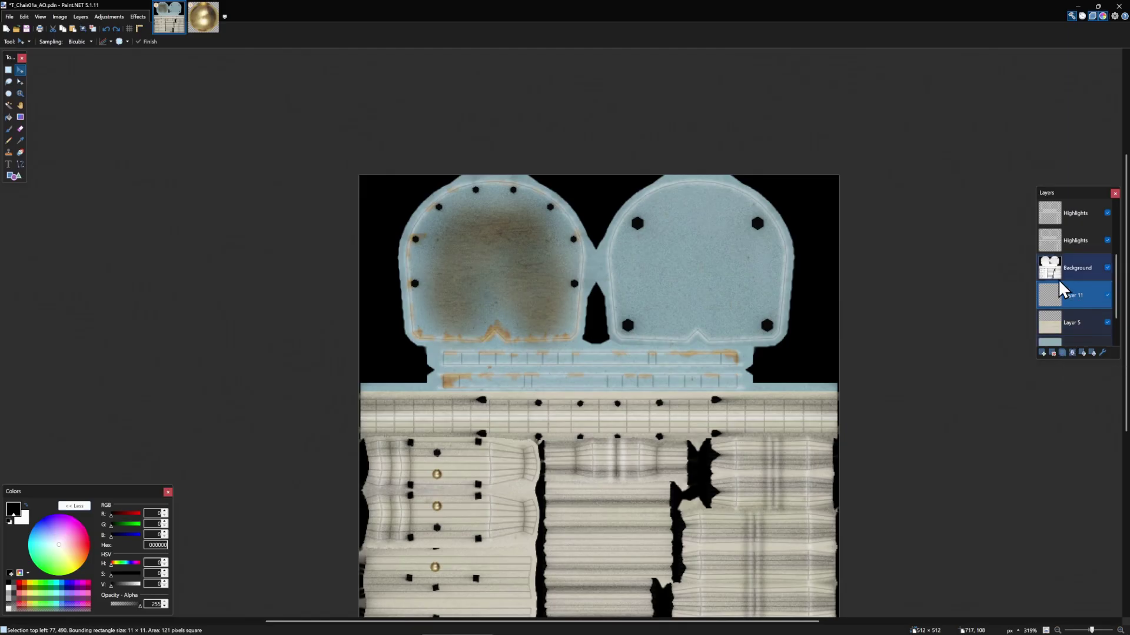
Duplicate the Background layer, move the copy's seat-top area with the spindle holes over the seat underside, and clear the selection.
left_click(1064, 272)
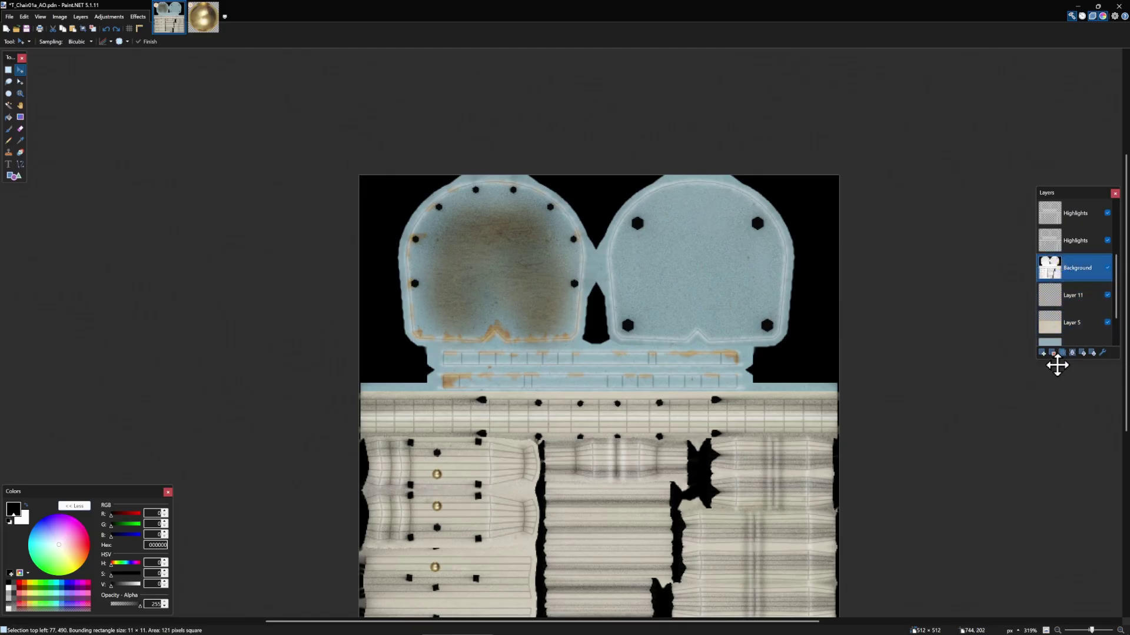
left_click(1063, 353)
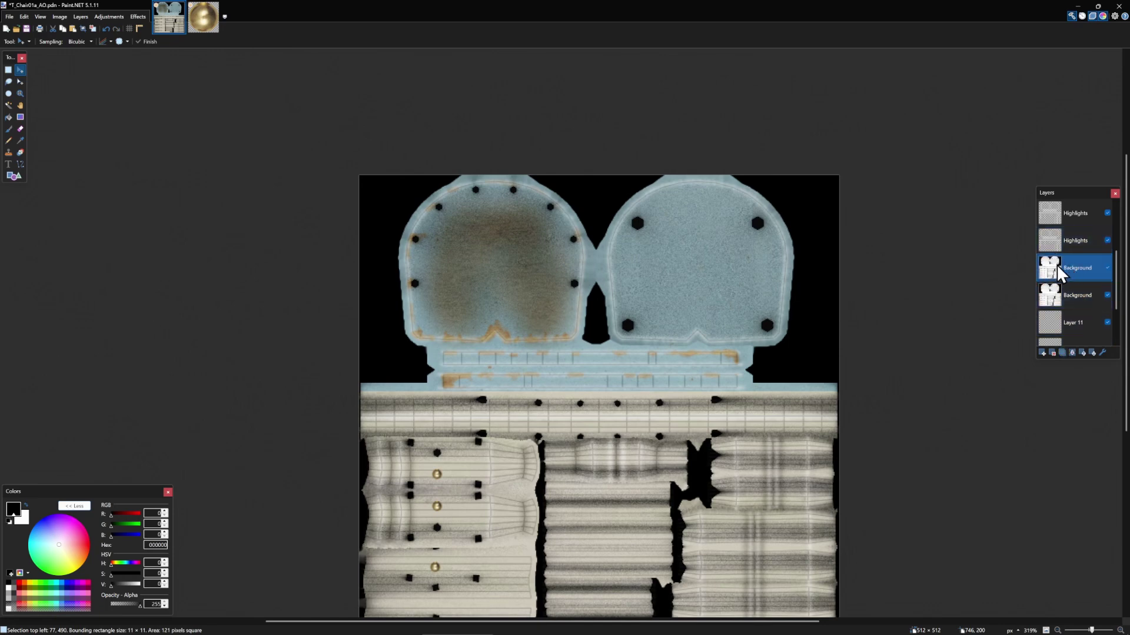
left_click(8, 70)
scroll(504, 227, "up", 2)
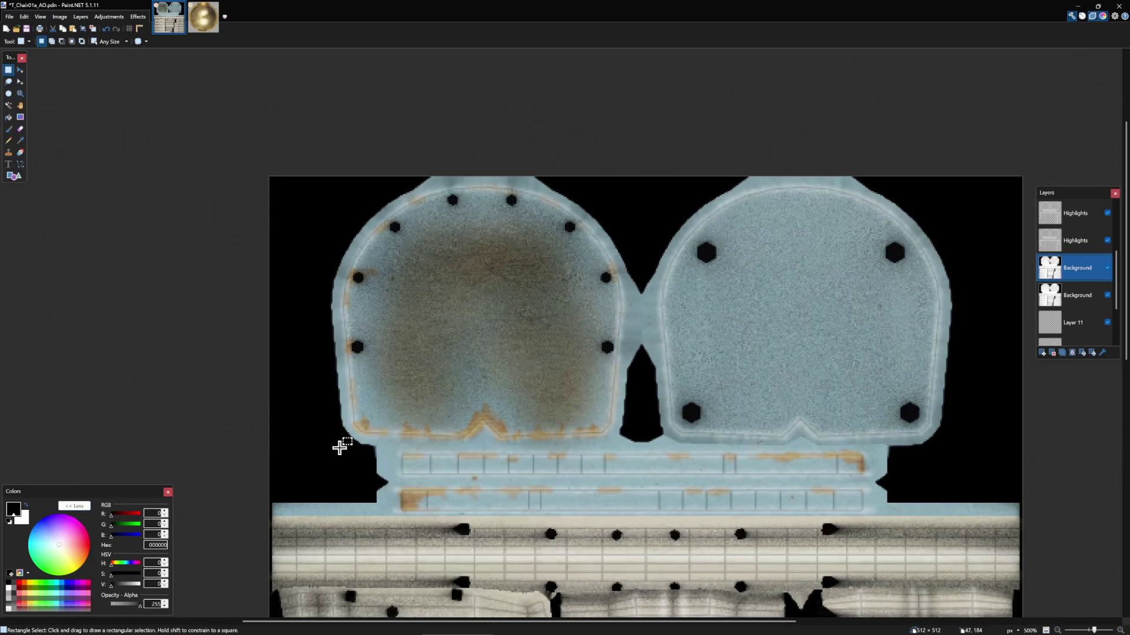
left_click_drag(339, 448, 632, 168)
left_click(19, 69)
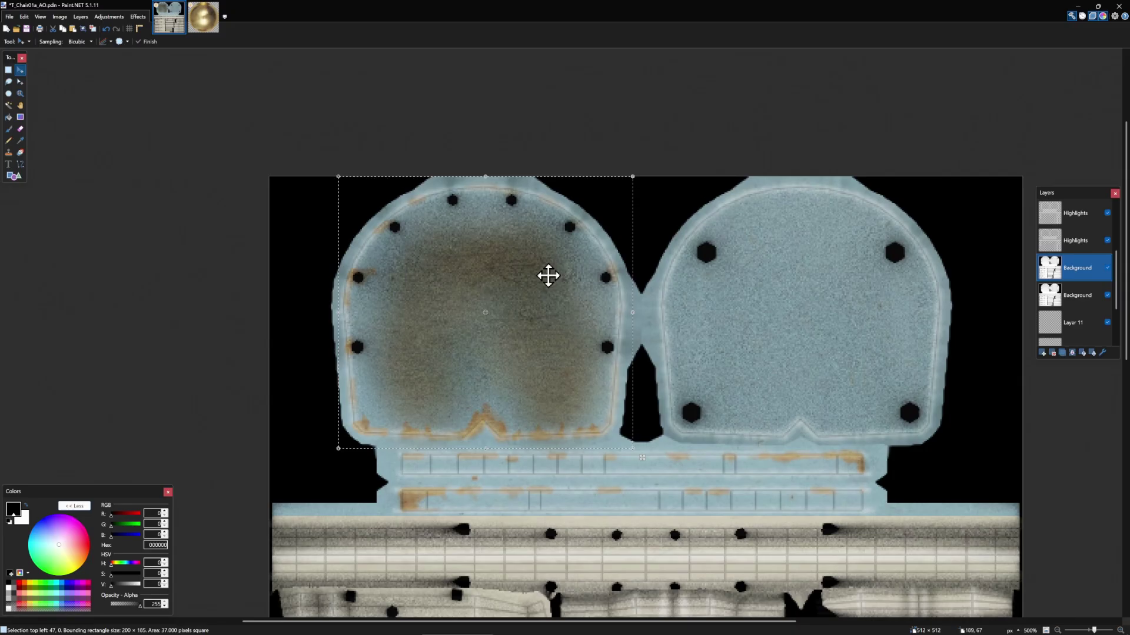
left_click_drag(548, 276, 867, 272)
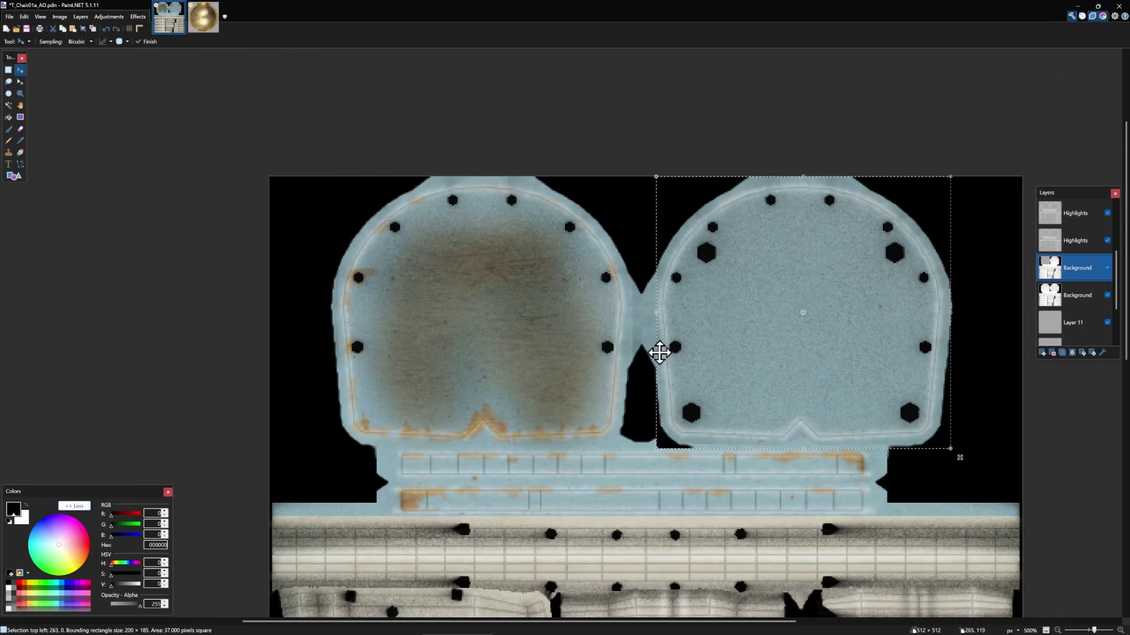
left_click_drag(900, 357, 773, 377)
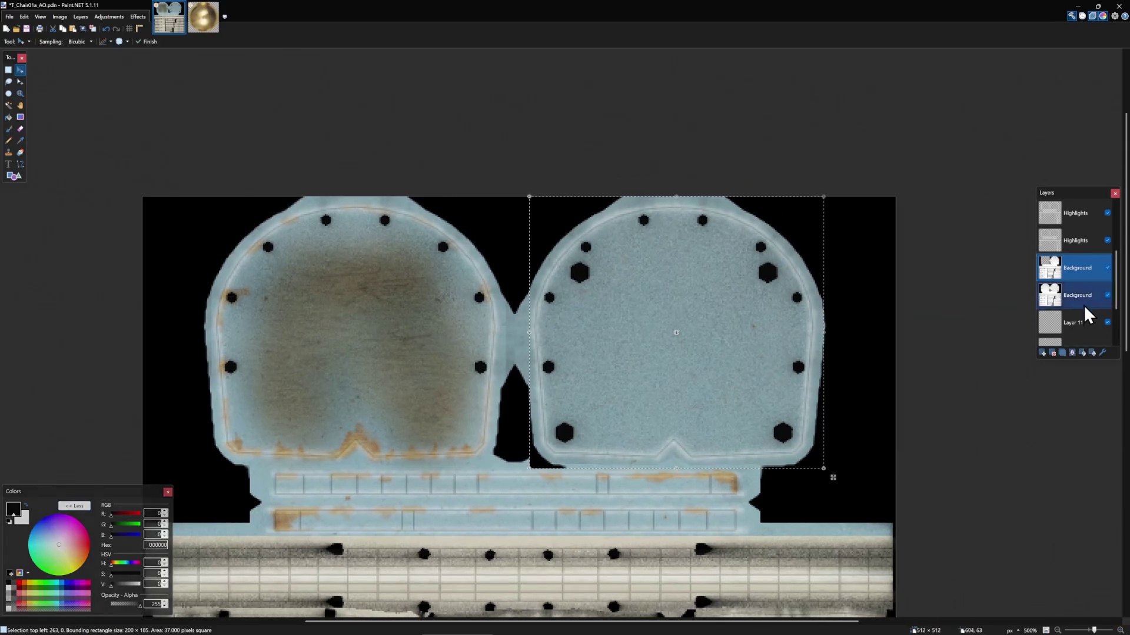
left_click(1077, 322)
key("s")
key("ctrl+d")
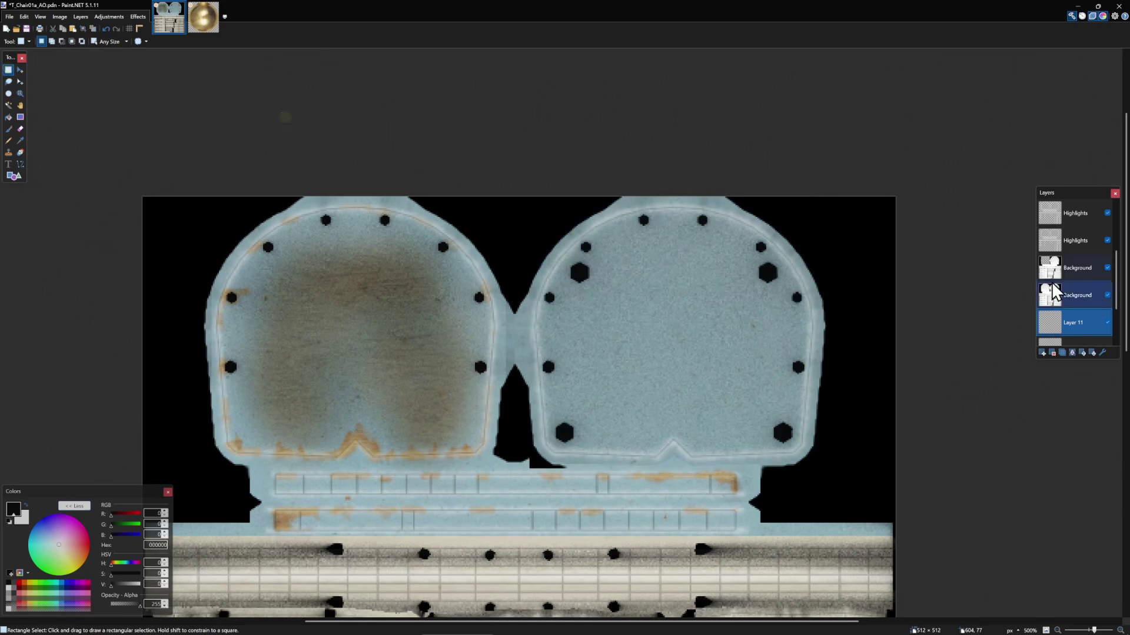
Rename the duplicated Background layer to DELETE and toggle its visibility to compare the seat underside with and without it.
double_click(1082, 269)
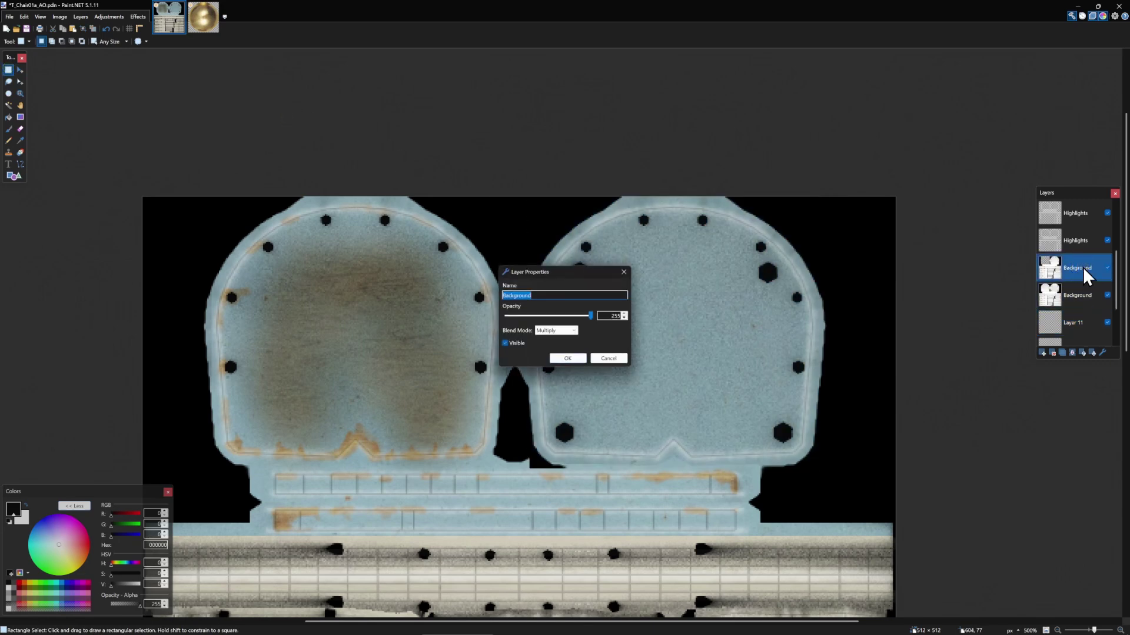
type("DELETE")
key("Return")
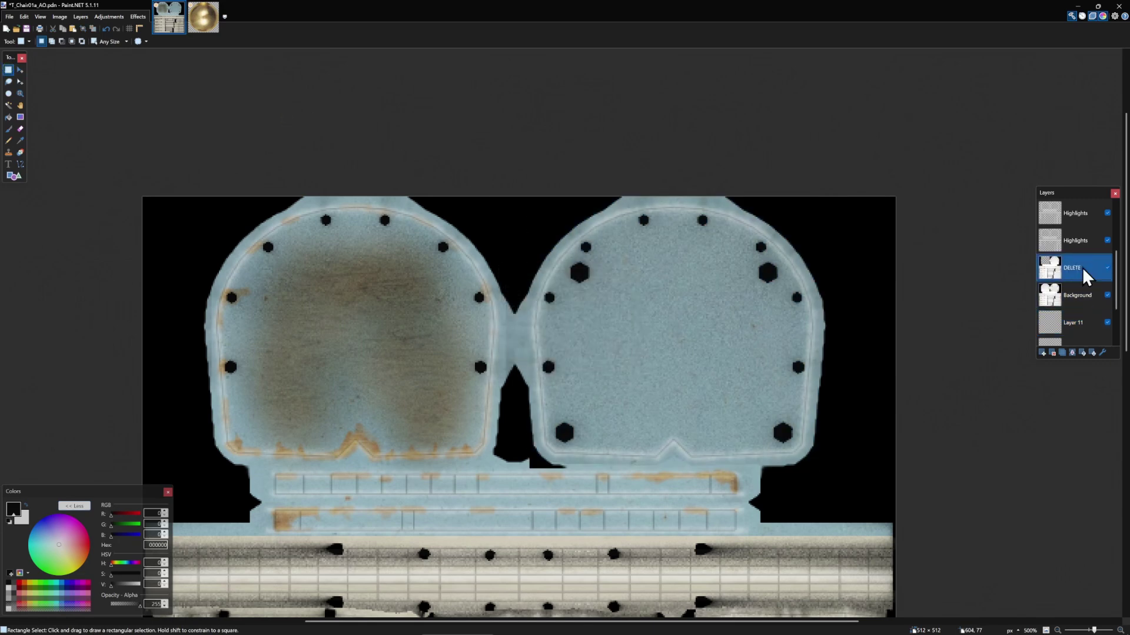
left_click(1108, 268)
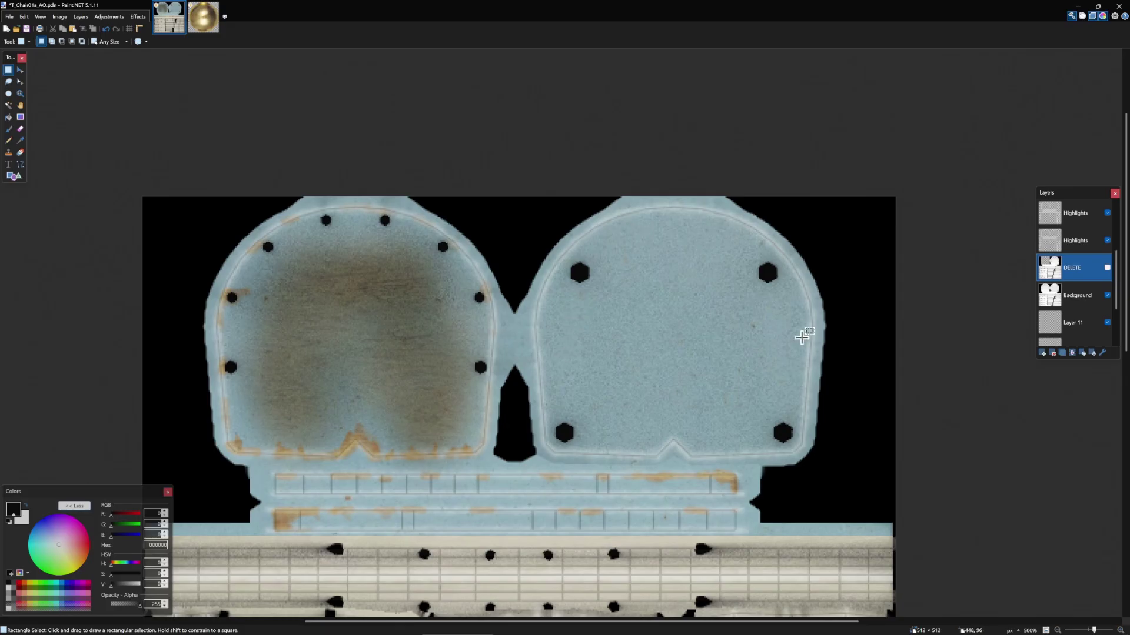
left_click(1107, 268)
On Layer 11, paste a copy of the small golden ball and place it over the lowest inner spindle hole of the seat underside.
left_click(1073, 322)
scroll(700, 360, "down", 4)
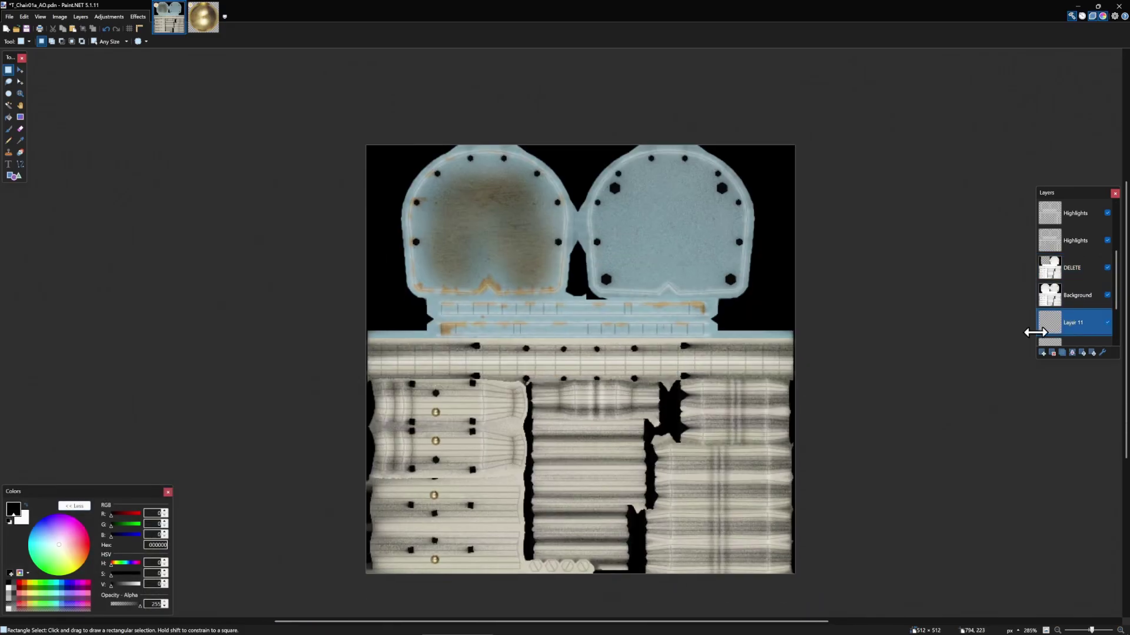
left_click(1107, 323)
left_click(1107, 322)
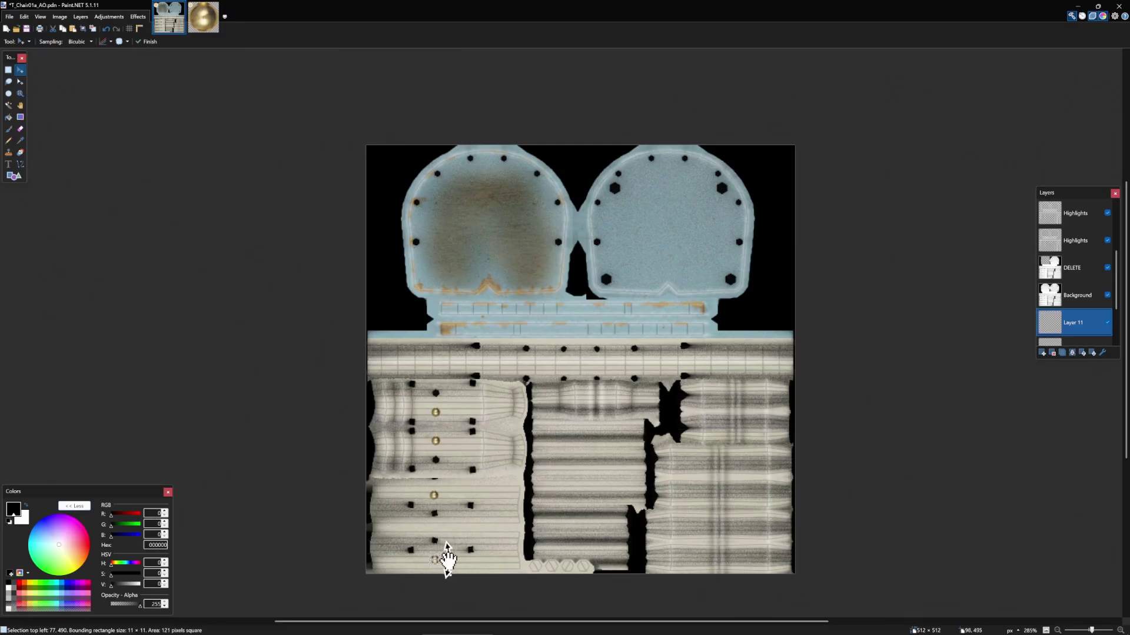
scroll(430, 565, "up", 6)
mouse_move(440, 555)
left_mouse_down()
mouse_move(430, 564)
mouse_move(605, 404)
mouse_move(879, 81)
left_mouse_up()
key("m")
scroll(850, 122, "down", 3)
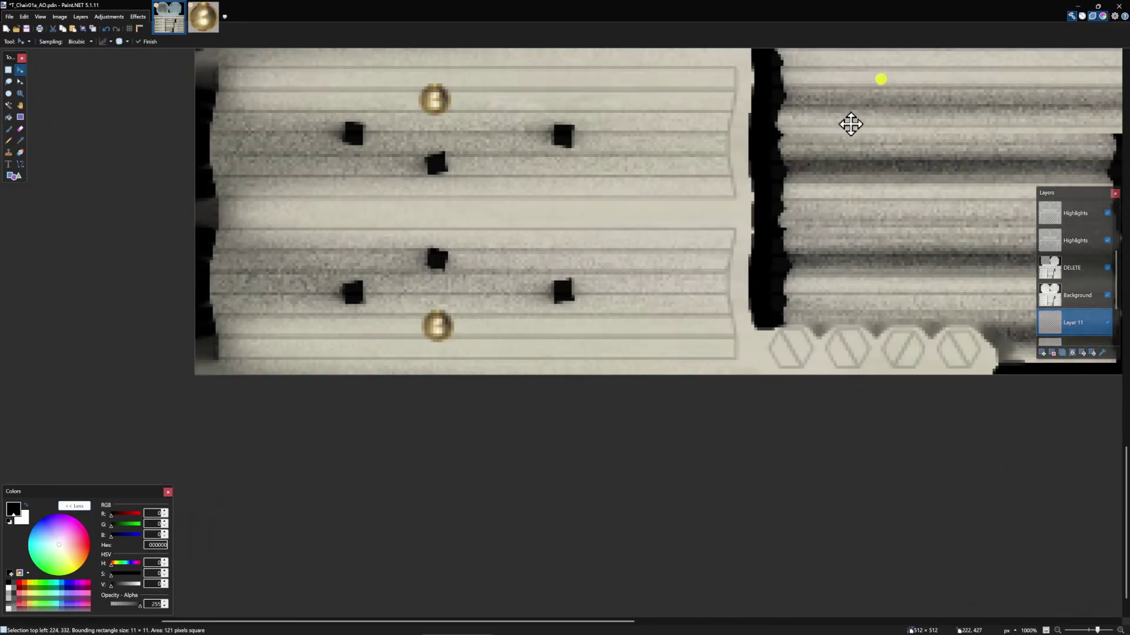
left_click_drag(830, 152, 549, 617)
scroll(665, 459, "down", 3)
left_click_drag(653, 412, 696, 161)
left_click_drag(572, 190, 505, 379)
scroll(610, 341, "up", 5)
scroll(615, 302, "down", 4)
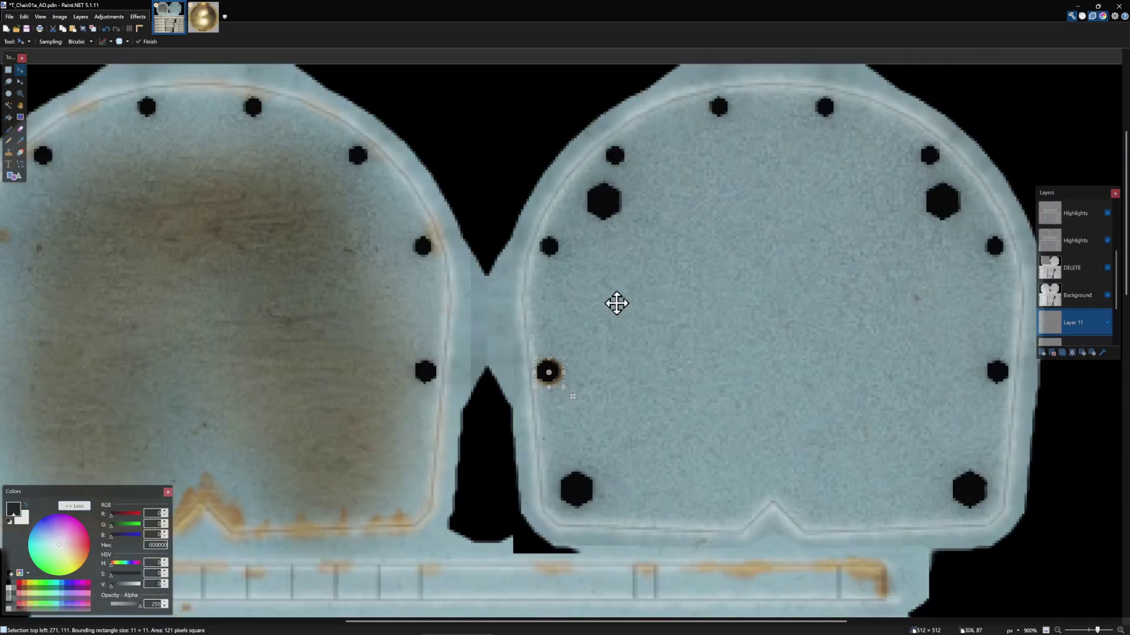
Paste balls over the other seven spindle holes of the seat underside and delete the DELETE layer.
left_click_drag(460, 453, 898, 330)
scroll(675, 284, "down", 2)
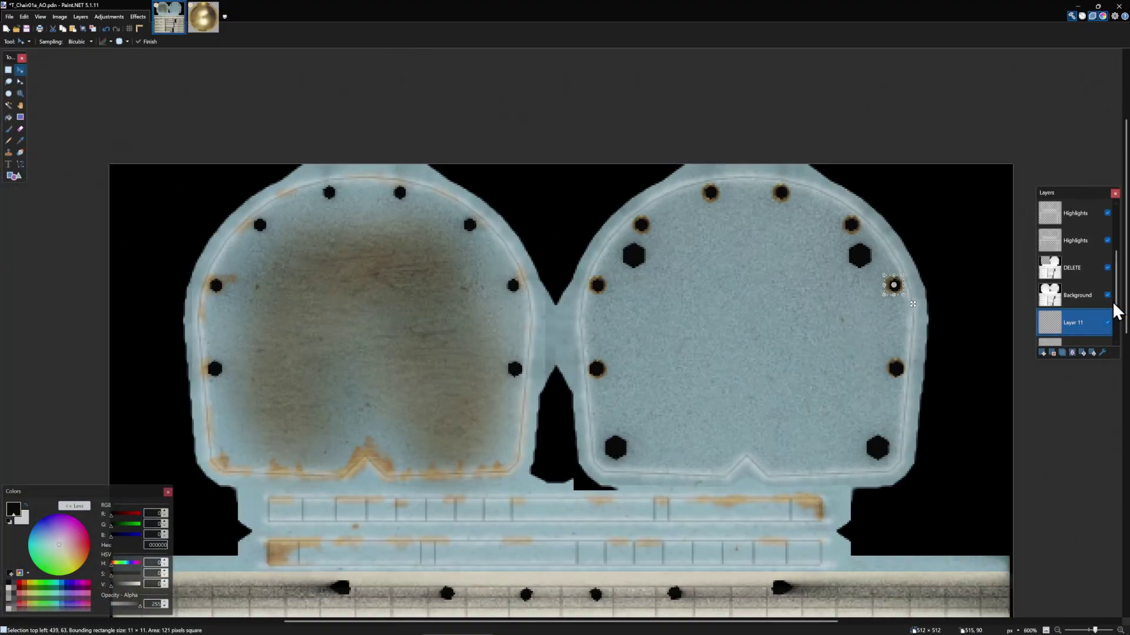
left_click(1101, 275)
left_click(1051, 353)
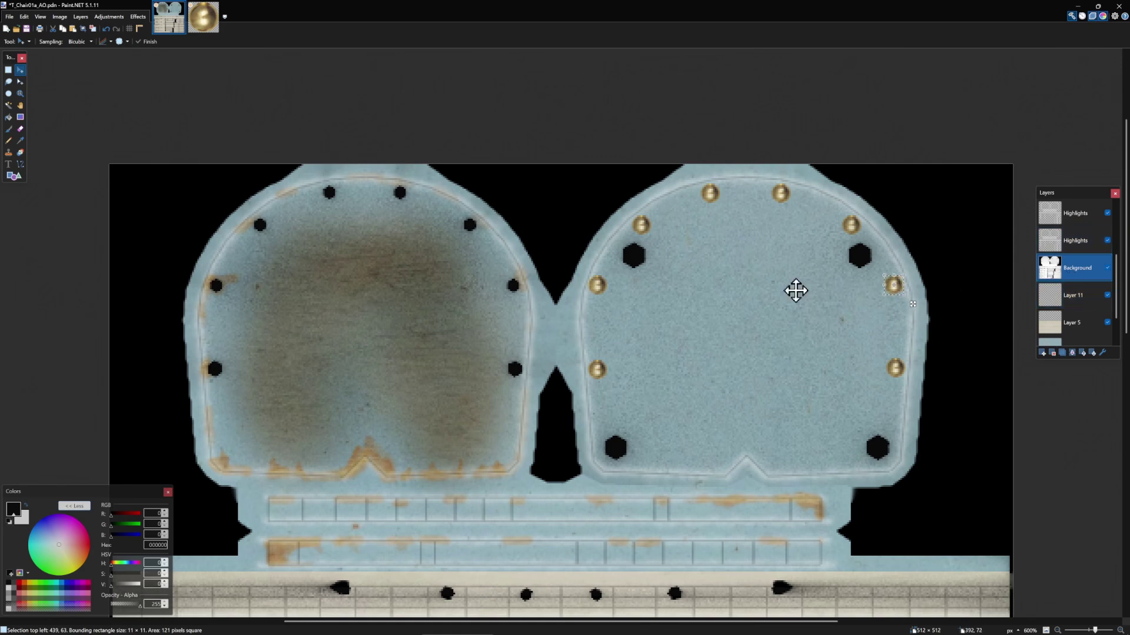
Duplicate the Background layer, move the copy's seat-underside area with the leg holes over the seat top, and clear the selection.
left_click(10, 70)
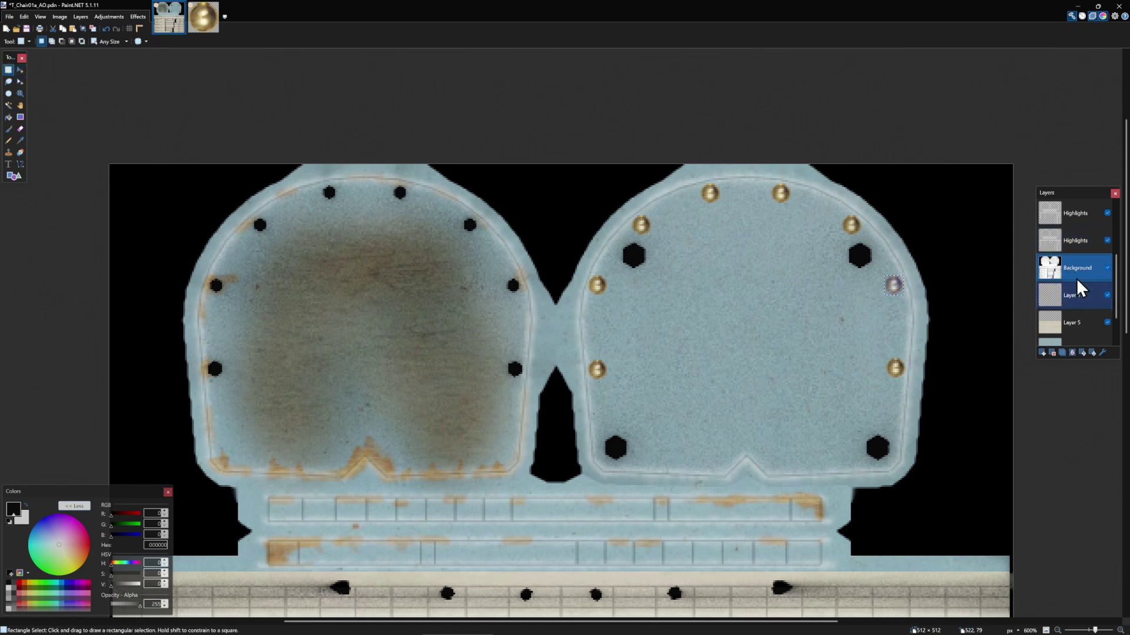
left_click(1063, 353)
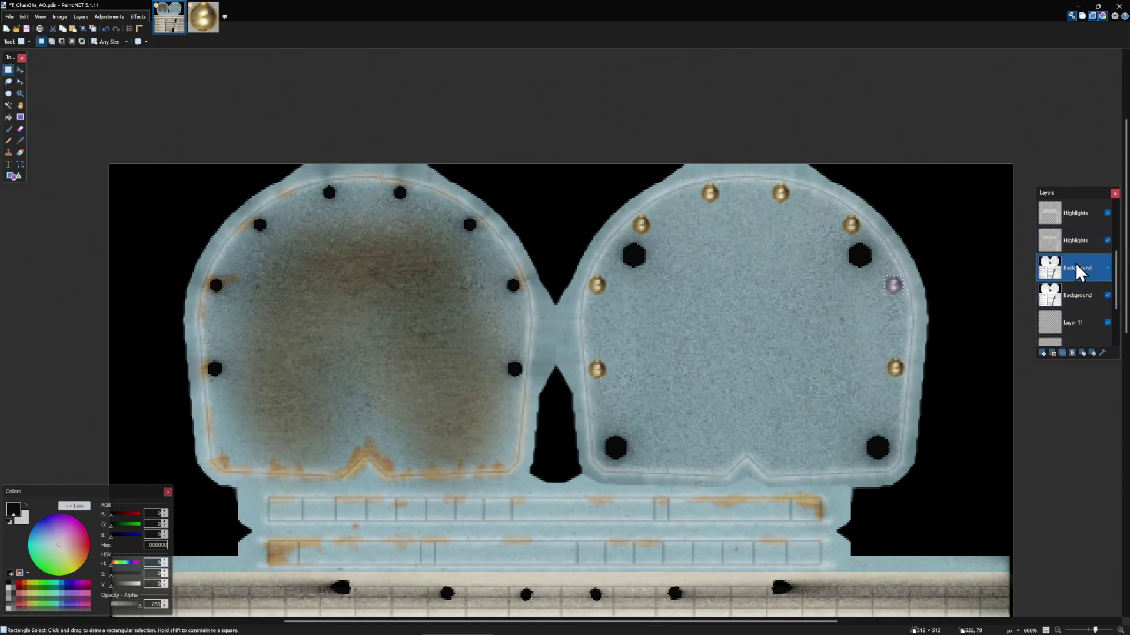
left_click_drag(563, 487, 949, 170)
left_click(20, 70)
left_click_drag(729, 396, 344, 399)
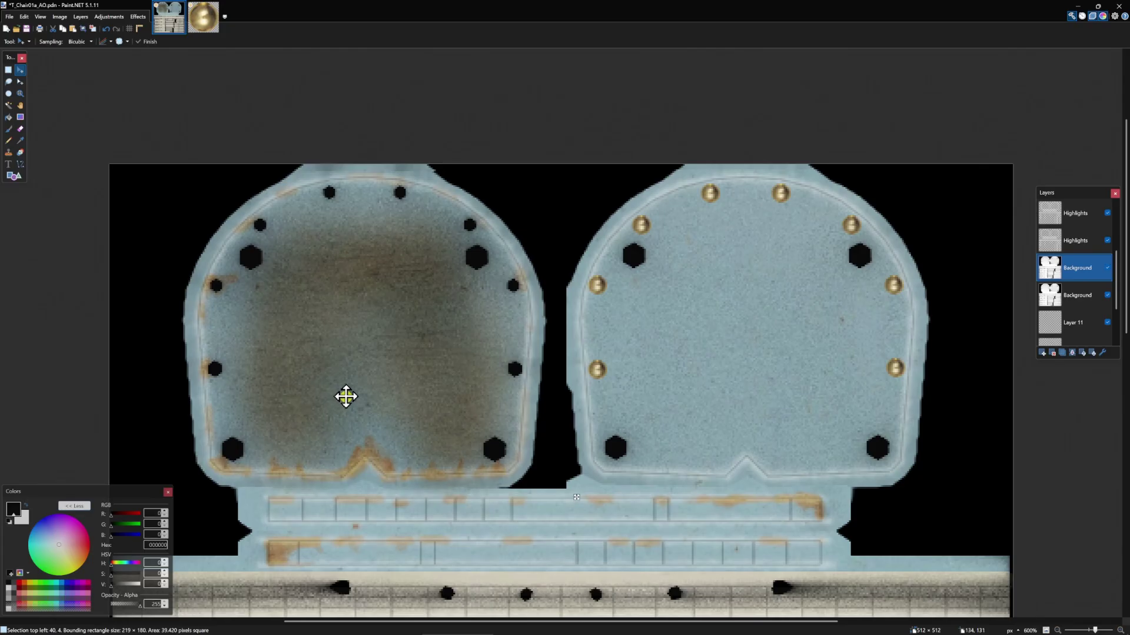
key("s")
On Layer 11, paste a ball and center it on the seat top's lower leg hole nearest the seat underside.
left_click(1068, 324)
left_click_drag(807, 344, 830, 322)
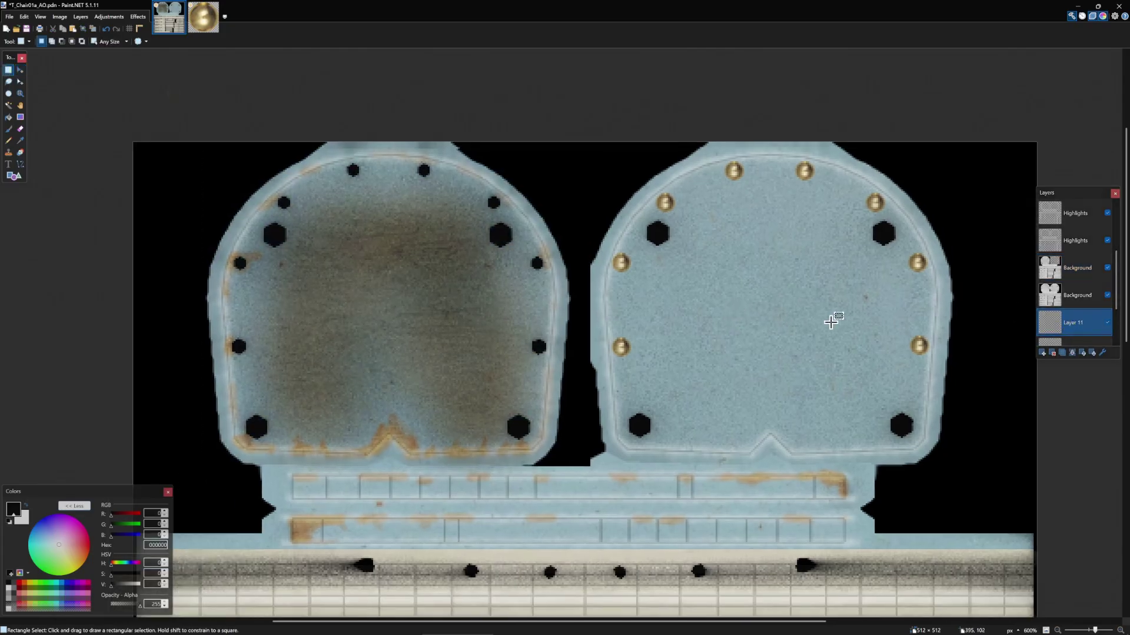
key("m")
left_click_drag(623, 353, 512, 430)
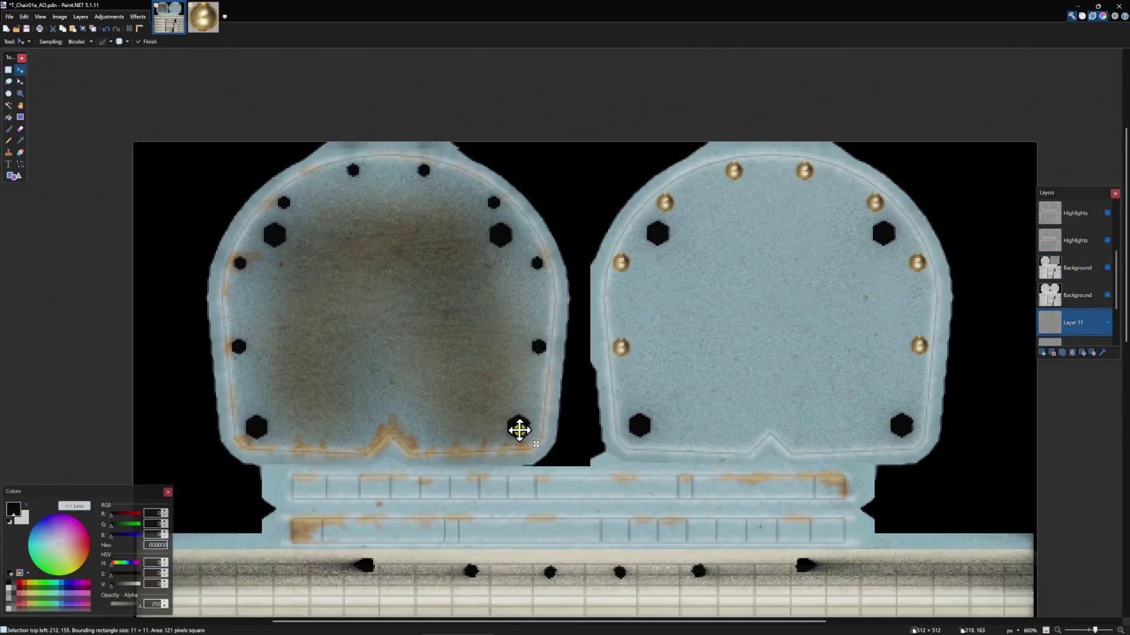
scroll(519, 430, "up", 4)
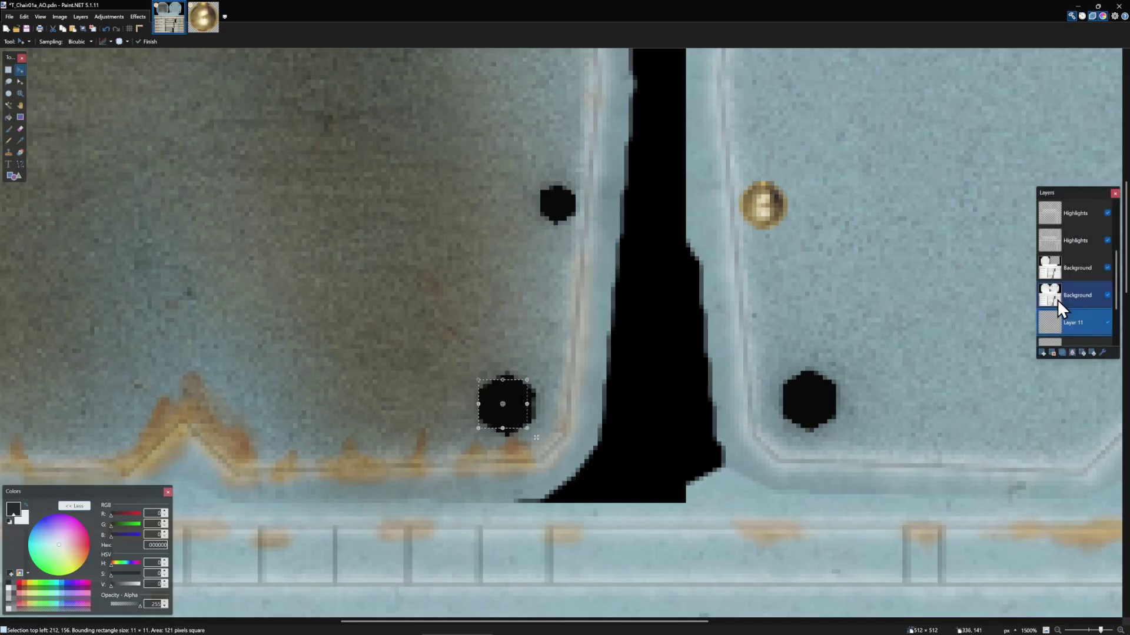
Lower the duplicated Background layer's opacity so the ball shows through the leg hole mark.
double_click(1084, 266)
left_click(536, 318)
left_click(564, 354)
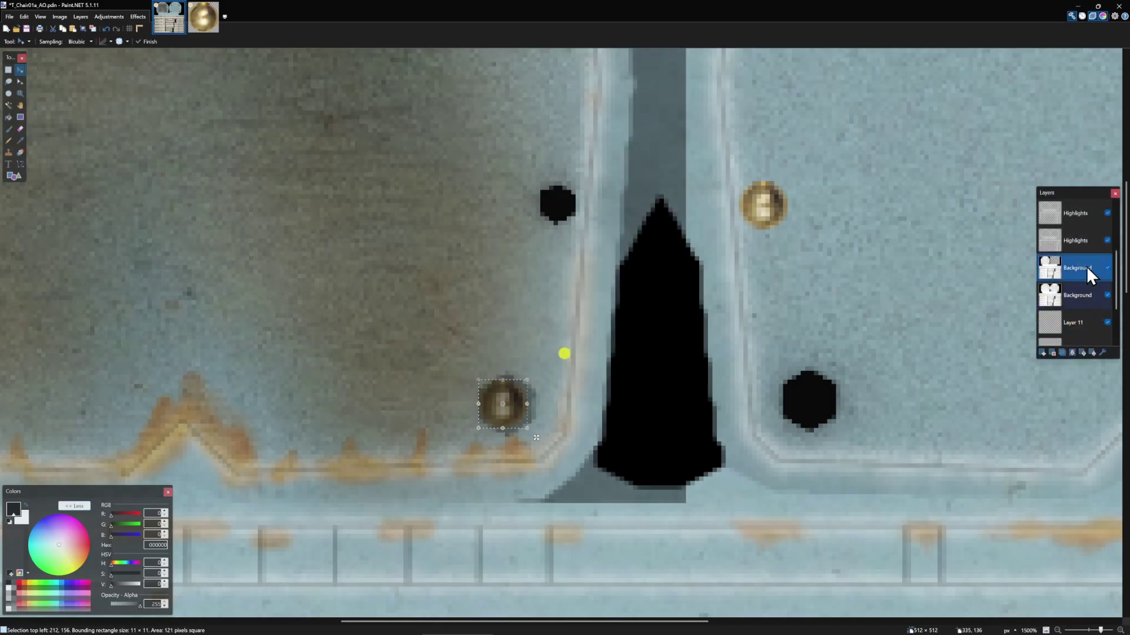
On Layer 11, paste copies of the small ball onto the seat top's other three leg hole marks.
left_click(1056, 334)
scroll(517, 412, "down", 3)
left_click_drag(732, 432, 385, 431)
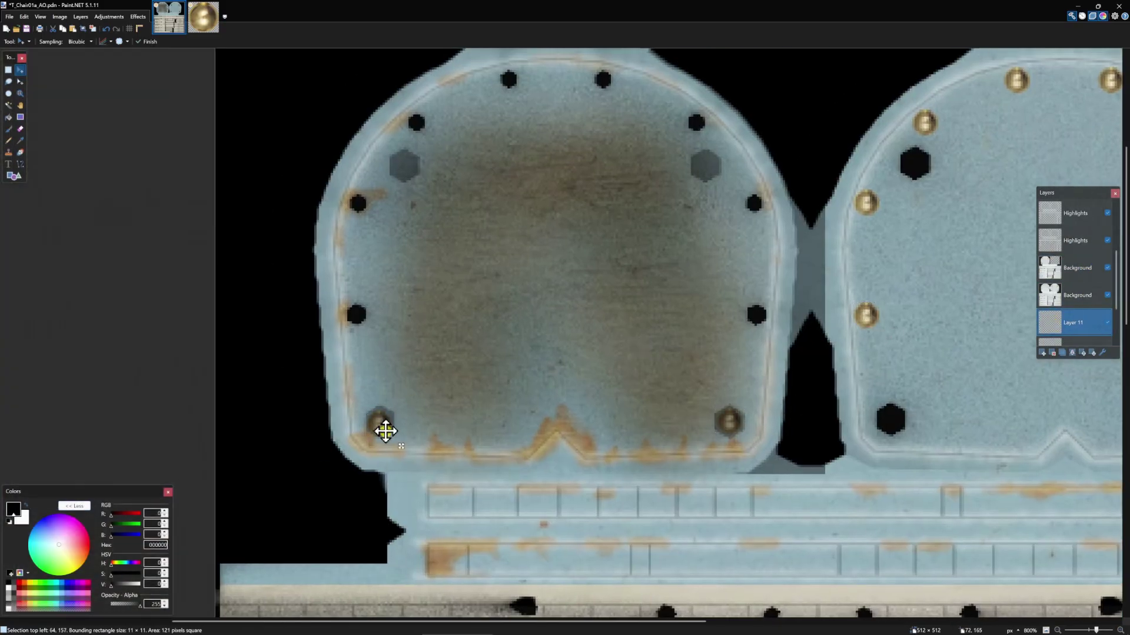
key("ctrl+v")
left_click_drag(733, 426, 705, 169)
key("ctrl+v")
left_click_drag(870, 317, 405, 174)
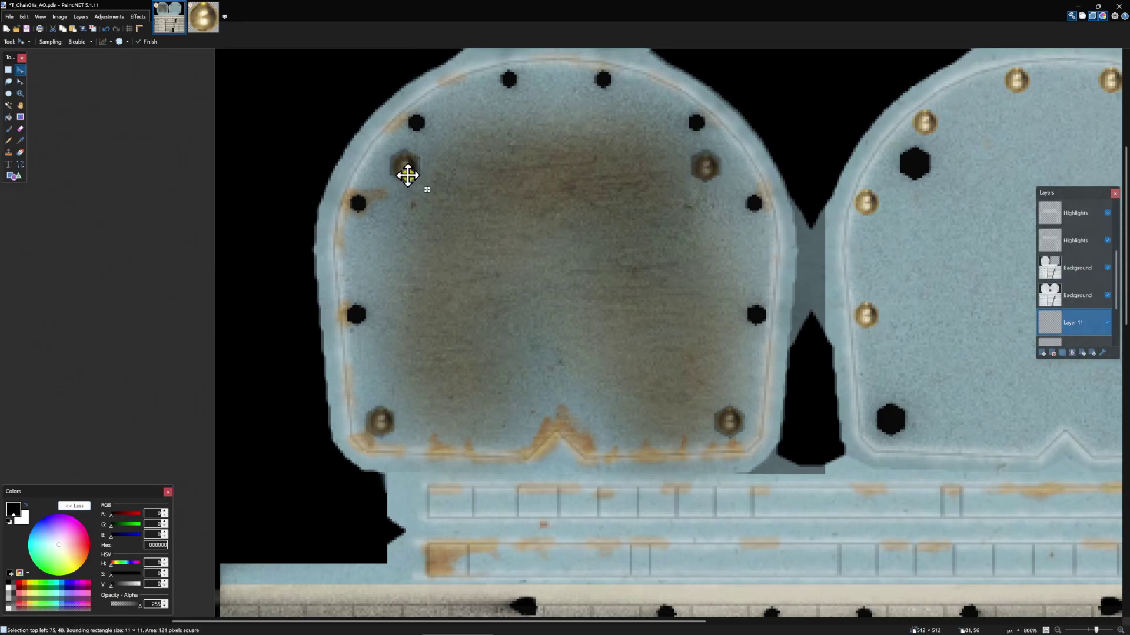
Delete the semi-transparent Background copy, clear the selection, and check the ball placement across the texture.
left_click(1079, 270)
scroll(557, 272, "down", 3)
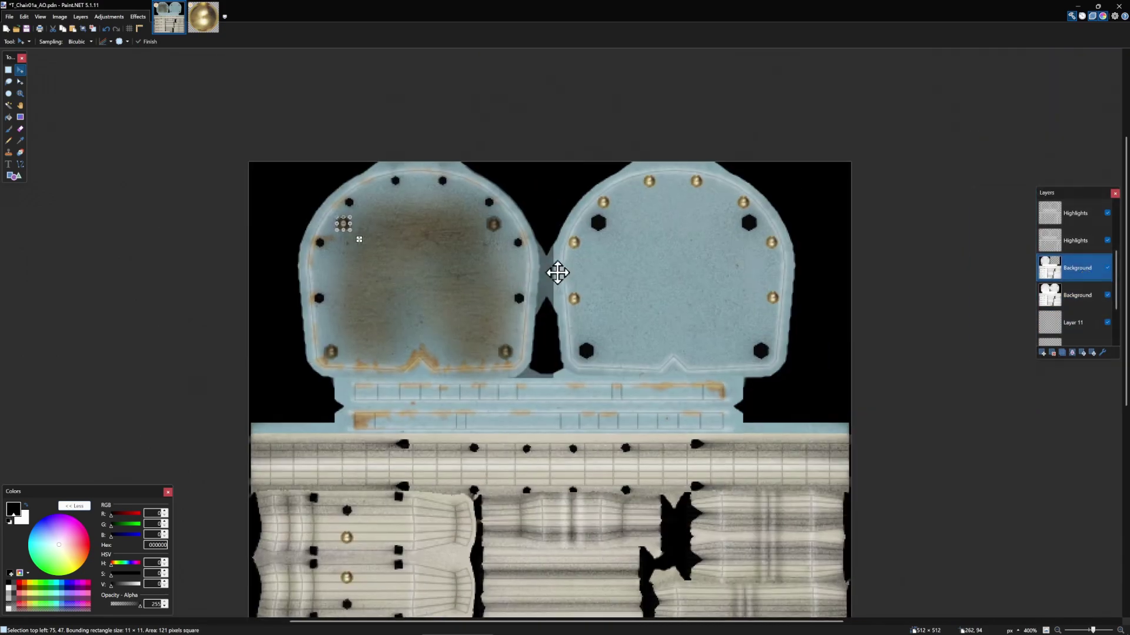
left_click(1053, 353)
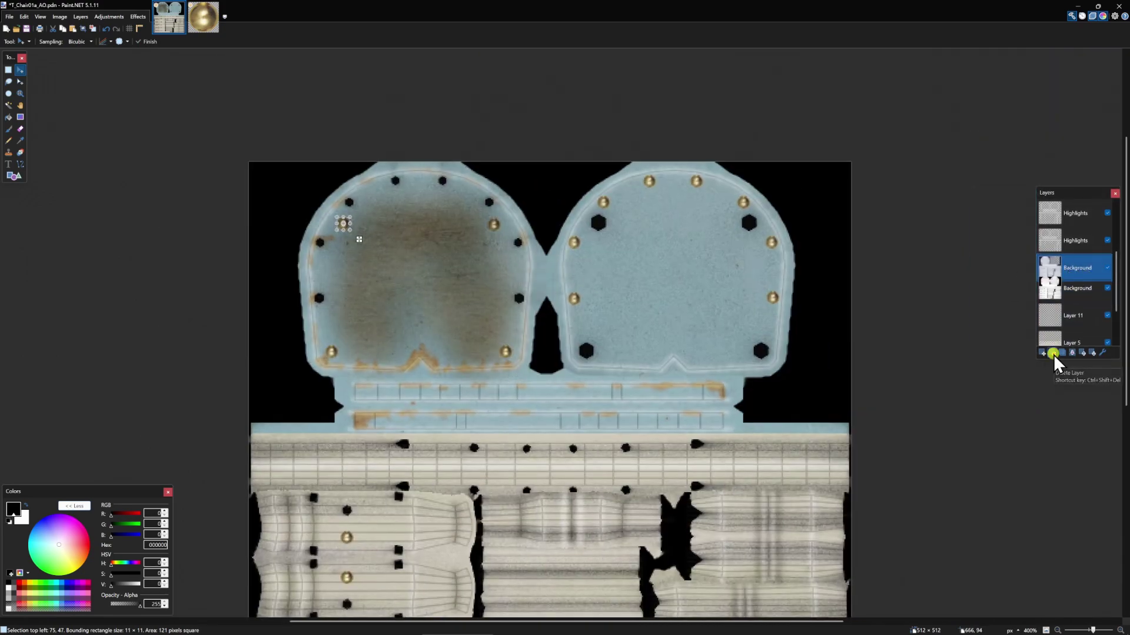
scroll(590, 306, "down", 3)
left_click(9, 69)
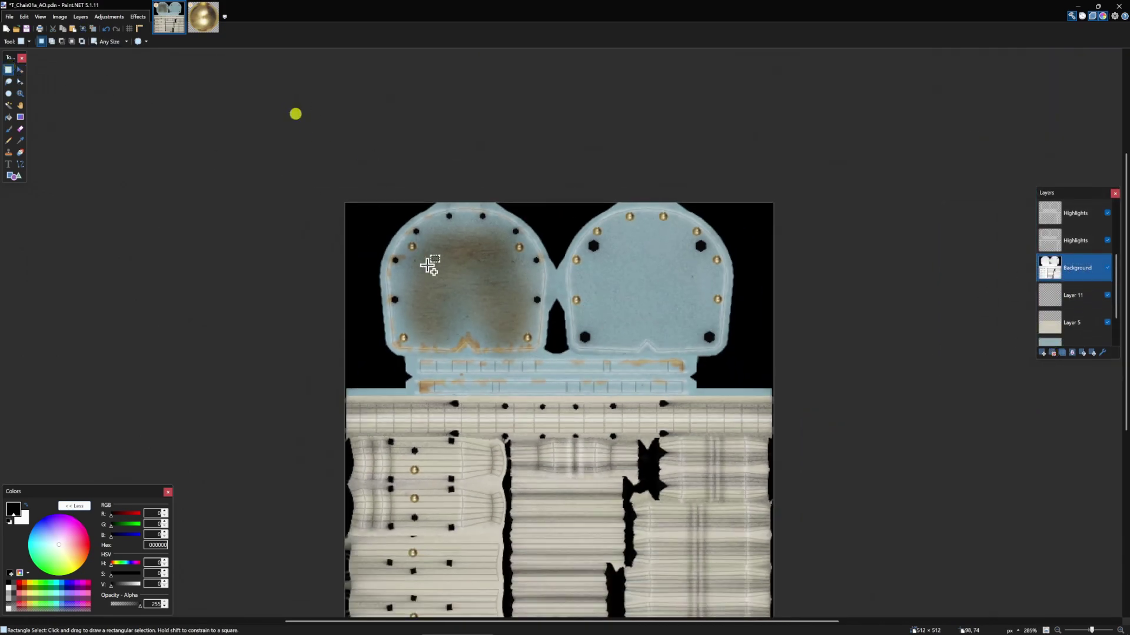
scroll(542, 267, "up", 3)
scroll(530, 247, "down", 1)
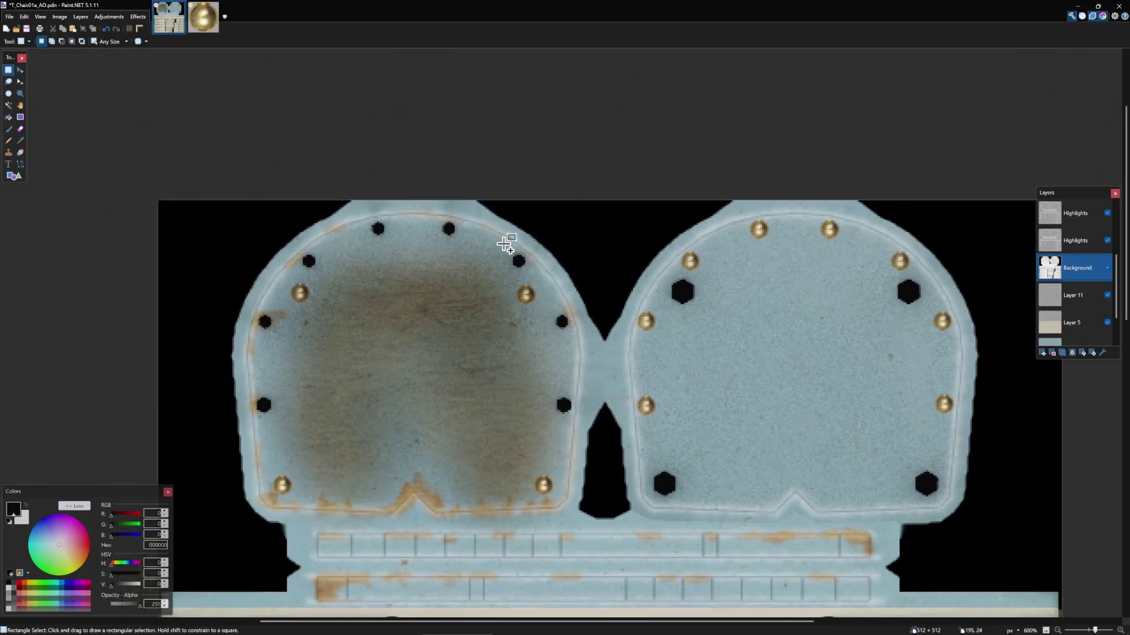
scroll(715, 271, "down", 2)
scroll(677, 206, "down", 2)
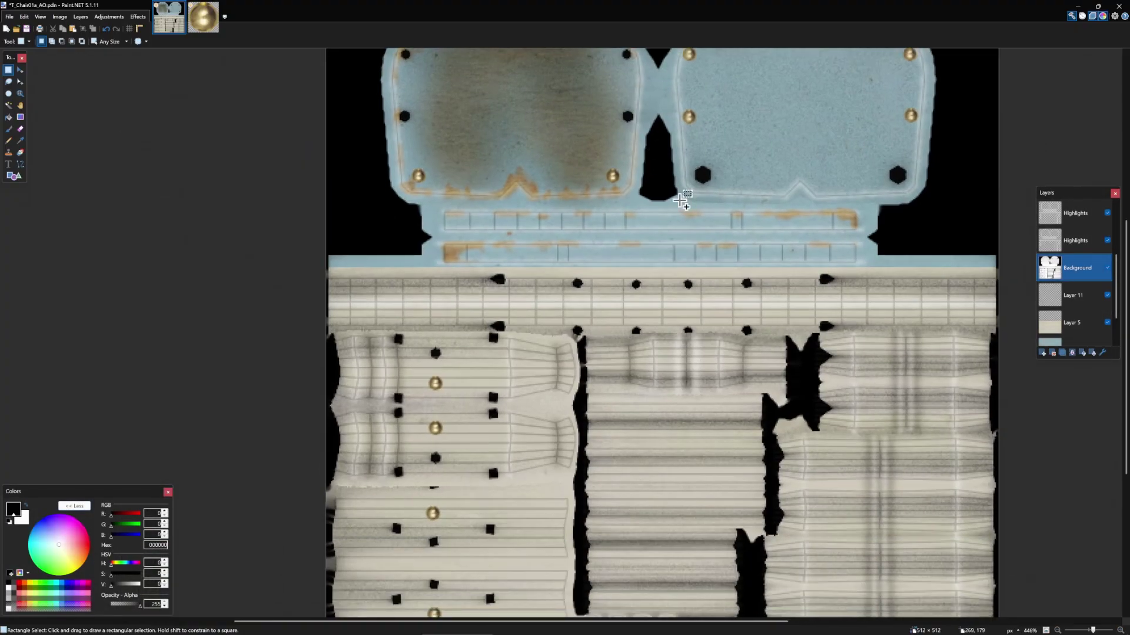
scroll(486, 334, "up", 4)
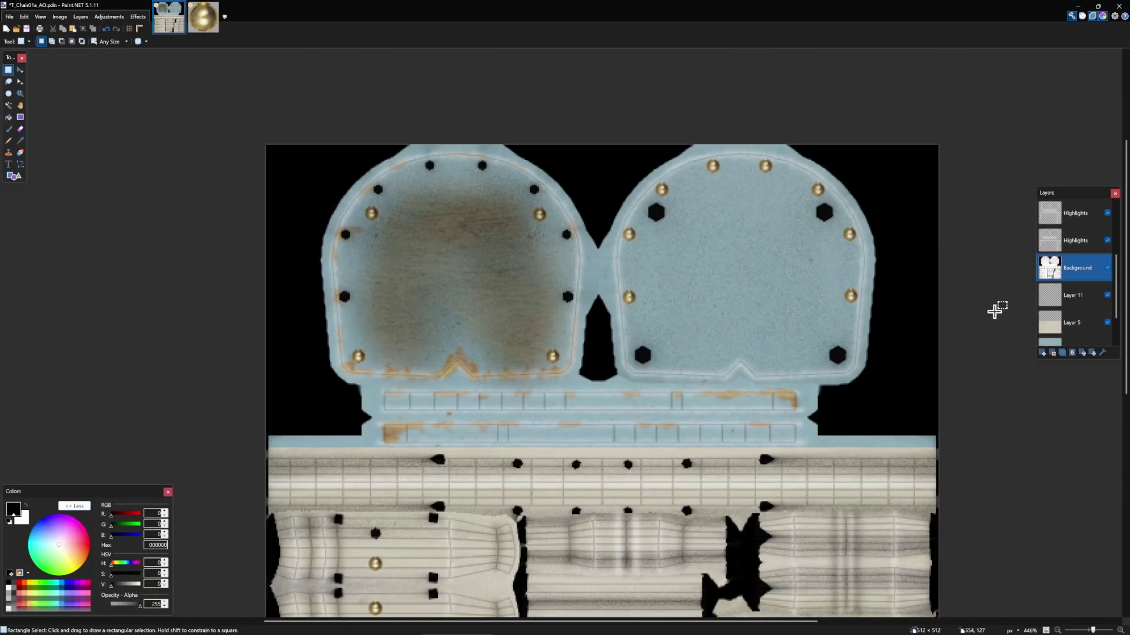
Rename Layer 11 to Nail and duplicate it, hiding the upper copy and selecting the lower one.
left_click(1059, 297)
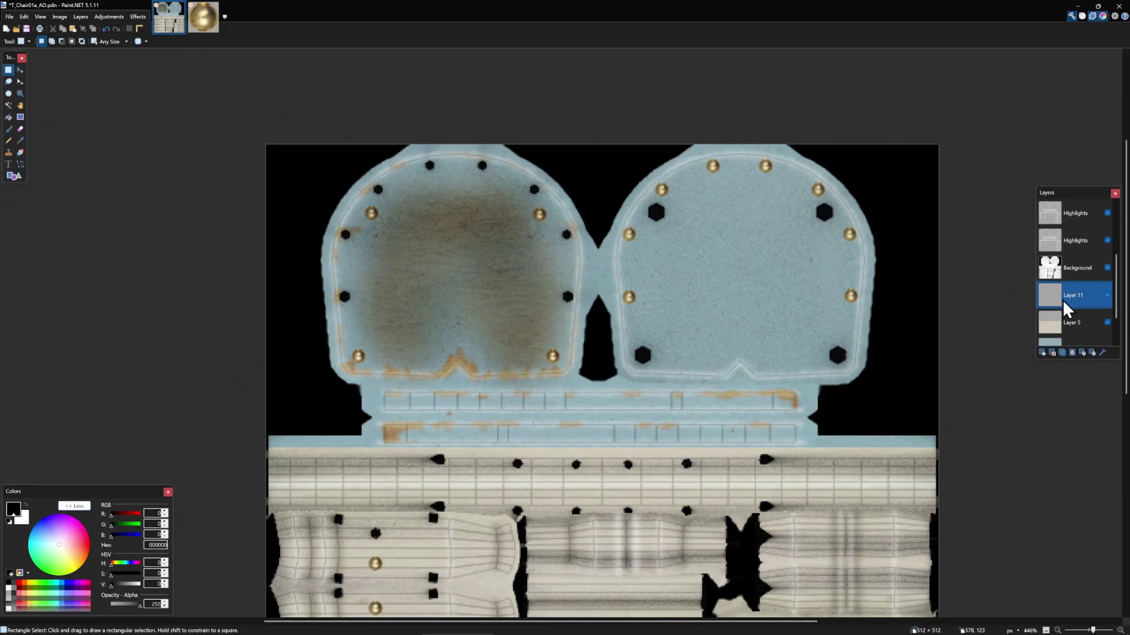
double_click(1076, 296)
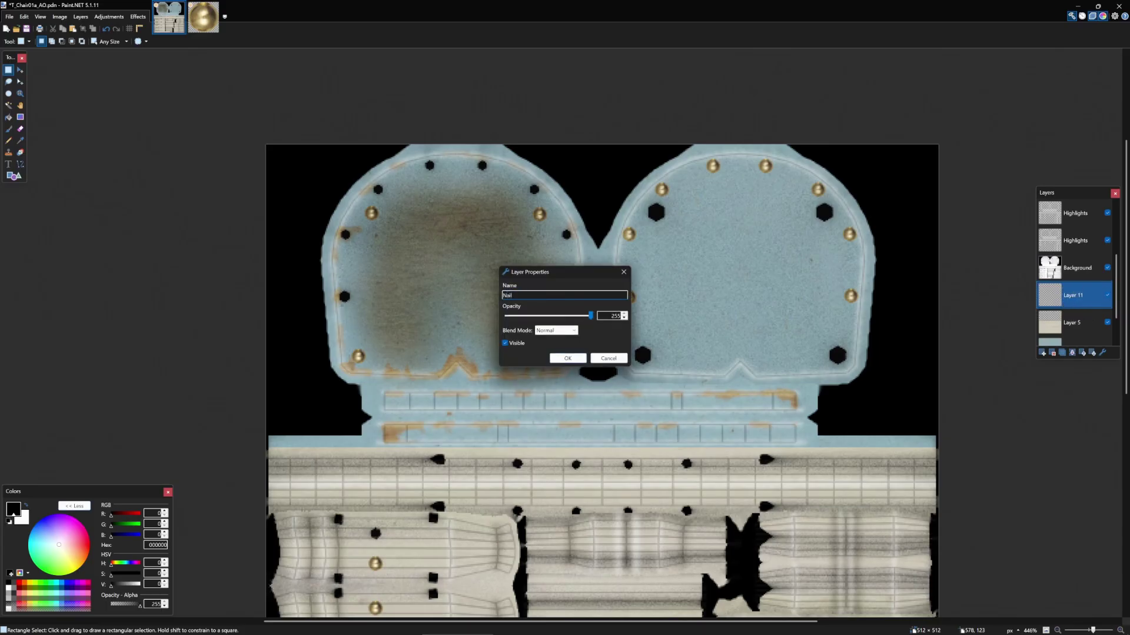
key("Return")
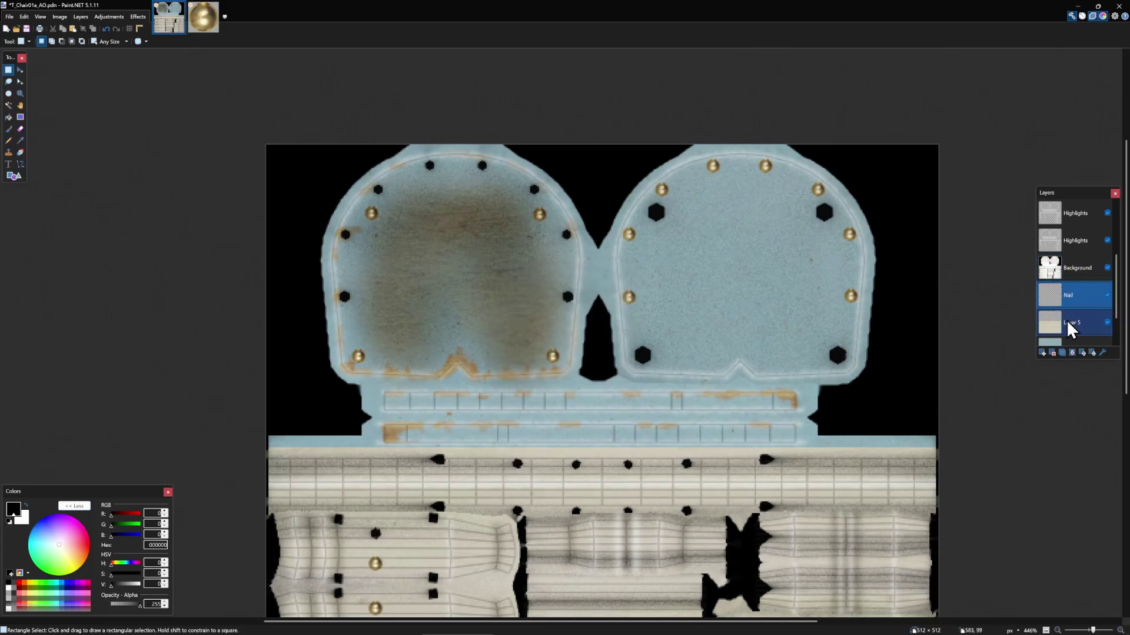
left_click(1062, 353)
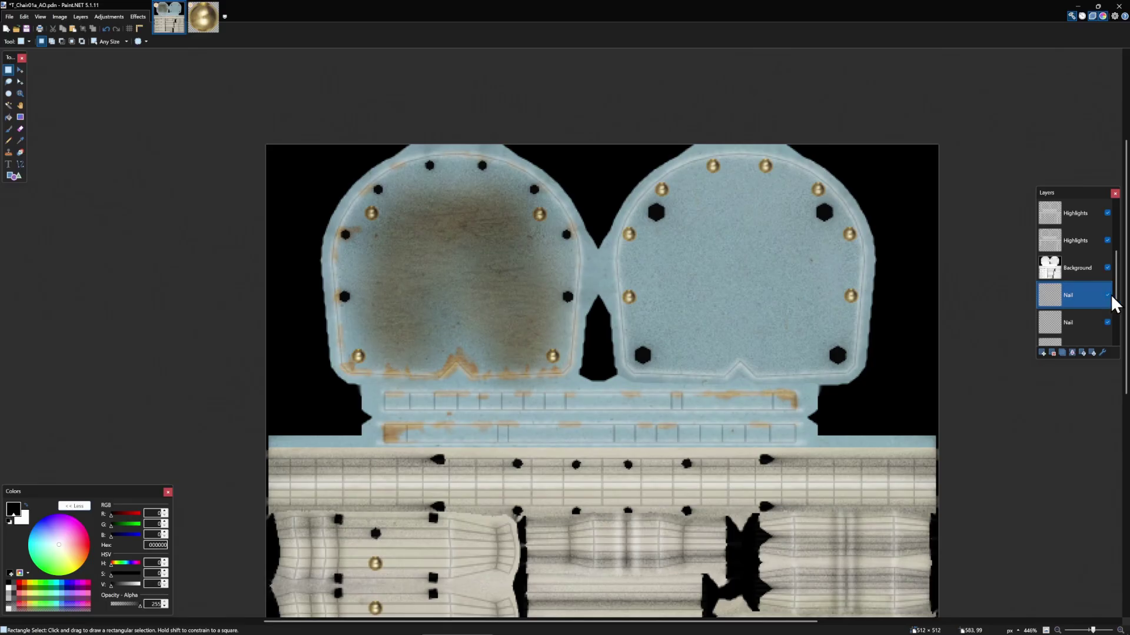
left_click(1084, 324)
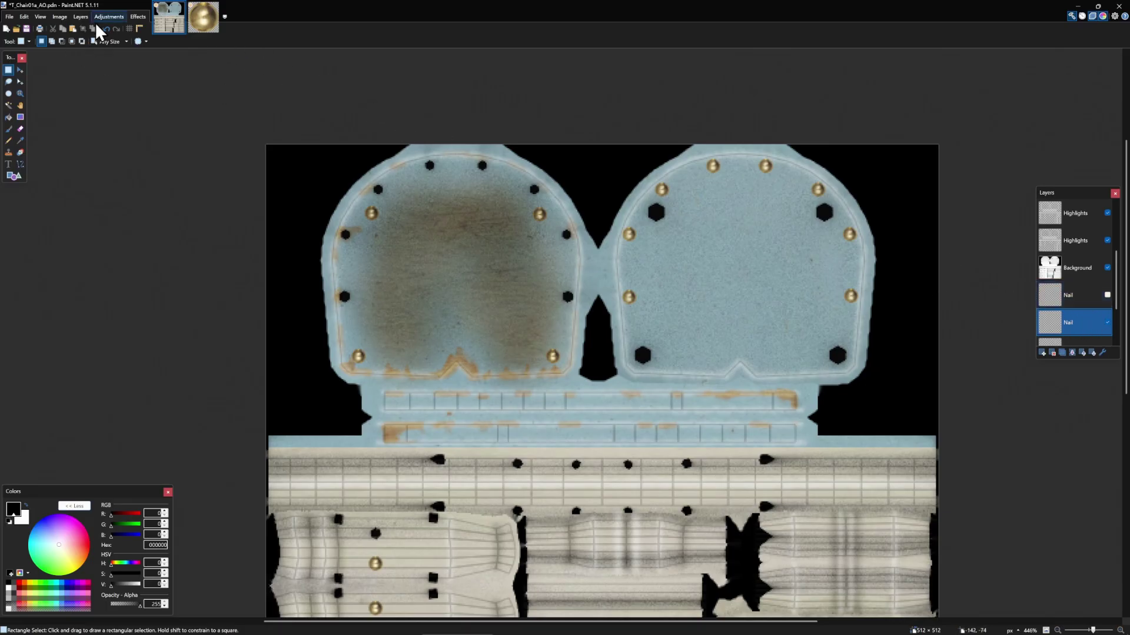
Apply the Black and White adjustment to the lower Nail layer.
left_click(114, 17)
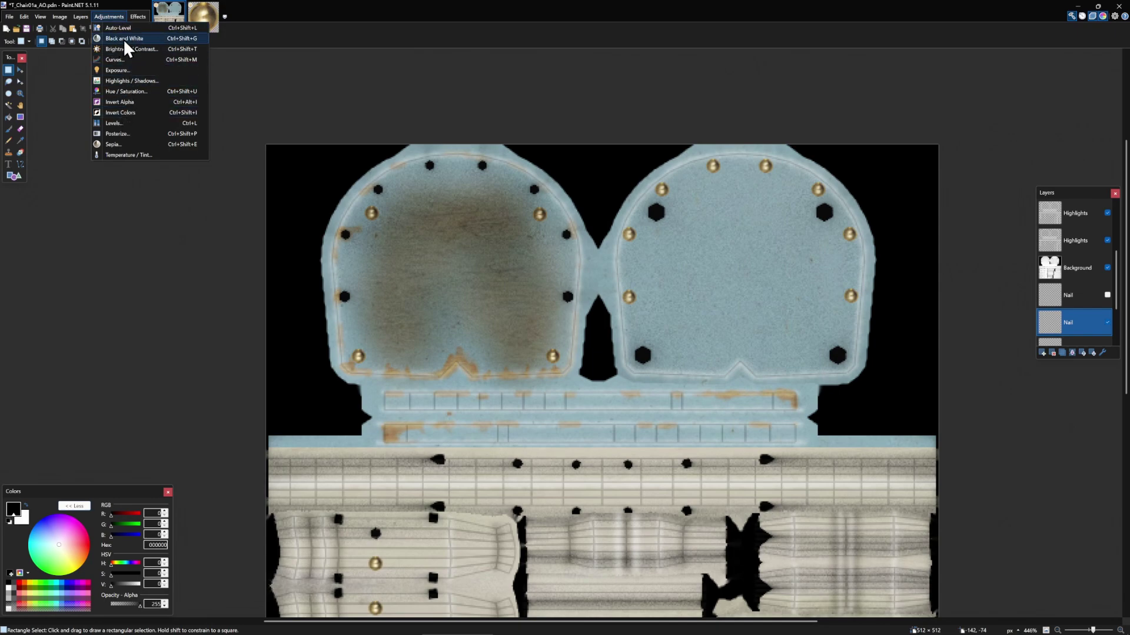
key("ctrl")
key("ctrl")
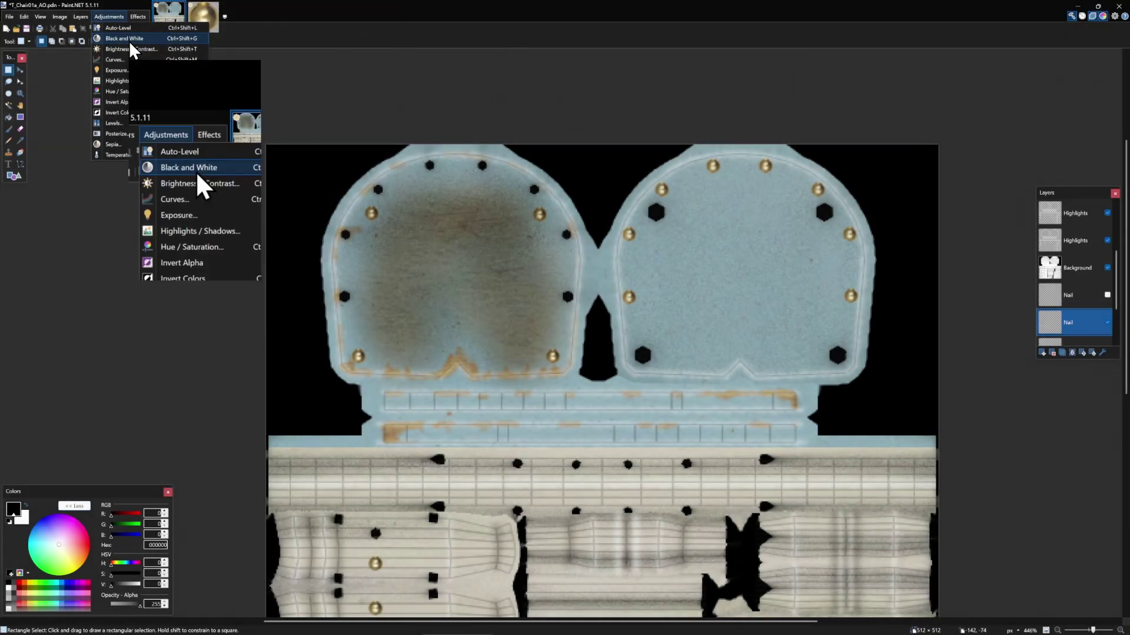
left_click(130, 42)
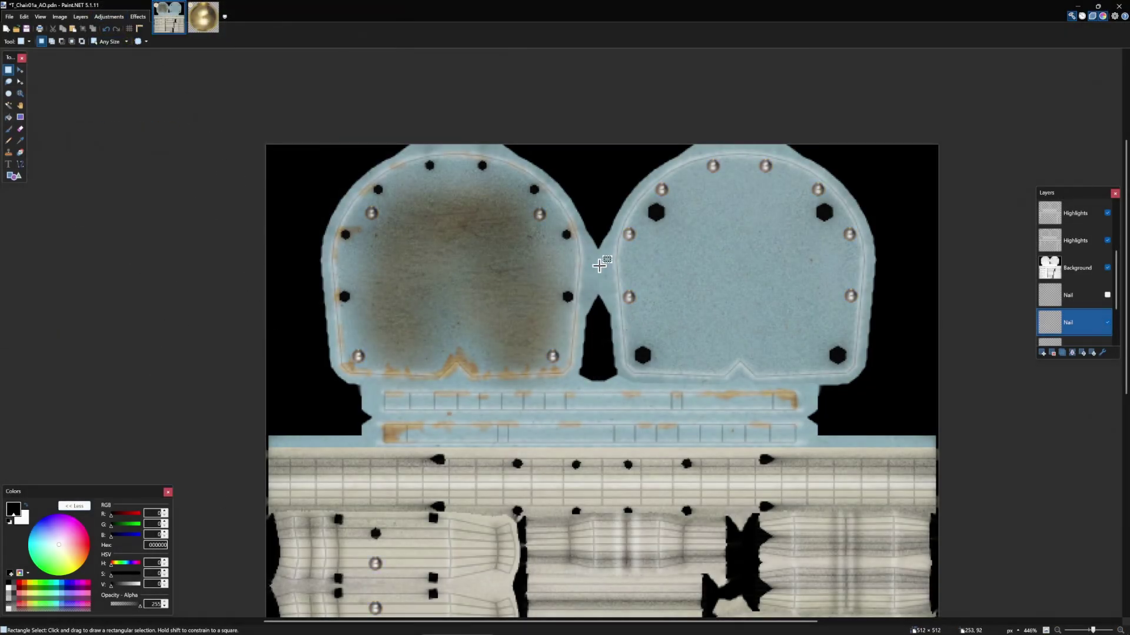
Set the lower Nail layer's brightness to -100 and contrast to -100.
left_click(109, 17)
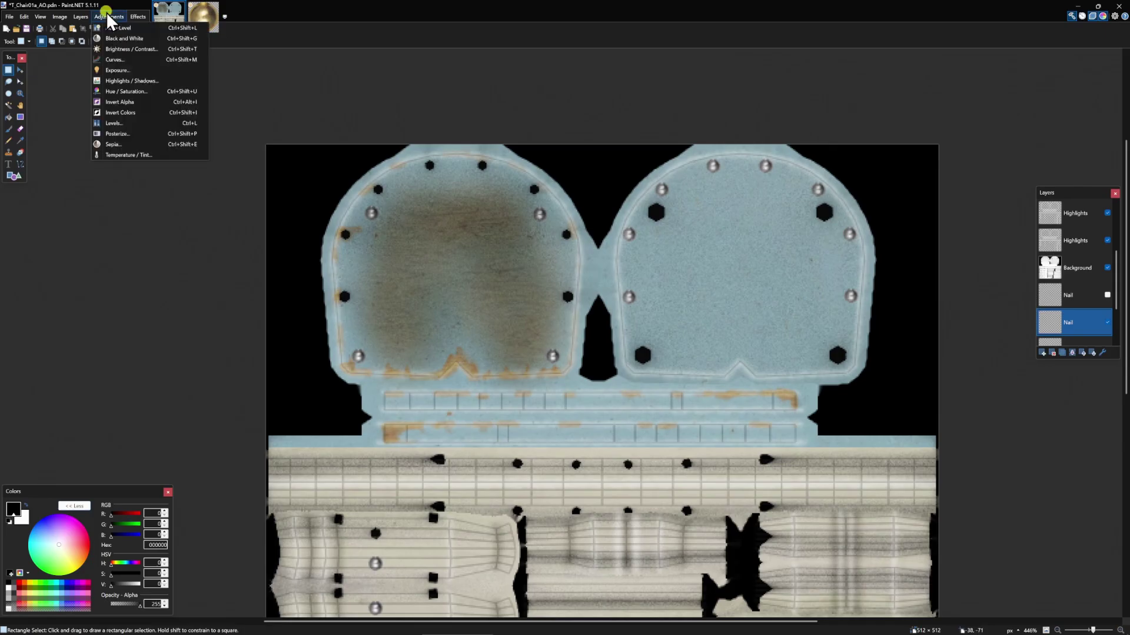
left_click(141, 50)
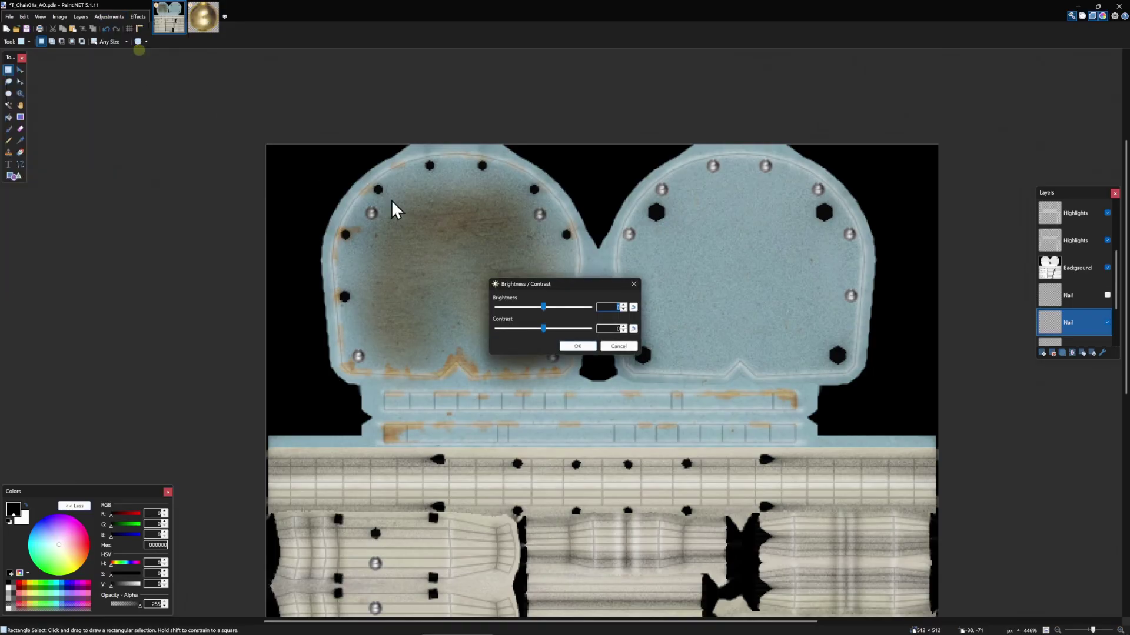
left_click_drag(587, 290, 596, 354)
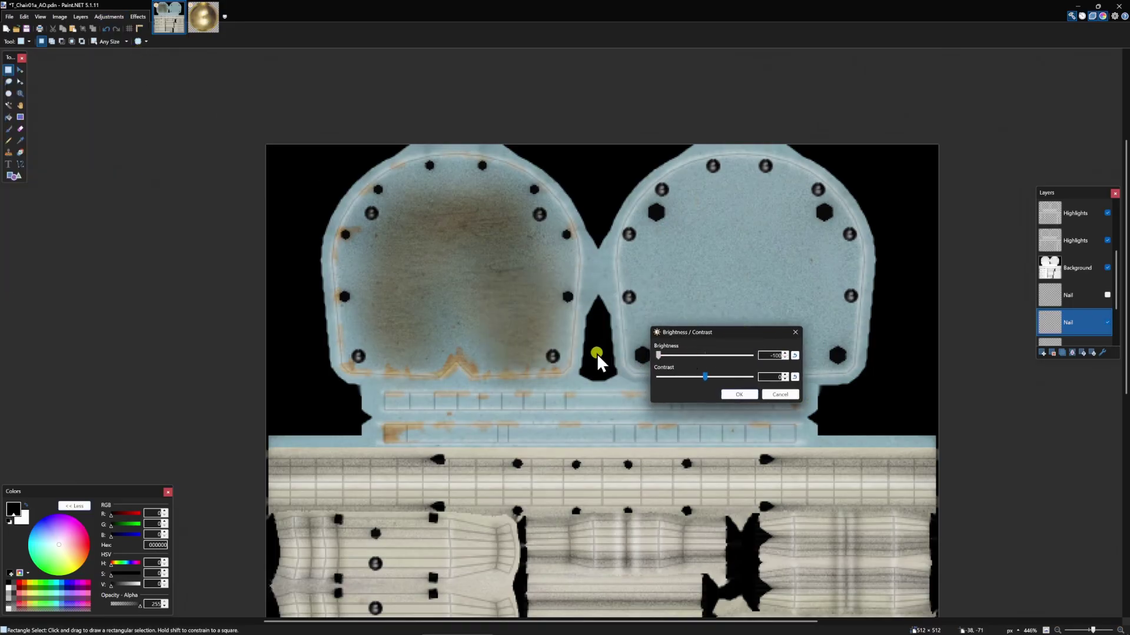
left_click_drag(709, 377, 635, 379)
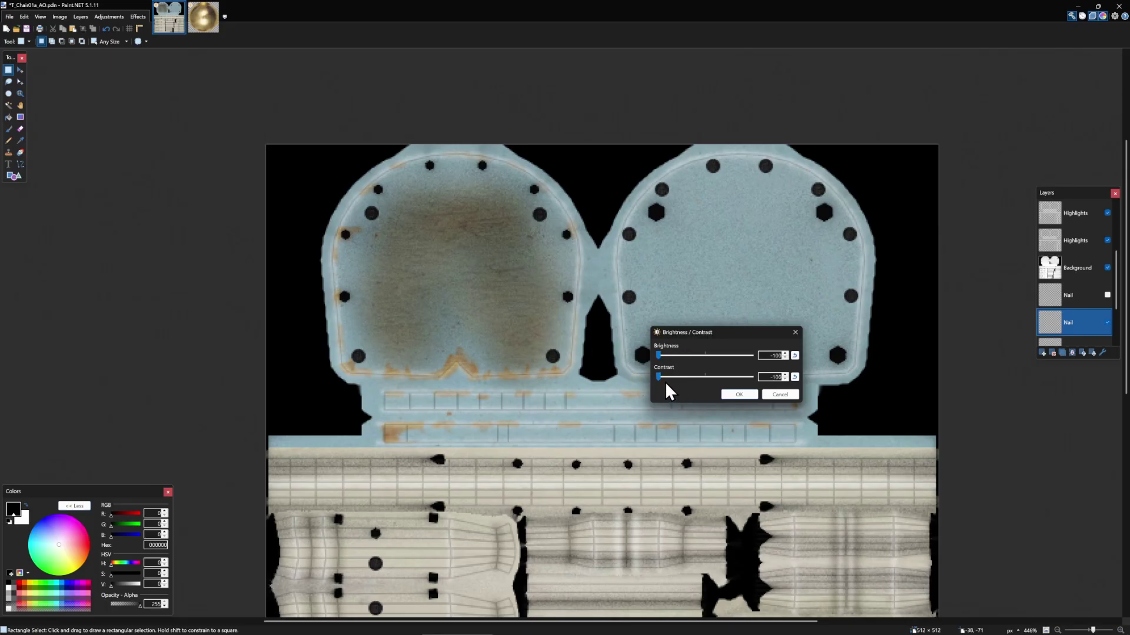
left_click(740, 394)
scroll(643, 315, "down", 2)
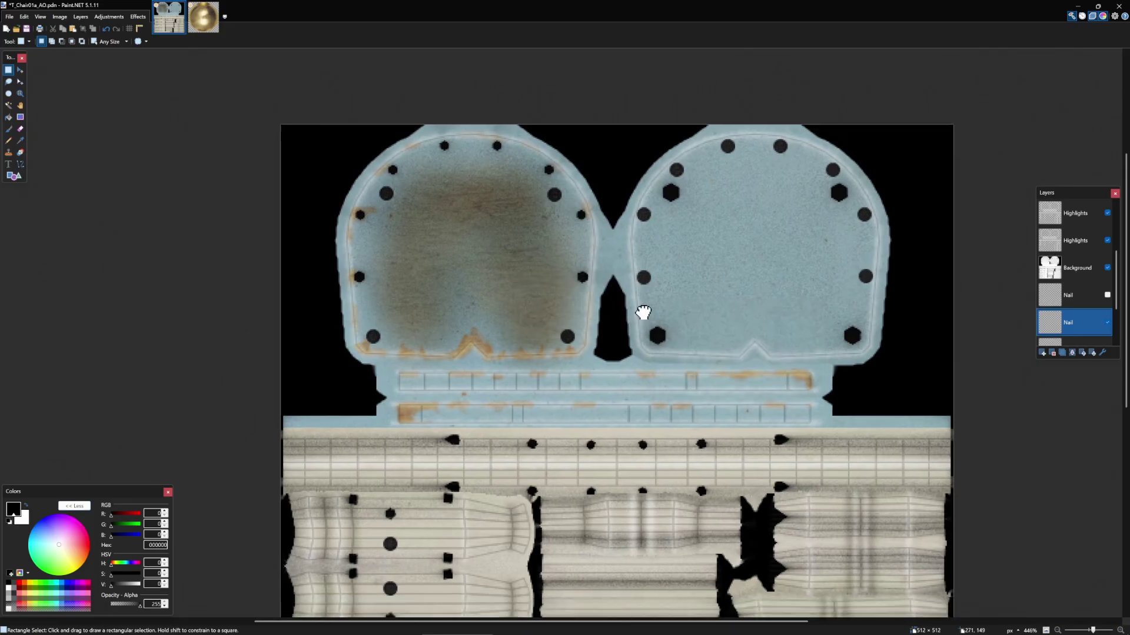
scroll(622, 253, "up", 1)
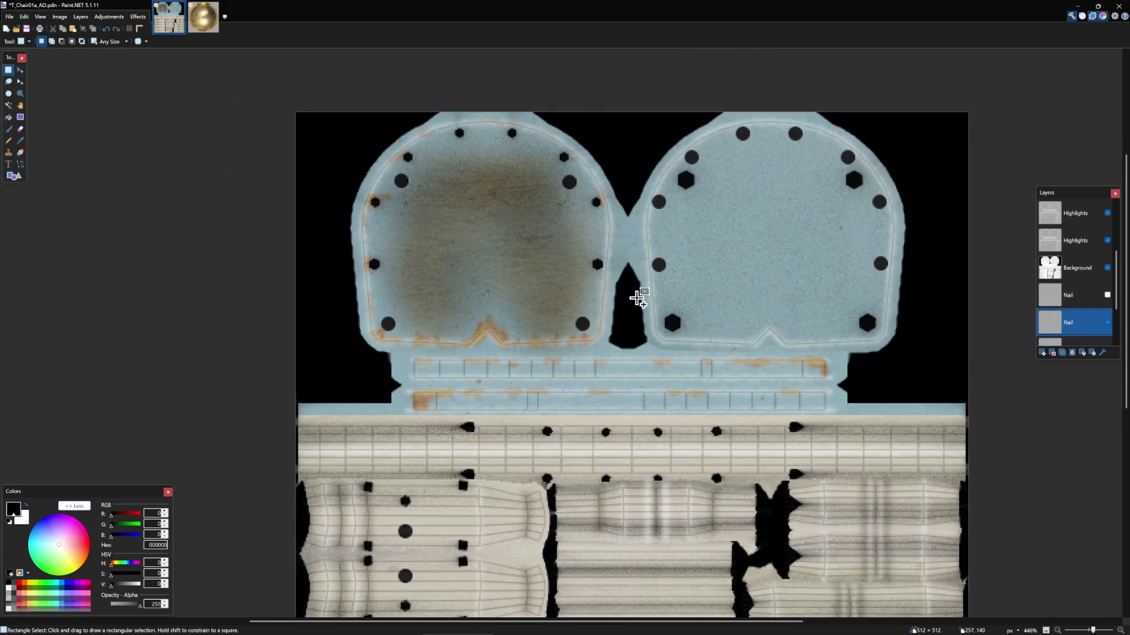
Apply a Gaussian Blur with a radius of about 6 to the darkened lower Nail layer.
left_click(137, 16)
mouse_move(147, 46)
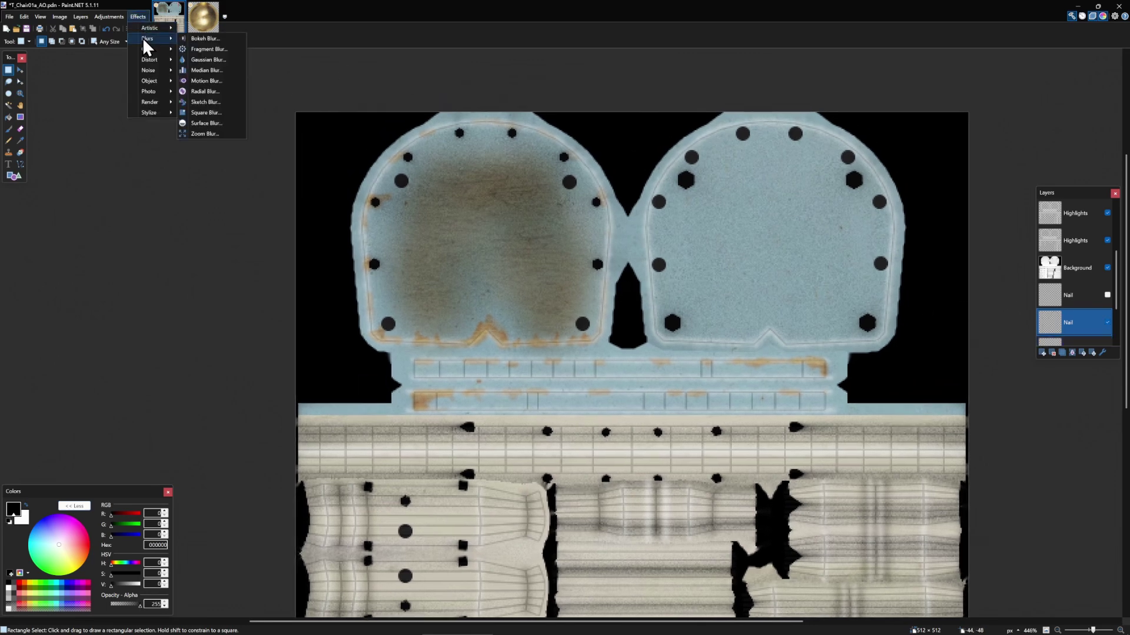
left_click(219, 61)
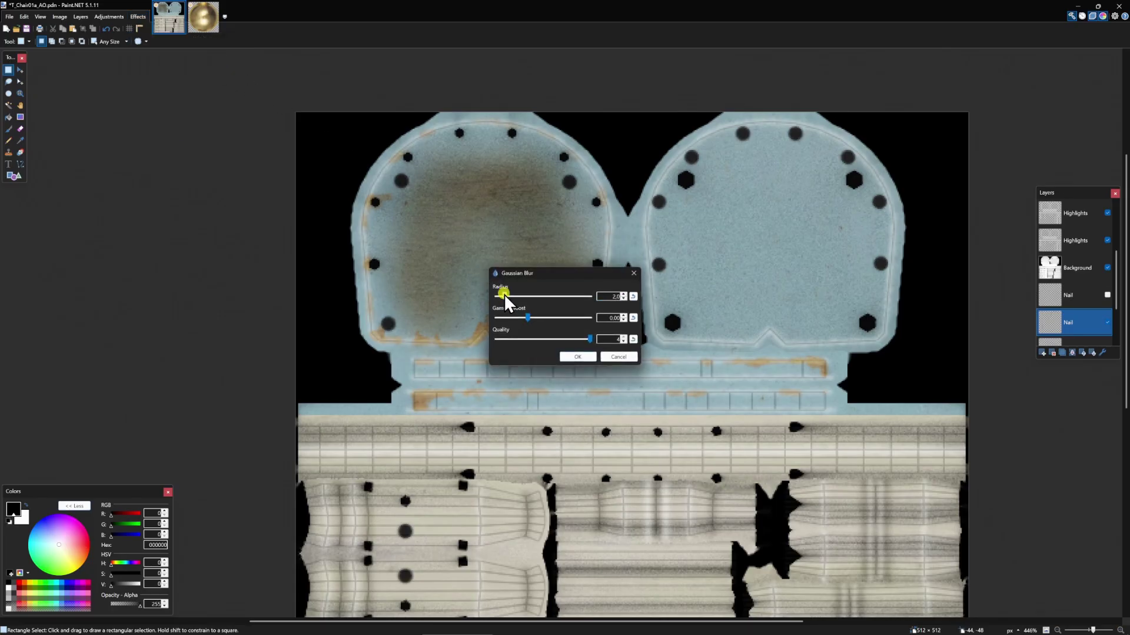
left_click_drag(504, 294, 507, 295)
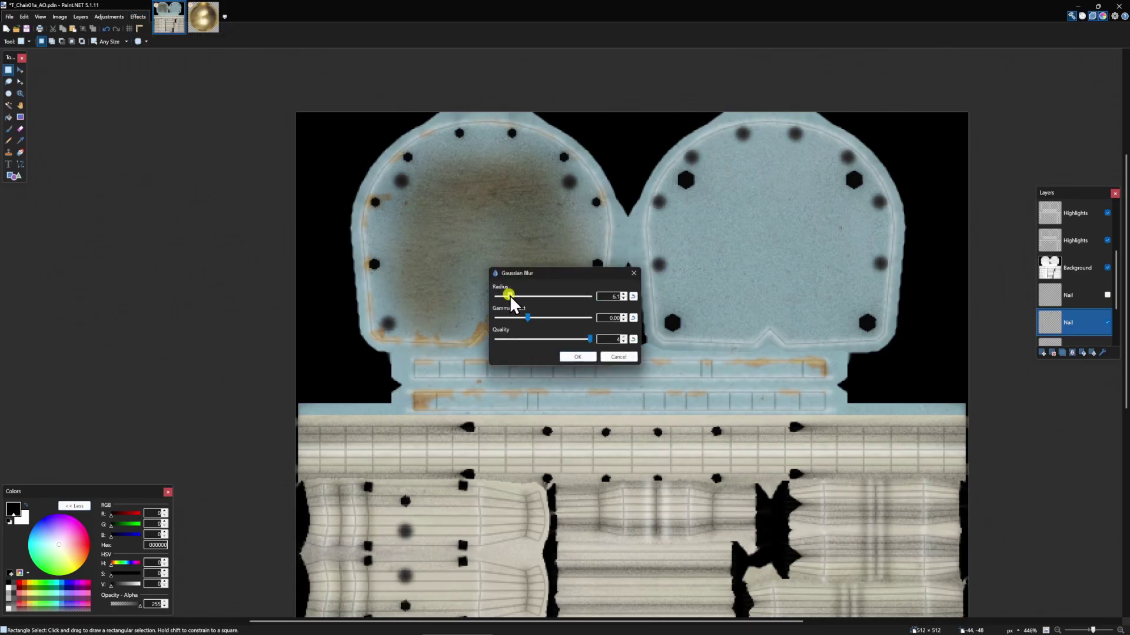
left_click(578, 355)
Show the golden Nail layer again and toggle the blurred layer's visibility to compare the nails with and without it.
left_click(1107, 294)
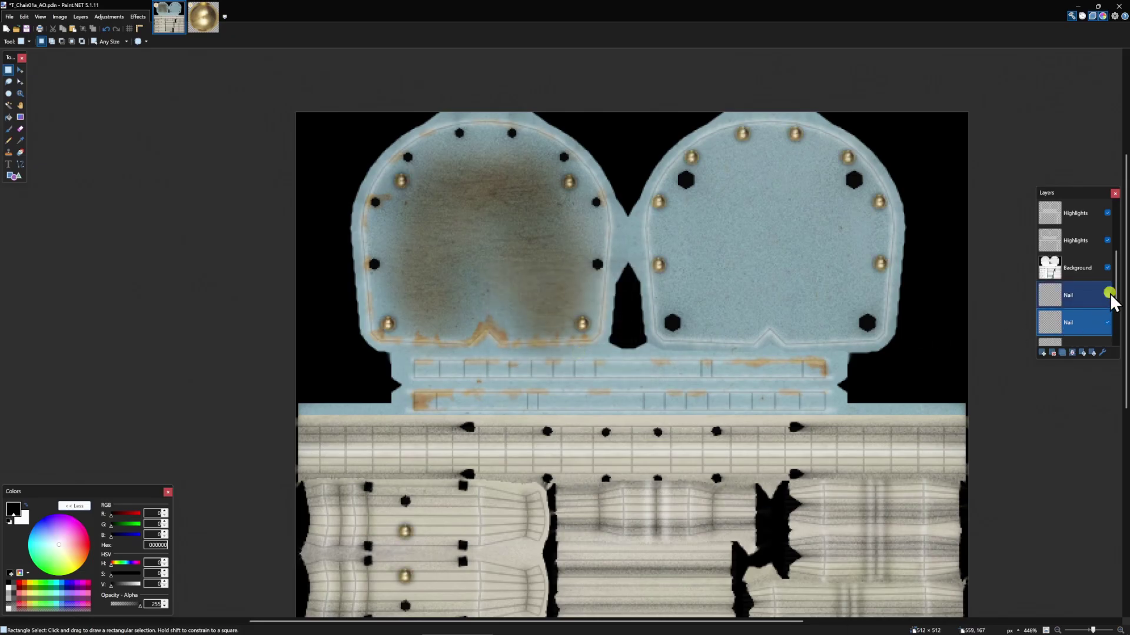
scroll(728, 255, "up", 5)
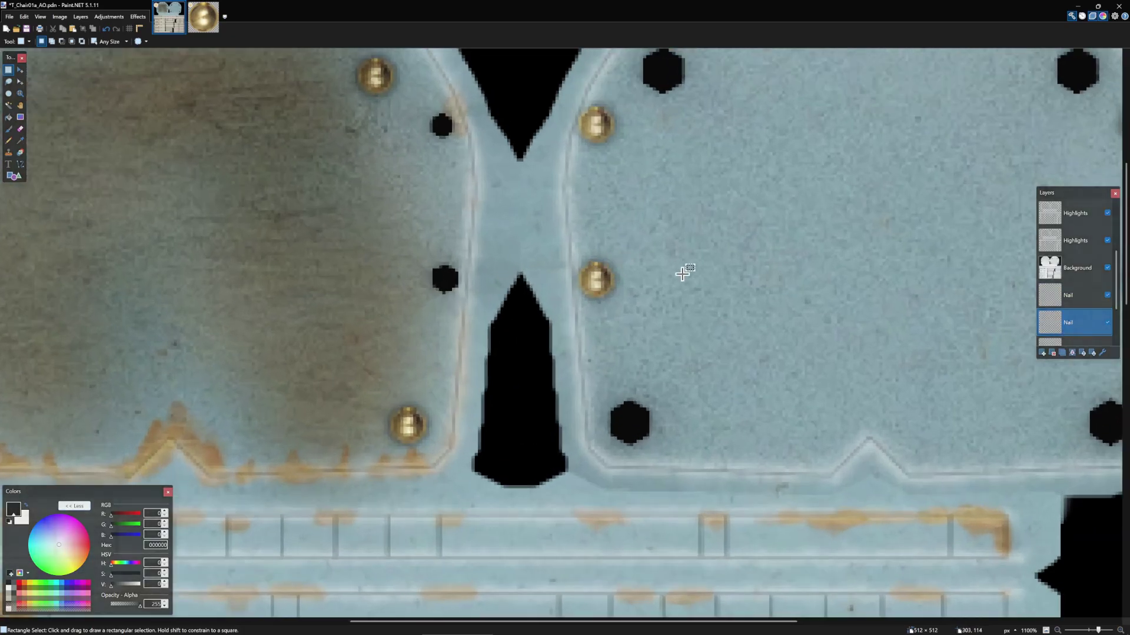
left_click(1107, 323)
left_click(1107, 322)
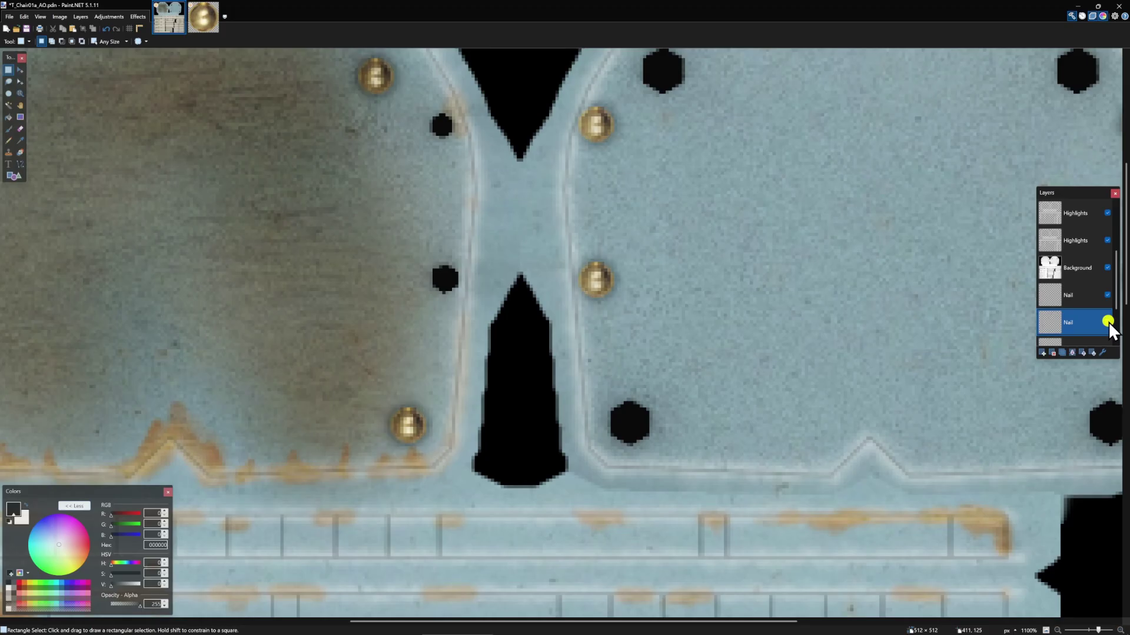
left_click(1107, 323)
left_click(1107, 322)
Rename the blurred lower Nail layer as Nail Shadow in its layer properties.
double_click(1081, 333)
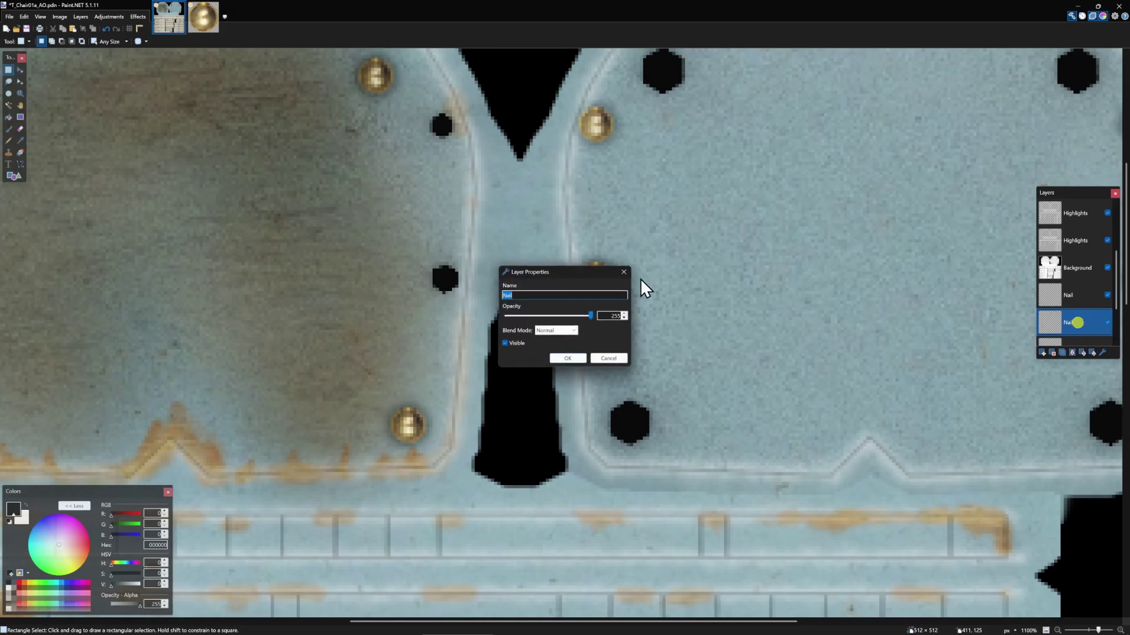
left_click_drag(559, 271, 814, 307)
left_click(800, 330)
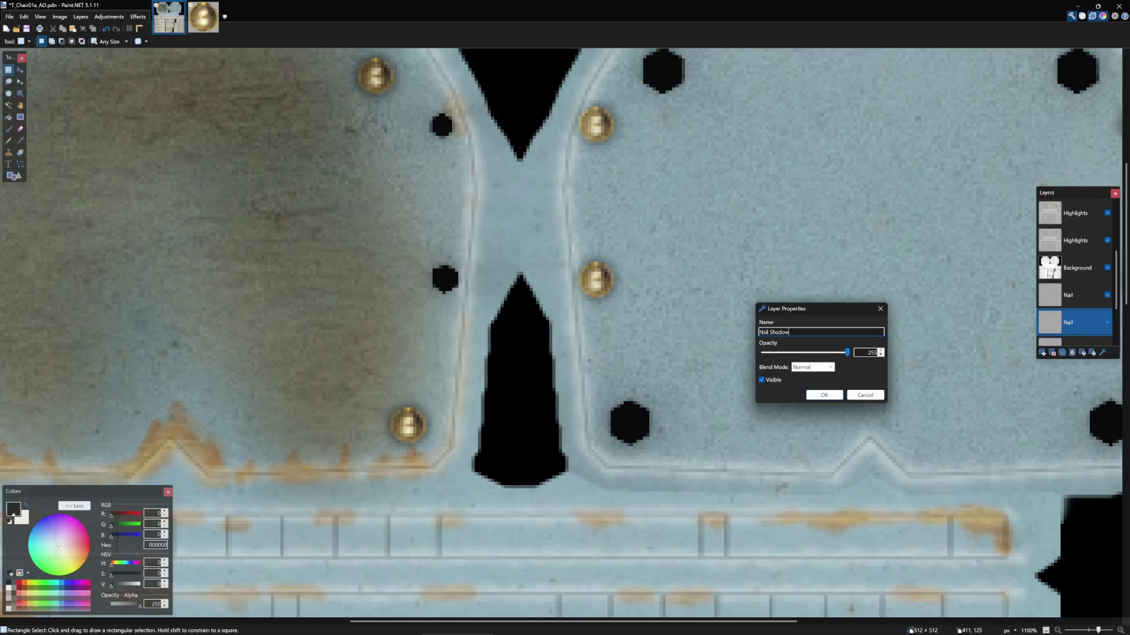
Try different blend modes for the Nail Shadow layer, including Multiply, and settle on Glow.
left_click(822, 367)
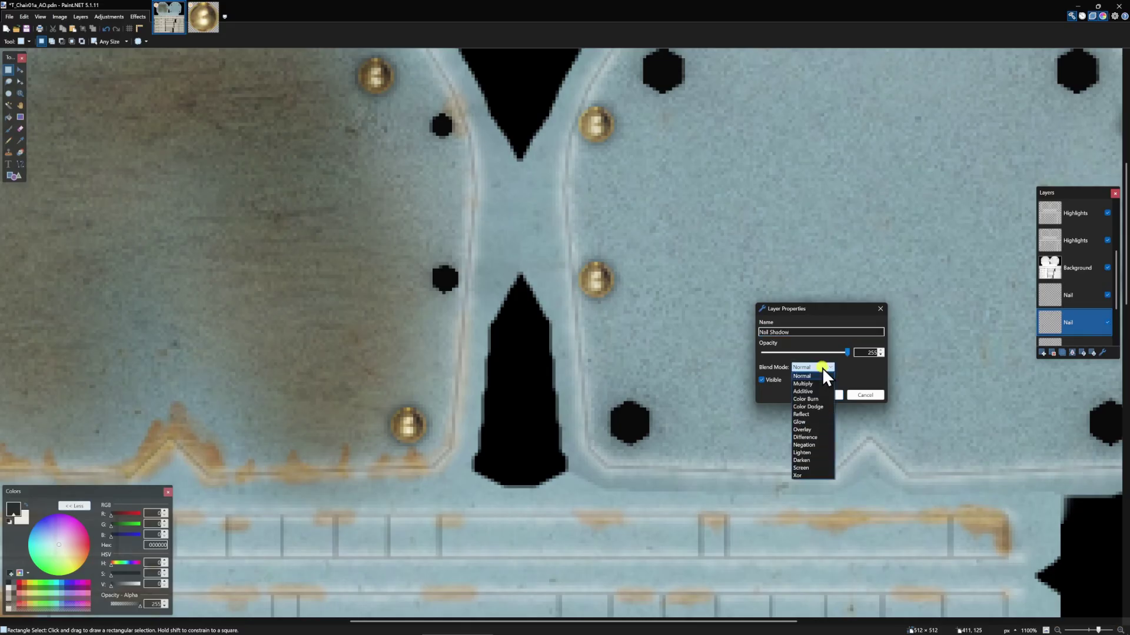
left_click(809, 413)
scroll(814, 368, "down", 1)
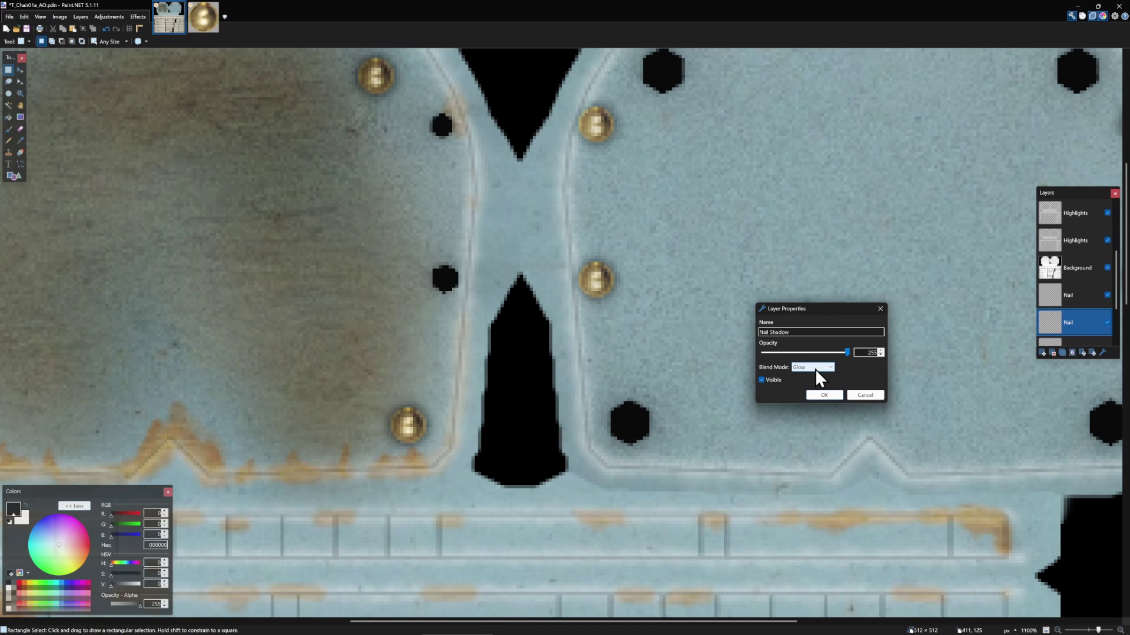
left_click(824, 367)
left_click(812, 378)
left_click(820, 363)
left_click(809, 382)
left_click(812, 366)
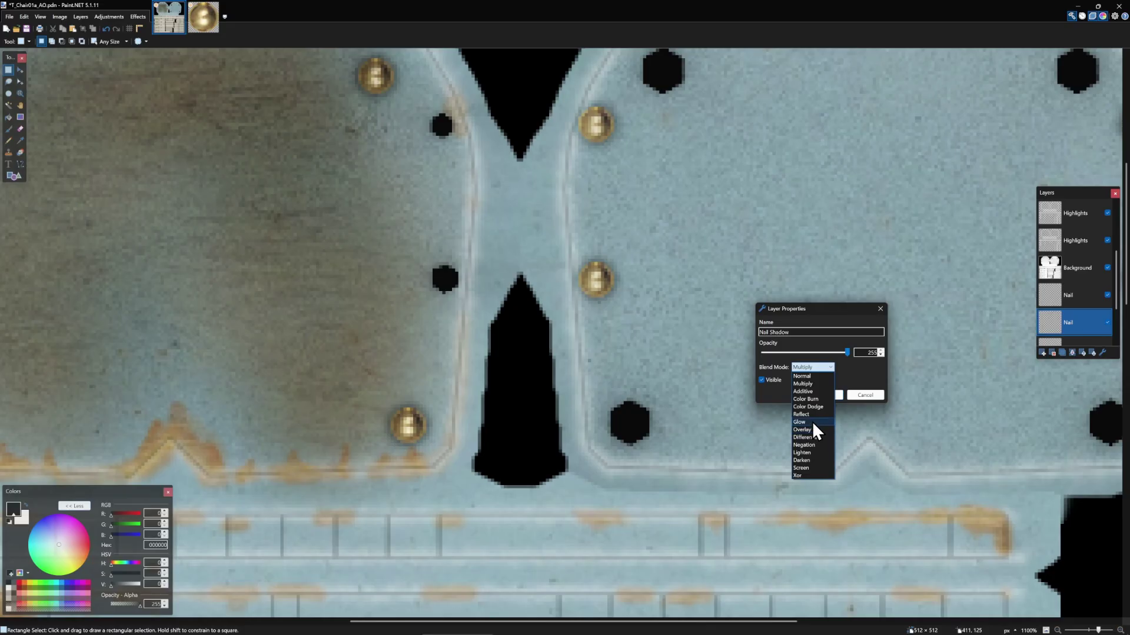
left_click(812, 421)
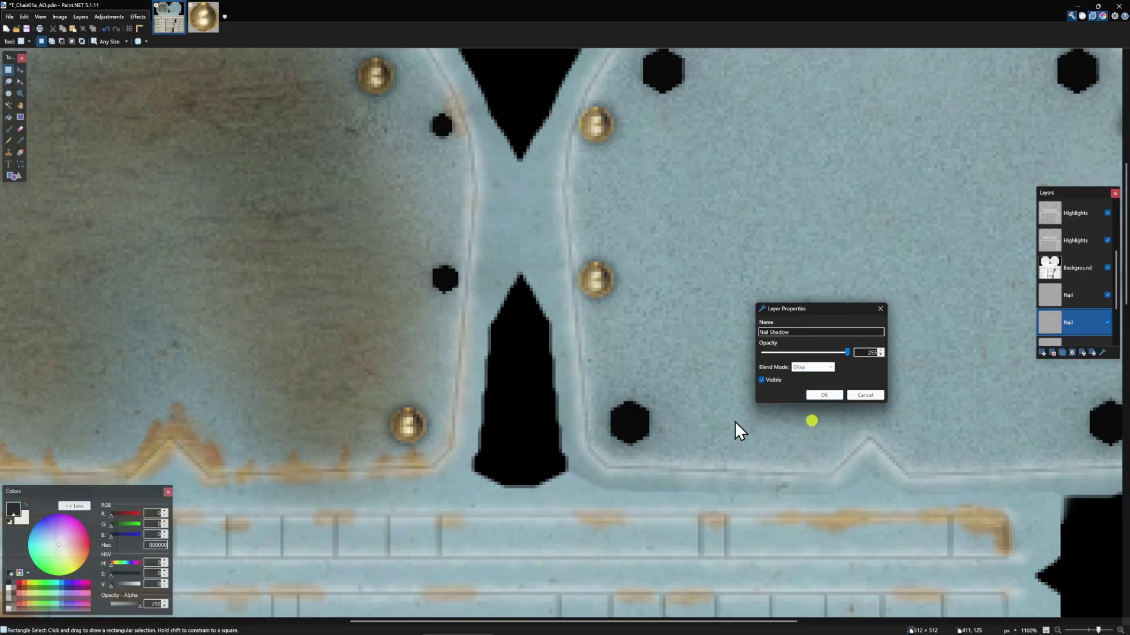
left_click(810, 394)
Inspect the nails on the legs and lower the Nail Shadow layer's opacity to about 185, keeping the Glow blend mode.
scroll(534, 240, "down", 3)
scroll(524, 323, "up", 4)
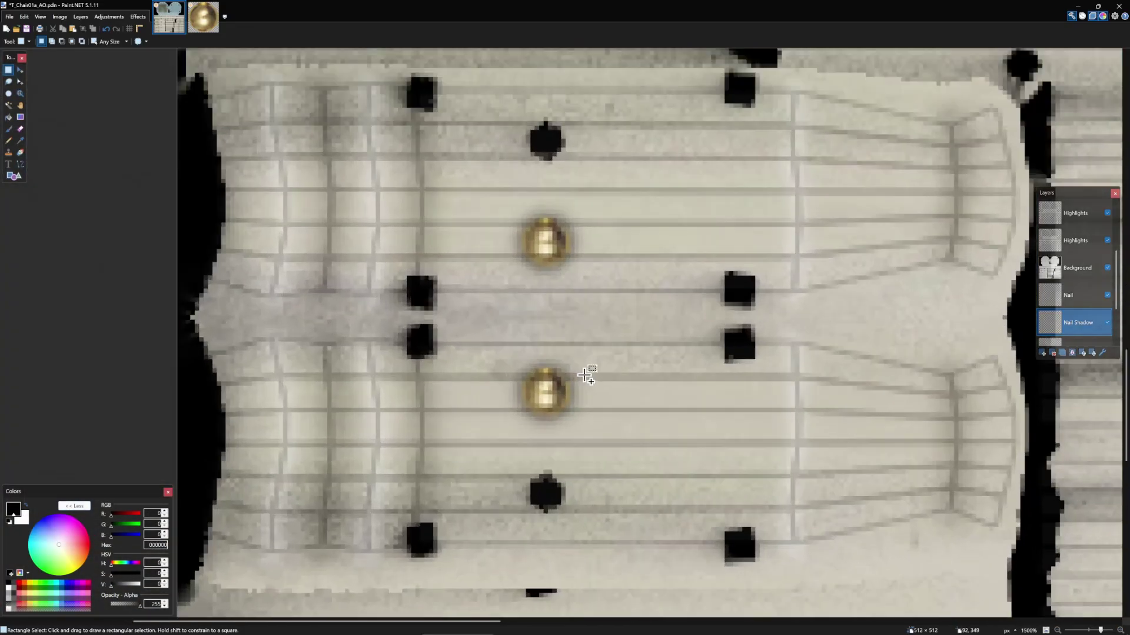
double_click(1074, 322)
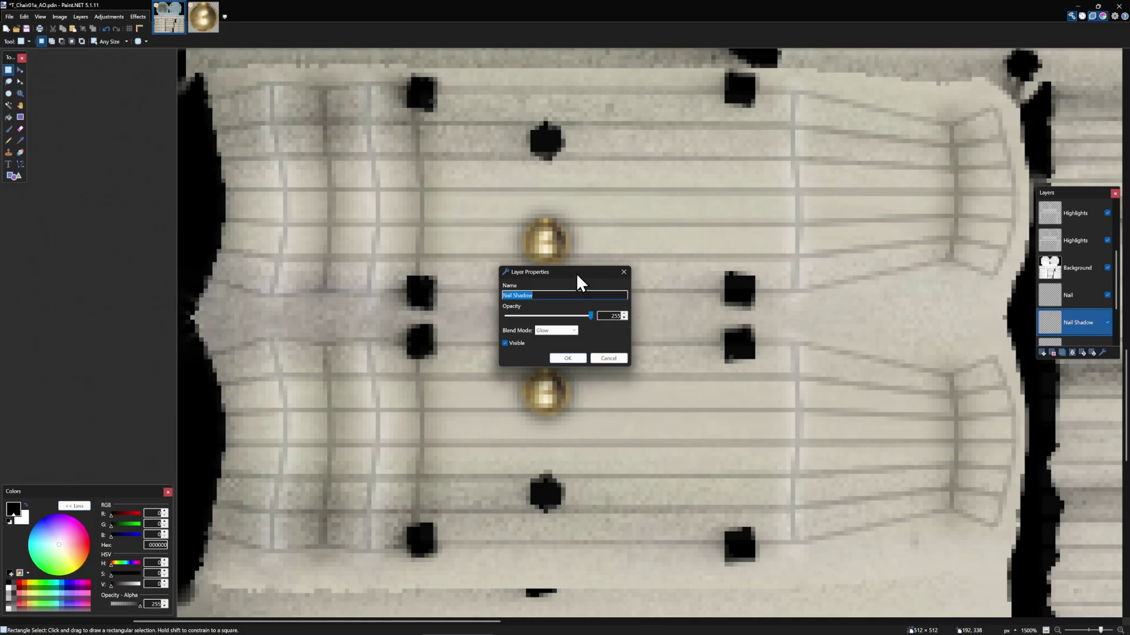
left_click_drag(577, 273, 784, 304)
left_click(778, 362)
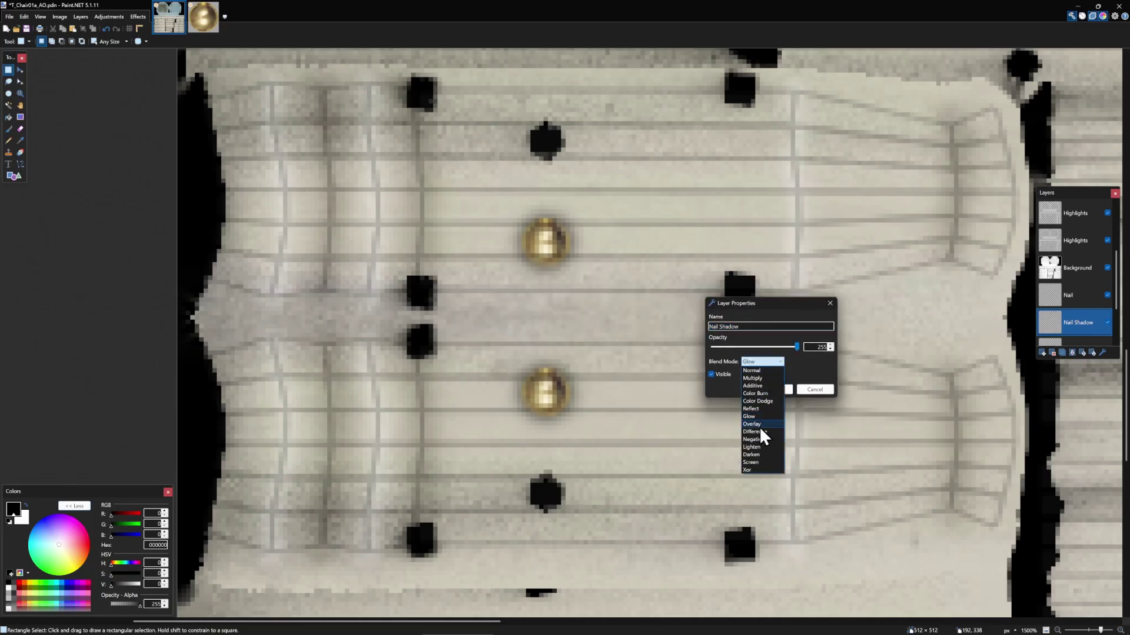
left_click(765, 370)
left_click(769, 364)
left_click(765, 370)
scroll(769, 361, "down", 5)
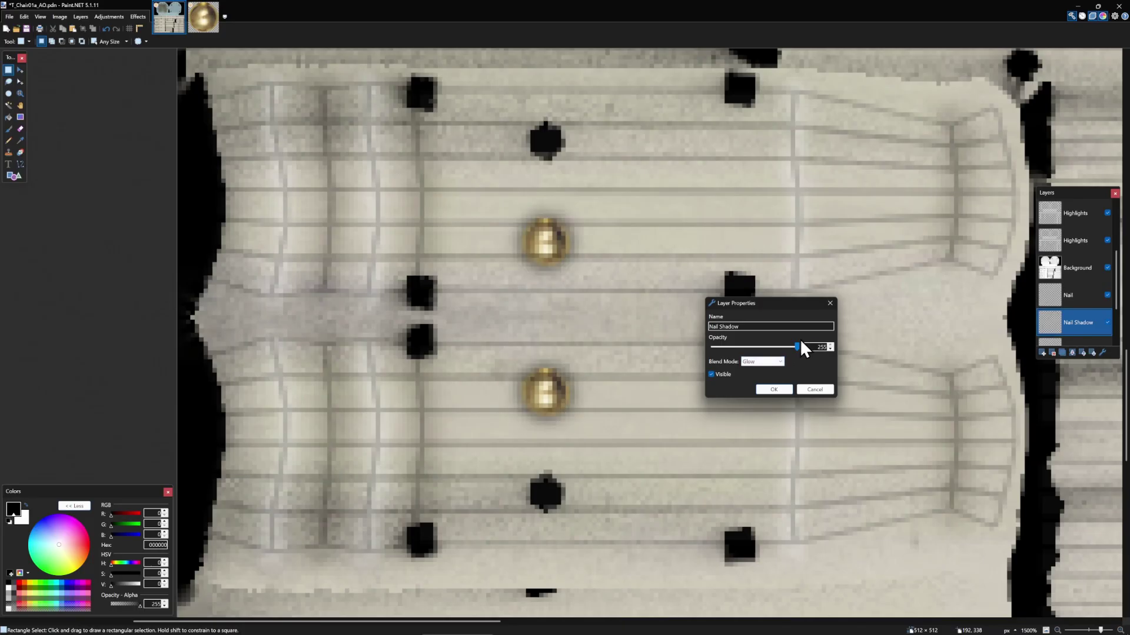
left_click_drag(796, 346, 772, 348)
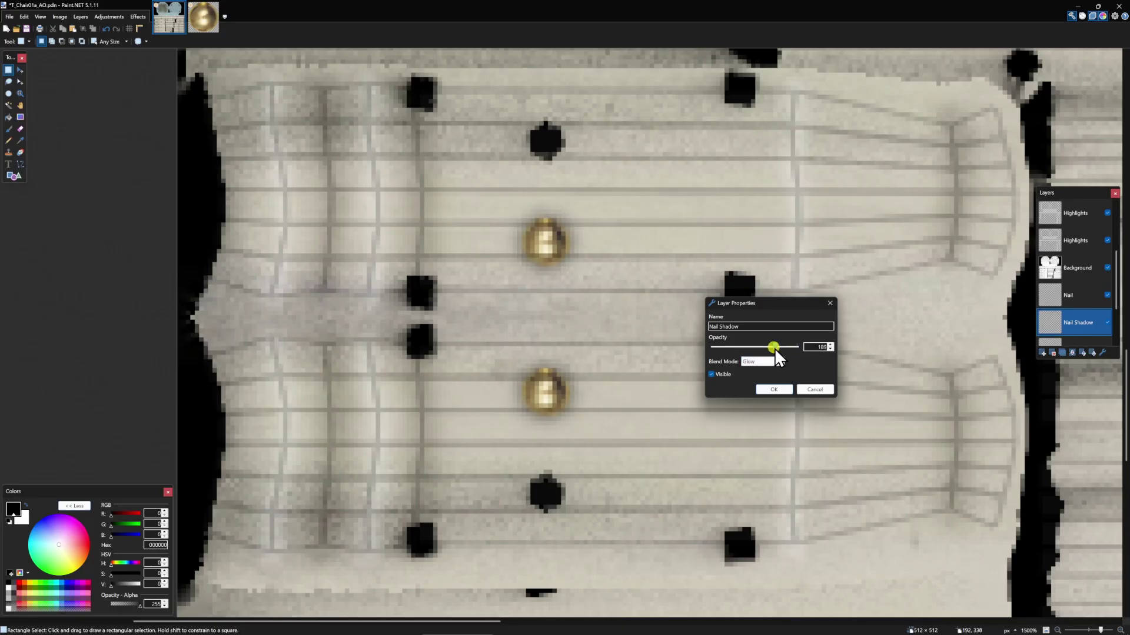
left_click(774, 390)
Examine the golden nails and their soft shadows across the seat and leg areas of the texture.
scroll(606, 350, "down", 6)
left_click_drag(606, 350, 538, 404)
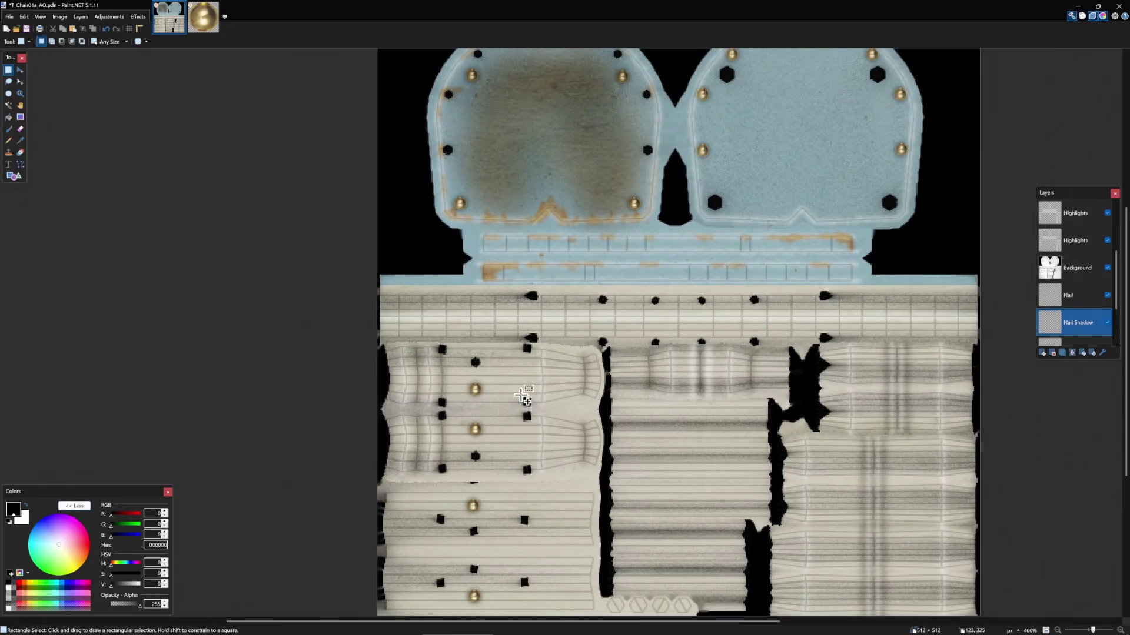
scroll(623, 478, "up", 4)
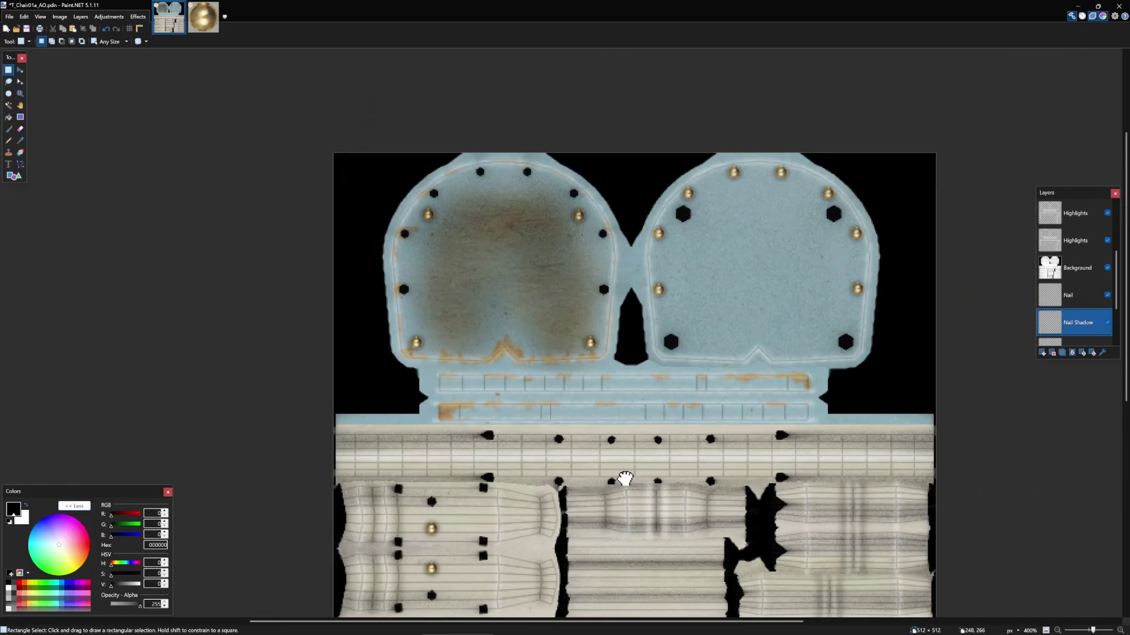
left_click_drag(693, 471, 657, 306)
scroll(668, 306, "down", 1)
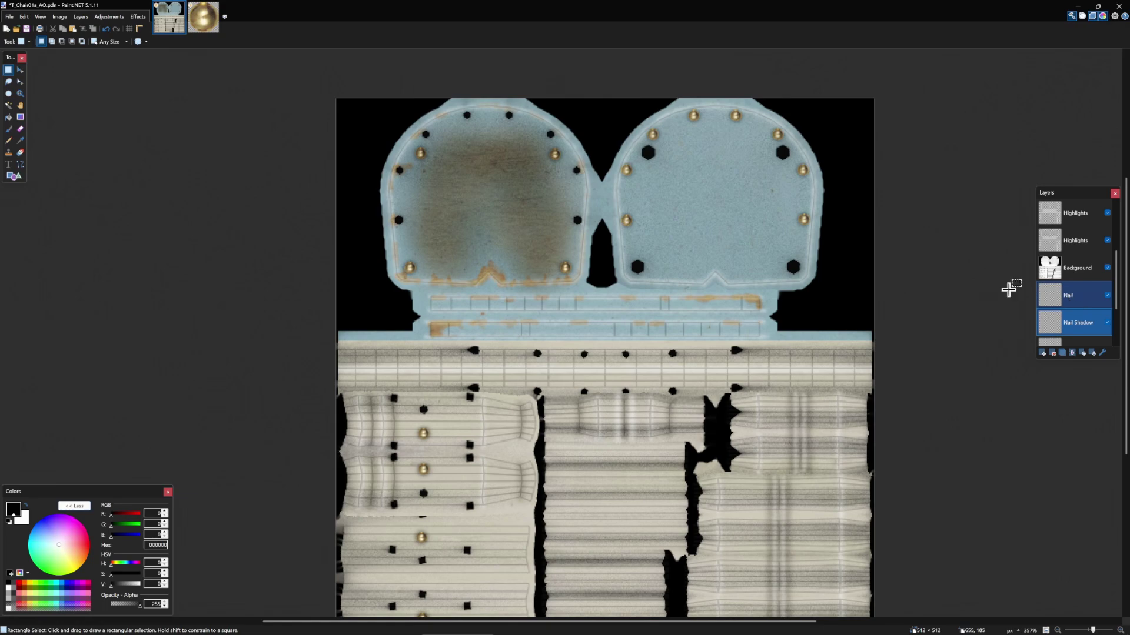
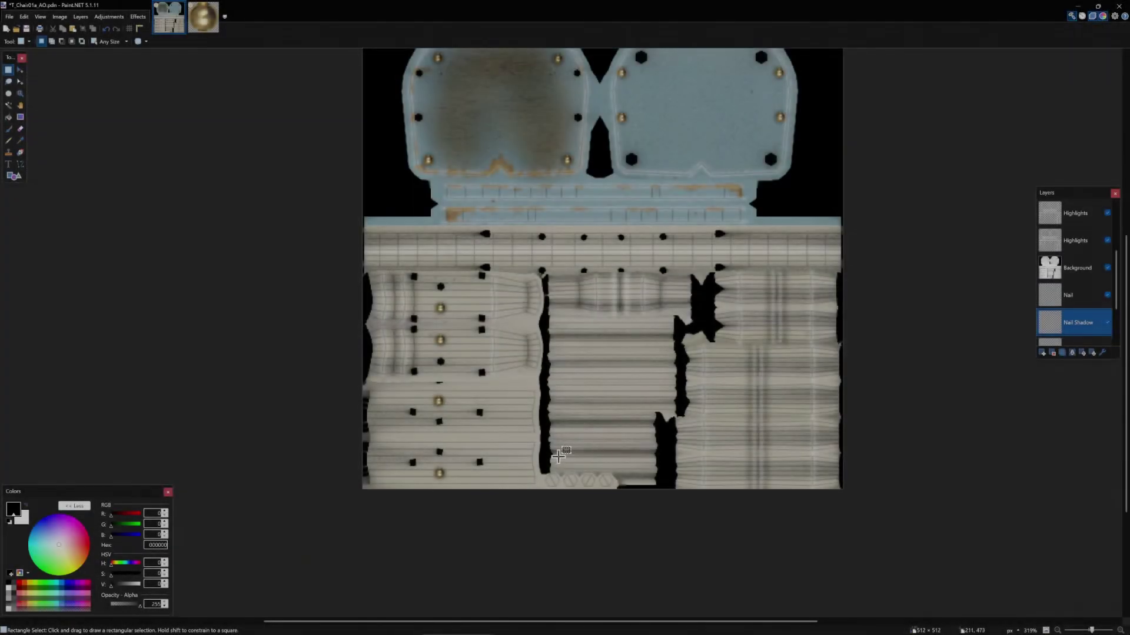
left_click_drag(670, 360, 633, 383)
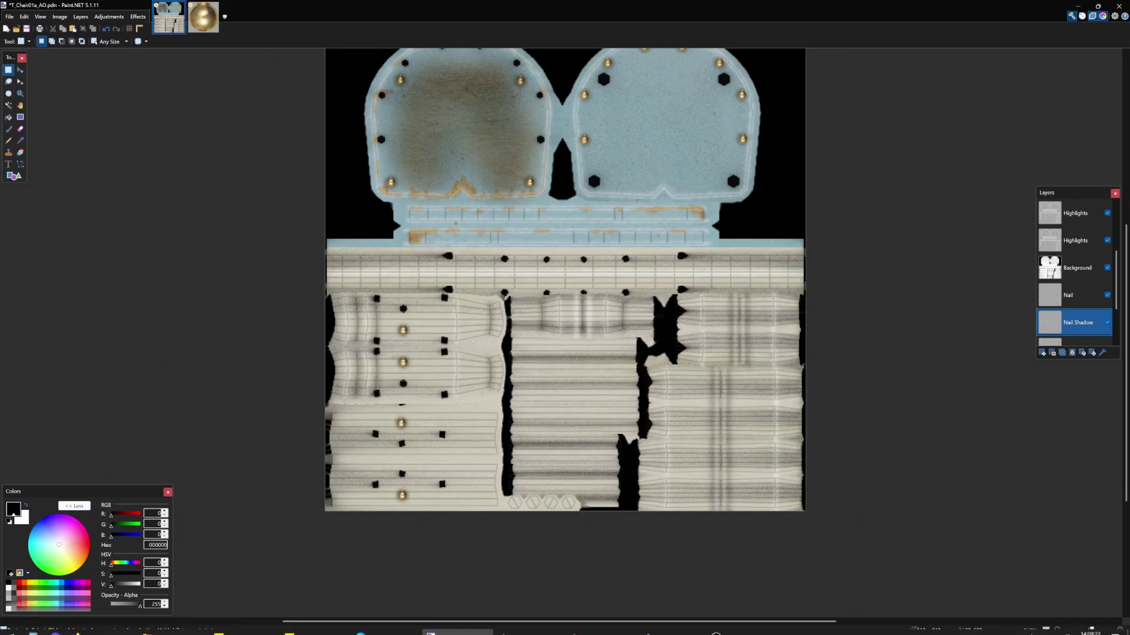
Switch to Blender and select the face loops of the four straight side rungs to locate their UV islands.
left_click(603, 627)
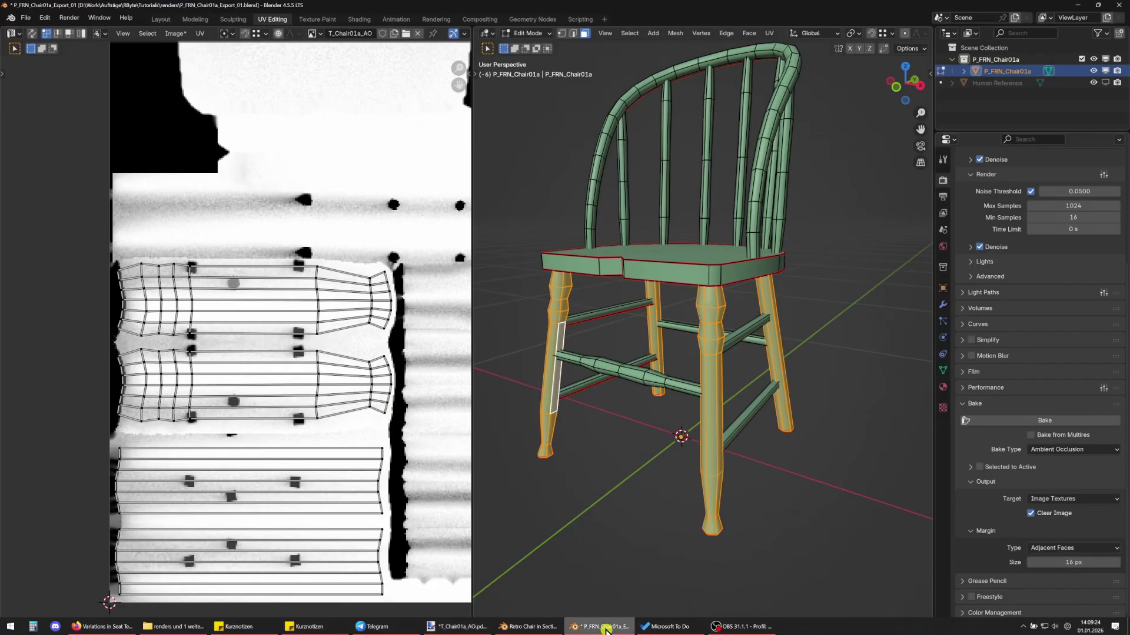
scroll(749, 368, "up", 4)
left_click(787, 352, "alt")
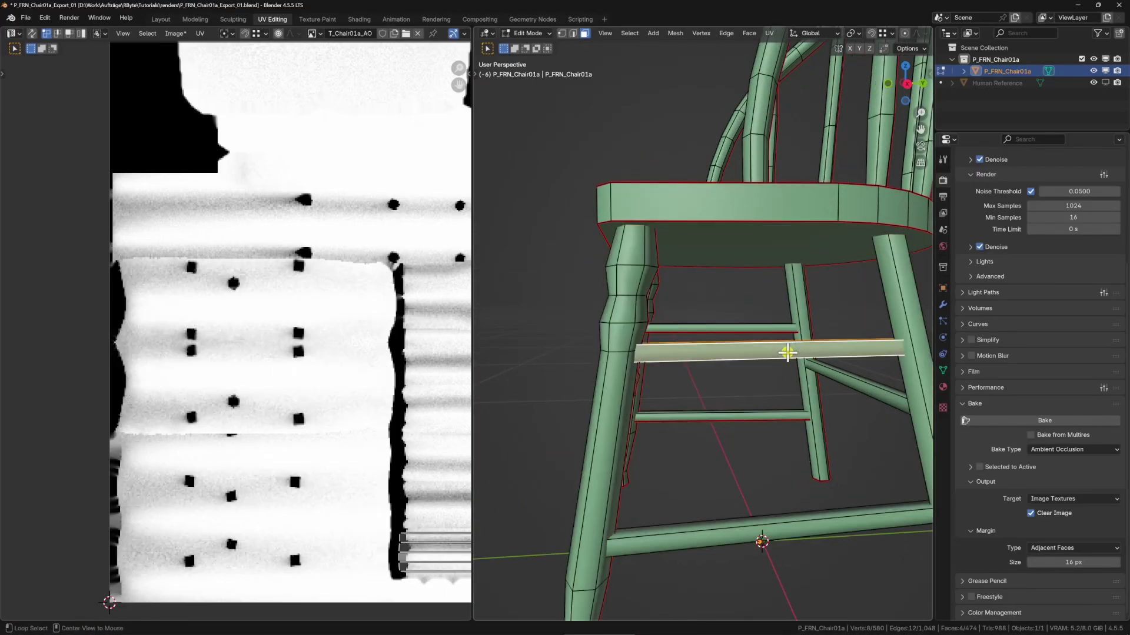
left_click(651, 504, "alt+shift")
left_click(687, 405, "alt+shift")
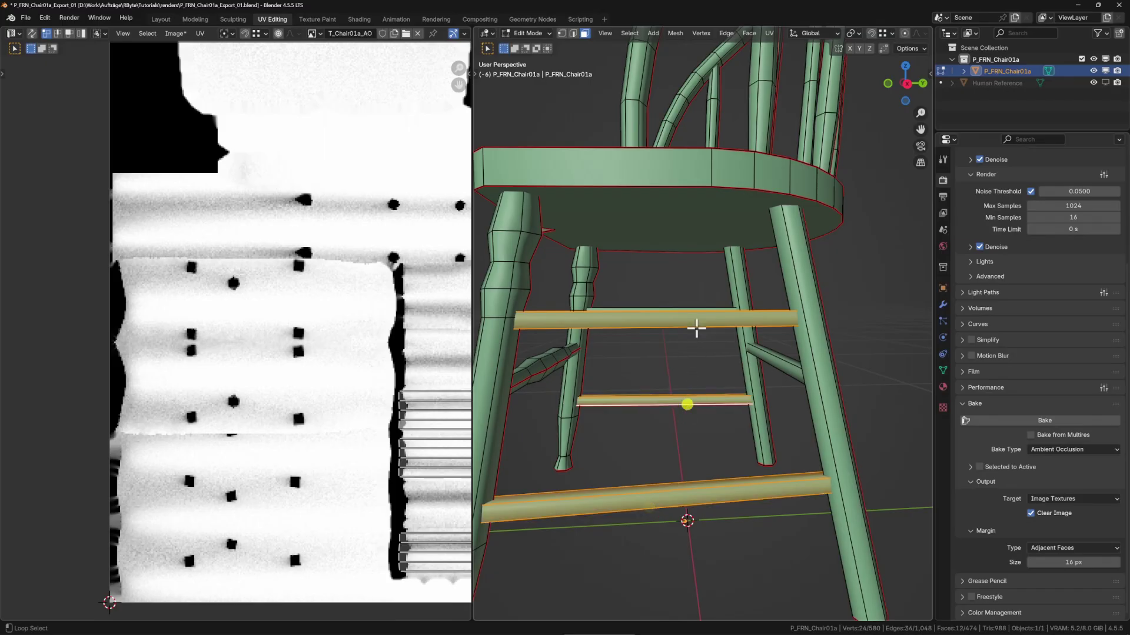
left_click(676, 288, "alt+shift")
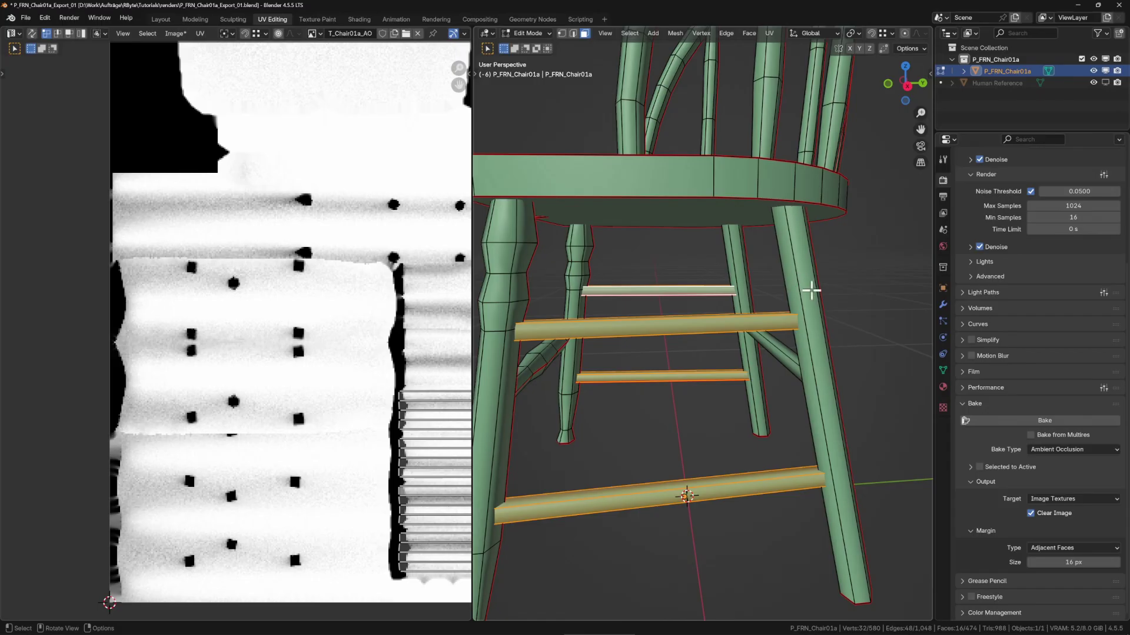
Switch back to Paint.NET, select the uppermost Shadows layer, and toggle its visibility to check what it contains.
left_click(460, 626)
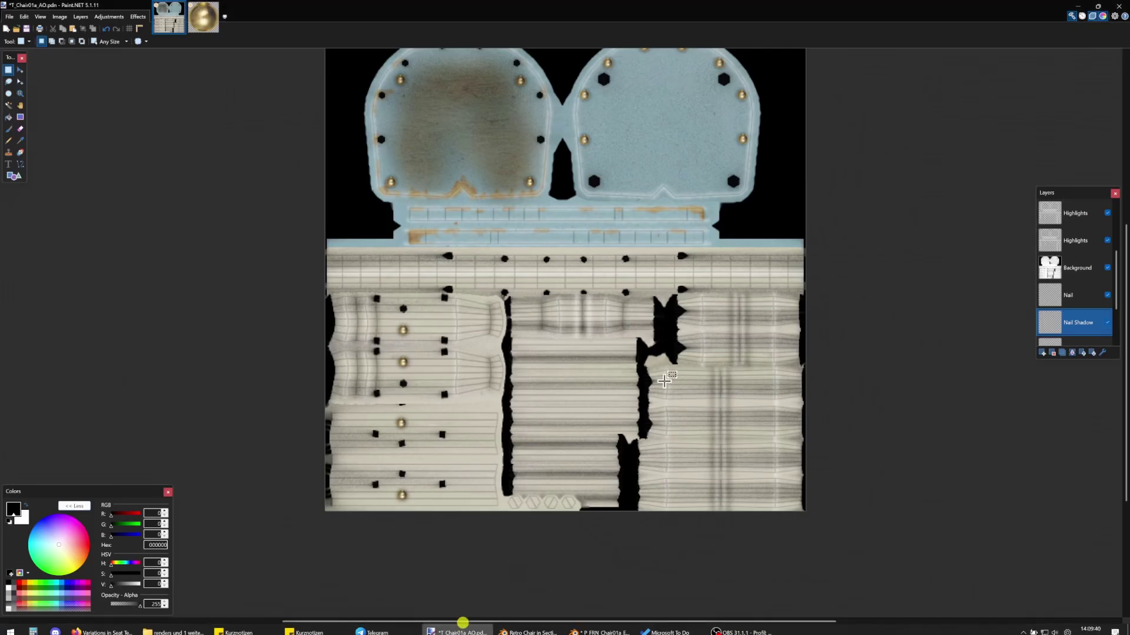
scroll(1077, 300, "up", 3)
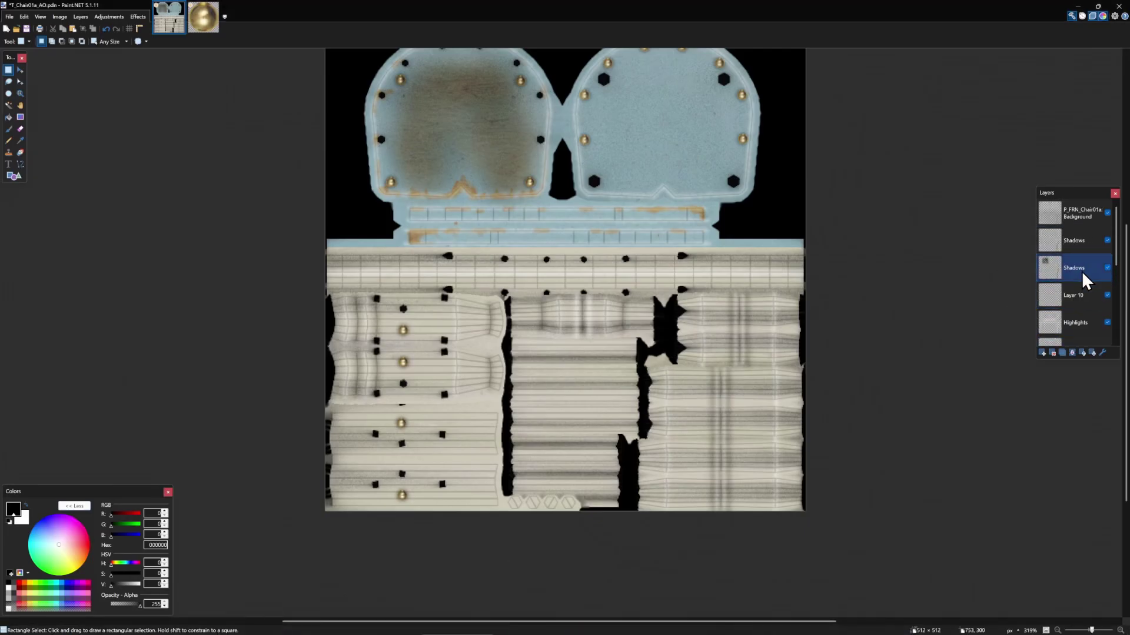
left_click(1092, 244)
left_click(1107, 241)
left_click(1107, 240)
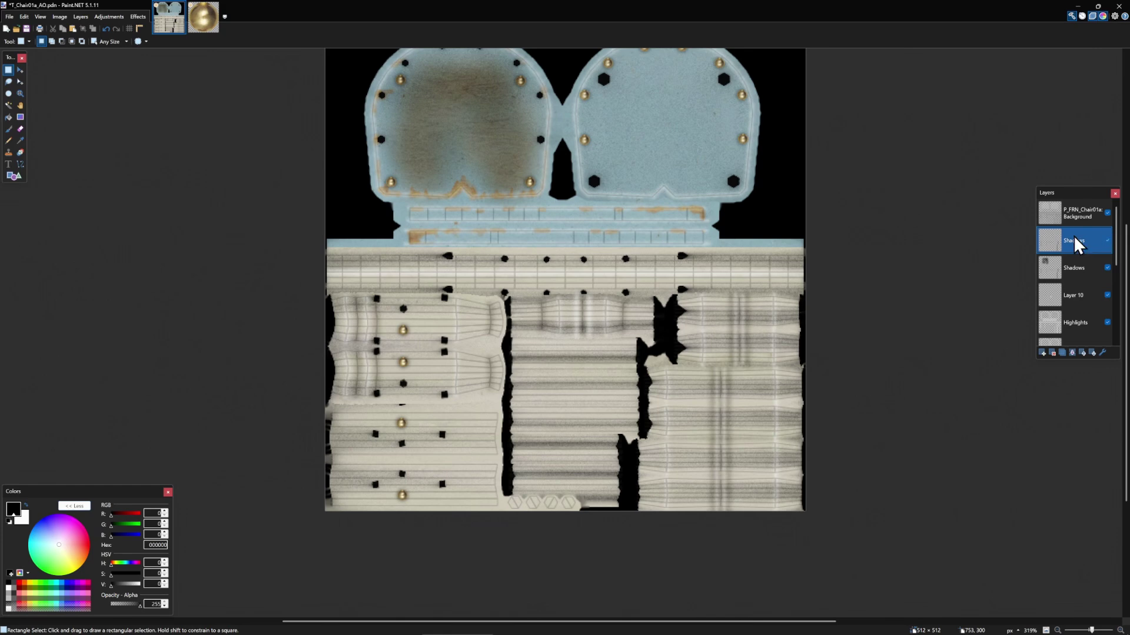
Add a new layer above the uppermost Shadows layer and name it Strong Shadows.
left_click(1042, 353)
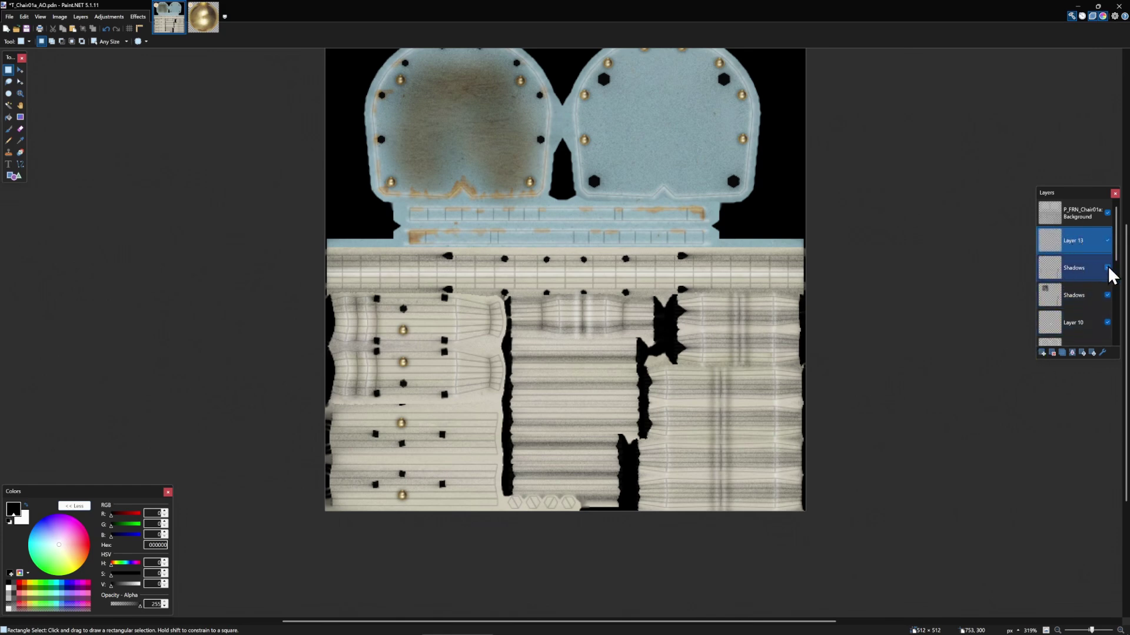
left_click(1107, 268)
left_click(1107, 268)
double_click(1079, 246)
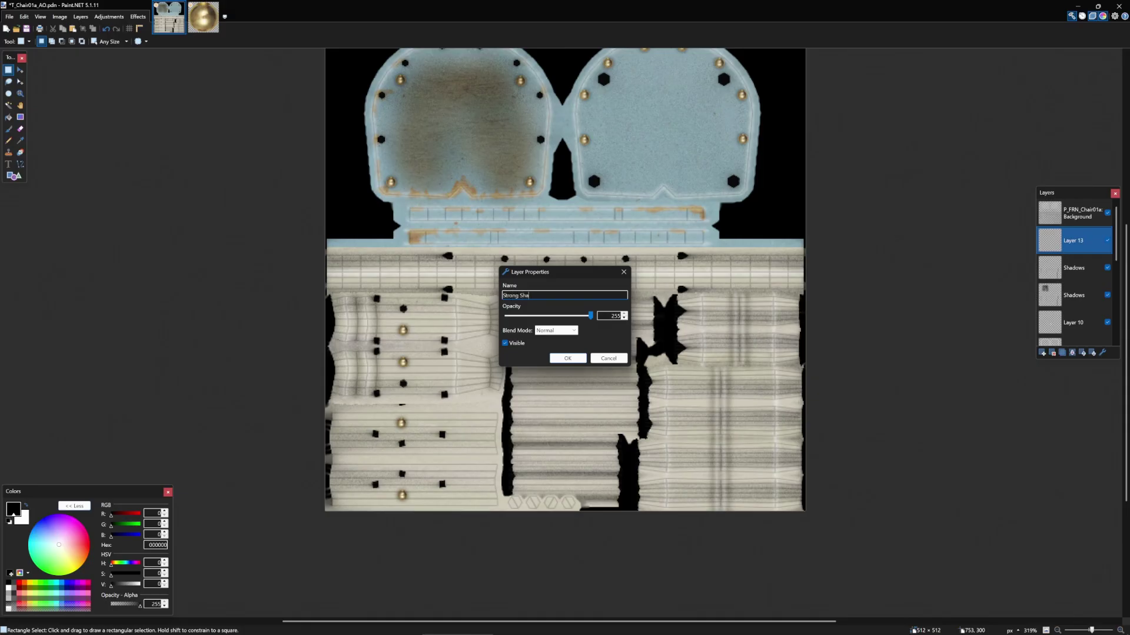
type("Strong Shadows")
key("Return")
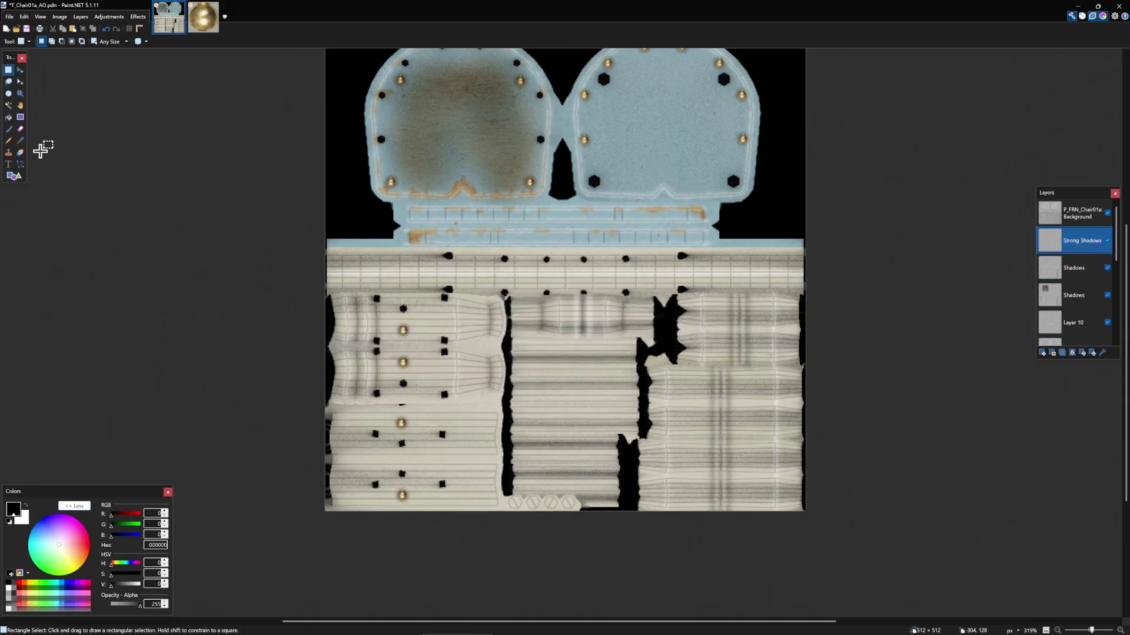
Set the Strong Shadows layer's blend mode to Multiply and its opacity to about 145.
double_click(1074, 246)
left_click(555, 330)
left_click(556, 347)
left_click(573, 319)
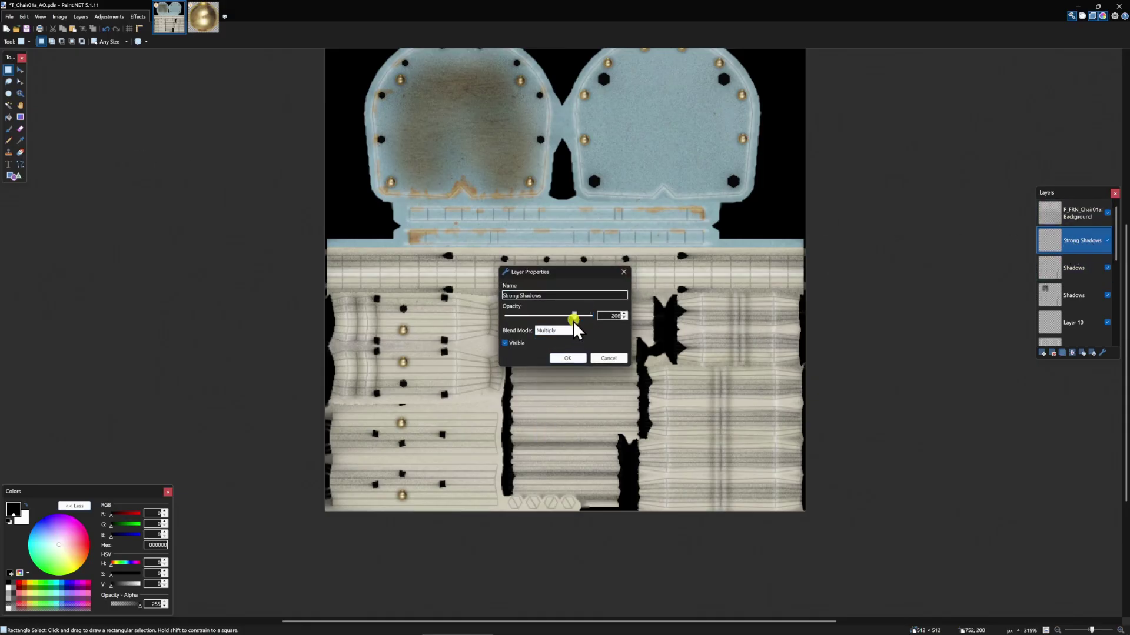
left_click(558, 357)
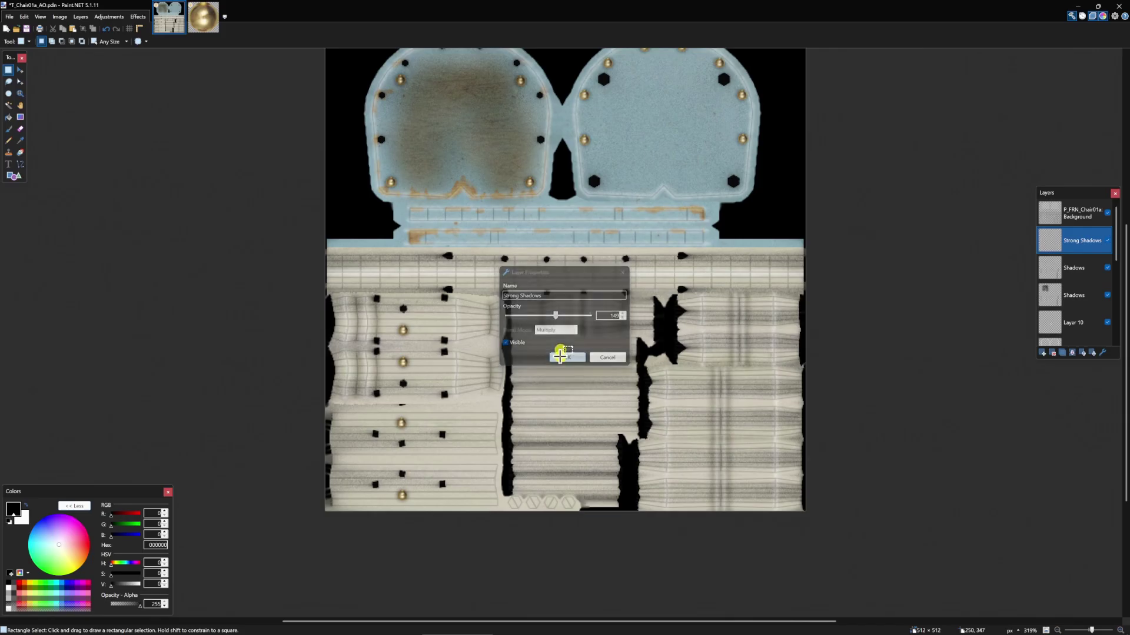
Set the Shapes tool to draw filled rectangles, try one over the middle islands, and undo it.
left_click(15, 174)
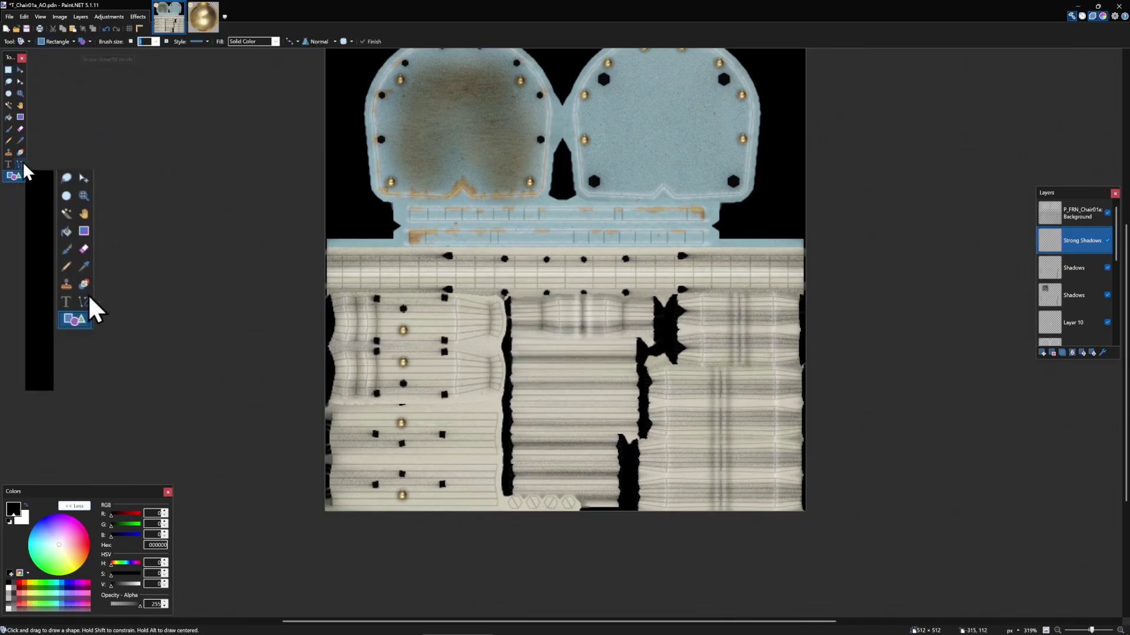
left_click(87, 41)
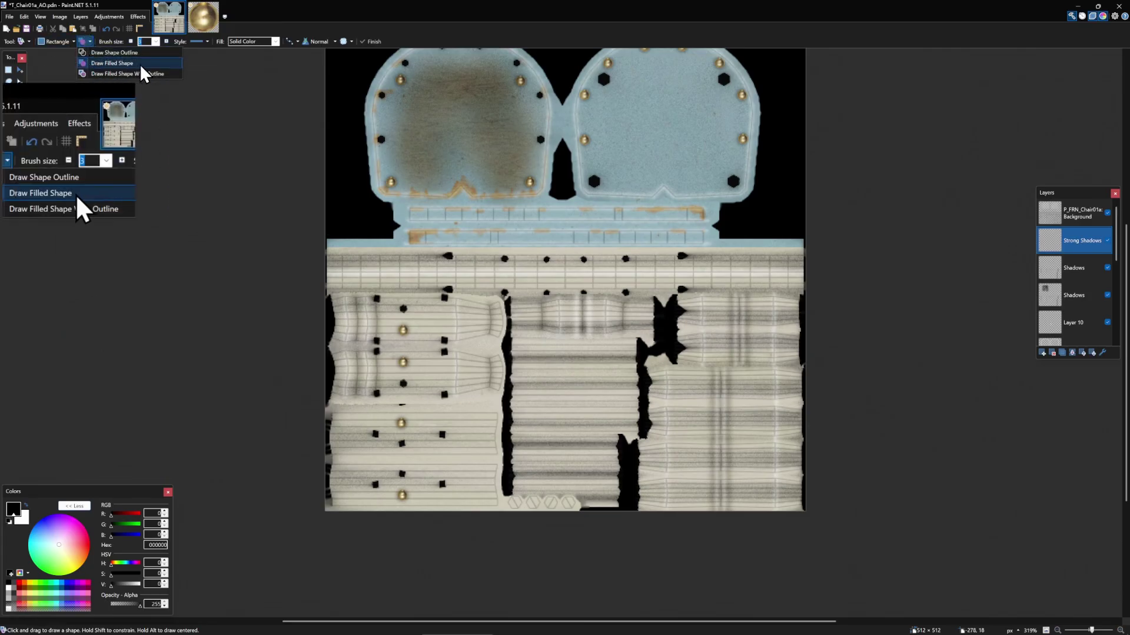
left_click(91, 40)
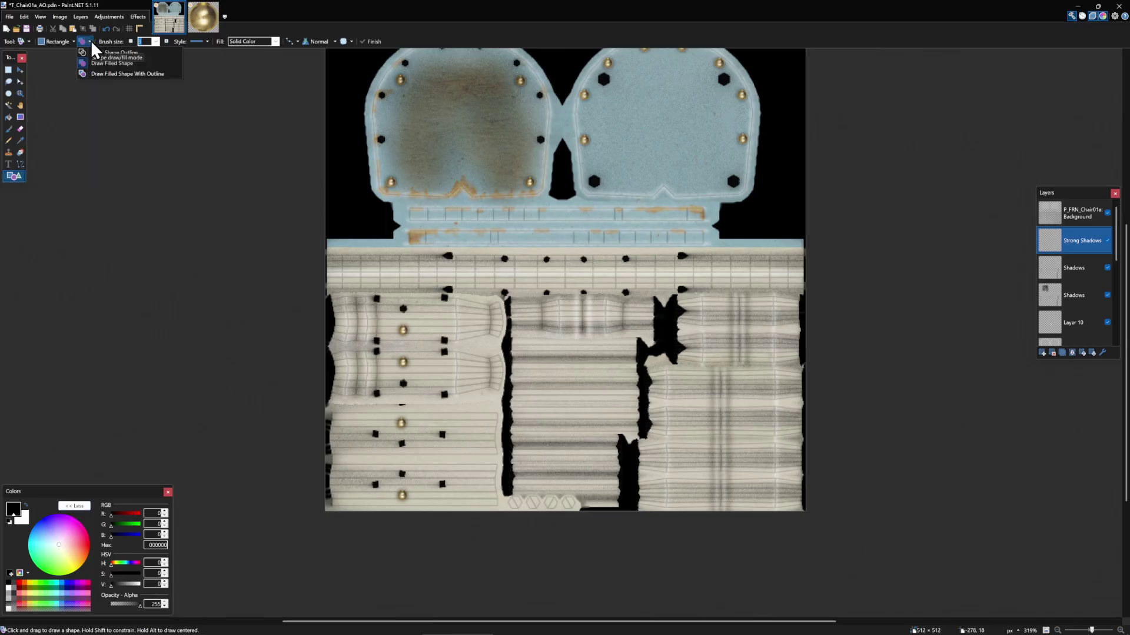
left_click(115, 64)
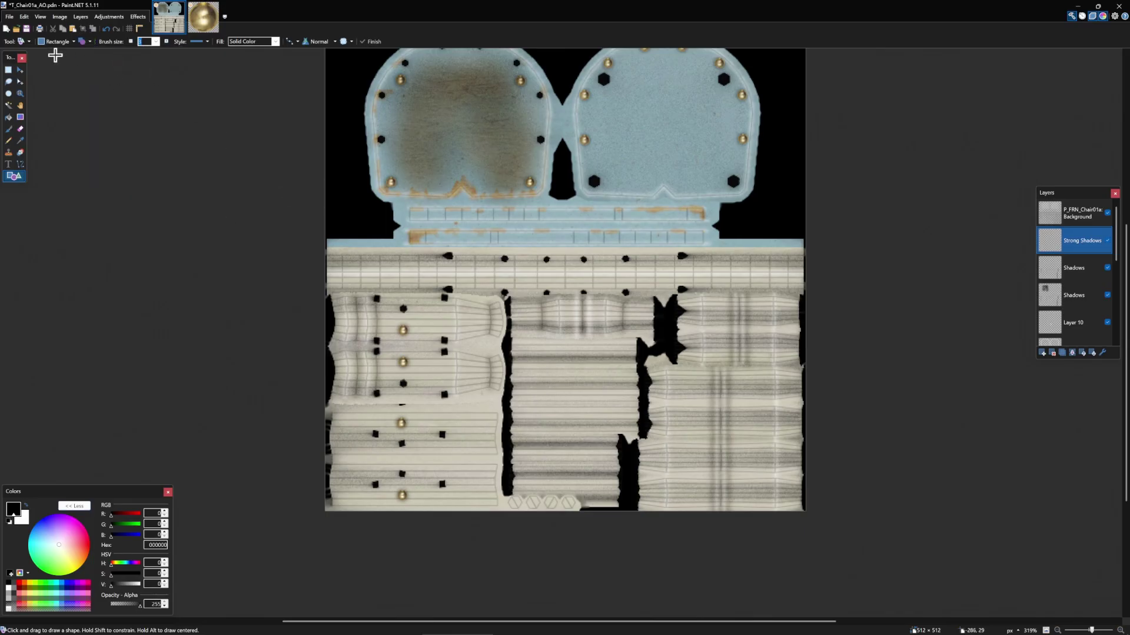
scroll(471, 461, "up", 2)
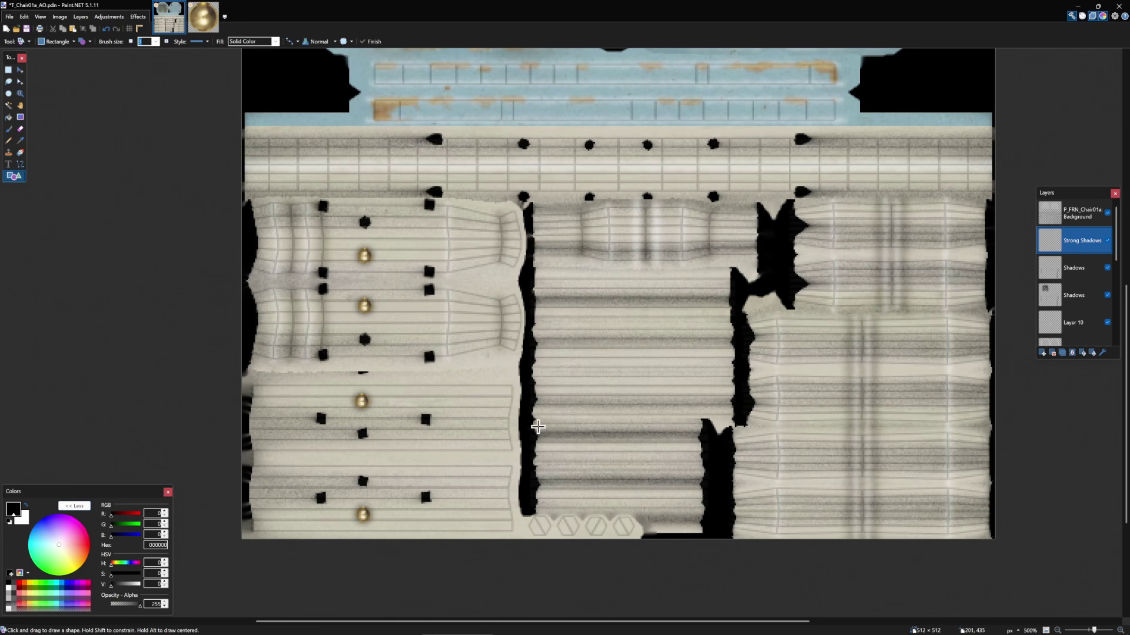
left_click_drag(536, 435, 430, 204)
key("ctrl+z")
Raise the opacity of the P_FRN_Chair01a: Background wireframe layer to about 92.
scroll(532, 469, "up", 1)
scroll(529, 482, "up", 2)
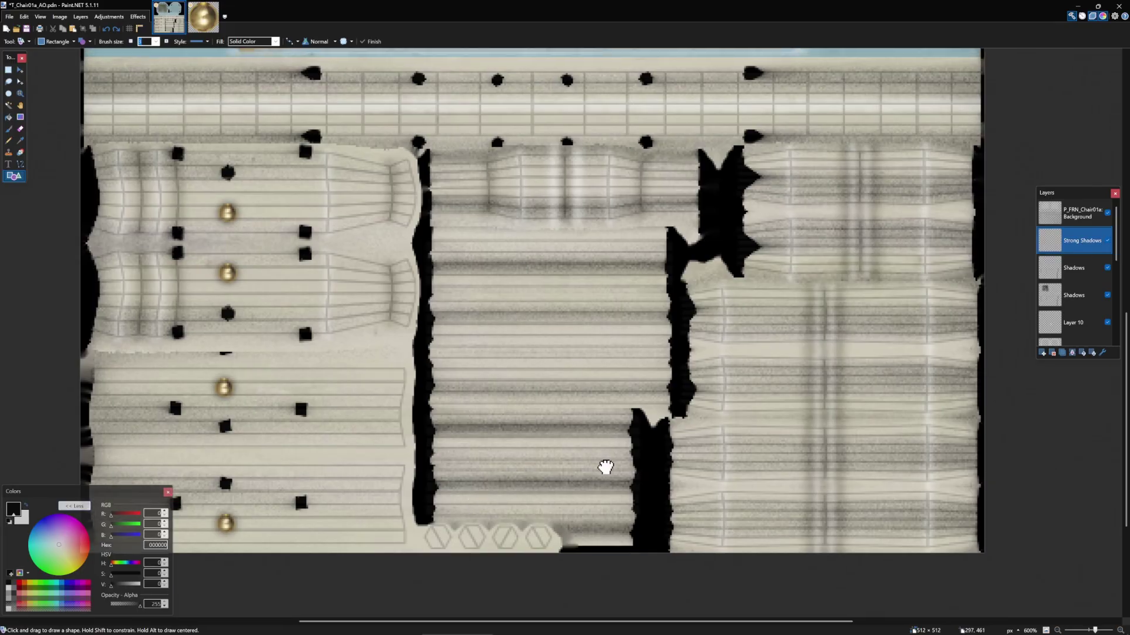
left_click(1088, 213)
double_click(1089, 213)
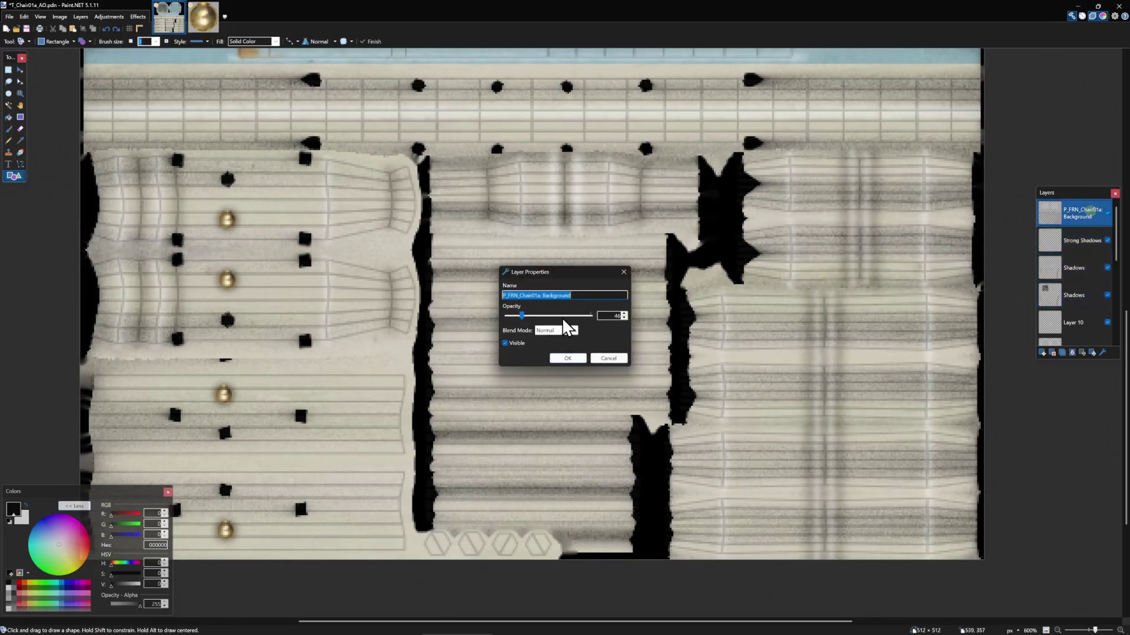
left_click_drag(526, 316, 537, 316)
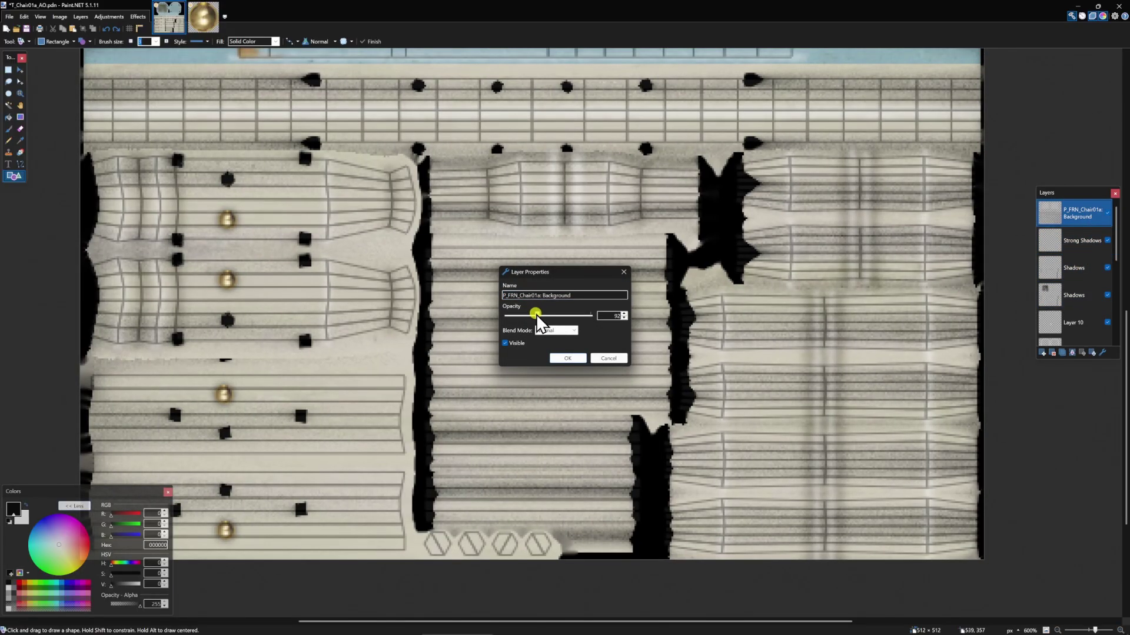
left_click(565, 360)
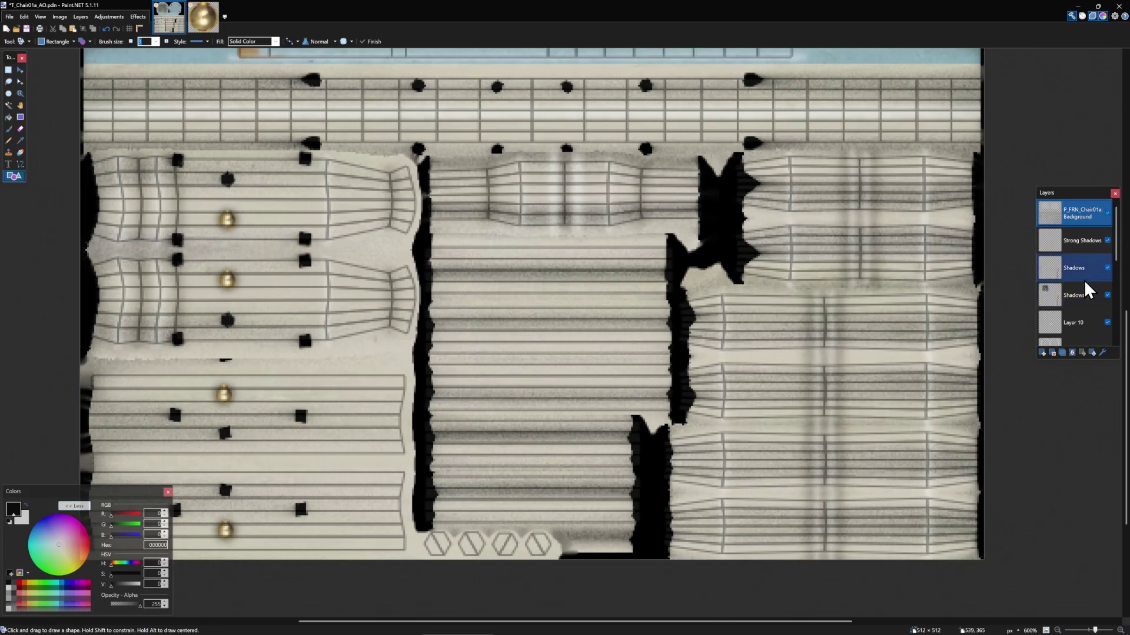
Toggle the ambient occlusion Background layer's visibility to compare the island outlines, and leave the layer hidden.
scroll(1083, 280, "down", 3)
left_click(1093, 300)
left_click(1107, 322)
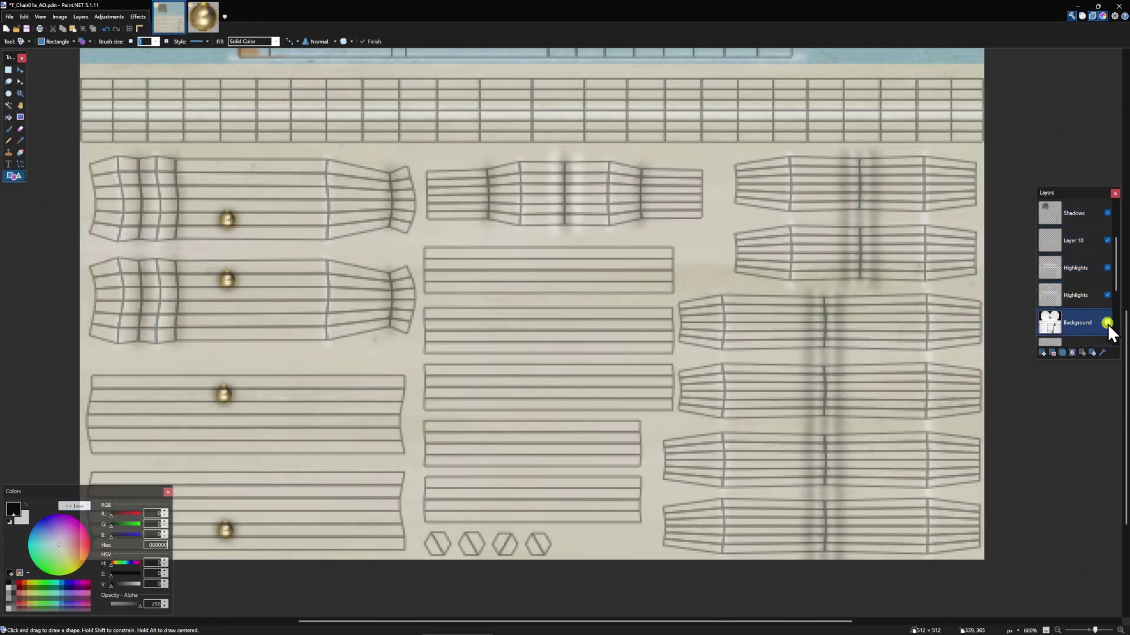
left_click(1108, 323)
left_click(1107, 323)
left_click(1107, 322)
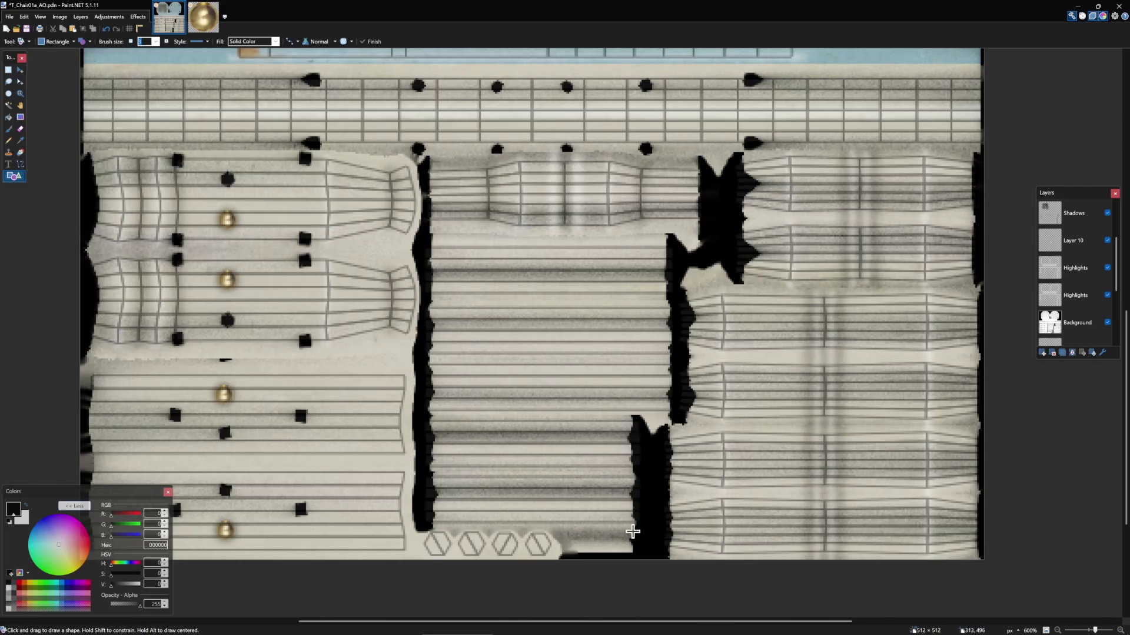
left_click(1107, 323)
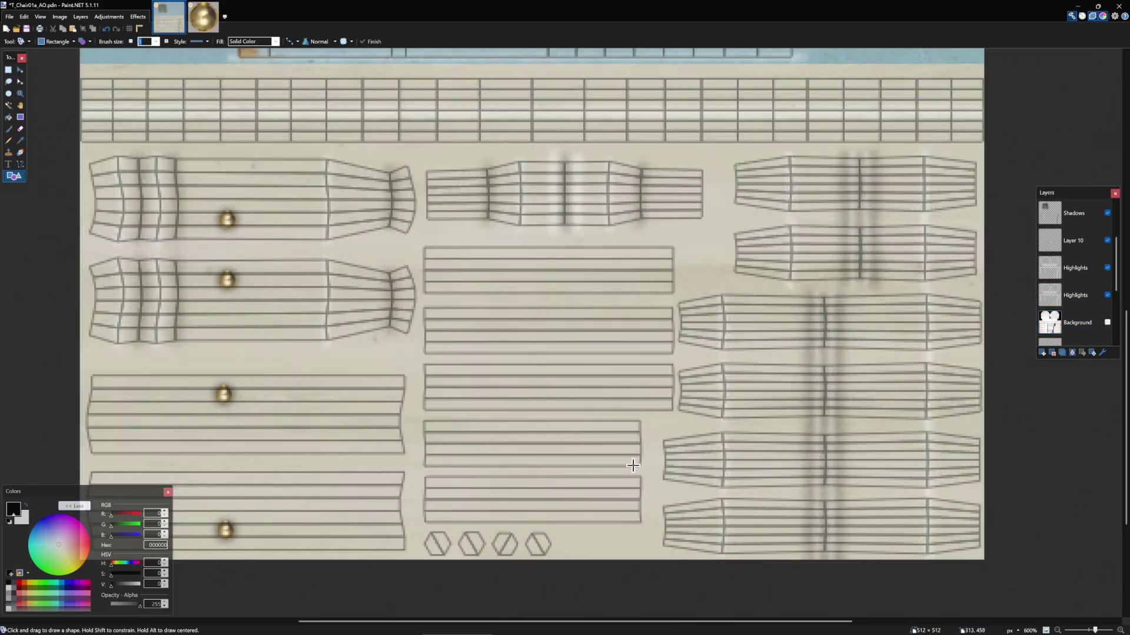
left_click(1108, 322)
left_click(1107, 322)
On the Strong Shadows layer, draw black filled rectangles about 15 px wide over both ends of the five straight rung islands.
scroll(1096, 264, "up", 3)
left_click(1083, 241)
left_click_drag(645, 528, 618, 414)
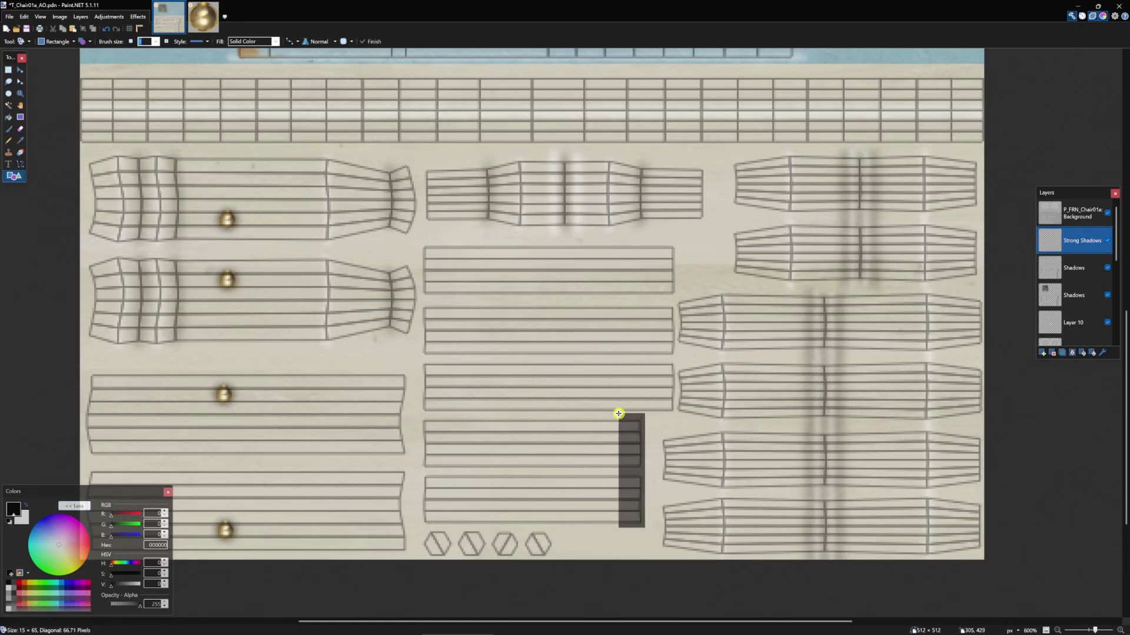
mouse_move(419, 528)
left_mouse_down()
mouse_move(445, 414)
mouse_move(446, 242)
left_mouse_up()
key("alt+Tab")
mouse_move(677, 415)
left_mouse_down()
mouse_move(673, 313)
mouse_move(653, 241)
left_mouse_up()
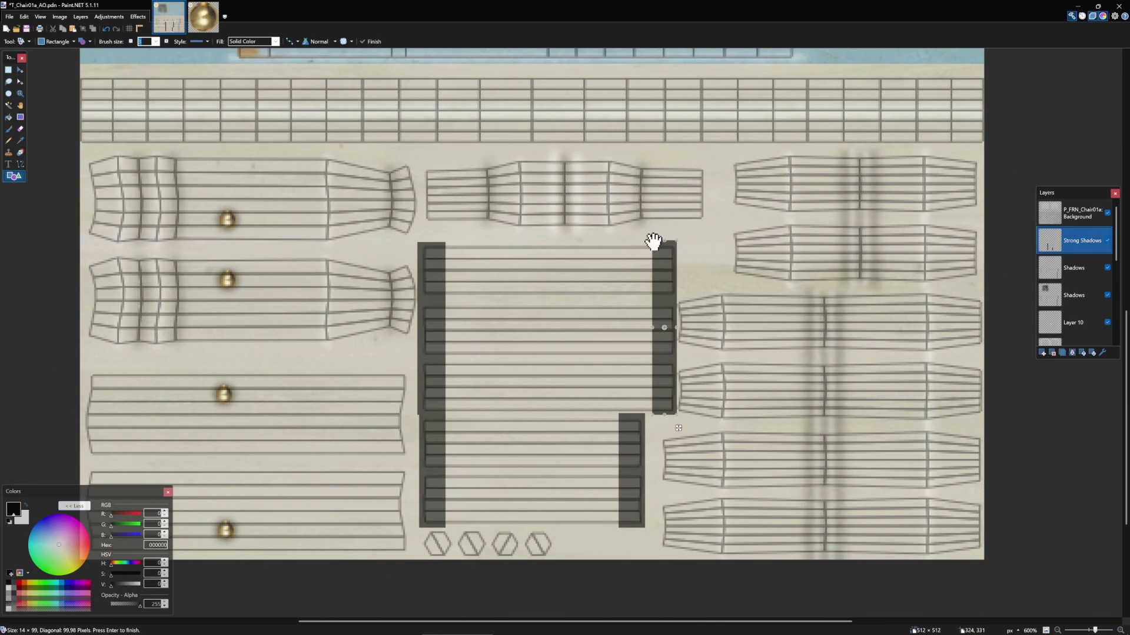
Draw a filled rectangle about 19 × 231 px over the left ends of the four leg islands.
scroll(618, 235, "left", 3)
left_click_drag(249, 369, 280, 161)
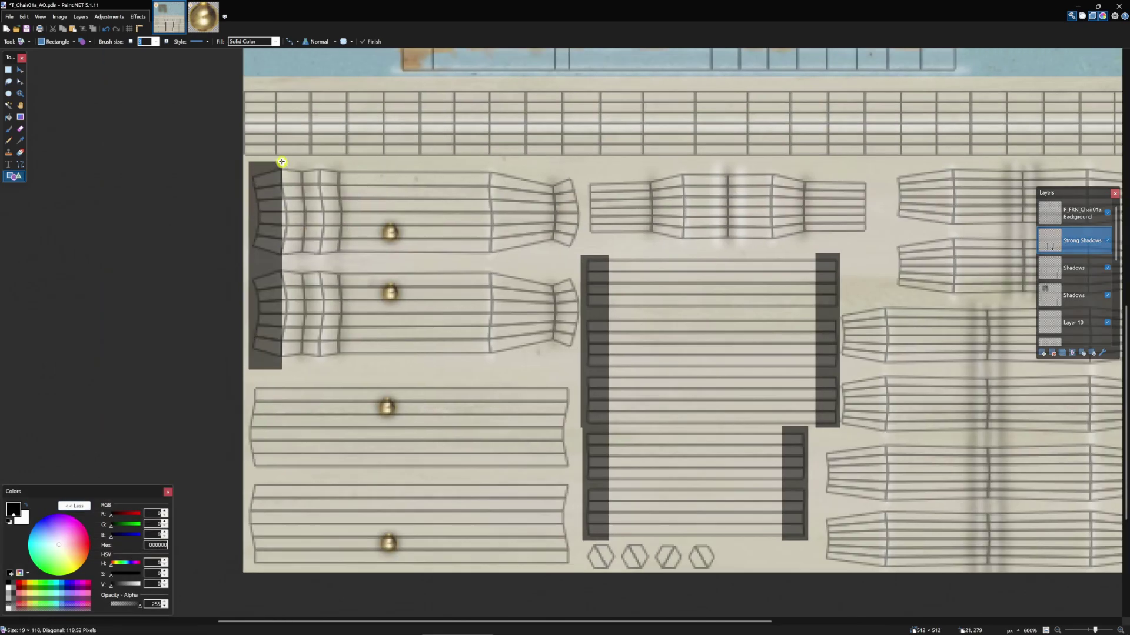
left_click_drag(265, 368, 264, 562)
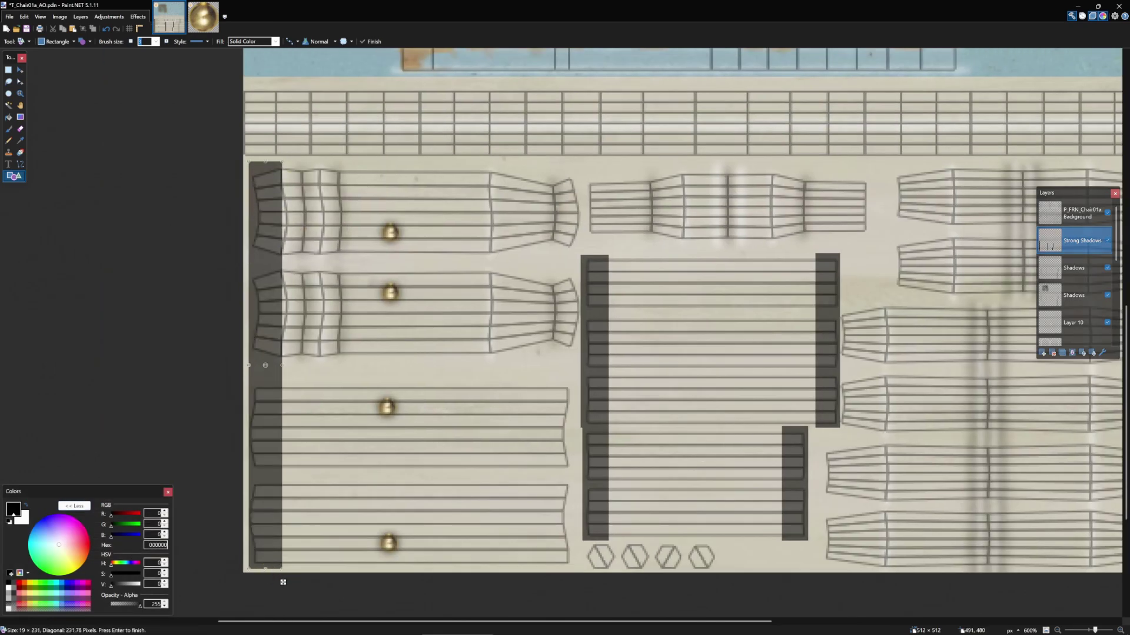
Draw filled rectangles over both ends of the six tapered spindle islands along the texture's right side.
scroll(645, 391, "right", 6)
left_click_drag(777, 569, 750, 154)
left_click_drag(456, 565, 481, 438)
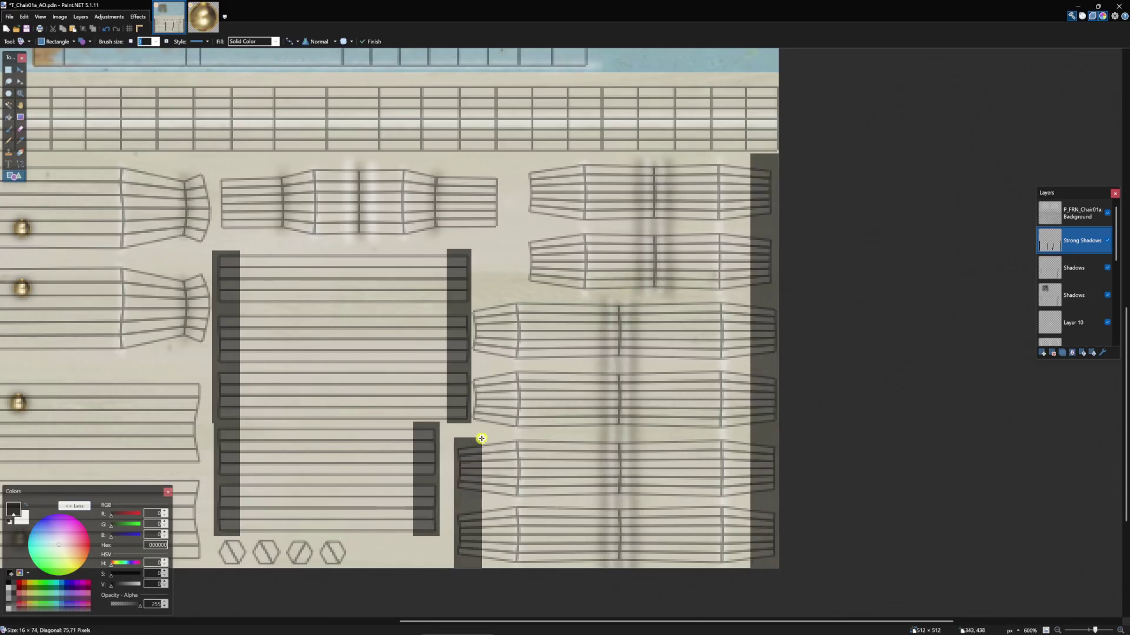
left_click_drag(519, 159, 551, 288)
left_click(478, 268)
left_click_drag(470, 296, 493, 430)
Draw filled rectangles over both ends of the turned island above the straight rung islands.
scroll(482, 376, "up", 2)
scroll(482, 376, "left", 2)
mouse_move(600, 270)
left_mouse_down()
mouse_move(620, 342)
mouse_move(593, 270)
left_mouse_up()
left_click_drag(339, 275, 367, 343)
Draw filled rectangles over both ends of the long gridded strip island, about 20 × 44 px and 25 × 46 px.
scroll(431, 340, "up", 3)
scroll(431, 341, "left", 3)
left_click_drag(188, 259, 210, 335)
scroll(892, 275, "right", 4)
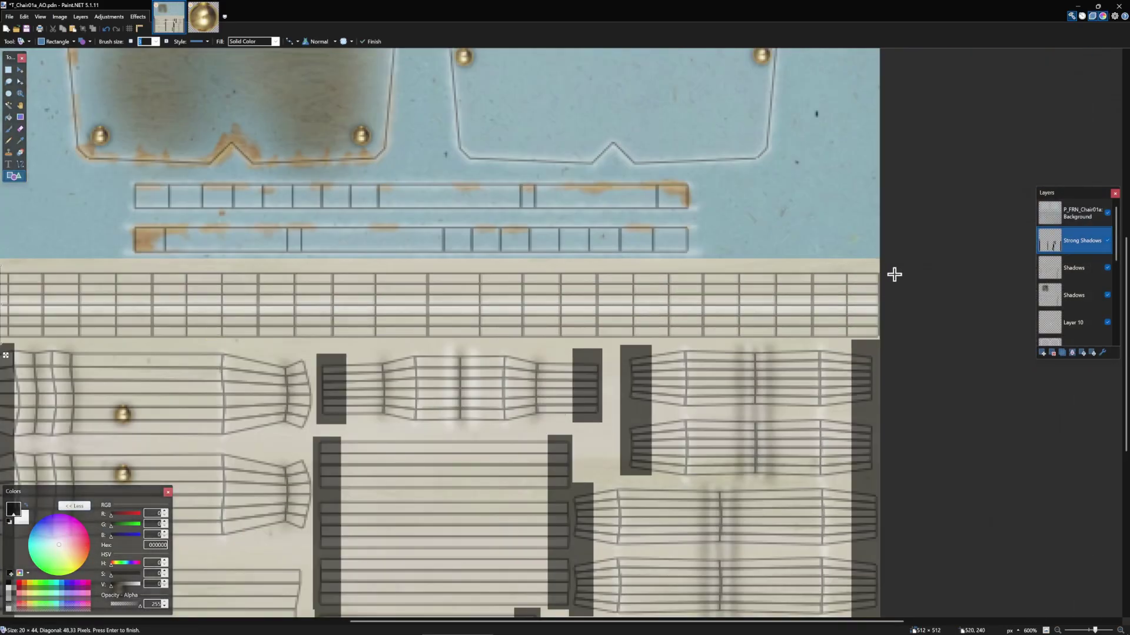
left_click_drag(895, 266, 853, 348)
scroll(300, 290, "left", 3)
scroll(419, 377, "down", 3)
scroll(416, 406, "up", 1)
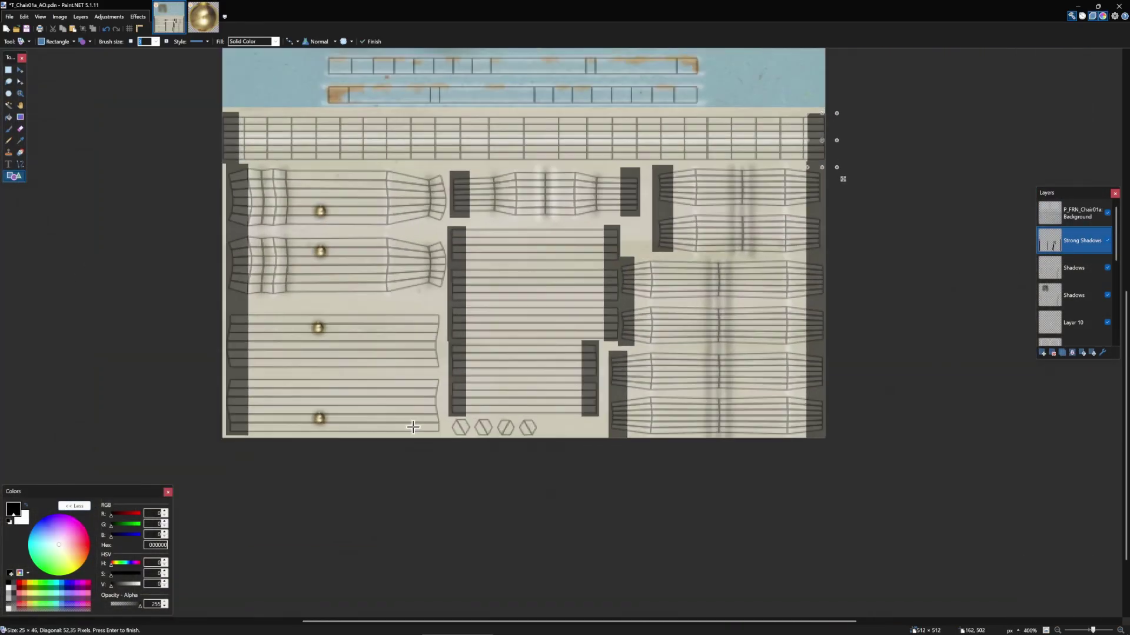
Switch to Blender, enable UV sync selection, and select the right end of the upper straight leg island to locate it on the chair.
left_click(594, 626)
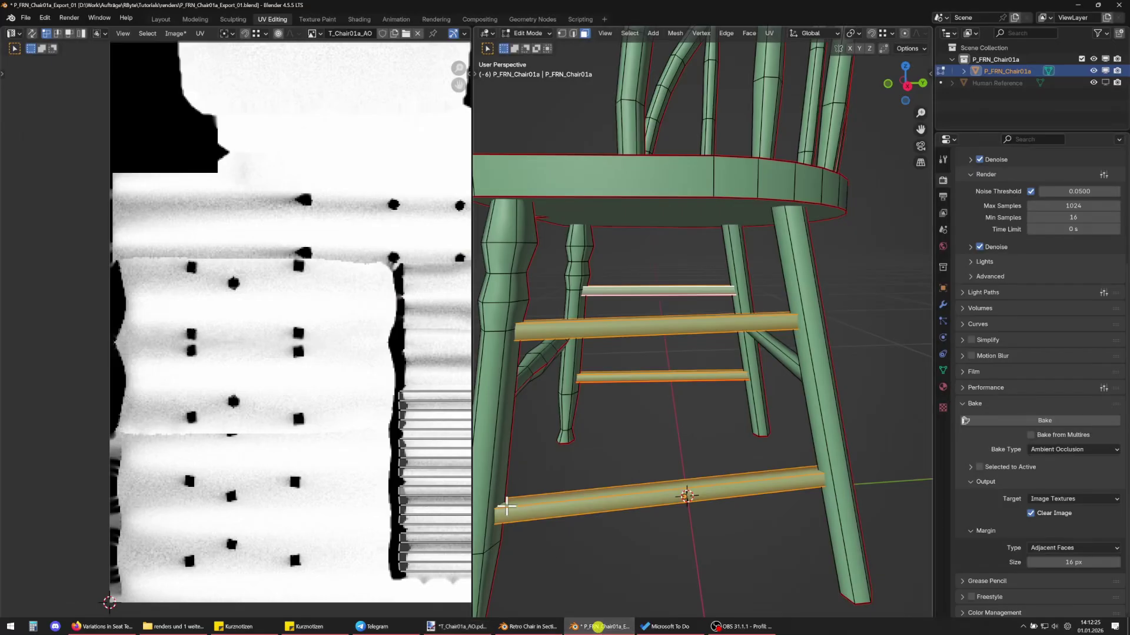
key("a")
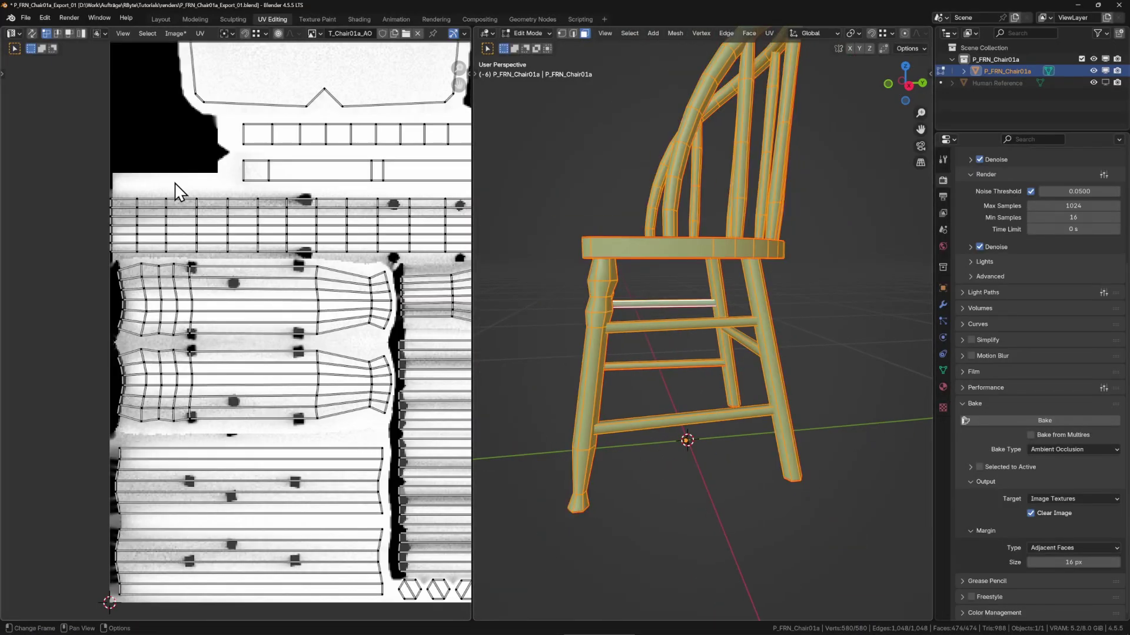
left_click(35, 35)
left_click_drag(370, 434, 386, 520)
key("1")
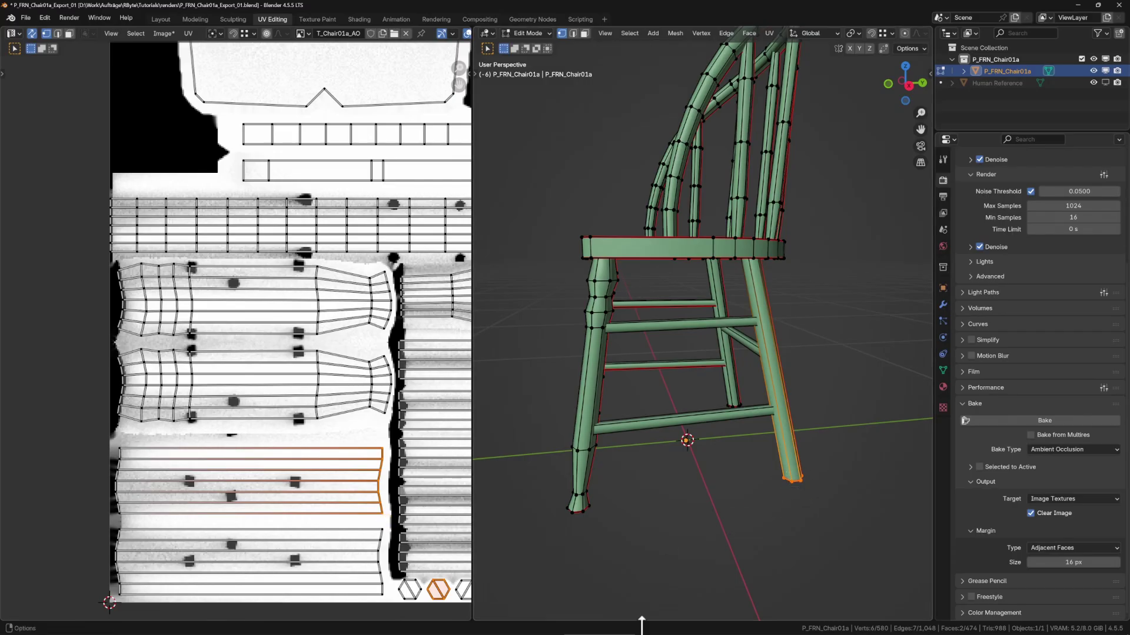
Switch back to Paint.NET and make rectangular selections around the shadow blocks on the left edge and the middle islands' left ends.
left_click(458, 627)
key("s")
scroll(351, 238, "up", 3)
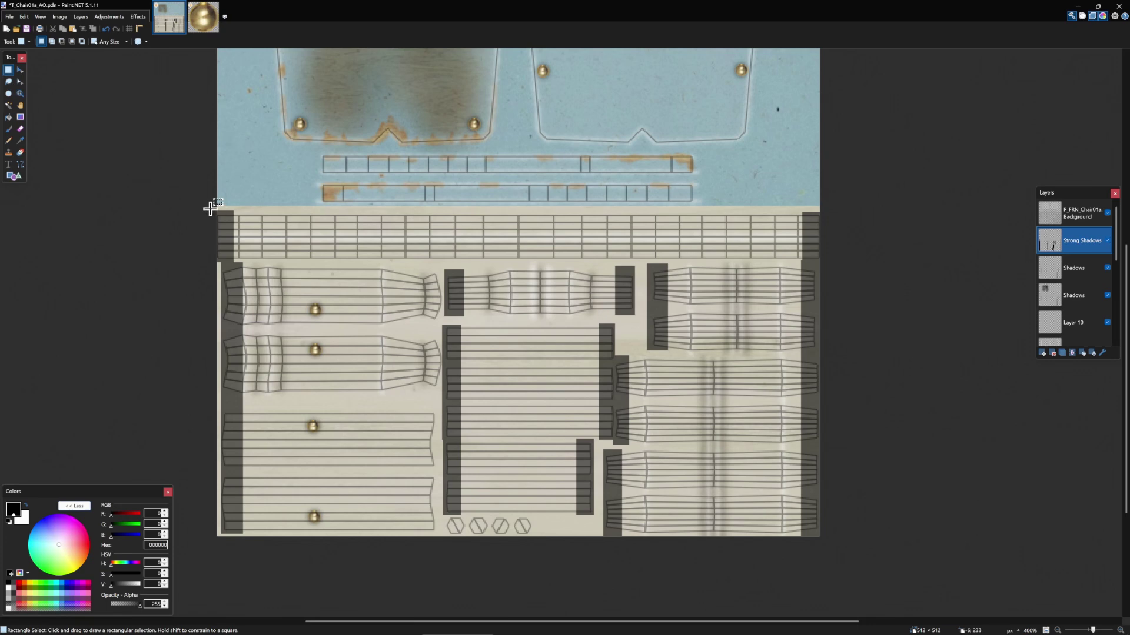
left_click_drag(211, 208, 266, 540)
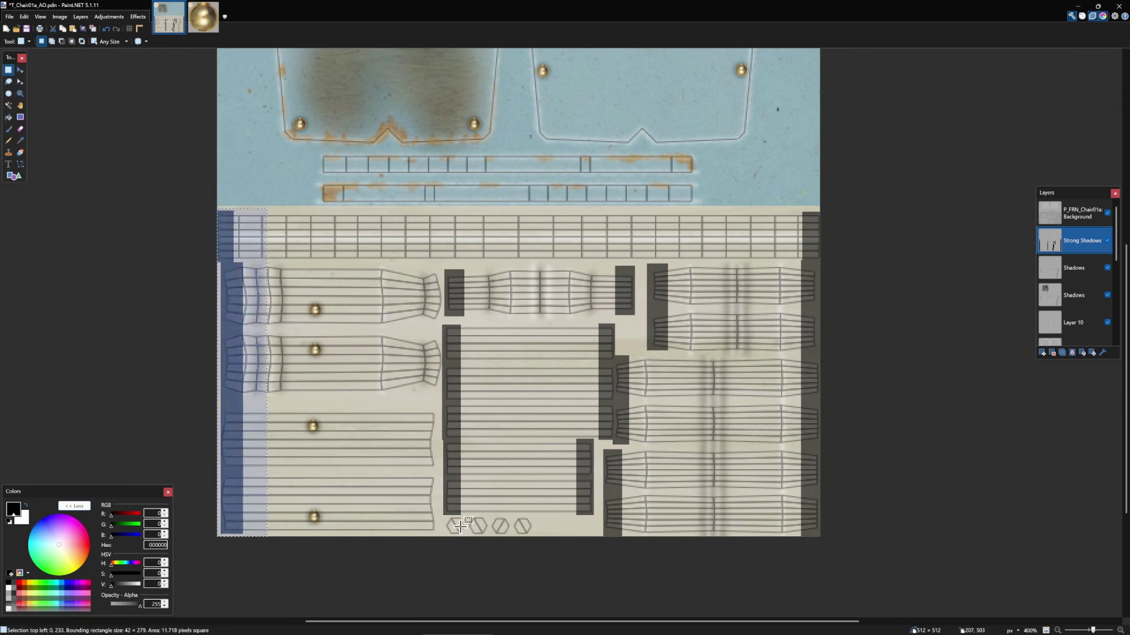
left_click_drag(444, 522, 490, 270)
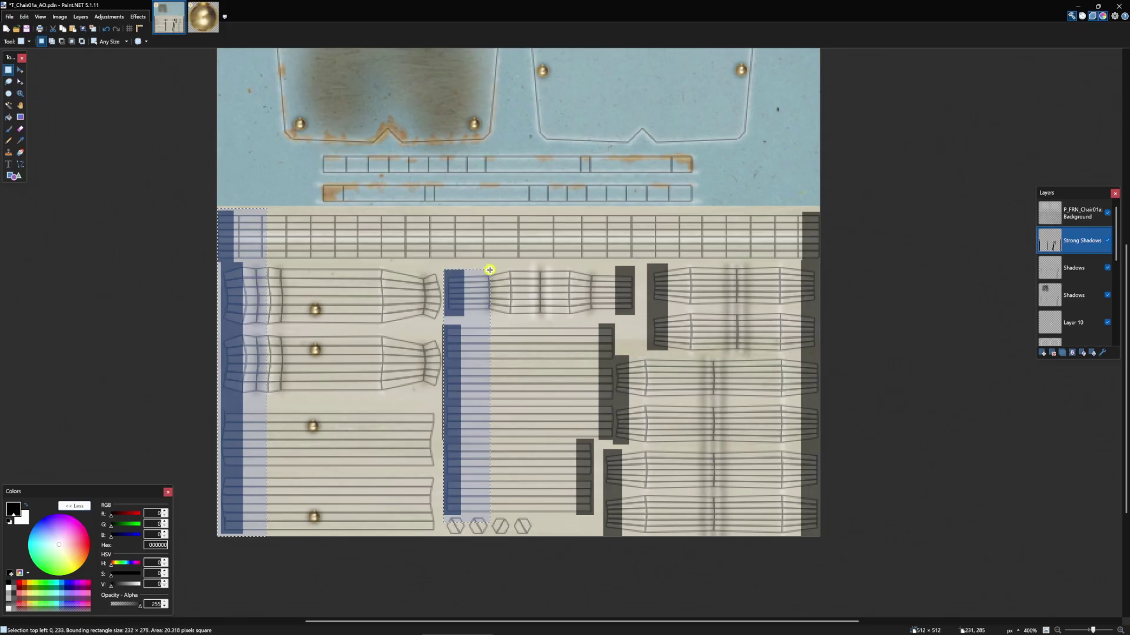
Add the shadow blocks at the middle islands' right ends and the lower spindle islands' left ends to the selection.
left_click_drag(635, 266, 639, 448)
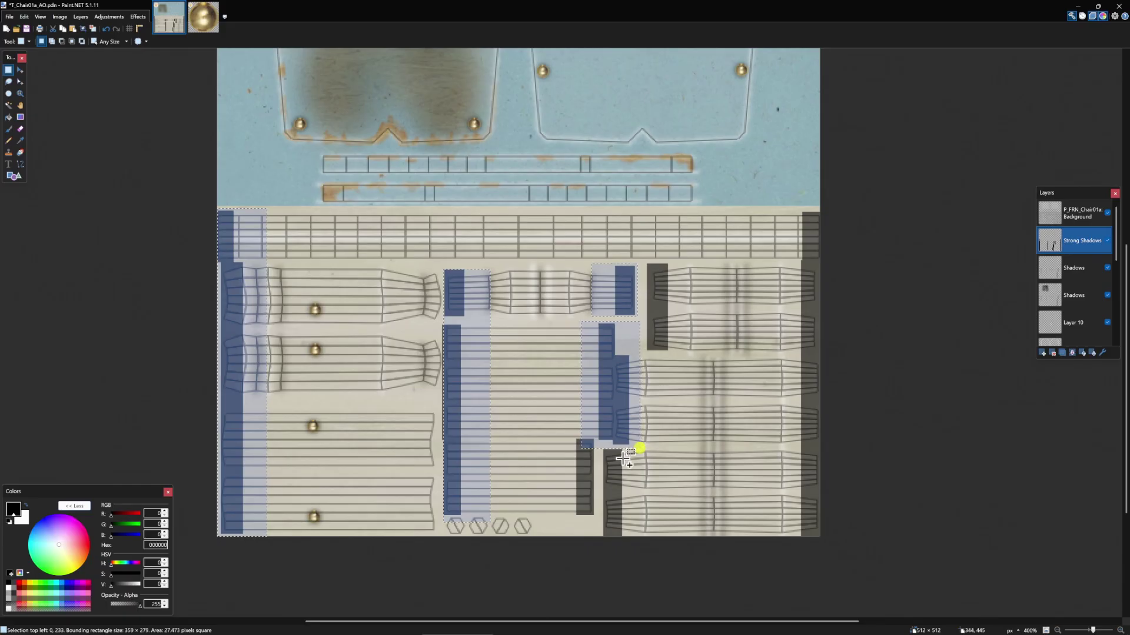
left_click_drag(561, 434, 598, 418)
scroll(592, 473, "up", 3)
left_click_drag(502, 552, 607, 356)
scroll(602, 372, "up", 4)
scroll(601, 372, "right", 3)
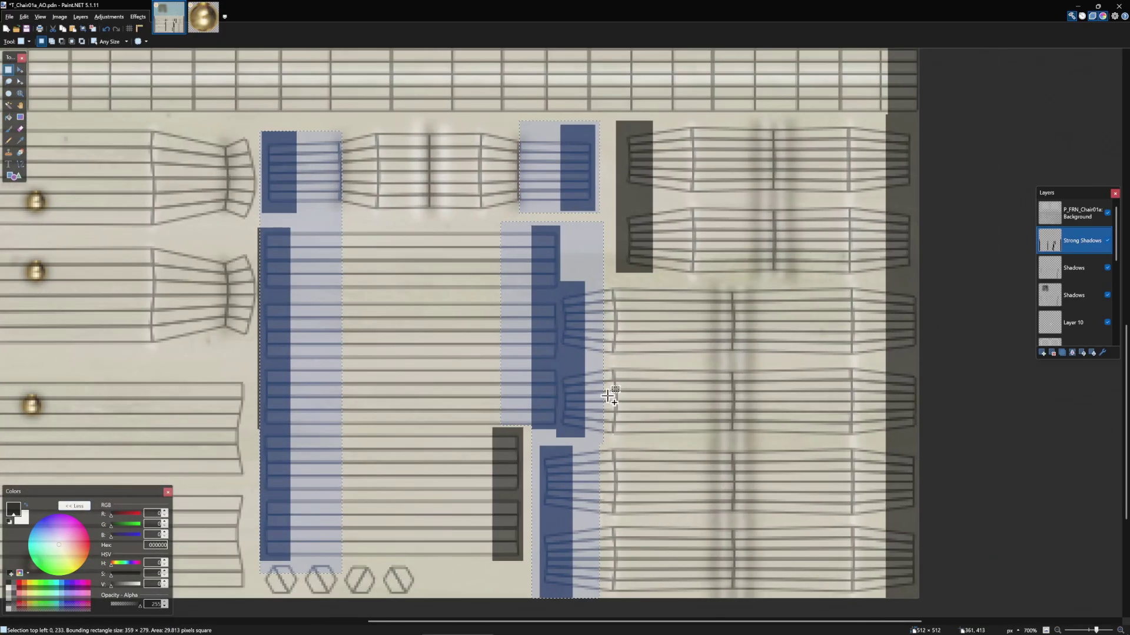
Add the upper two spindle islands' left-end block and the whole right-edge shadow strip to the selection.
left_click_drag(550, 396, 644, 230)
scroll(783, 302, "down", 2)
left_click_drag(827, 521, 769, 124)
scroll(655, 376, "down", 1)
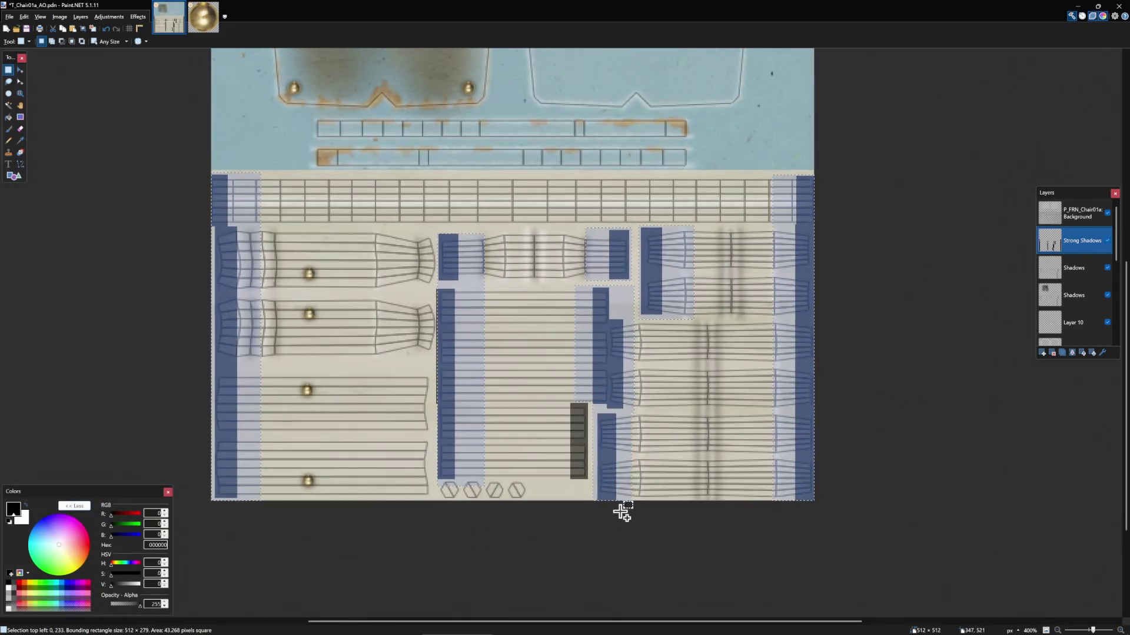
left_click_drag(620, 512, 661, 238)
scroll(662, 238, "up", 1)
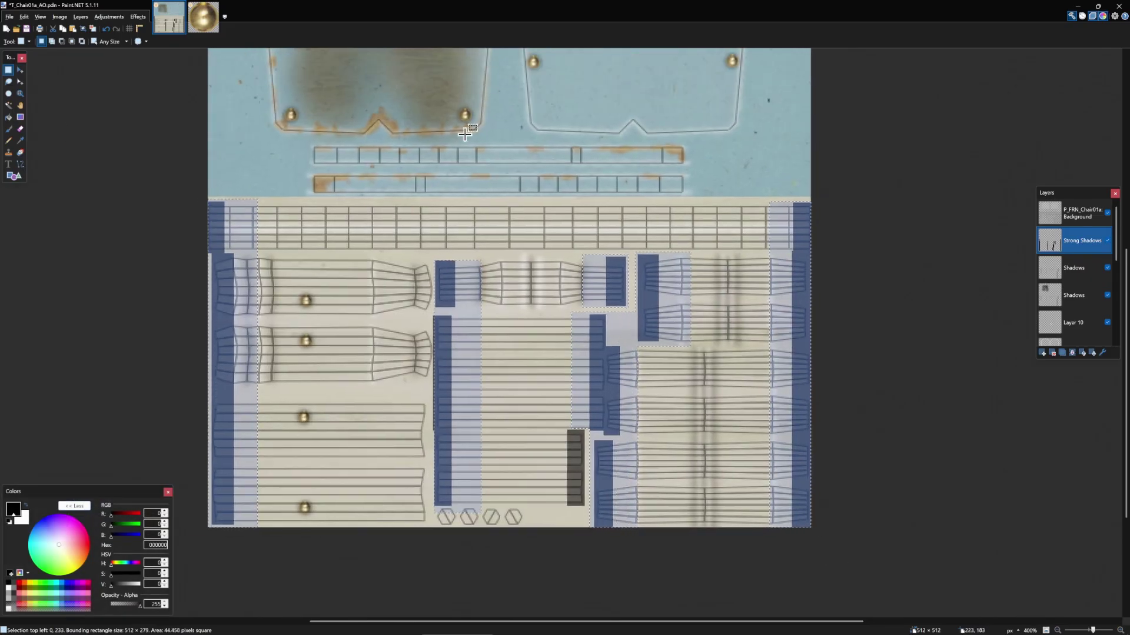
Apply a Gaussian Blur with a radius of about 16.5 to the selected shadow blocks.
left_click(134, 16)
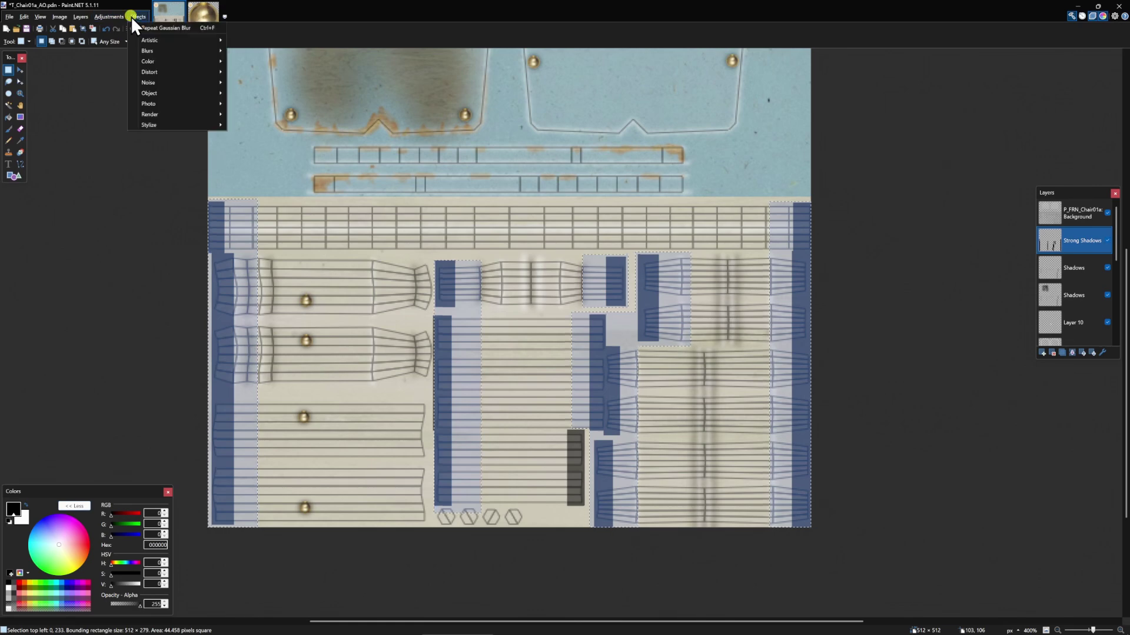
left_click(157, 50)
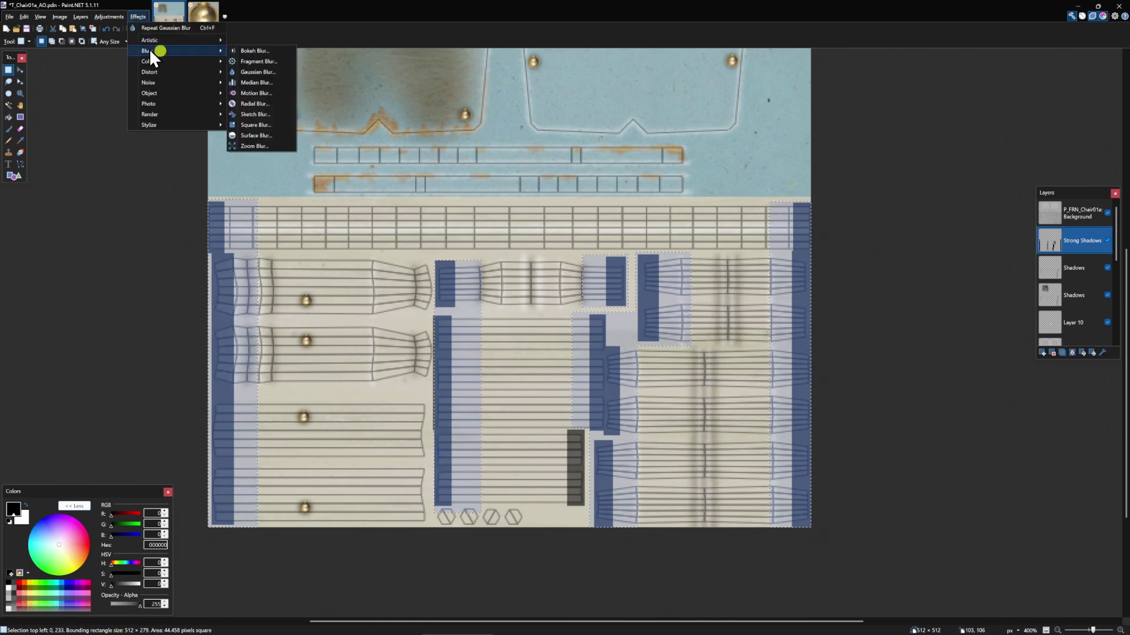
left_click(258, 71)
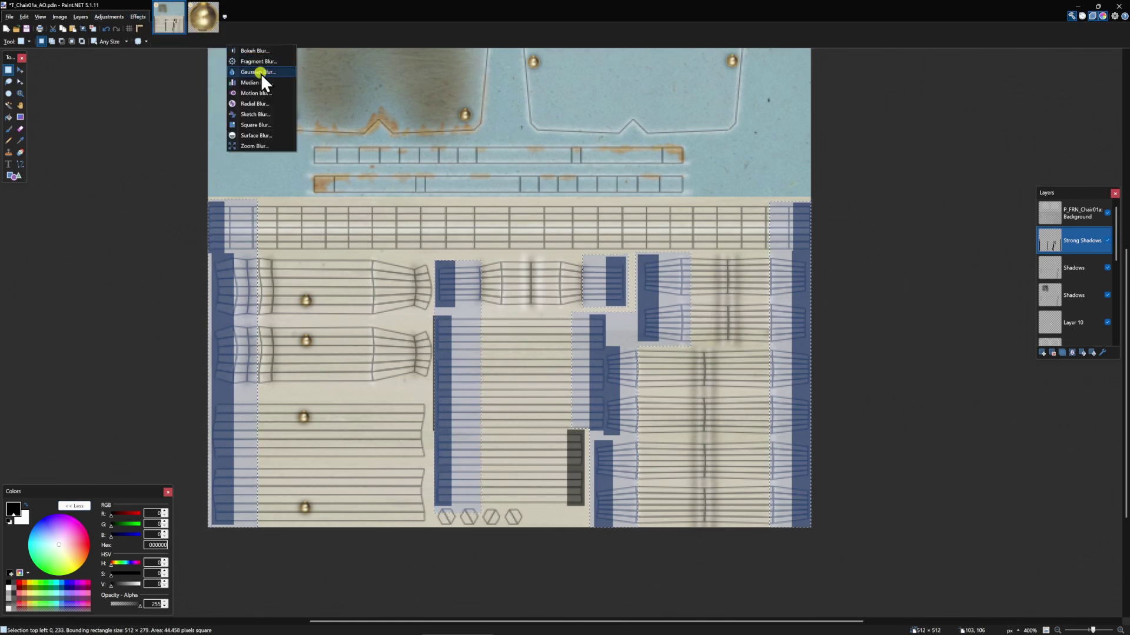
left_click_drag(559, 271, 670, 100)
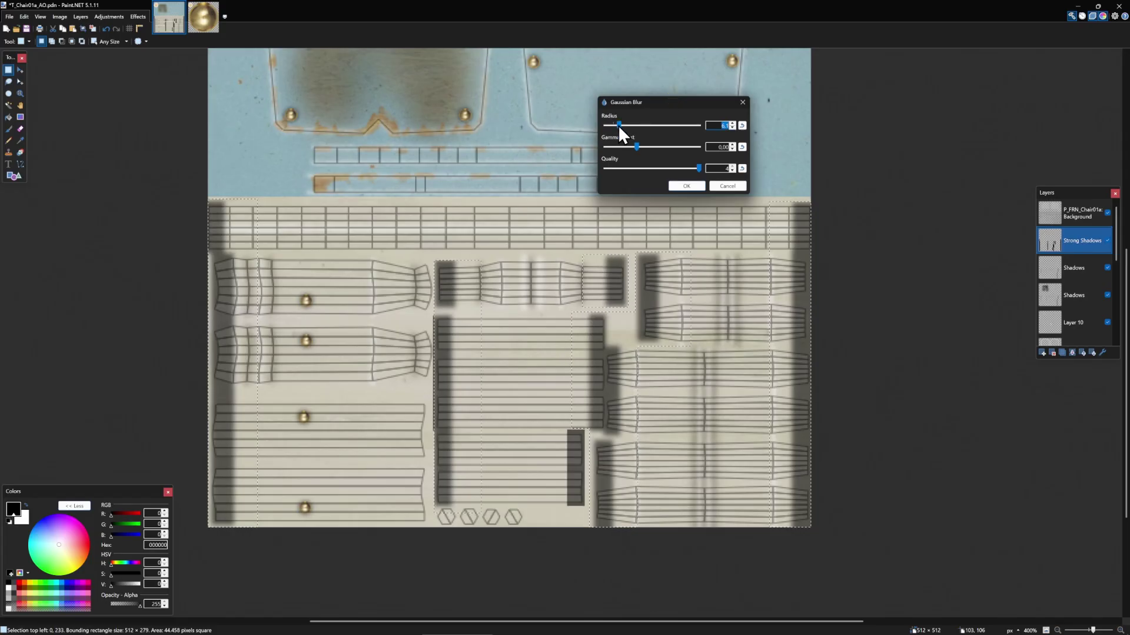
left_click_drag(618, 125, 626, 125)
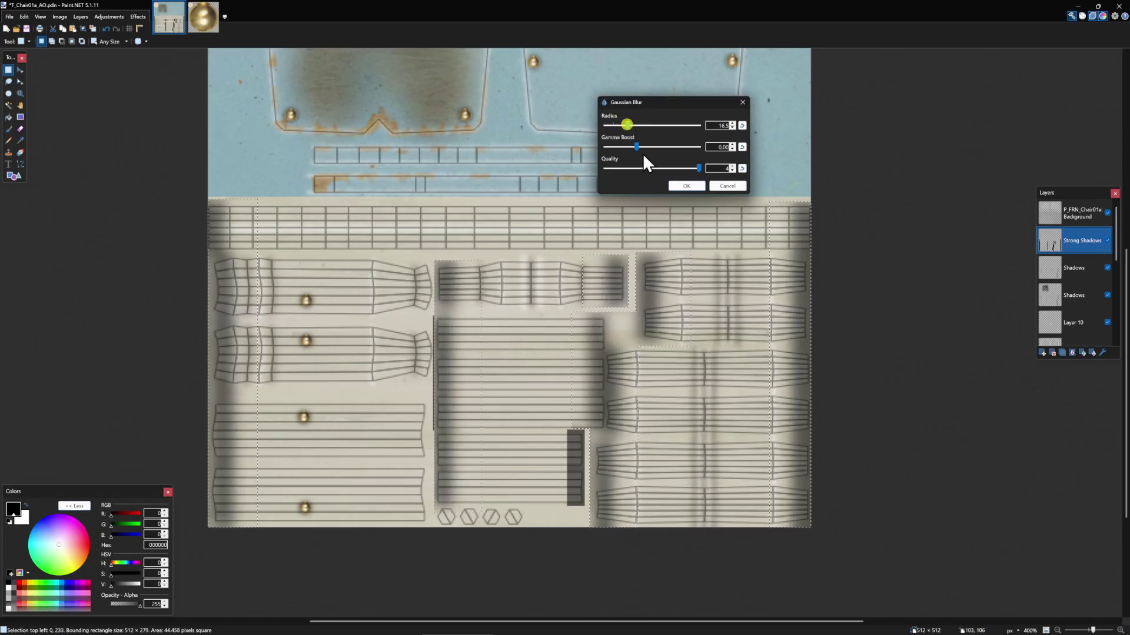
left_click(687, 187)
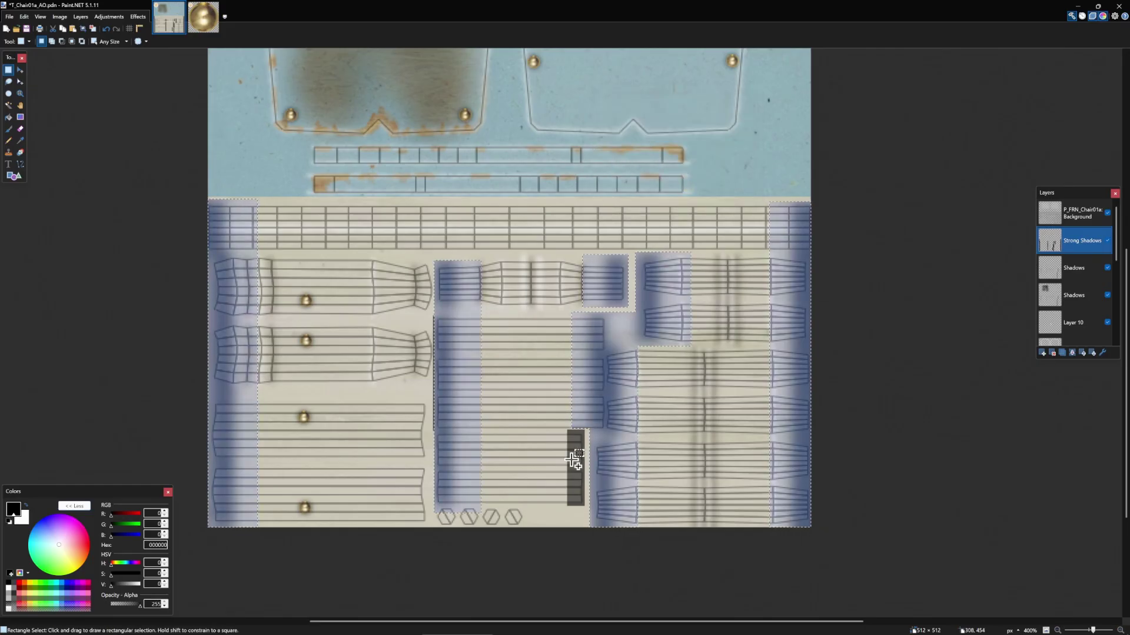
Select the shadow block at the lower middle islands' right end and repeat the last Gaussian Blur on it.
scroll(588, 494, "up", 5)
left_click_drag(586, 536, 497, 346)
left_click(140, 17)
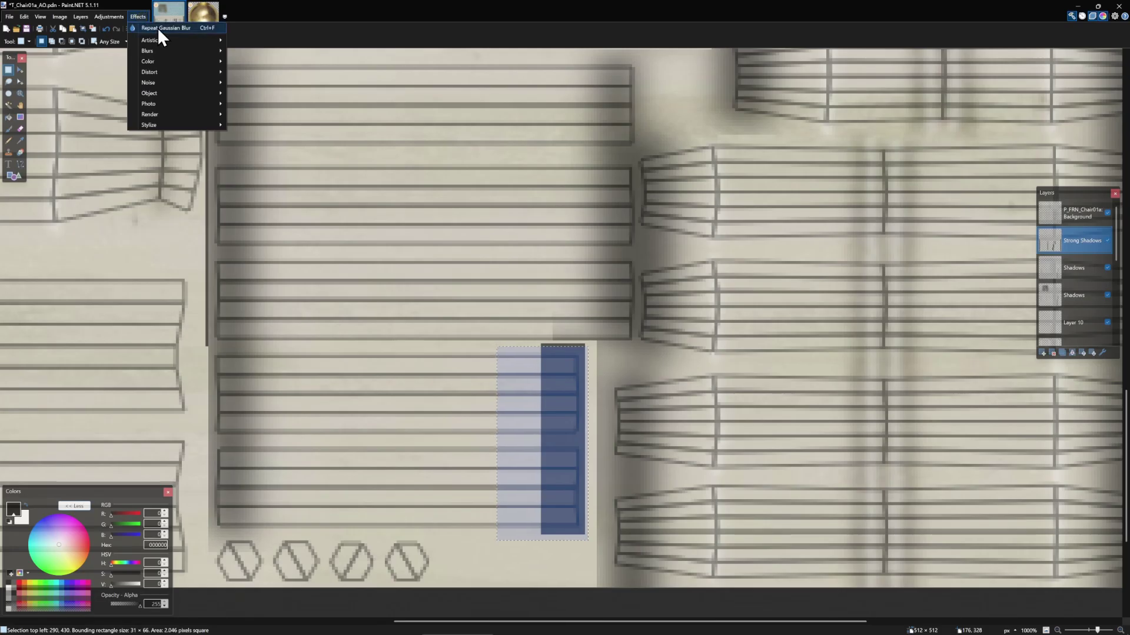
left_click(157, 27)
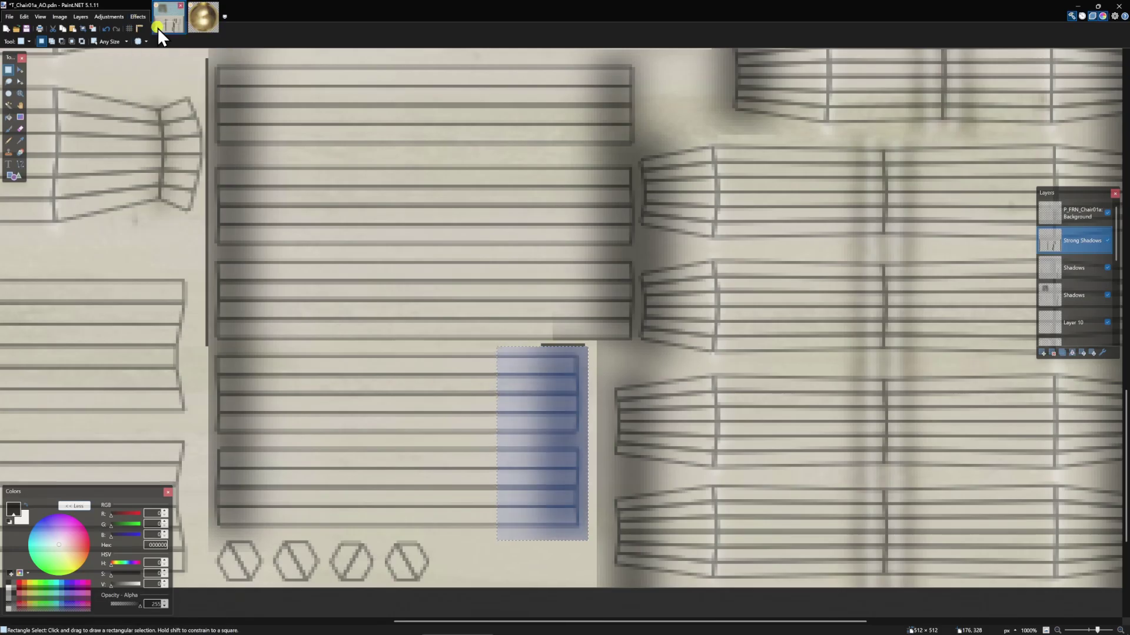
left_click(449, 261)
Try the Reflect and Overlay blend modes on the Strong Shadows layer, with its opacity raised to 255.
key("ctrl+b")
key("F4")
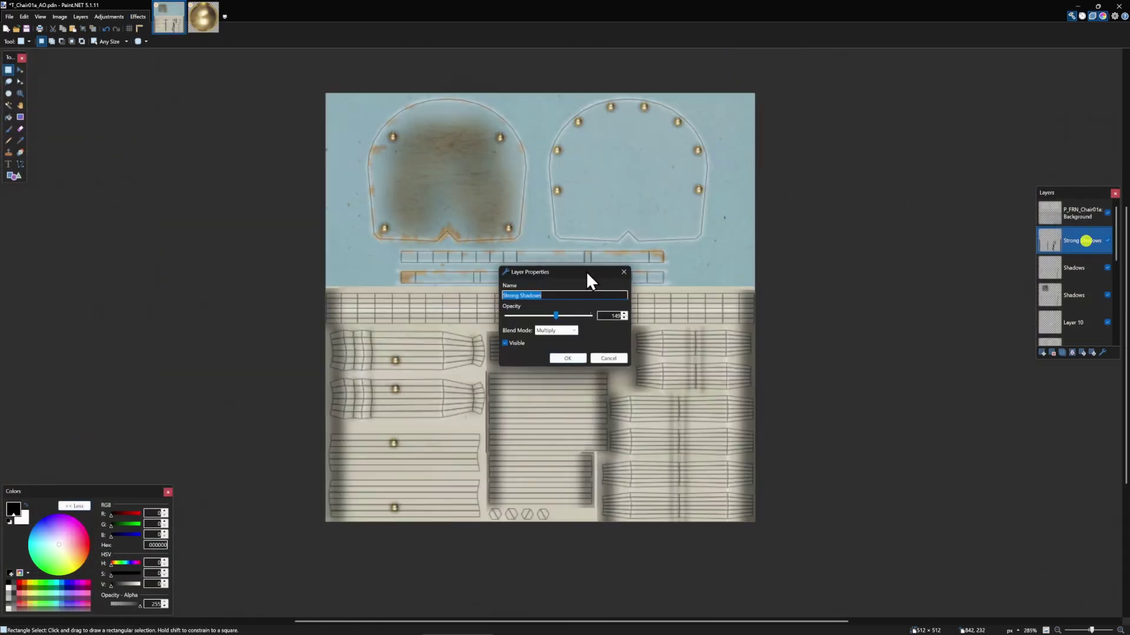
left_click_drag(586, 271, 845, 272)
scroll(830, 334, "down", 3)
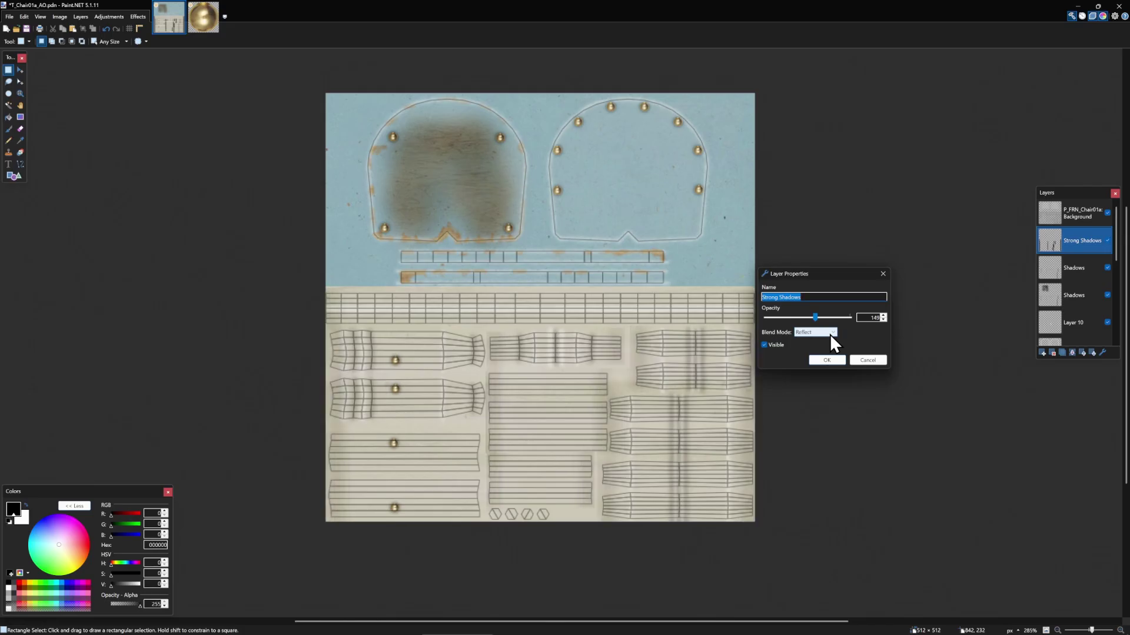
left_click_drag(814, 317, 853, 318)
scroll(827, 331, "down", 2)
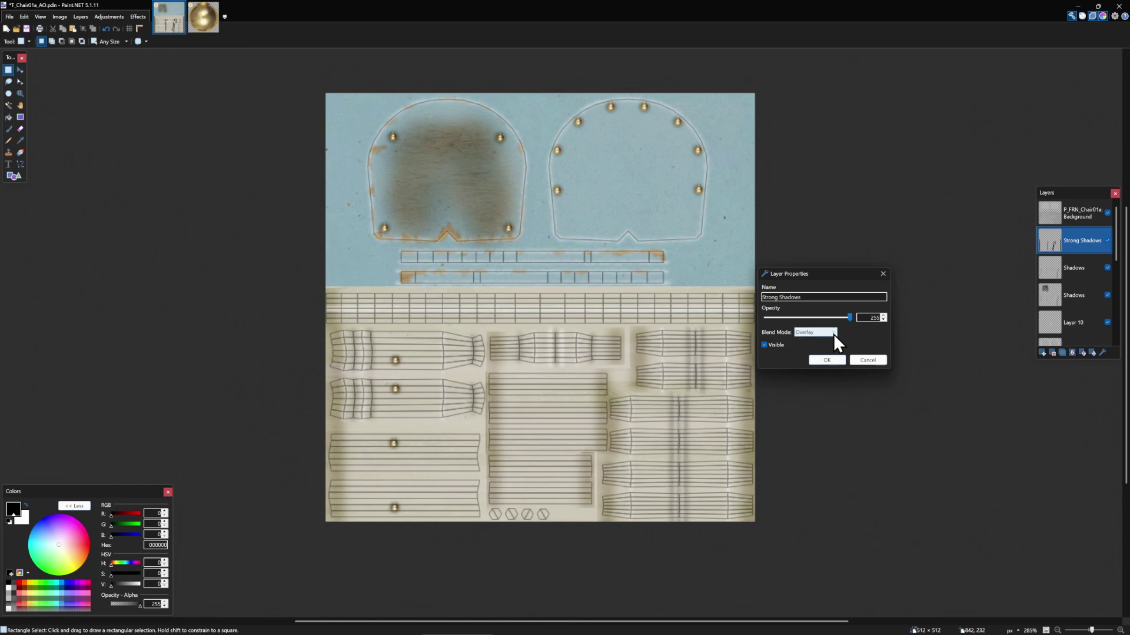
Choose a plain darkening blend mode for the Strong Shadows layer and reduce its opacity to a partial level.
left_click(832, 333)
left_click(814, 345)
left_click_drag(849, 316, 810, 316)
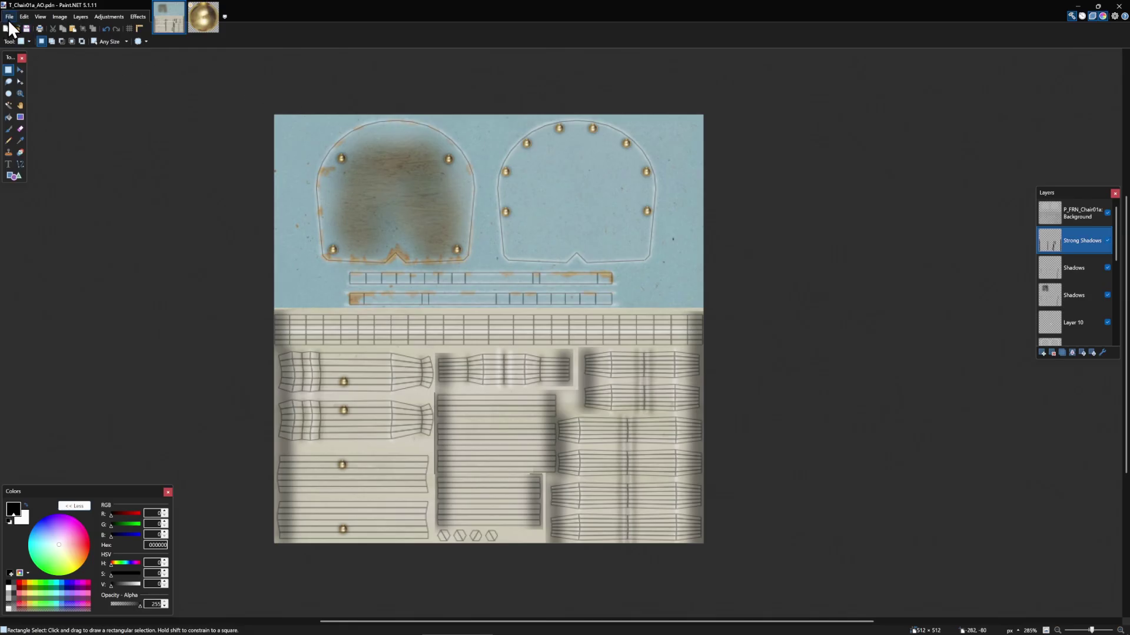
Export the texture as a flattened PNG named T_Chair01a_D.png, replacing the existing file, and undo the flattening.
left_click(8, 18)
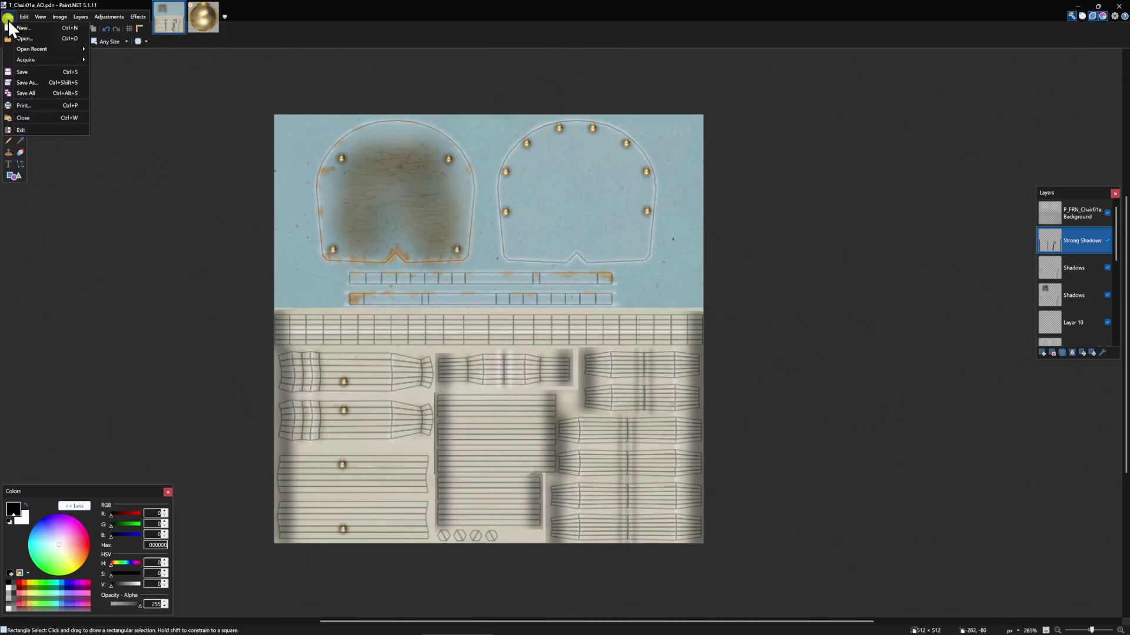
left_click(30, 81)
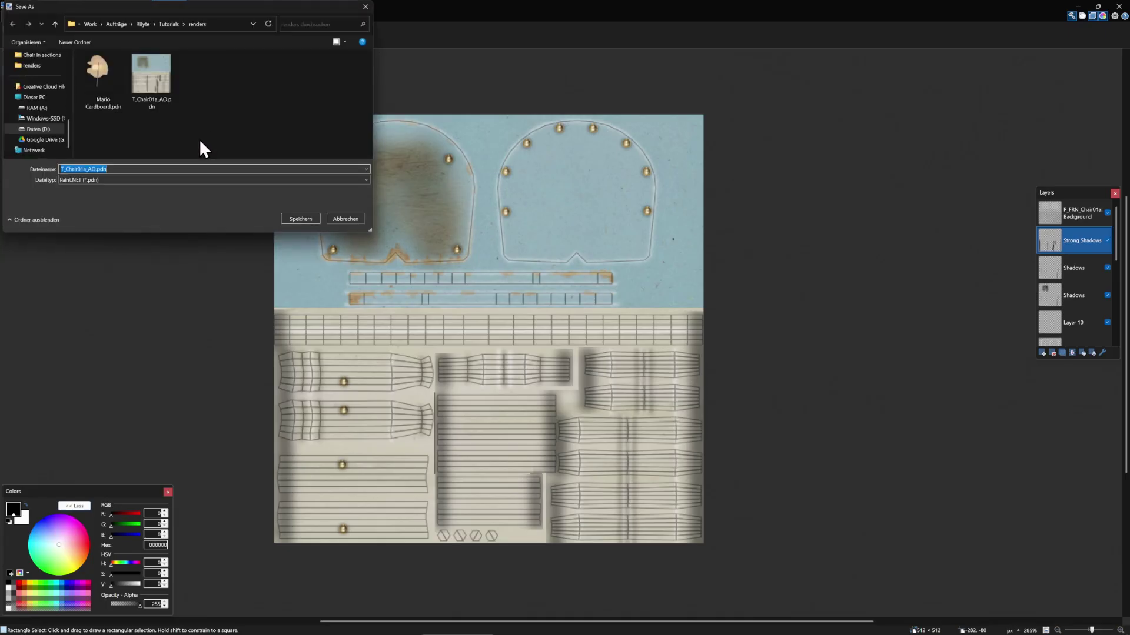
left_click(118, 179)
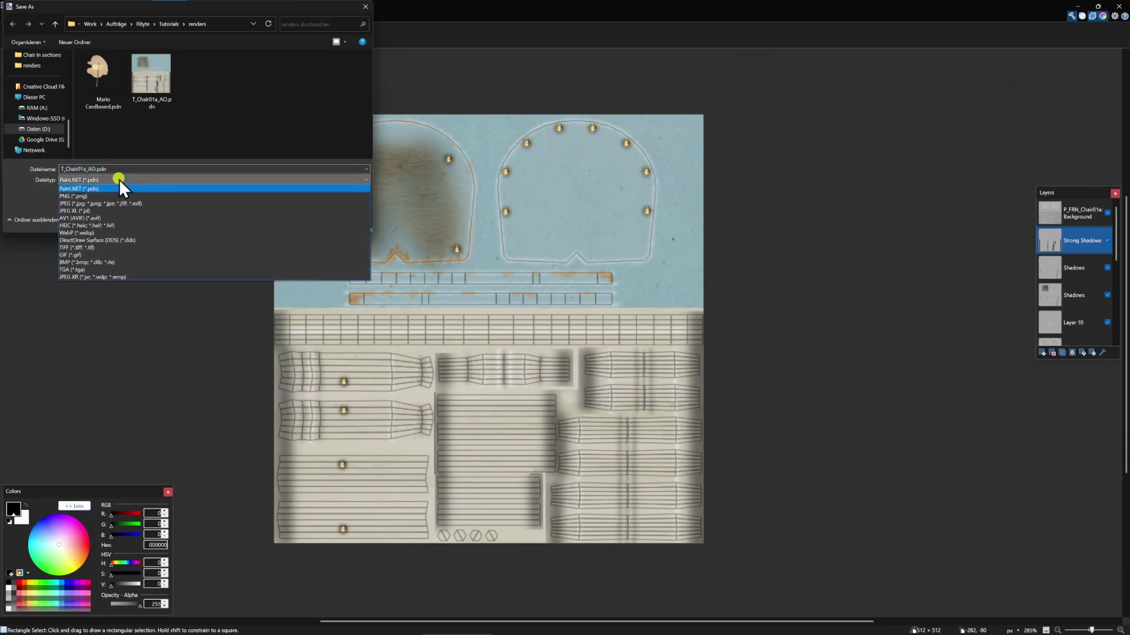
left_click(83, 195)
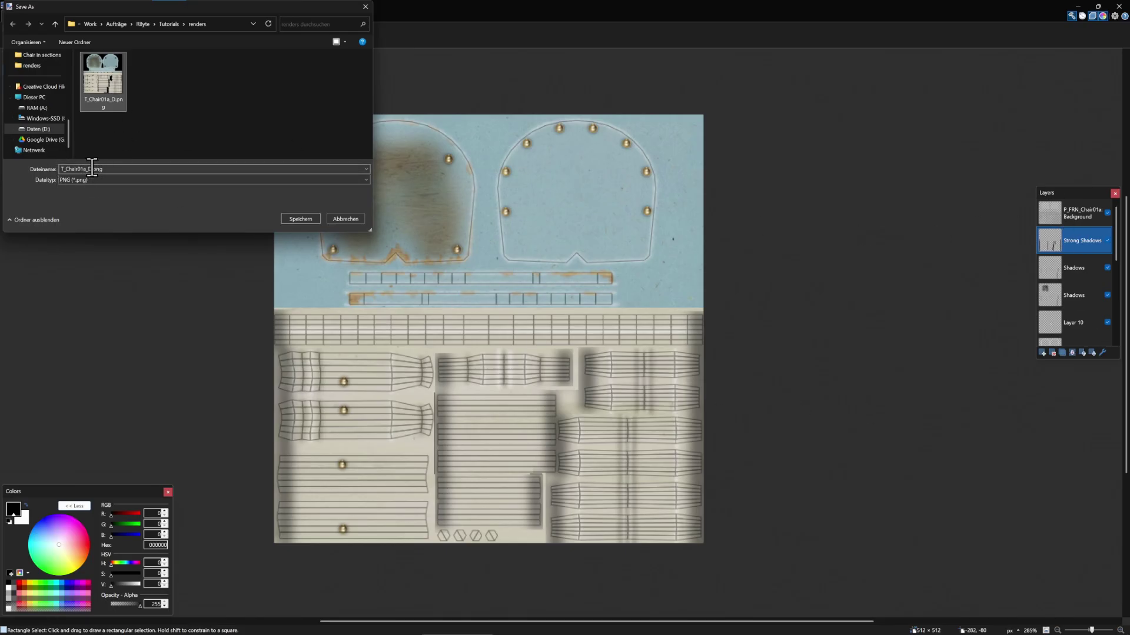
left_click(300, 220)
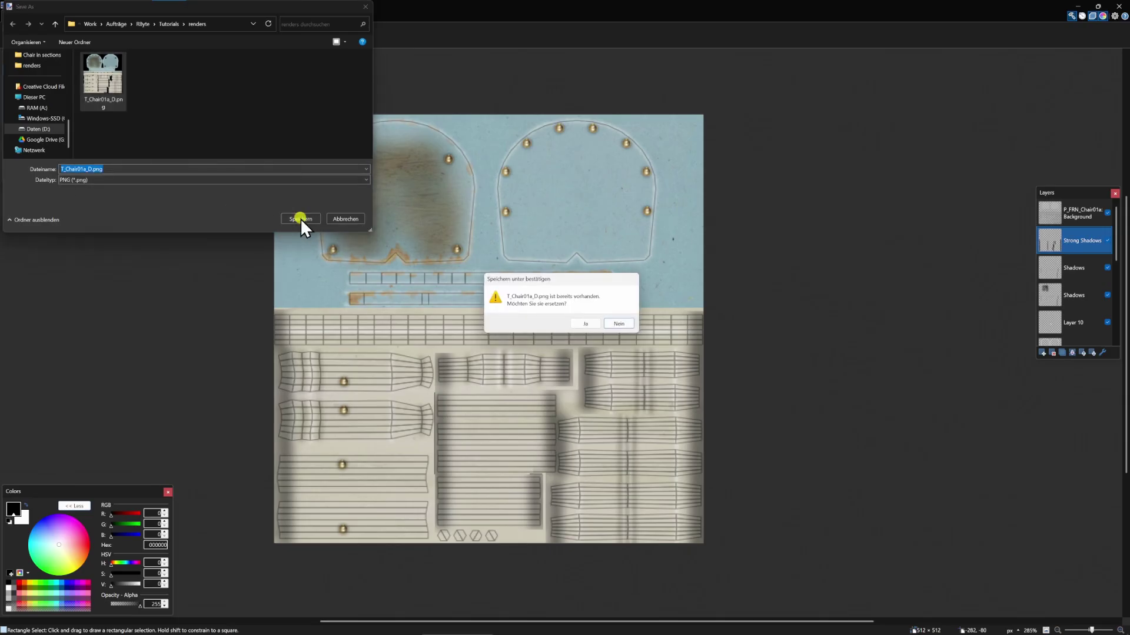
left_click(588, 324)
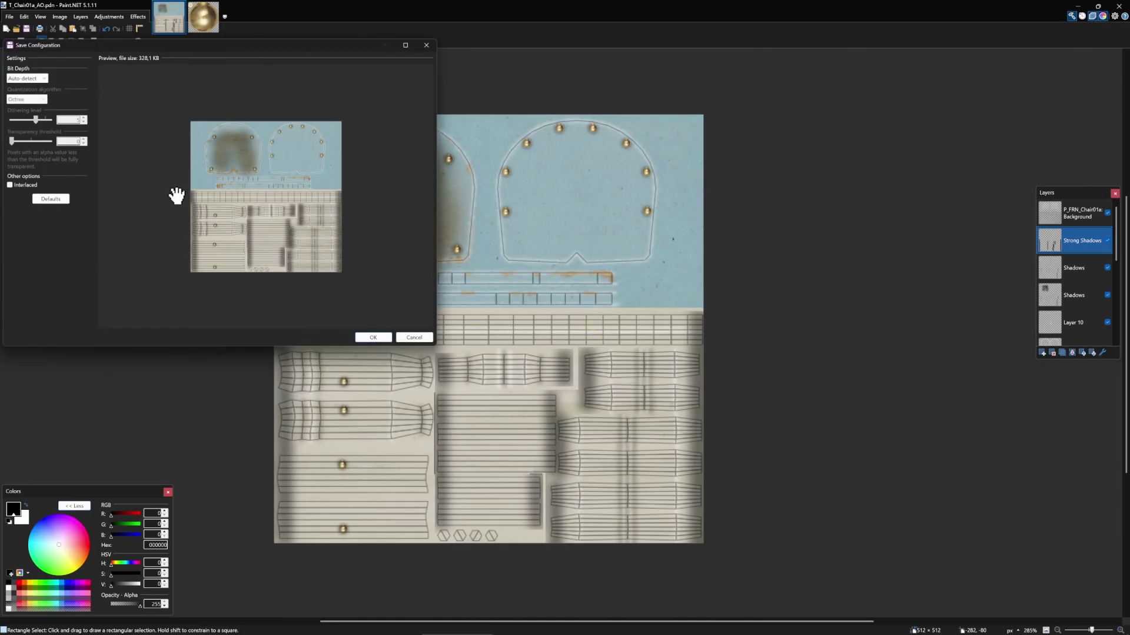
left_click(372, 337)
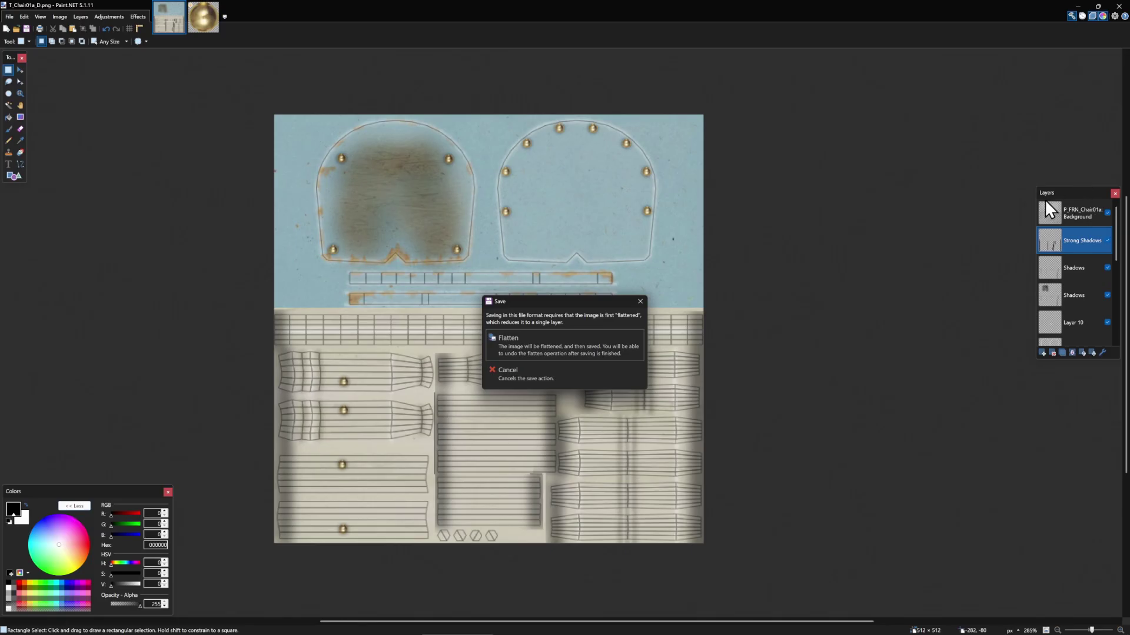
left_click(531, 343)
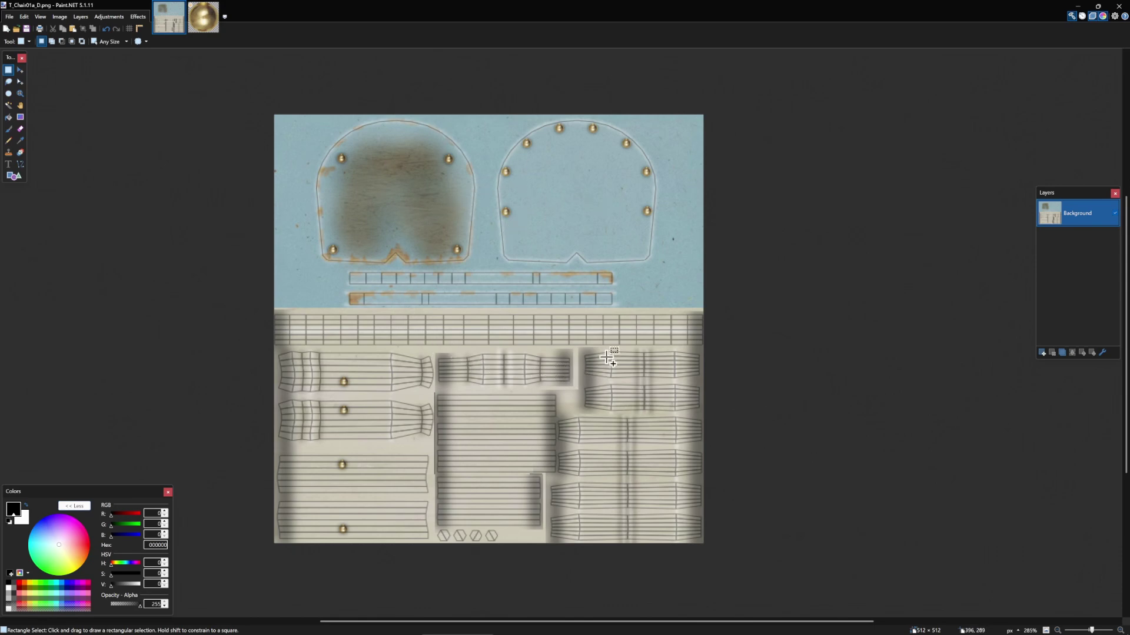
key("ctrl+z")
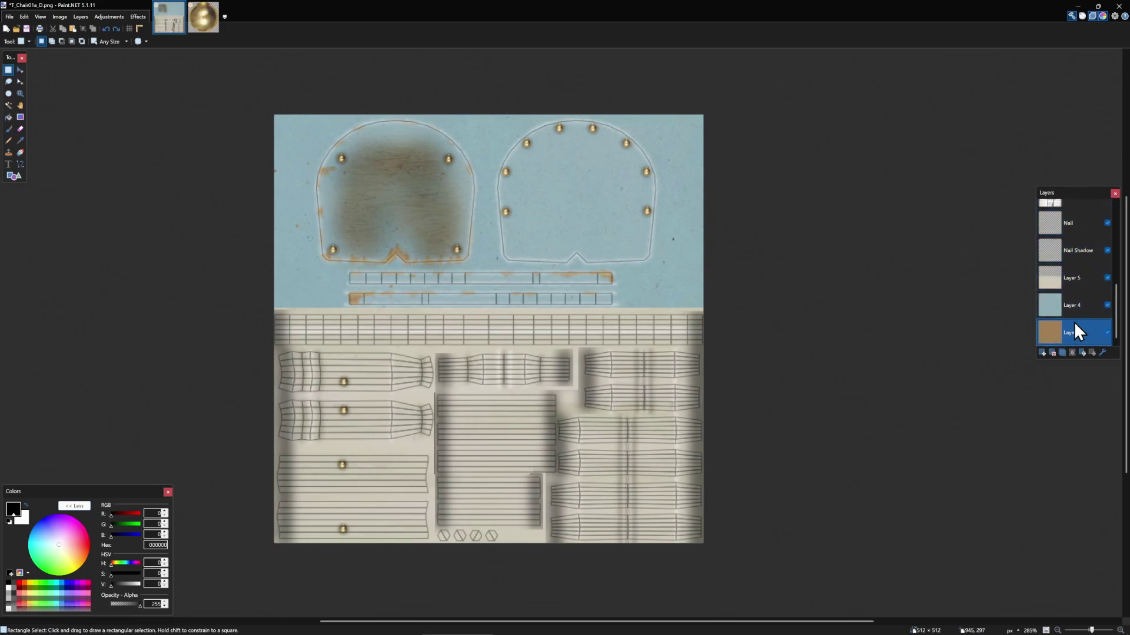
Show the ambient occlusion Background layer and hide the P_FRN_Chair01a wireframe layer.
scroll(1075, 322, "up", 2)
left_click(1103, 284)
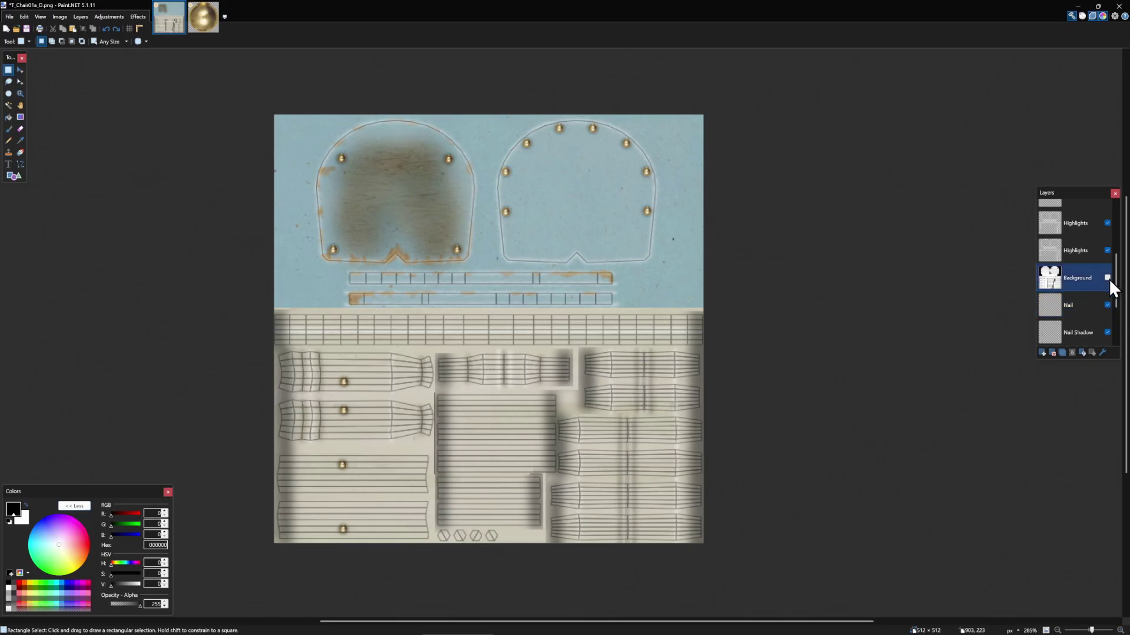
left_click(1107, 277)
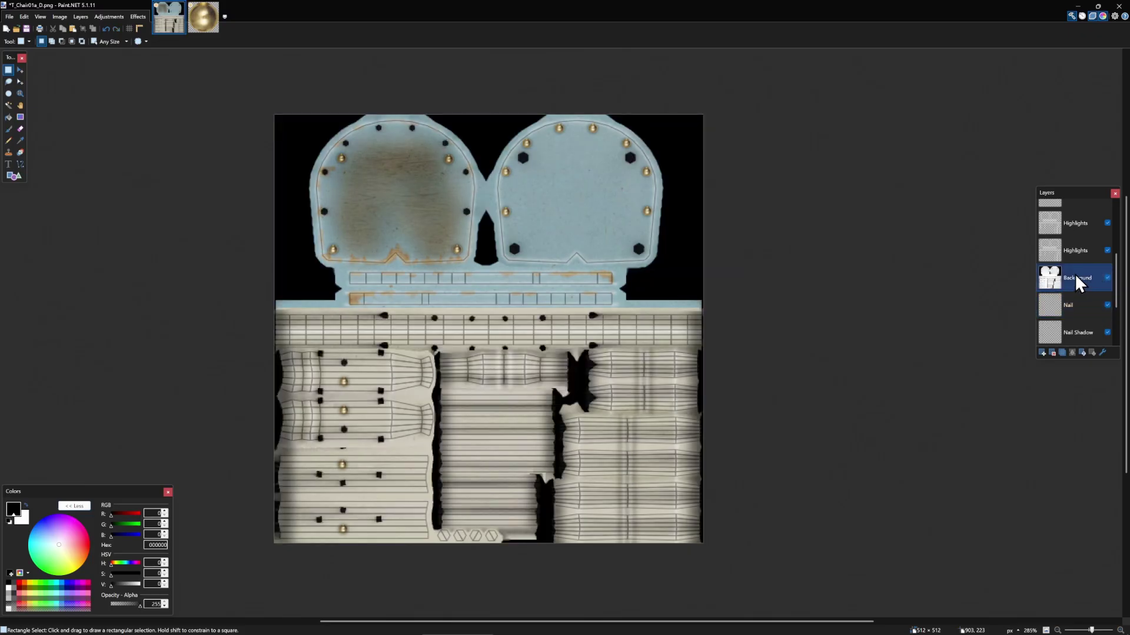
scroll(1074, 265, "up", 5)
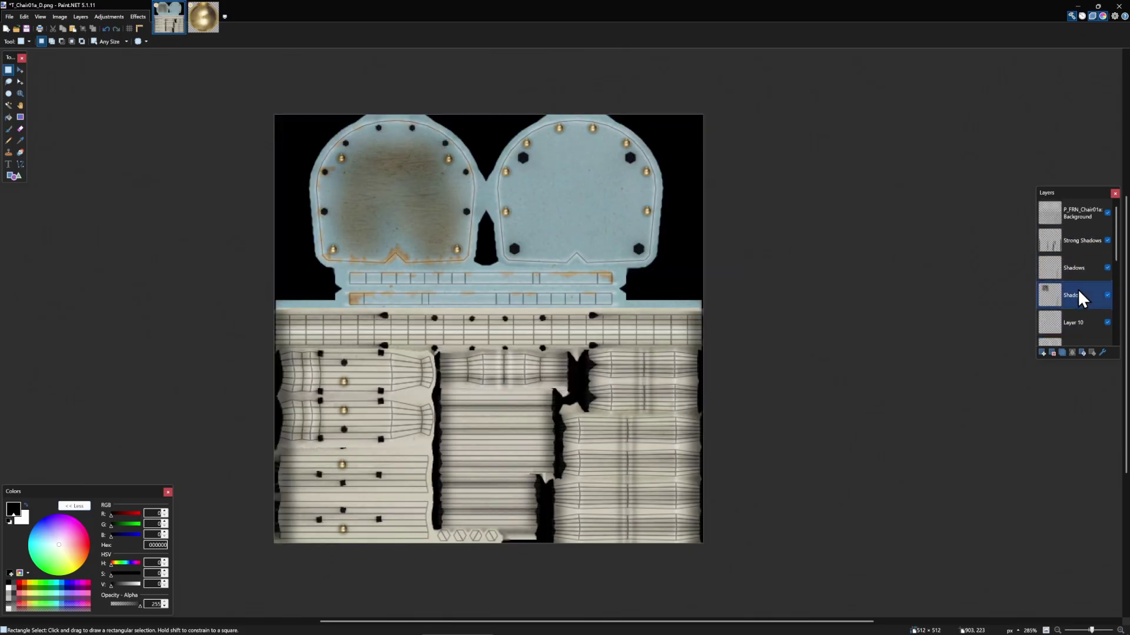
left_click(1108, 212)
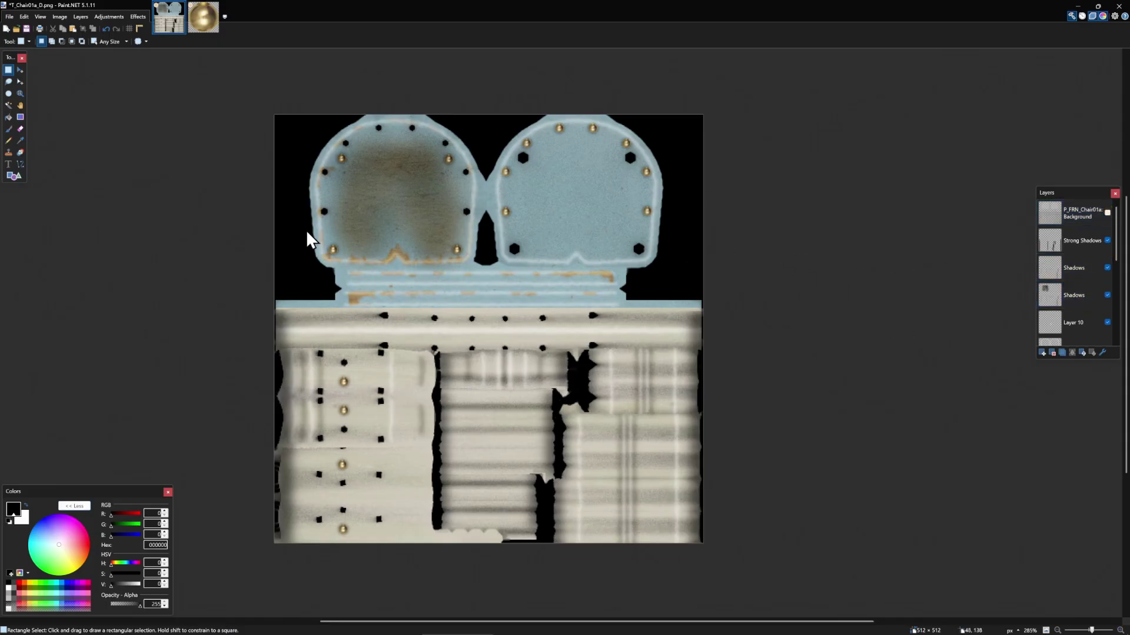
Save the wireframe-free texture over T_Chair01a_D.png as a flattened PNG, and restore the separate layers.
key("ctrl+shift+s")
left_click(157, 180)
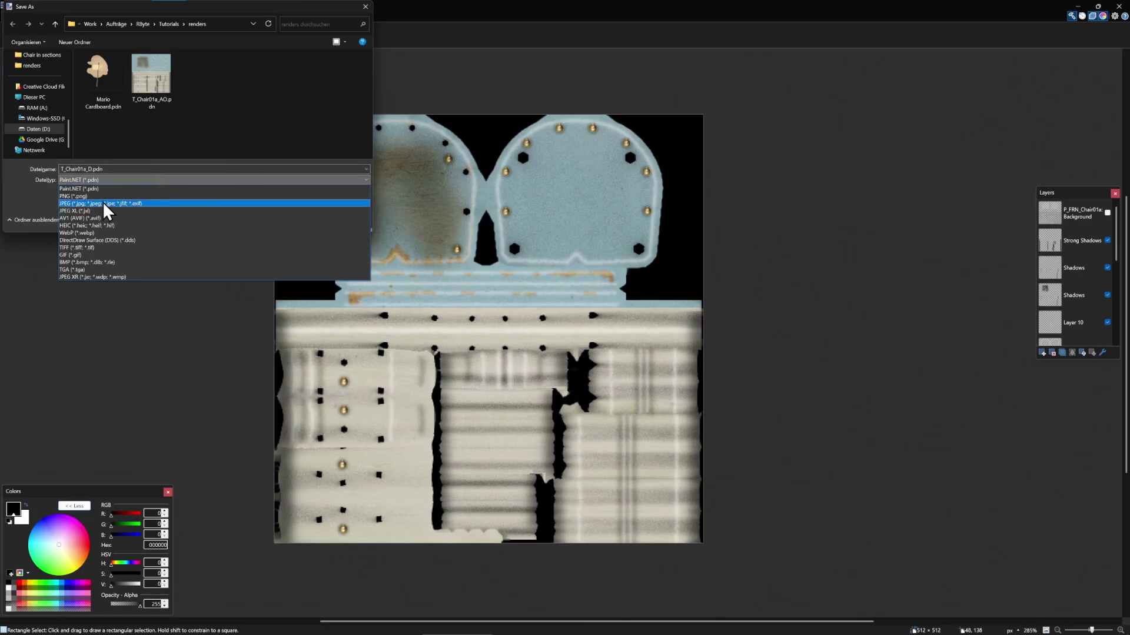
left_click(104, 198)
left_click(316, 220)
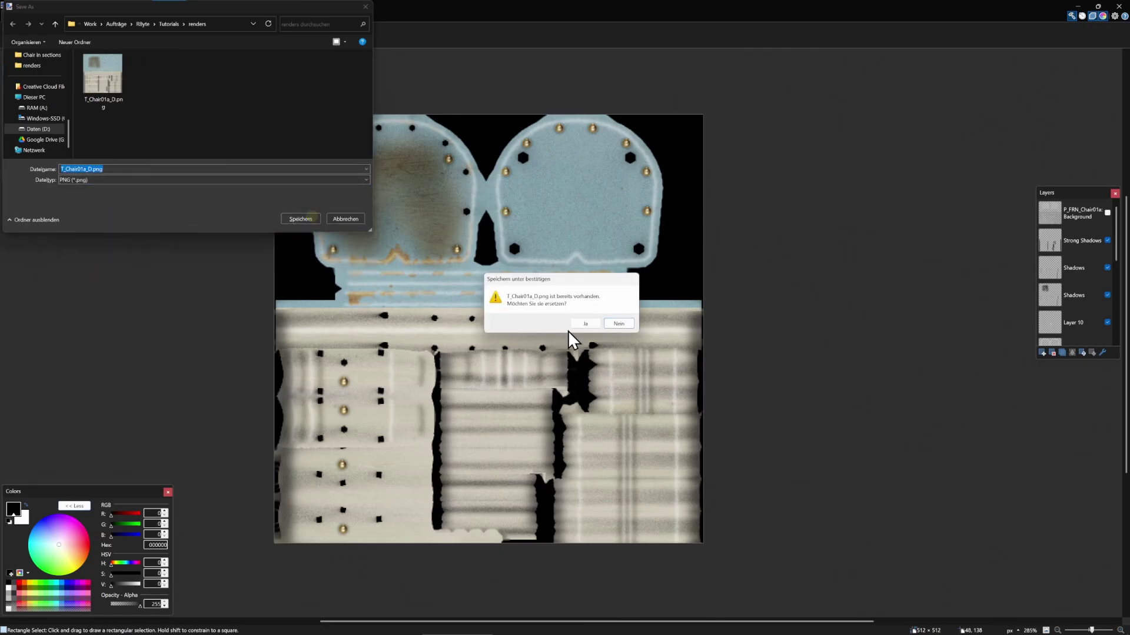
left_click(583, 322)
left_click(373, 339)
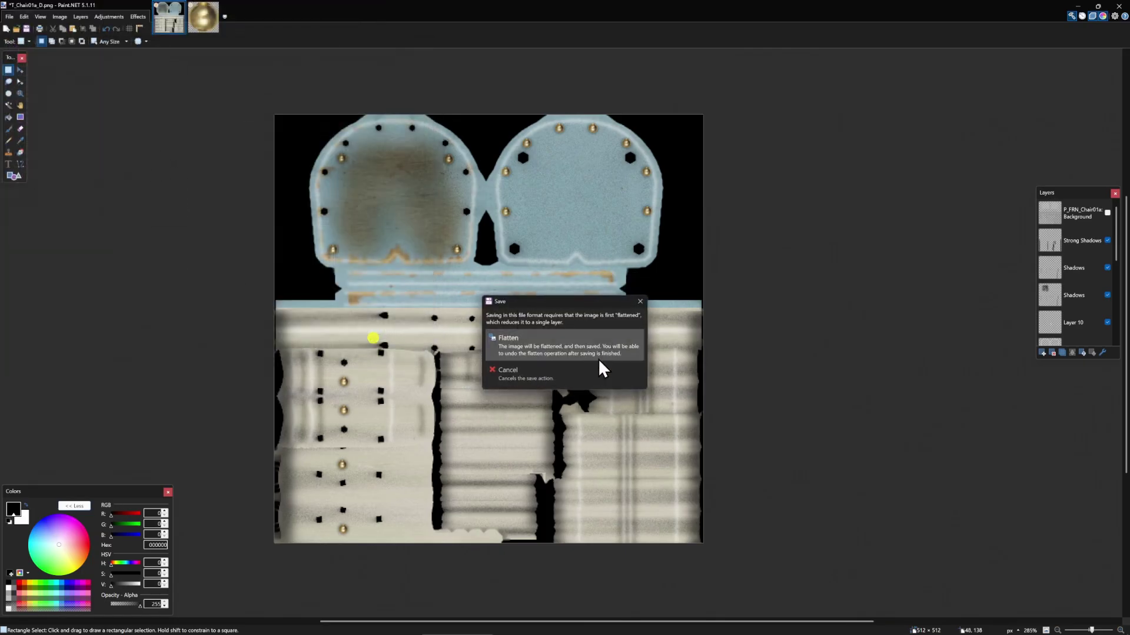
left_click(584, 347)
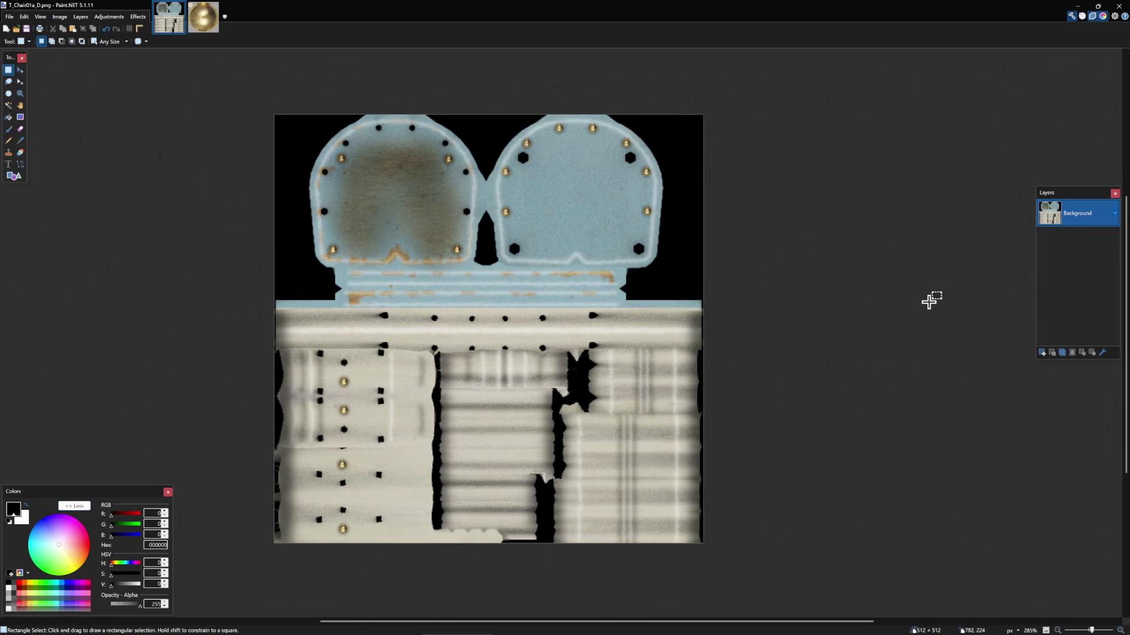
key("ctrl+z")
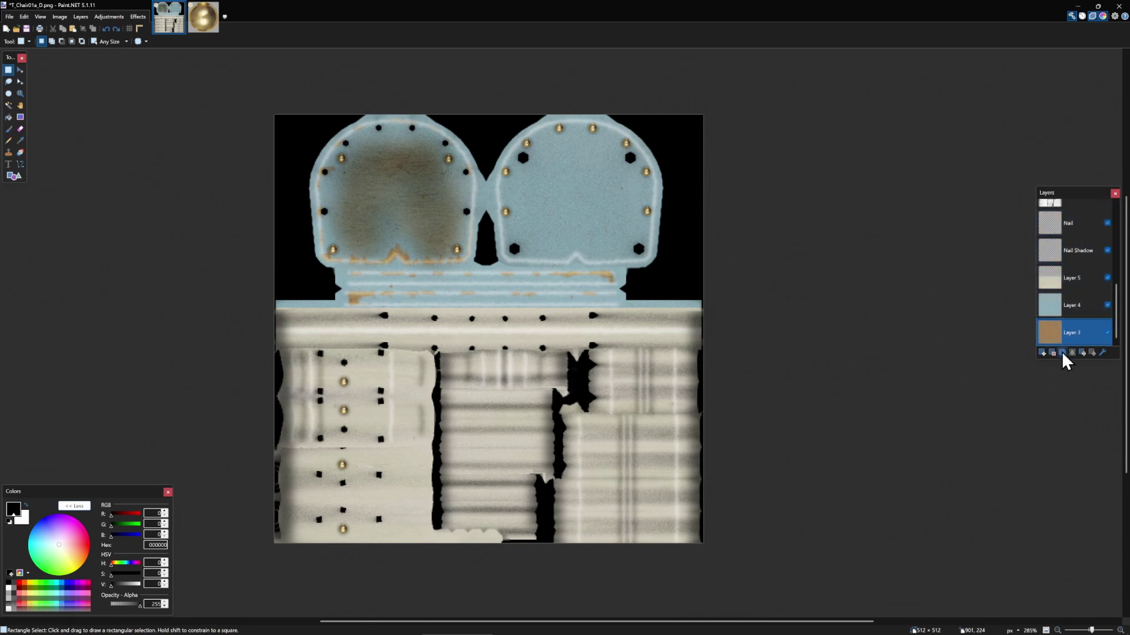
Switch to Blender and load T_Chair01a_D.png into the chair material's image texture node in the Shading workspace.
left_click(1077, 307, "ctrl")
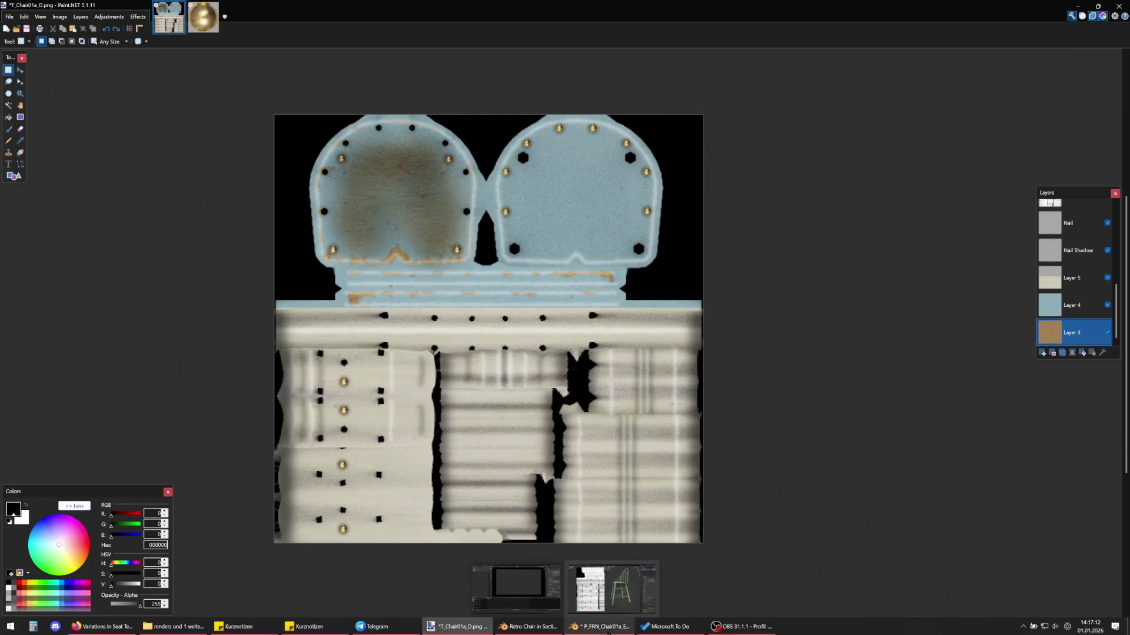
left_click(606, 627)
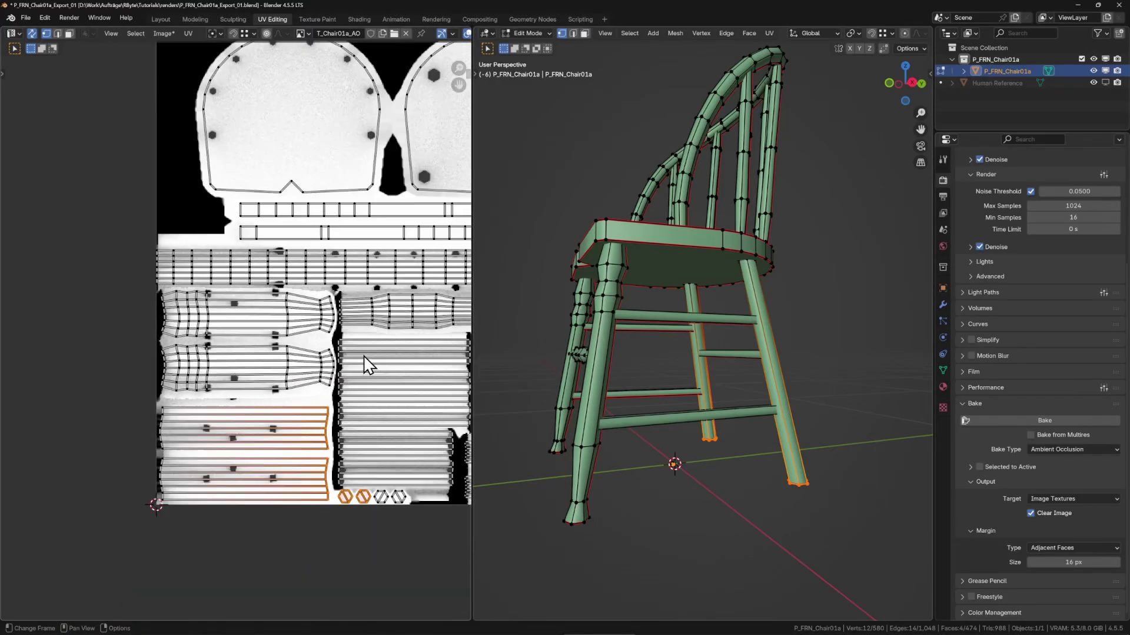
scroll(364, 365, "down", 5)
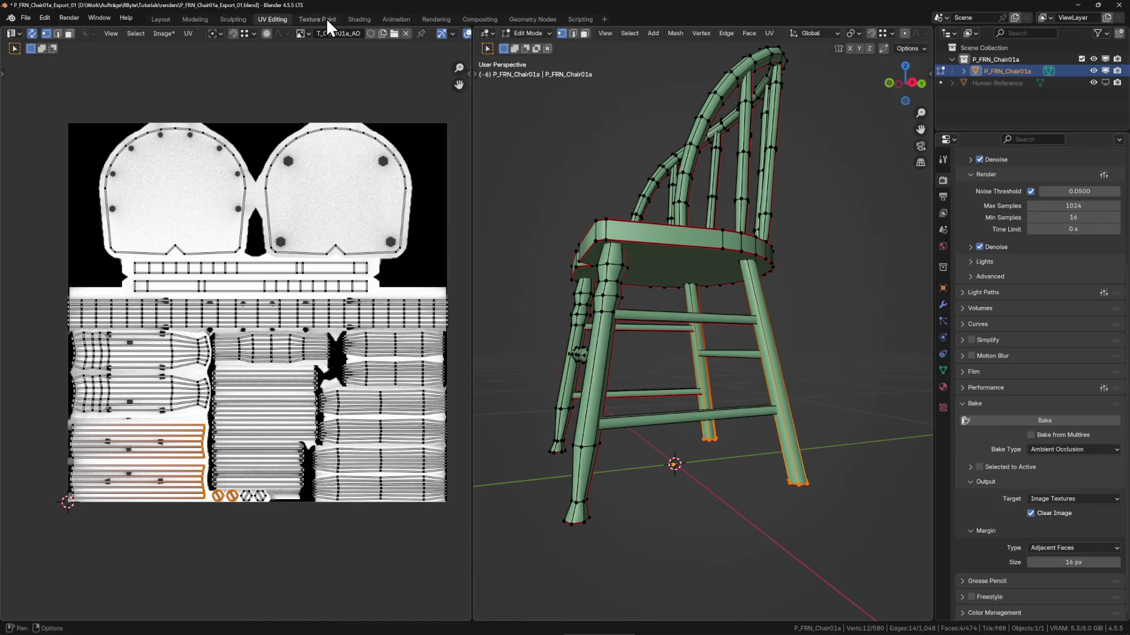
left_click(348, 19)
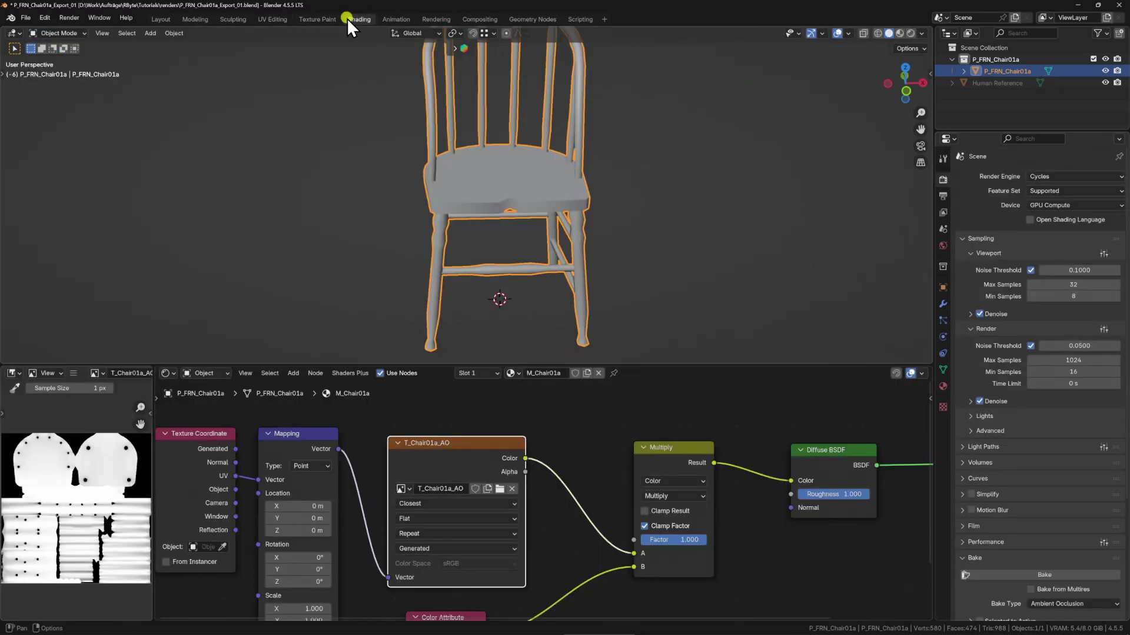
left_click(499, 485)
double_click(492, 260)
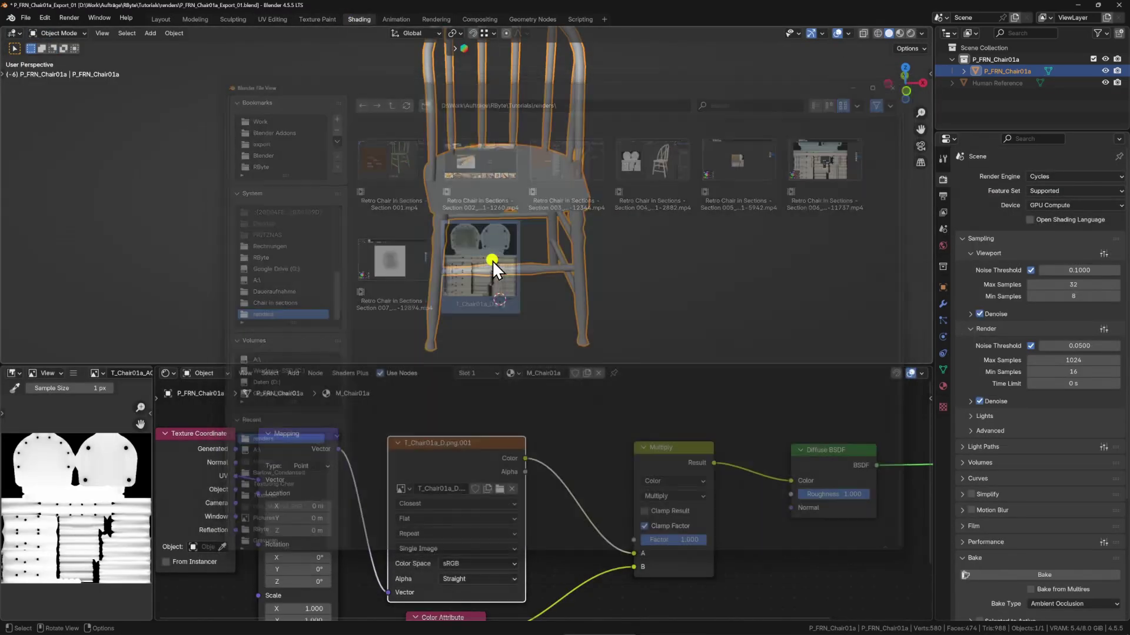
Inspect the textured chair's seat, nails and spindle shading from several angles in the Layout workspace.
left_click(158, 19)
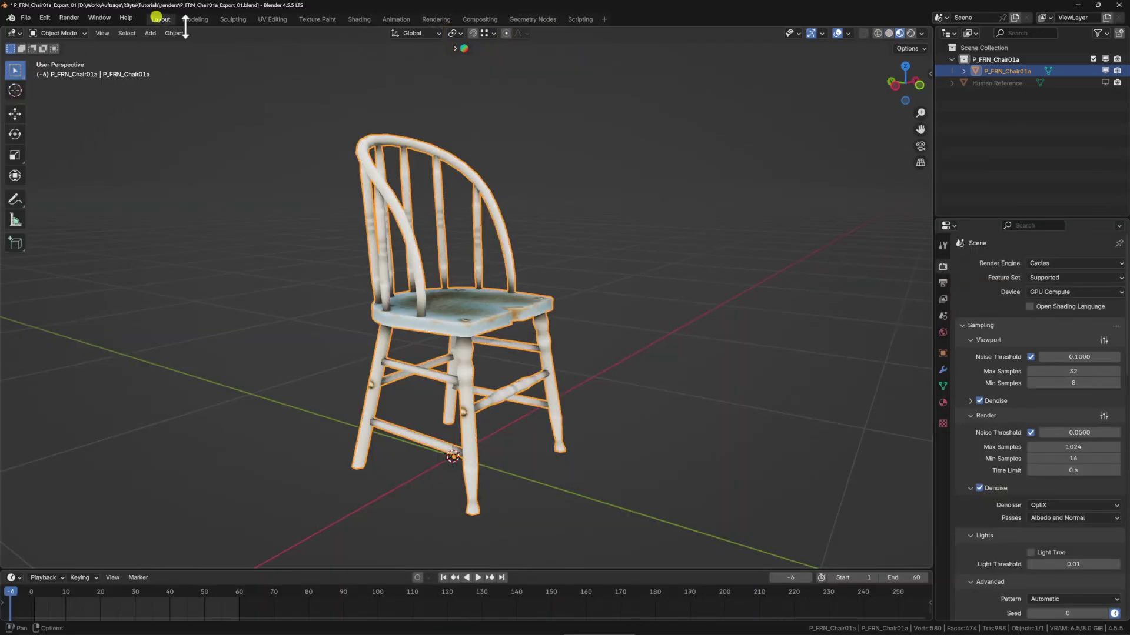
left_click_drag(304, 76, 530, 278)
scroll(542, 351, "down", 5)
scroll(531, 282, "up", 5)
scroll(577, 283, "down", 5)
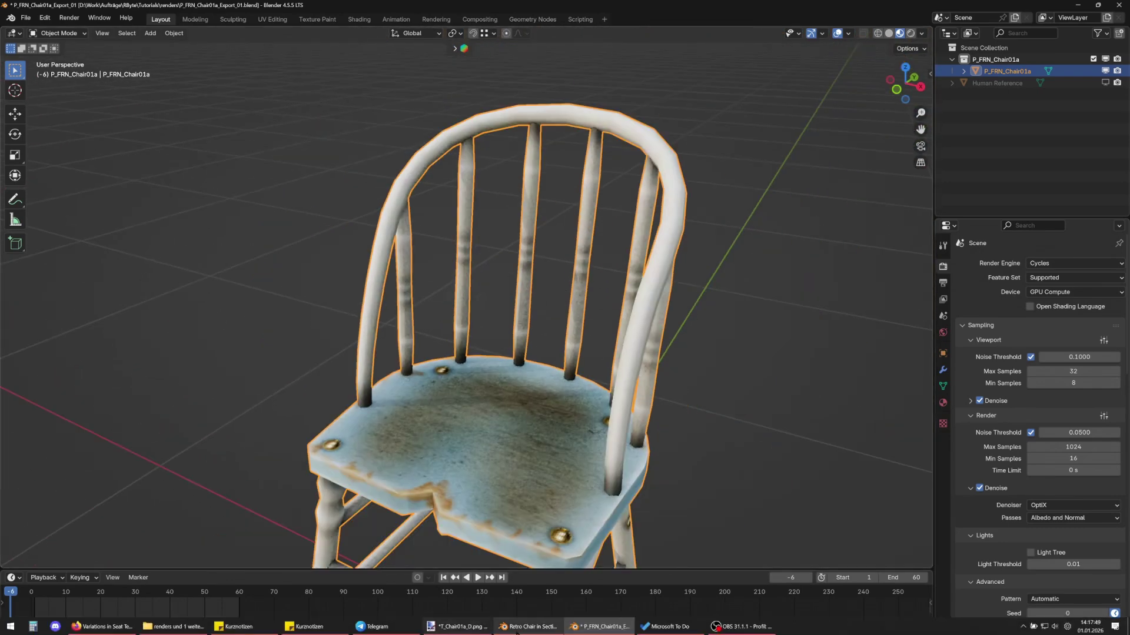
Switch to Paint.NET, duplicate the ambient occlusion Background layer, name the copy AO Backup and hide it.
left_click(472, 629)
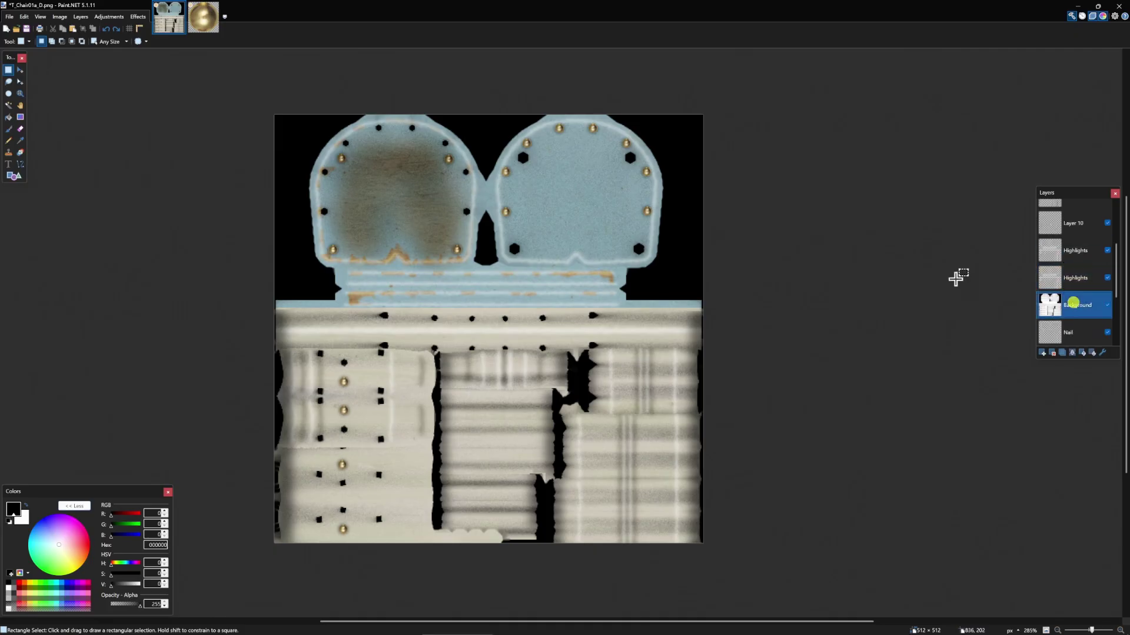
scroll(542, 197, "up", 7)
scroll(543, 198, "up", 3)
scroll(458, 371, "down", 2)
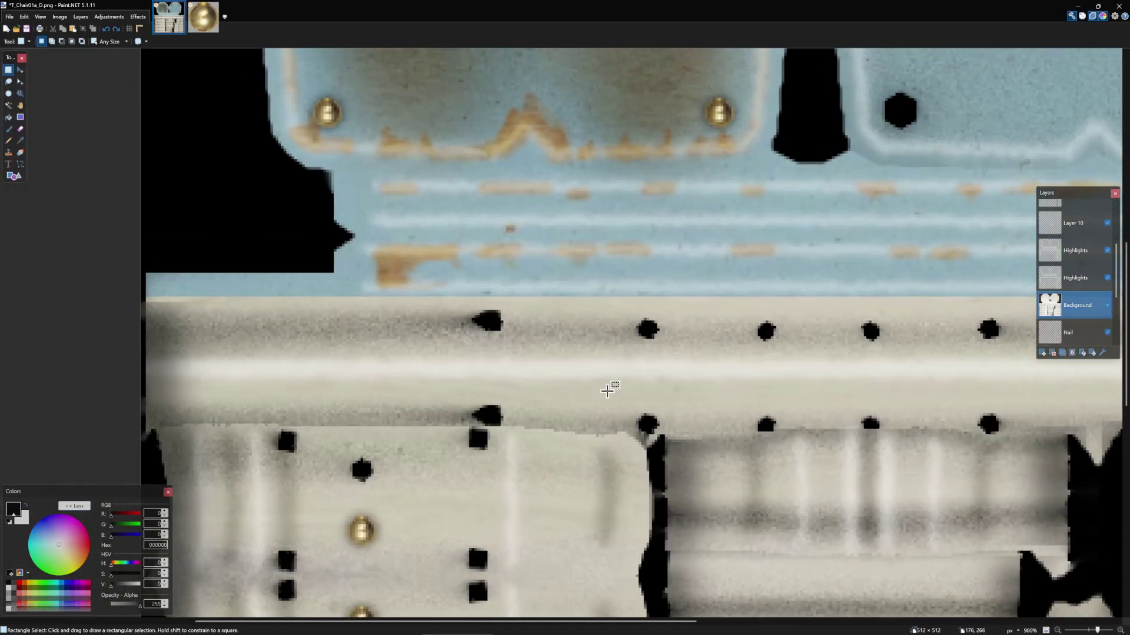
left_click(1063, 352)
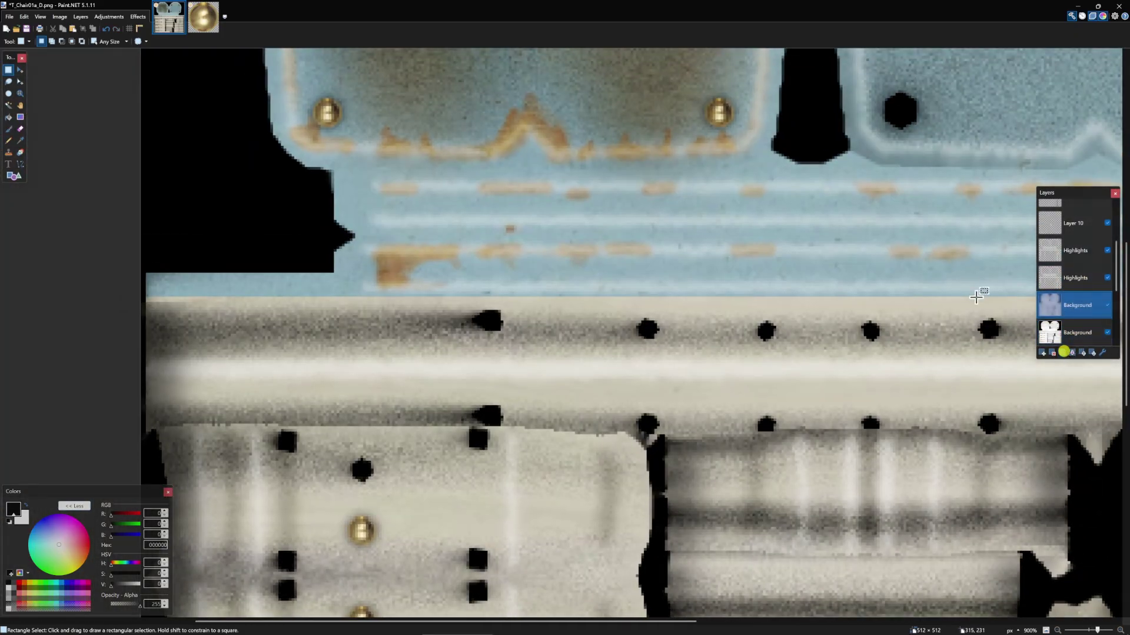
double_click(1081, 314)
type("AO Backup")
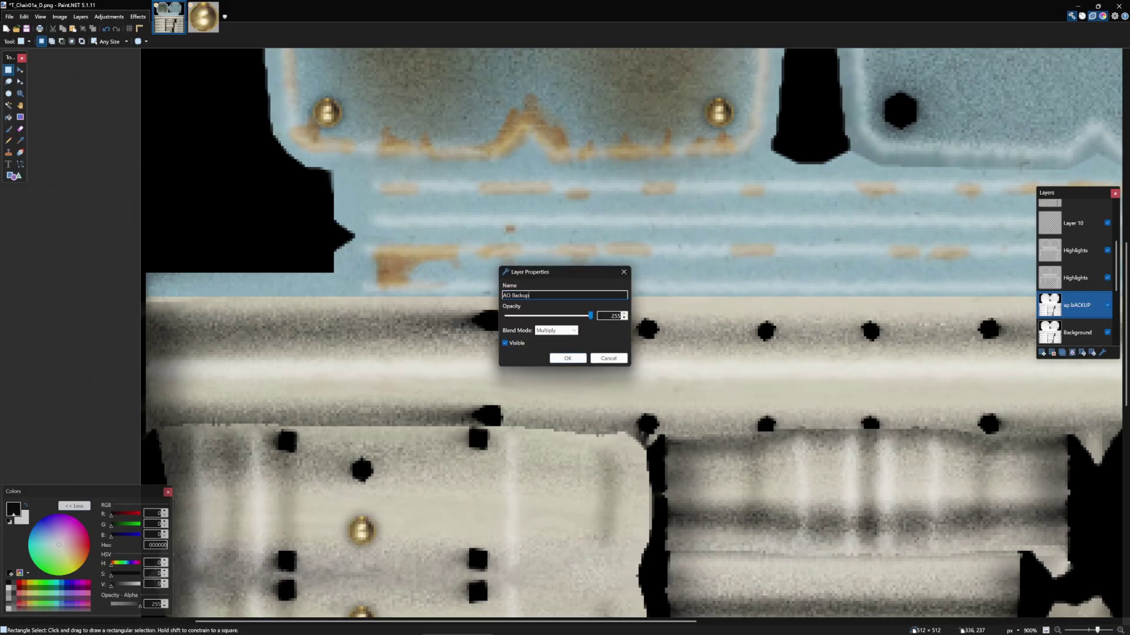
key("Return")
left_click(1107, 305)
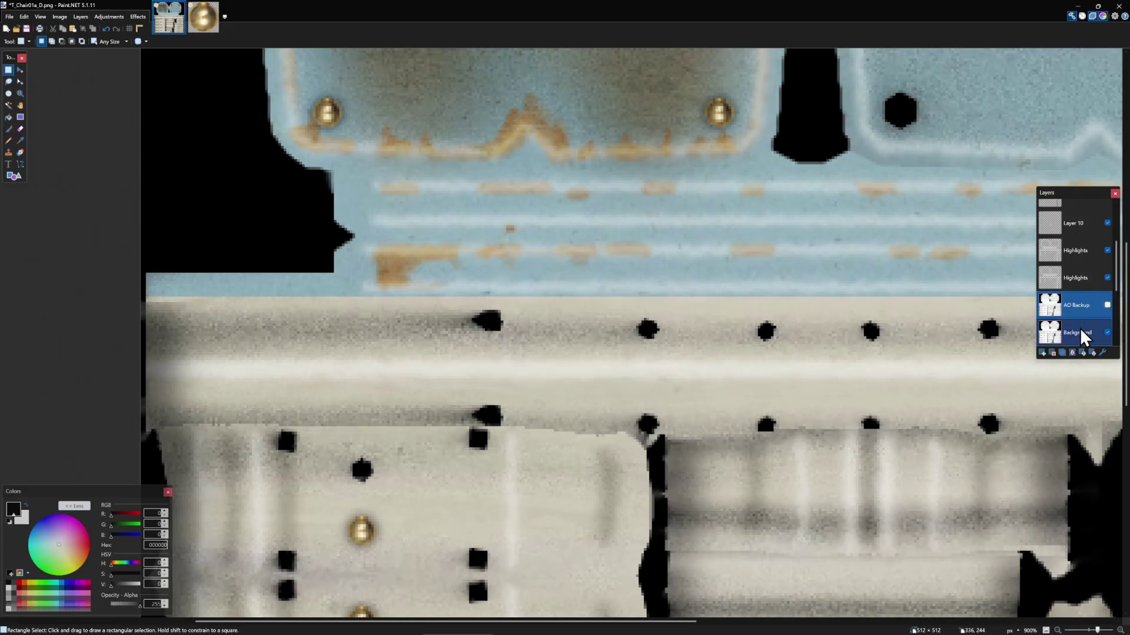
Apply a slight Gaussian Blur with a very low radius to the original ambient occlusion Background layer.
left_click(1082, 334)
scroll(638, 348, "down", 2)
left_click(137, 17)
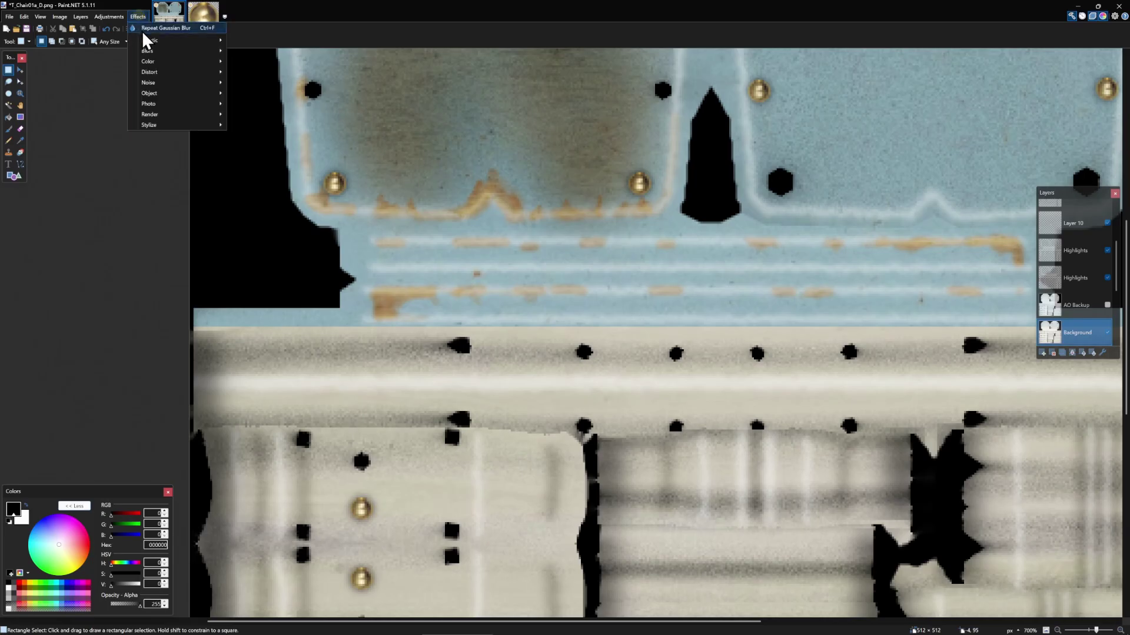
mouse_move(152, 50)
left_click(255, 72)
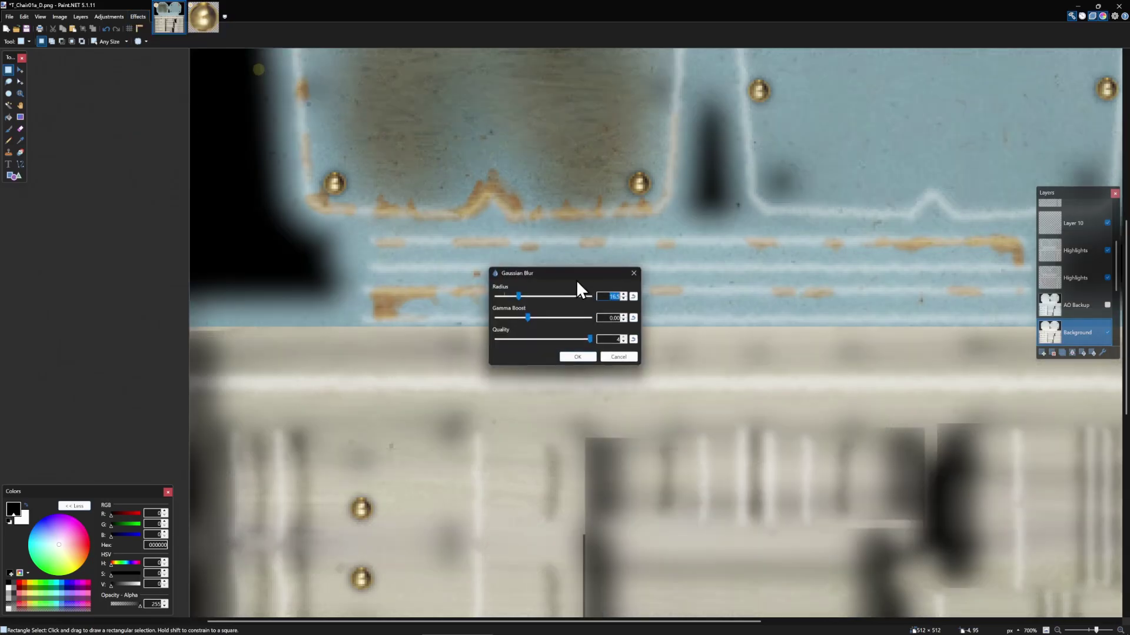
left_click(635, 296)
mouse_move(499, 295)
left_mouse_down()
mouse_move(490, 297)
mouse_move(503, 299)
left_mouse_up()
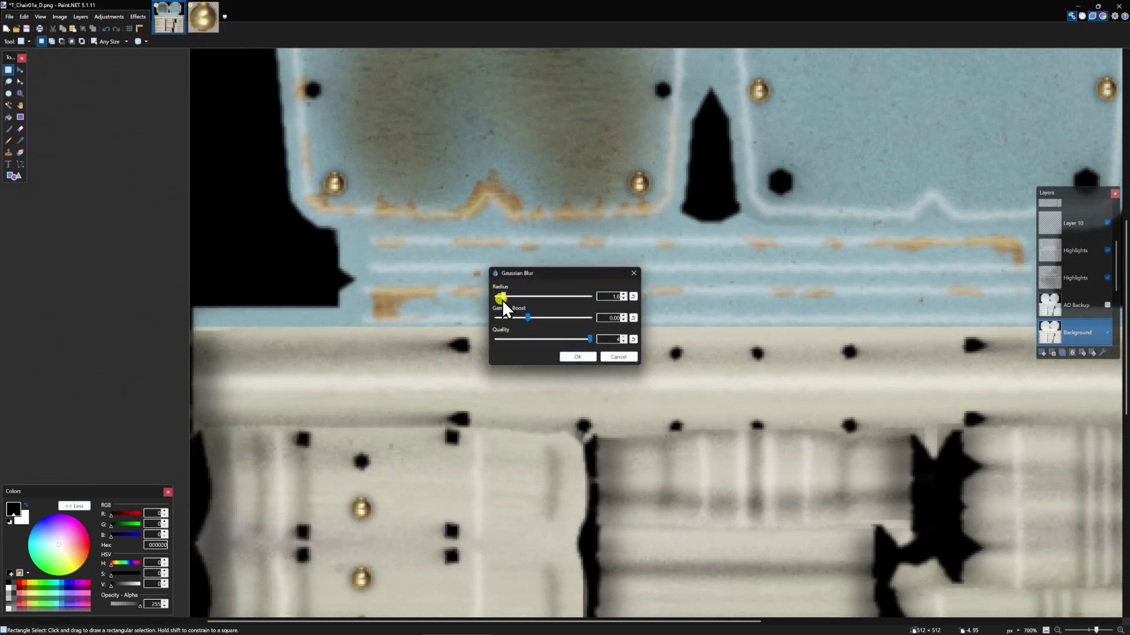
left_click(578, 357)
Save the texture with the blurred ambient occlusion over T_Chair01a_D.png in PNG format.
scroll(553, 271, "down", 5)
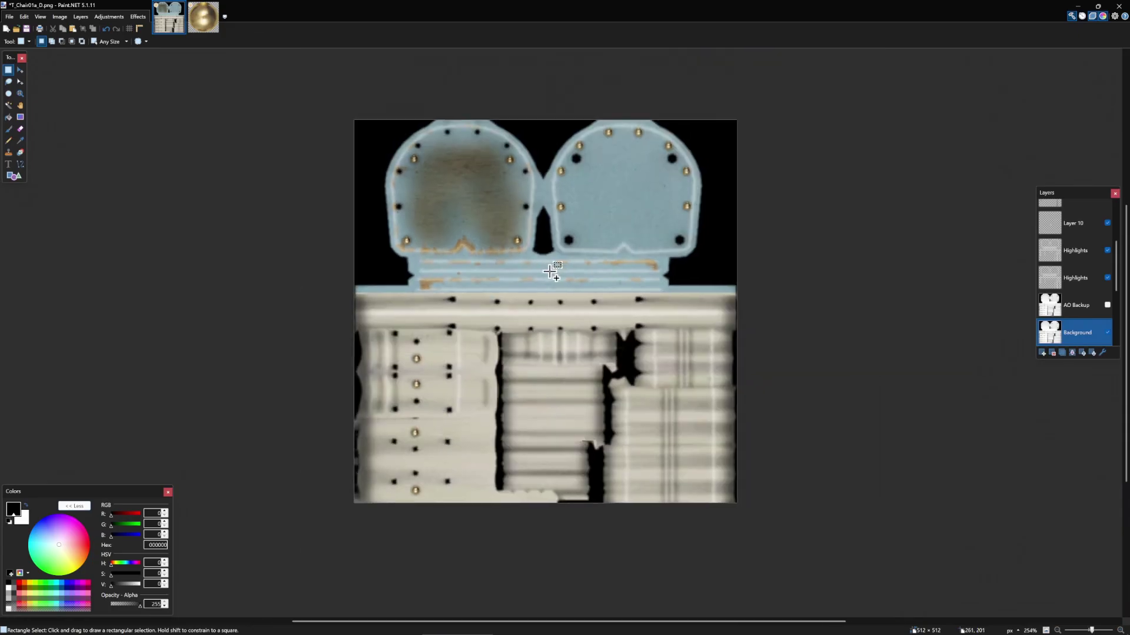
scroll(551, 271, "up", 1)
key("ctrl+shift+s")
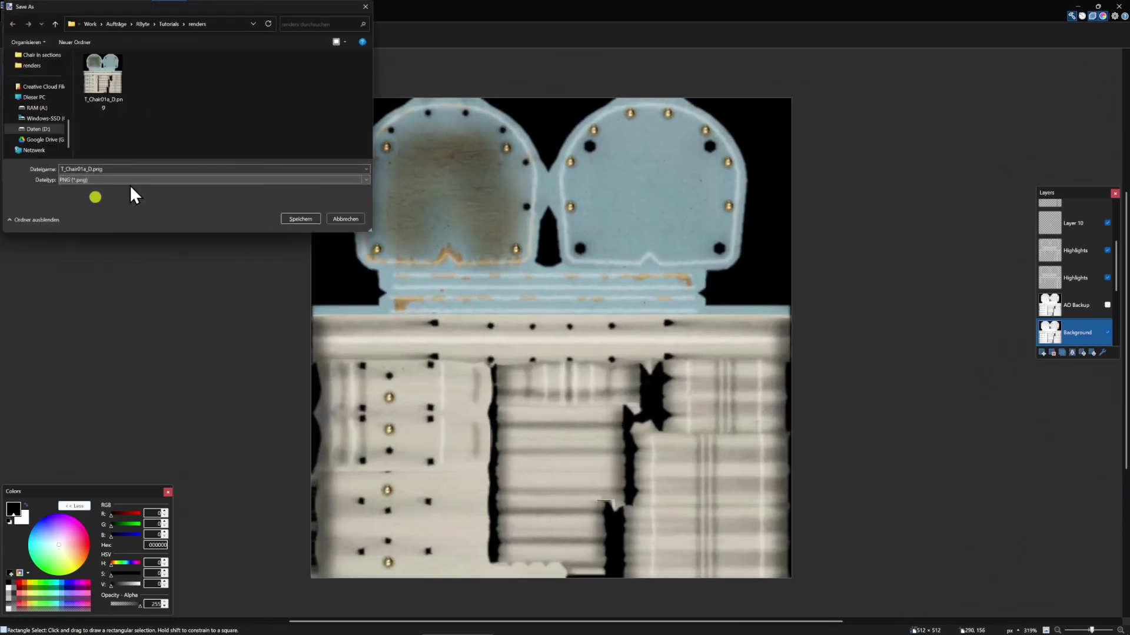
left_click(308, 217)
left_click(594, 327)
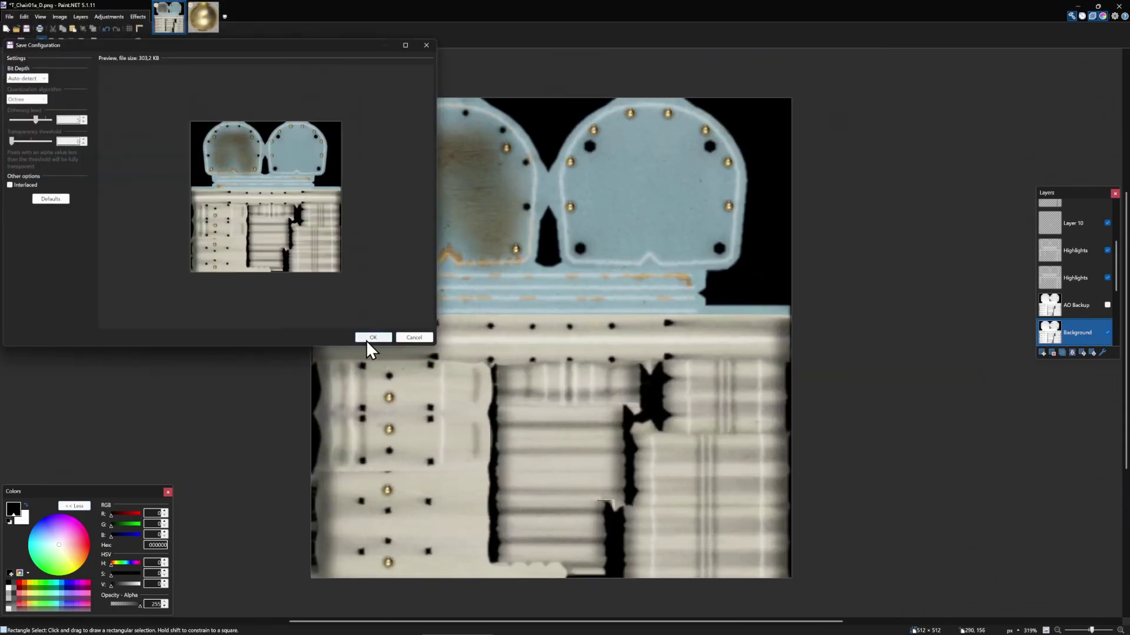
left_click(368, 338)
Switch to Blender's UV Editing workspace, leave Edit Mode, reload the chair texture and inspect the softened shading on the model.
left_click(600, 629)
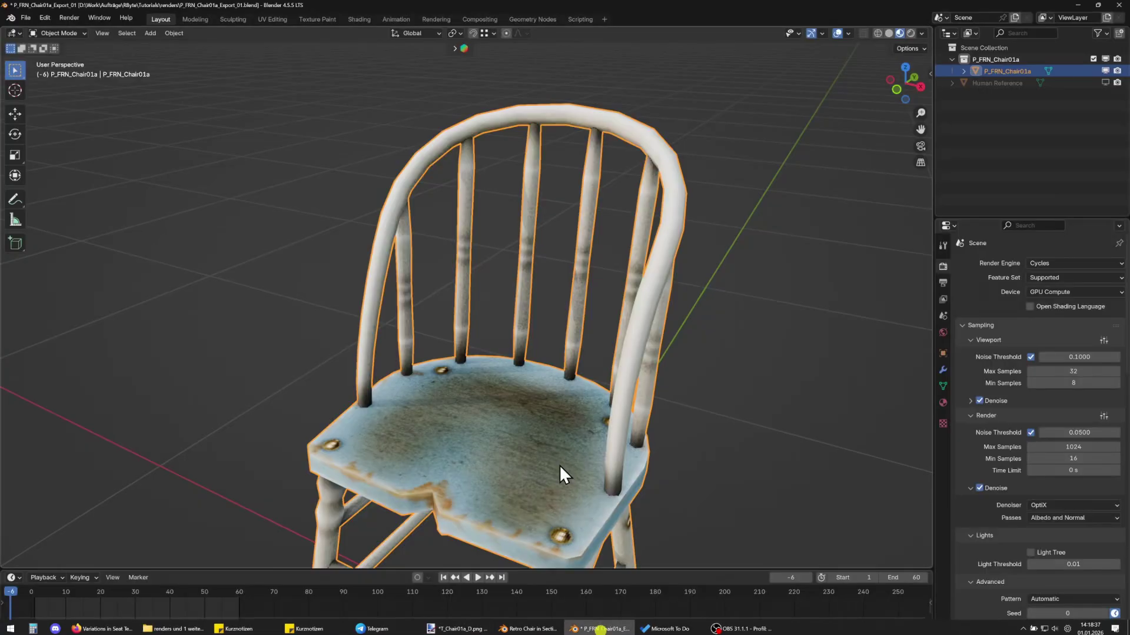
left_click(268, 19)
scroll(706, 265, "up", 3)
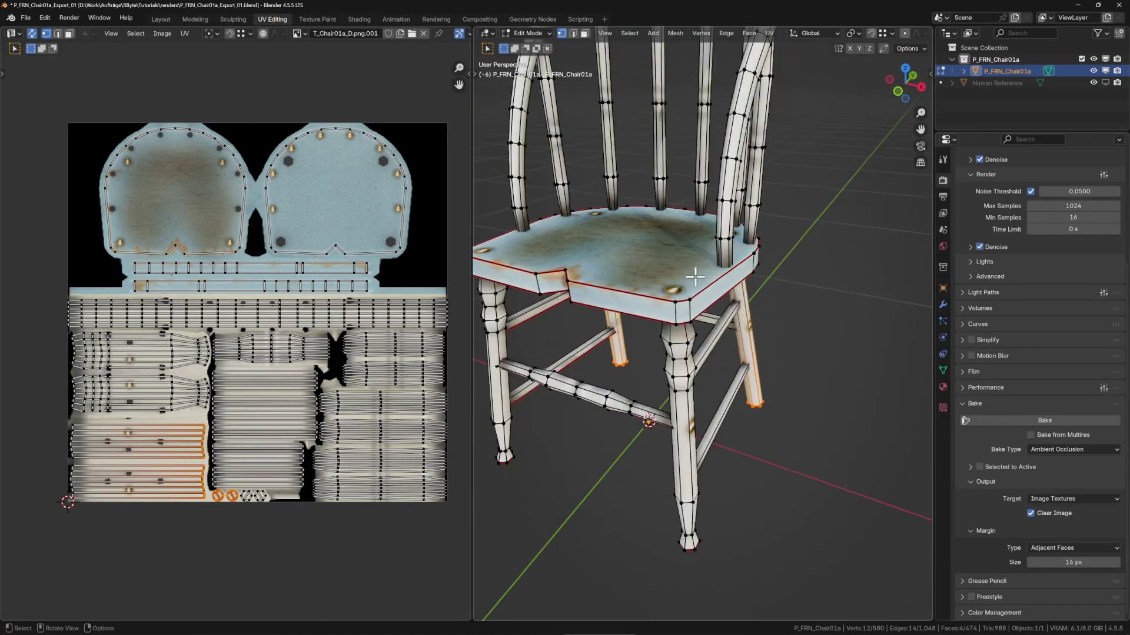
scroll(706, 317, "up", 2)
key("Tab")
scroll(233, 263, "up", 2)
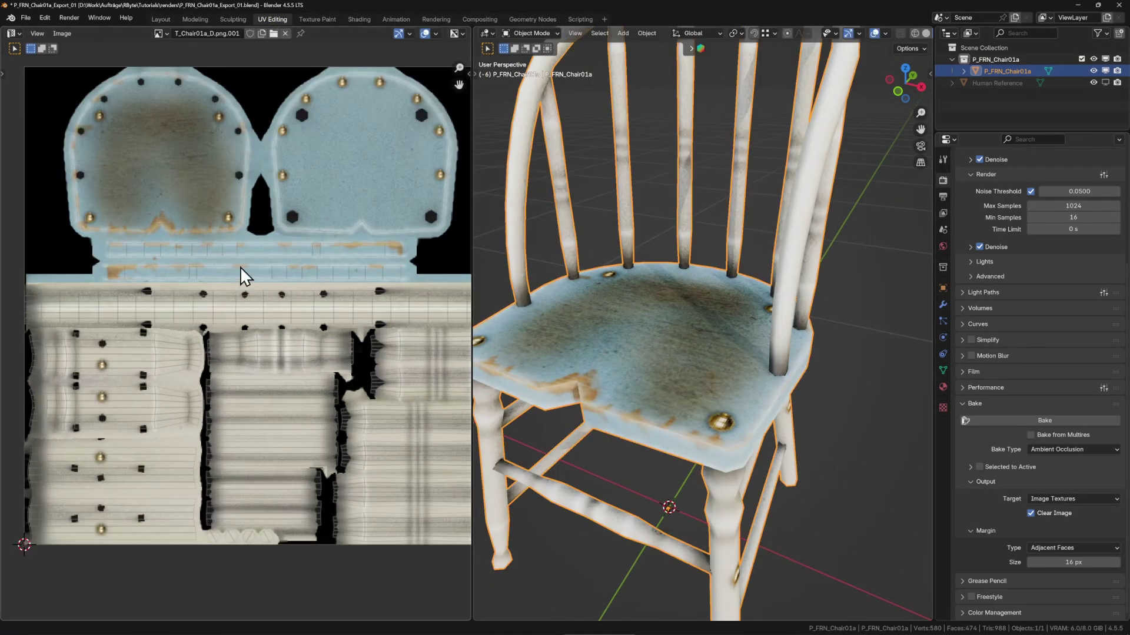
left_click_drag(781, 365, 682, 277)
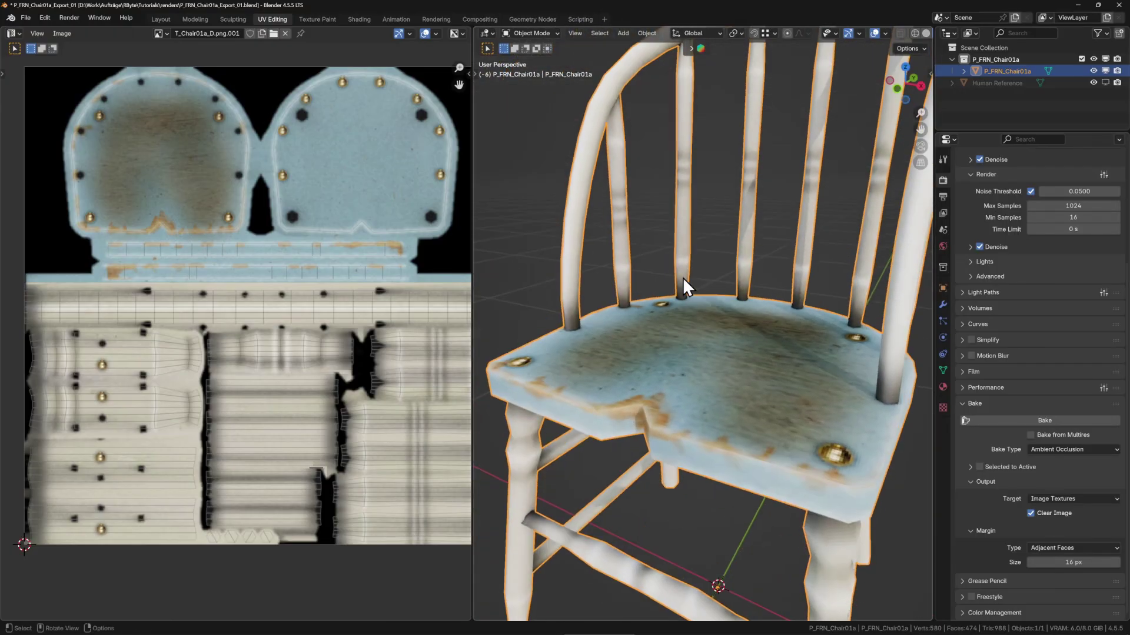
Return to Paint.NET and set the blurred Background layer's opacity to 143.
left_click(477, 632)
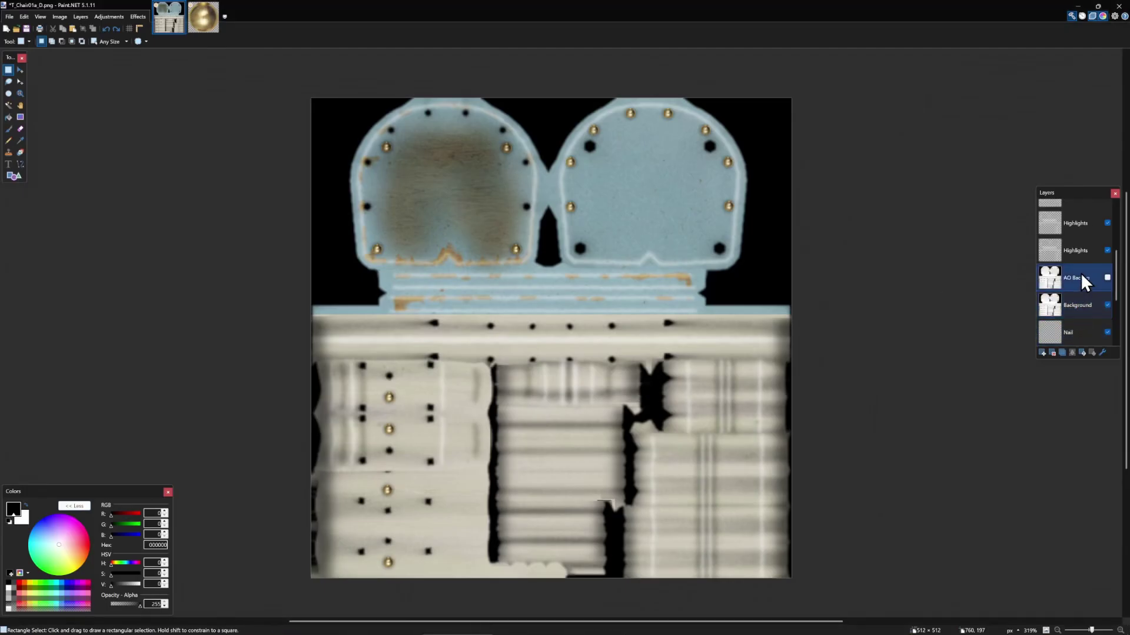
left_click(1107, 278)
scroll(595, 225, "up", 6)
scroll(596, 225, "up", 3)
left_click(1093, 306)
left_click(1107, 304)
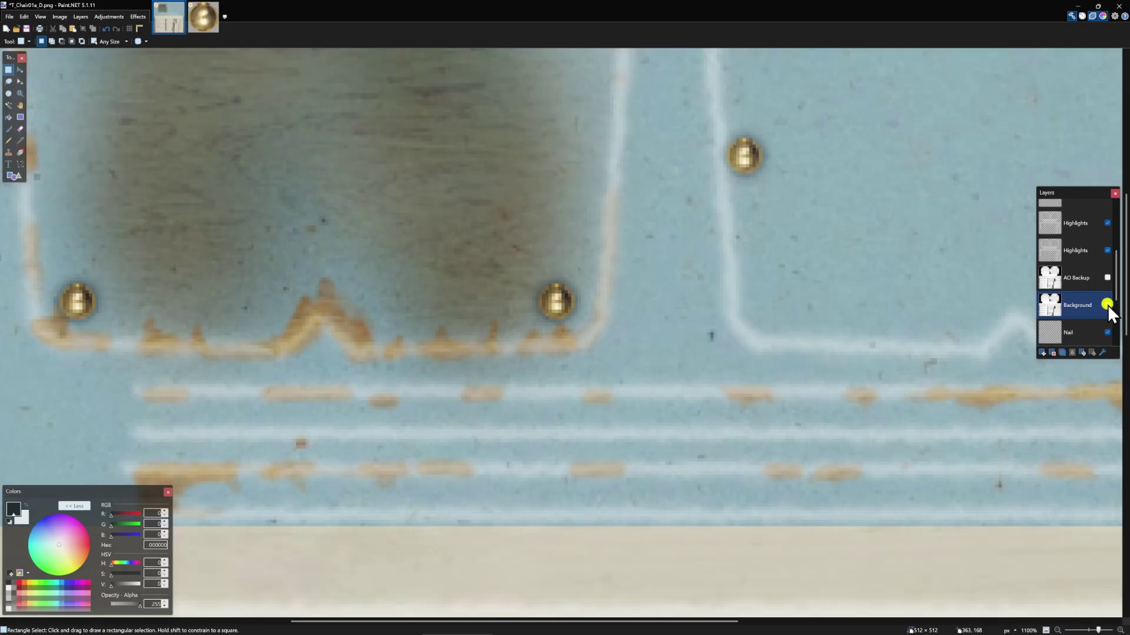
left_click(1107, 305)
double_click(1077, 309)
left_click_drag(596, 325, 551, 323)
left_click(569, 354)
Show the AO Backup layer and set its opacity to 145 so it combines with the blurred layer.
left_click(1106, 277)
double_click(1084, 275)
left_click(567, 356)
scroll(552, 327, "down", 4)
scroll(396, 267, "up", 3)
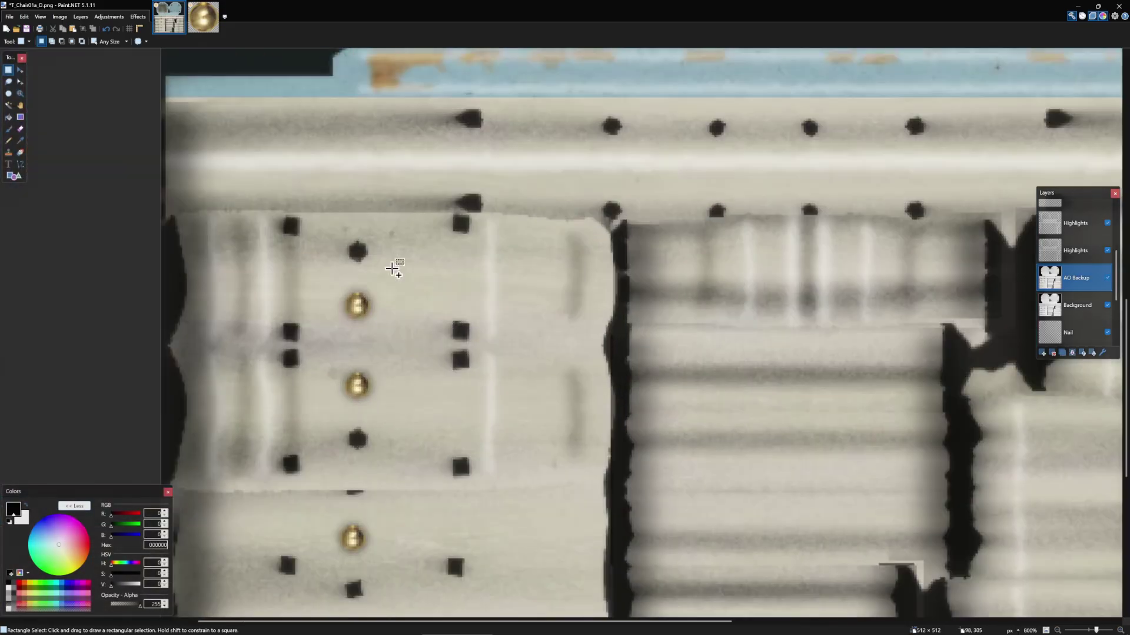
left_click(1106, 277)
Check the opacity and blend mode of the Background and AO Backup layers.
scroll(651, 235, "down", 4)
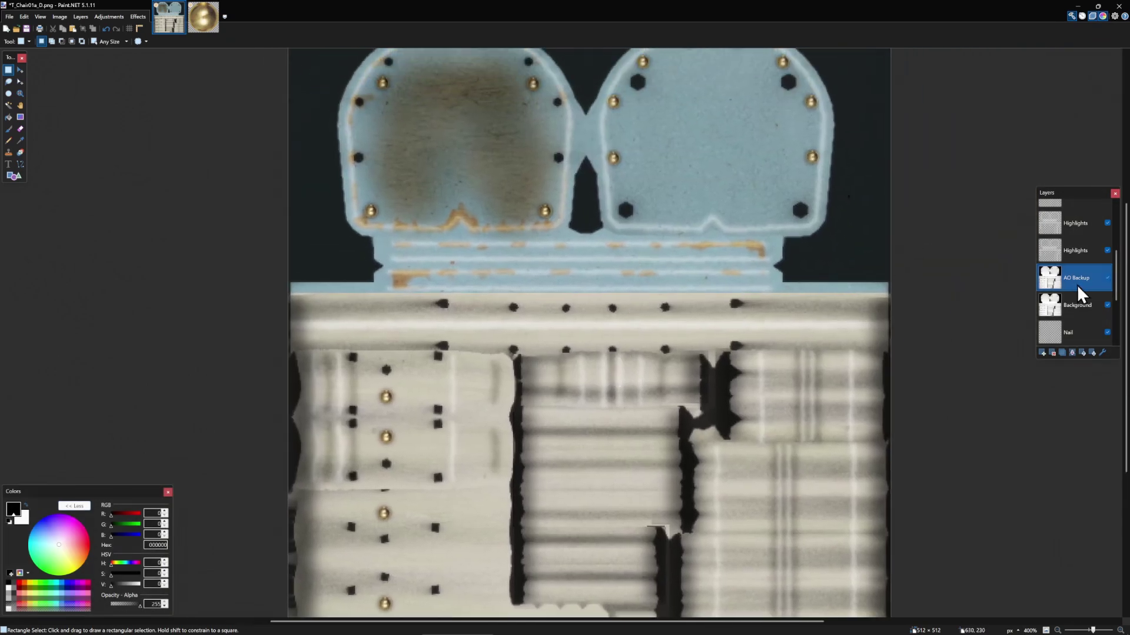
double_click(1080, 303)
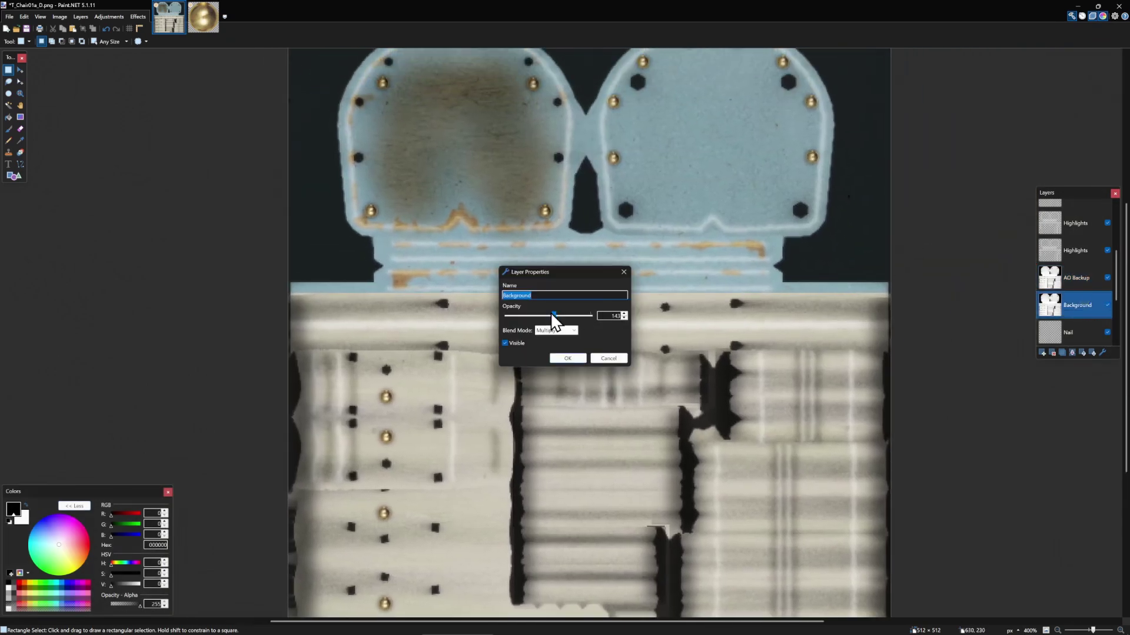
left_click(568, 359)
double_click(1077, 277)
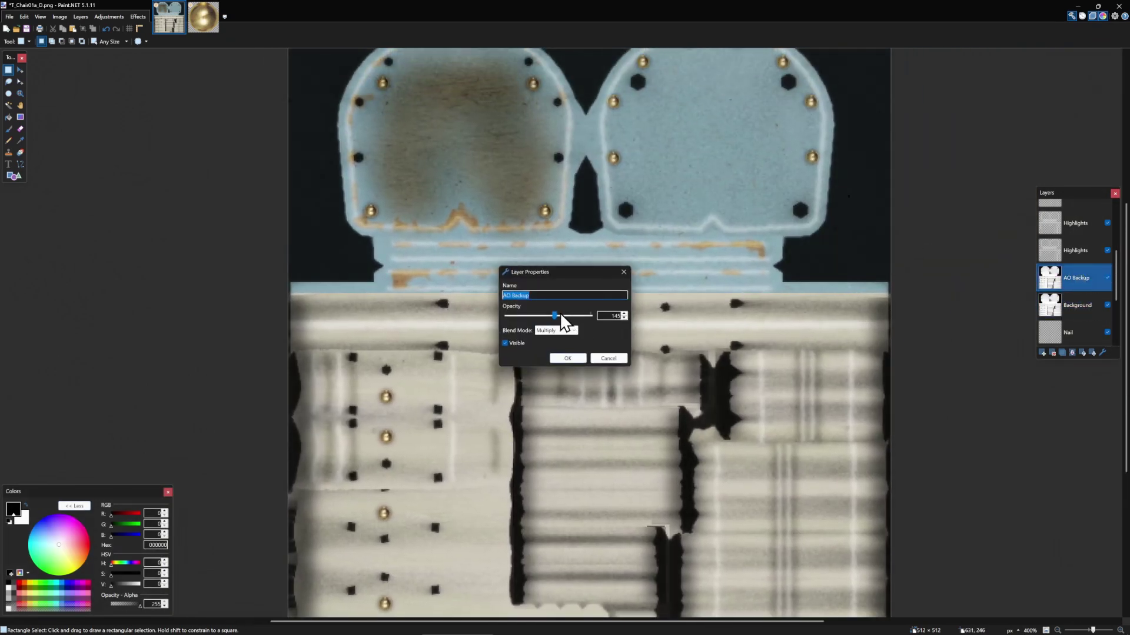
left_click(575, 356)
Save the layered texture as the Paint.NET project file T_Chair01a_D.pdn.
scroll(660, 300, "down", 3)
key("ctrl+shift+s")
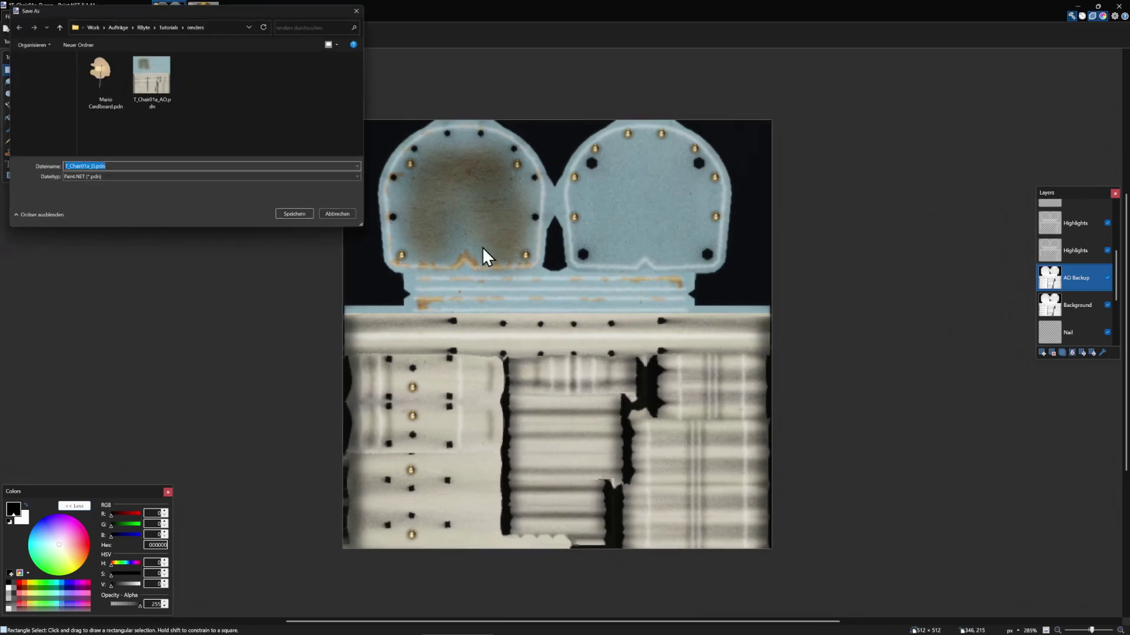
left_click(300, 219)
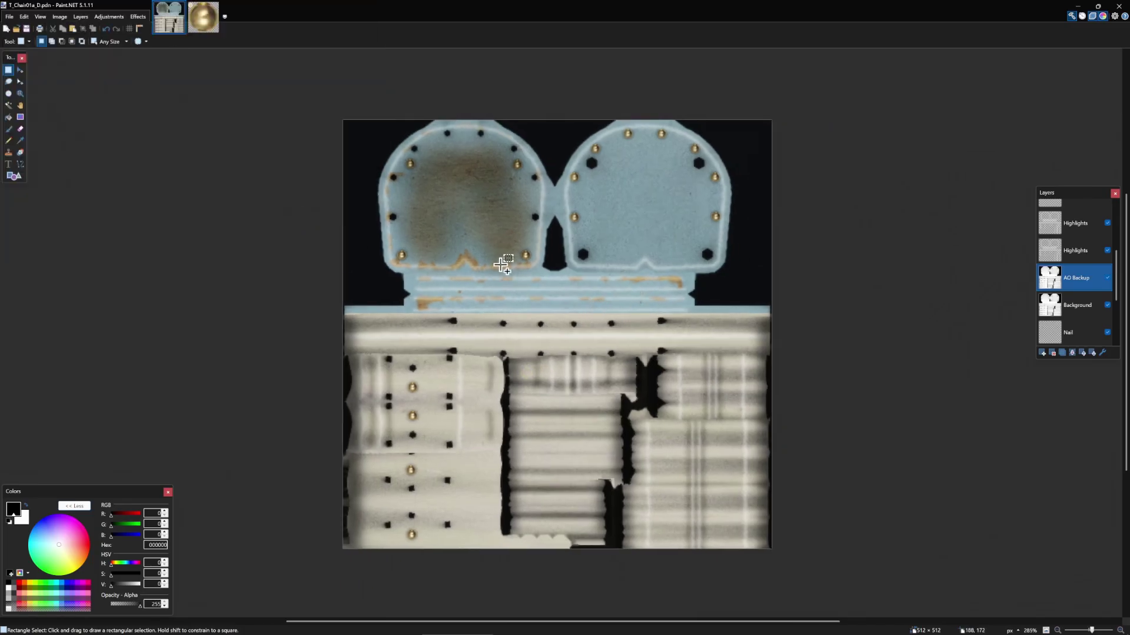
Export the texture as a flattened PNG, overwriting T_Chair01a_D.png.
key("ctrl+shift+s")
left_click(129, 181)
left_click(100, 202)
left_click(301, 218)
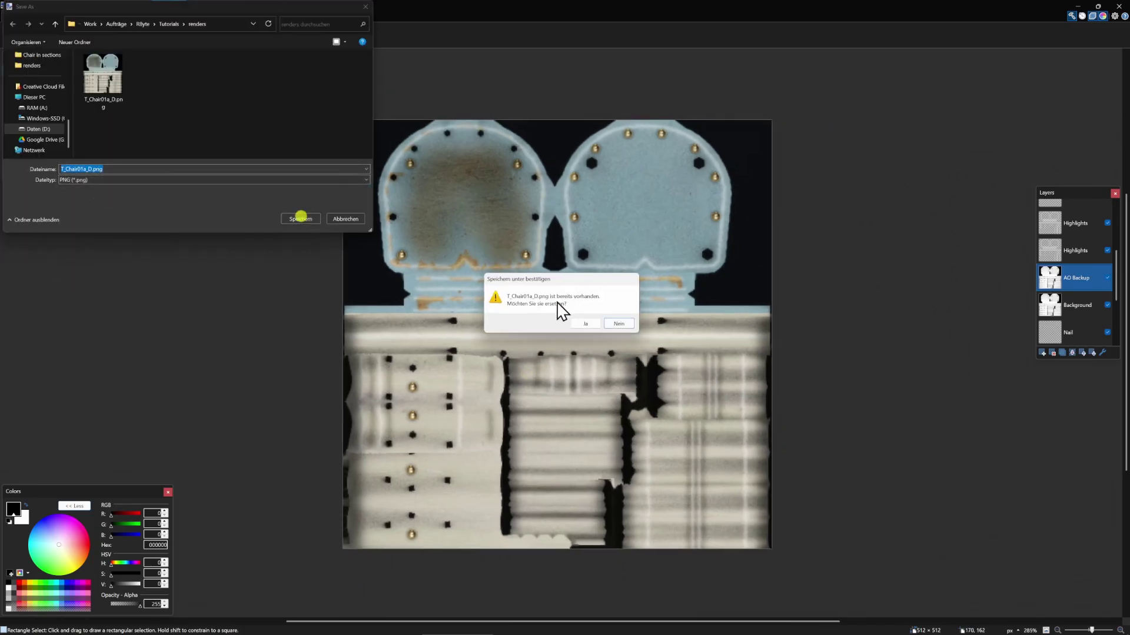
left_click(585, 323)
left_click(383, 339)
left_click(587, 348)
Switch to Blender, reload the updated texture and inspect the chair's seat, spindles and legs from several angles.
left_click(600, 627)
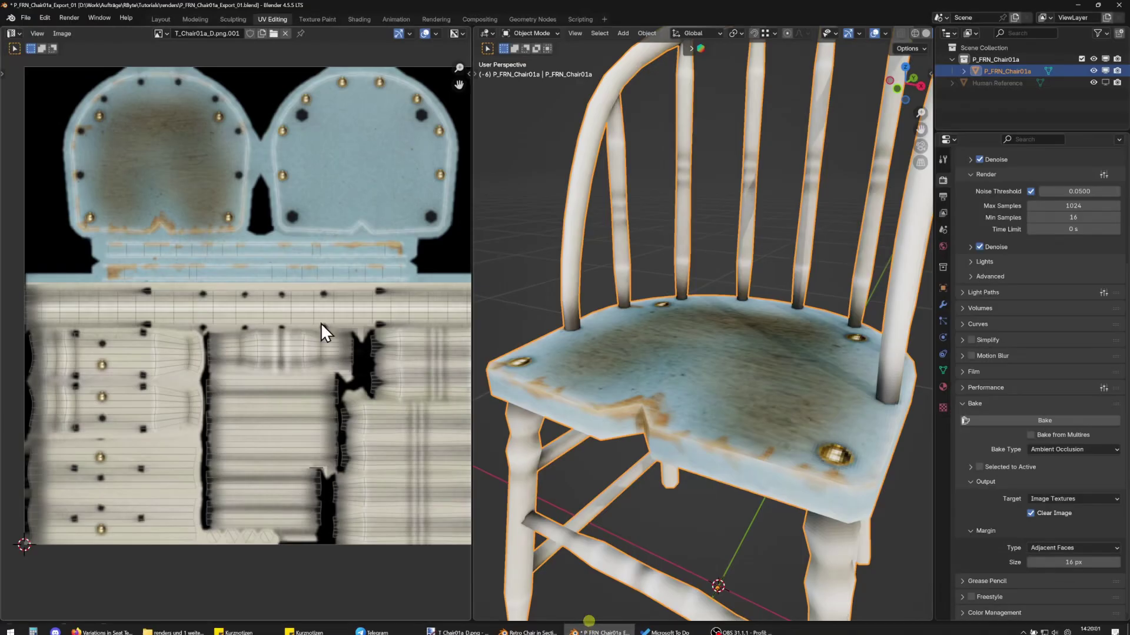
left_click_drag(752, 258, 870, 481)
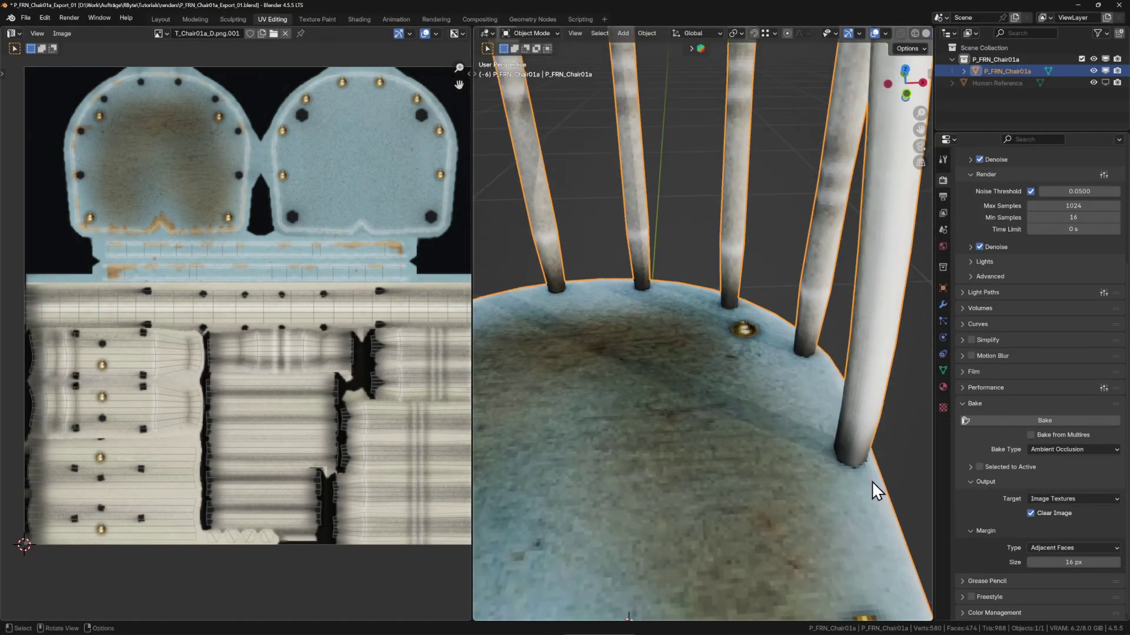
scroll(835, 444, "down", 7)
left_click_drag(836, 443, 724, 351)
scroll(655, 328, "up", 5)
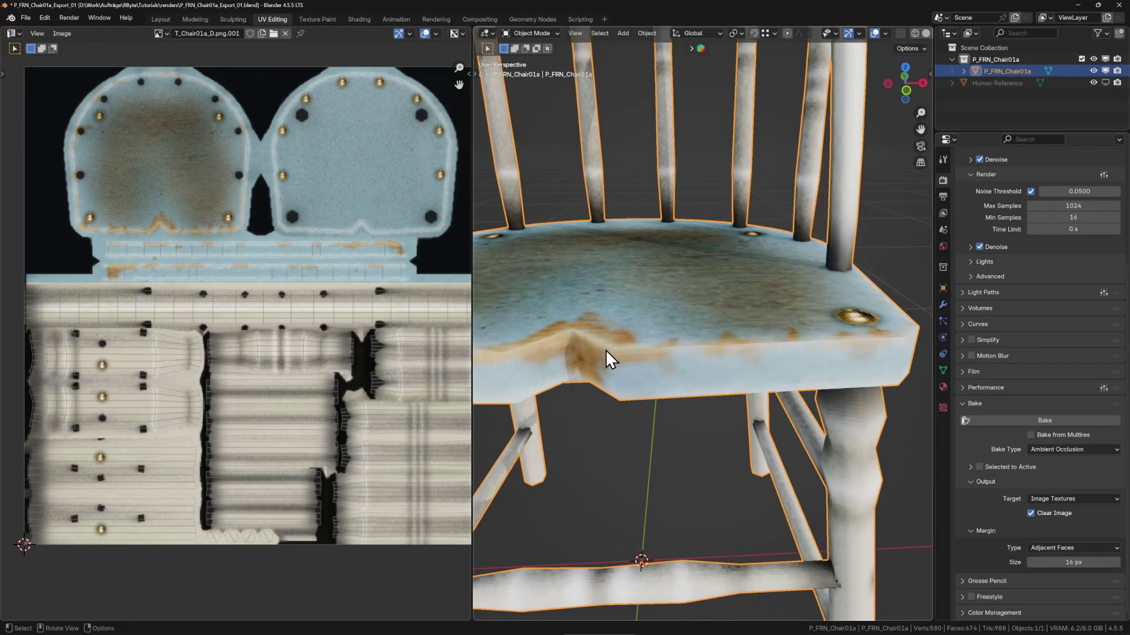
left_click_drag(605, 349, 762, 273)
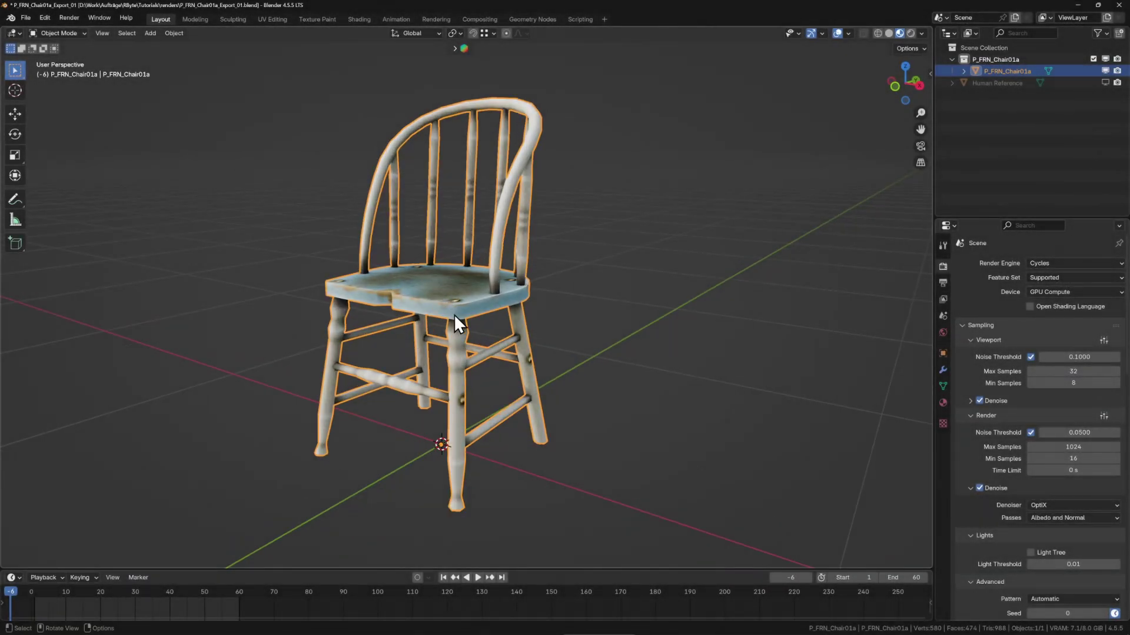
Open the Shading workspace, frame the M_Chair01a node tree and examine its Diffuse BSDF shader node.
left_click(357, 18)
scroll(470, 259, "up", 2)
key("Home")
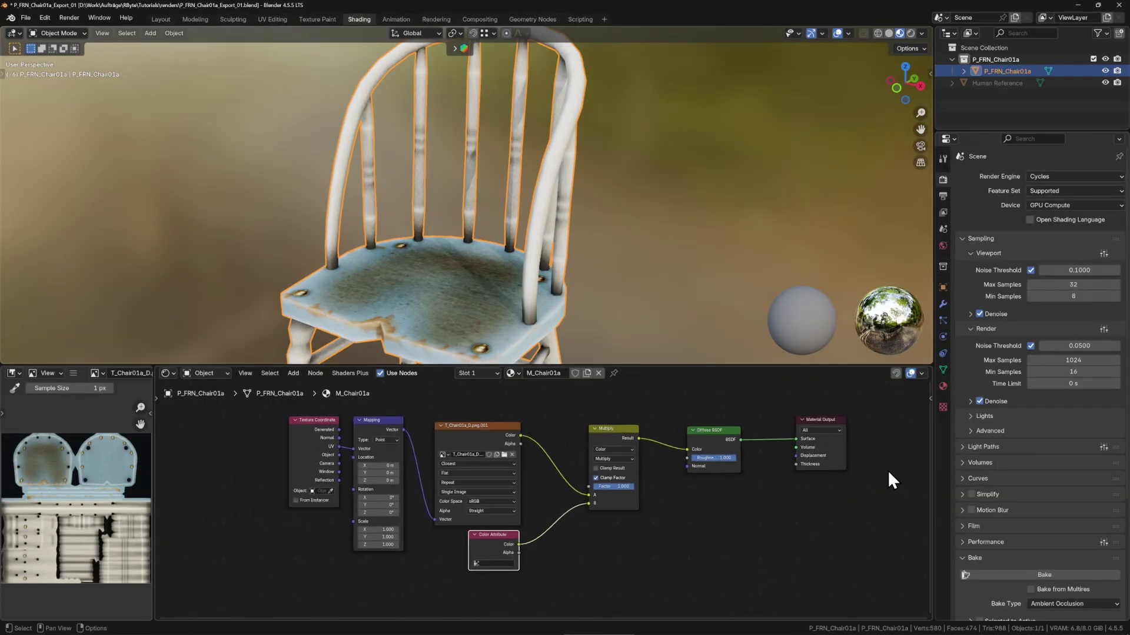
left_click(713, 431)
left_click_drag(663, 400, 760, 502)
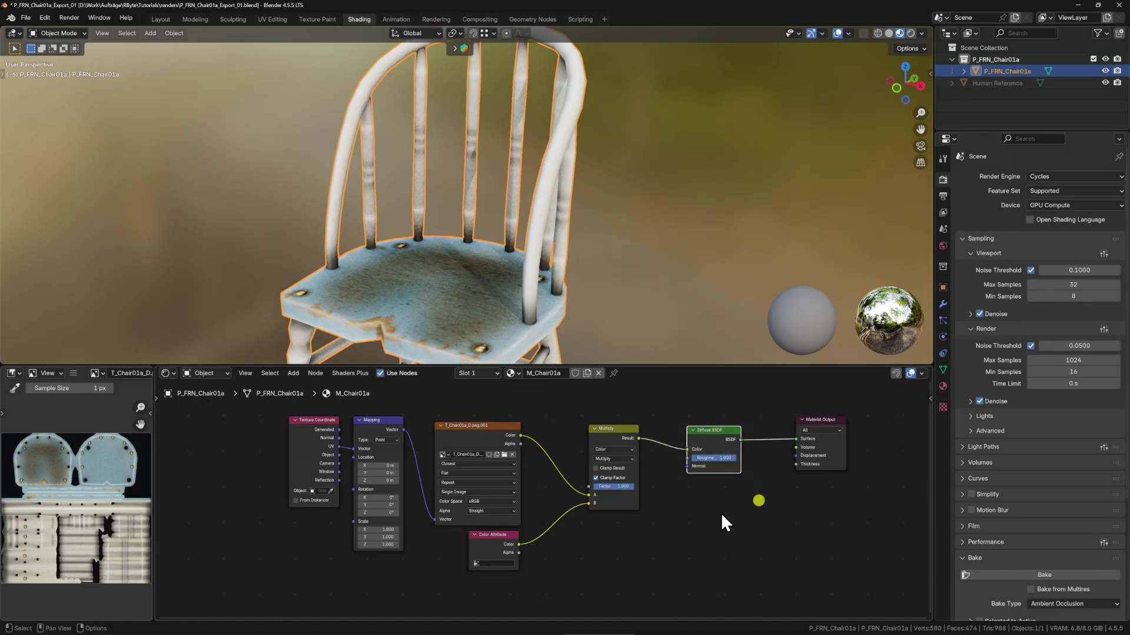
left_click(721, 513)
key("shift+a")
mouse_move(721, 513)
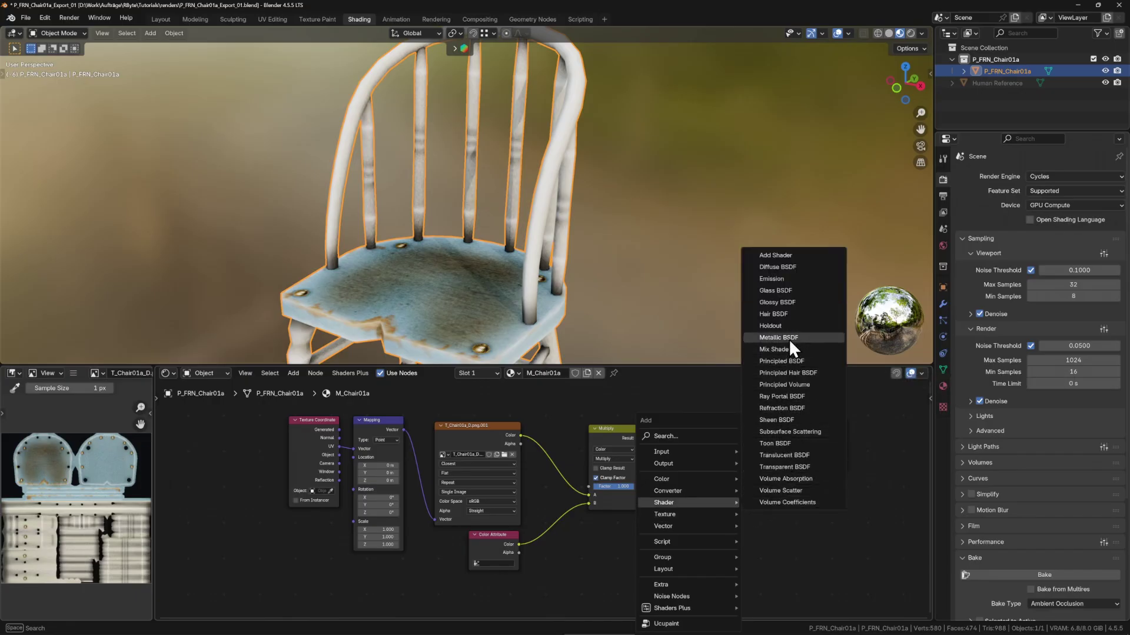
left_click(788, 267)
left_click(879, 561)
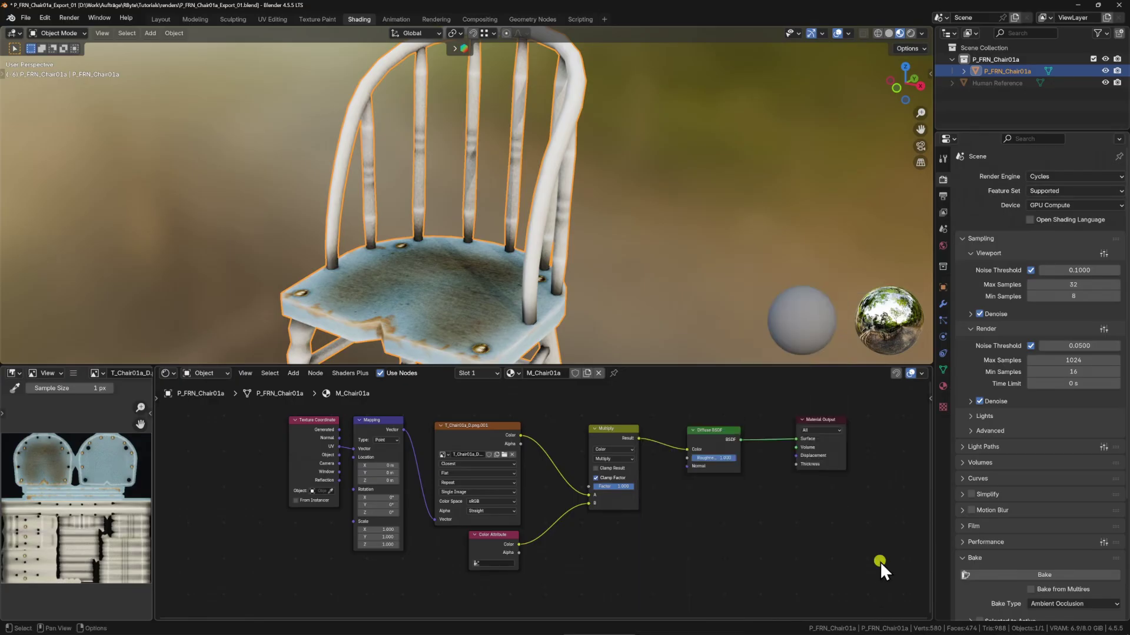
Try Cubic and Linear interpolation on the T_Chair01a_D.png image texture node while viewing the spindles up close, then restore Closest.
left_click(467, 425)
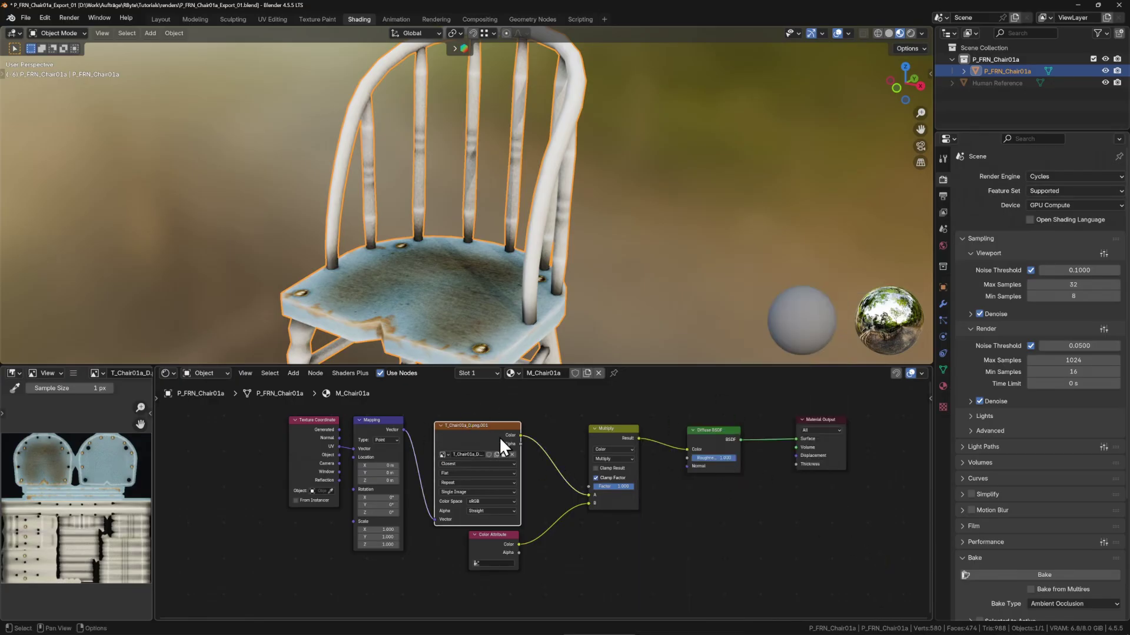
scroll(471, 430, "up", 5)
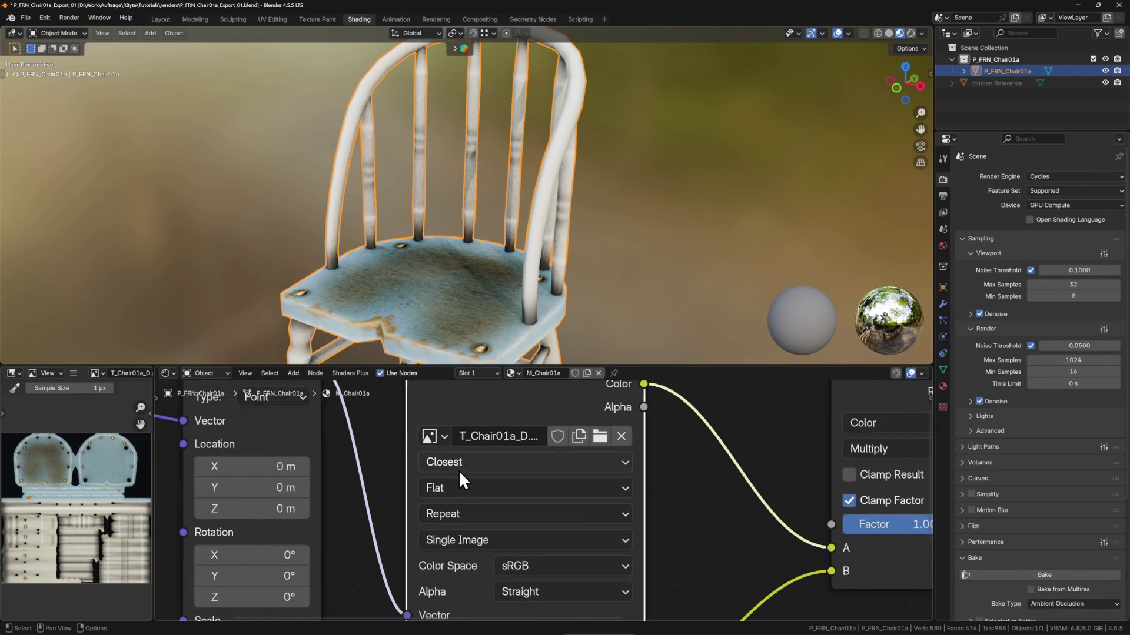
scroll(451, 252, "up", 4)
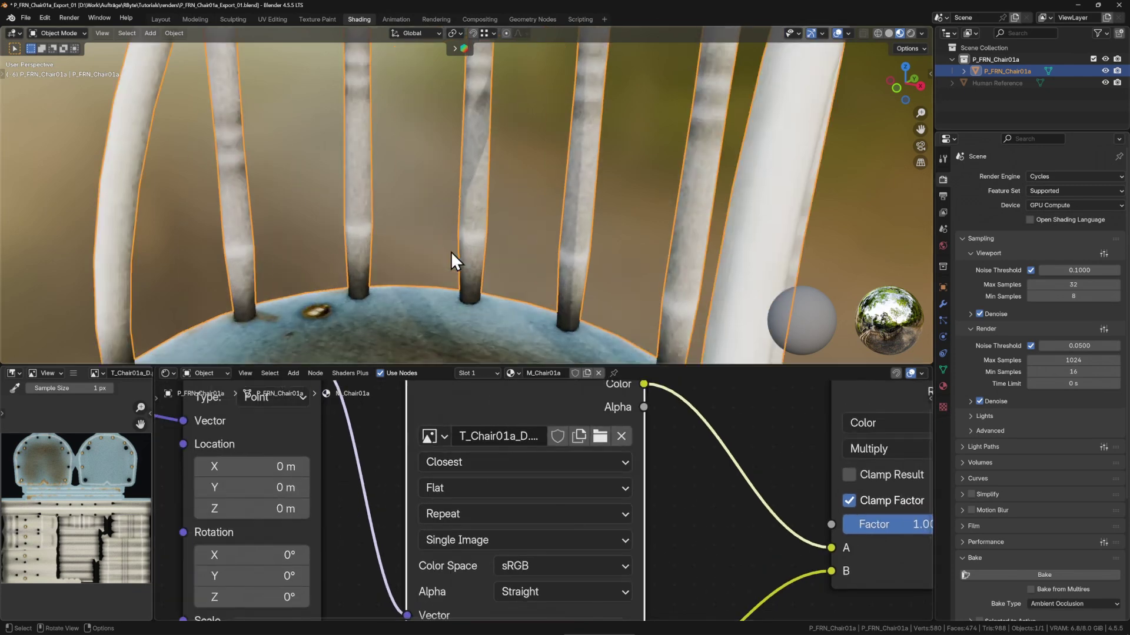
left_click(478, 462)
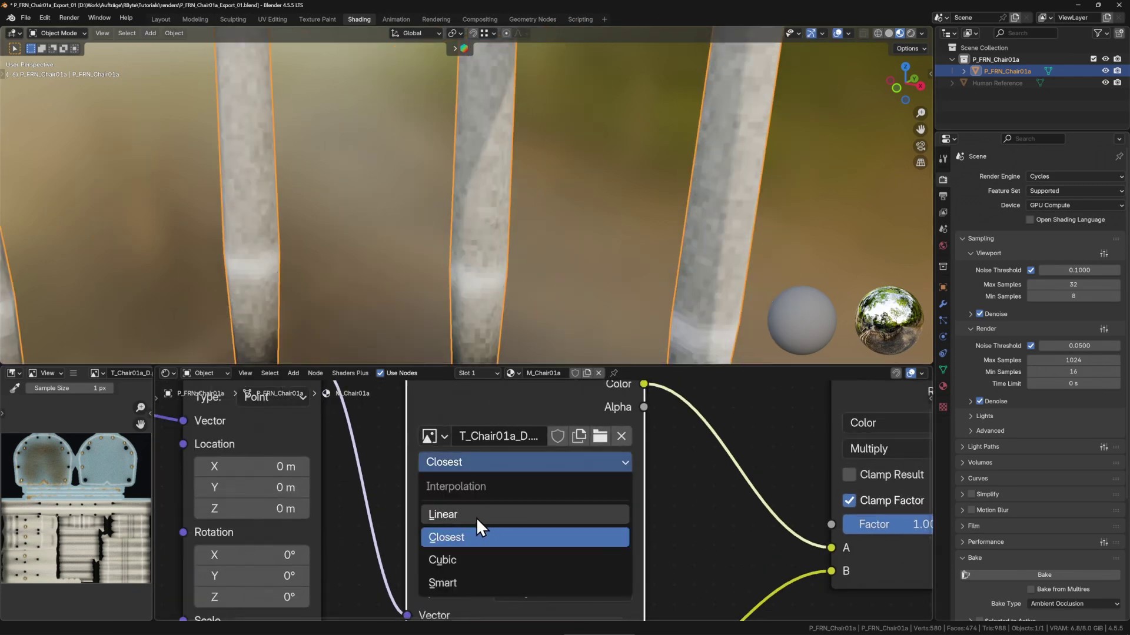
left_click(459, 560)
left_click(471, 467)
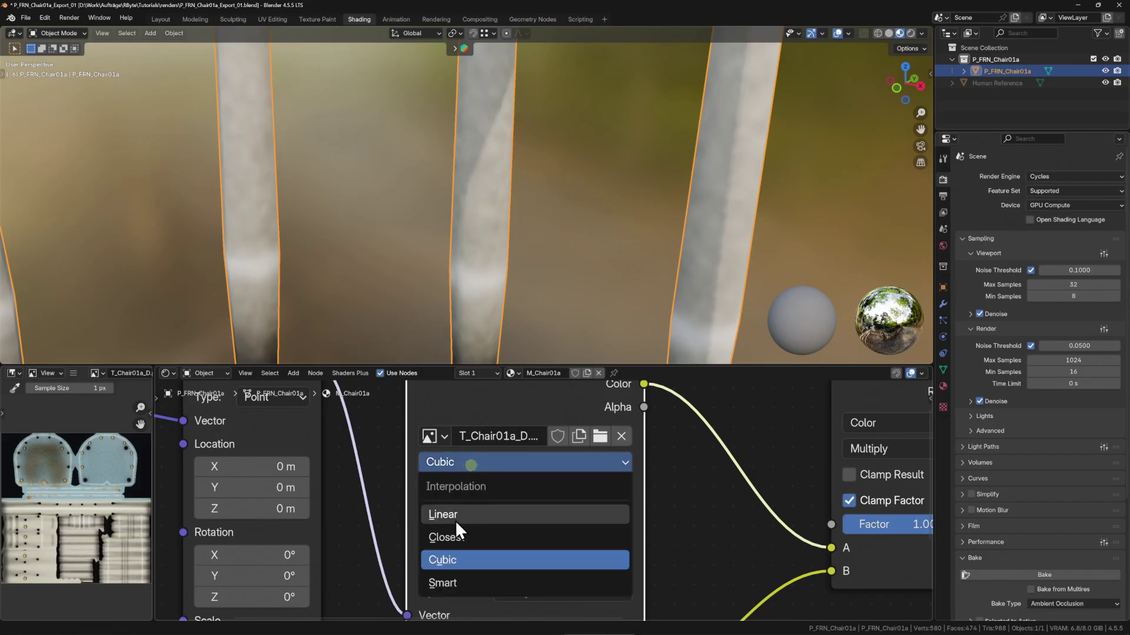
left_click(455, 510)
left_click(465, 460)
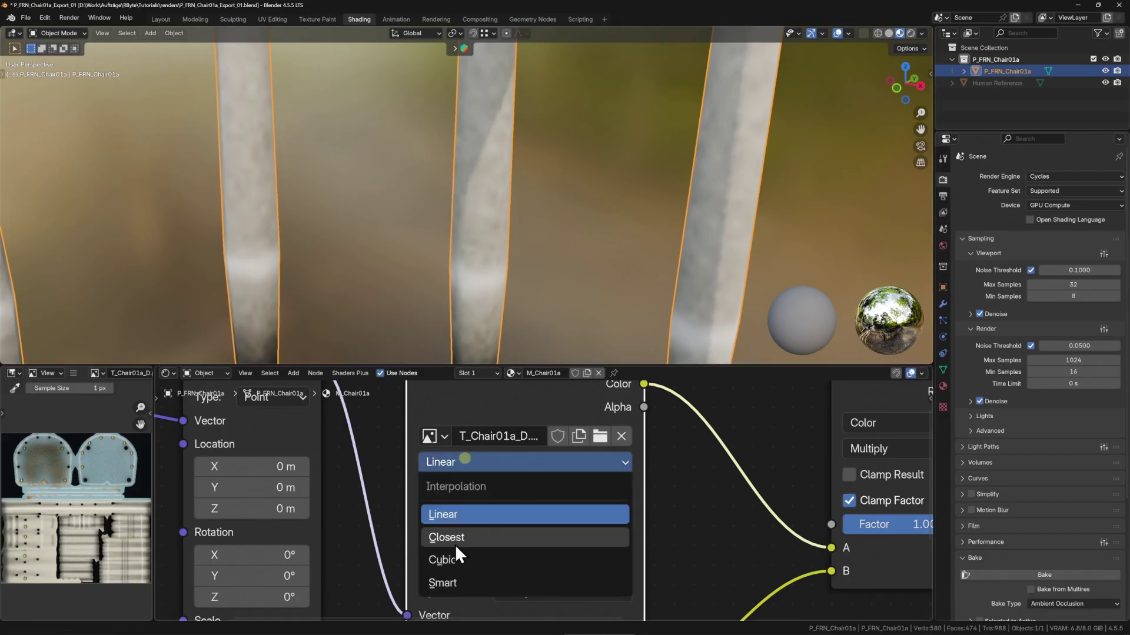
left_click(454, 539)
key("Home")
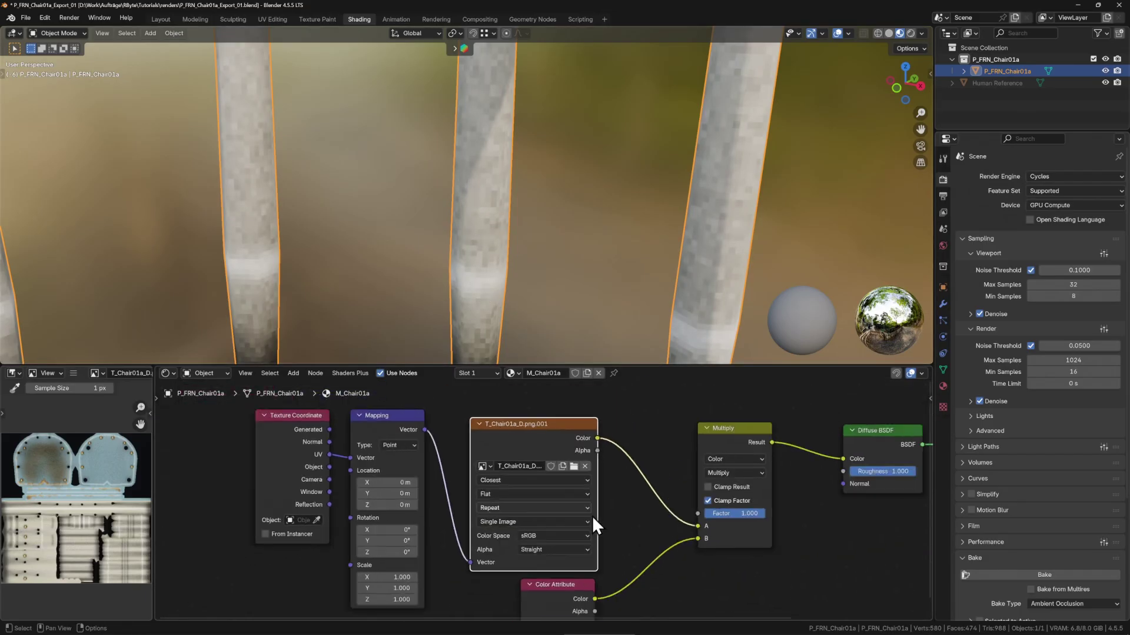
scroll(612, 218, "down", 5)
scroll(586, 240, "down", 6)
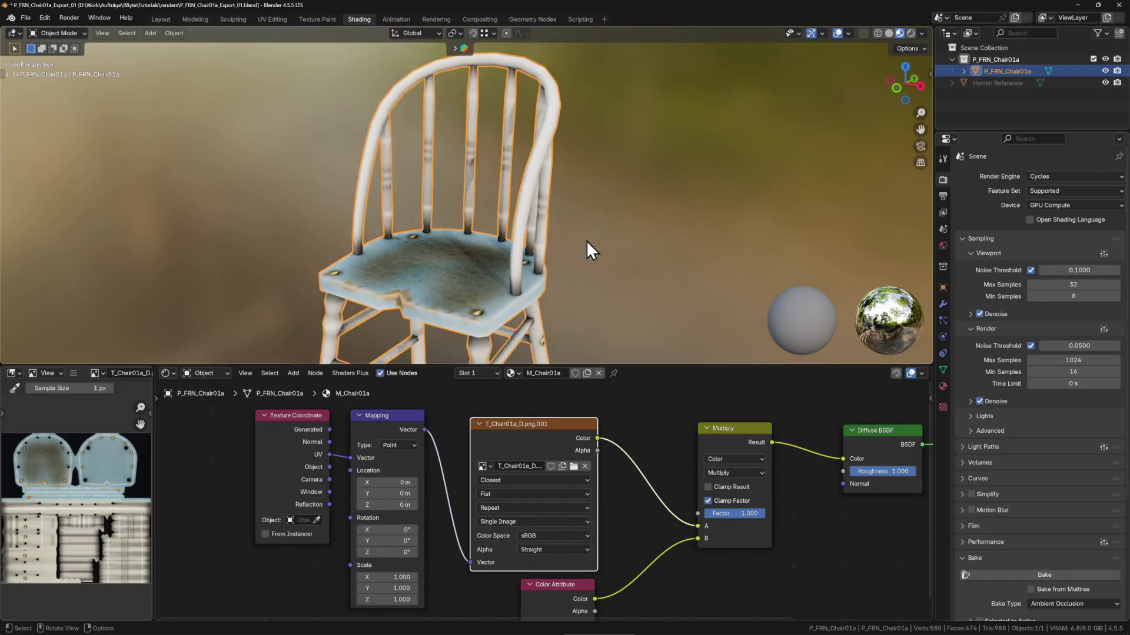
Examine how the Color Attribute and image texture nodes feed into the Multiply node.
left_click_drag(652, 567, 575, 520)
left_click(481, 551)
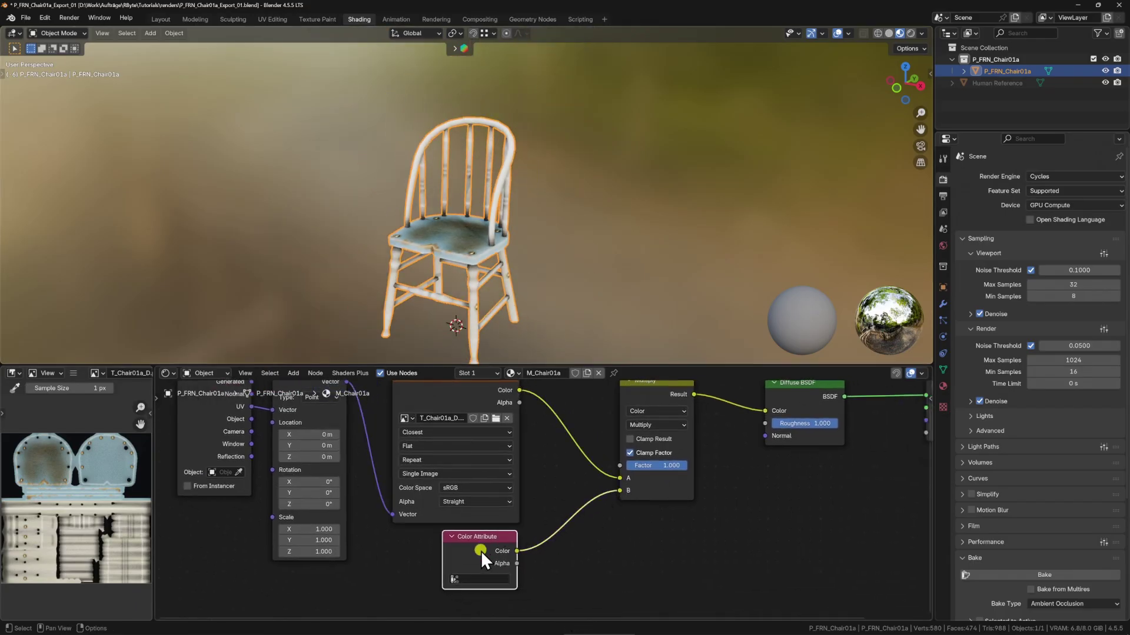
scroll(595, 504, "up", 1)
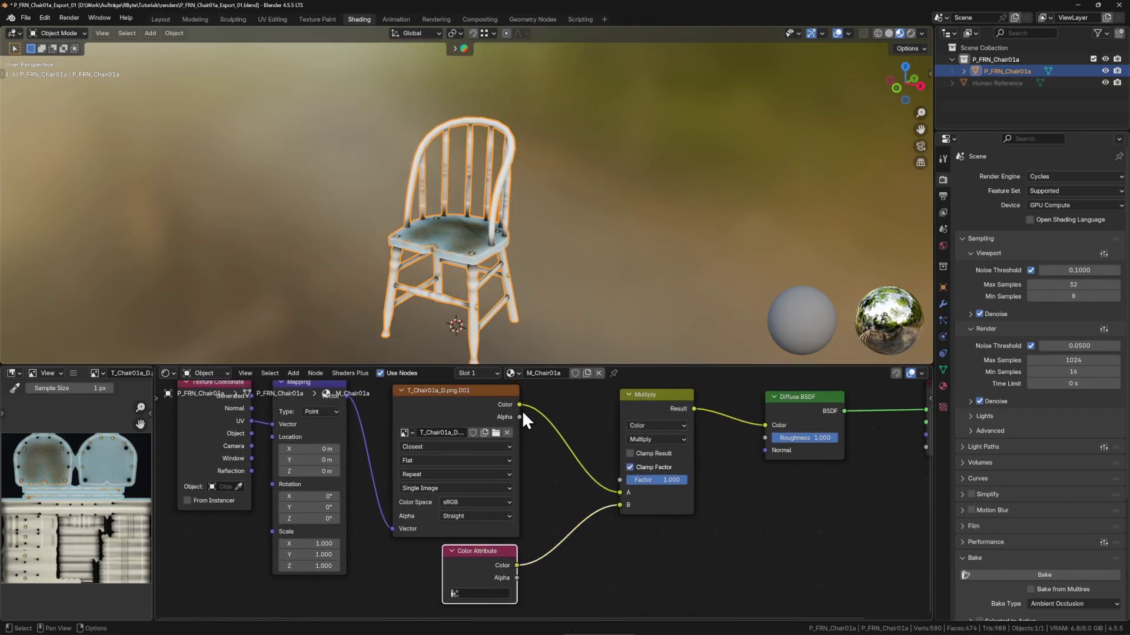
left_click(449, 401)
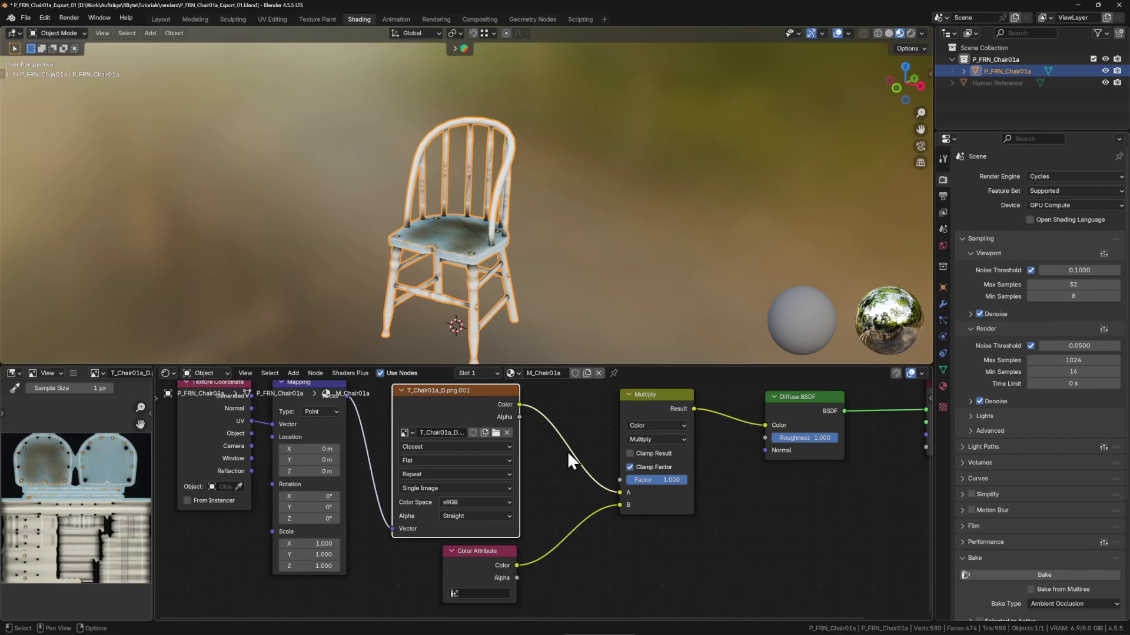
left_click(652, 400)
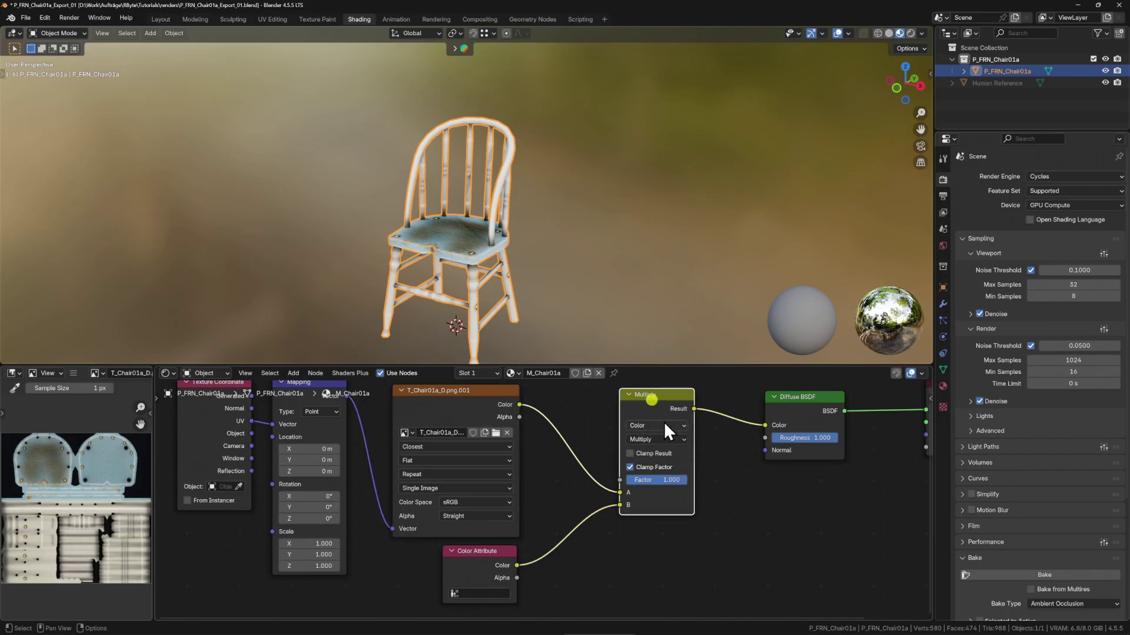
scroll(658, 403, "down", 2)
key("ctrl+v")
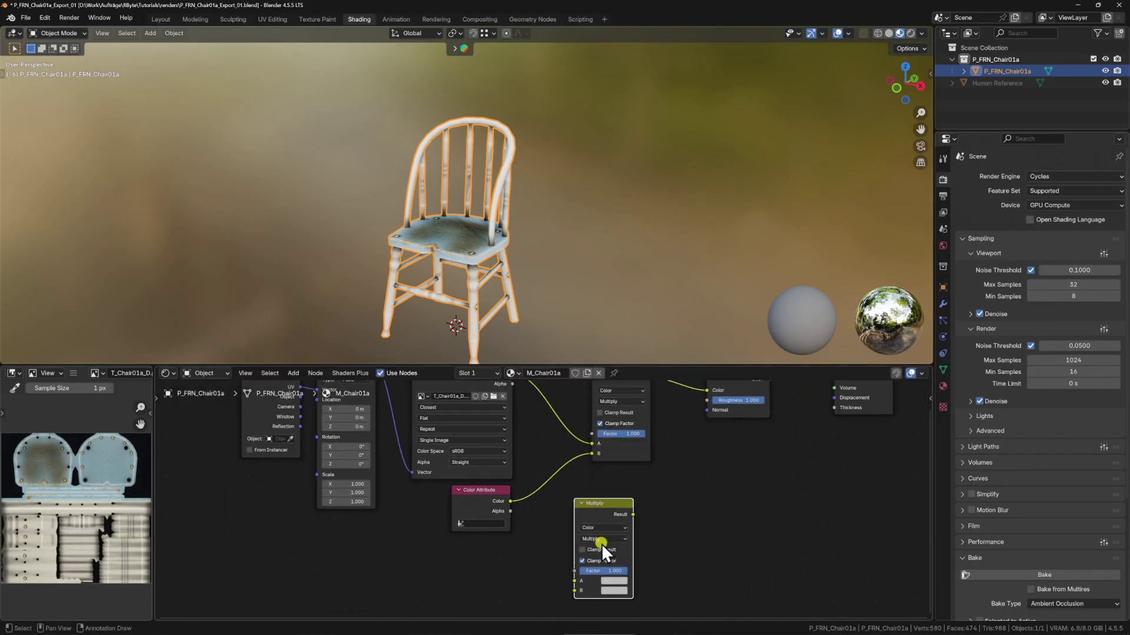
key("x")
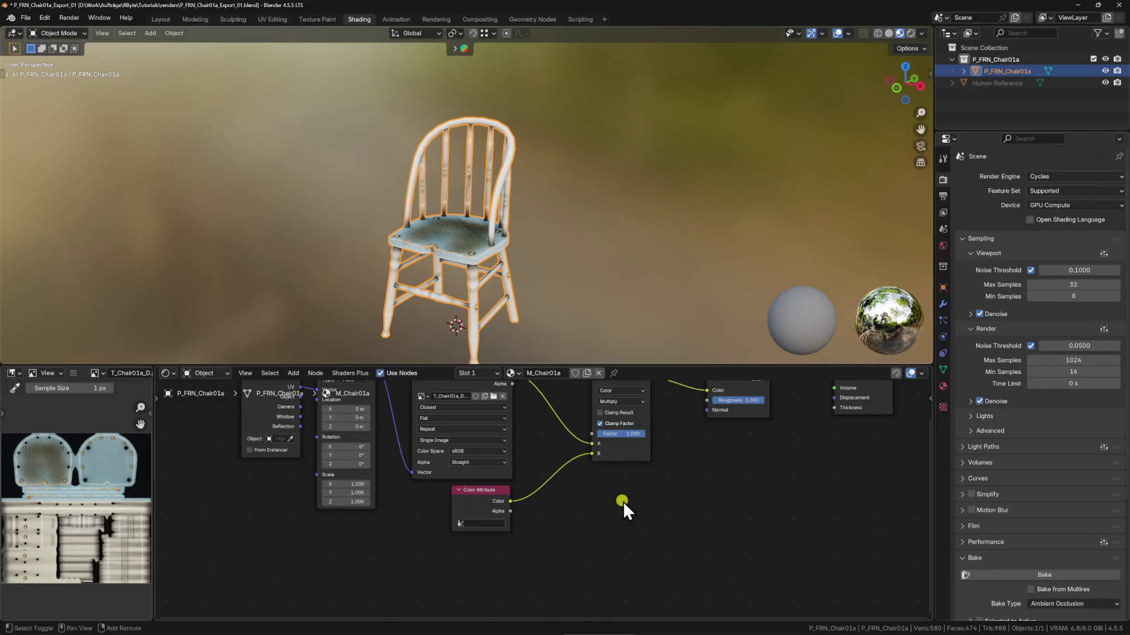
Add a trial Mix Color node below the existing Multiply node, set its blending mode to Multiply, and delete it.
key("shift+a")
type("mix color")
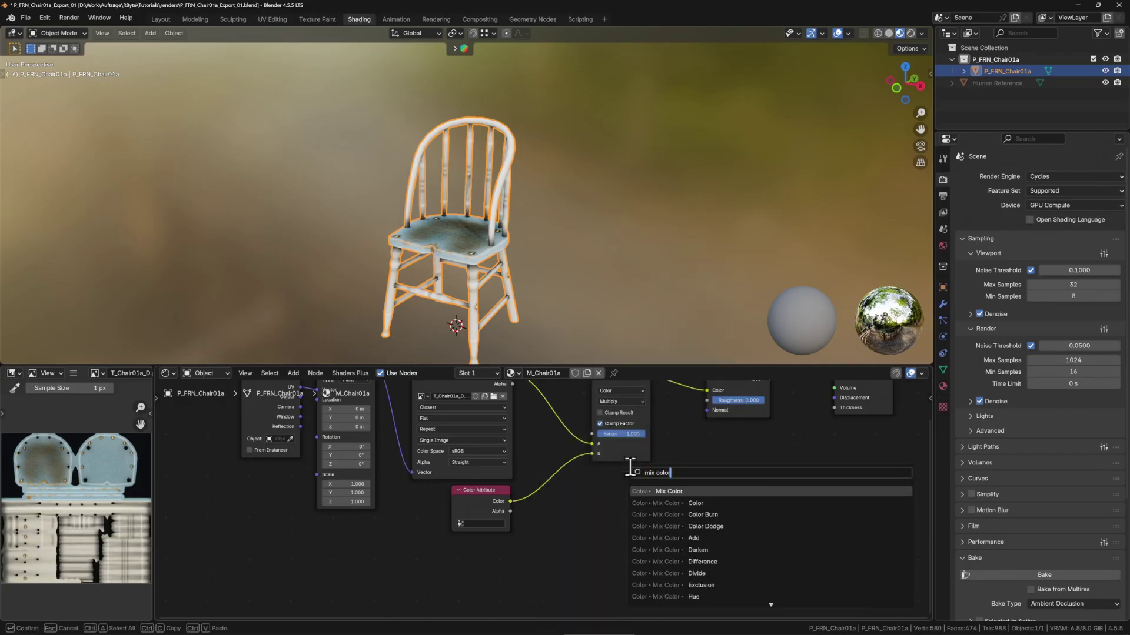
key("Return")
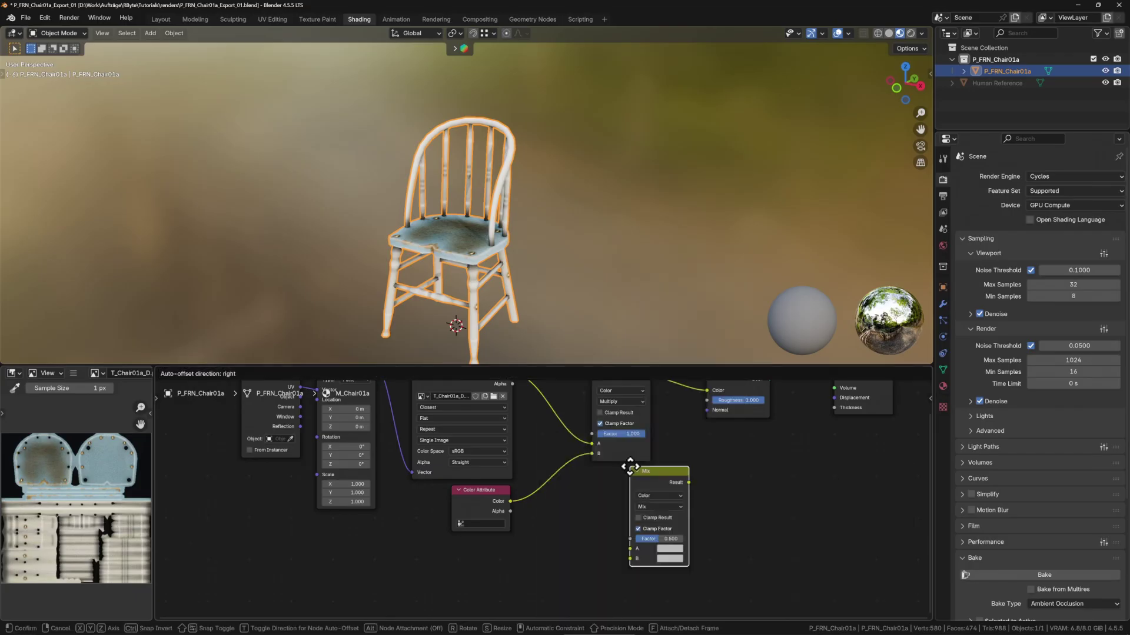
left_click(593, 471)
left_click(624, 511)
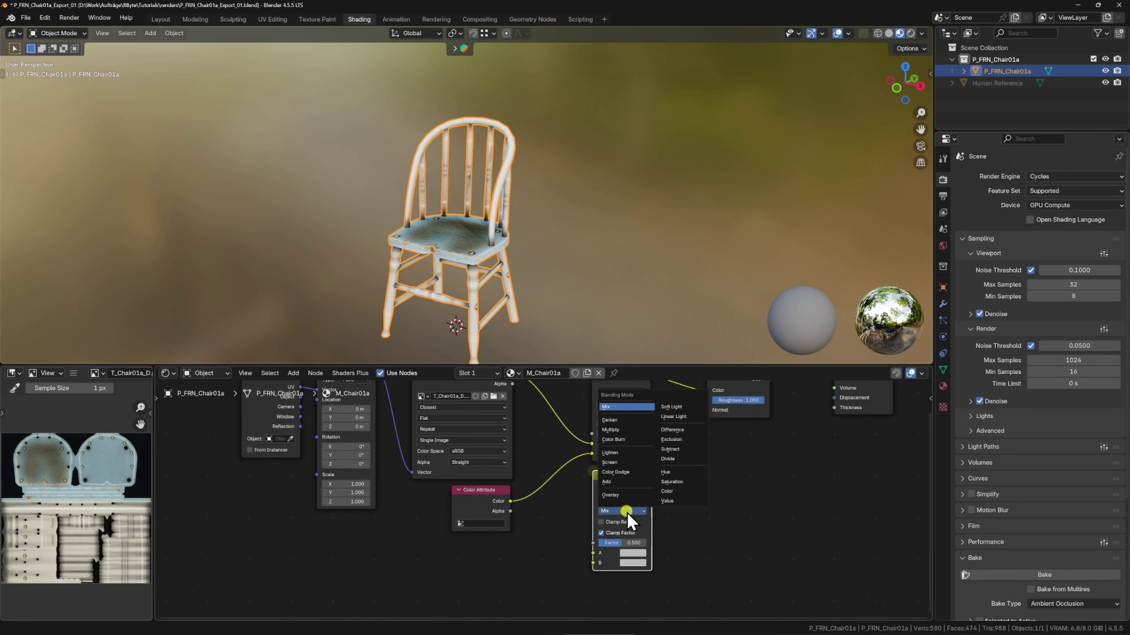
left_click(625, 429)
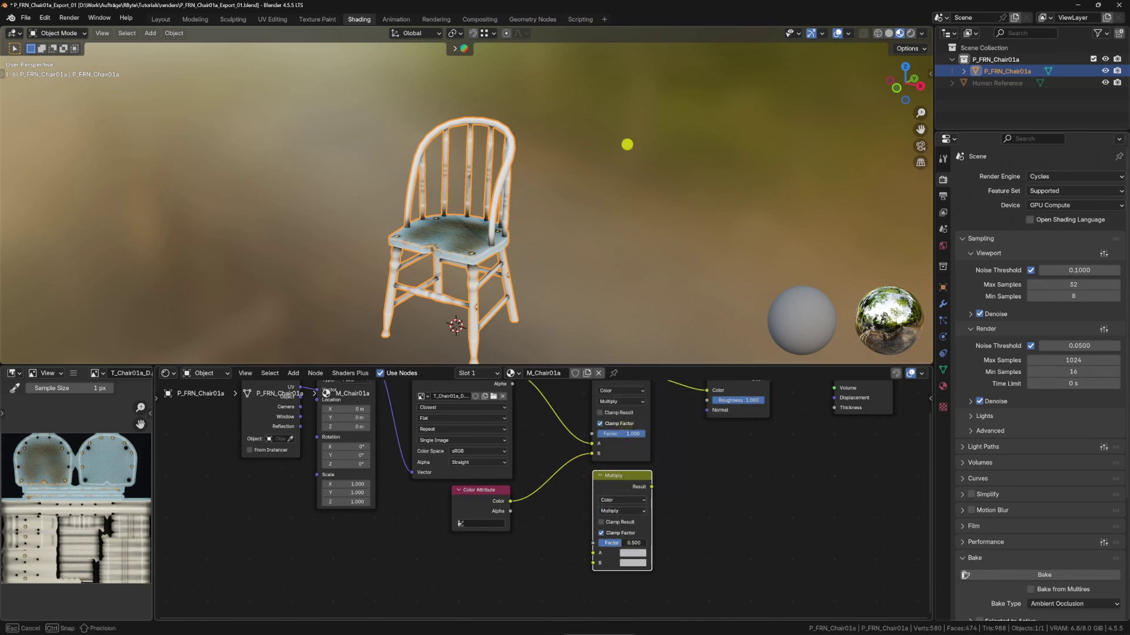
left_click_drag(624, 542, 622, 552)
key("x")
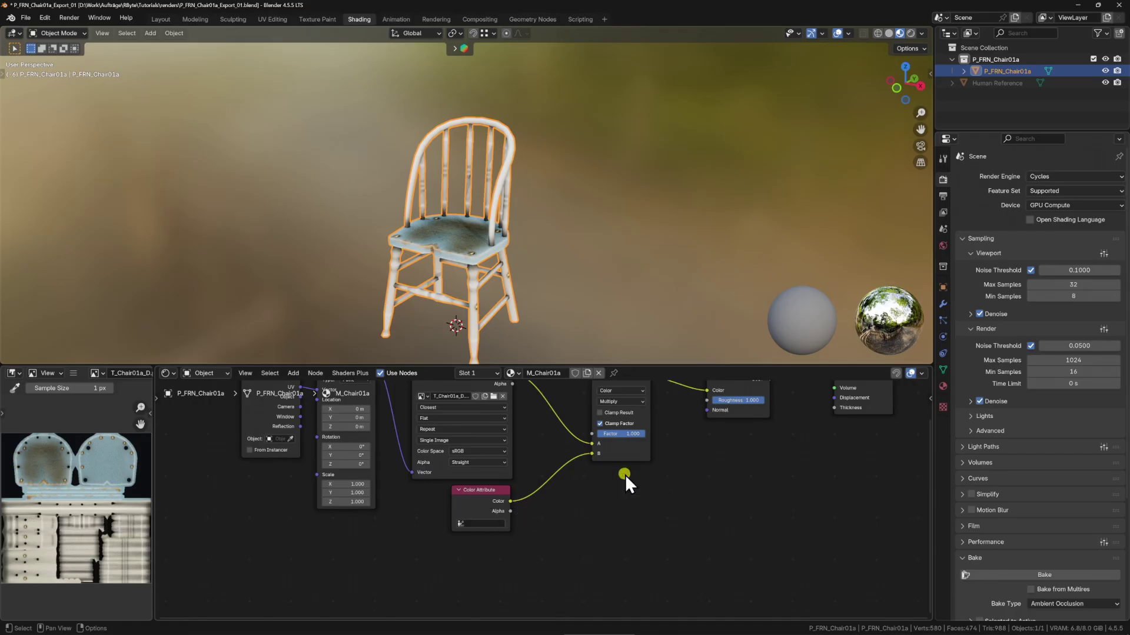
Return to the Layout workspace and switch the chair to Vertex Paint mode.
key("Home")
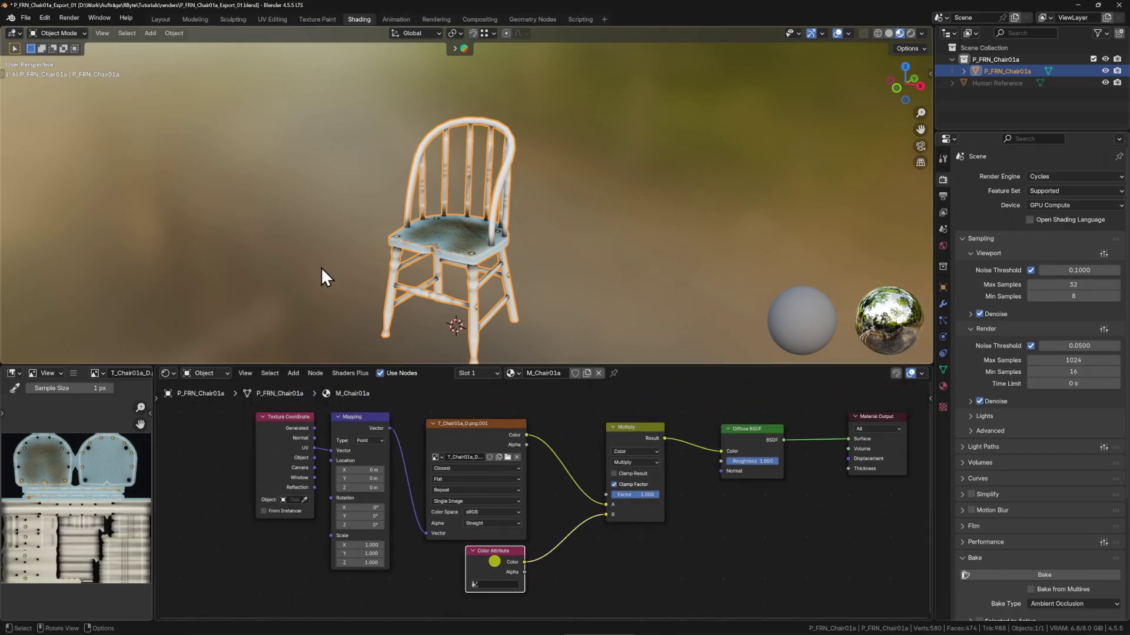
left_click(168, 18)
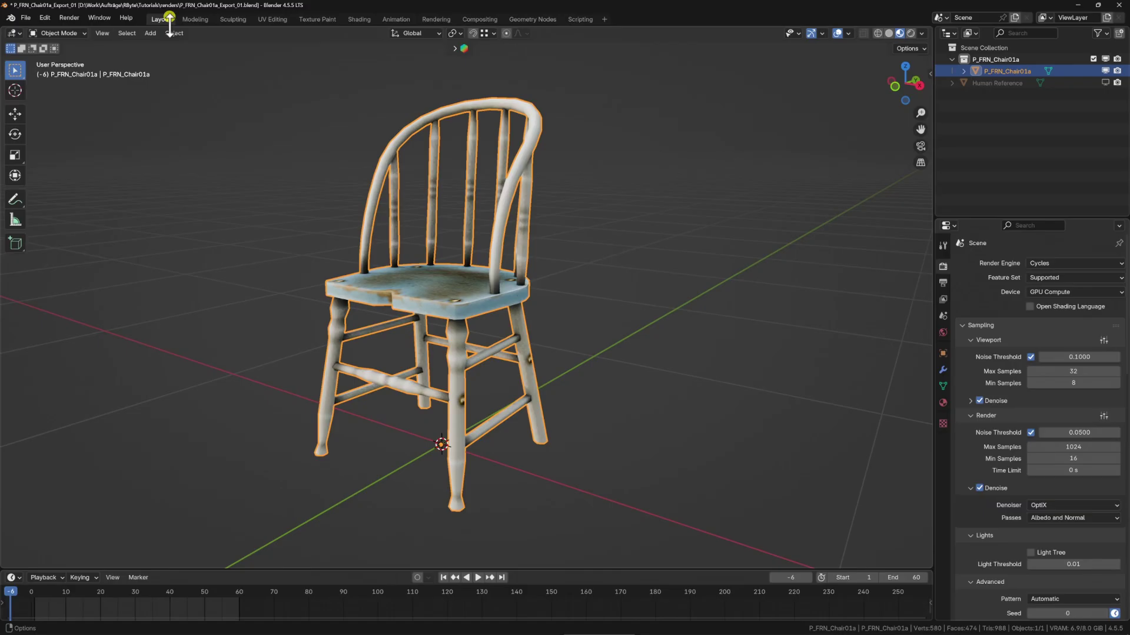
left_click(79, 34)
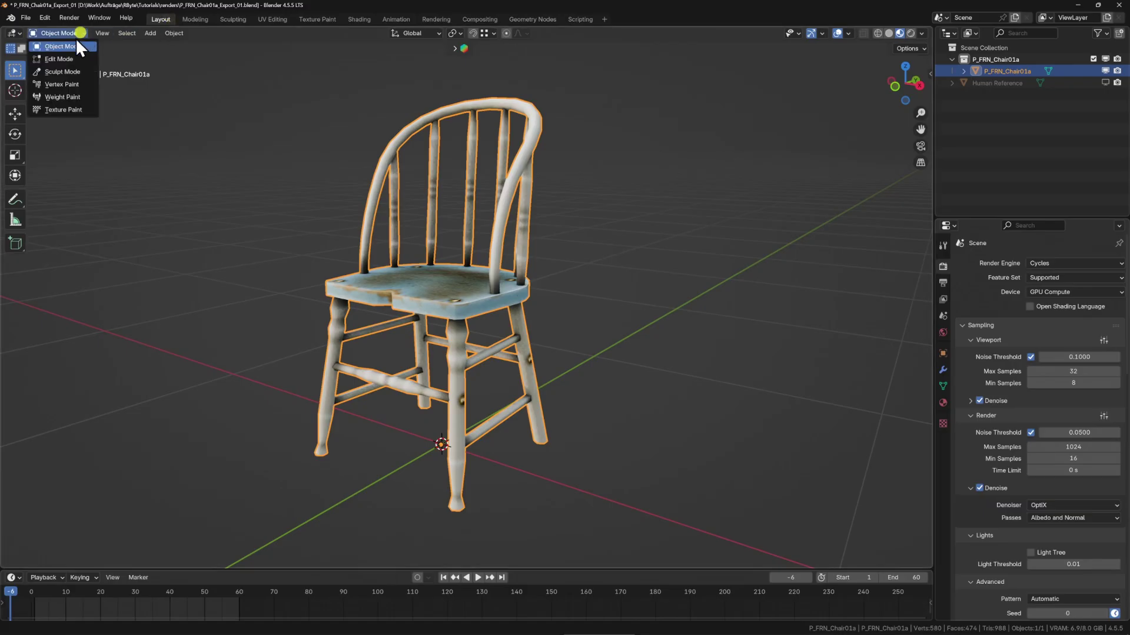
left_click(75, 84)
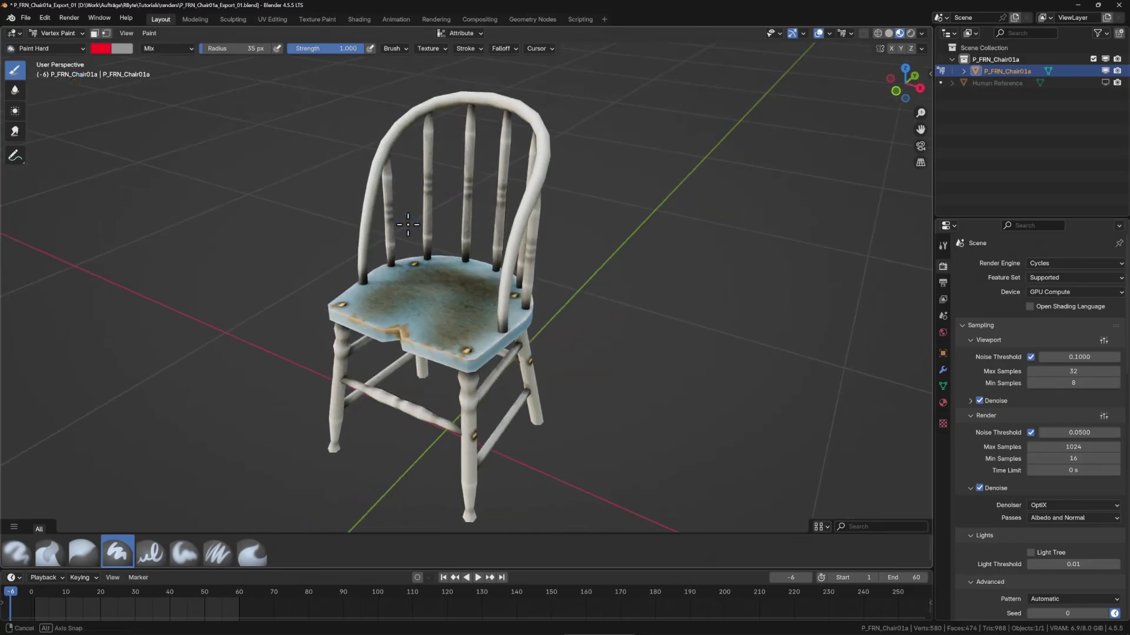
left_click_drag(480, 238, 510, 120)
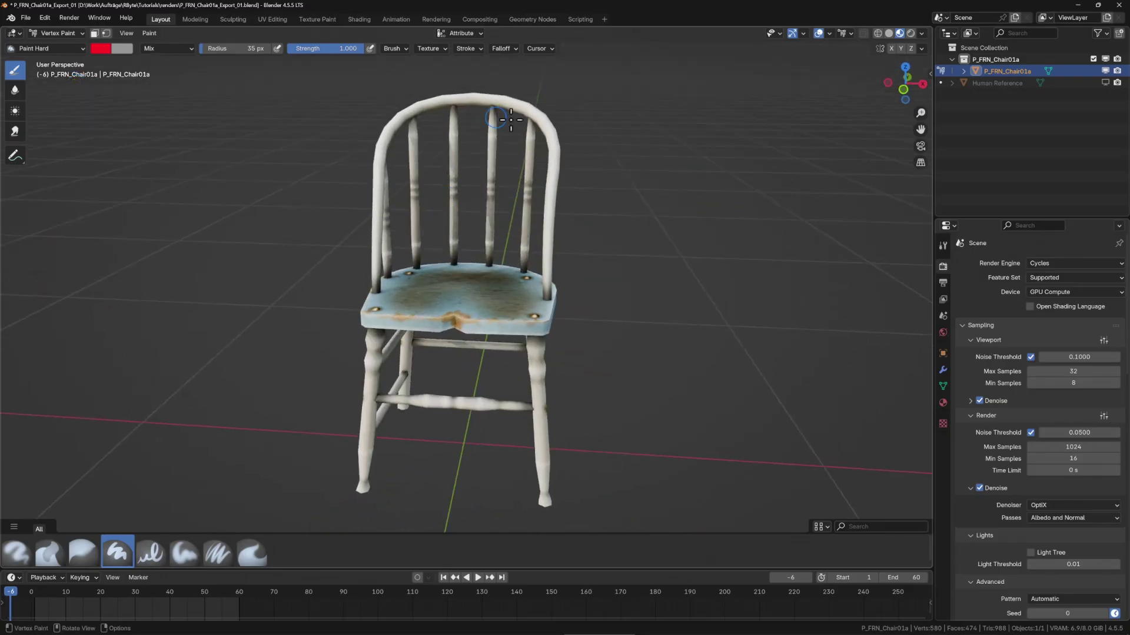
Enter Edit Mode with the vertices at the bottom ends of the chair's four legs selected.
left_click(69, 34)
left_click(58, 54)
left_click_drag(448, 306, 526, 405)
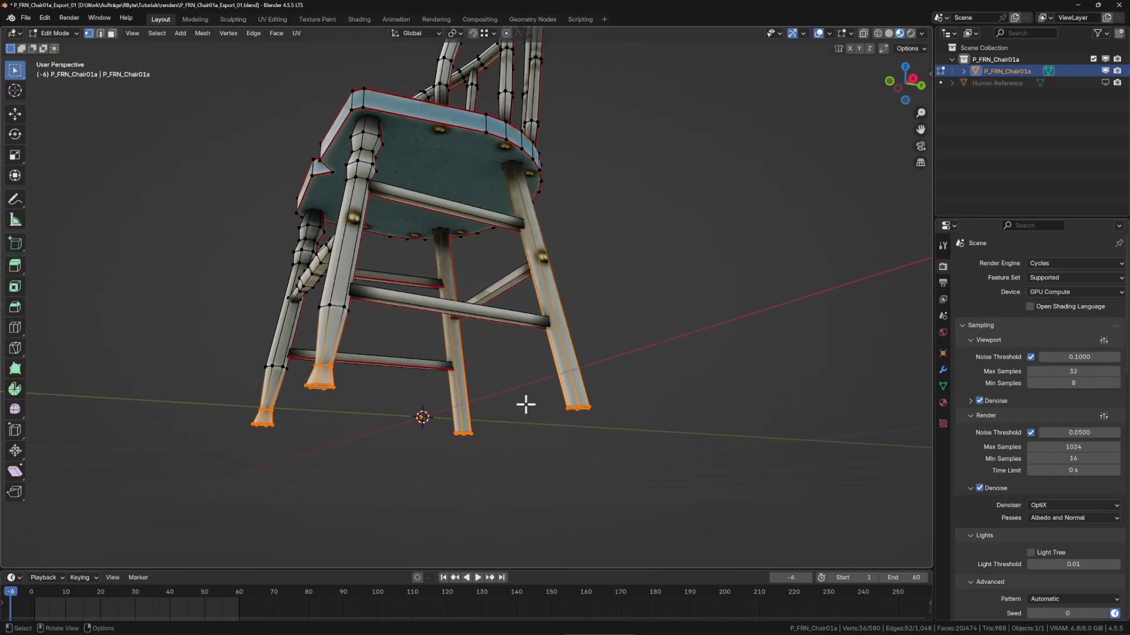
left_click_drag(594, 413, 597, 393)
mouse_move(403, 419)
left_mouse_down()
mouse_move(424, 449)
mouse_move(412, 436)
left_mouse_up()
Switch the chair back to Vertex Paint mode and enable vertex selection masking for the leg ends.
left_click(59, 34)
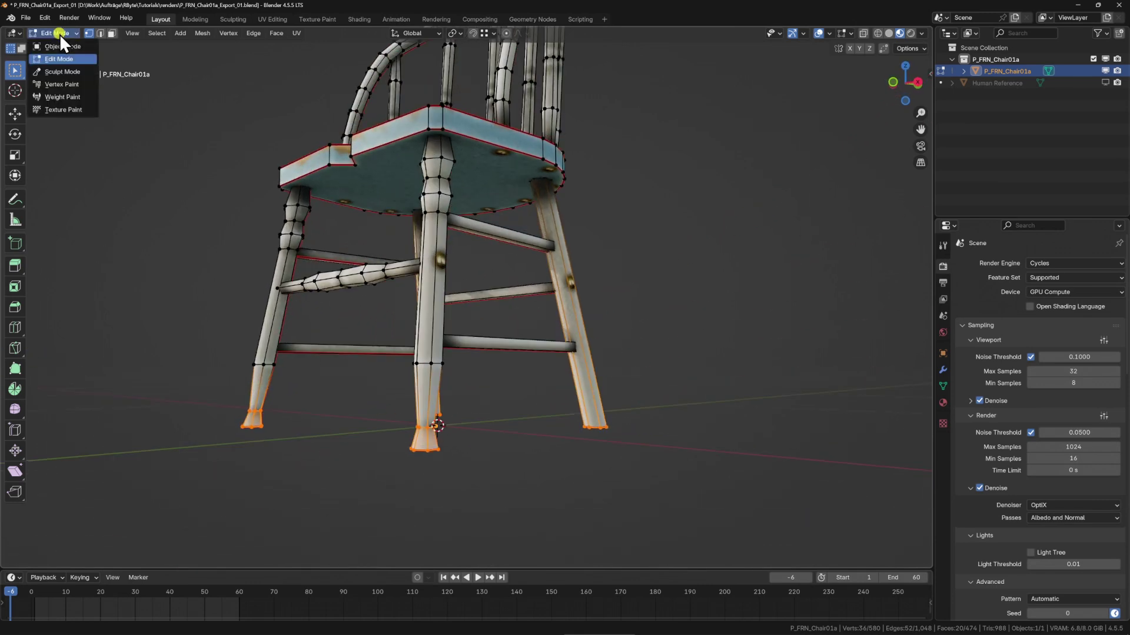
left_click(61, 84)
left_click_drag(336, 274, 348, 295)
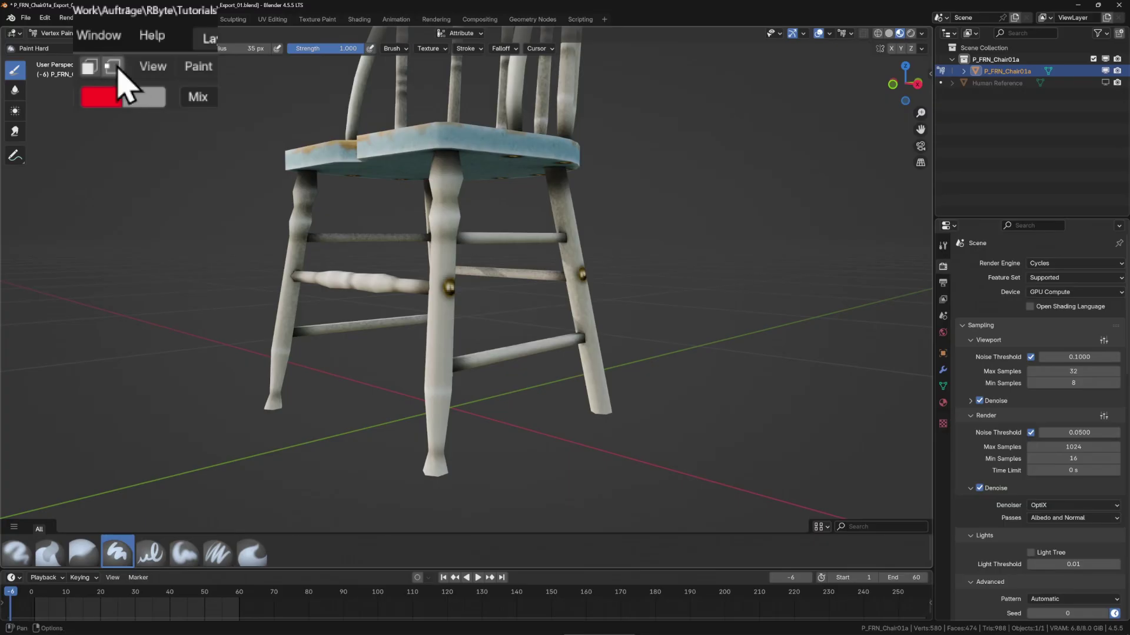
left_click(94, 33)
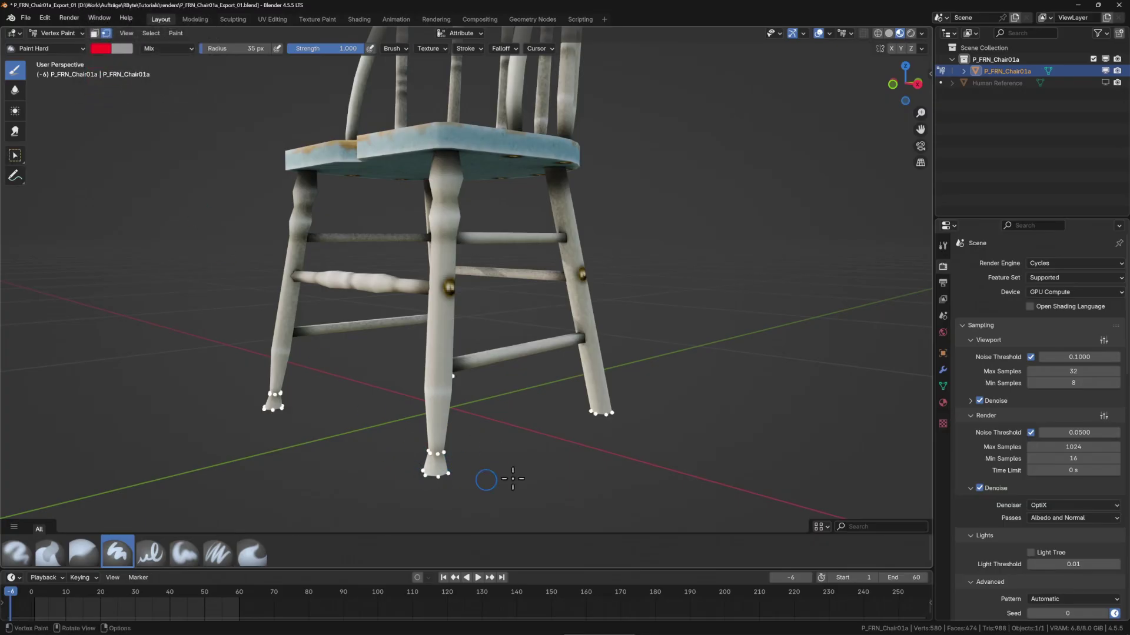
Set the paint color to black (#000000) and apply it to the selected leg-end vertices with Set Vertex Colors.
left_click(104, 51)
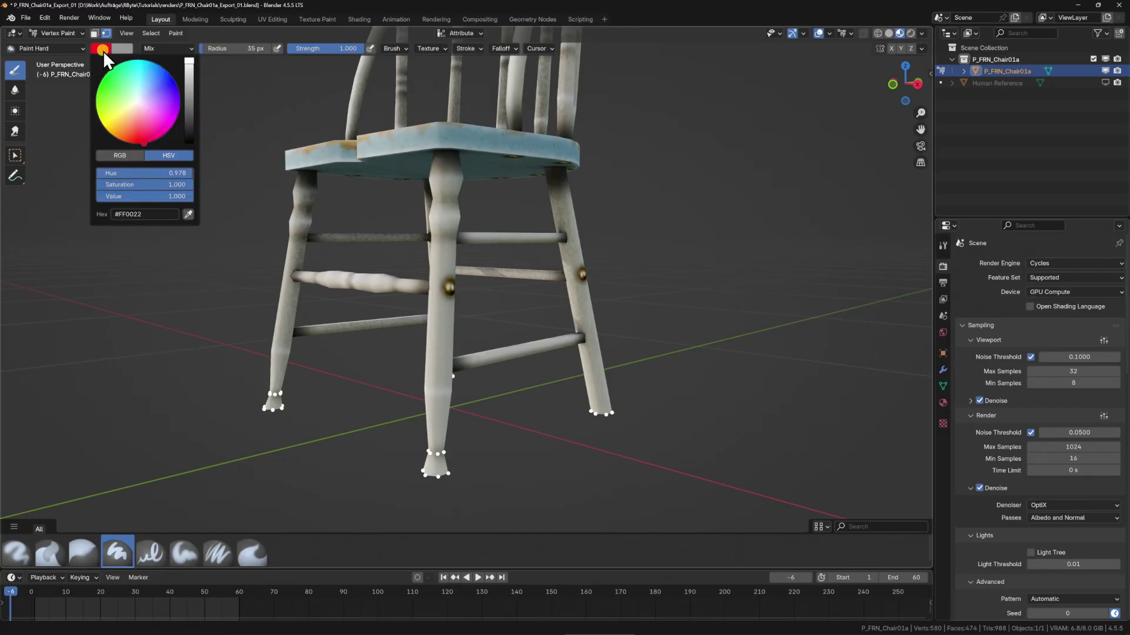
left_click_drag(190, 96, 158, 143)
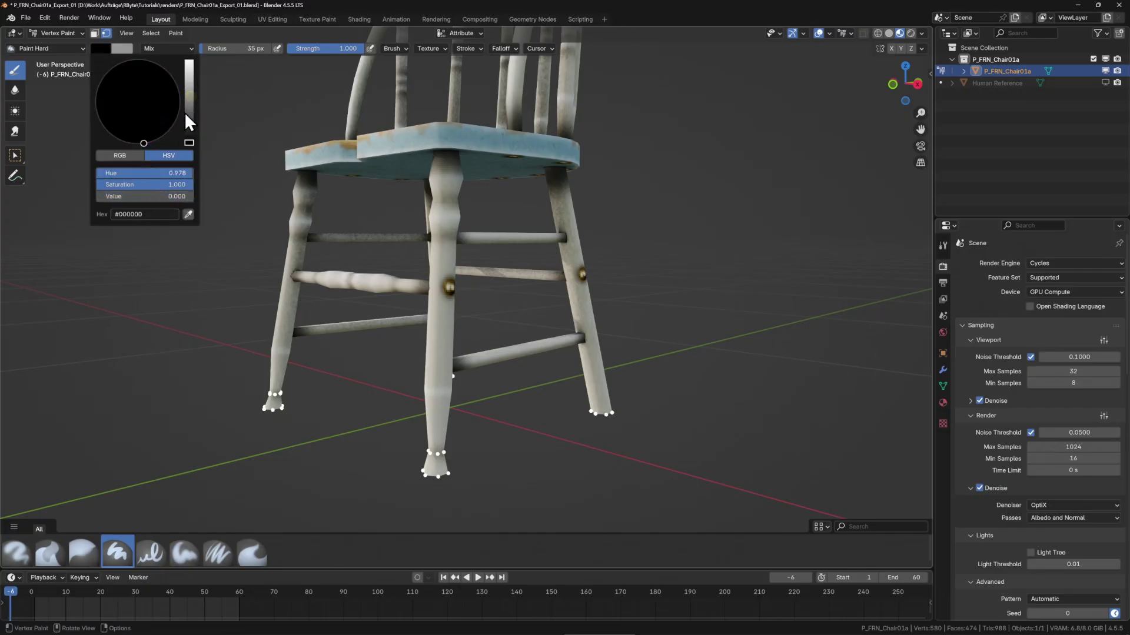
left_click(177, 33)
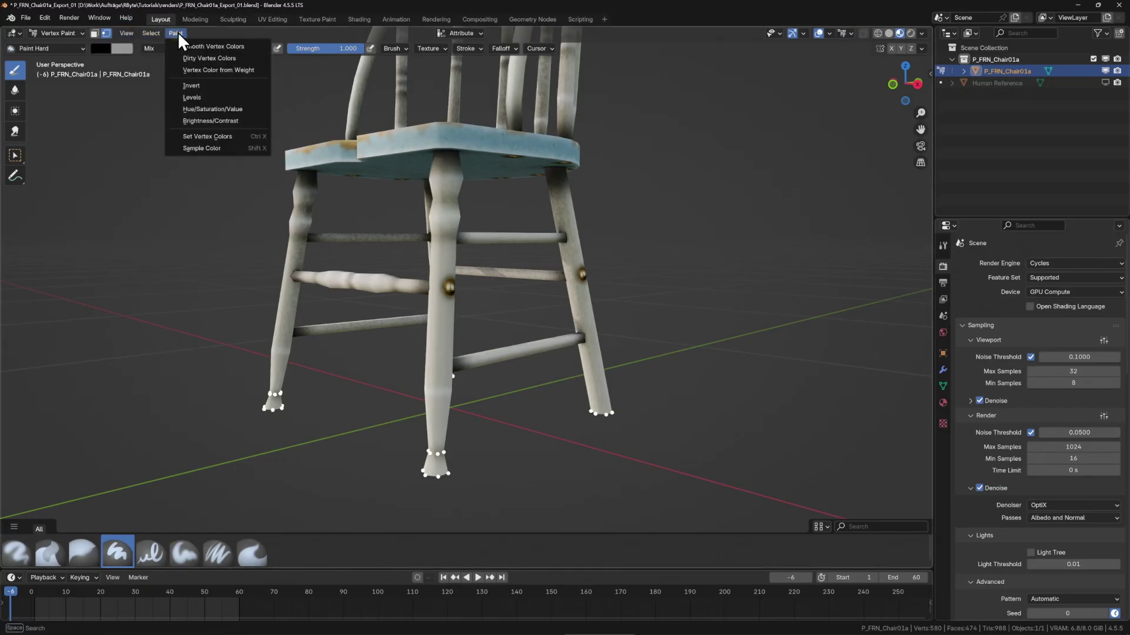
left_click(228, 136)
left_click_drag(227, 135, 427, 338)
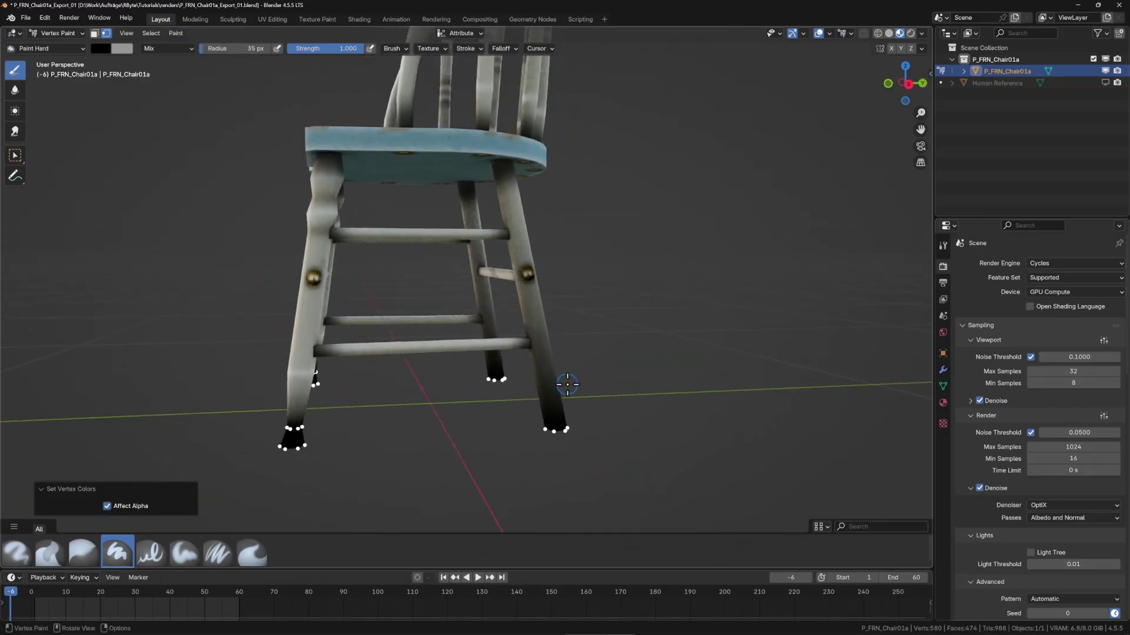
left_click_drag(583, 392, 615, 377)
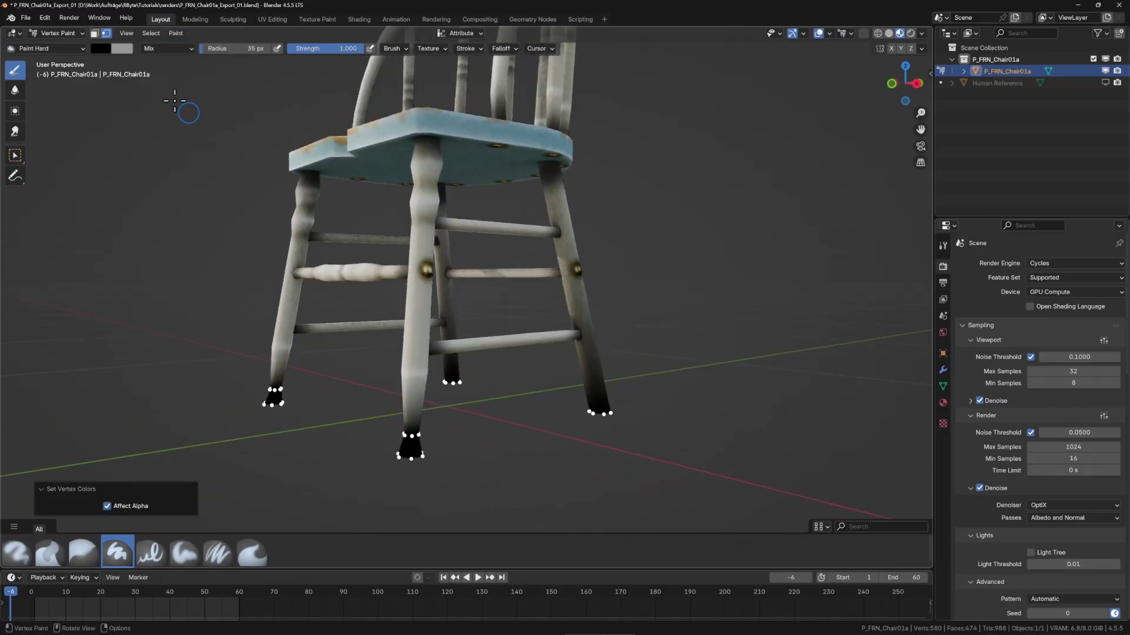
Lighten the paint color to light gray and refill the selected leg-end vertices with Set Vertex Colors.
left_click(97, 47)
left_click_drag(189, 119, 190, 91)
left_click(173, 34)
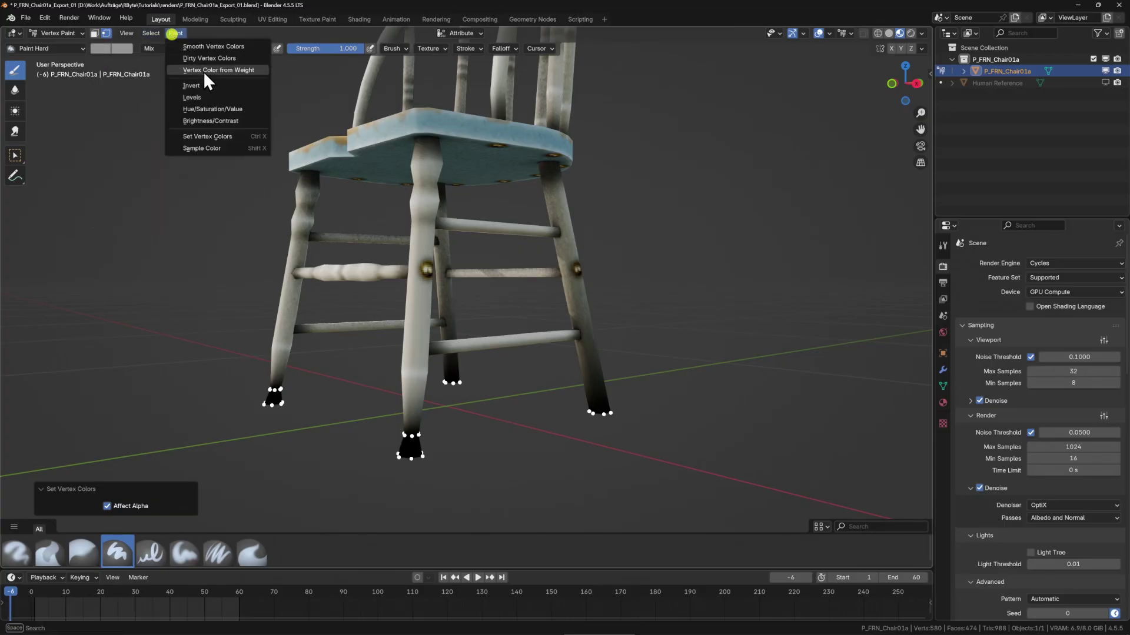
left_click(213, 136)
left_click_drag(580, 394, 555, 407)
Enter Edit Mode in wireframe shading and select all six backrest spindles, including the outer two, with Select Linked.
left_click_drag(515, 312, 557, 410)
key("Tab")
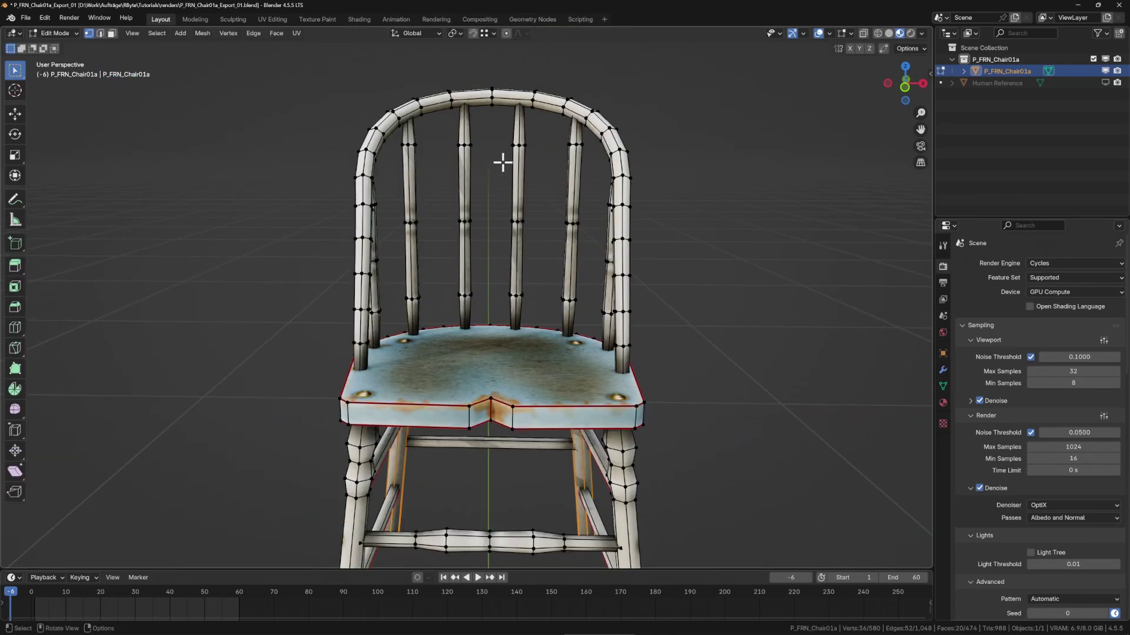
scroll(467, 229, "up", 4)
mouse_move(500, 163)
left_mouse_down()
mouse_move(485, 228)
mouse_move(410, 221)
left_mouse_up()
key("z")
scroll(482, 216, "down", 2)
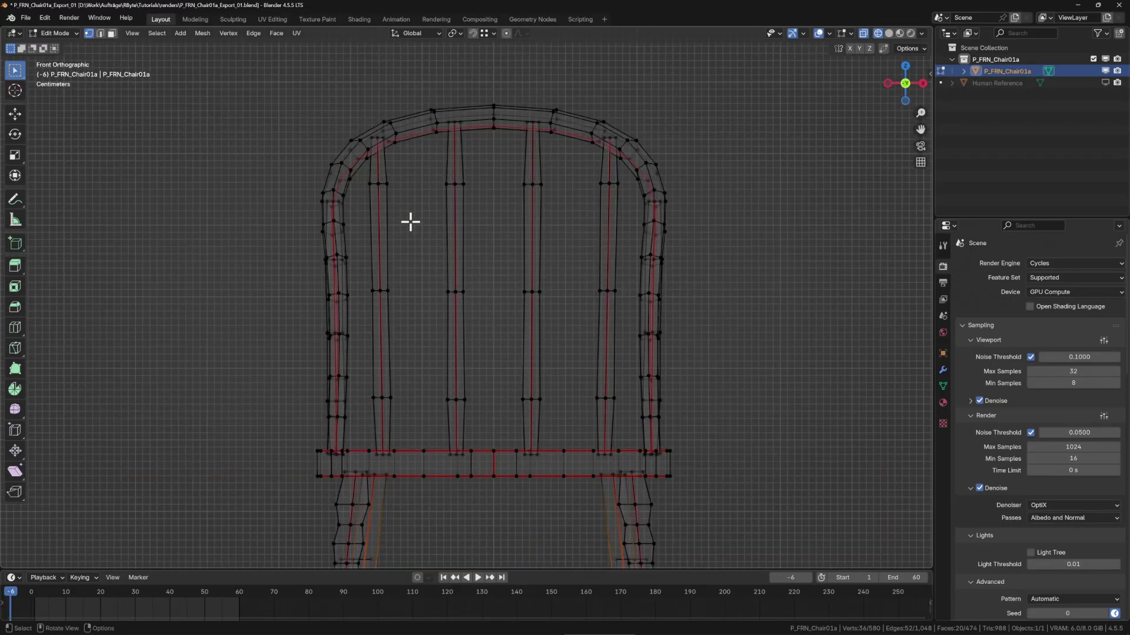
left_click_drag(366, 180, 300, 323)
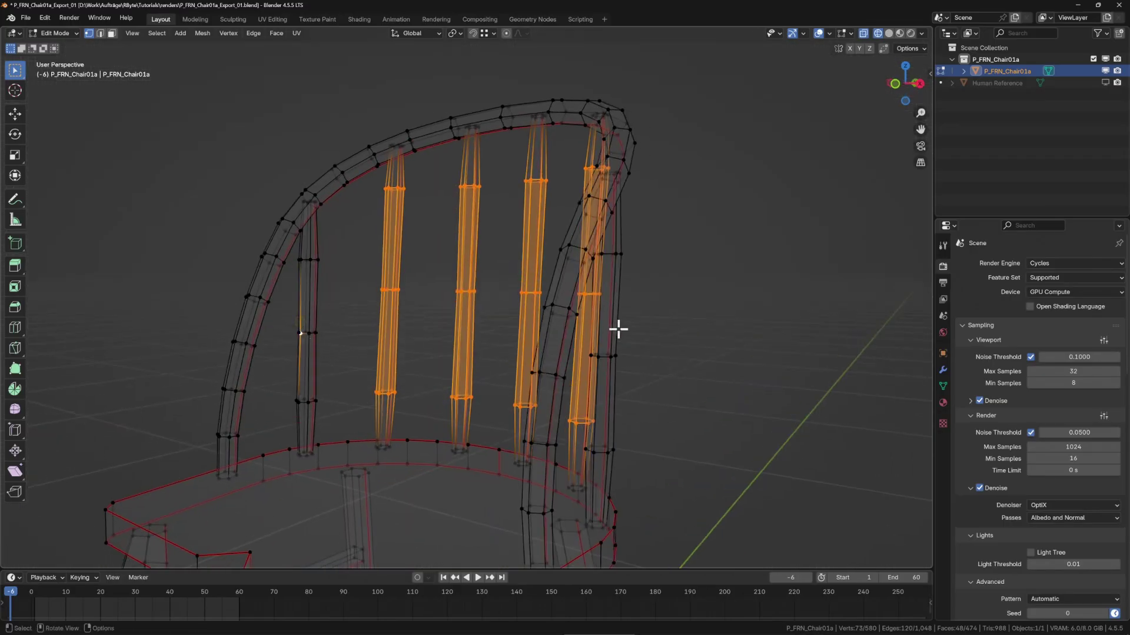
left_click(615, 355, "shift")
key("ctrl+l")
left_click_drag(525, 315, 345, 284)
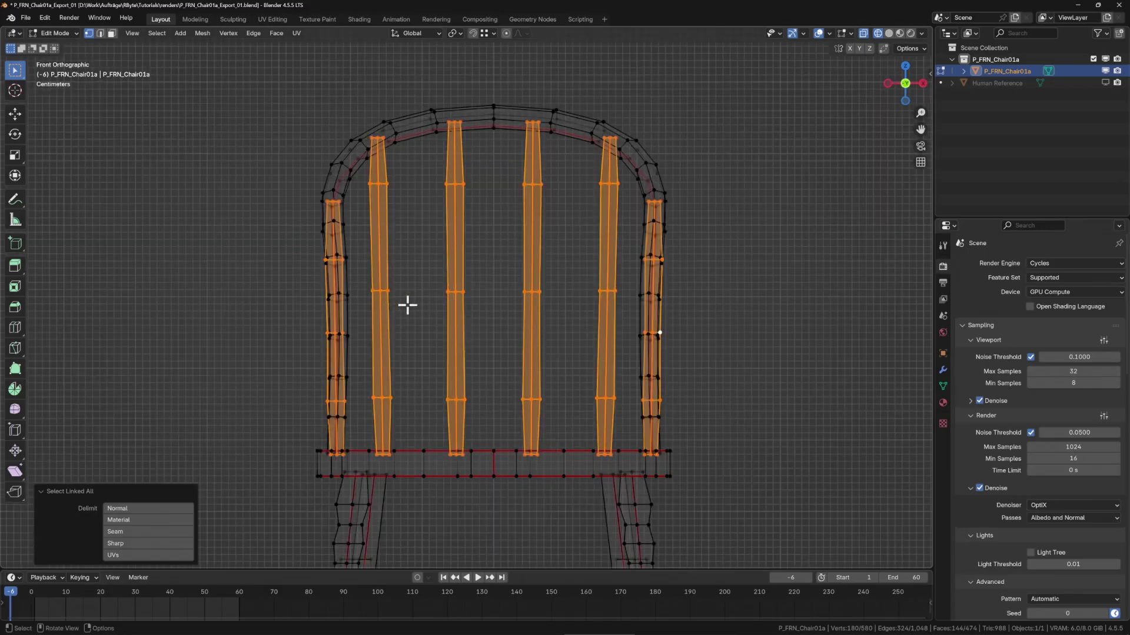
Circle-deselect the middle vertex loops of the spindles and shrink the selection with Select Less so only their end vertices remain.
left_click_drag(395, 234, 380, 222)
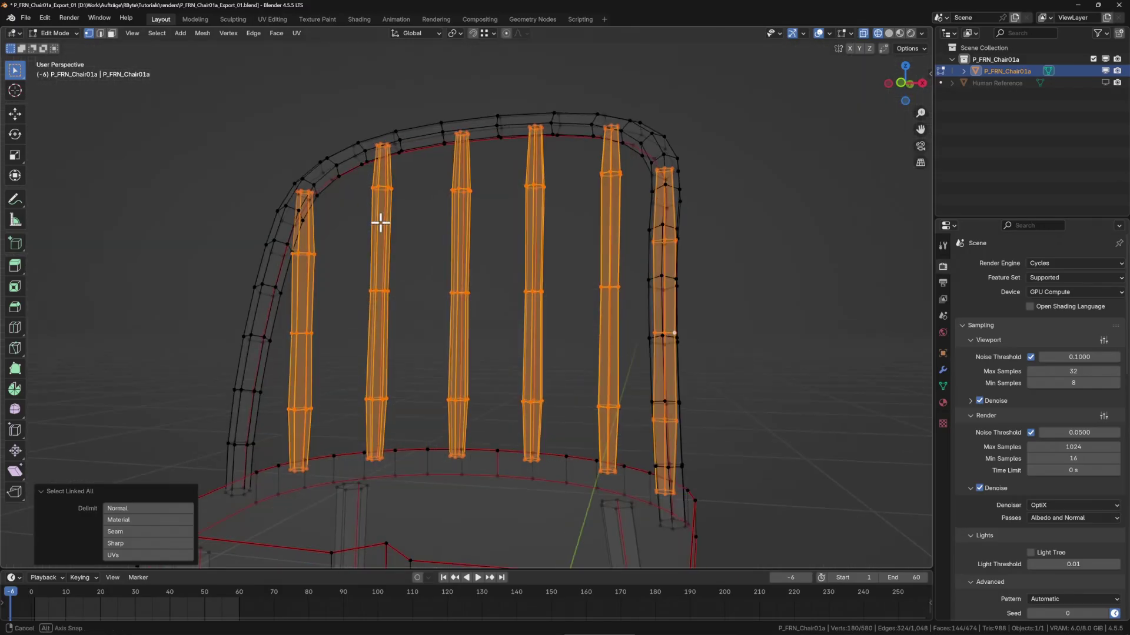
mouse_move(407, 265)
left_mouse_down()
mouse_move(464, 259)
mouse_move(355, 327)
mouse_move(603, 283)
mouse_move(688, 334)
left_mouse_up()
key("c")
right_click(683, 329)
scroll(637, 293, "down", 4)
left_click_drag(637, 293, 523, 247)
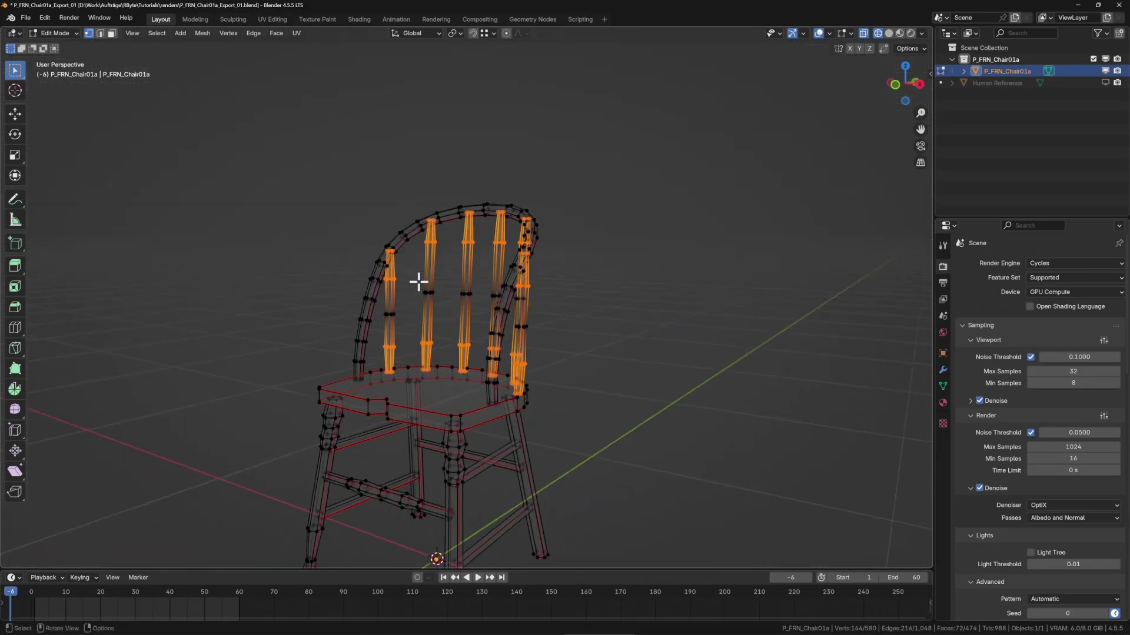
scroll(505, 272, "up", 2)
key("ctrl+KP_Subtract")
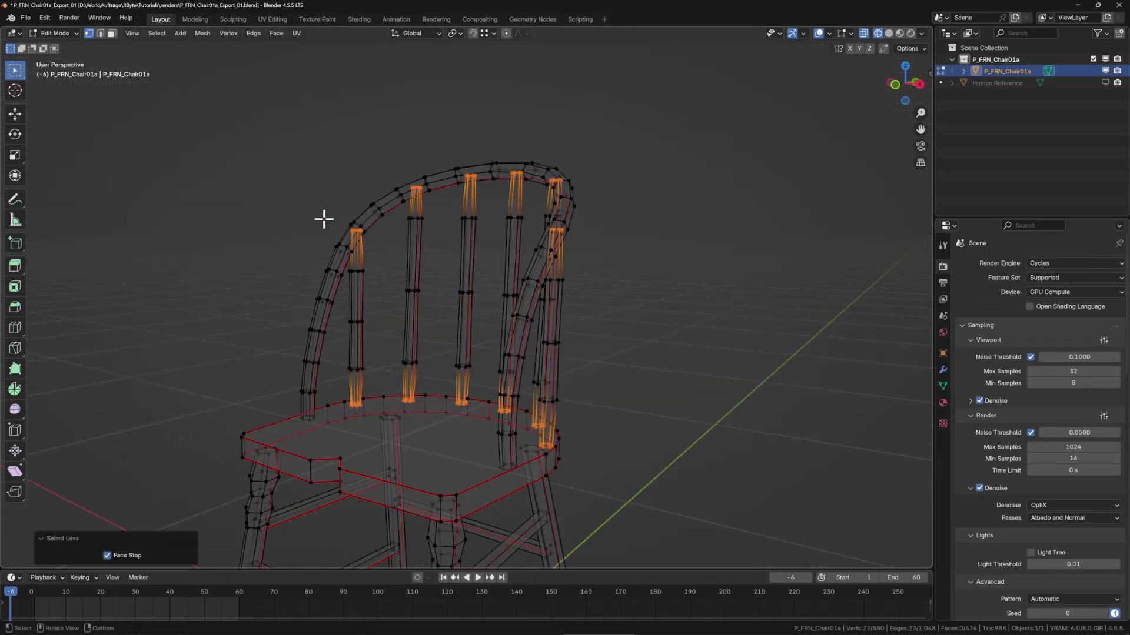
left_click_drag(548, 431, 570, 431)
scroll(401, 214, "up", 1)
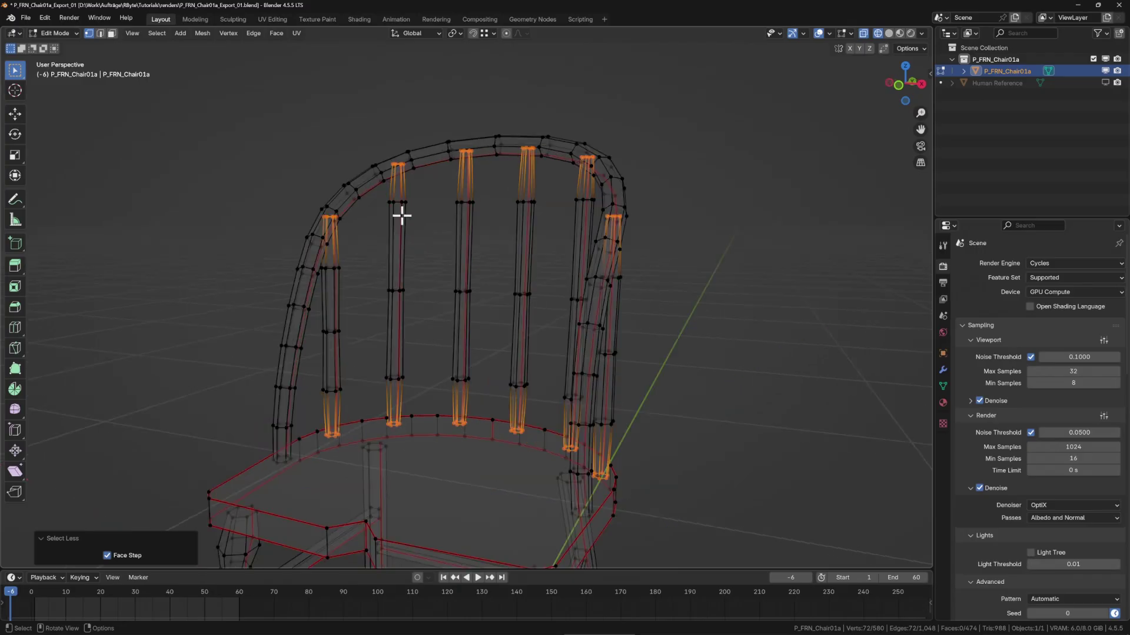
Try filling the upper and lower spindle-end vertices with the gray paint color using Set Vertex Colors in Vertex Paint mode, and undo it.
key("z")
key("z")
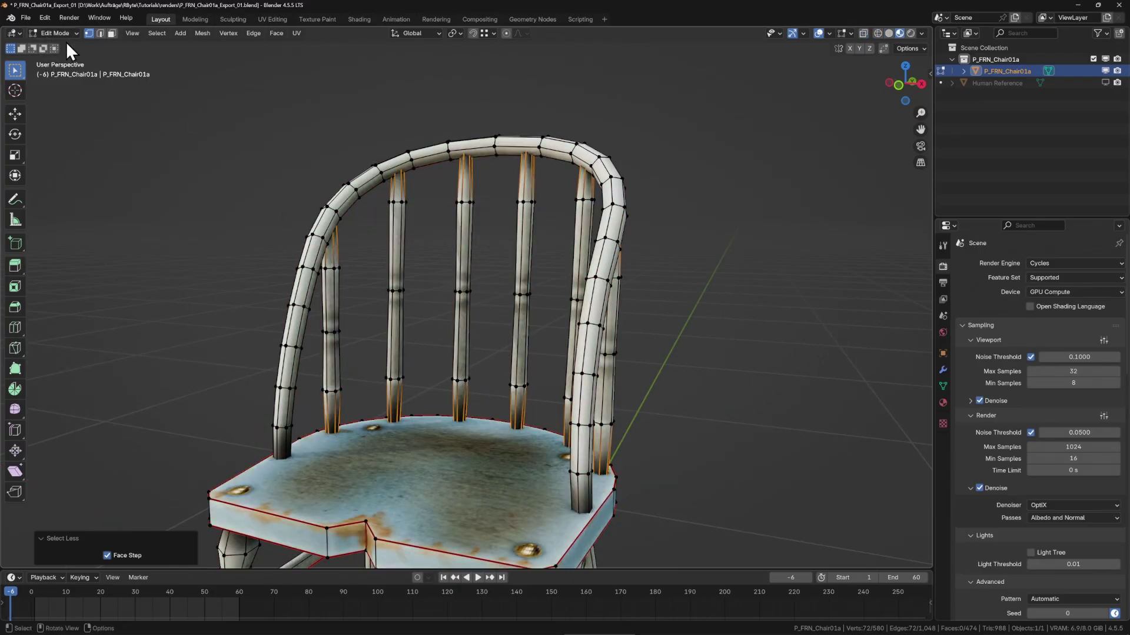
key("ctrl+Tab")
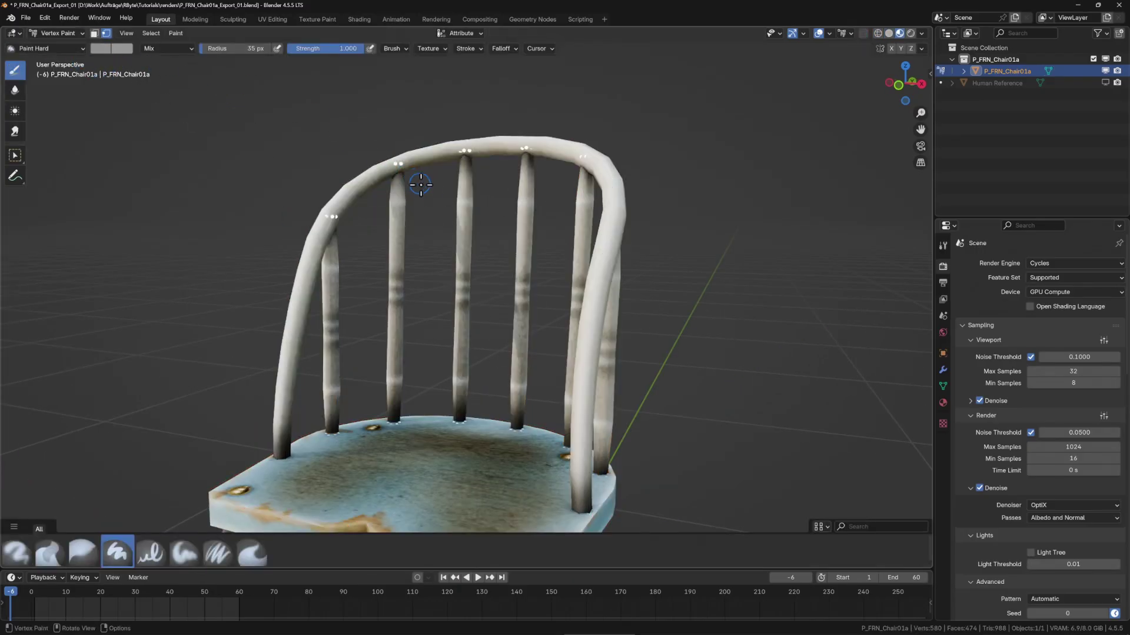
key("shift+k")
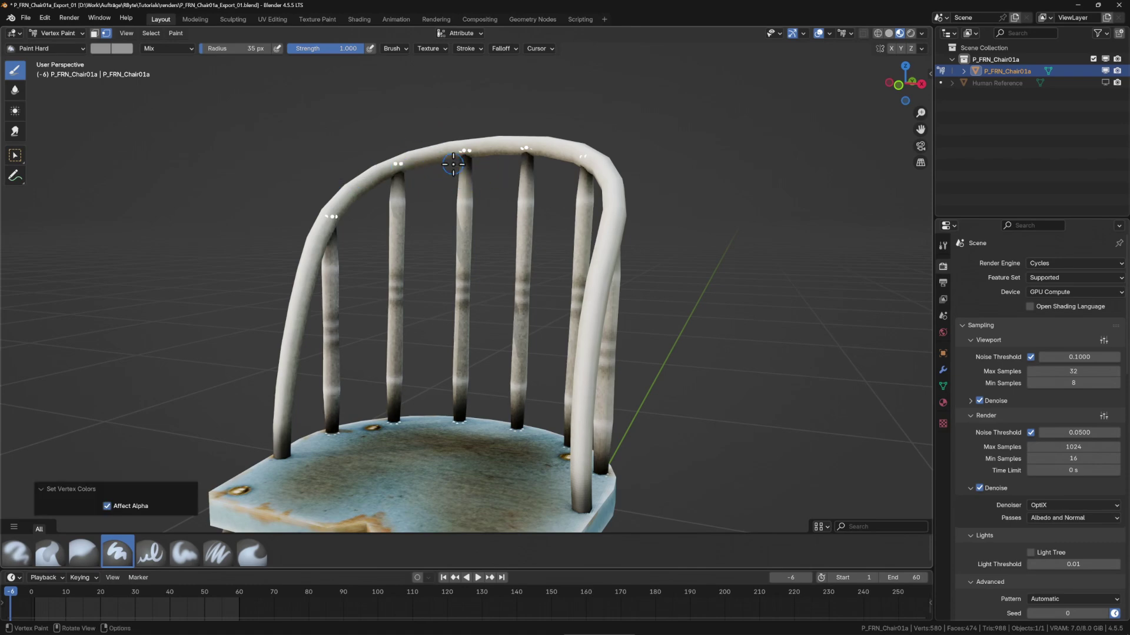
left_click(177, 33)
mouse_move(412, 194)
left_mouse_down()
mouse_move(467, 198)
mouse_move(550, 182)
mouse_move(494, 166)
mouse_move(400, 174)
mouse_move(529, 353)
left_mouse_up()
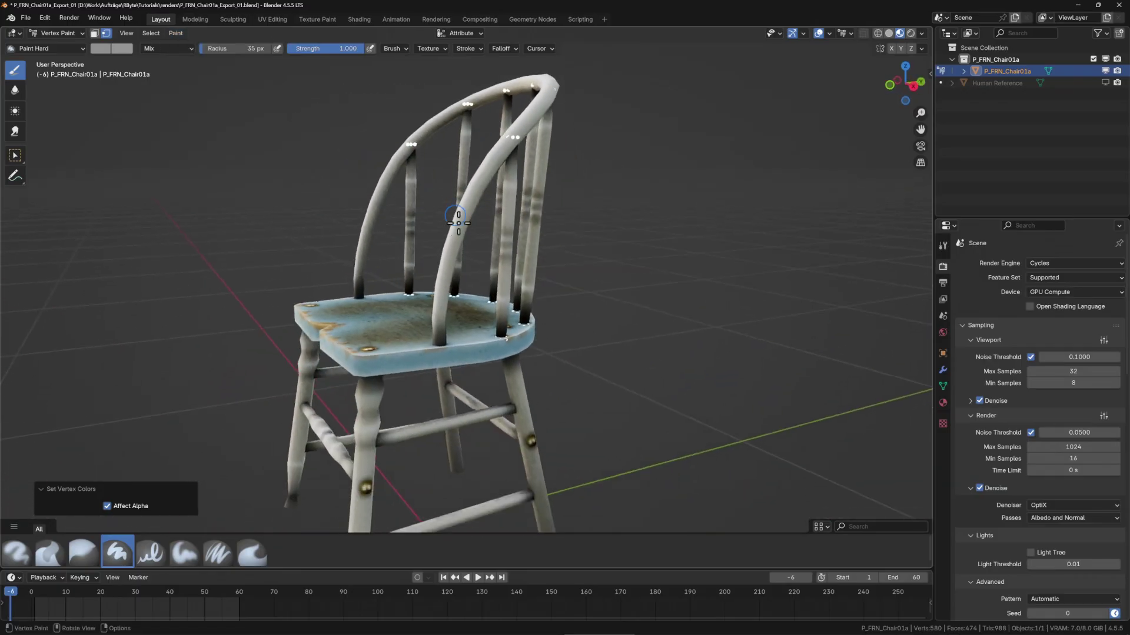
scroll(564, 428, "up", 3)
scroll(546, 365, "down", 3)
left_click_drag(371, 206, 436, 189)
scroll(437, 190, "up", 1)
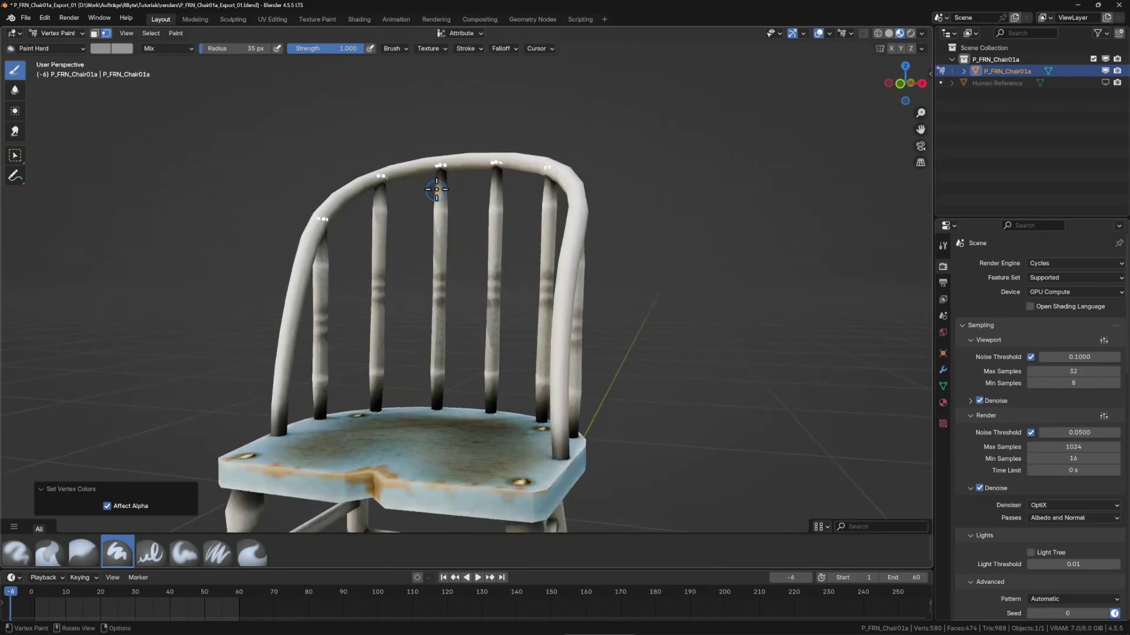
left_click(585, 229)
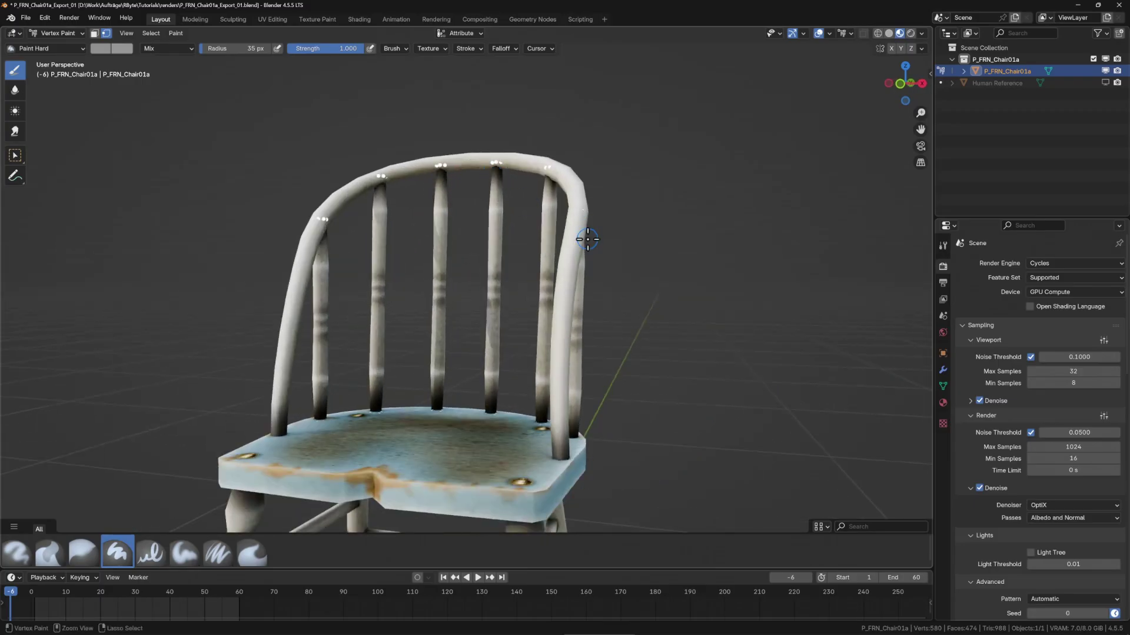
key("ctrl+z")
Deselect the lower spindle ends in Edit Mode and fill the remaining upper-end vertices with Set Vertex Colors in Vertex Paint mode.
left_click_drag(501, 242, 505, 257)
key("Tab")
key("z")
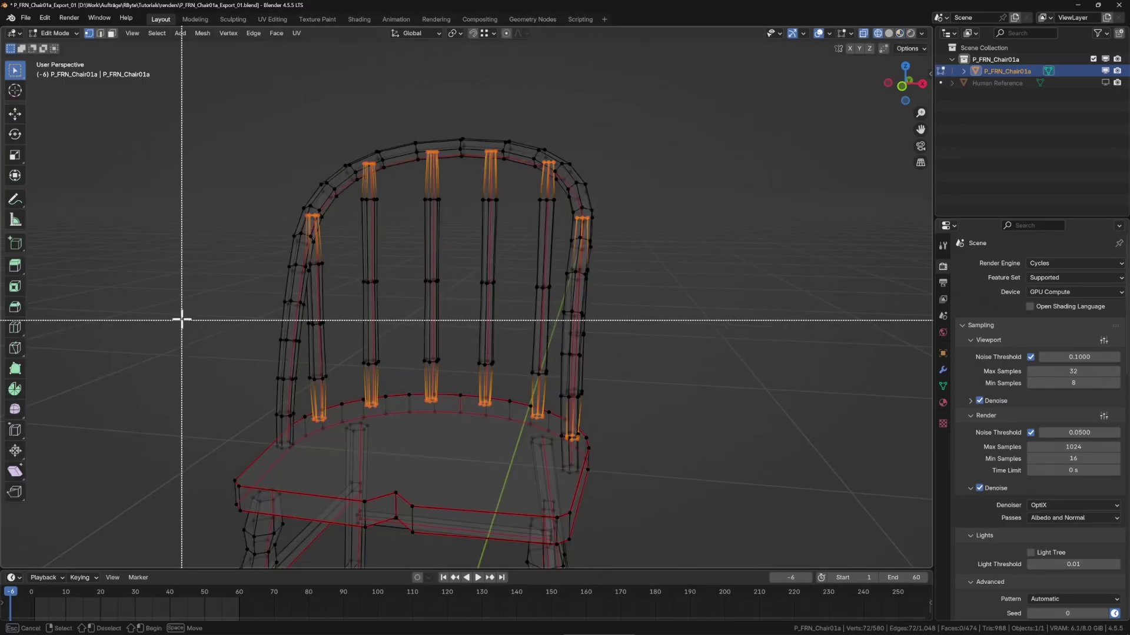
key("z")
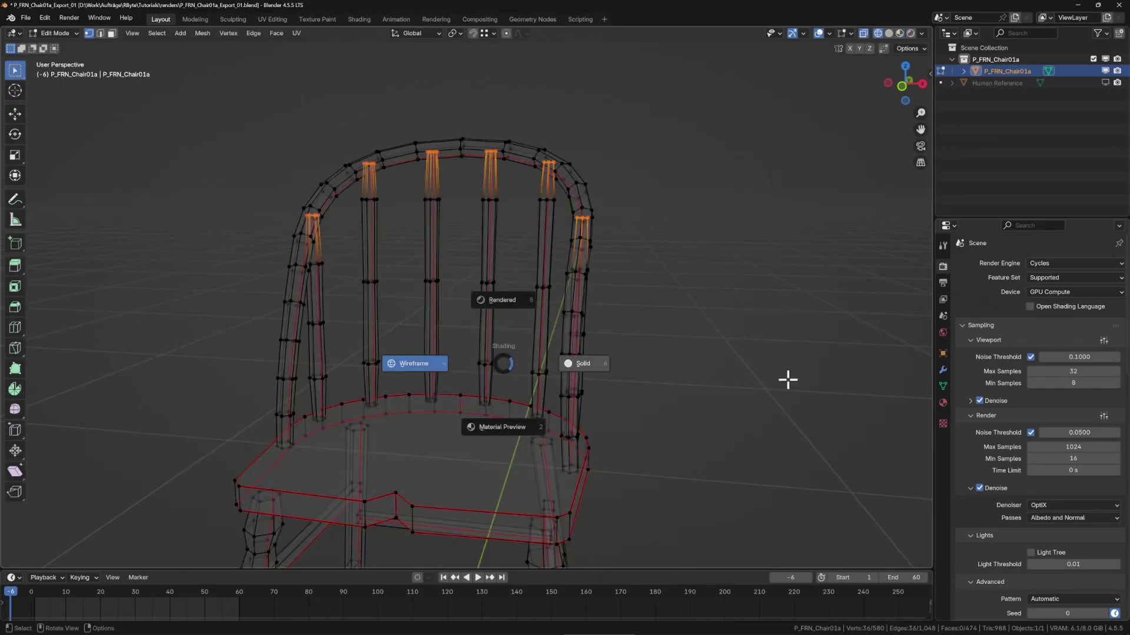
key("z")
key("Tab")
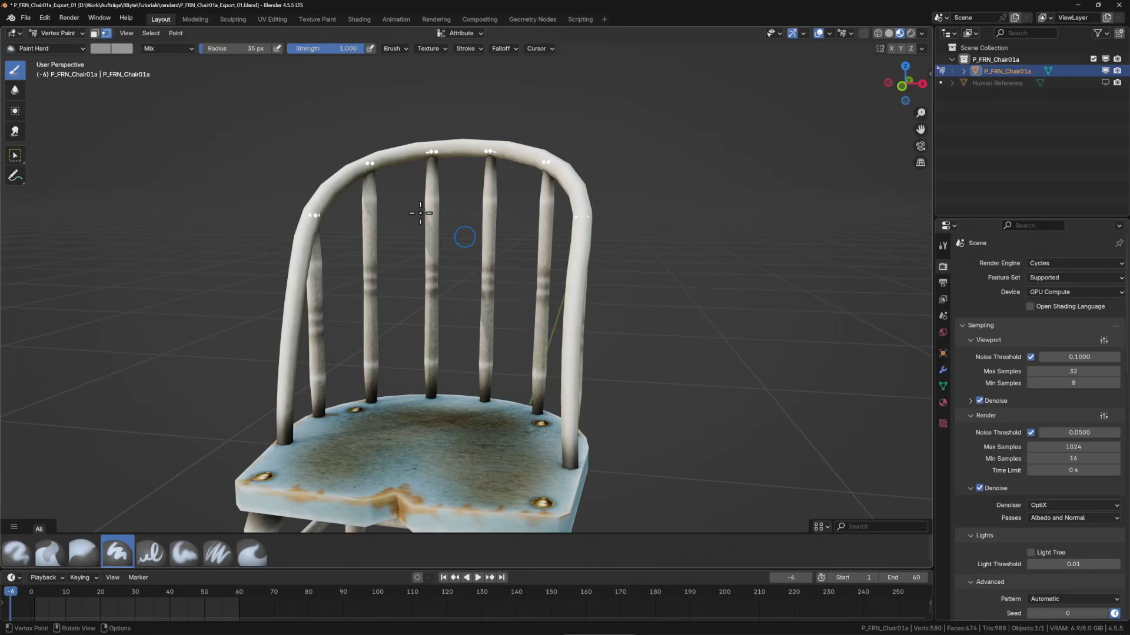
key("shift+k")
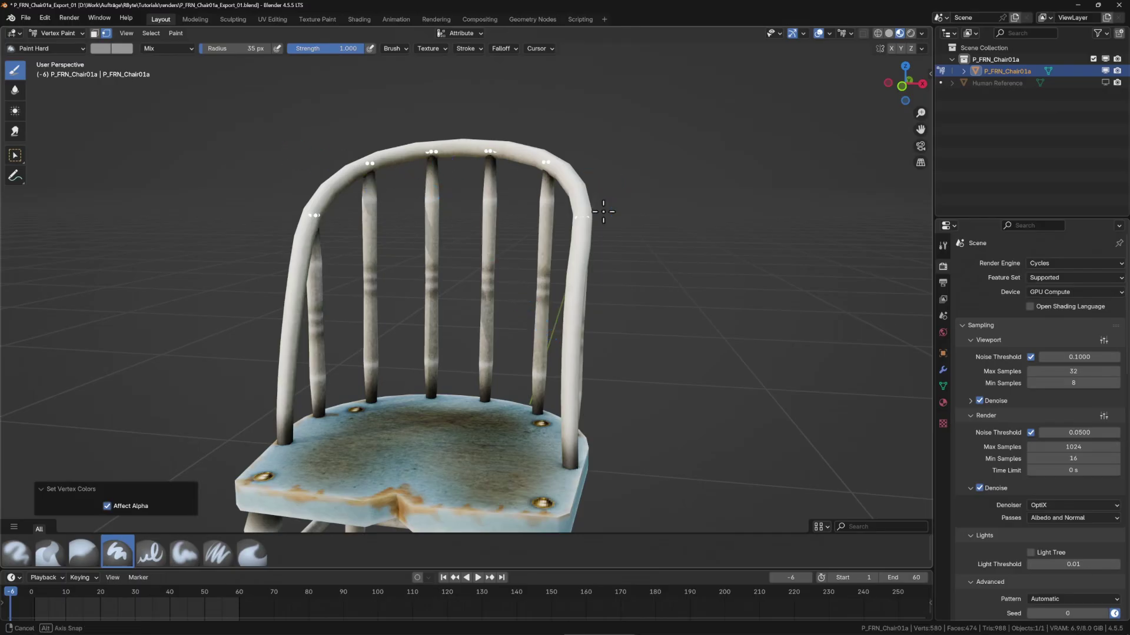
Select the underside face of the chair seat in Edit Mode and return to Vertex Paint mode.
left_click_drag(603, 212, 486, 219)
key("Tab")
left_click(467, 243)
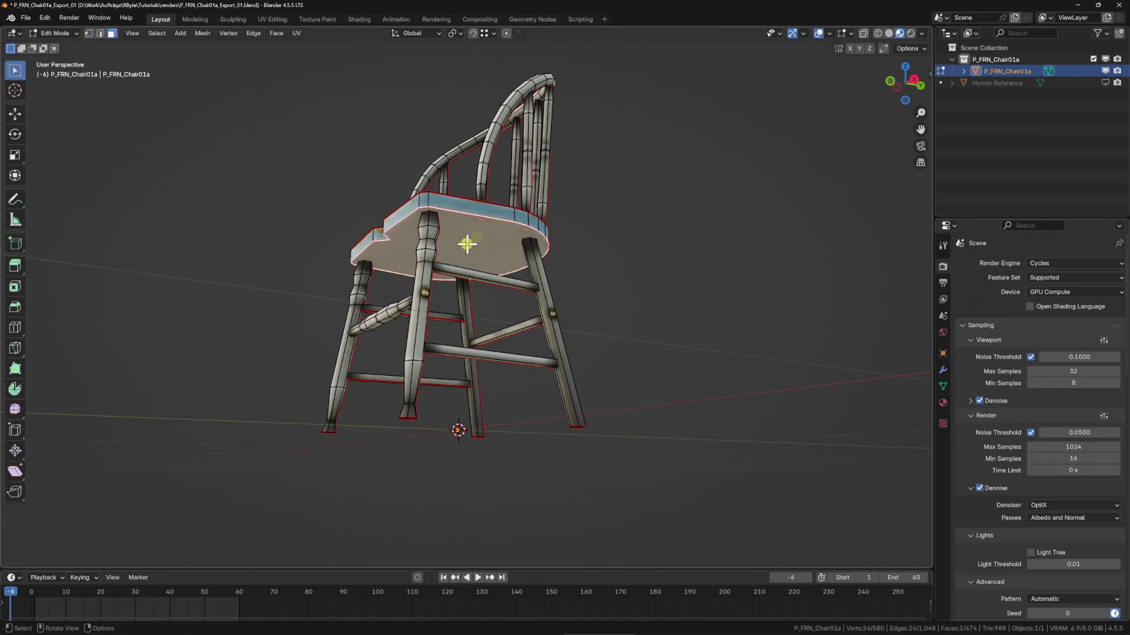
scroll(466, 221, "up", 3)
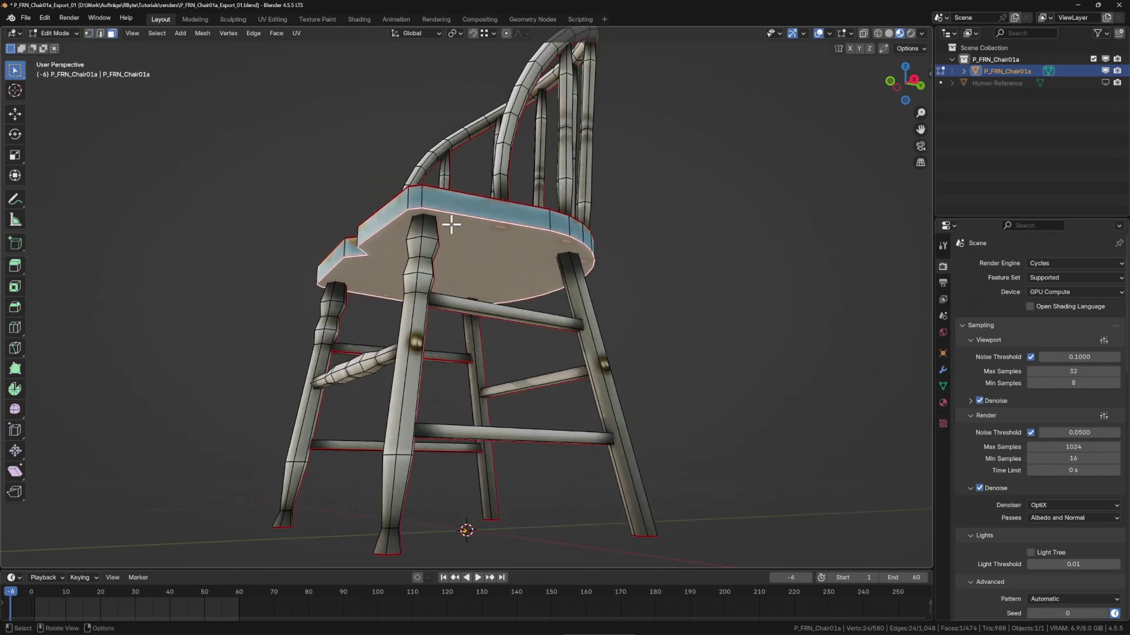
key("Tab")
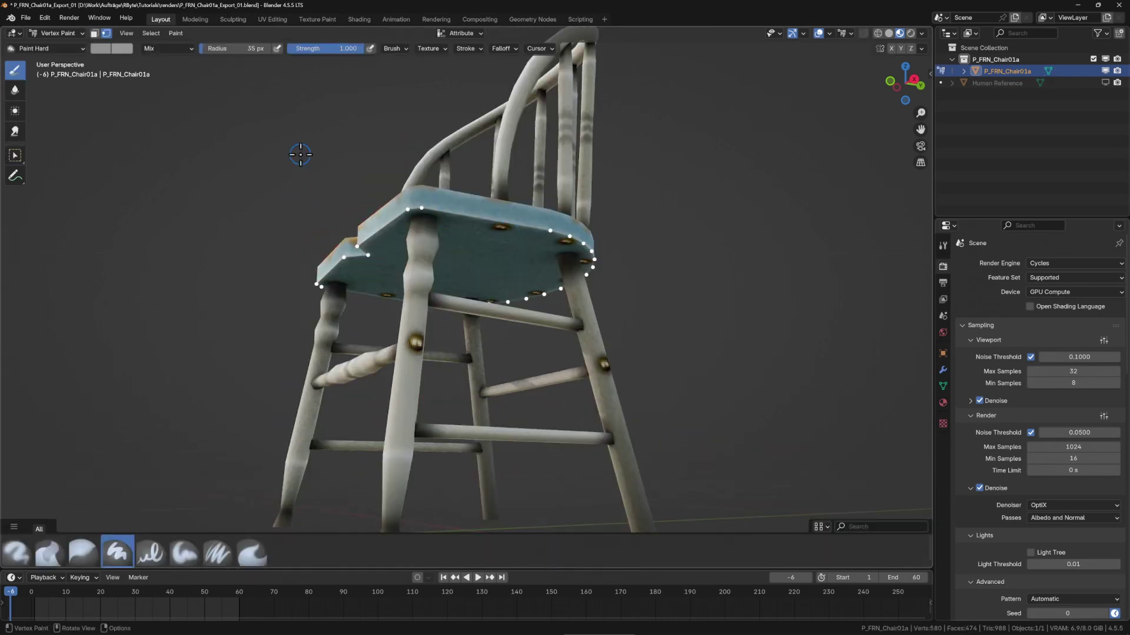
Fill the seat-underside vertices with gray, lighten the paint color, and refill them with Set Vertex Colors.
key("shift+k")
left_click_drag(498, 243, 518, 224)
left_click(100, 52)
left_click_drag(191, 81, 189, 74)
key("shift+k")
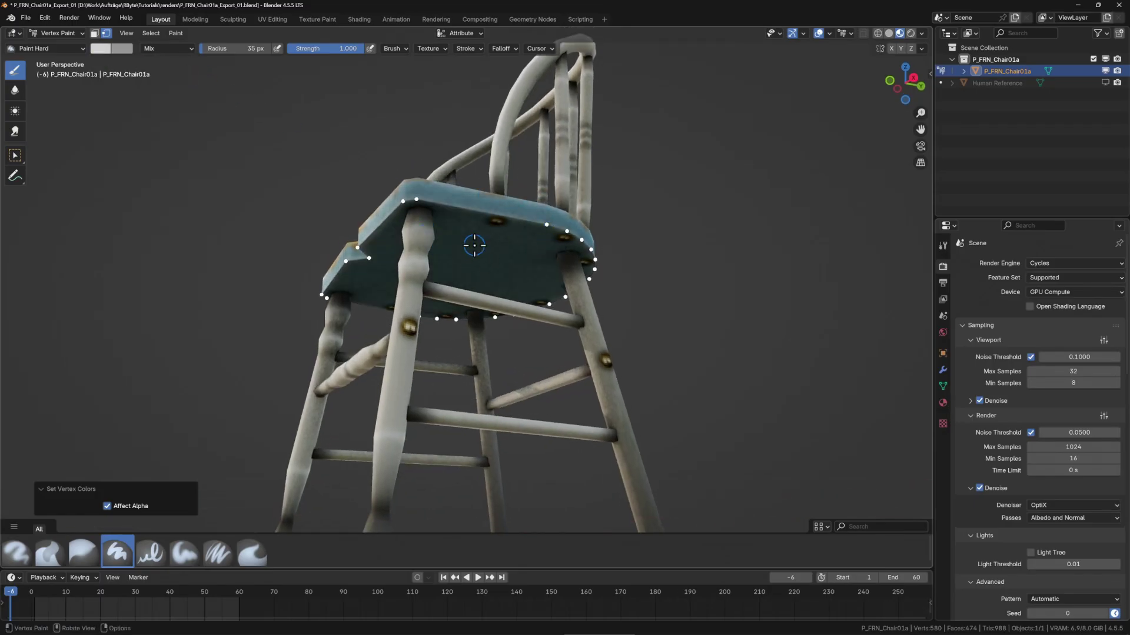
Clear the mesh selection in Edit Mode and switch the chair from Vertex Paint to Object Mode.
mouse_move(474, 246)
left_mouse_down()
mouse_move(506, 293)
mouse_move(499, 252)
mouse_move(455, 231)
mouse_move(408, 231)
mouse_move(459, 253)
mouse_move(509, 252)
mouse_move(507, 271)
mouse_move(505, 241)
mouse_move(523, 240)
mouse_move(539, 267)
left_mouse_up()
key("Tab")
key("Tab")
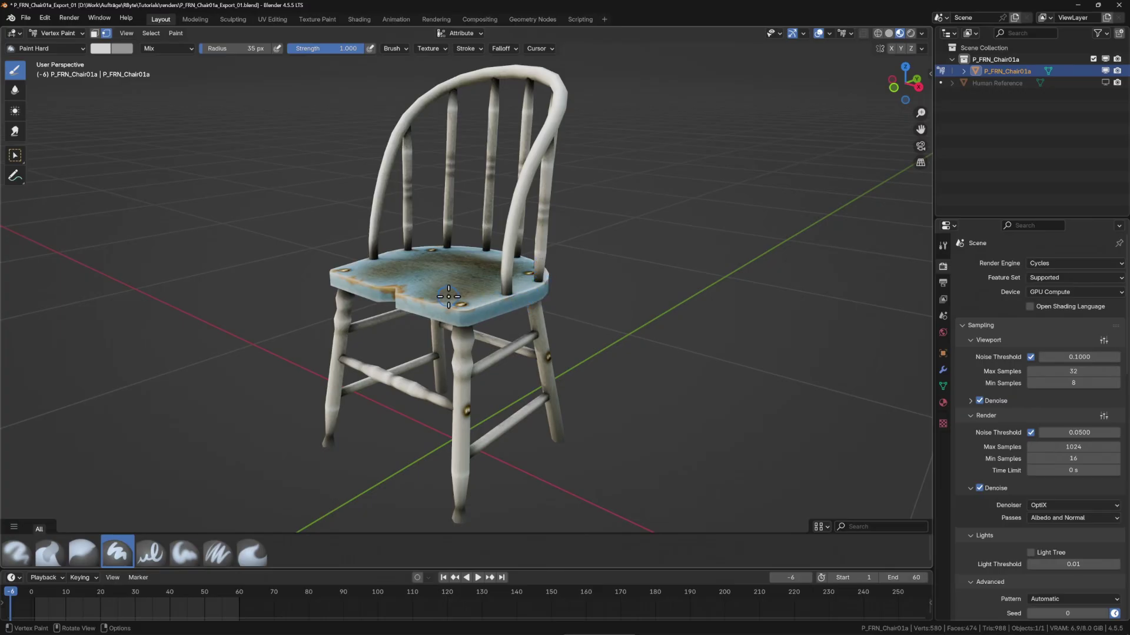
mouse_move(448, 296)
left_mouse_down()
mouse_move(575, 287)
mouse_move(416, 303)
left_mouse_up()
left_click(60, 36)
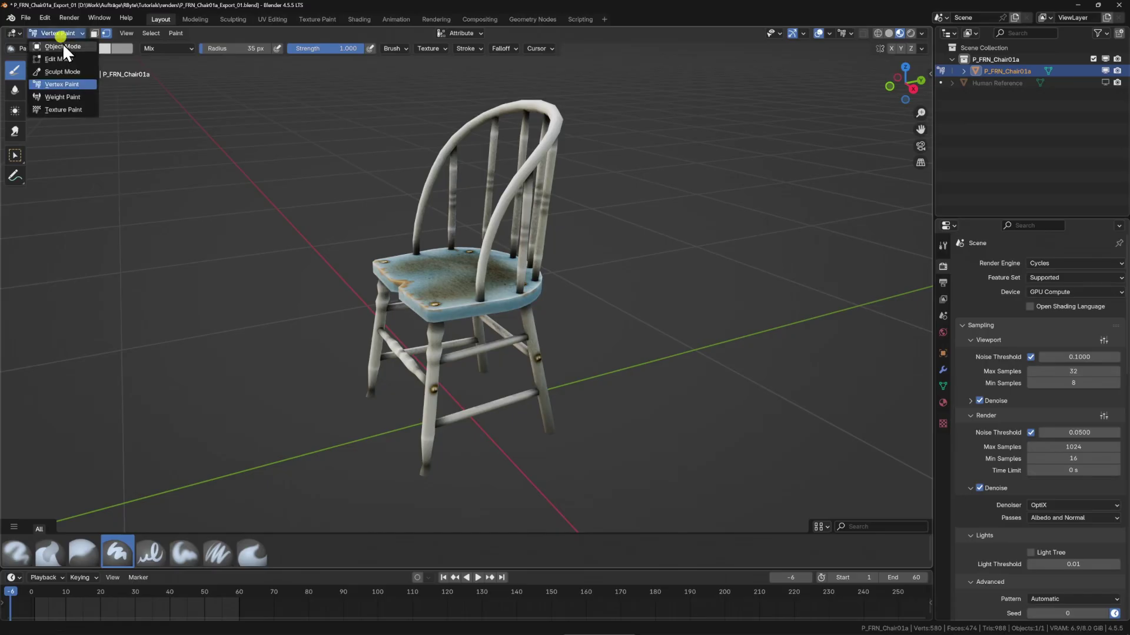
left_click(62, 47)
left_click_drag(652, 252, 524, 260)
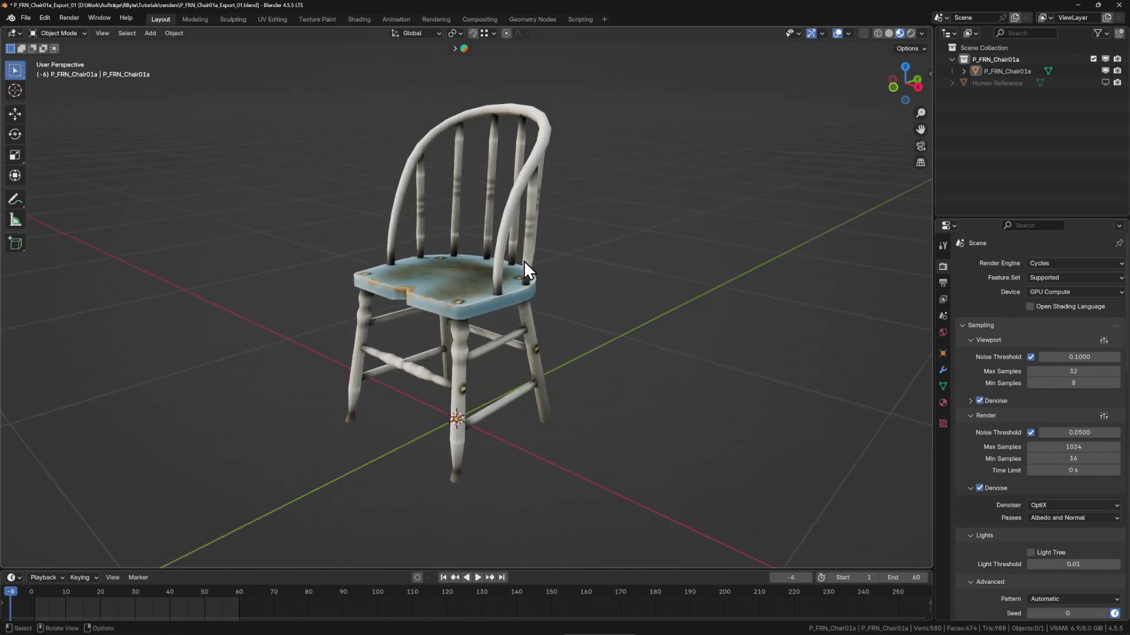